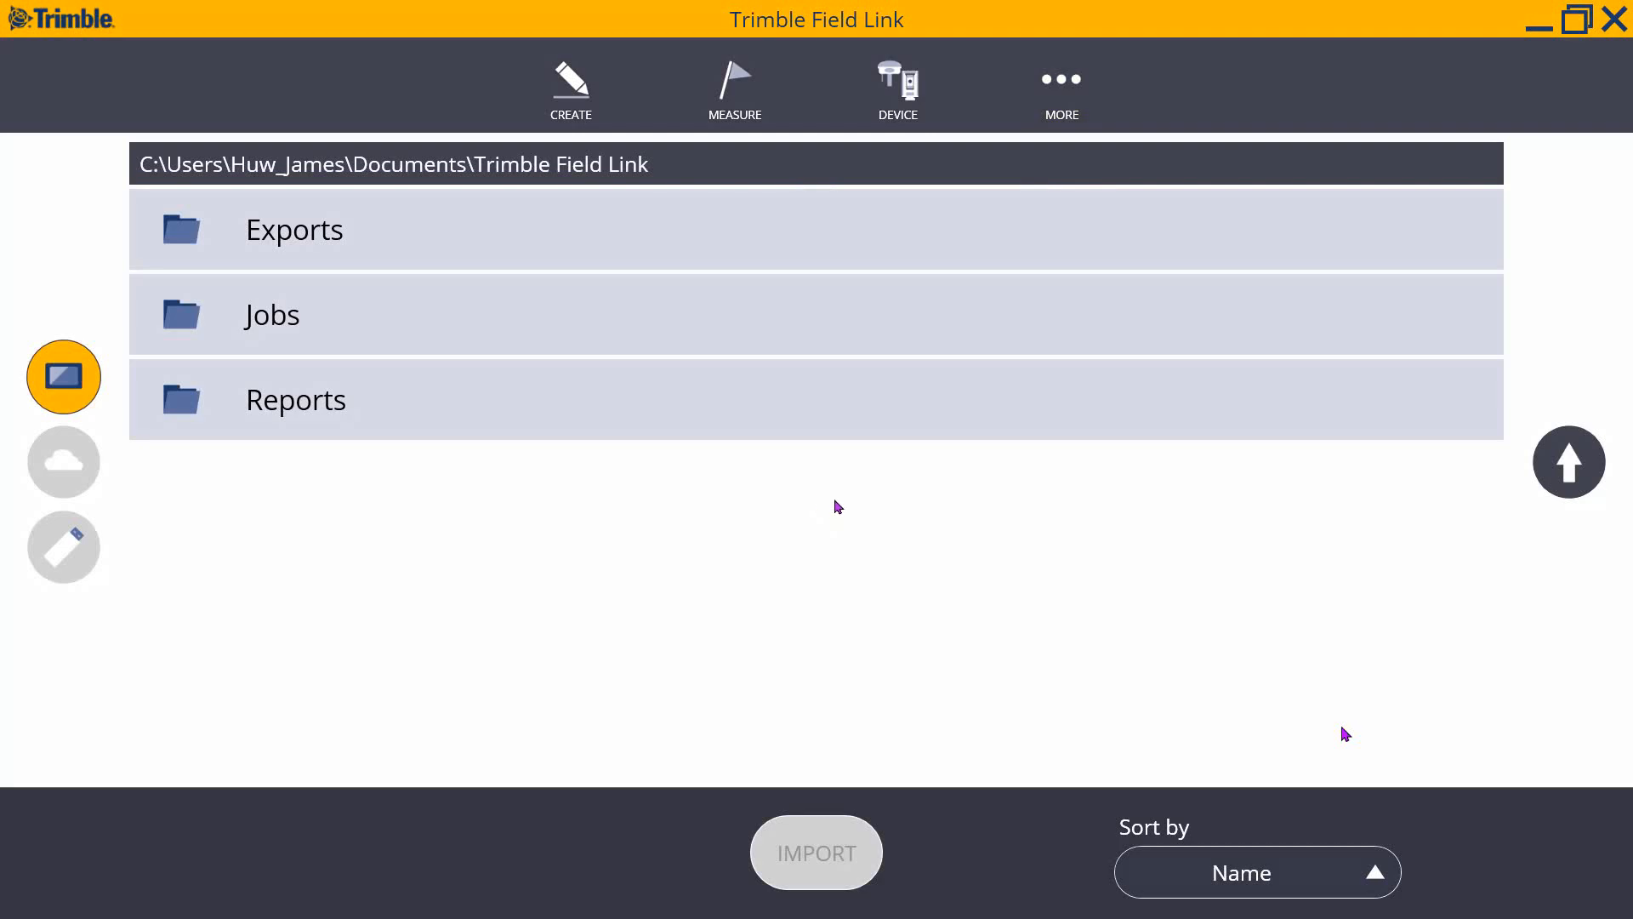
# - Go to Jobs > Presentation > data and select the 2D layout floor plan file
pyautogui.click(253, 328)
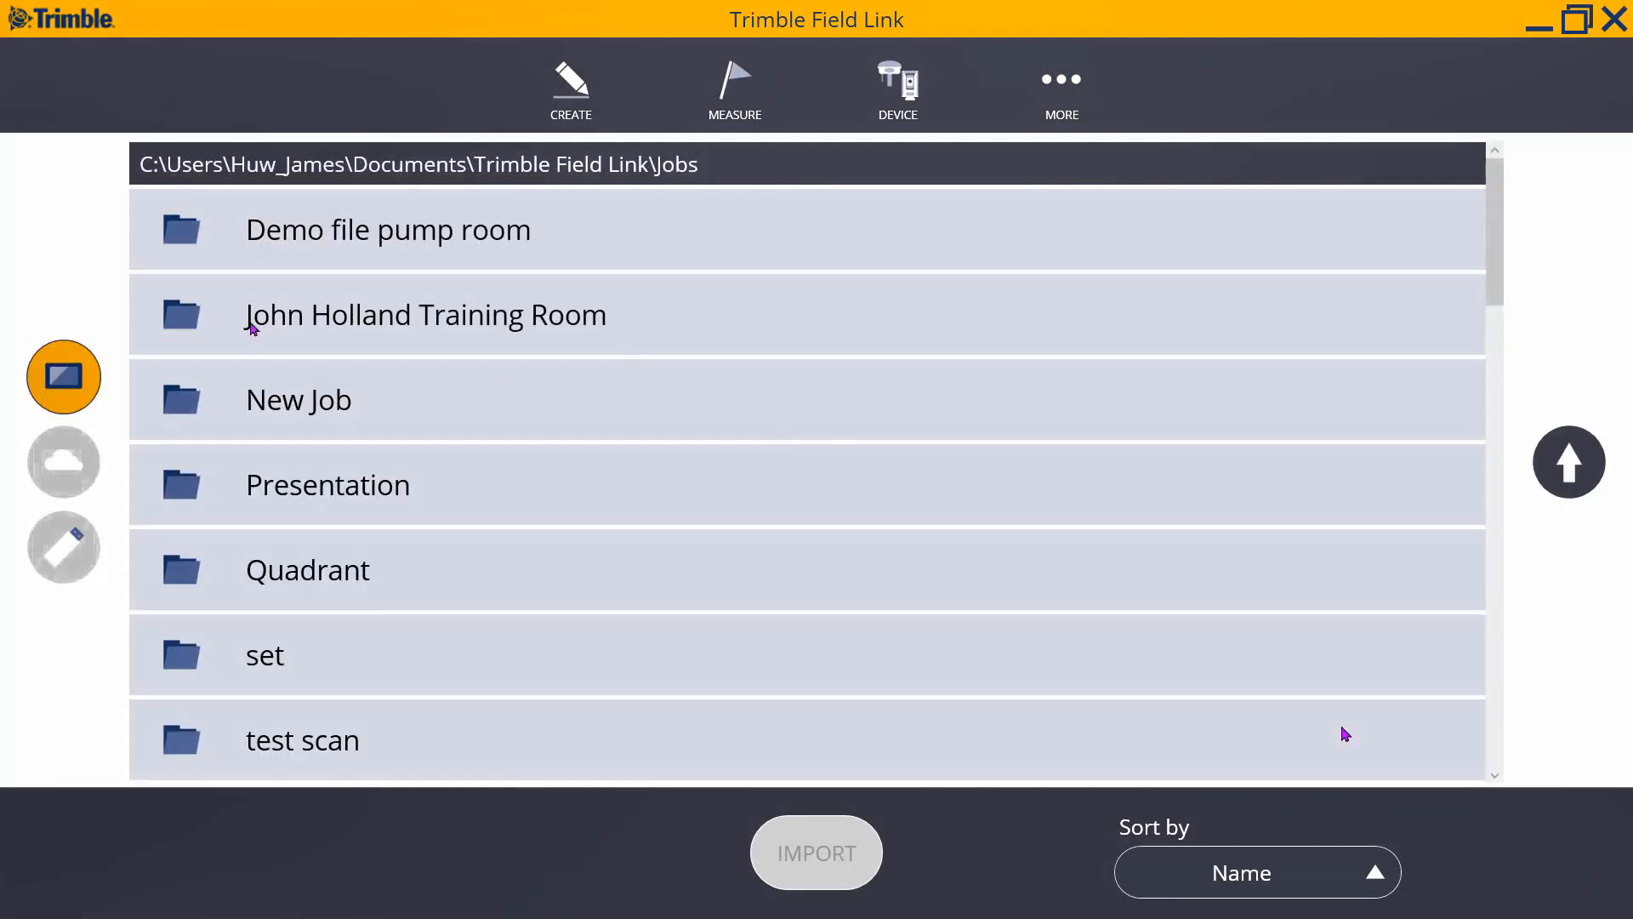
pyautogui.click(334, 487)
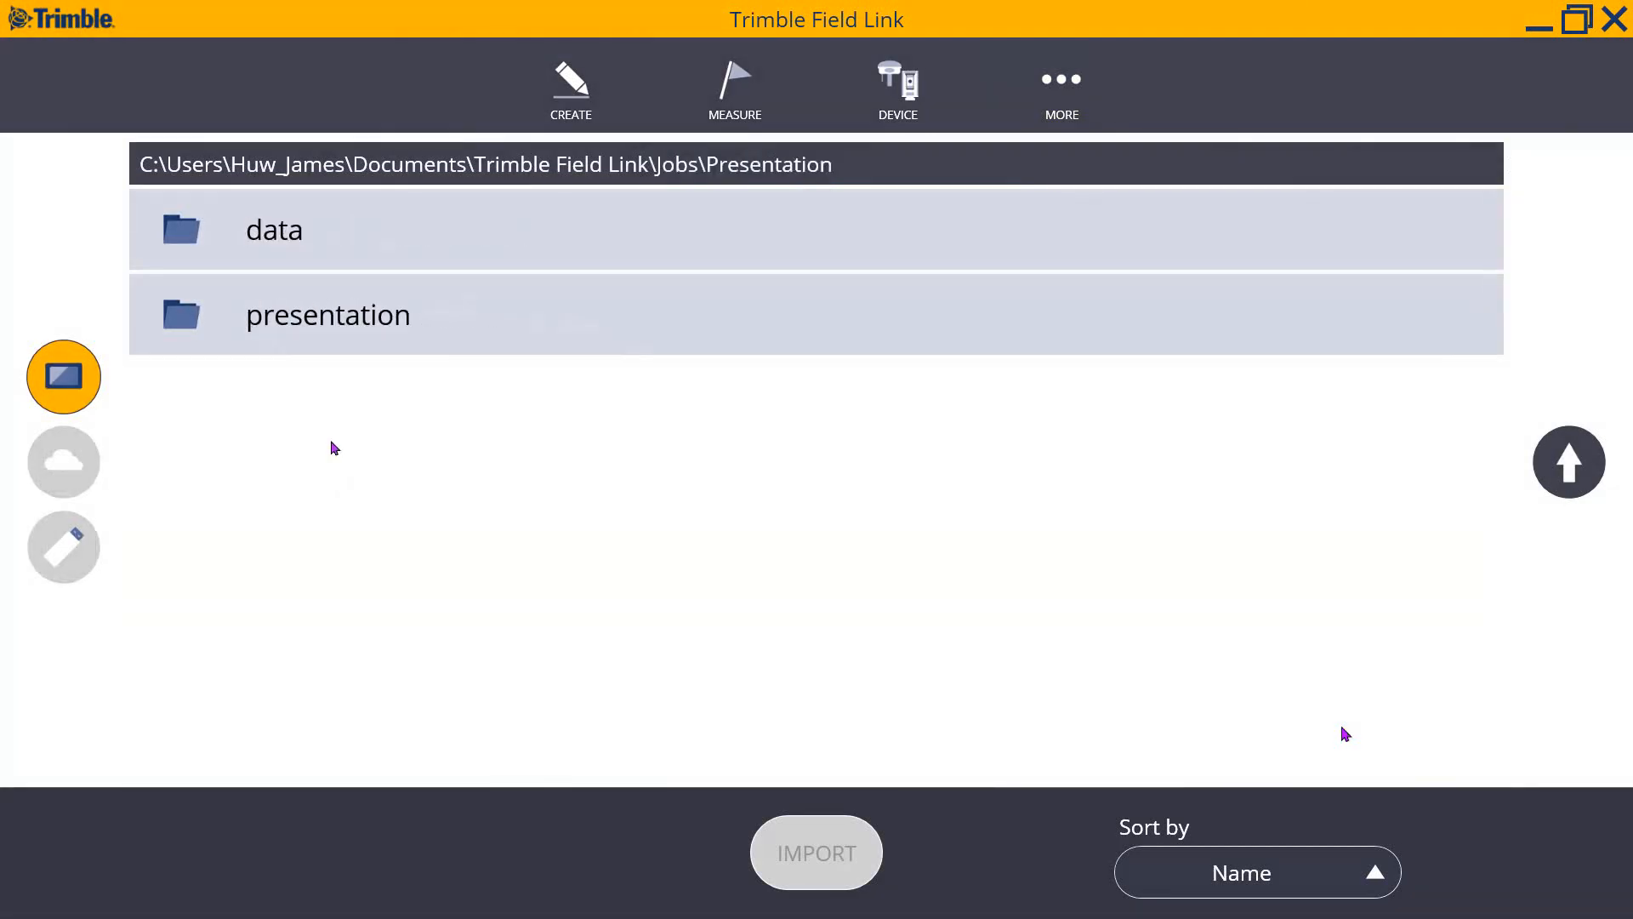
pyautogui.click(344, 247)
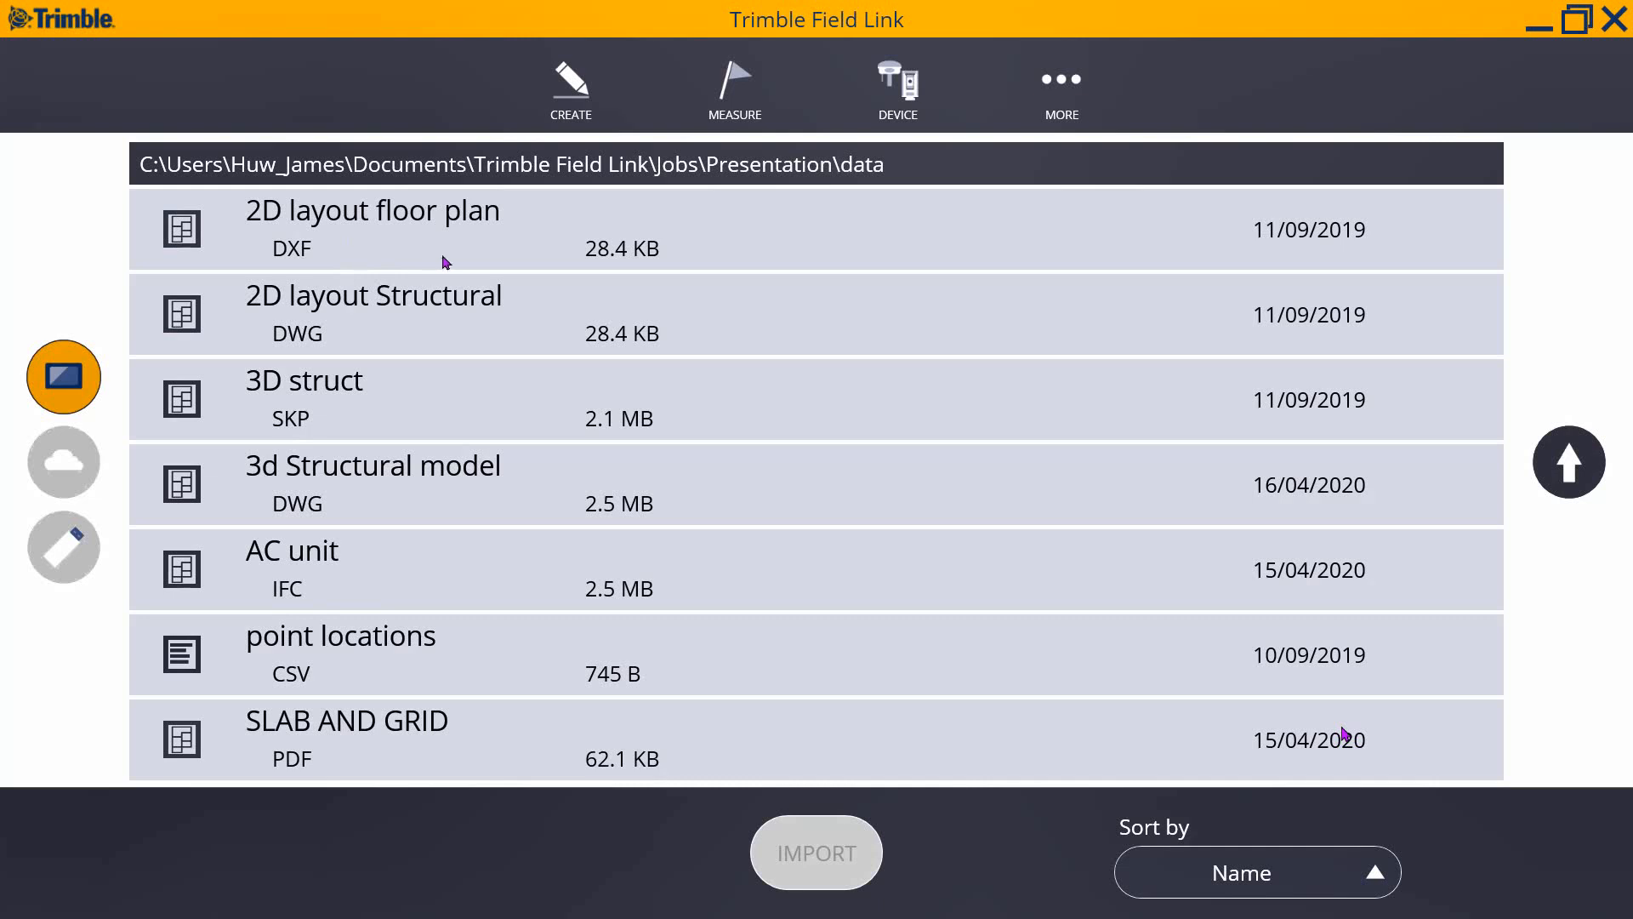
pyautogui.click(673, 237)
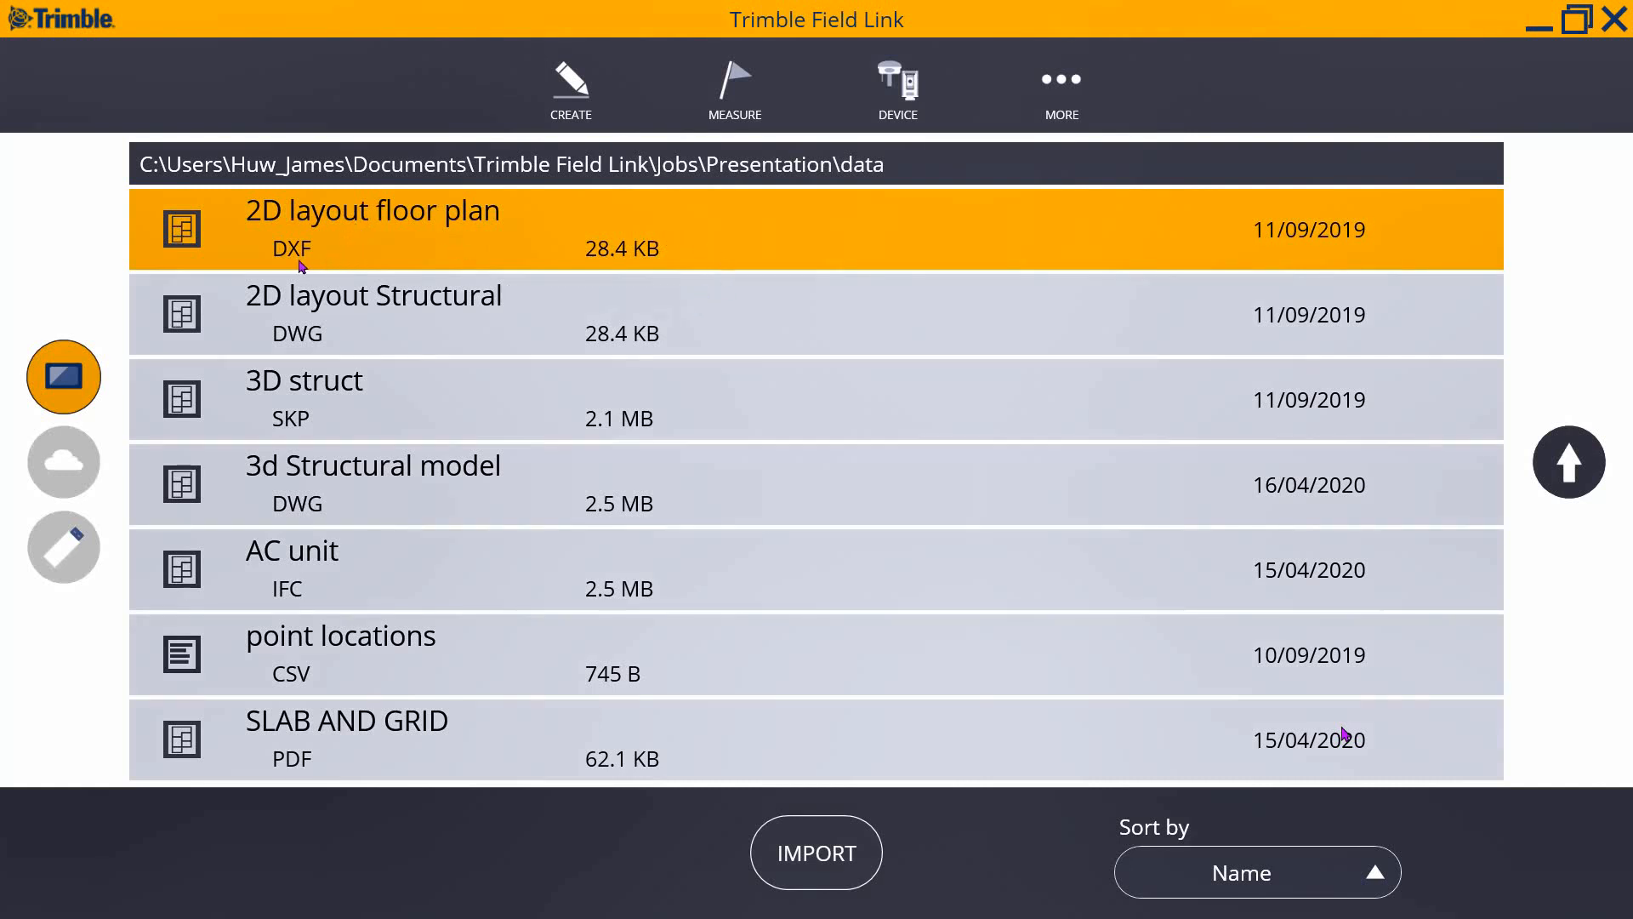
# - Review the job's data files and import the 2D layout floor plan
pyautogui.click(384, 326)
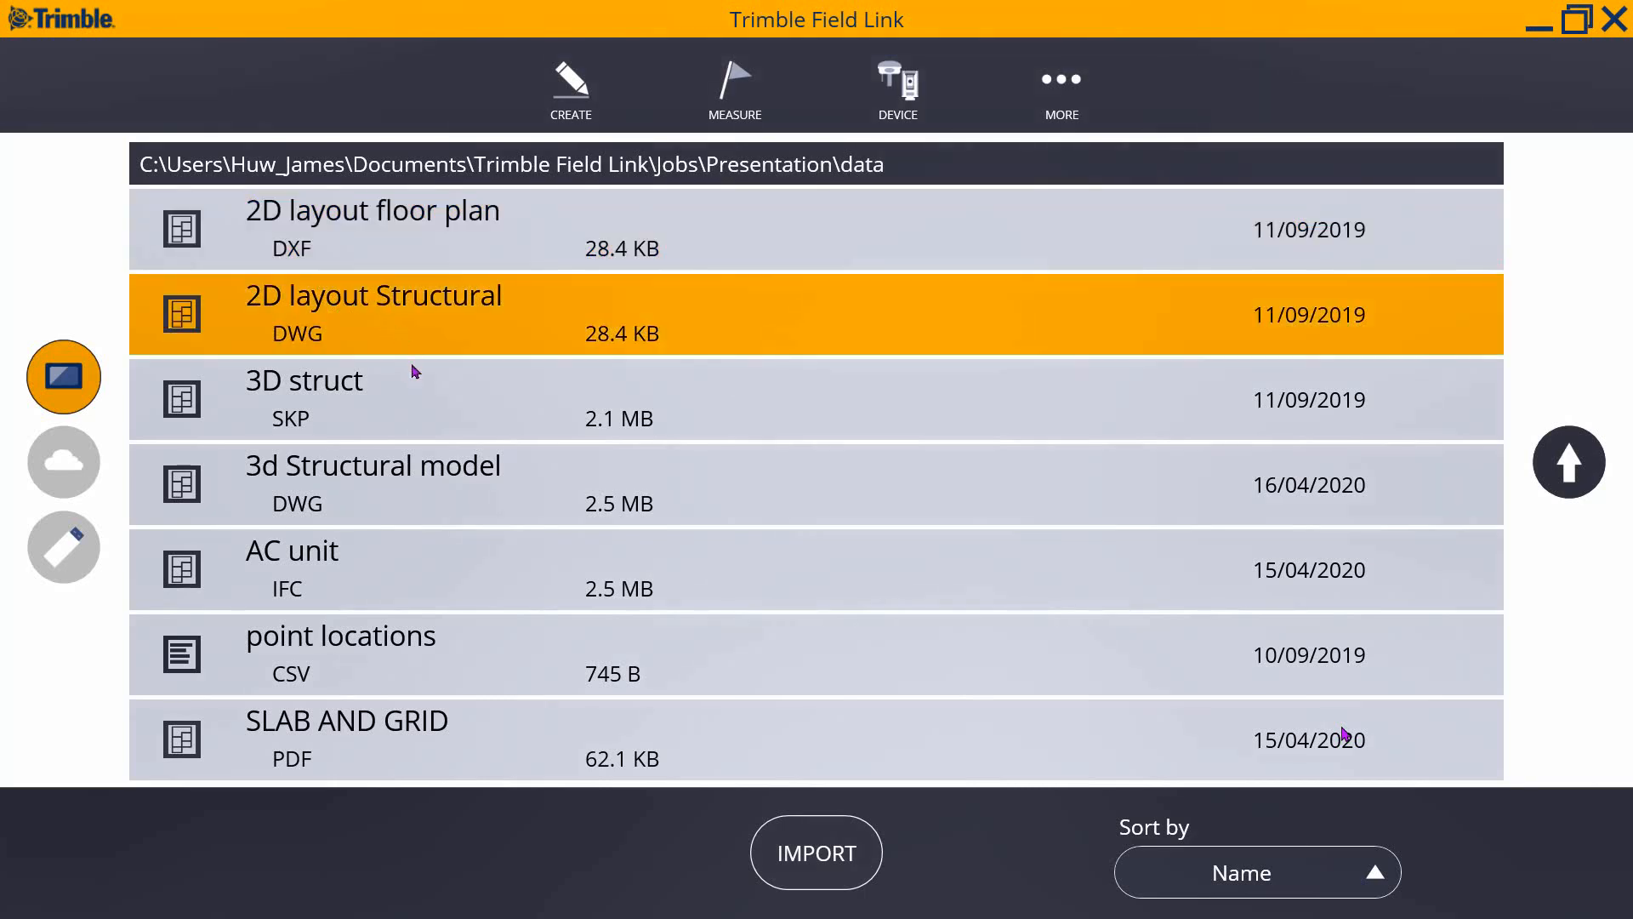
pyautogui.click(422, 390)
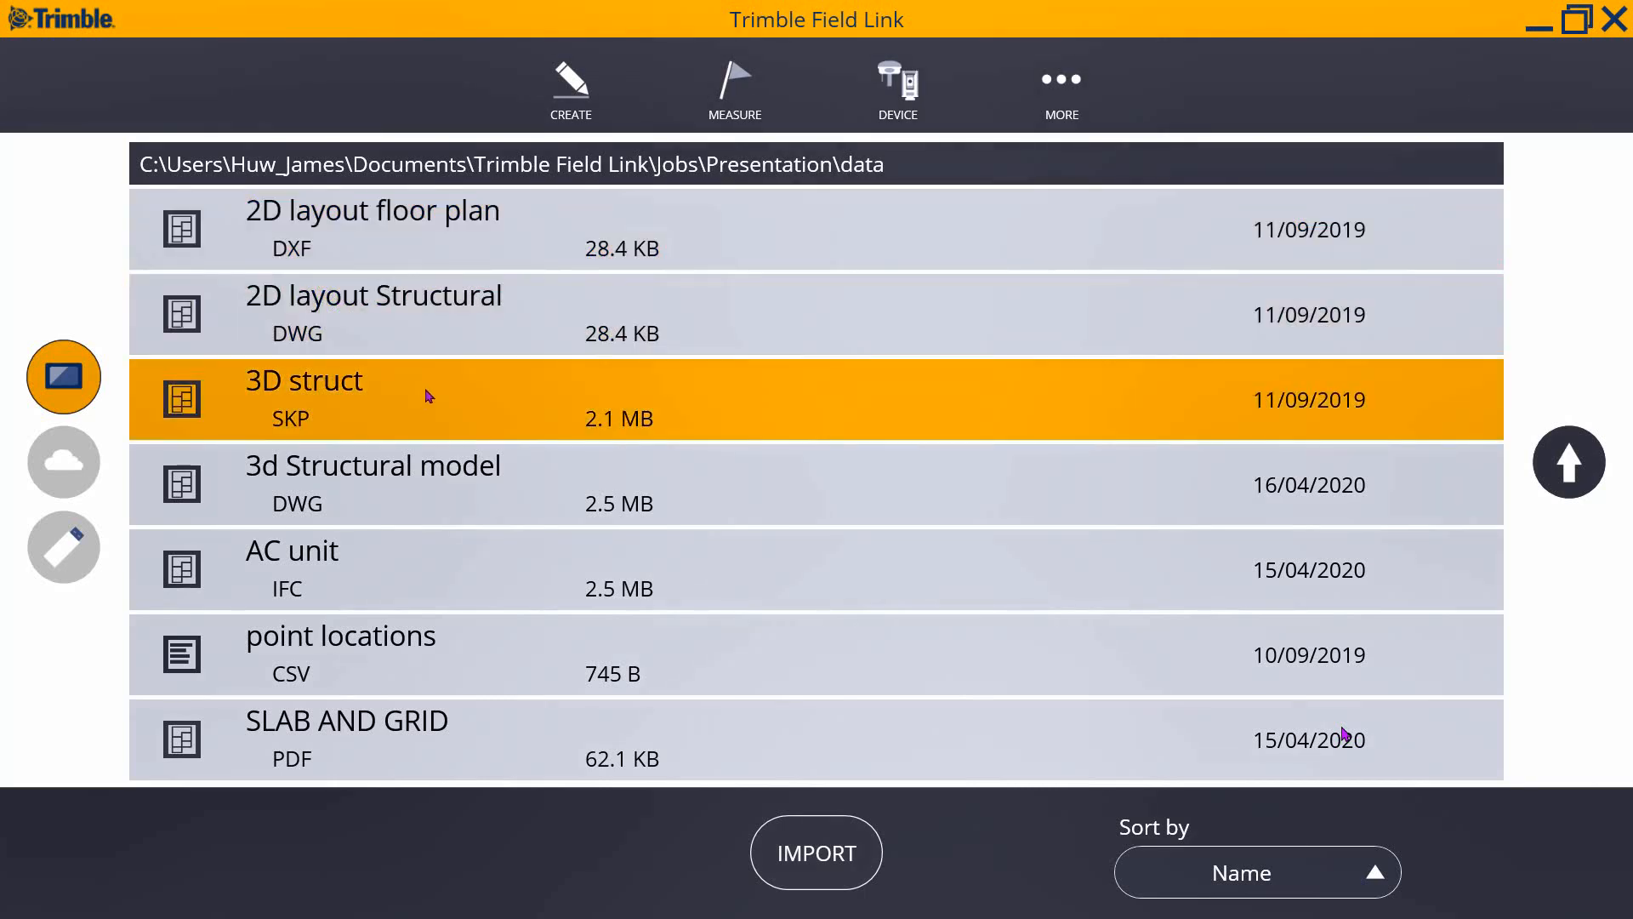
pyautogui.click(458, 485)
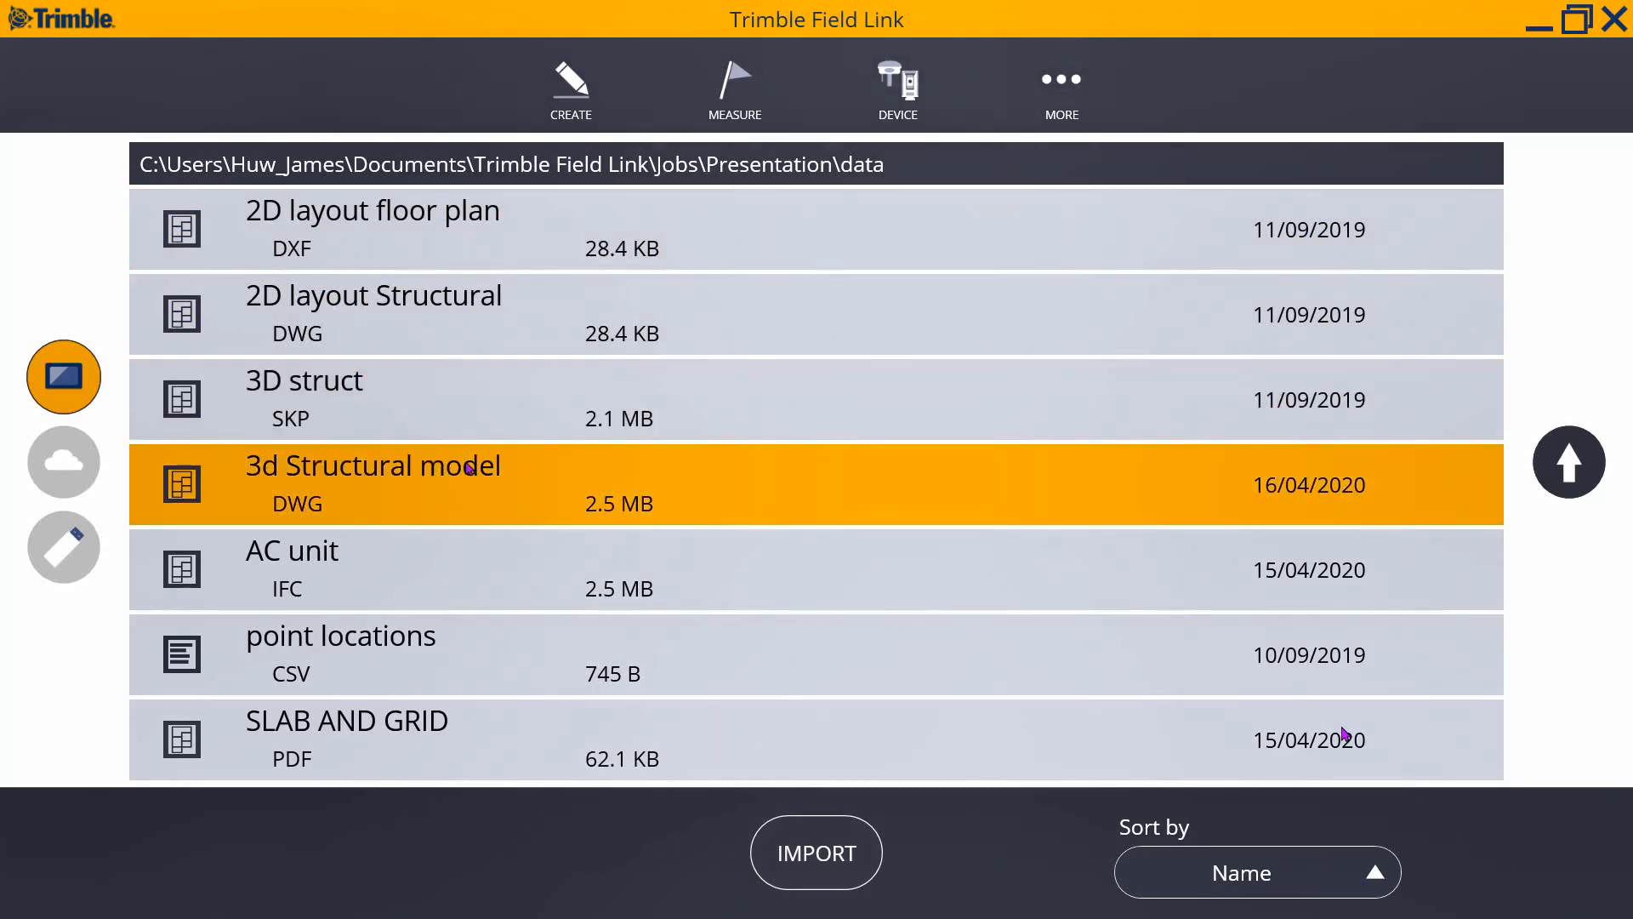
pyautogui.click(452, 554)
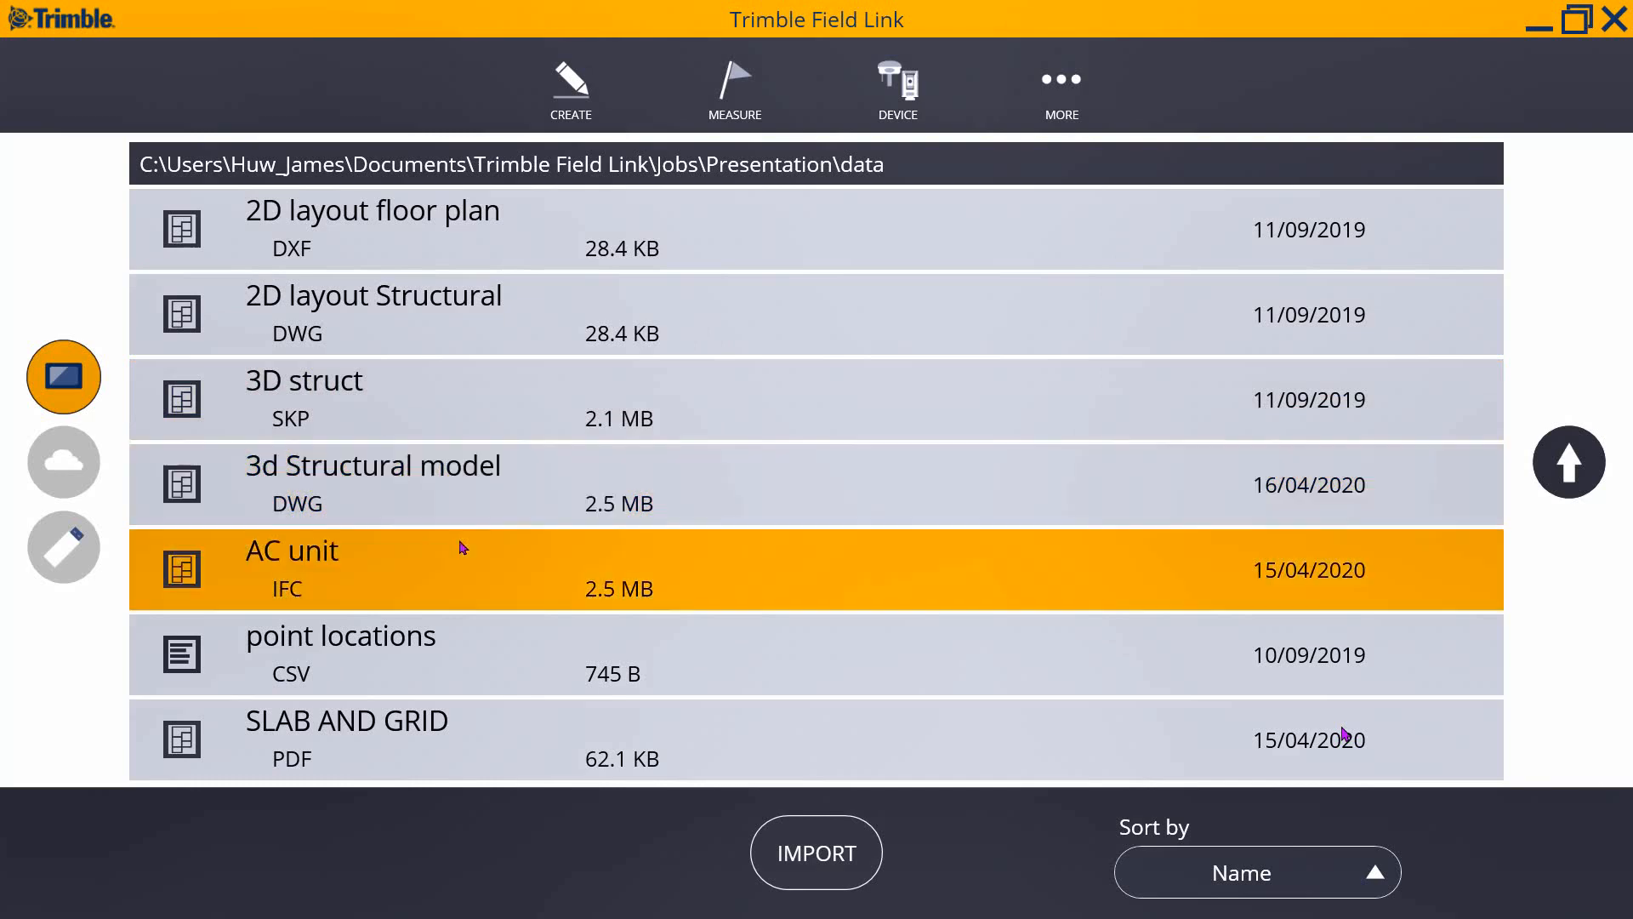
pyautogui.click(441, 653)
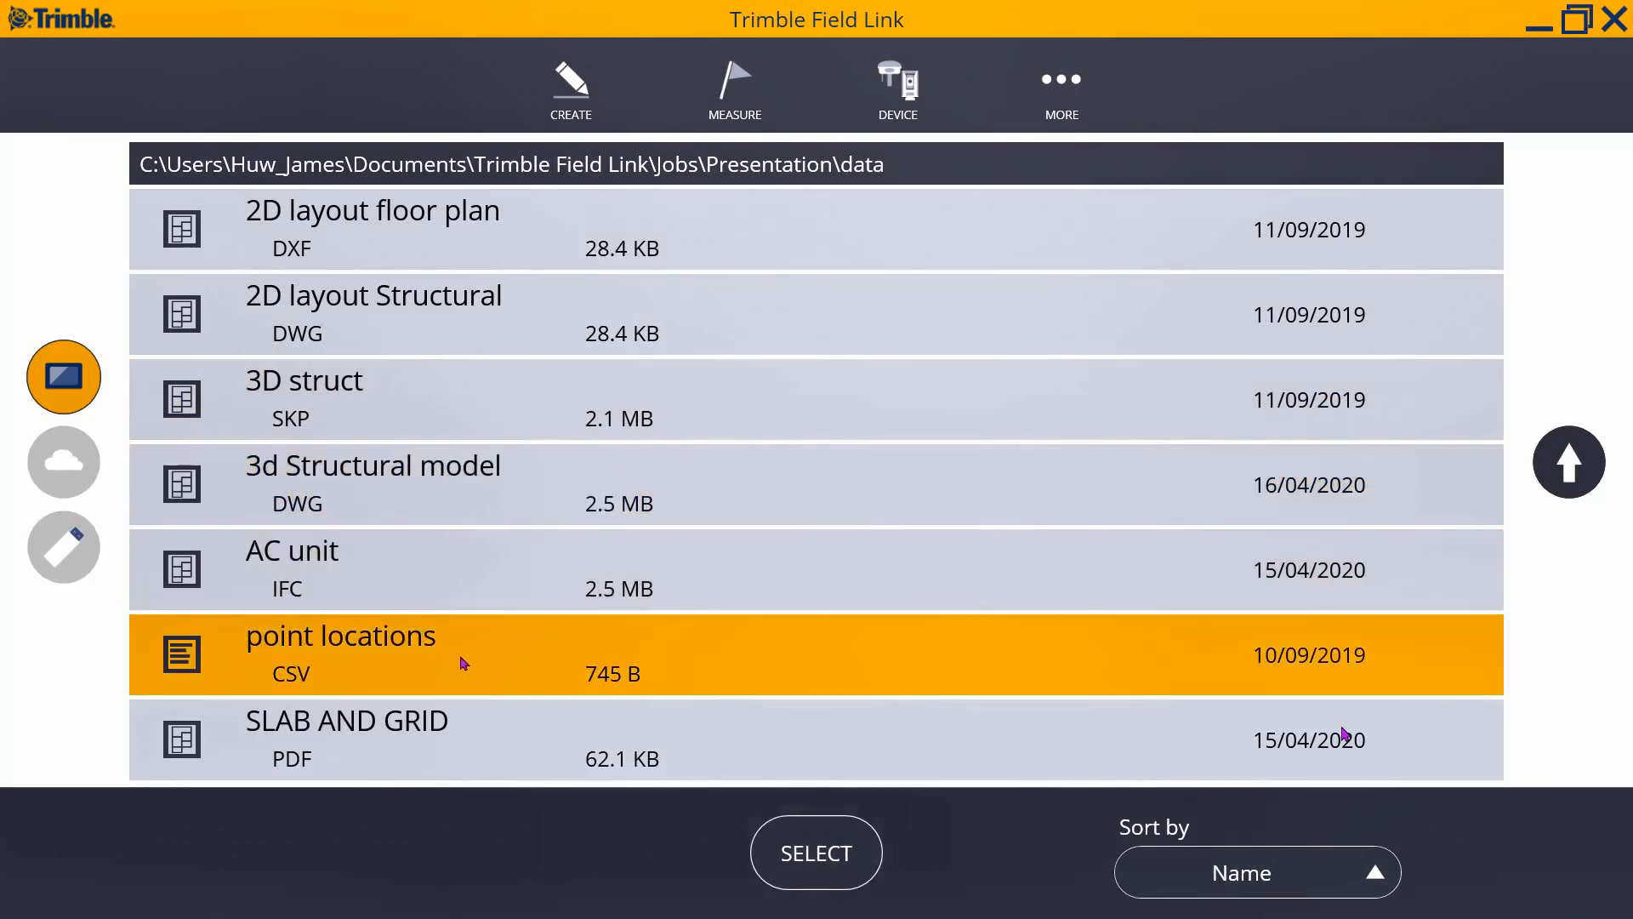
pyautogui.click(488, 732)
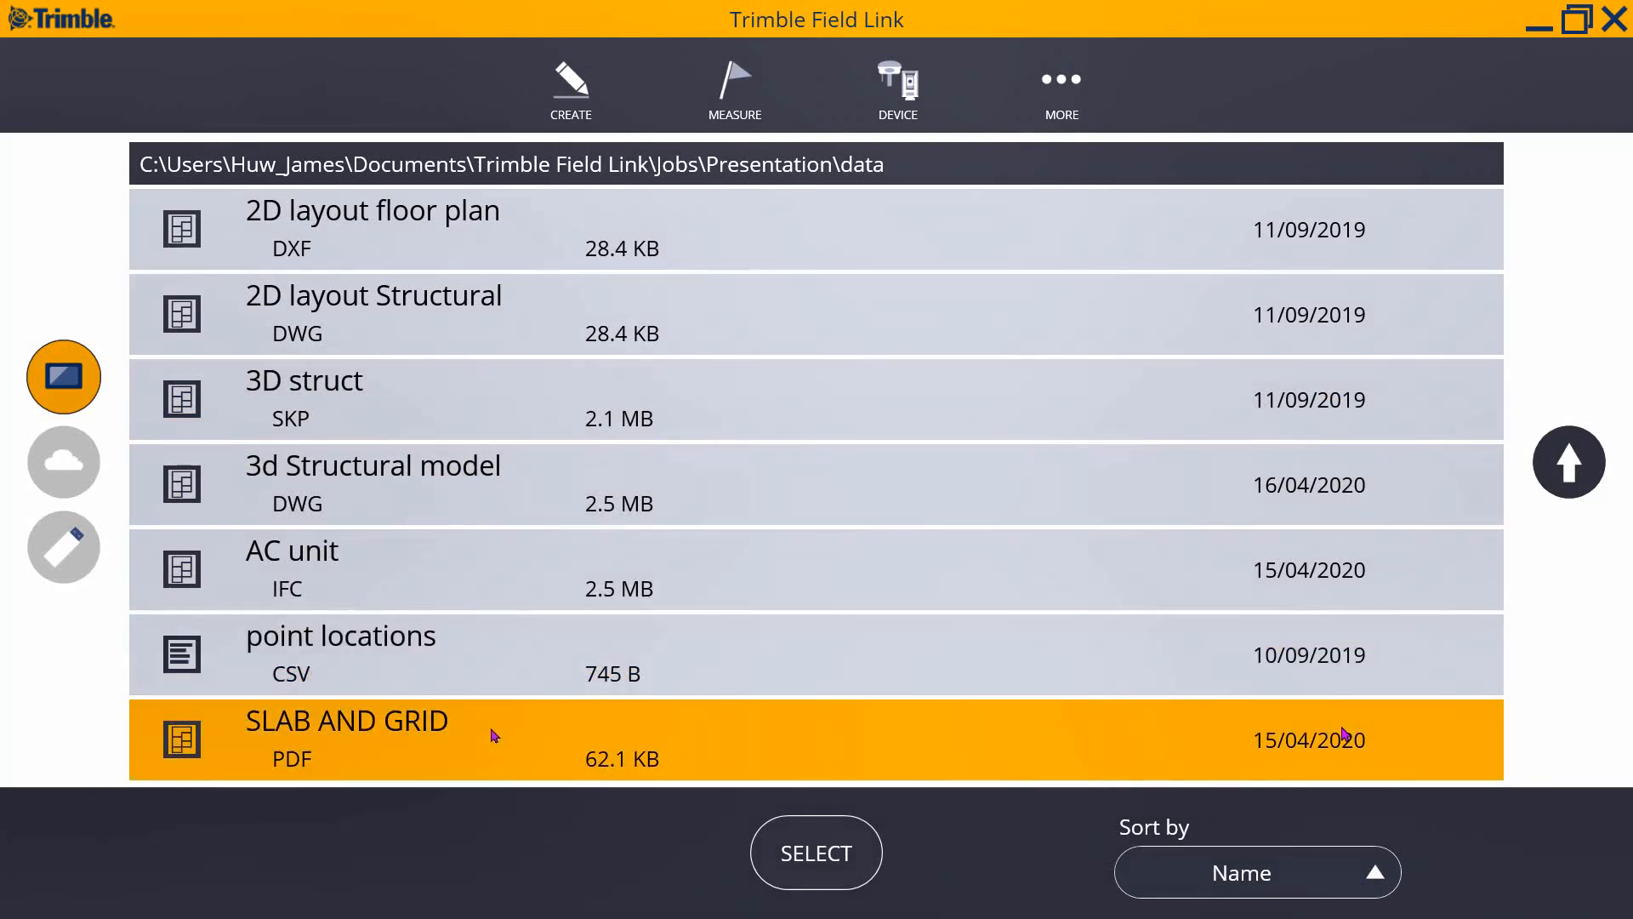
pyautogui.click(445, 238)
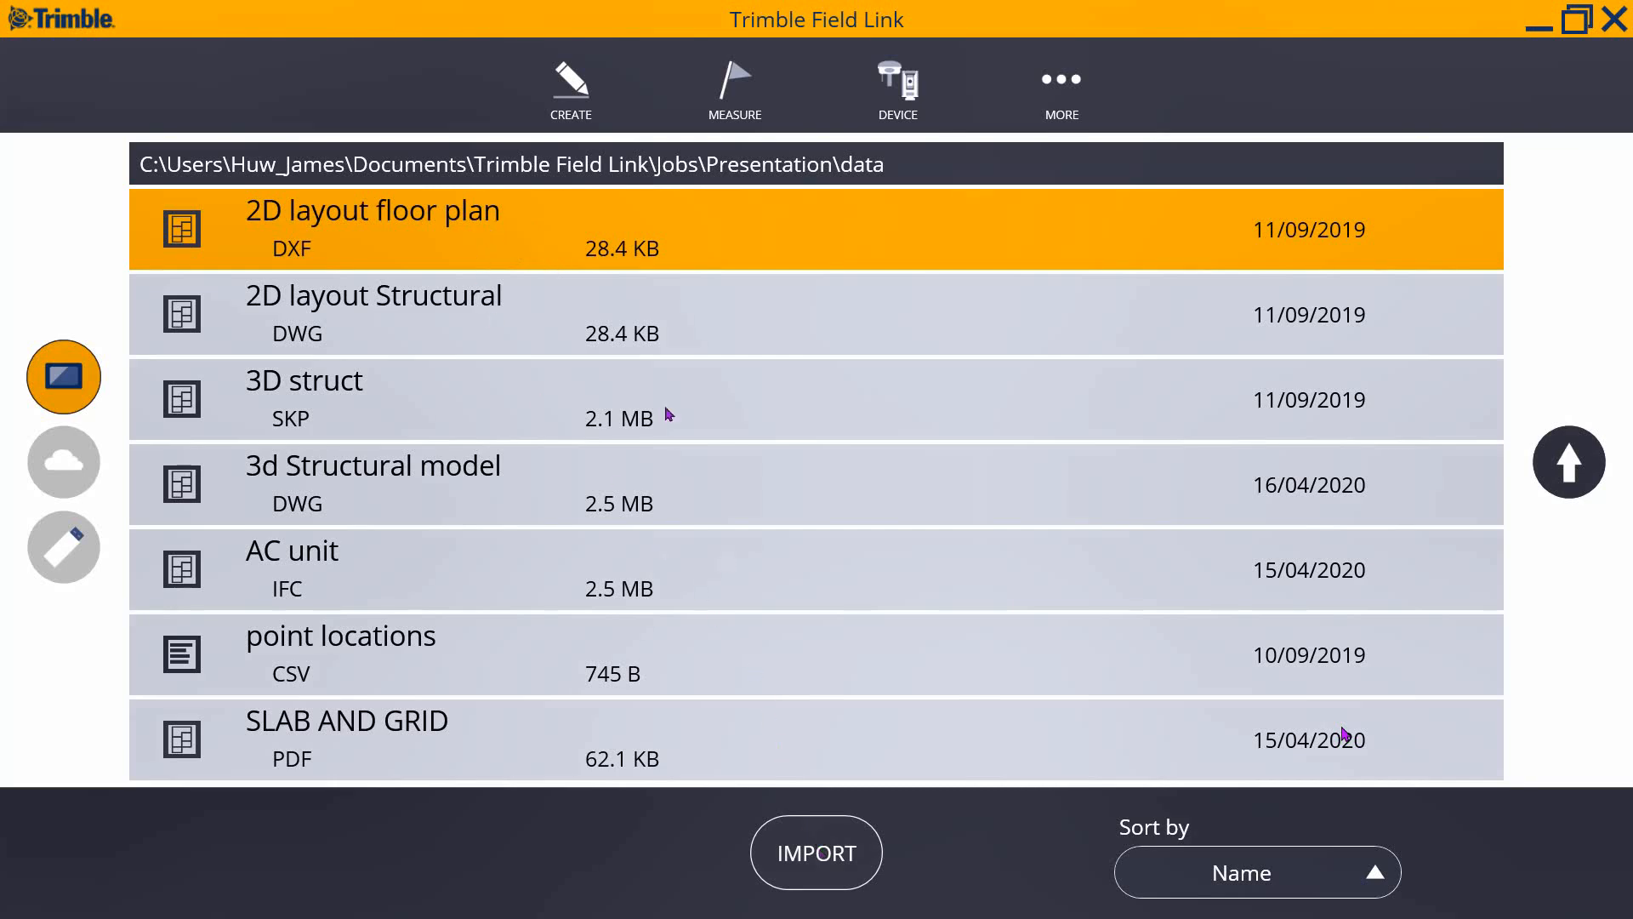
pyautogui.click(822, 821)
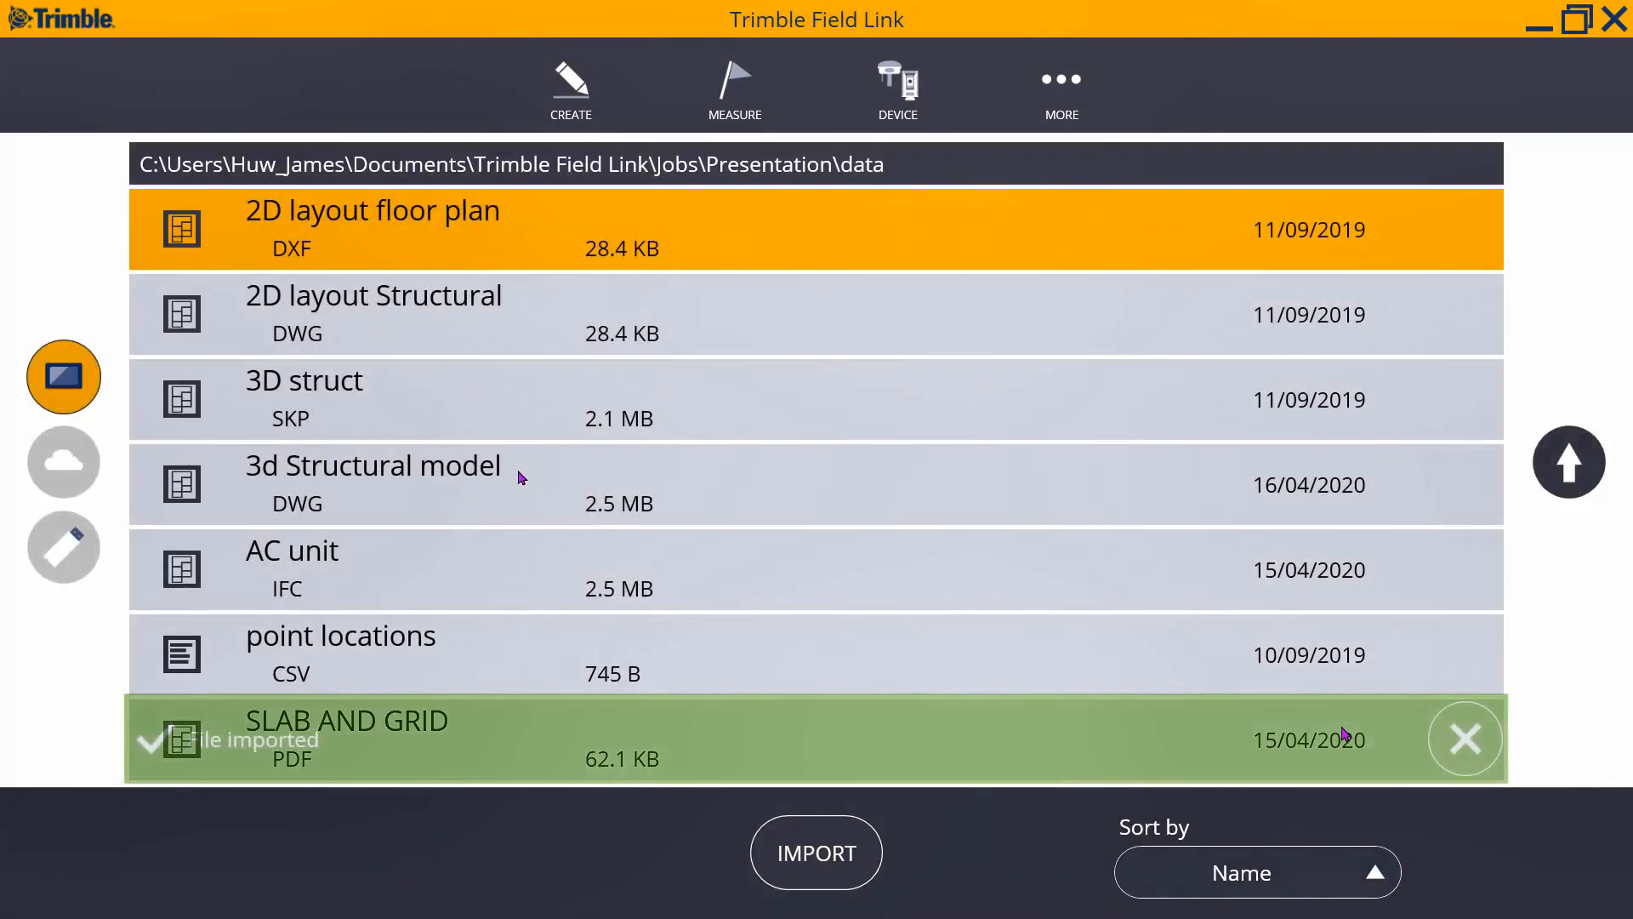
# - Import the 3d Structural model and AC unit files as well
pyautogui.click(520, 476)
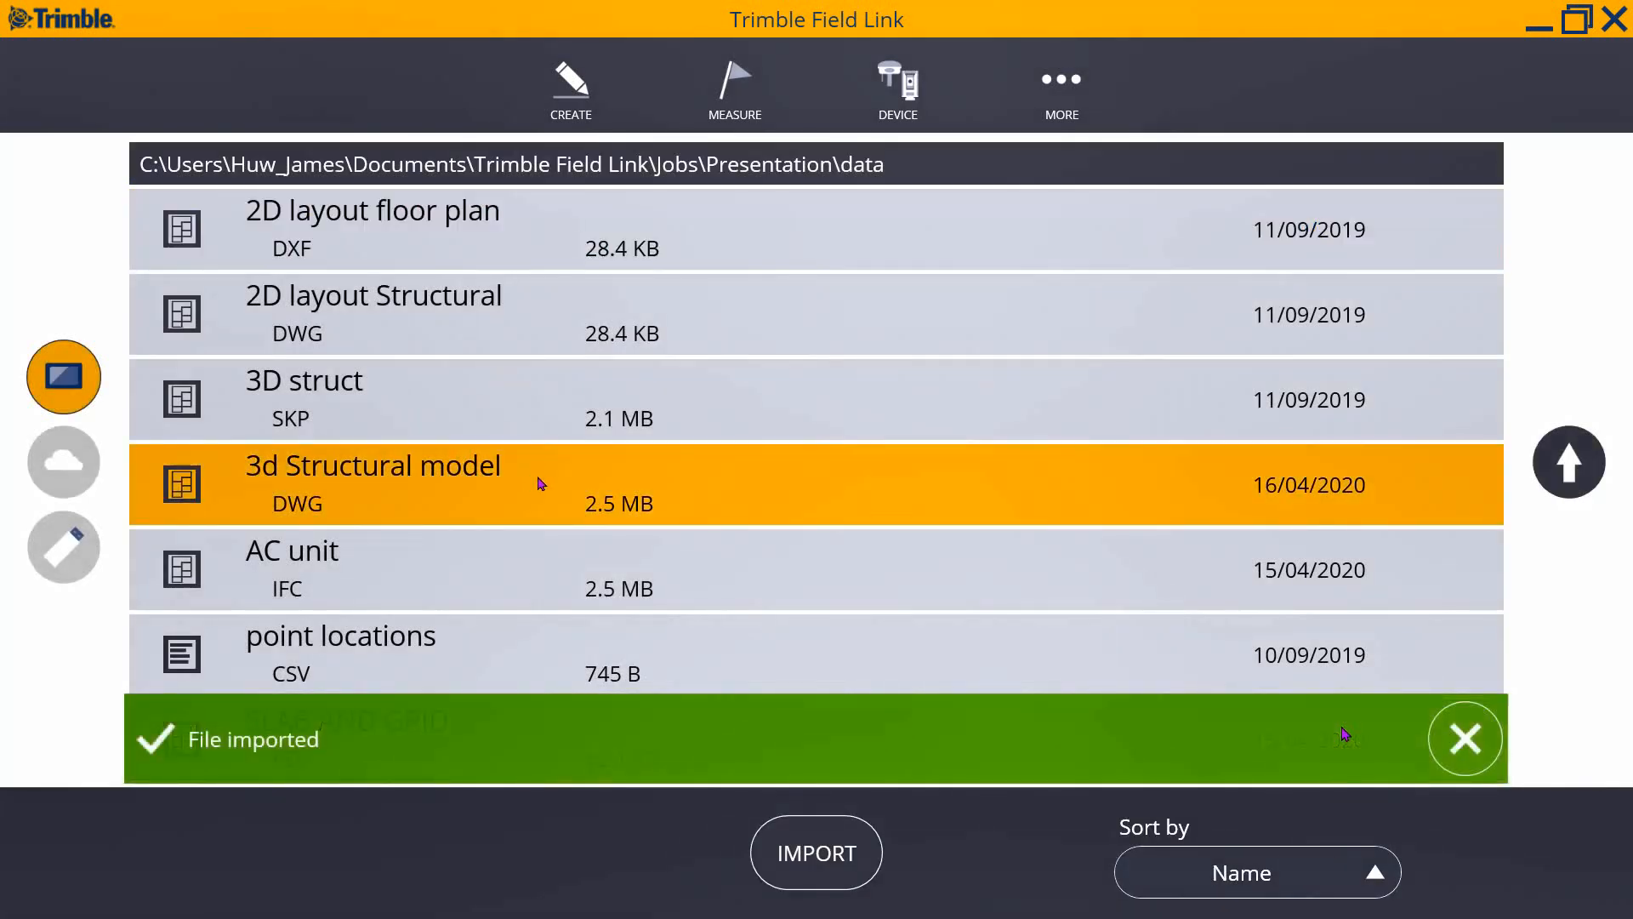
pyautogui.click(826, 871)
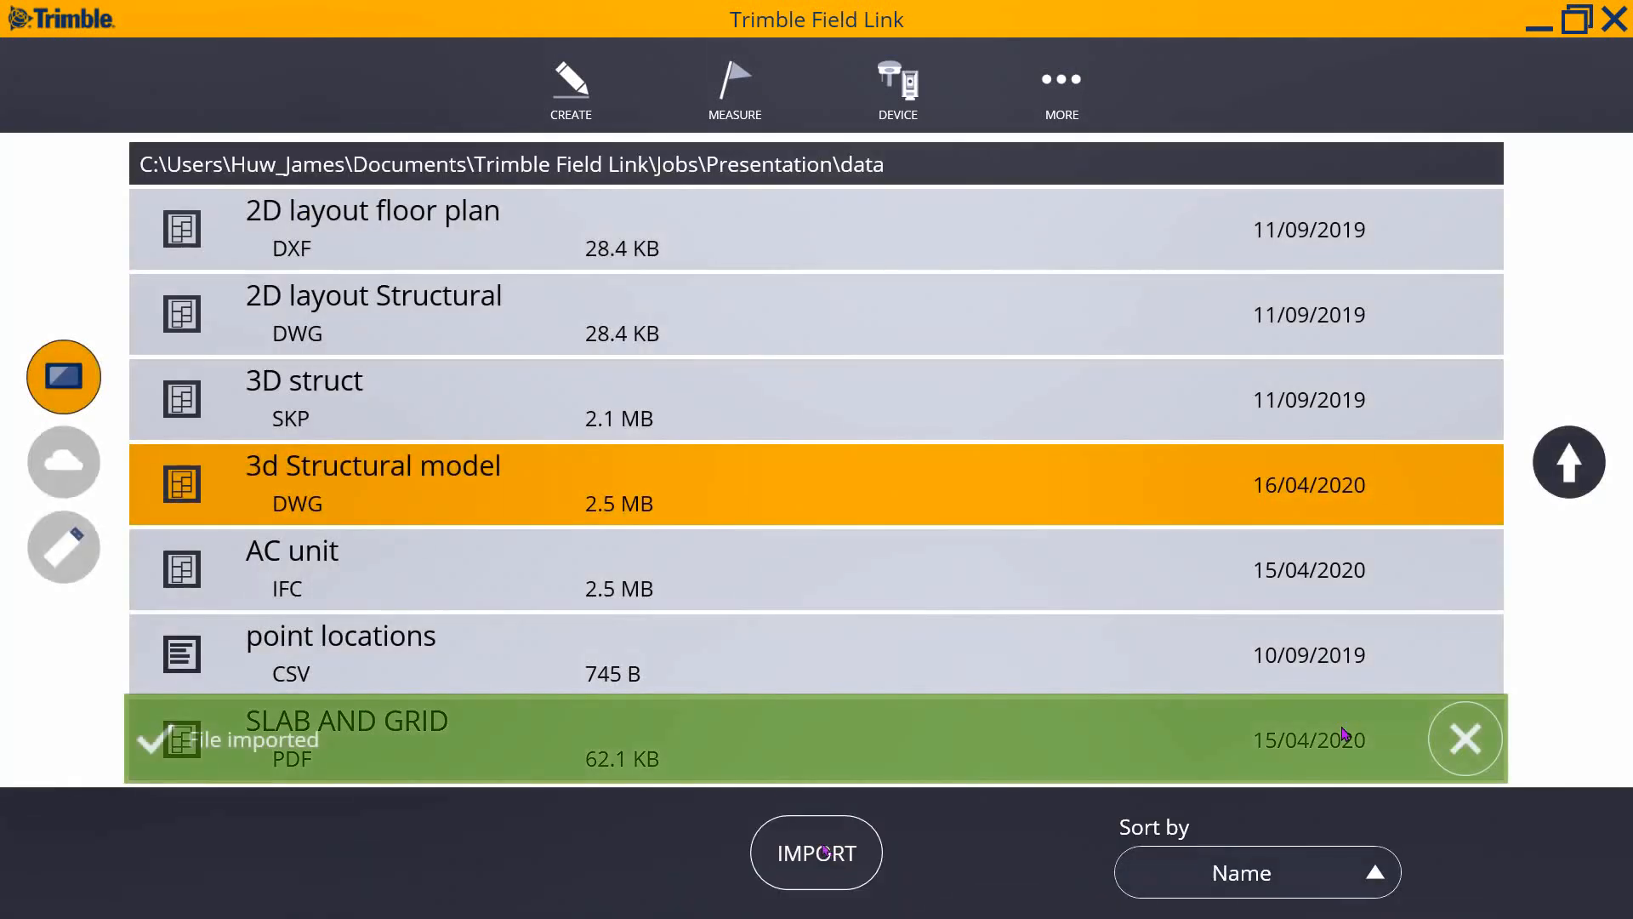
pyautogui.click(559, 589)
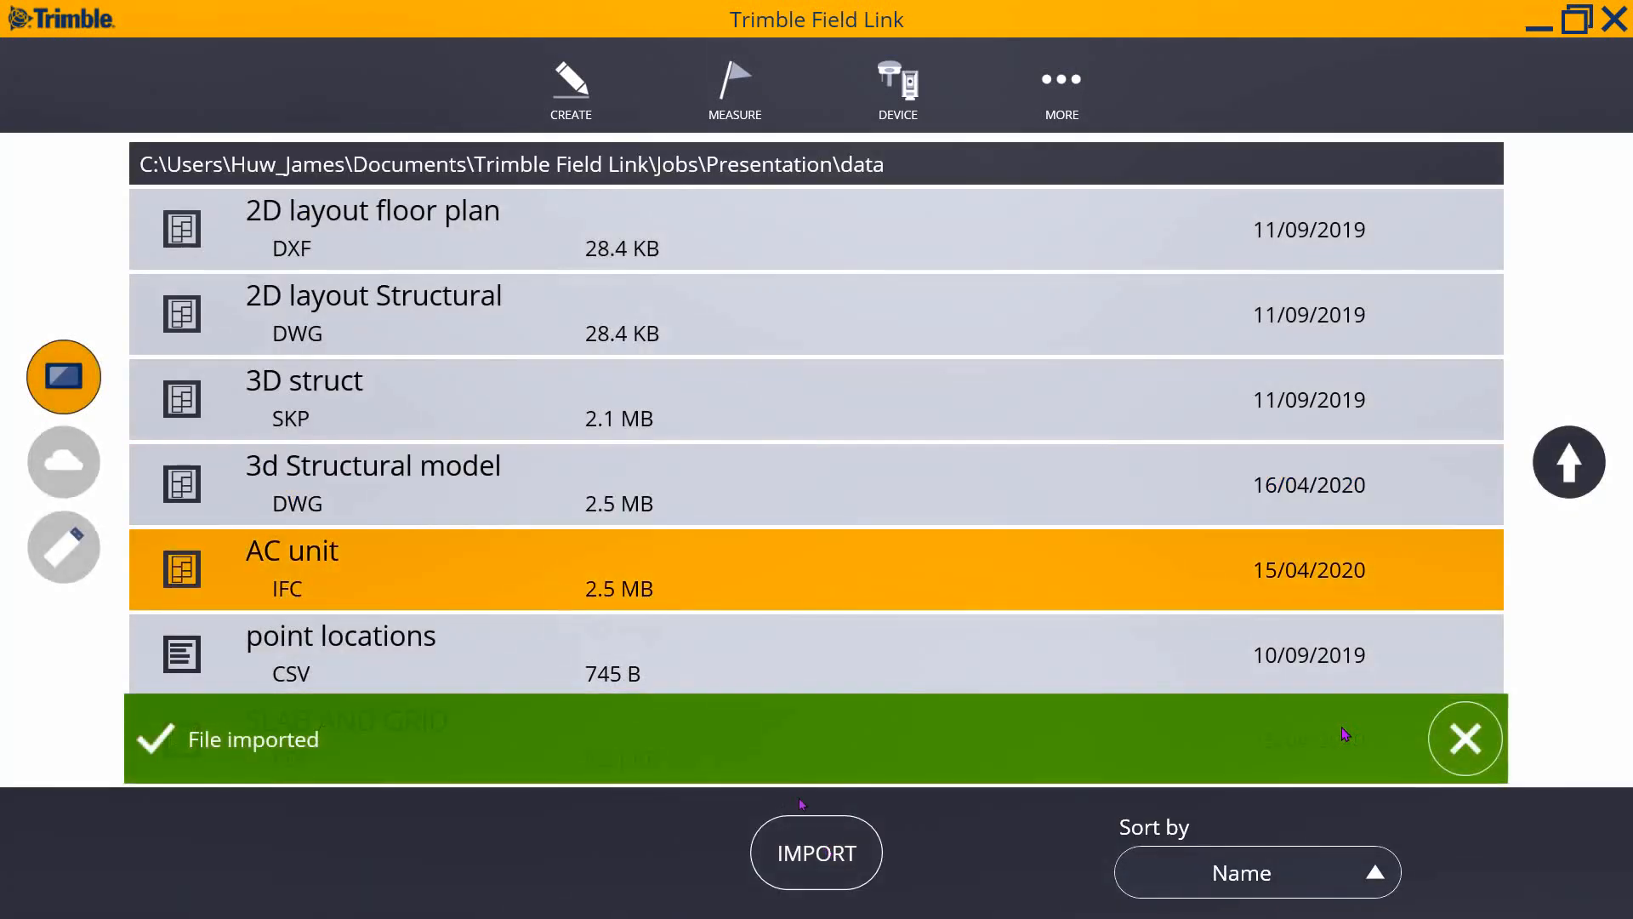
pyautogui.click(838, 858)
pyautogui.click(1464, 742)
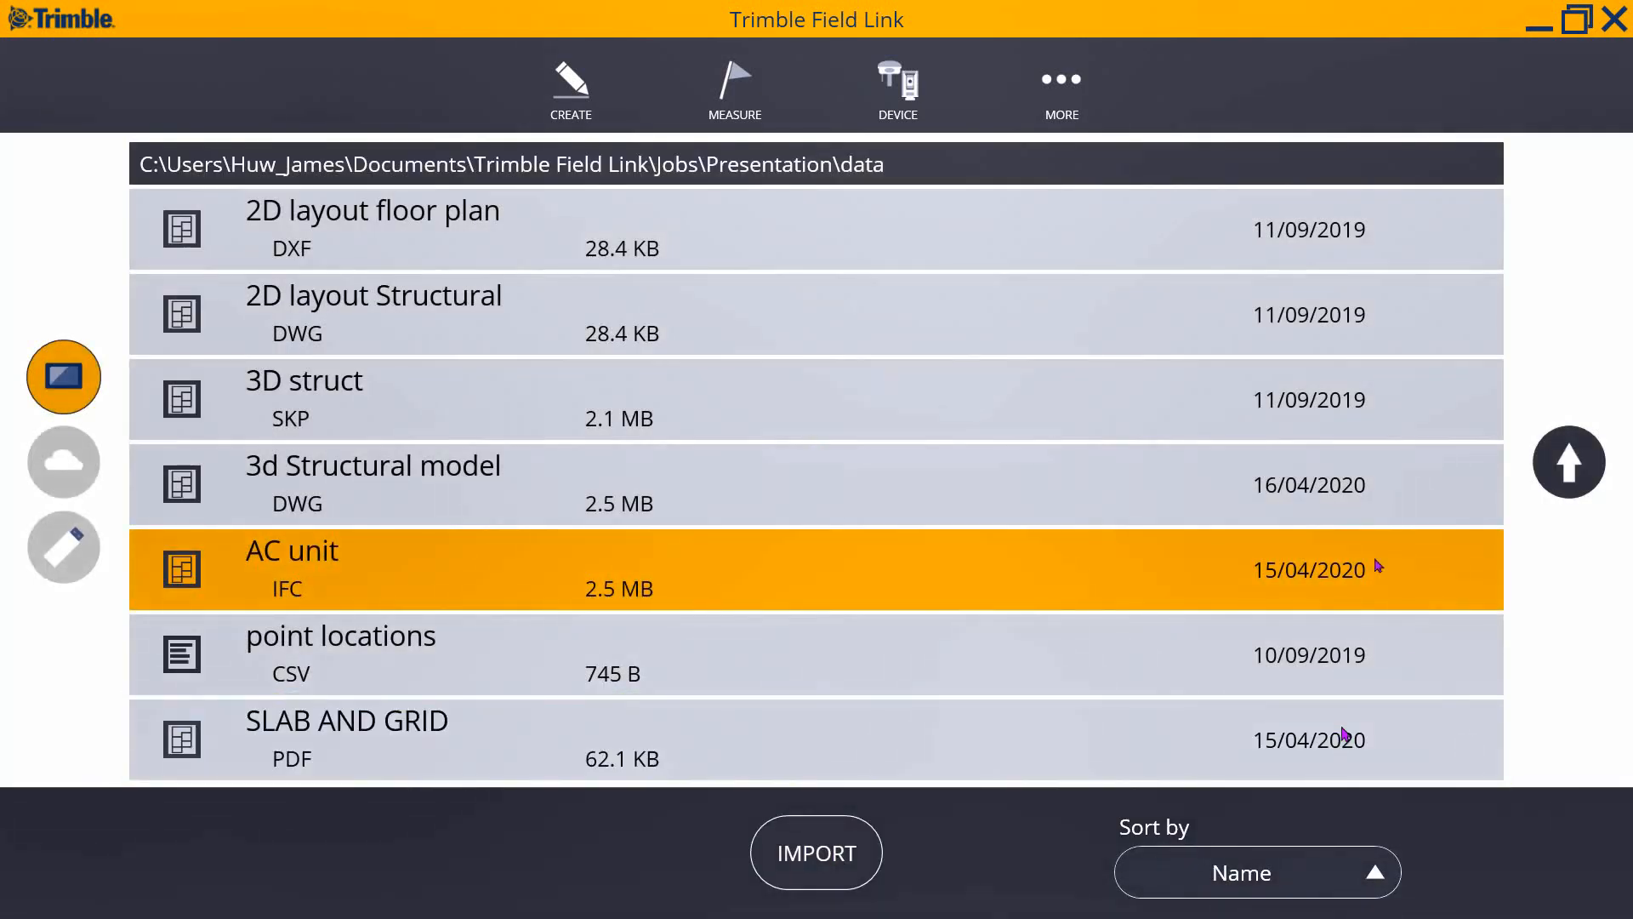
pyautogui.click(1074, 88)
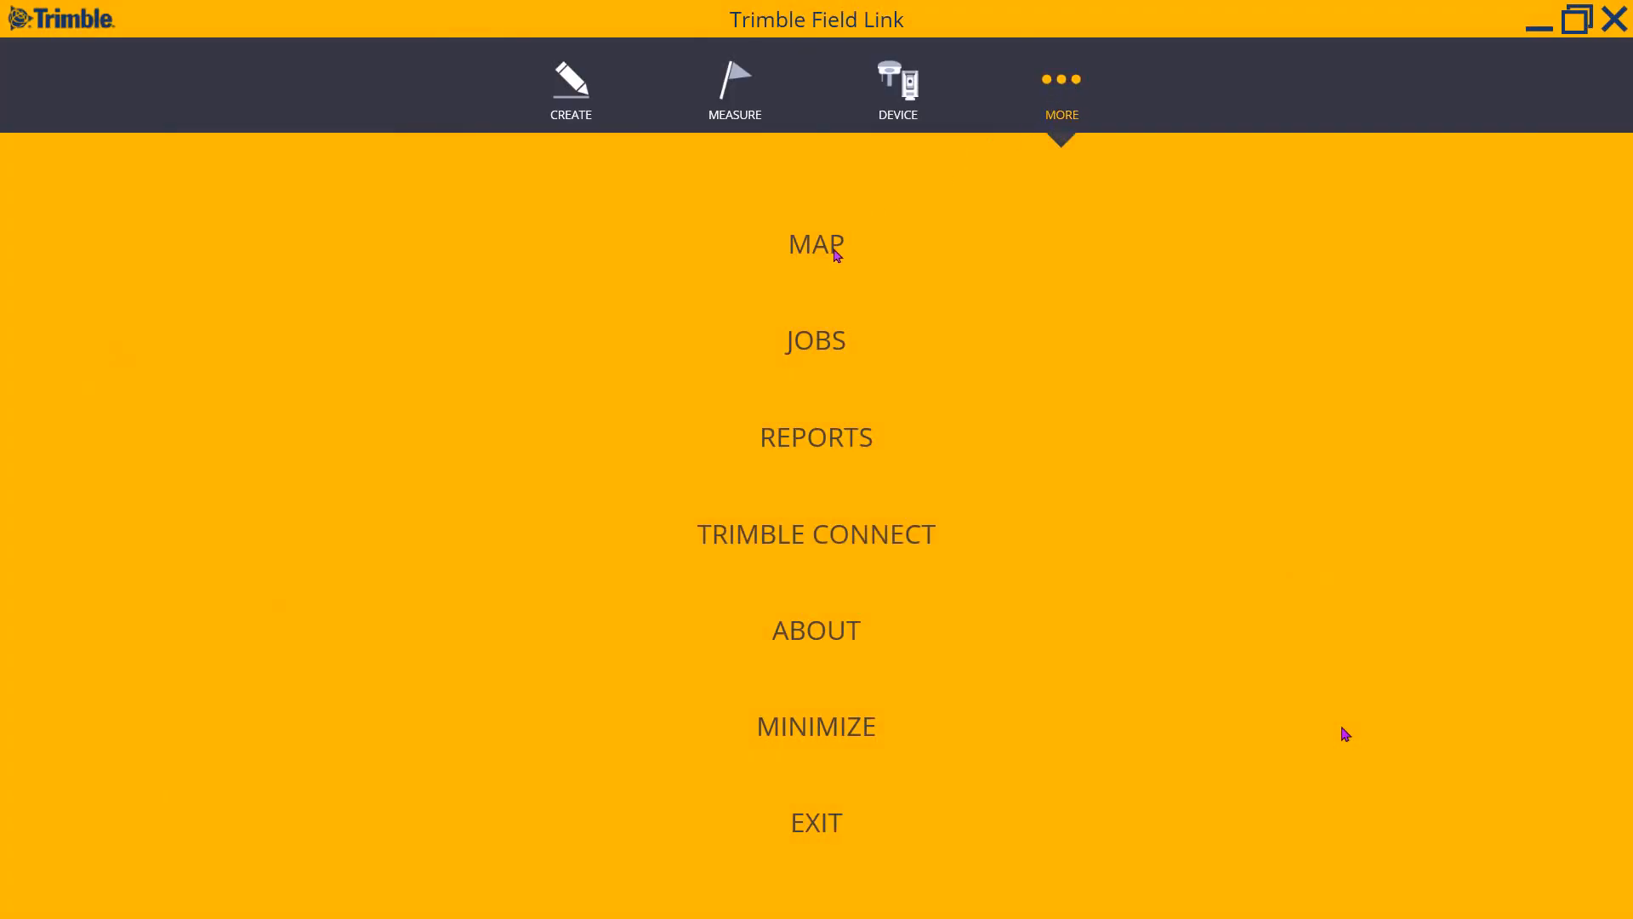
# - Show the building model on the map in an isometric 3D view, orbited over the floor plan grid
pyautogui.click(827, 251)
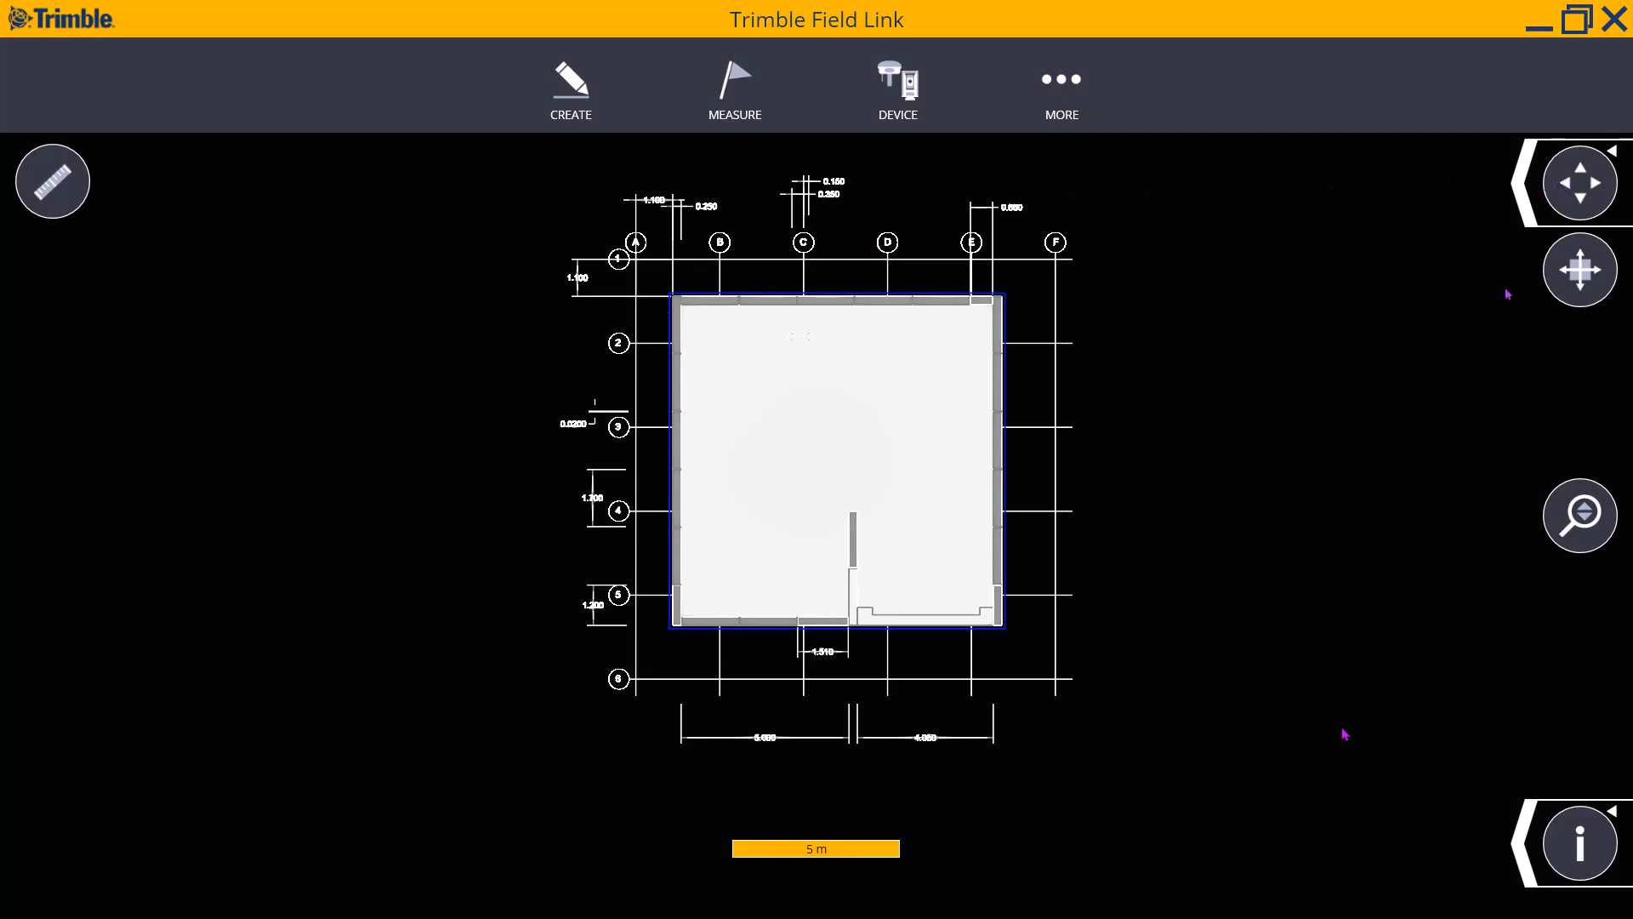
pyautogui.click(1525, 201)
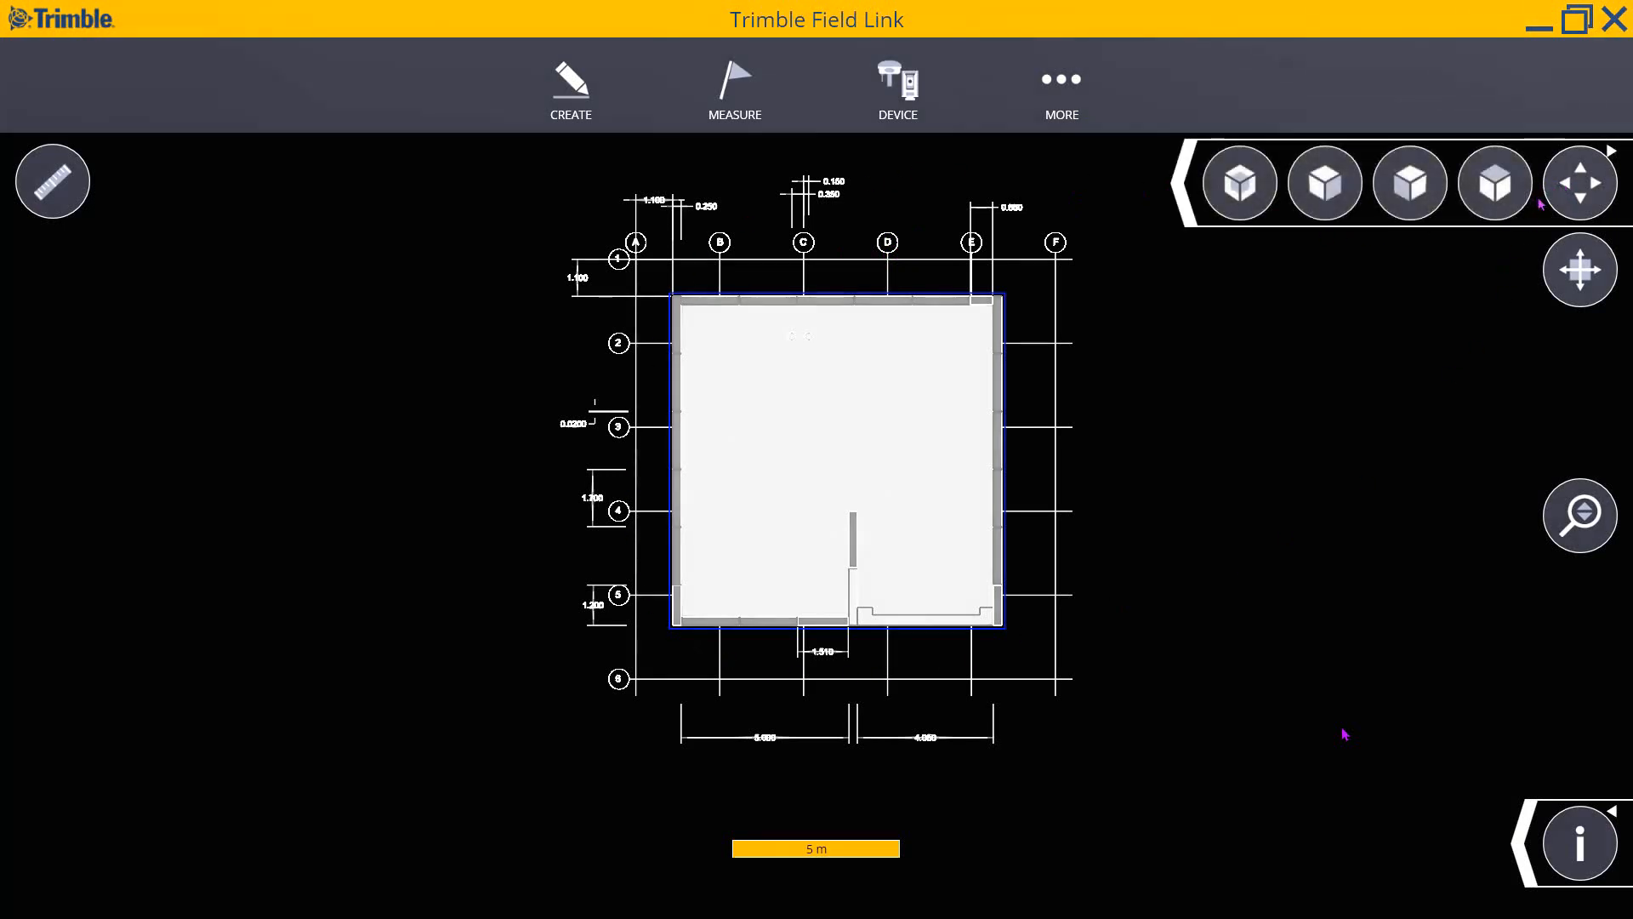
pyautogui.click(1234, 205)
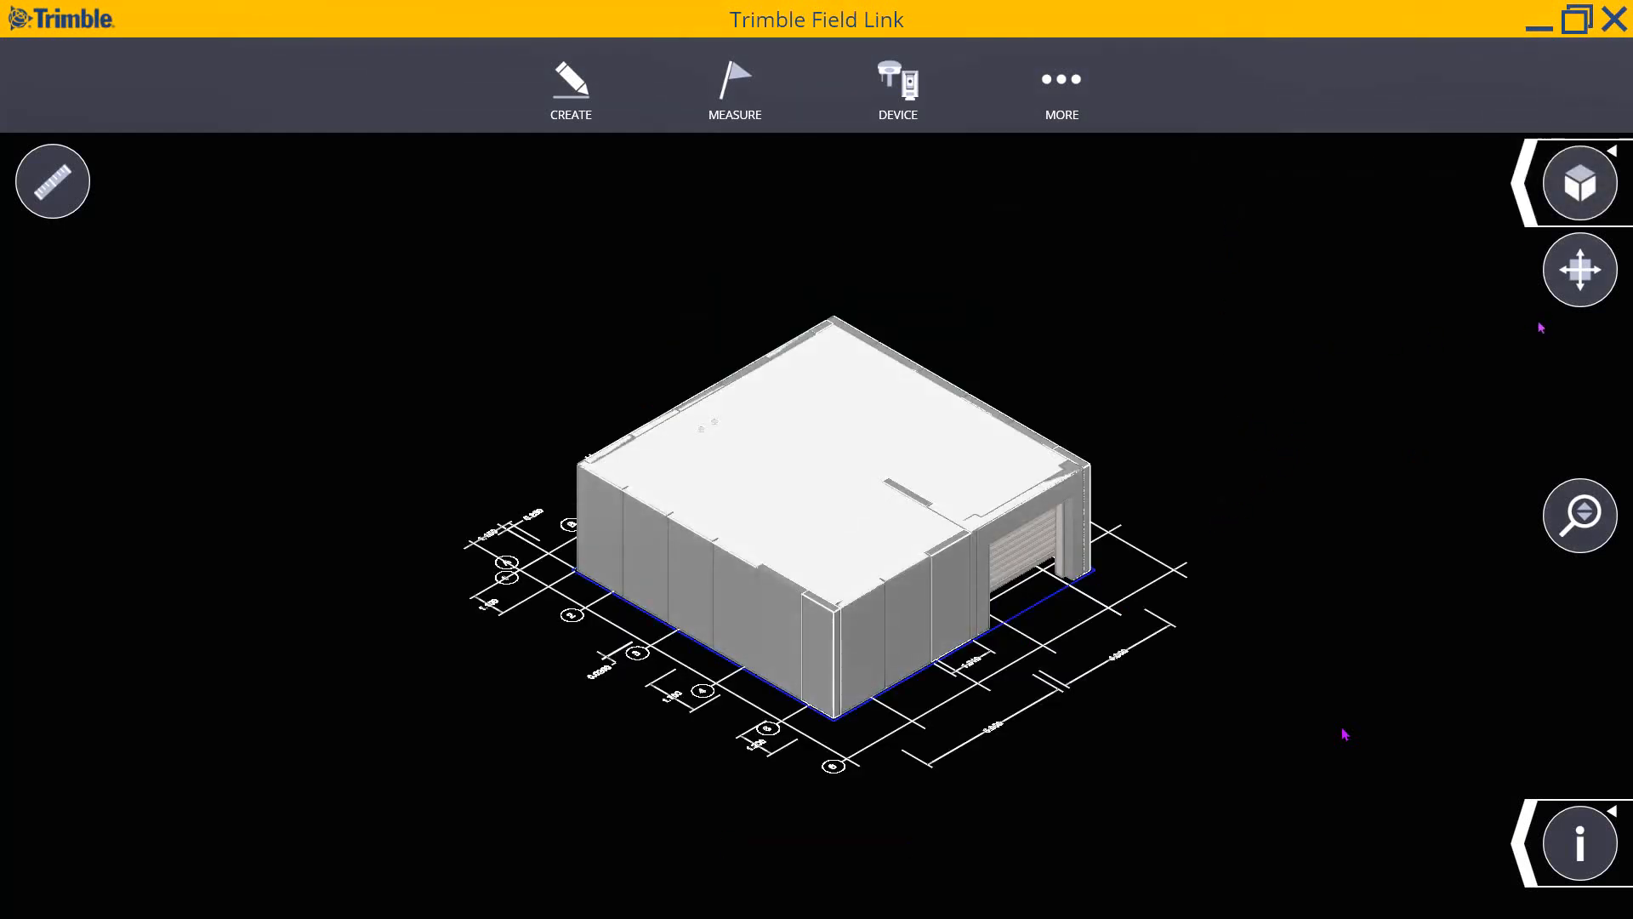
pyautogui.click(1581, 271)
pyautogui.moveTo(1336, 429); pyautogui.dragTo(1117, 423)
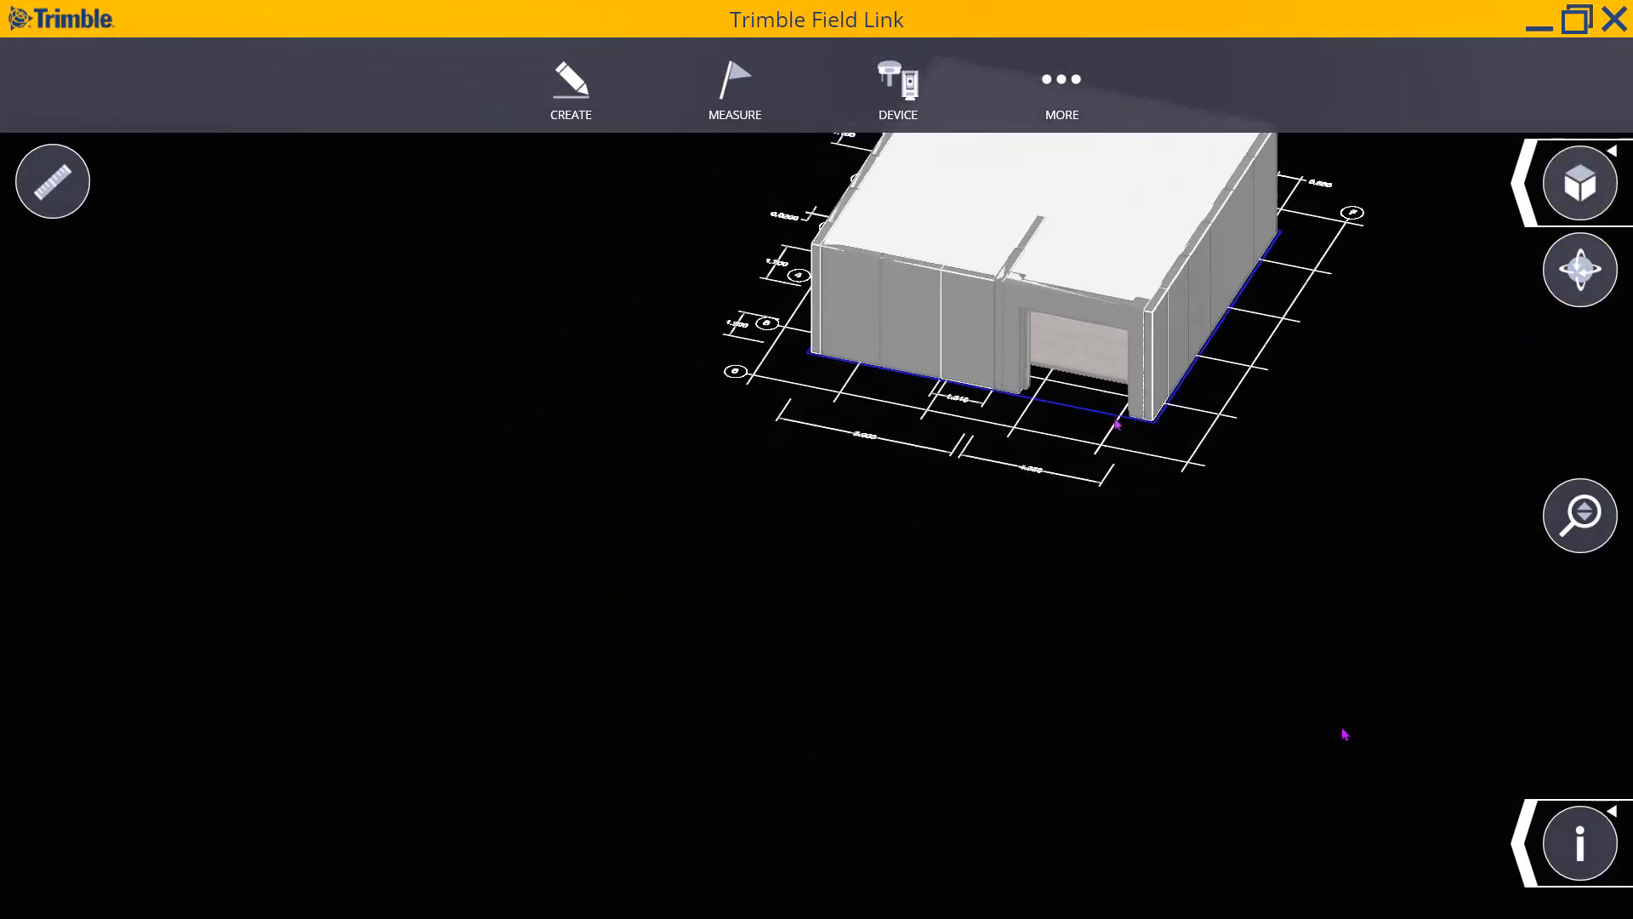
pyautogui.scroll(-3, 1117, 423)
pyautogui.scroll(3, 1173, 211)
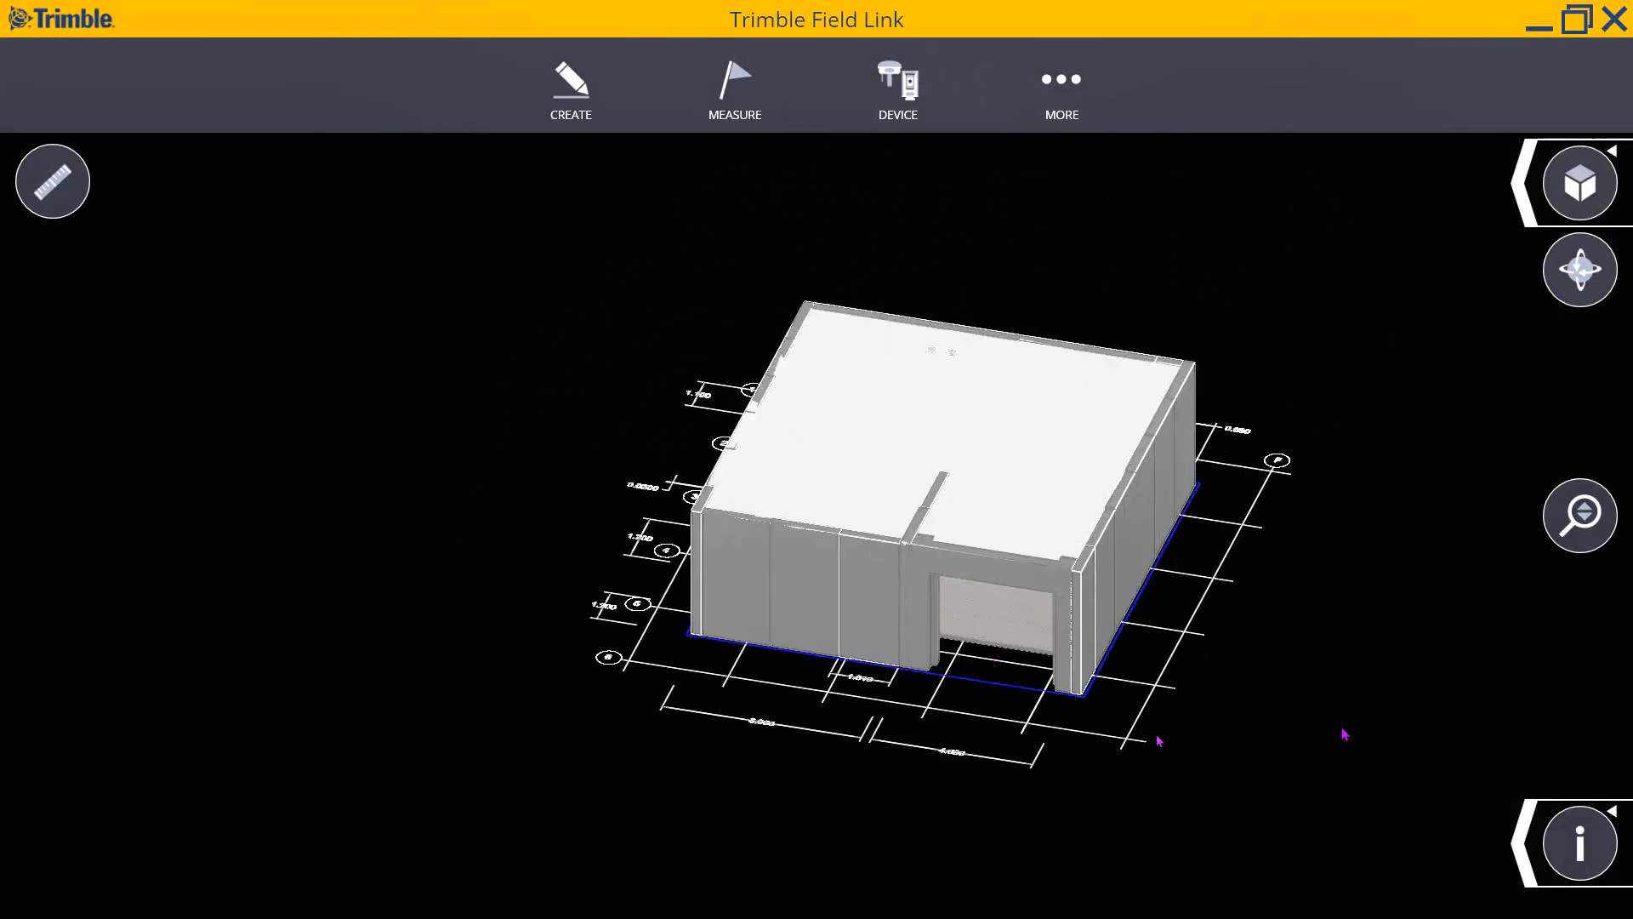
pyautogui.click(1524, 862)
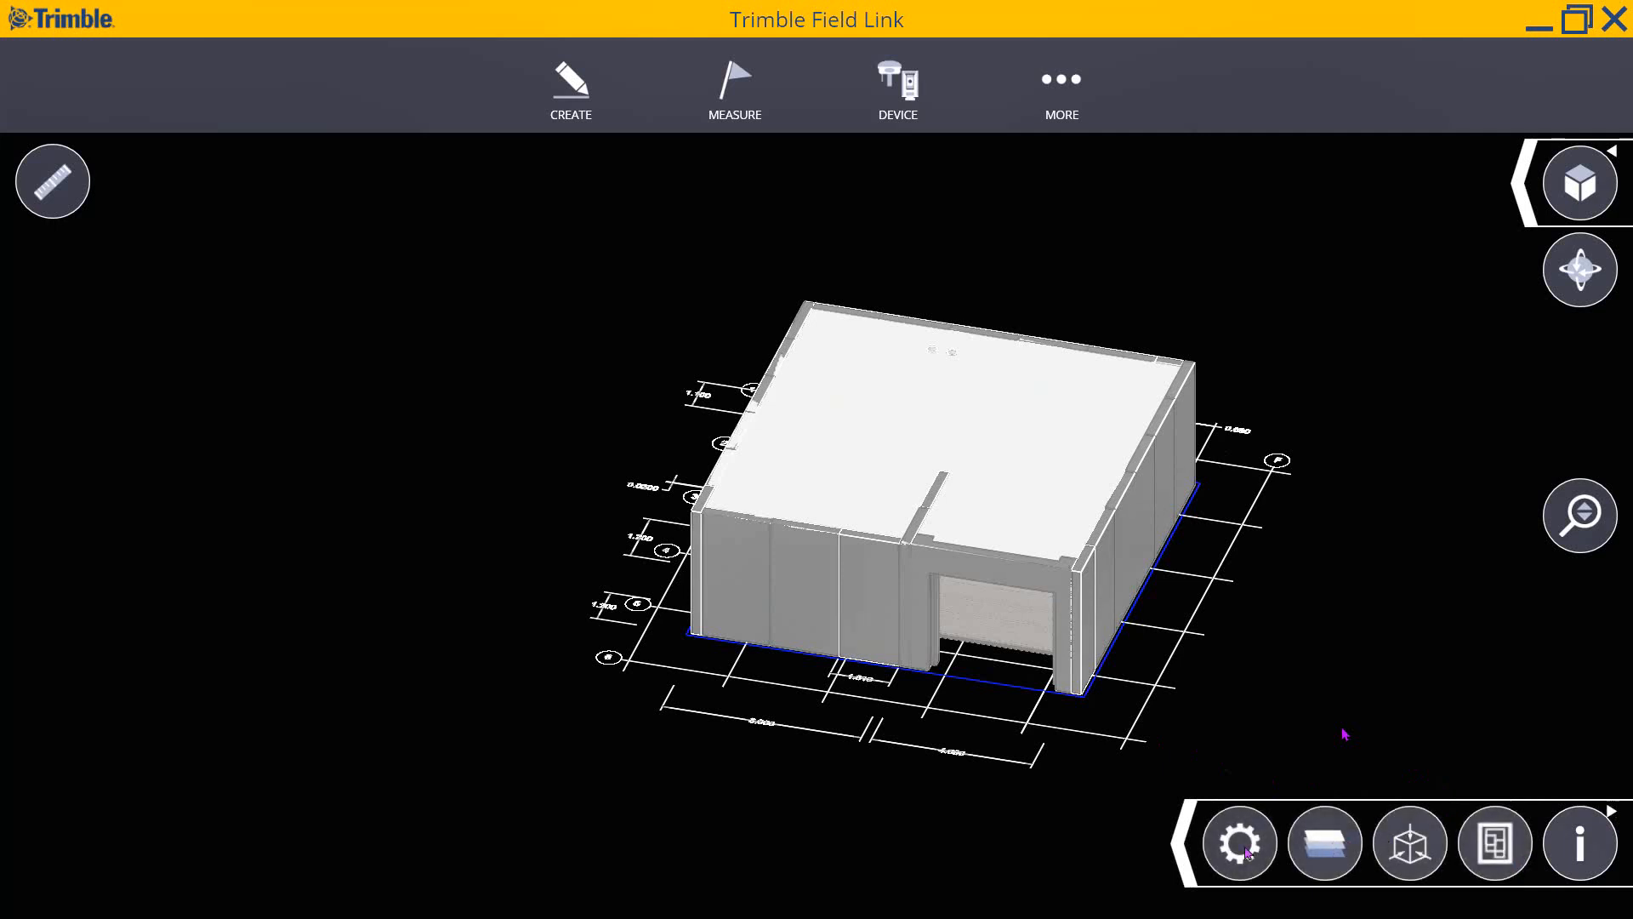
# - Open the layer list of 2D layout floor plan, 3d Structural model and AC unit, orbiting the building in between
pyautogui.click(1324, 852)
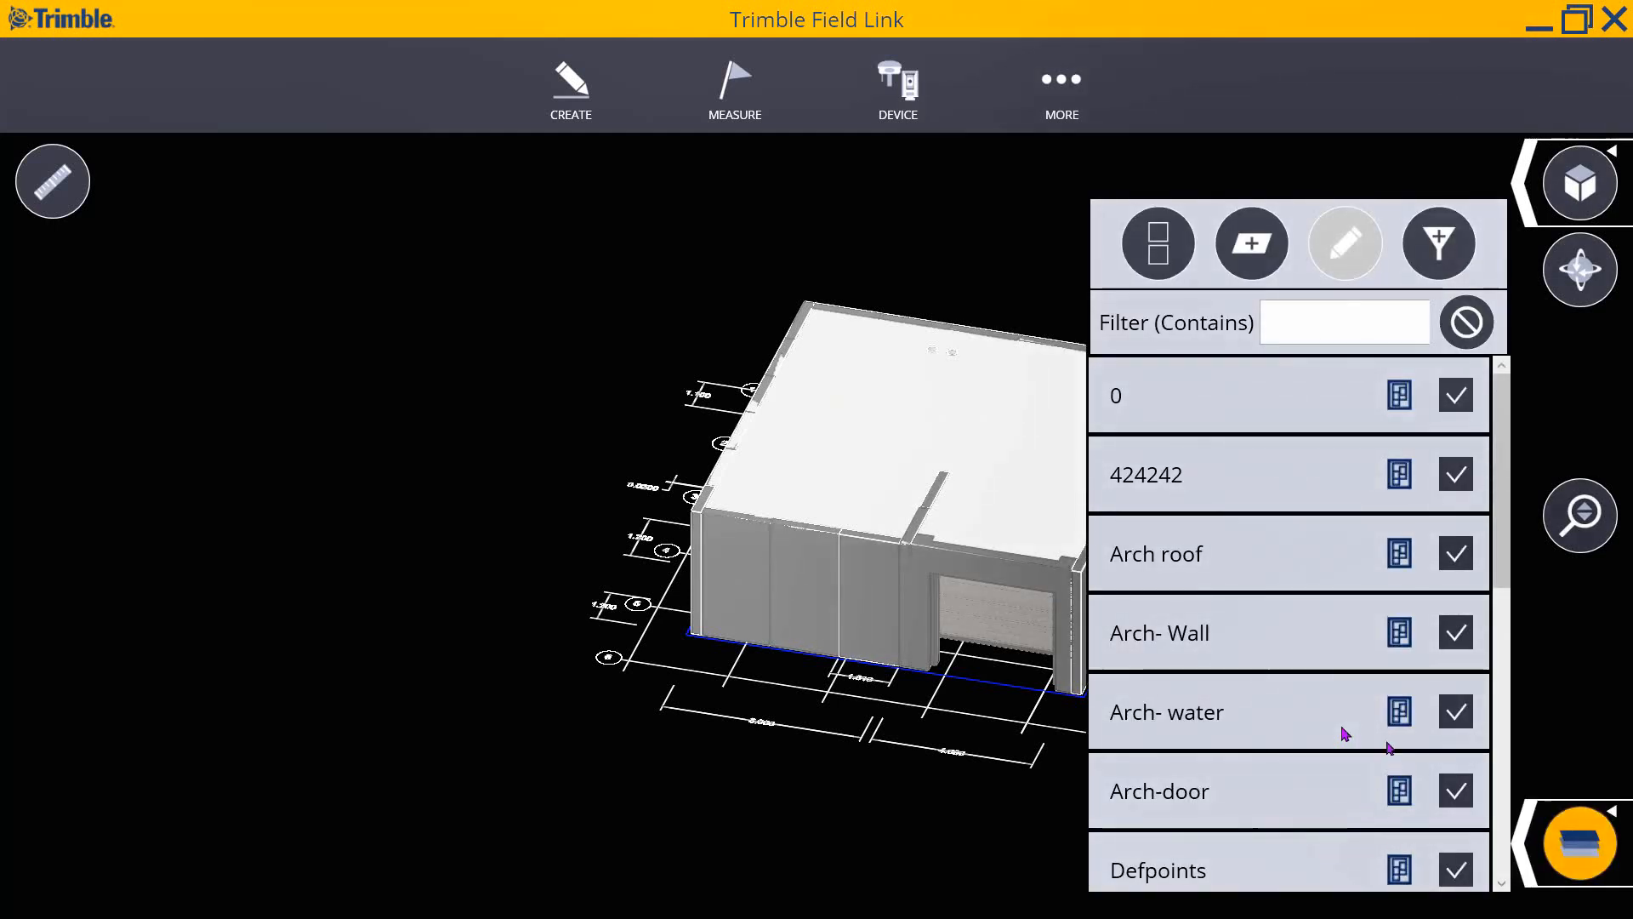
pyautogui.click(1463, 554)
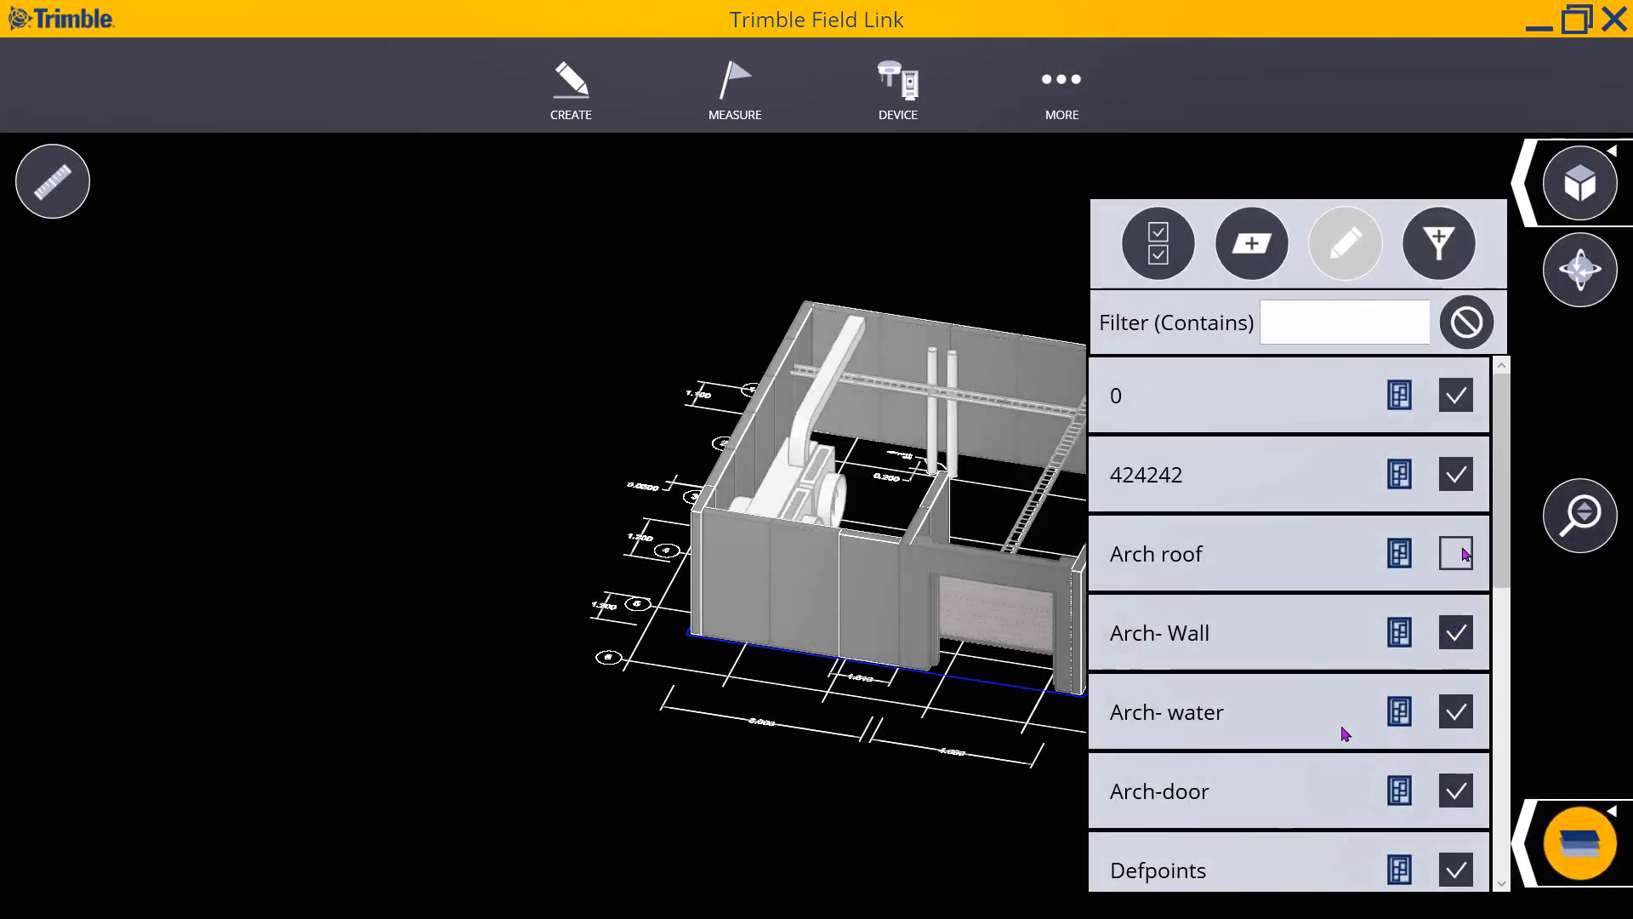
pyautogui.click(1519, 856)
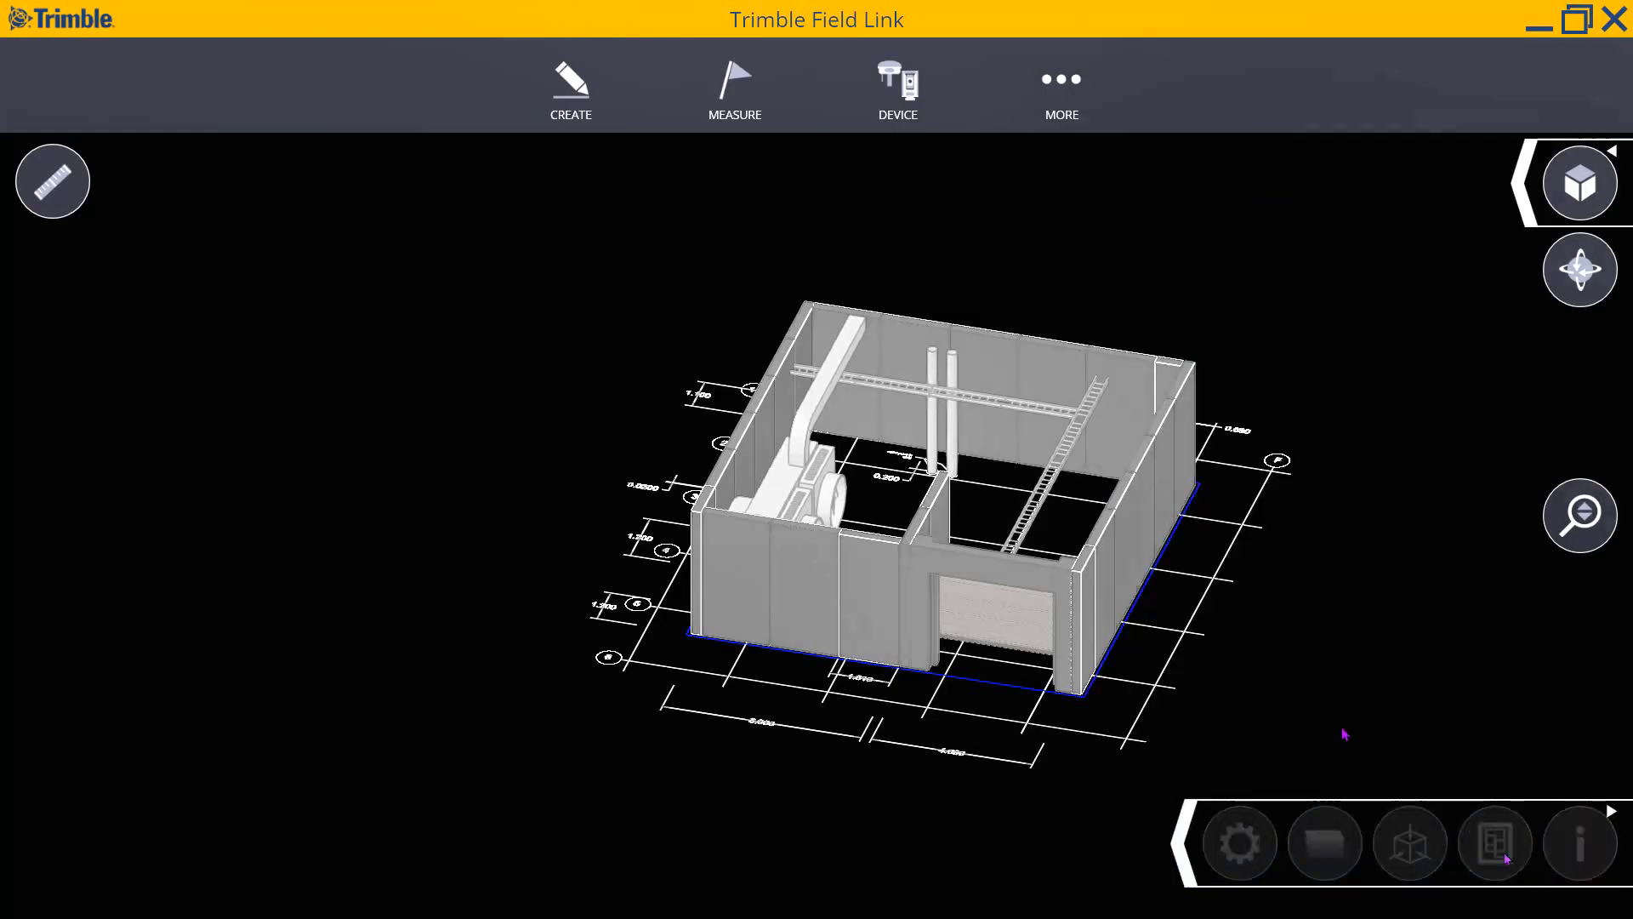
pyautogui.scroll(2, 1109, 557)
pyautogui.moveTo(1076, 550); pyautogui.dragTo(952, 581, button='middle')
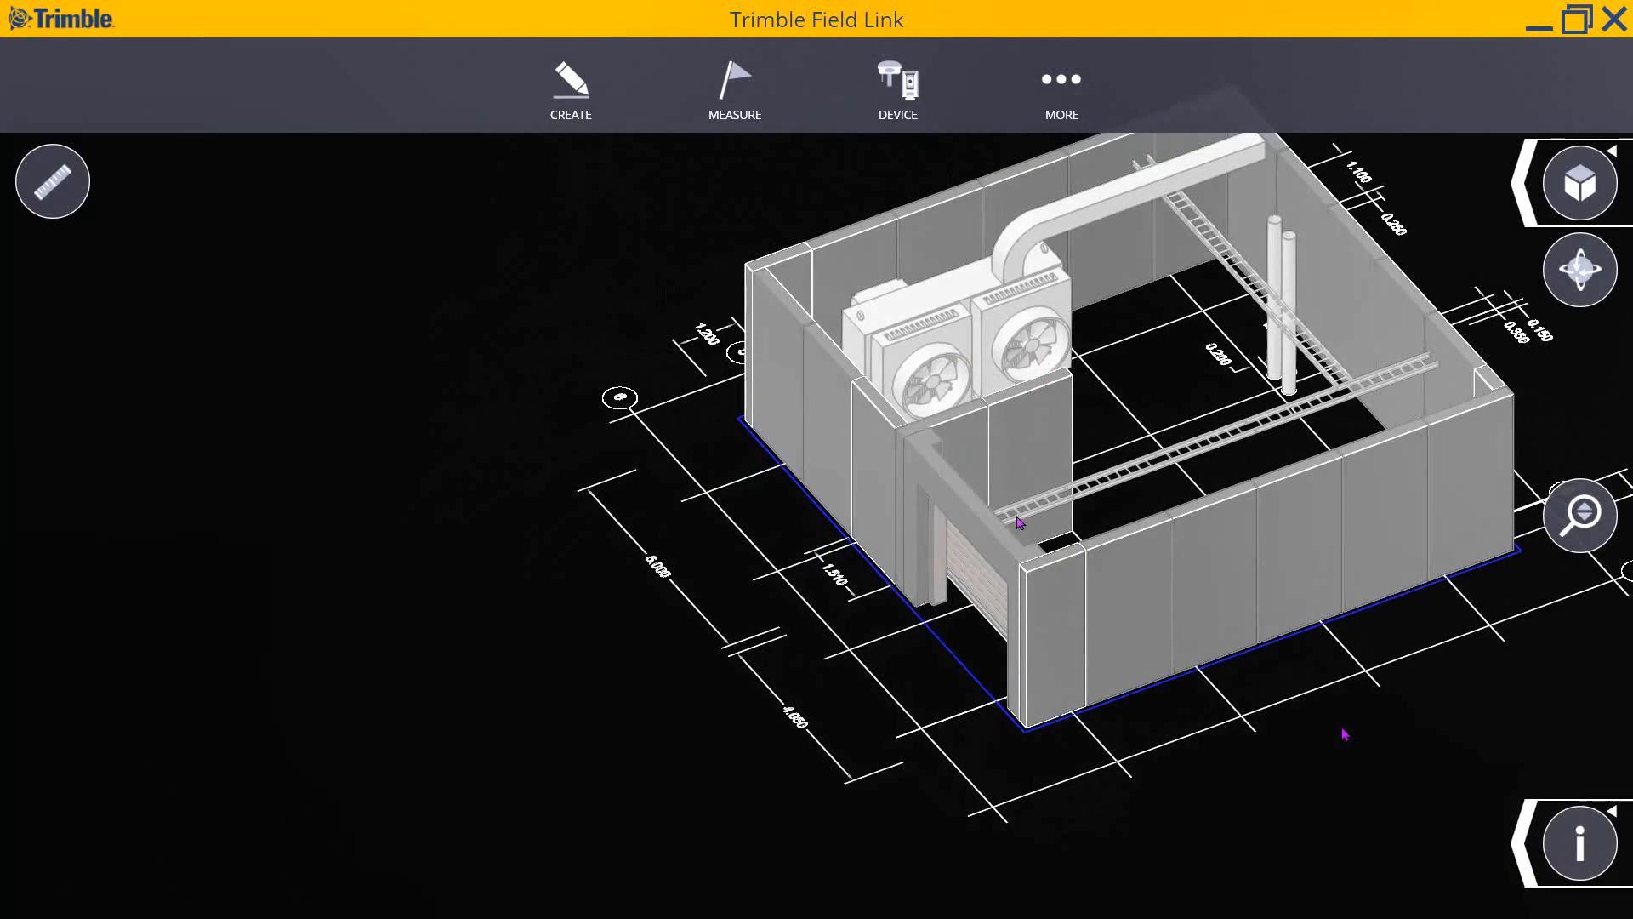
pyautogui.moveTo(1014, 551); pyautogui.dragTo(1148, 554, button='middle')
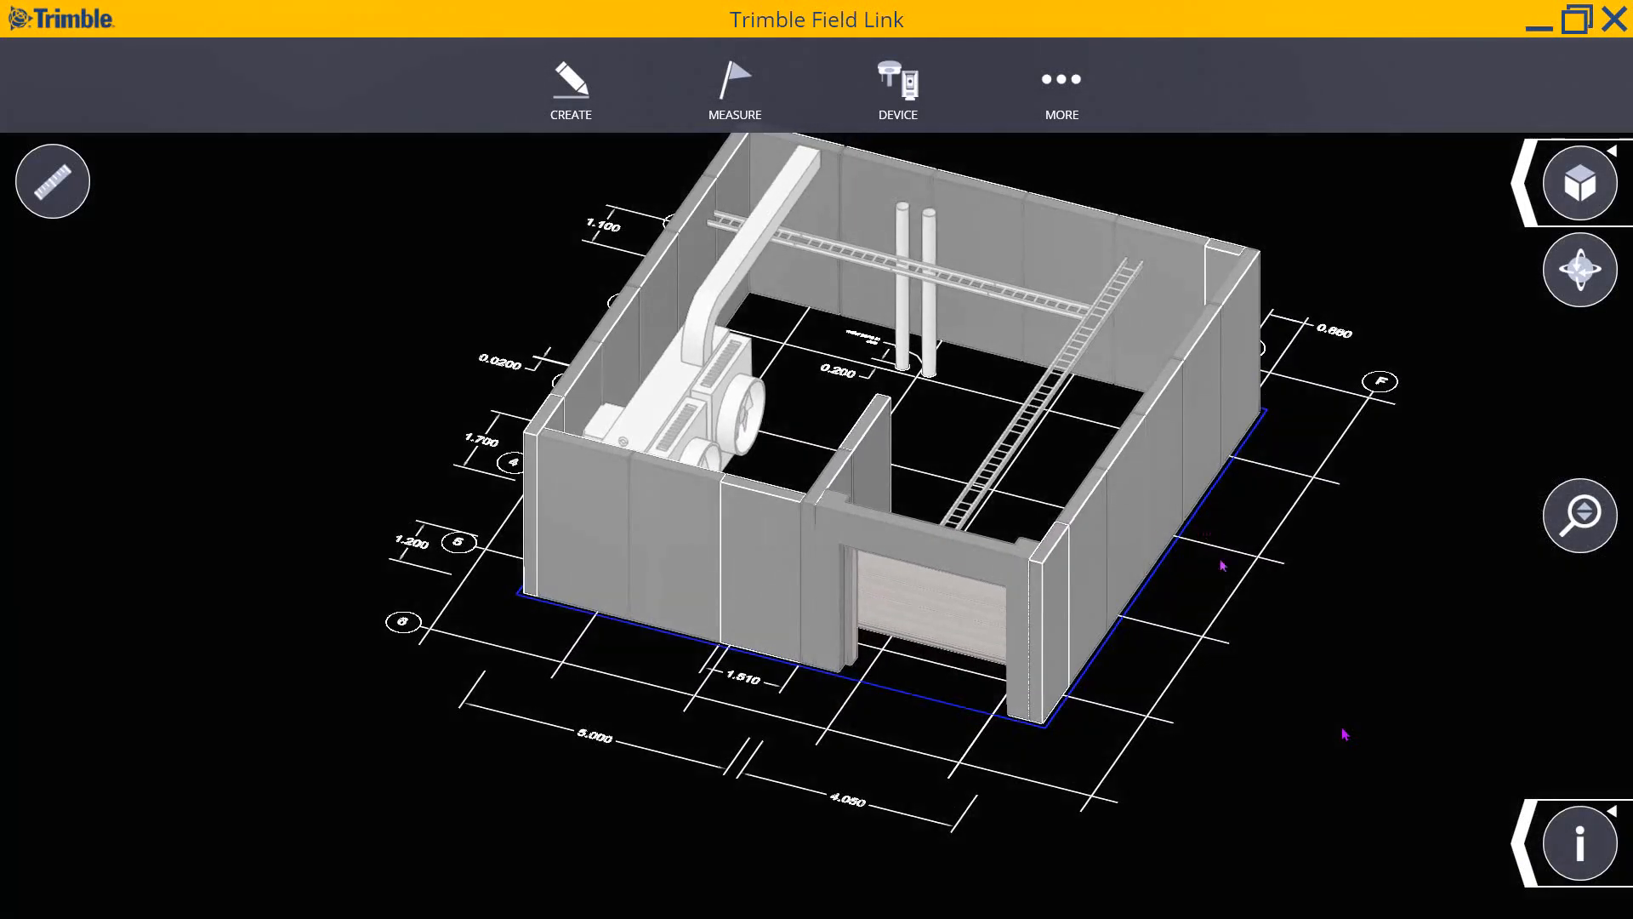
pyautogui.click(1523, 850)
pyautogui.click(1499, 844)
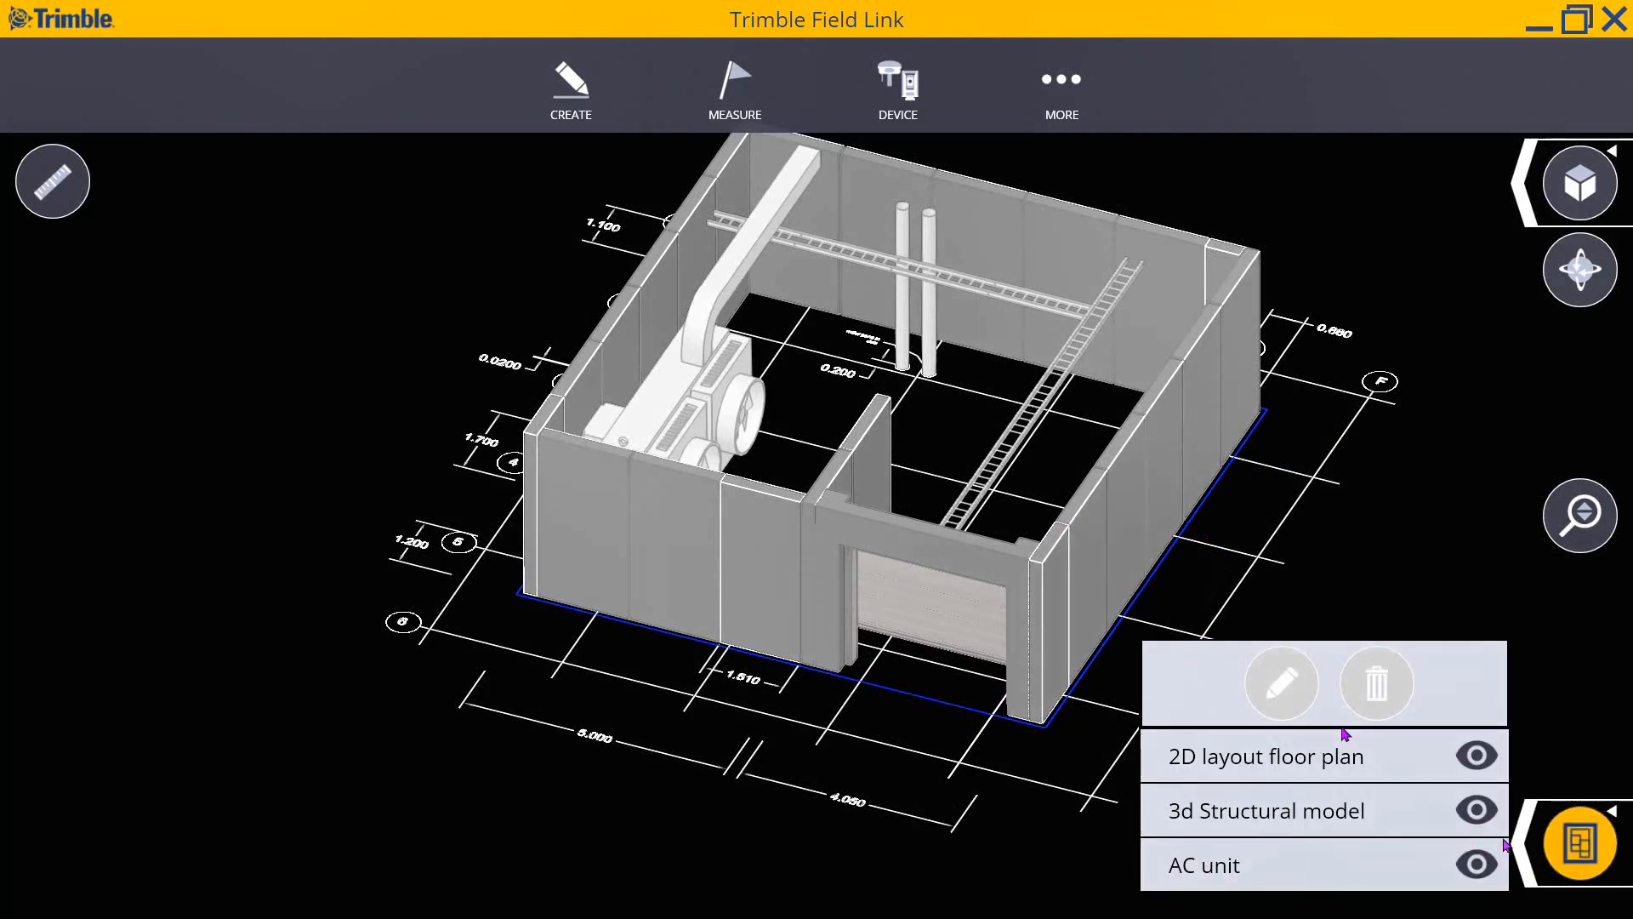
# - Hide and restore the floor plan, structural model and AC unit layers in turn, leaving all visible
pyautogui.click(1477, 756)
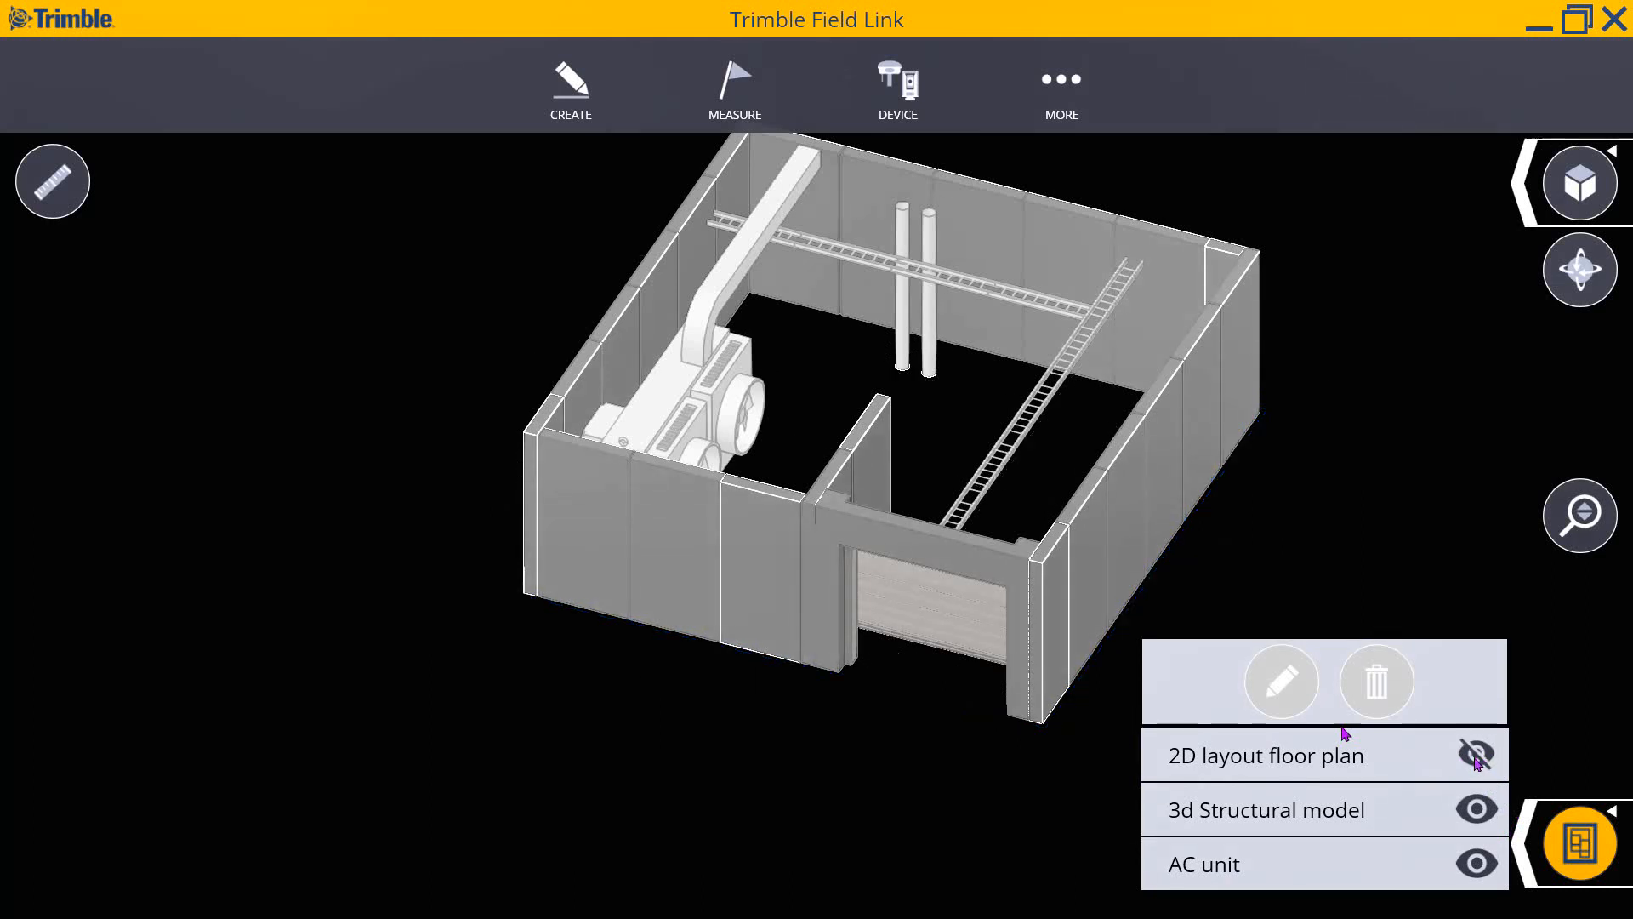
pyautogui.click(1478, 756)
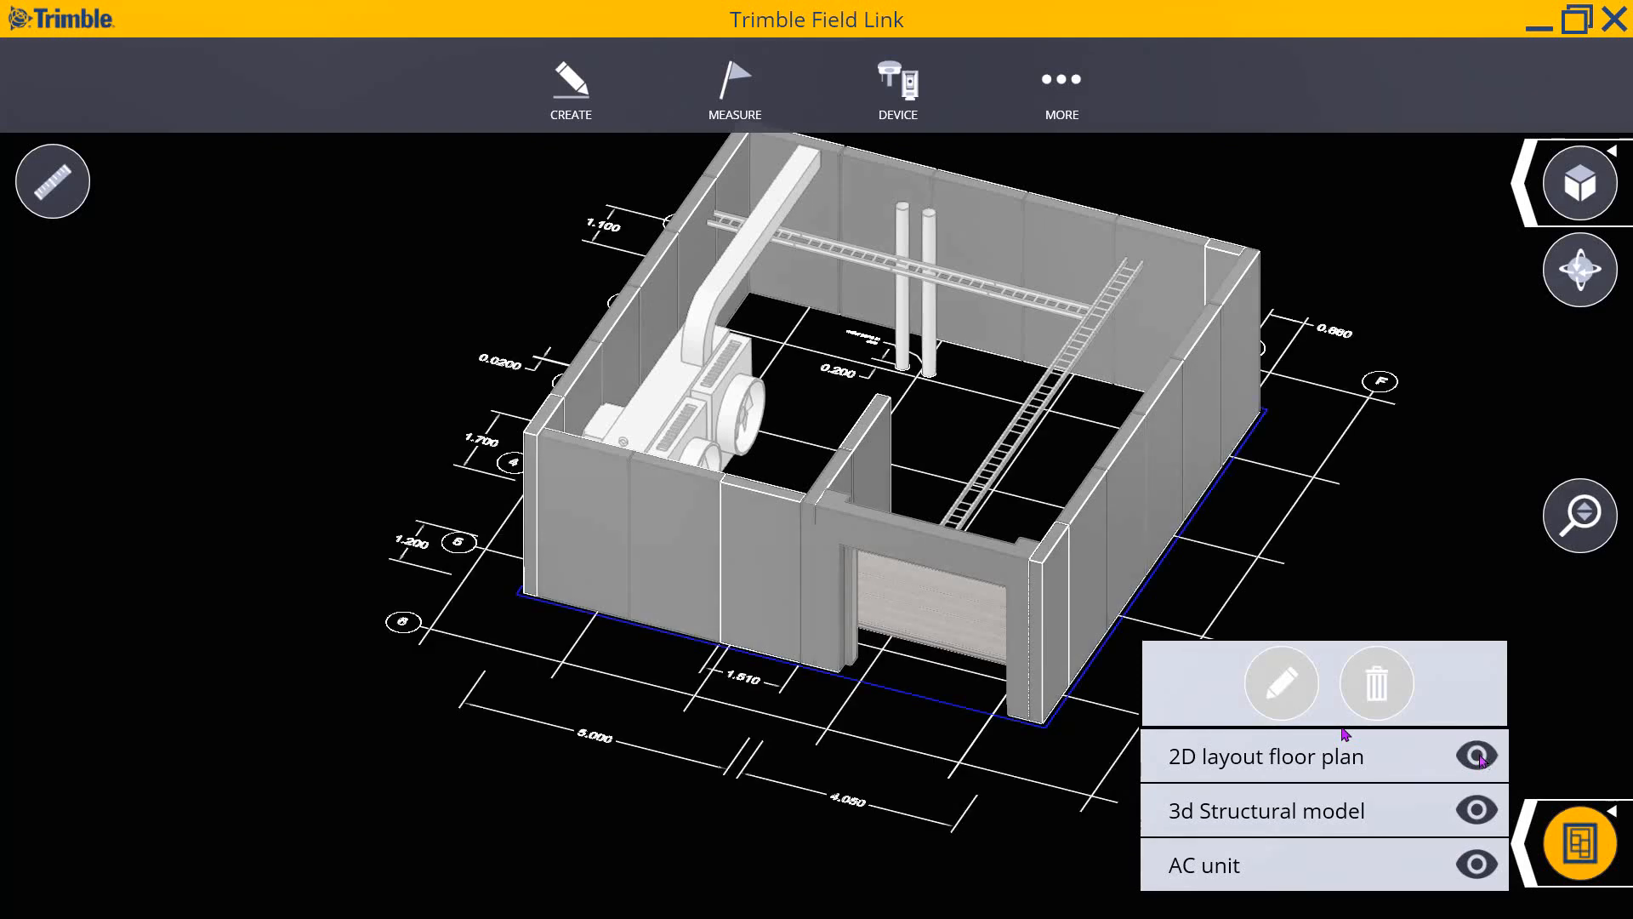
pyautogui.click(1480, 813)
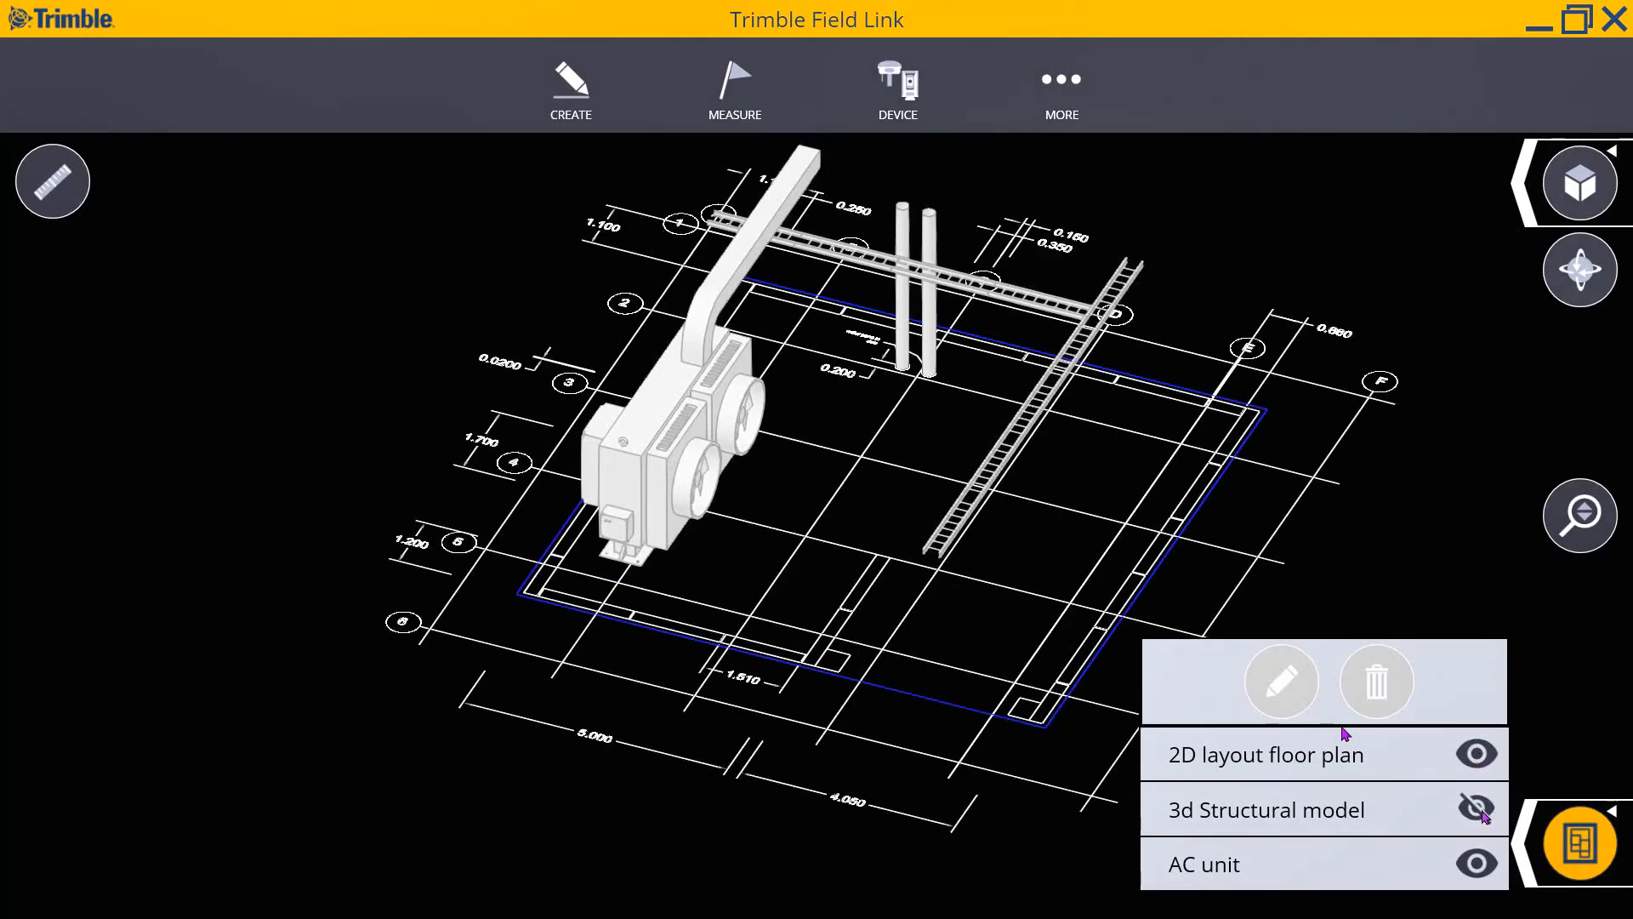
pyautogui.click(1478, 811)
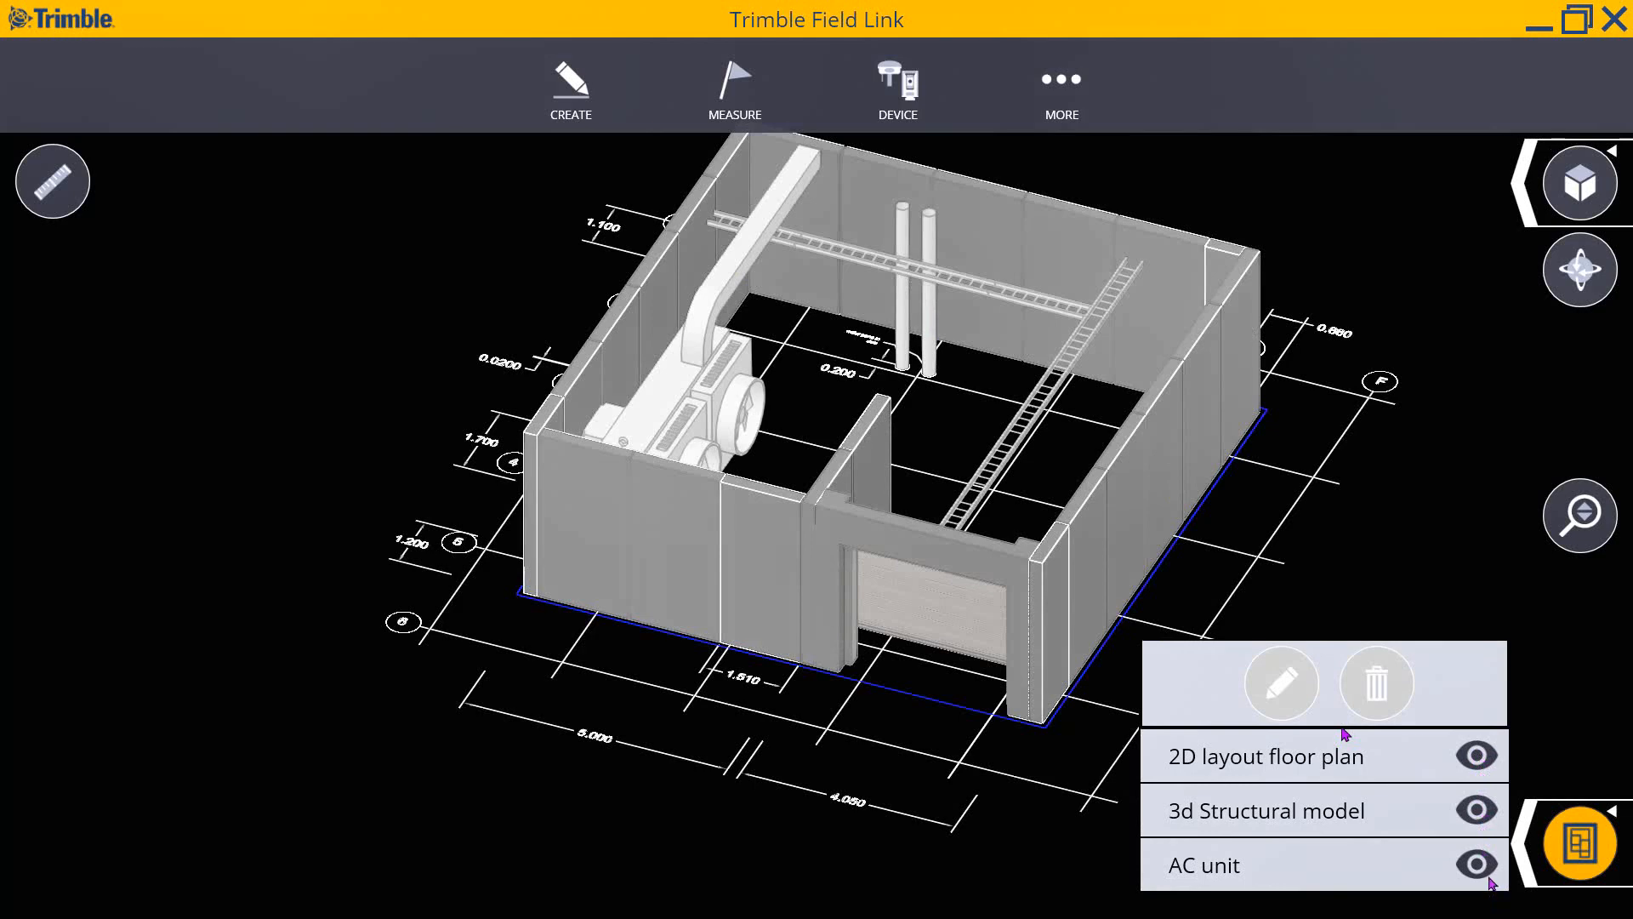
pyautogui.click(1479, 865)
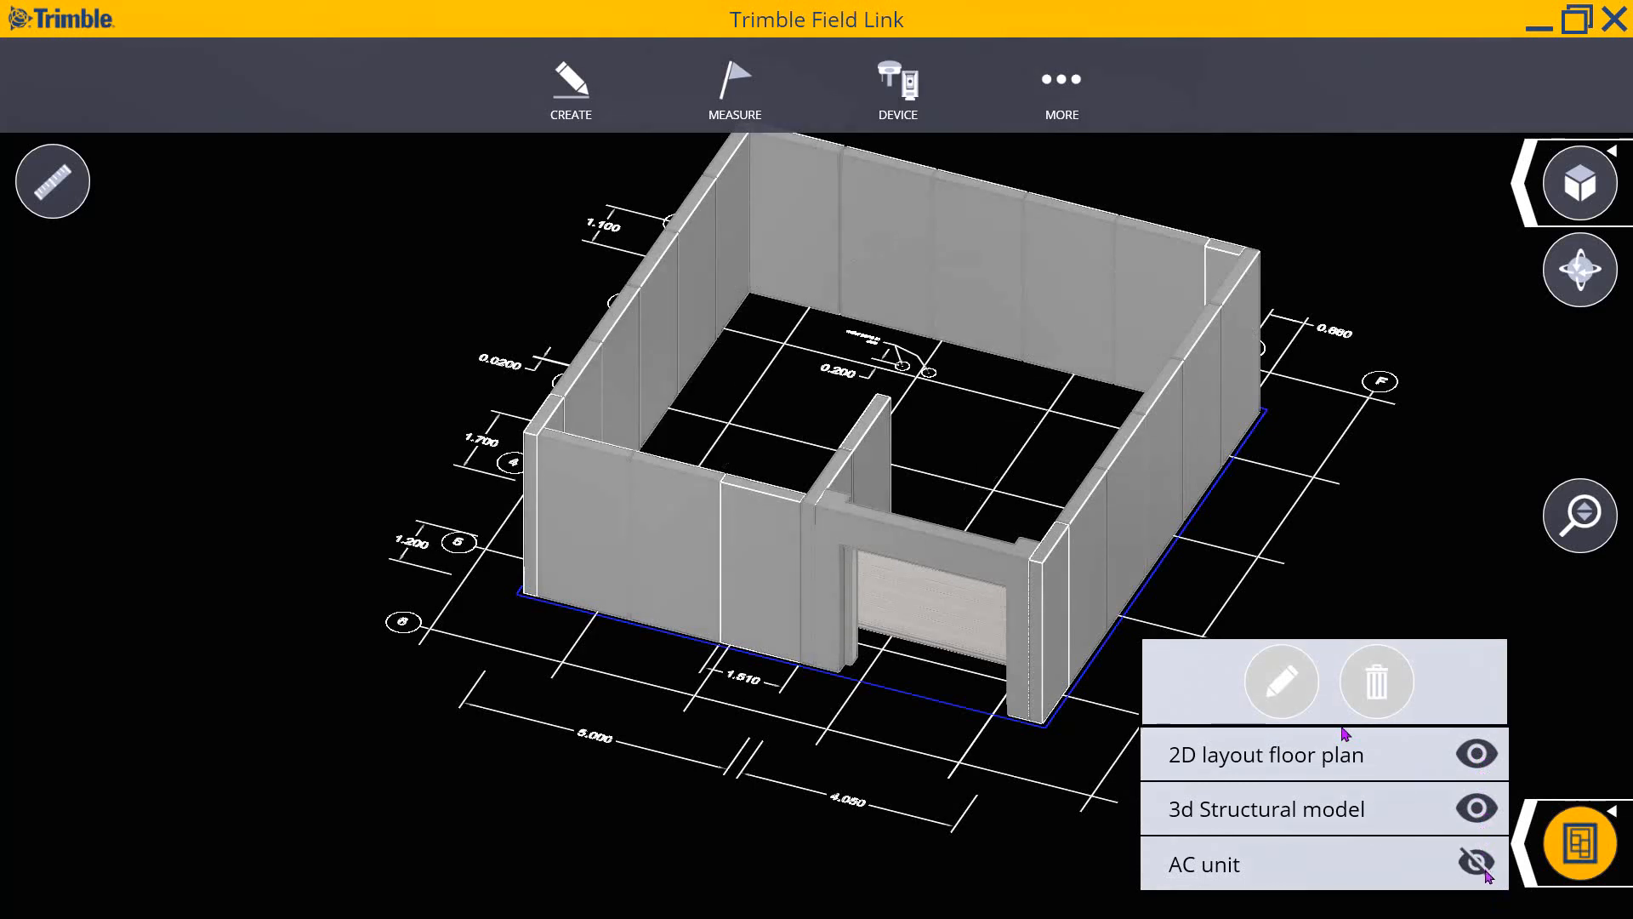
pyautogui.click(1479, 863)
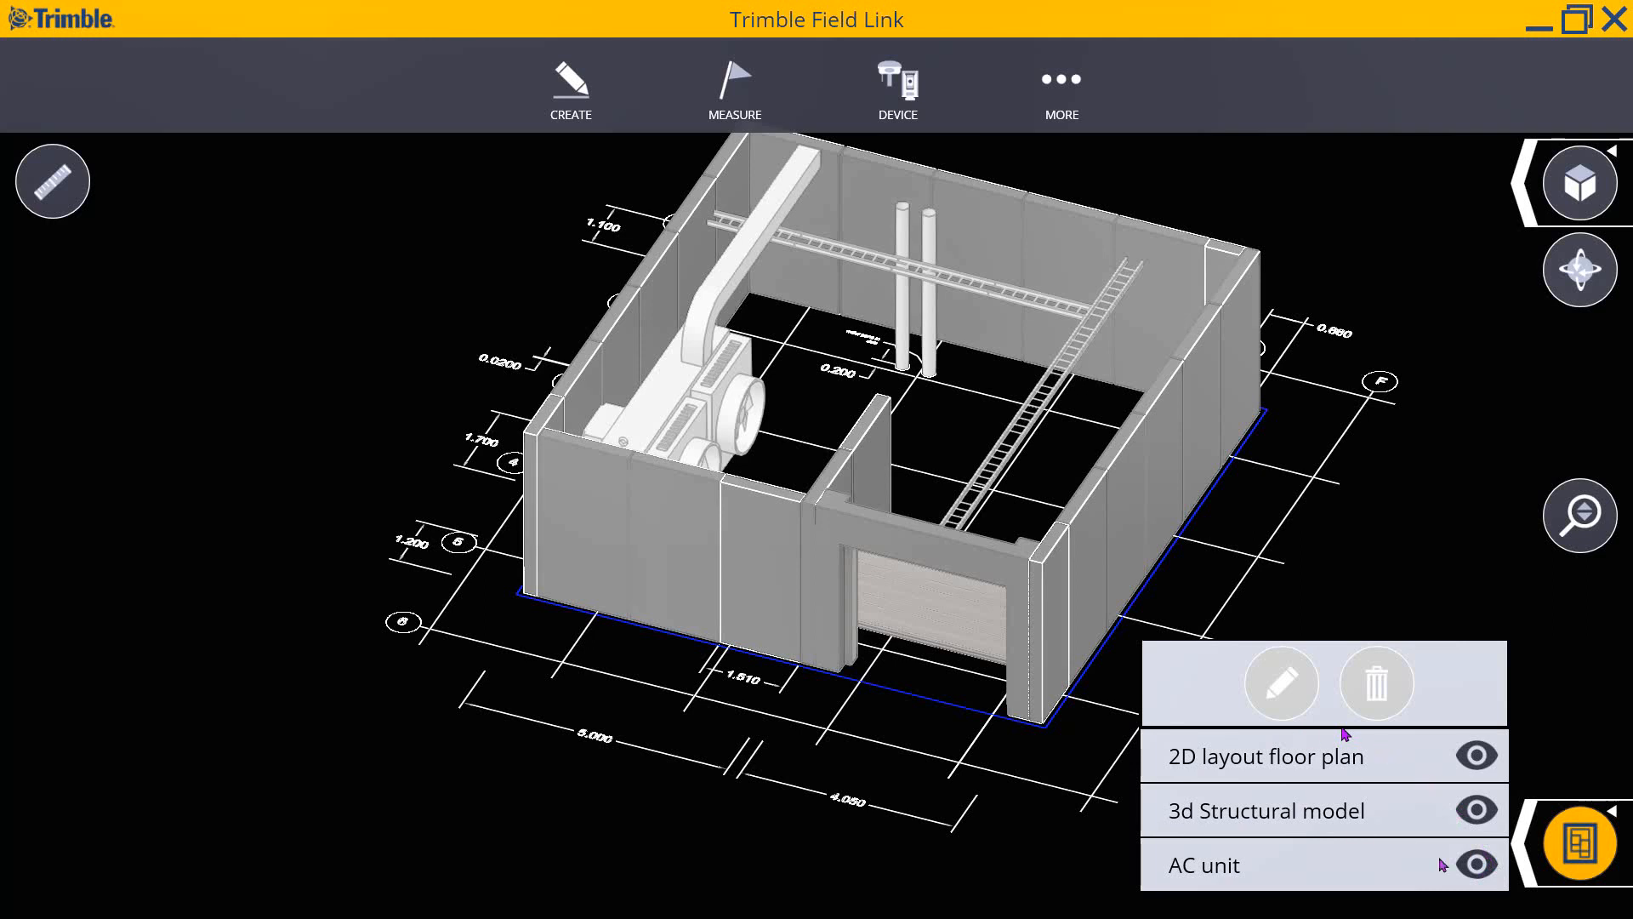
pyautogui.click(1527, 866)
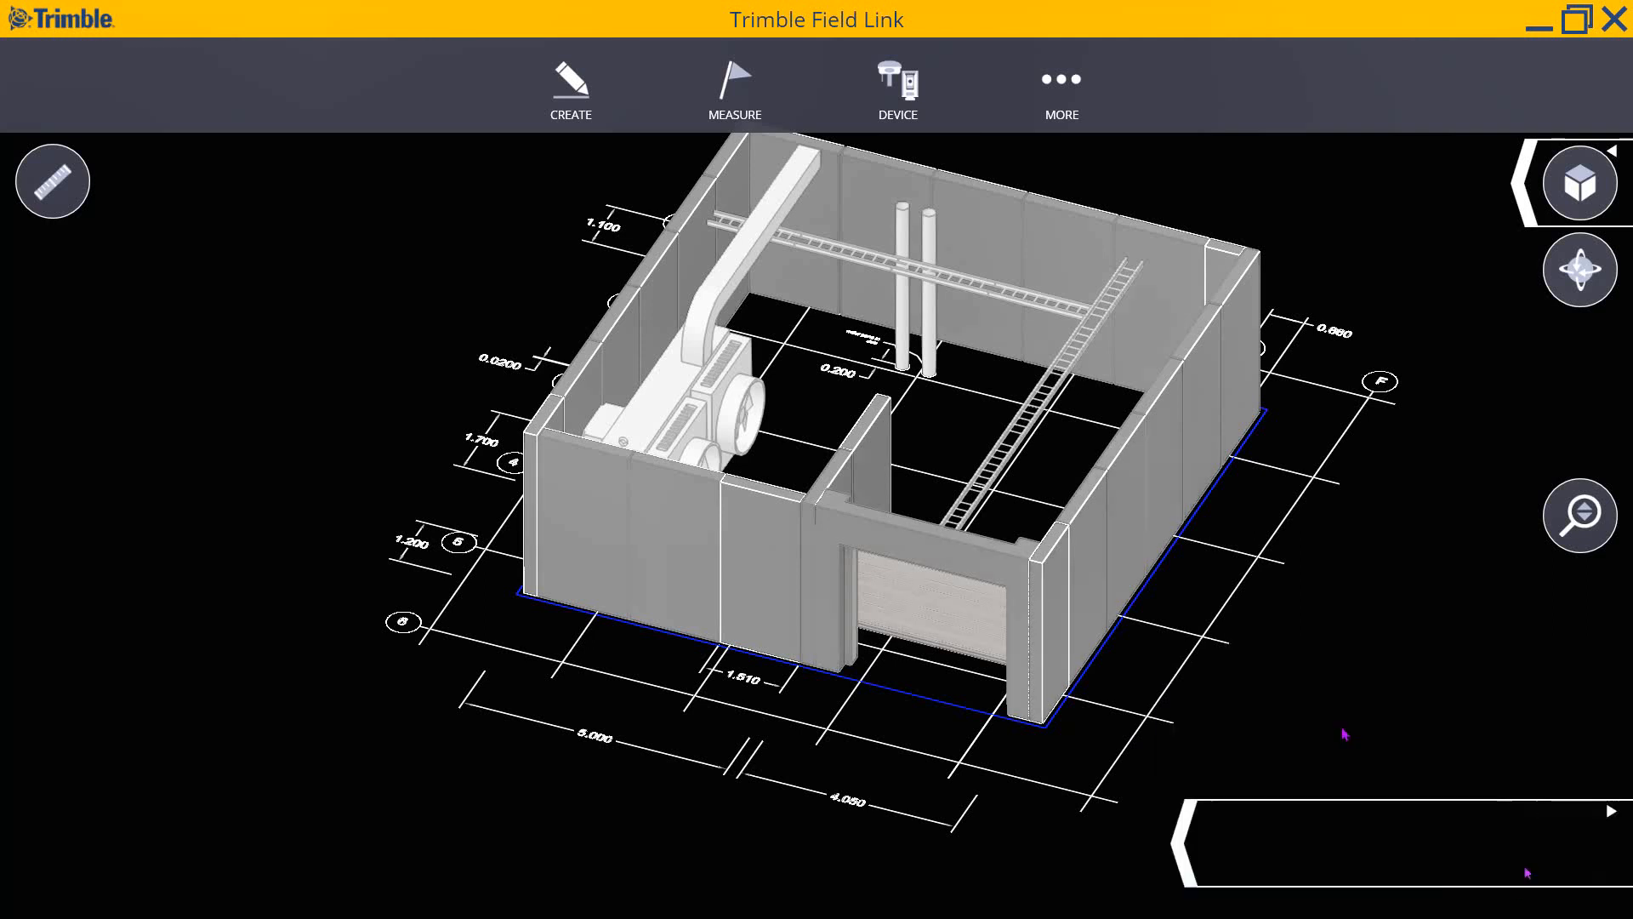
pyautogui.click(1192, 870)
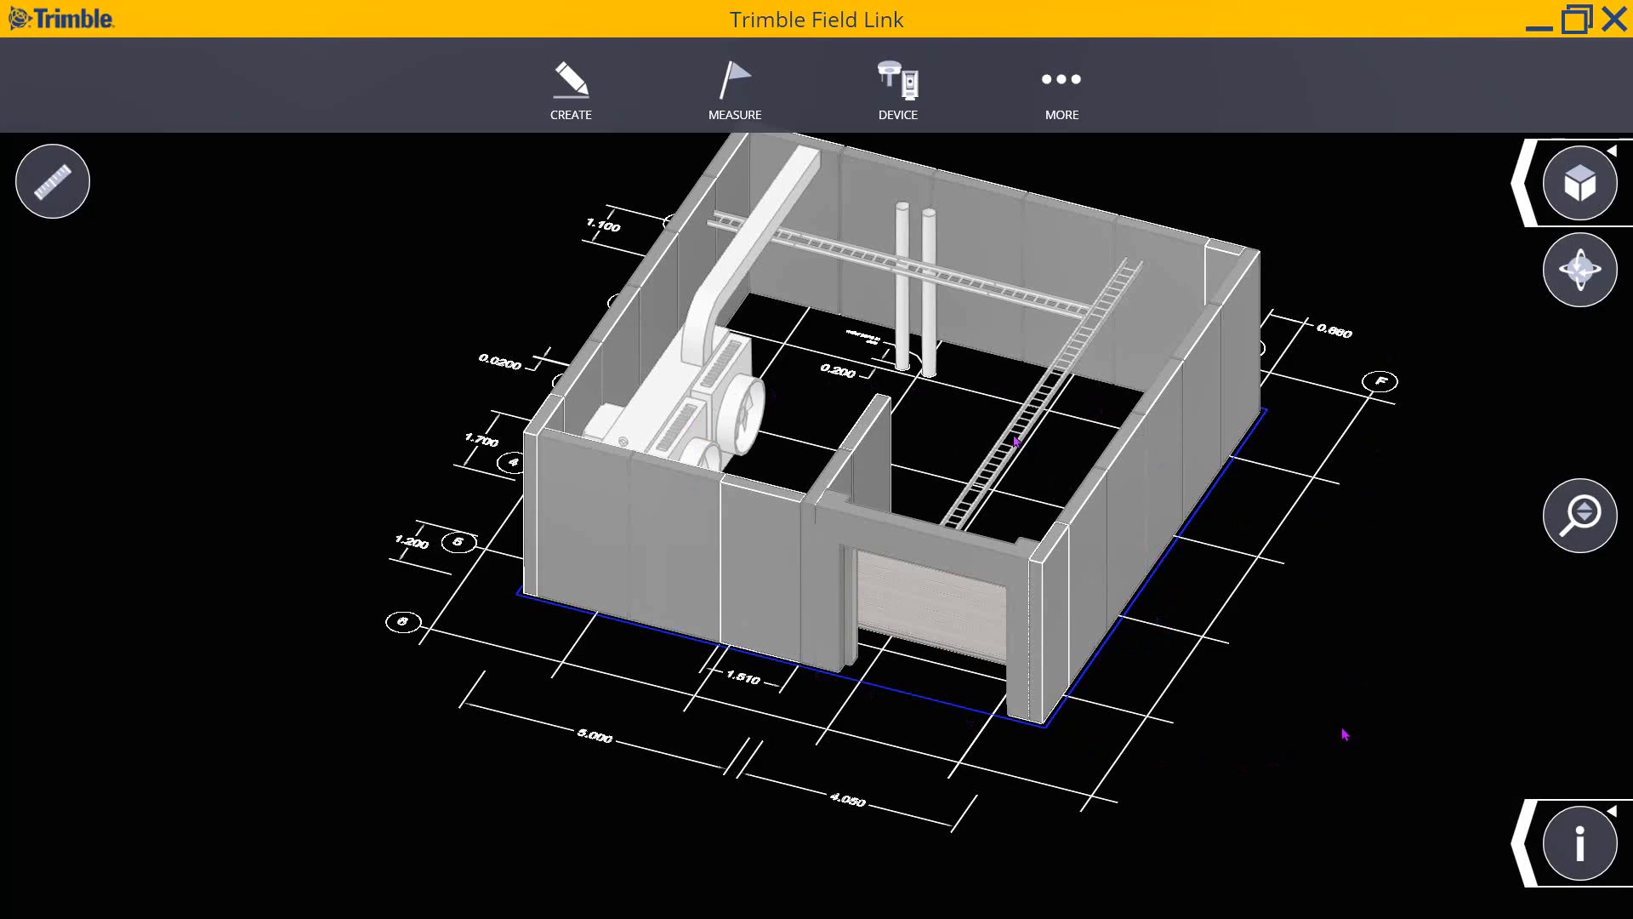
# - Snap the building to a top-down plan view and show the Create options
pyautogui.moveTo(1070, 473); pyautogui.dragTo(1149, 590)
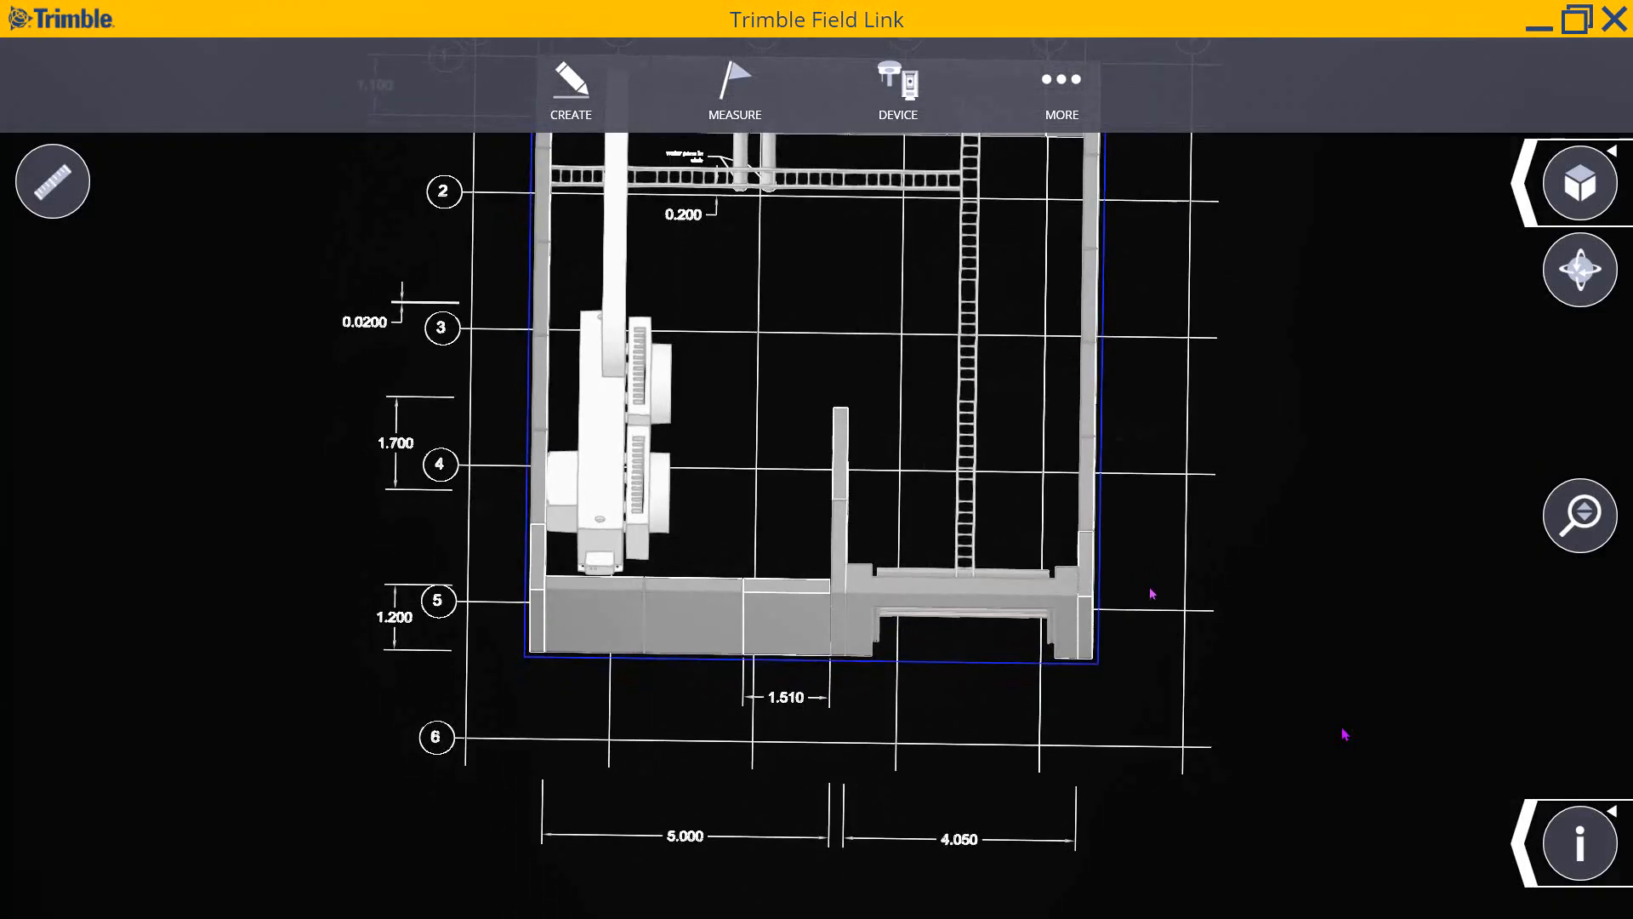
pyautogui.scroll(-3, 1152, 598)
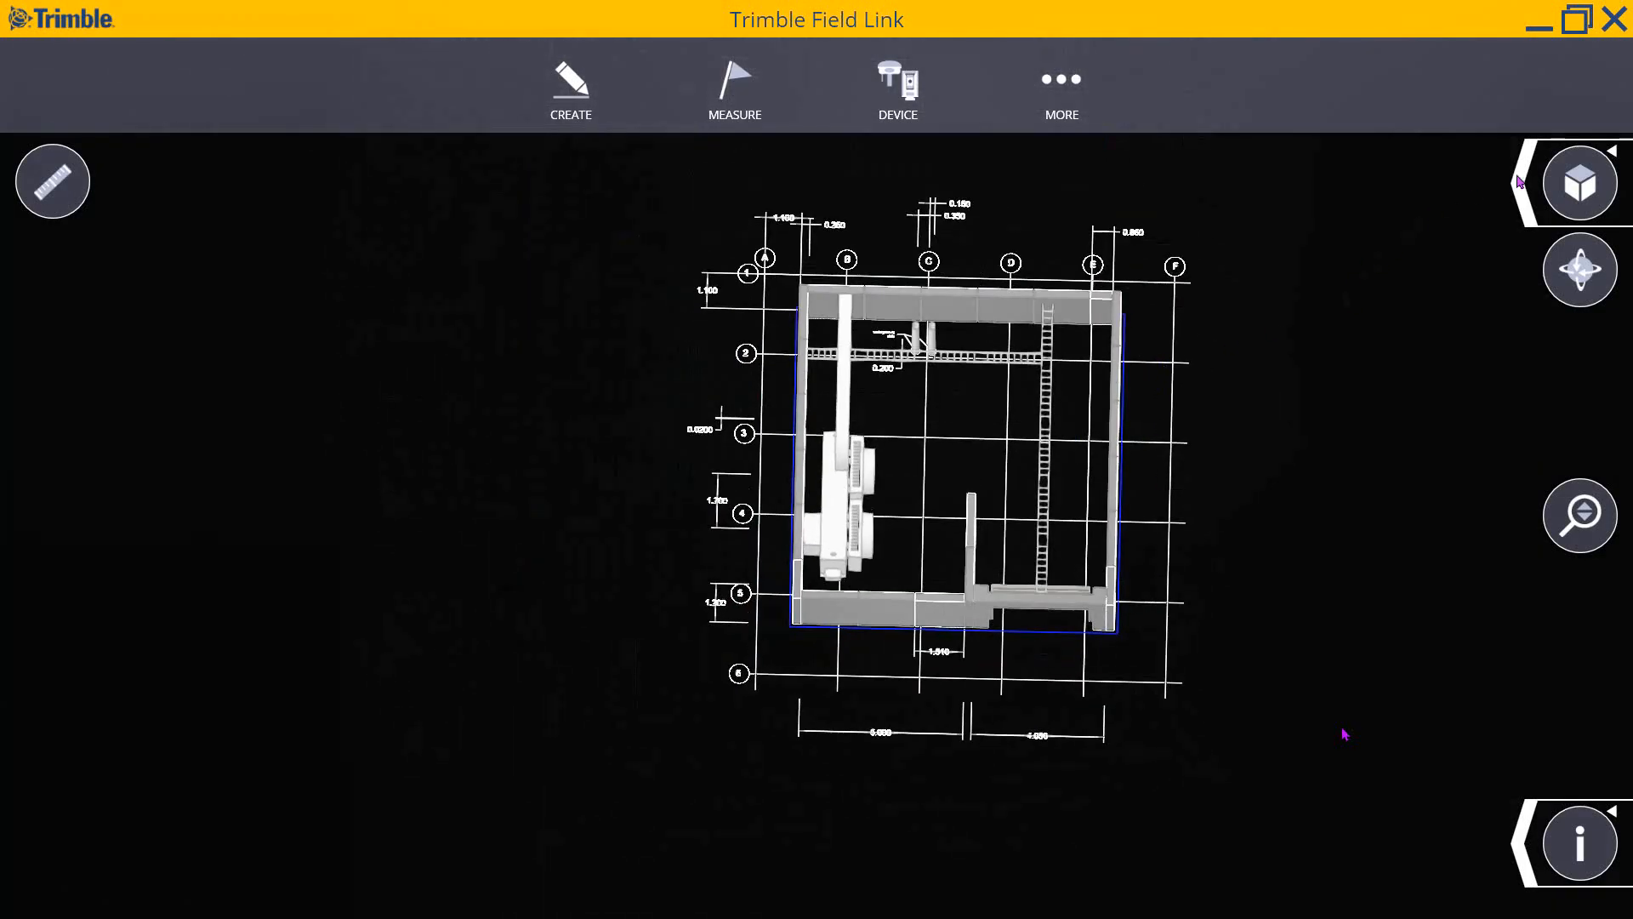
pyautogui.click(1584, 182)
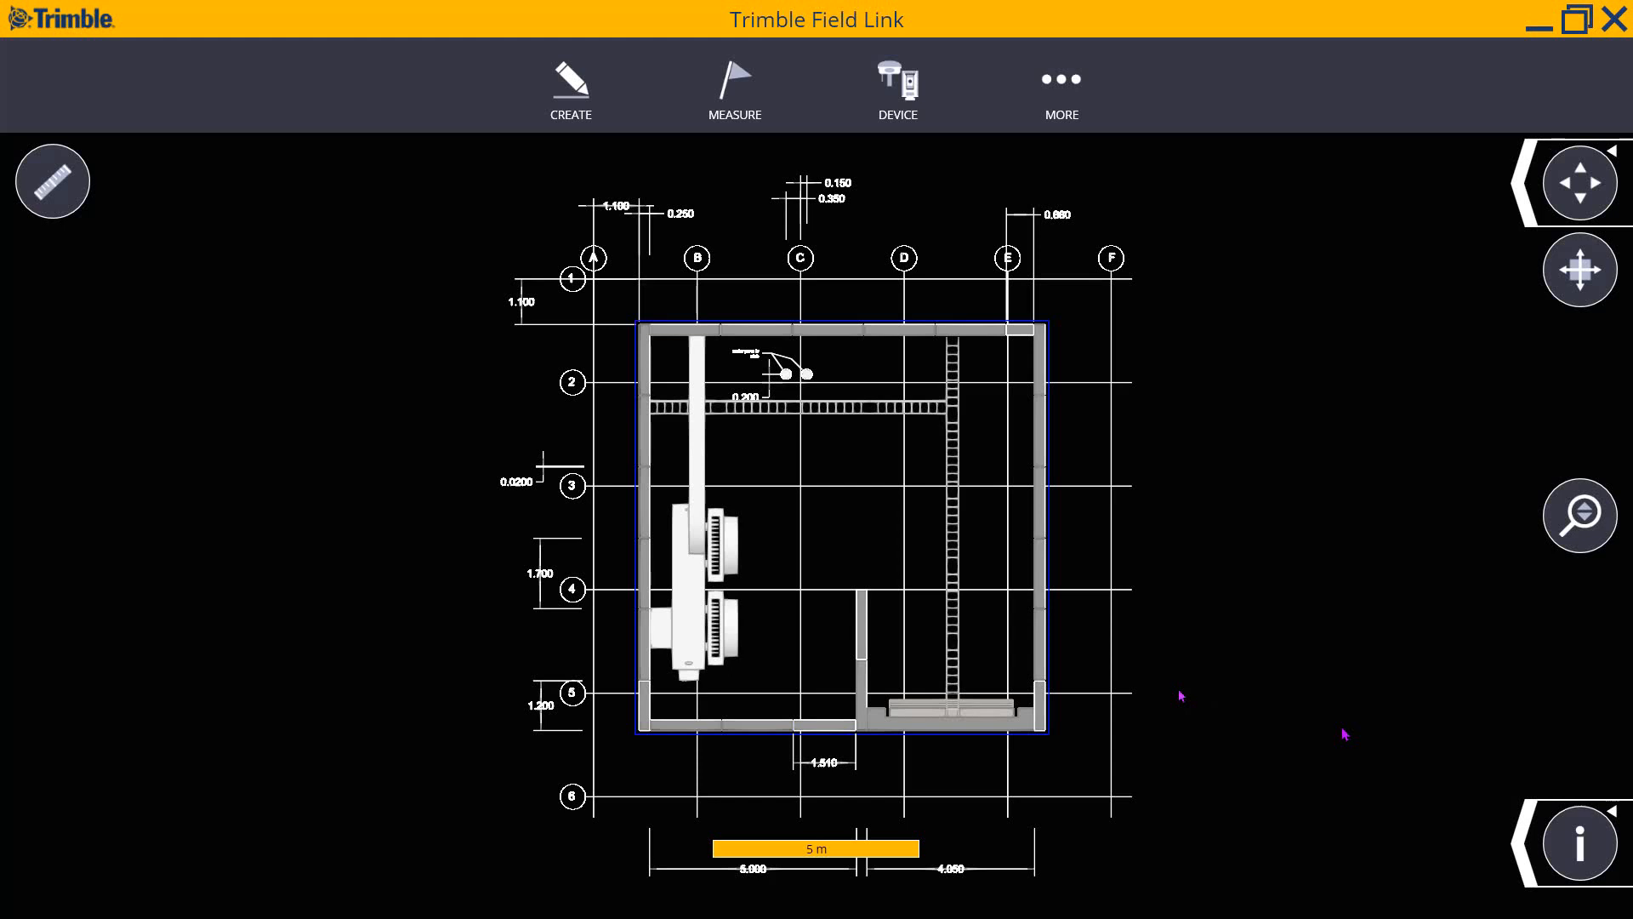
pyautogui.click(577, 88)
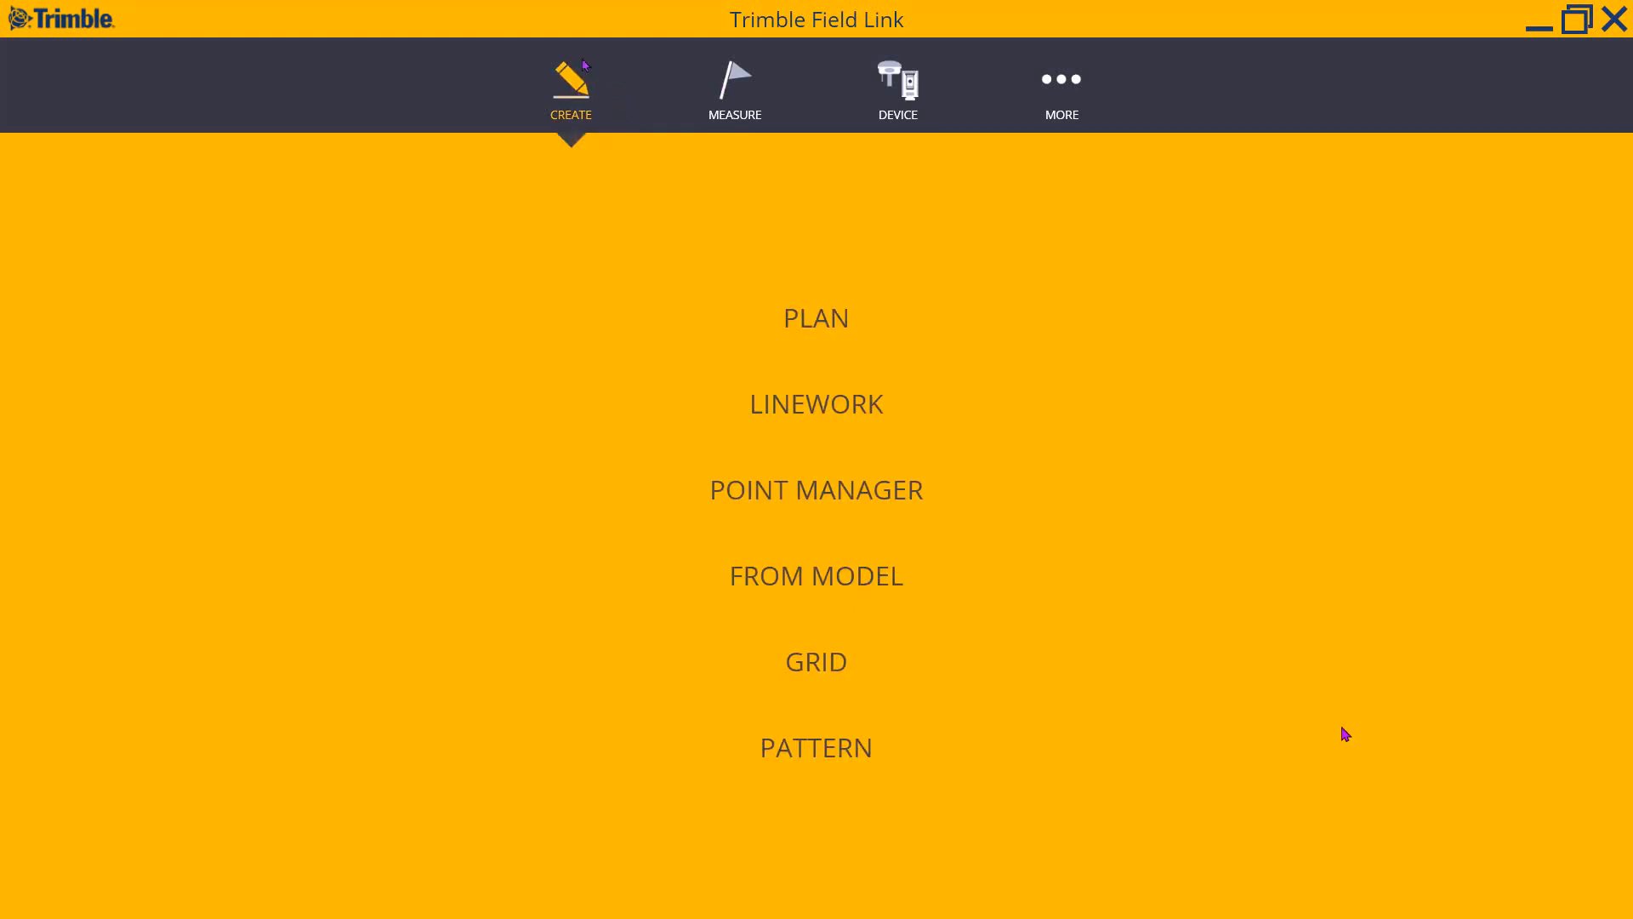
# - Start creating points From Model and open the drawing layer list
pyautogui.click(803, 580)
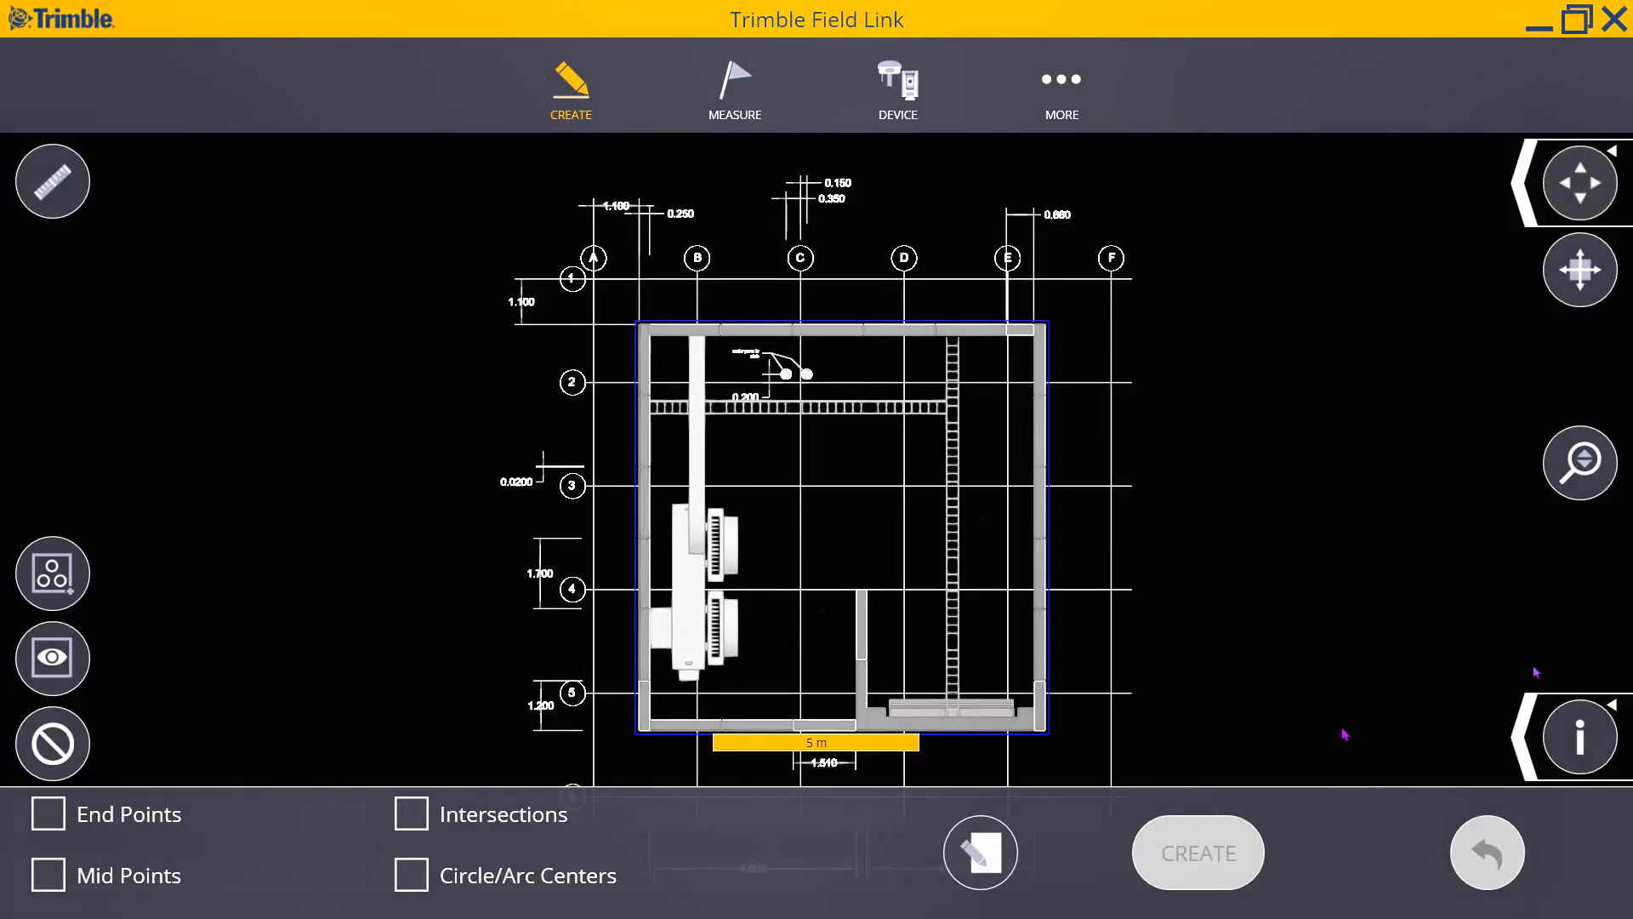
pyautogui.click(1524, 763)
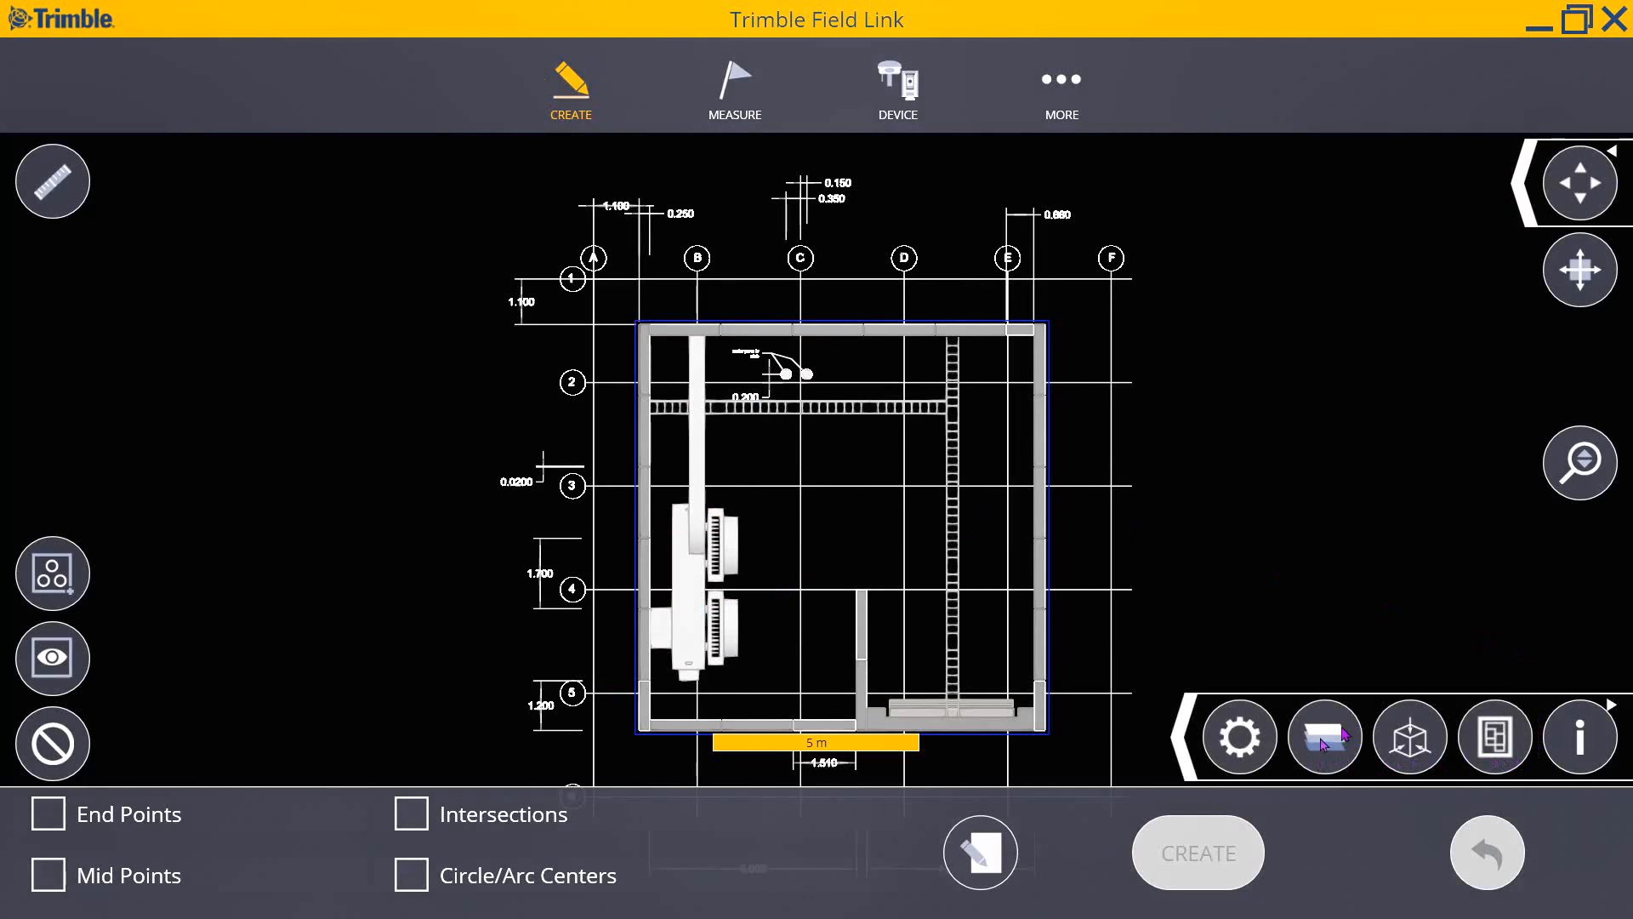
pyautogui.click(1324, 737)
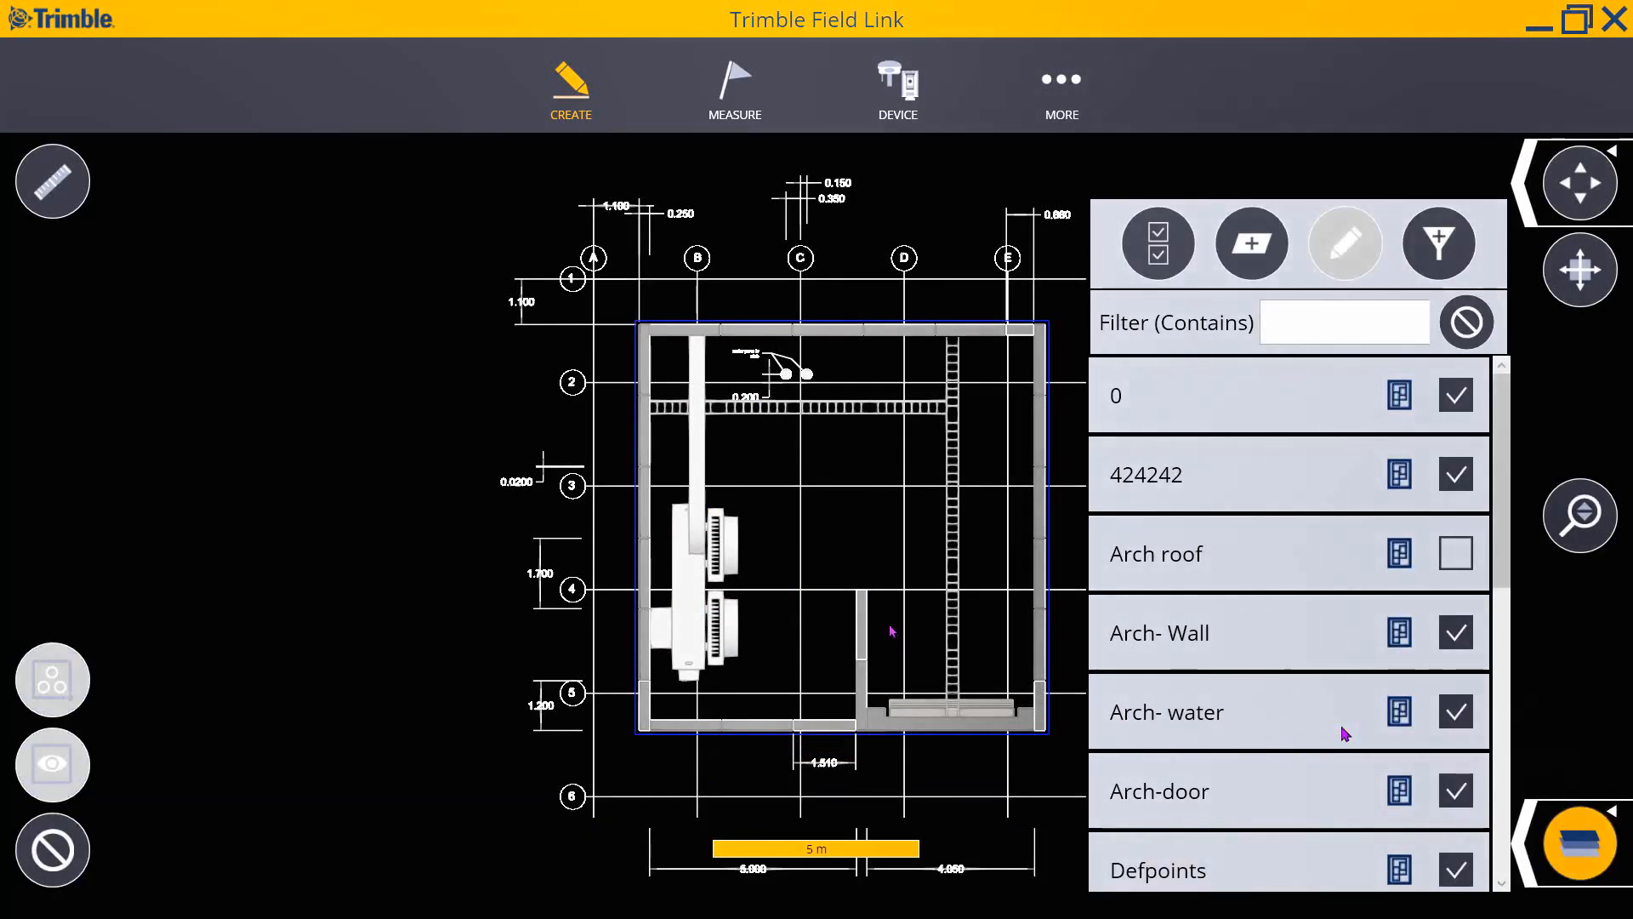
# - Pick a grid line to find its S-Grid layer and turn off all other layers
pyautogui.click(878, 486)
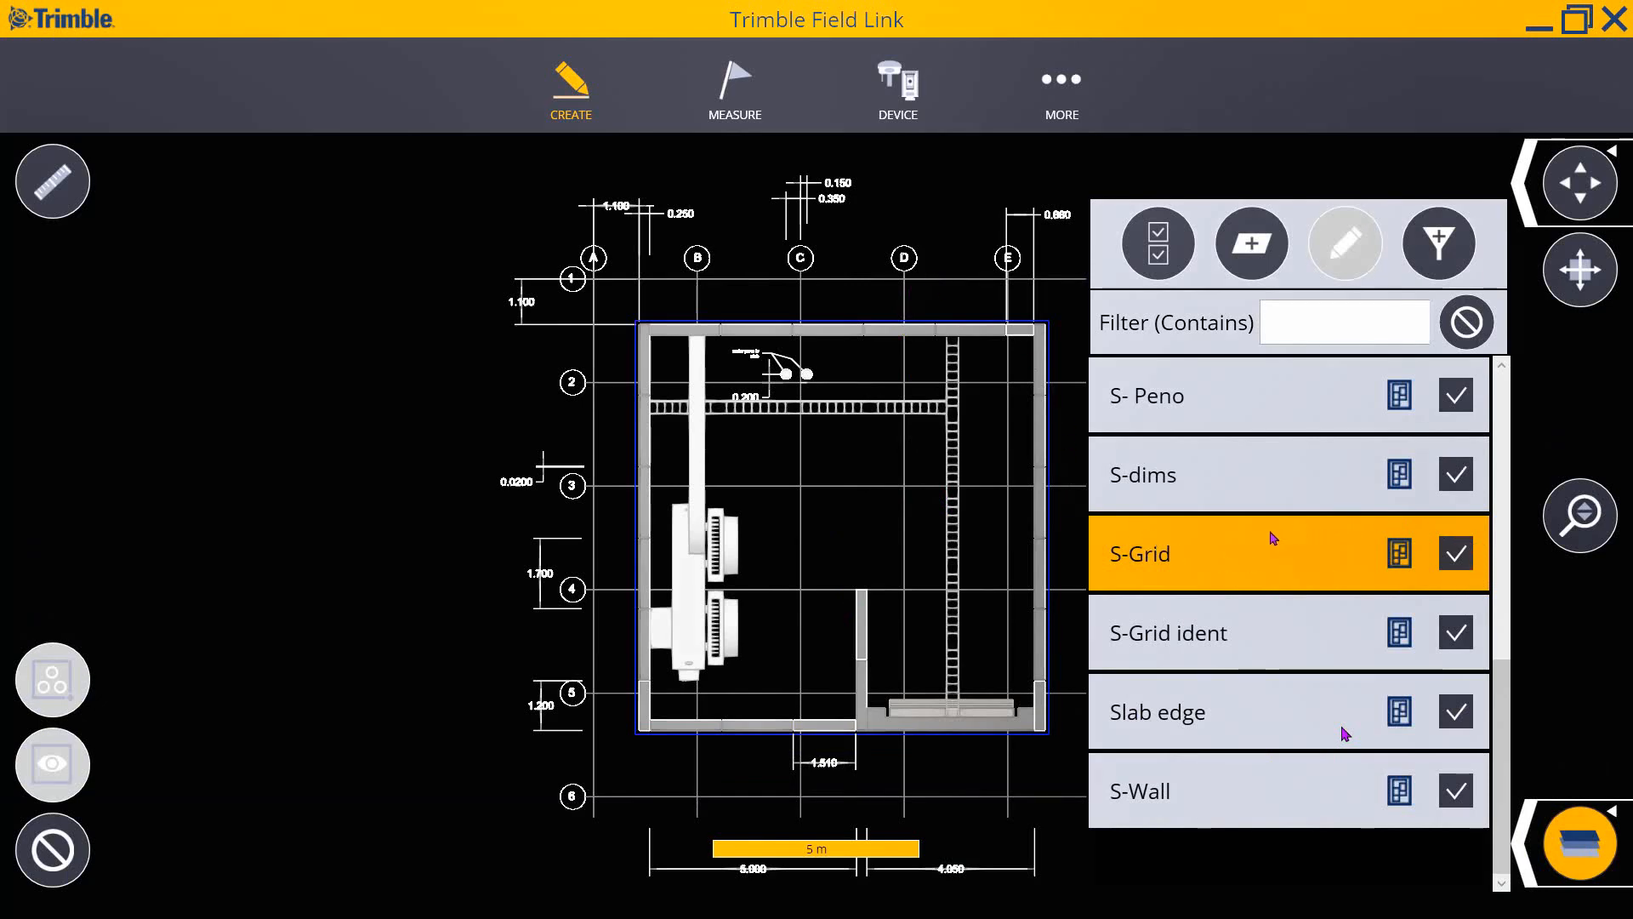
pyautogui.click(1157, 247)
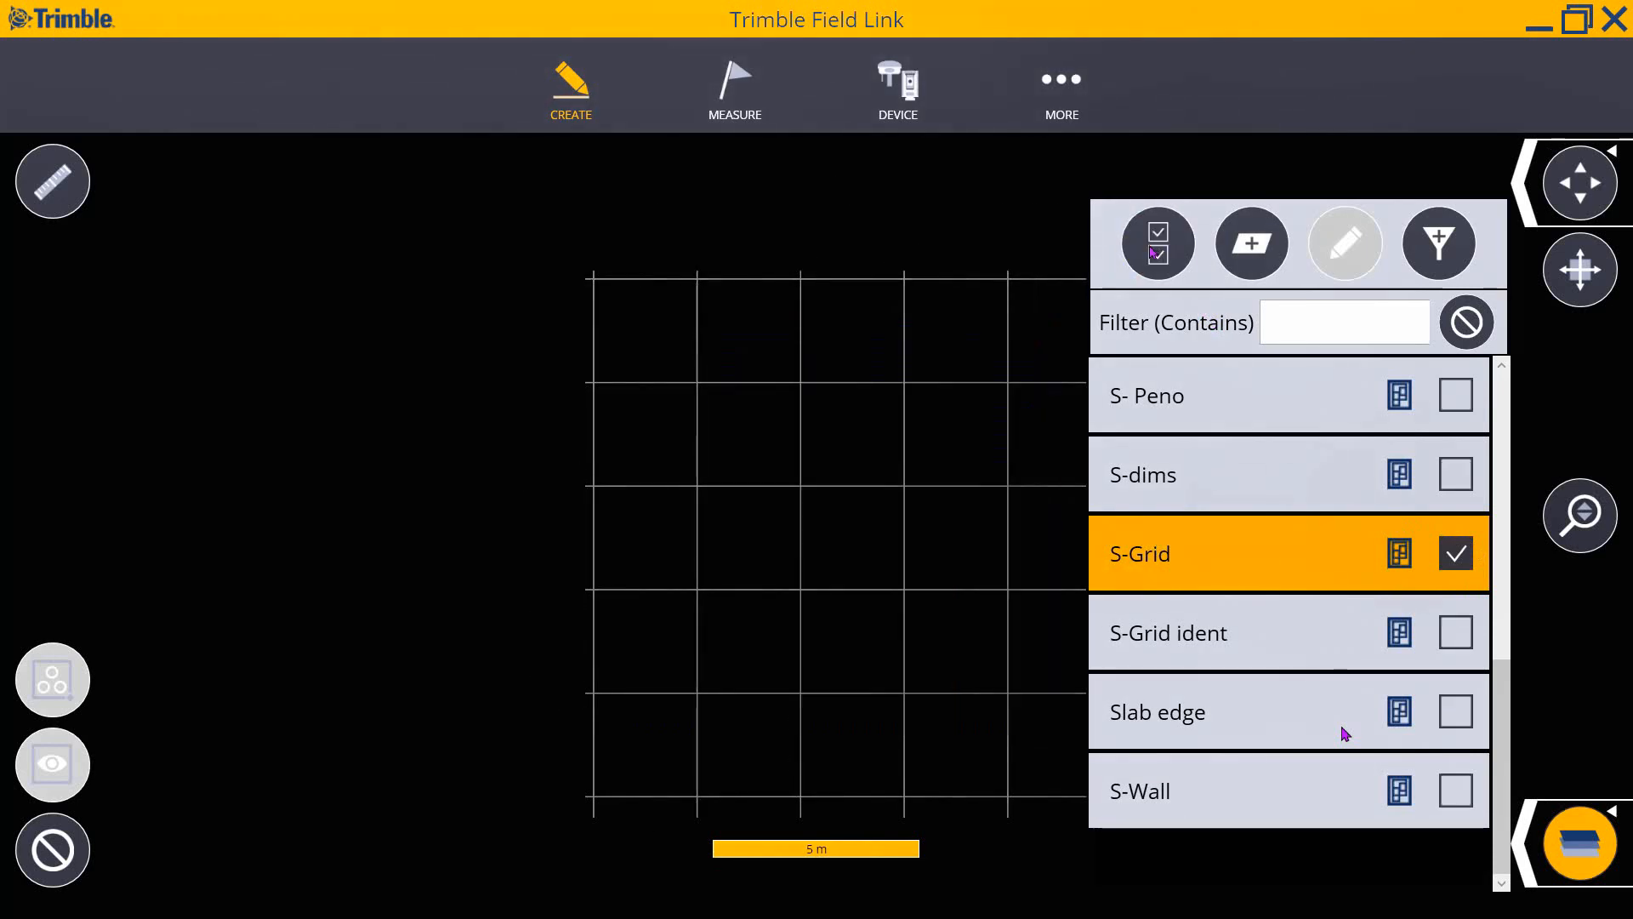
pyautogui.click(1528, 861)
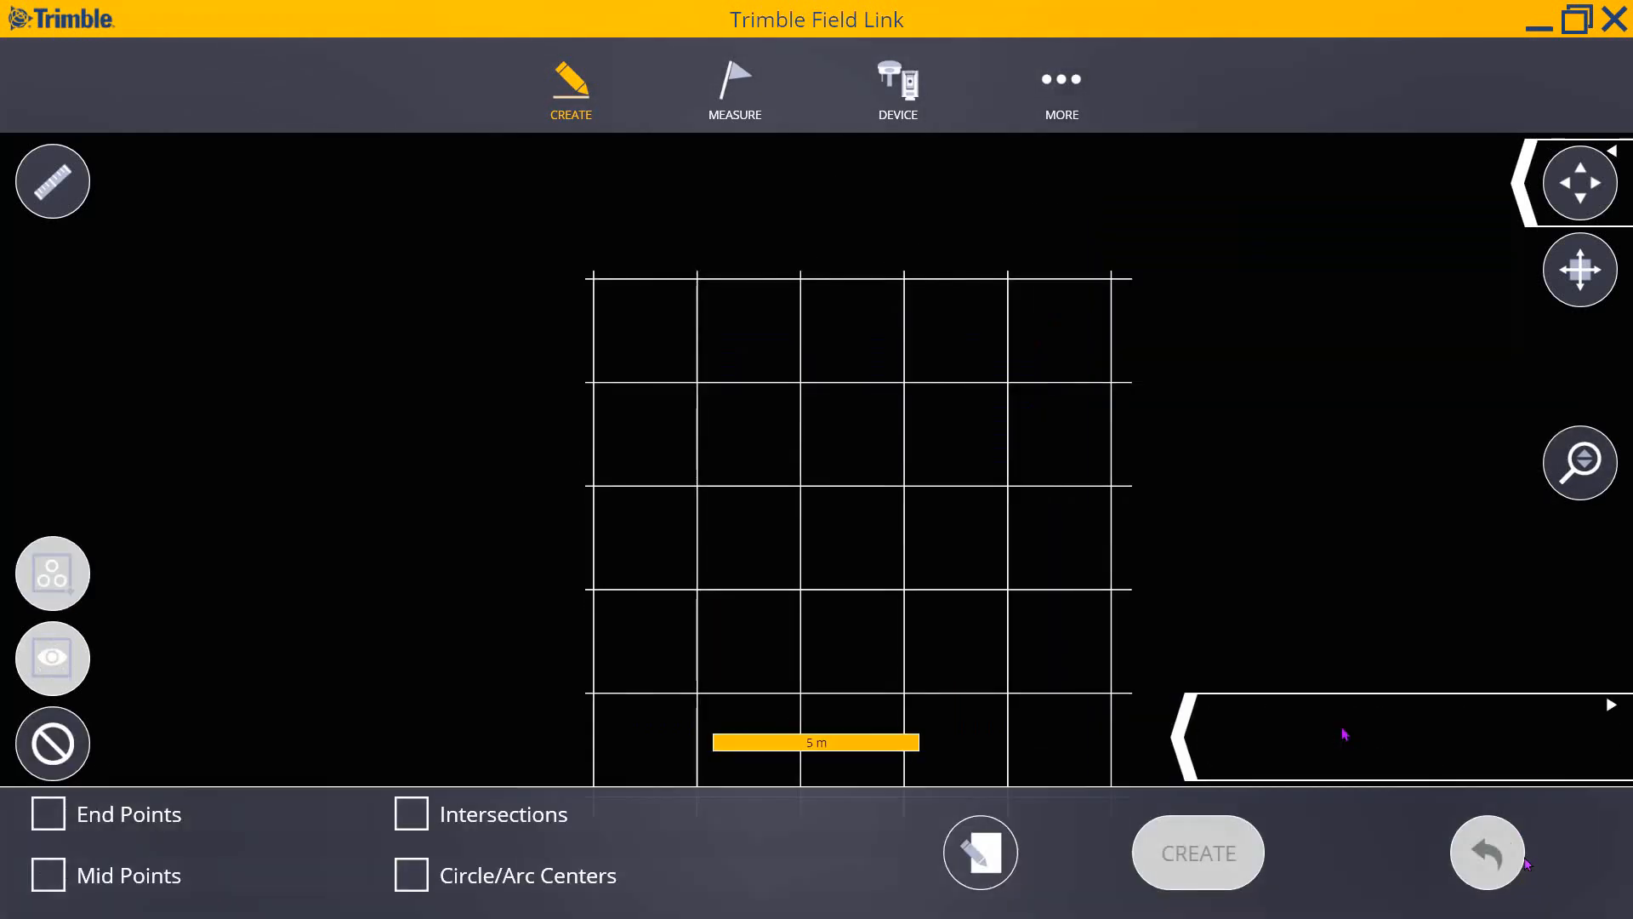
# - Snap to Intersections and place new points, numbered from 100, on a 'grid points' layer
pyautogui.scroll(-3, 802, 299)
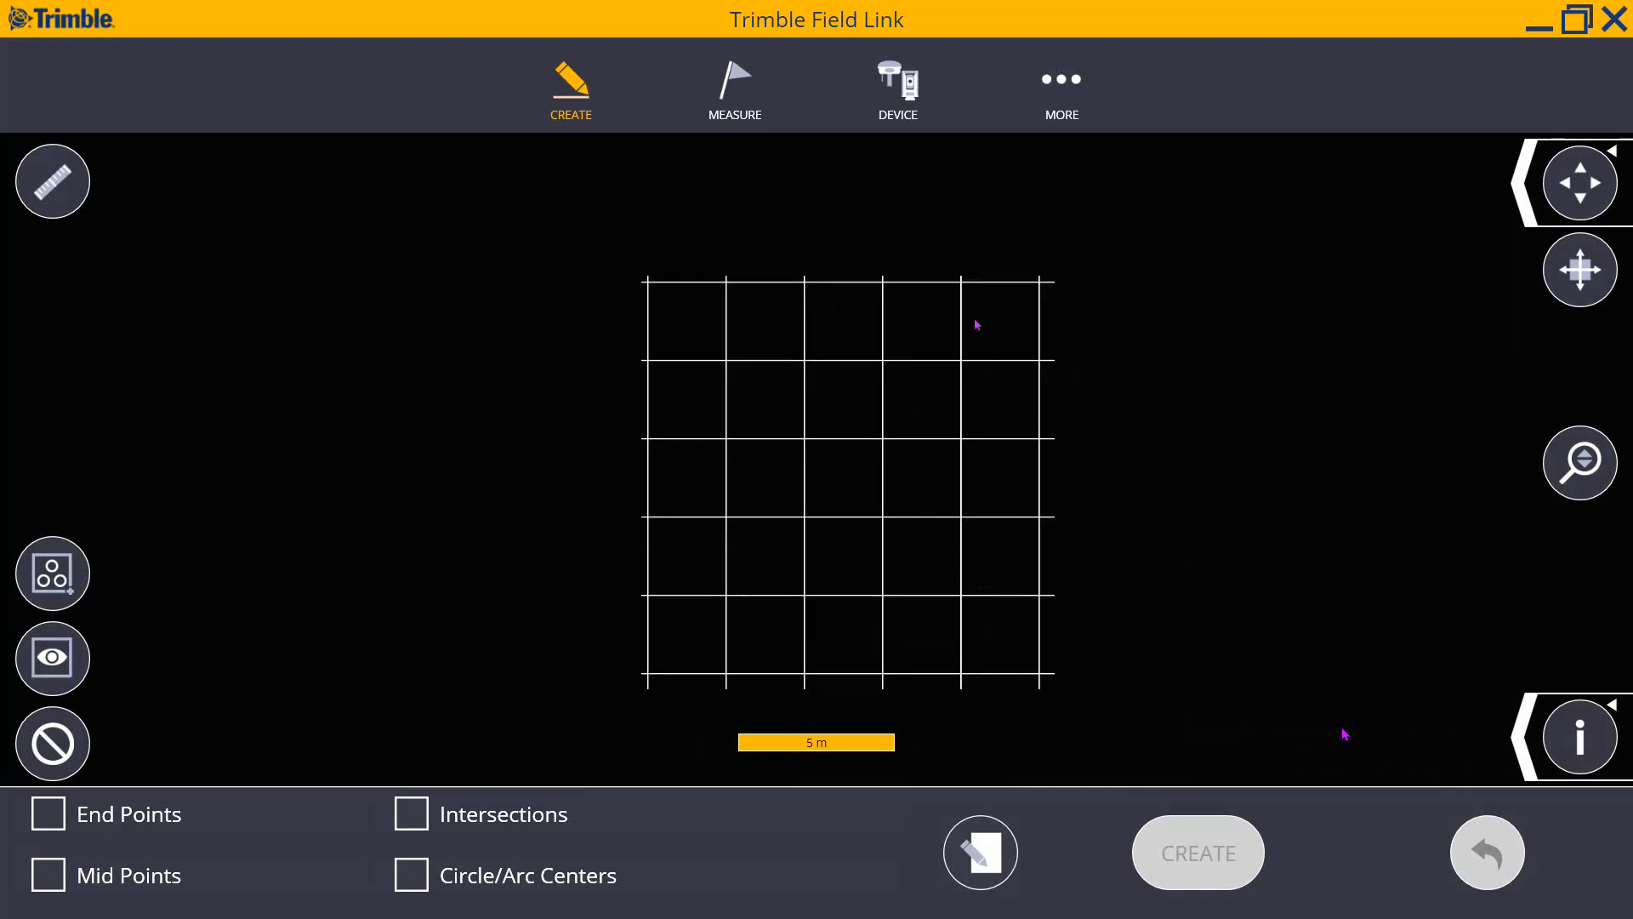
pyautogui.click(414, 824)
pyautogui.click(987, 864)
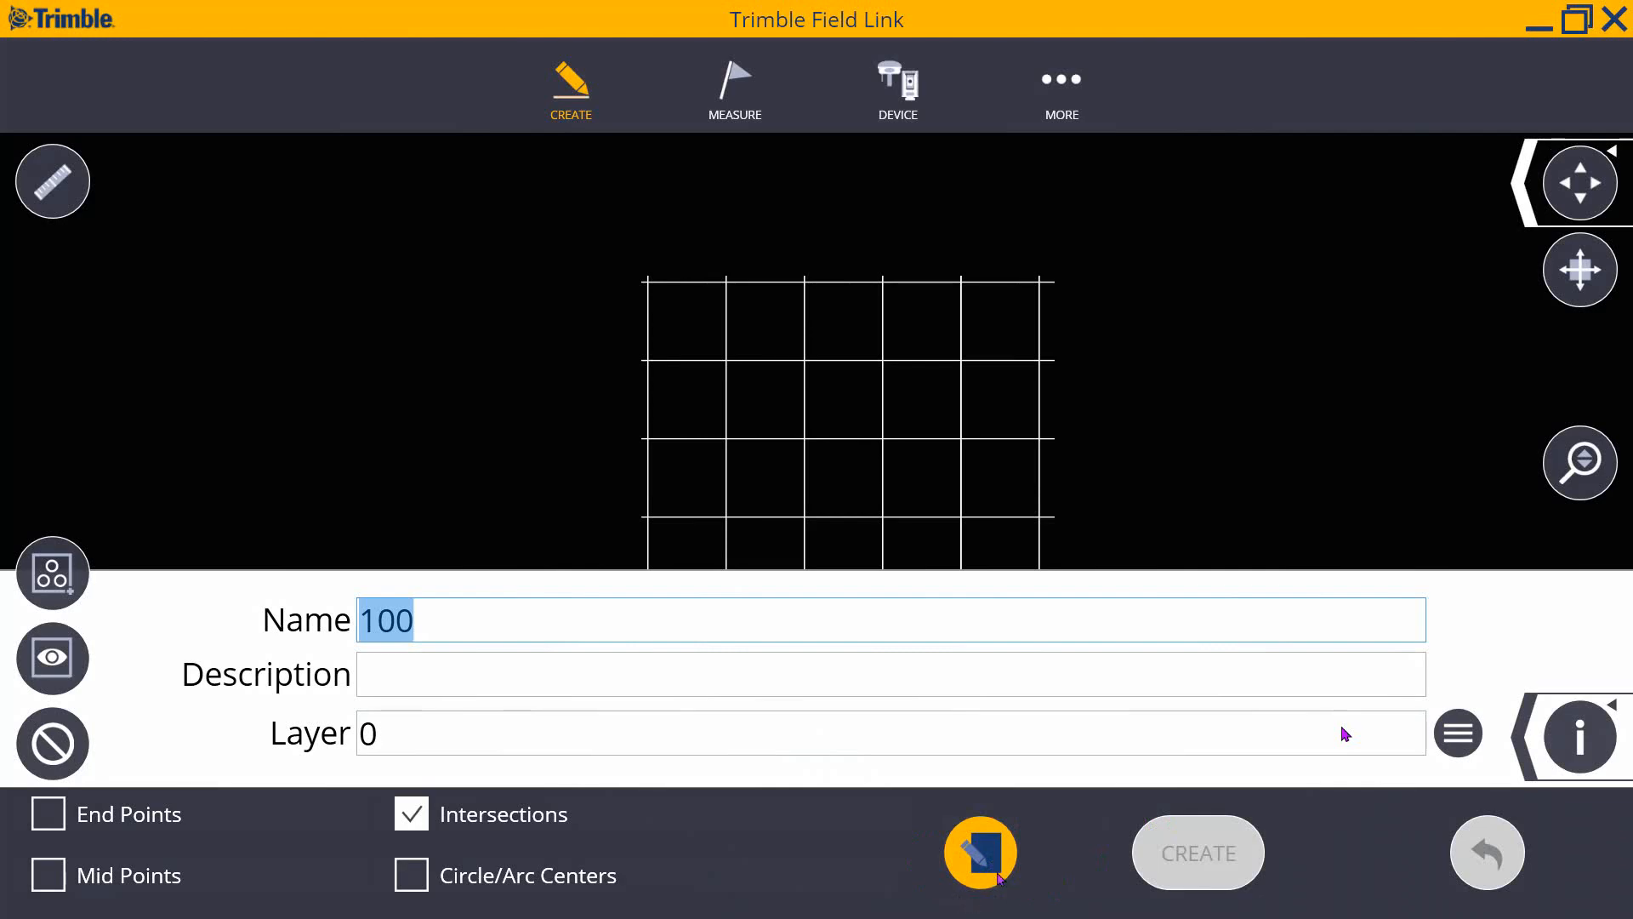
pyautogui.click(923, 741)
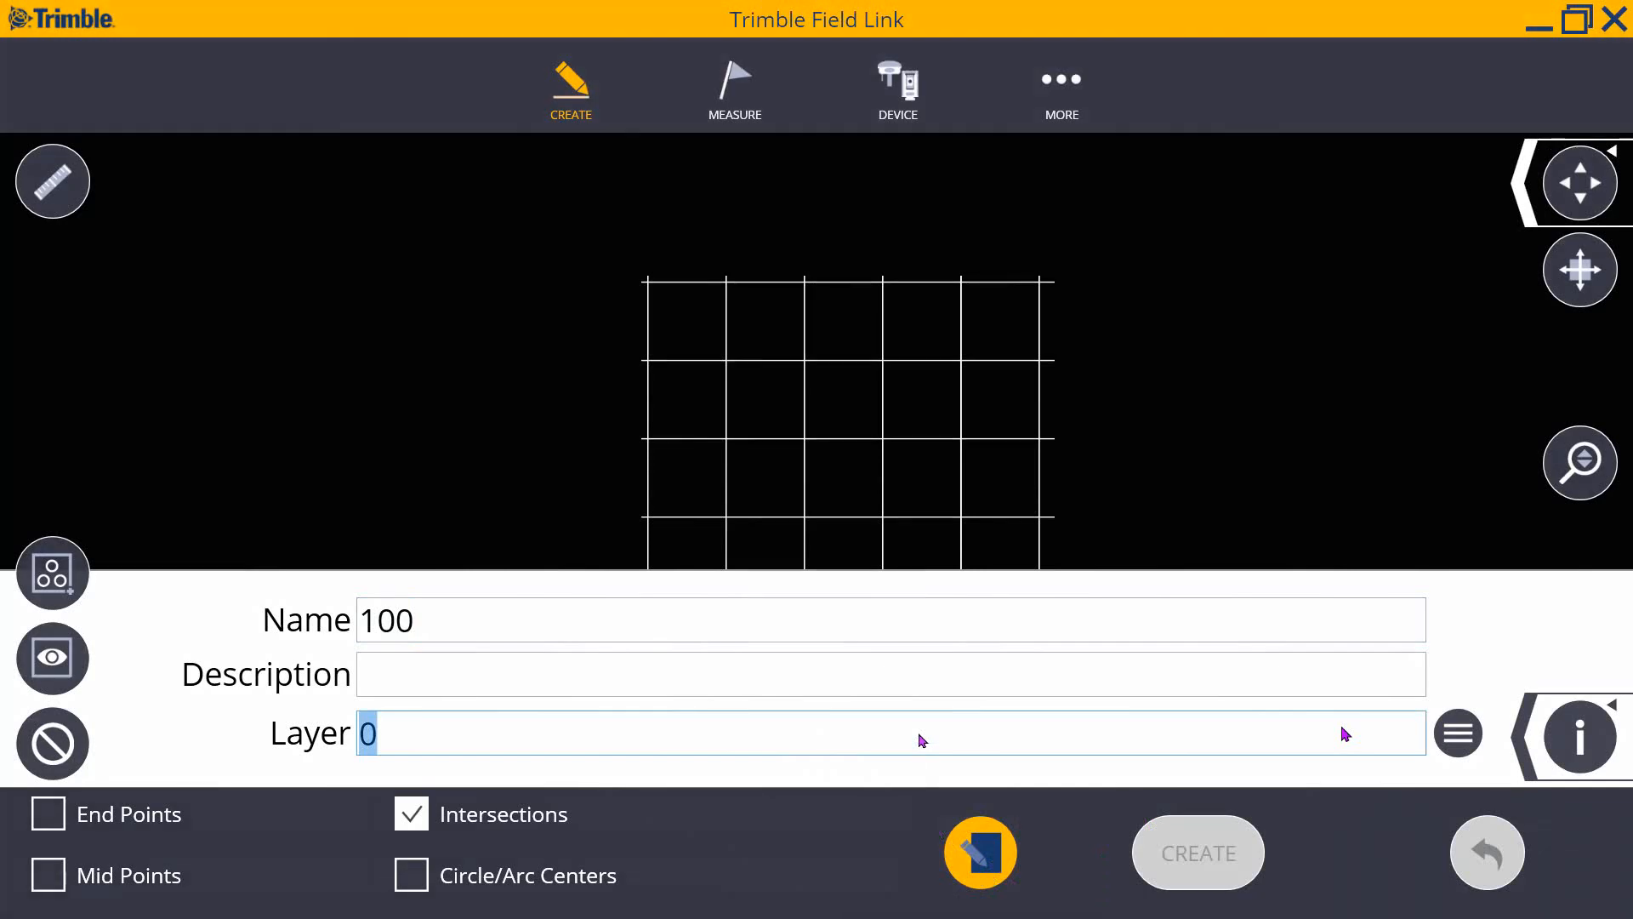
pyautogui.write('grid')
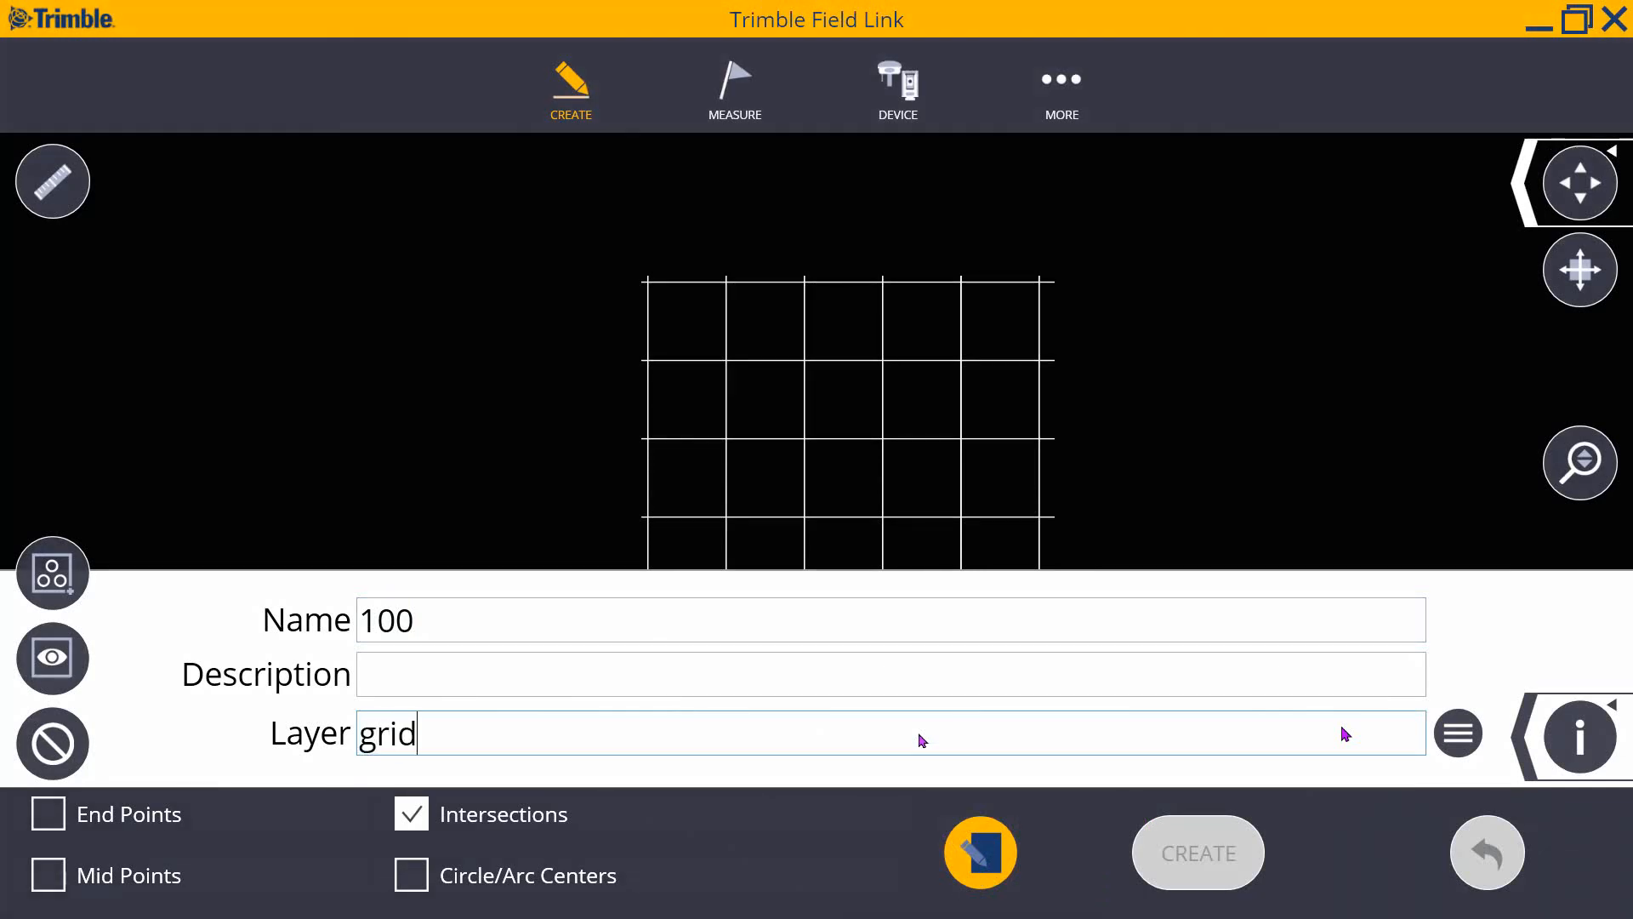
pyautogui.write(' points')
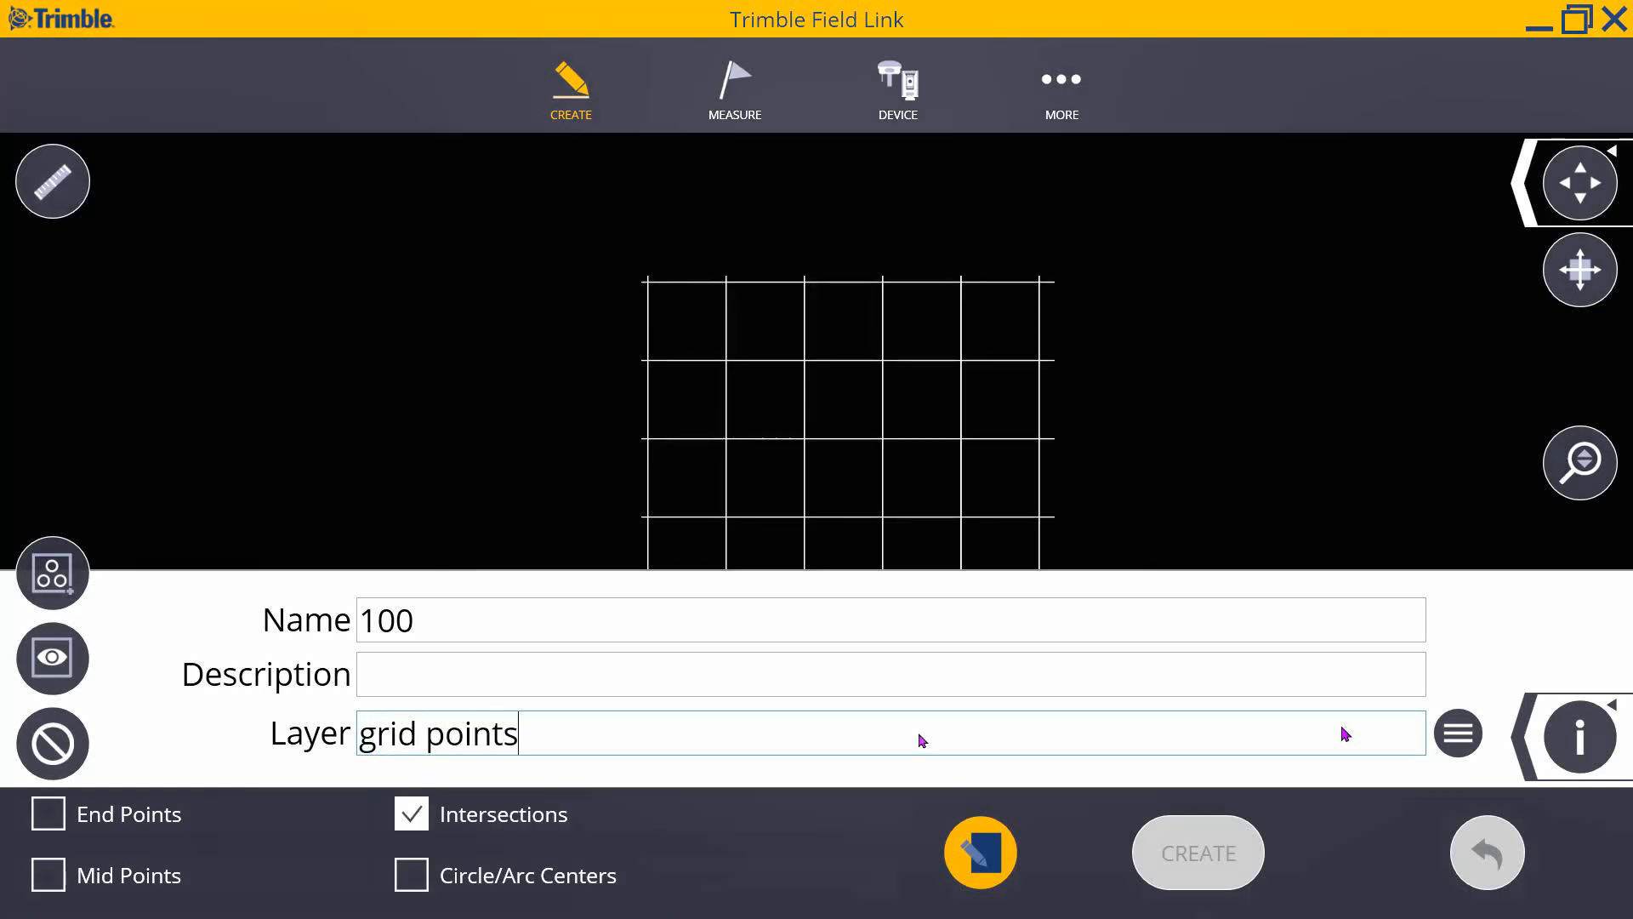
pyautogui.click(956, 857)
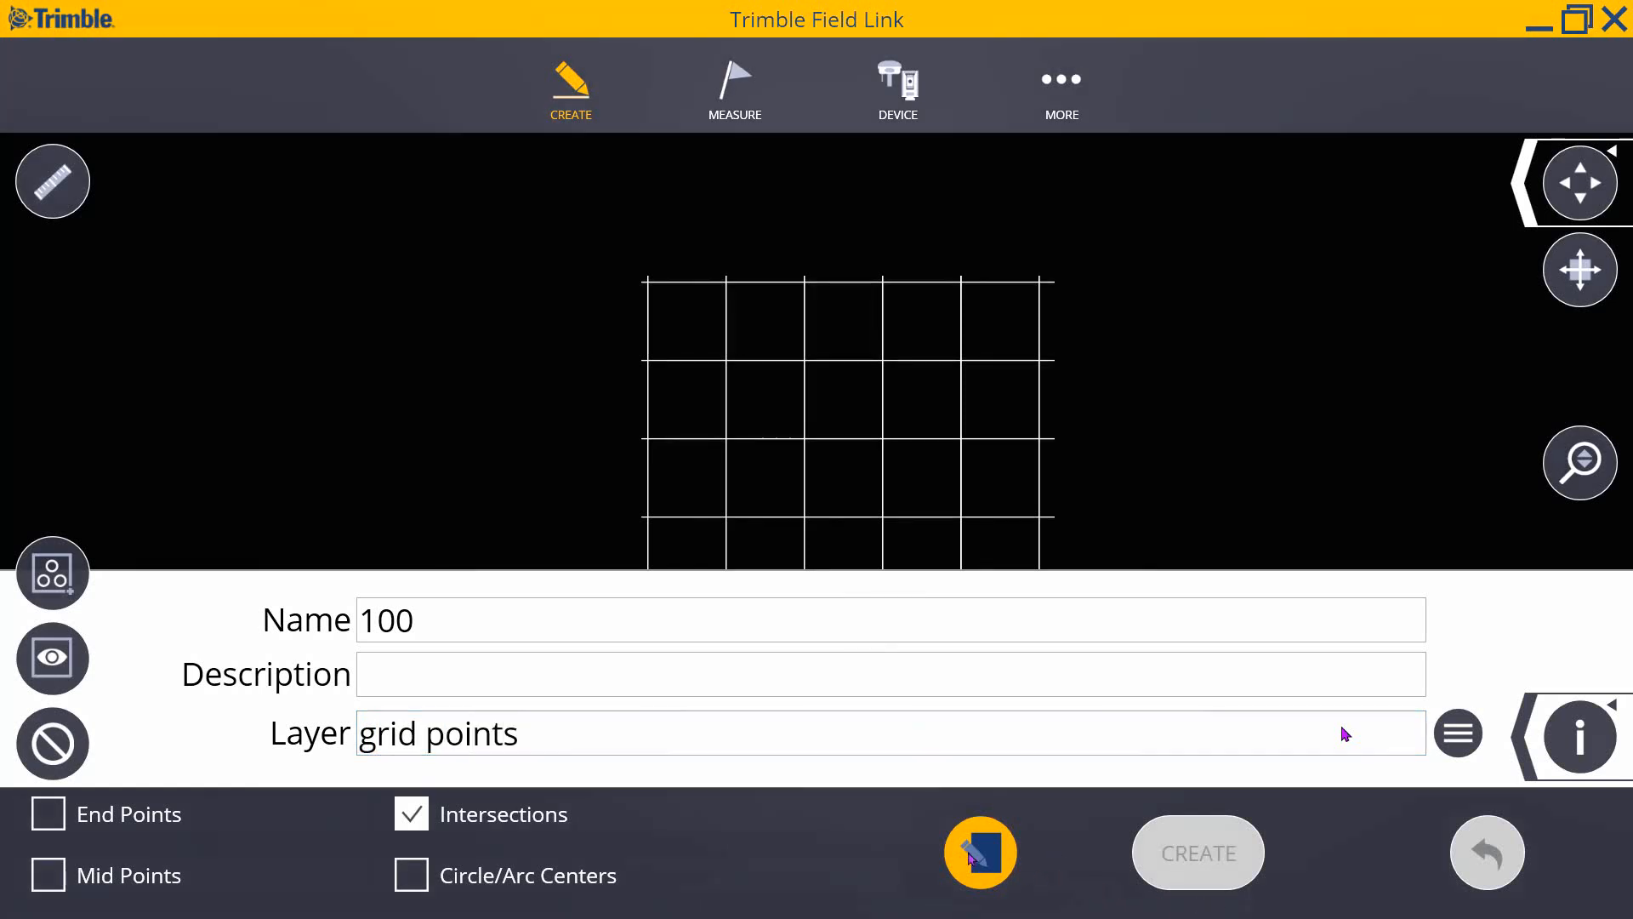
pyautogui.click(47, 574)
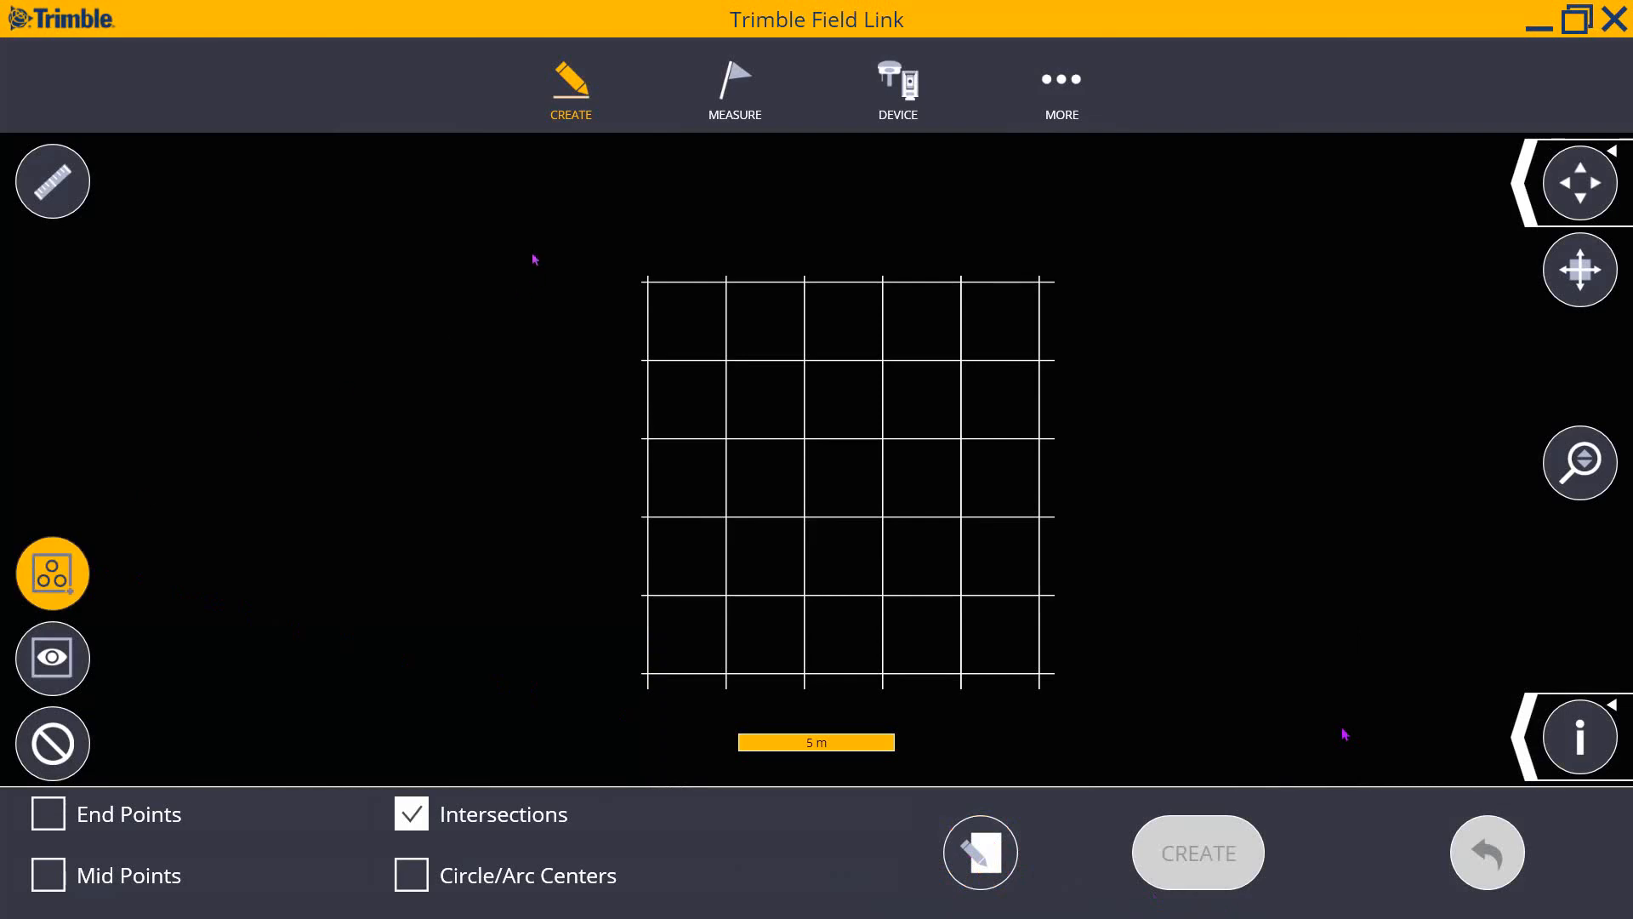
pyautogui.moveTo(553, 212); pyautogui.dragTo(1215, 757)
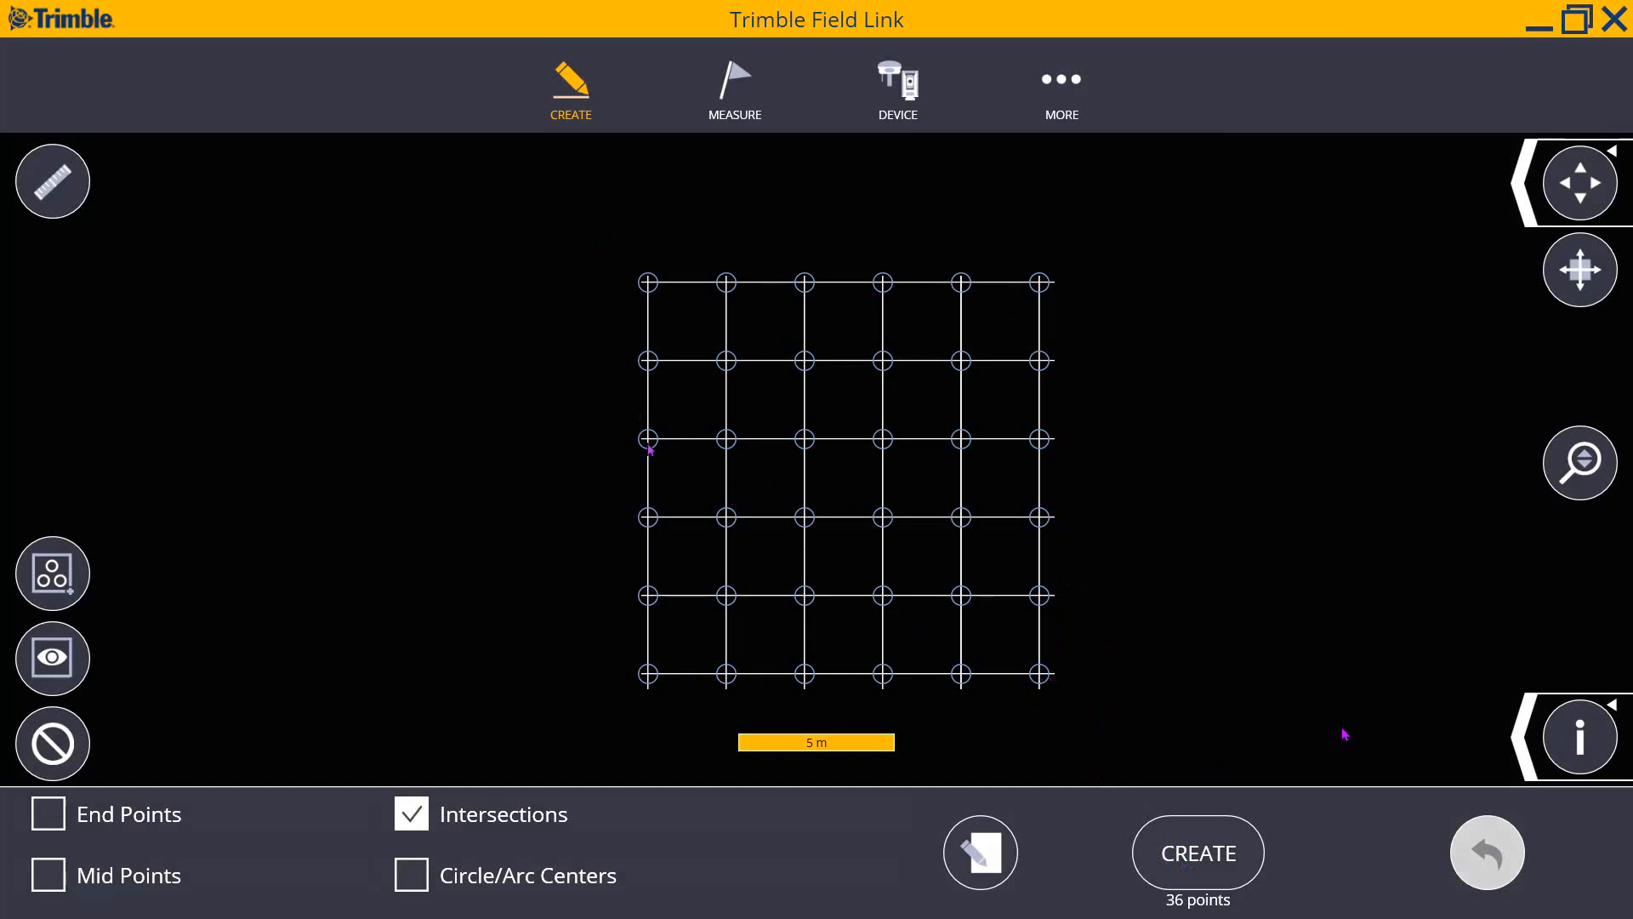
pyautogui.click(1213, 858)
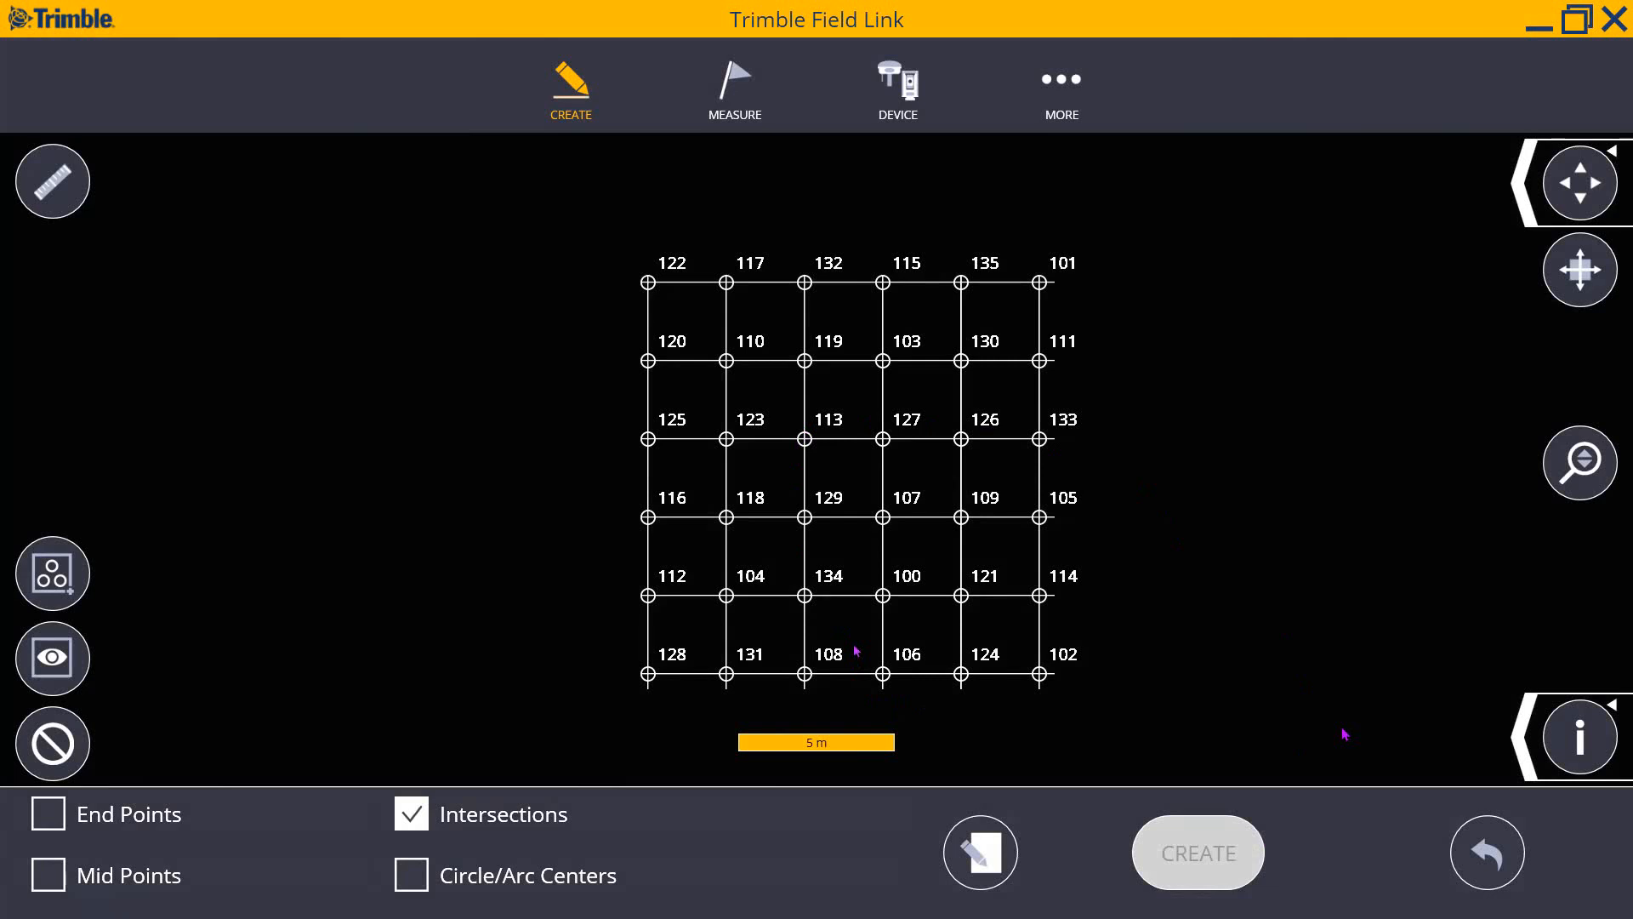
pyautogui.click(1580, 752)
pyautogui.click(960, 517)
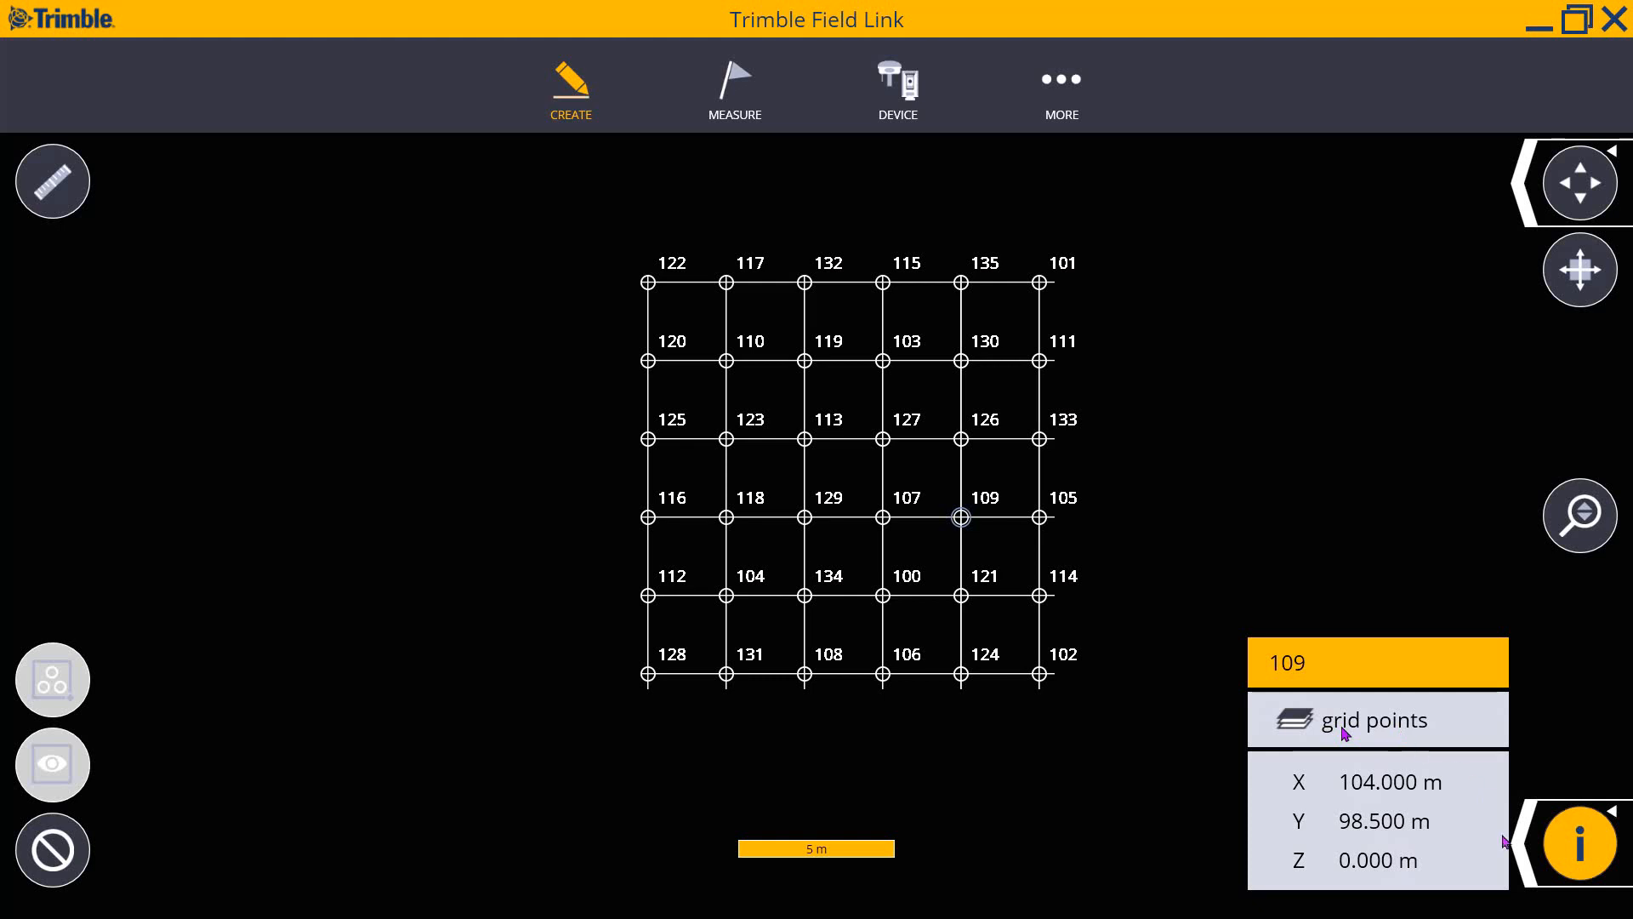
pyautogui.click(1578, 846)
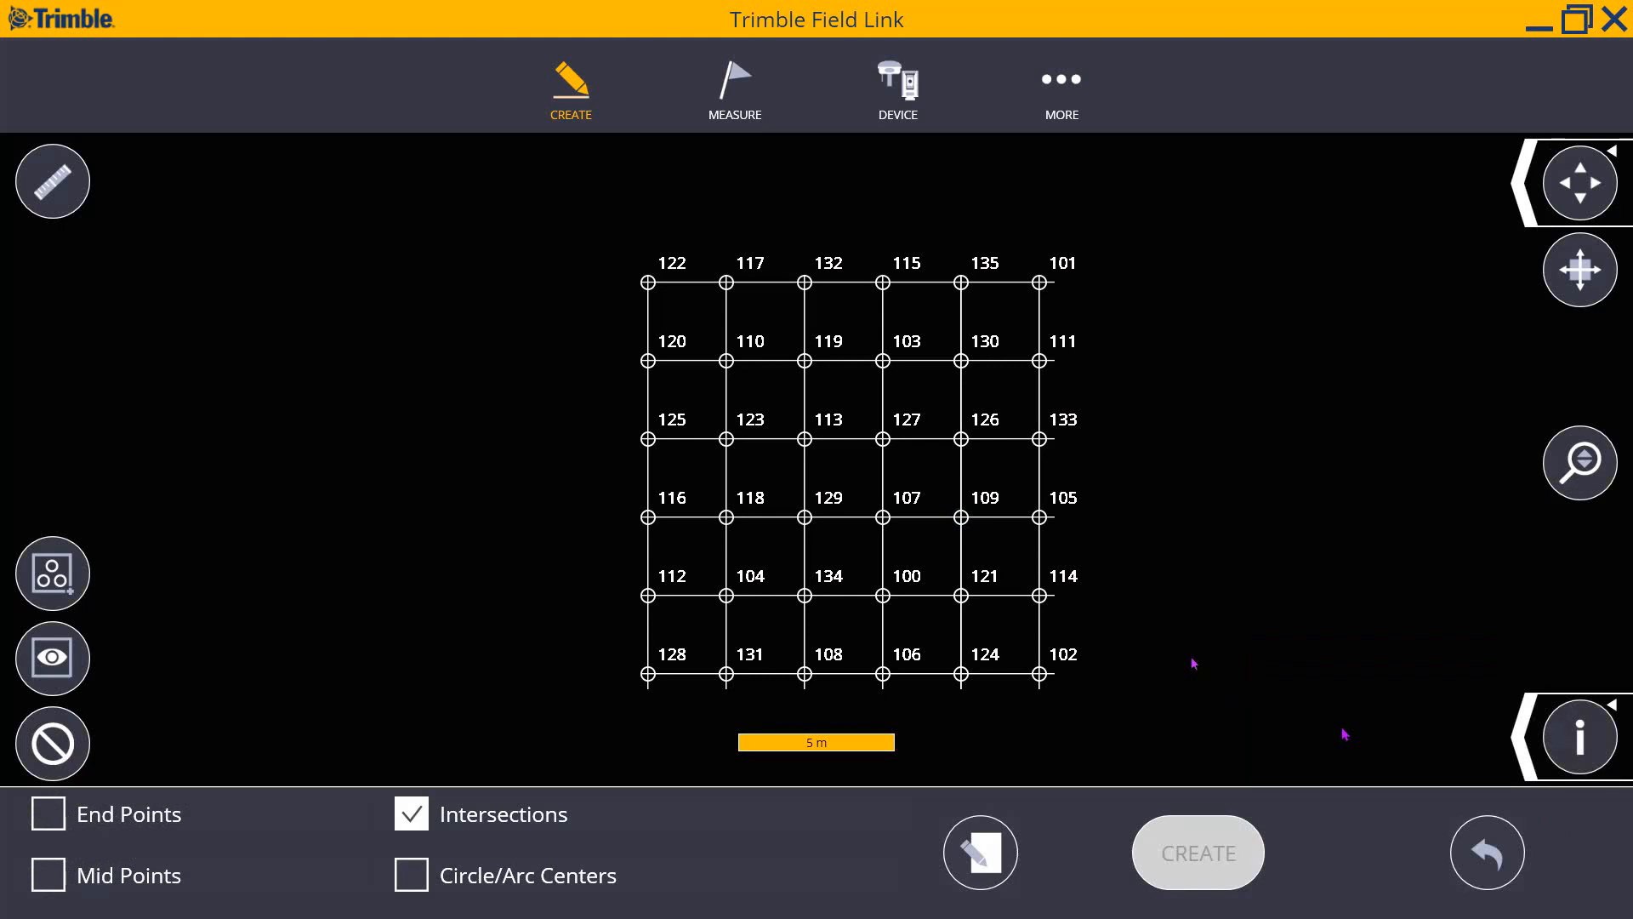
# - Switch all drawing layers back on so the floor plan overlays the grid points
pyautogui.click(1521, 750)
pyautogui.click(1333, 734)
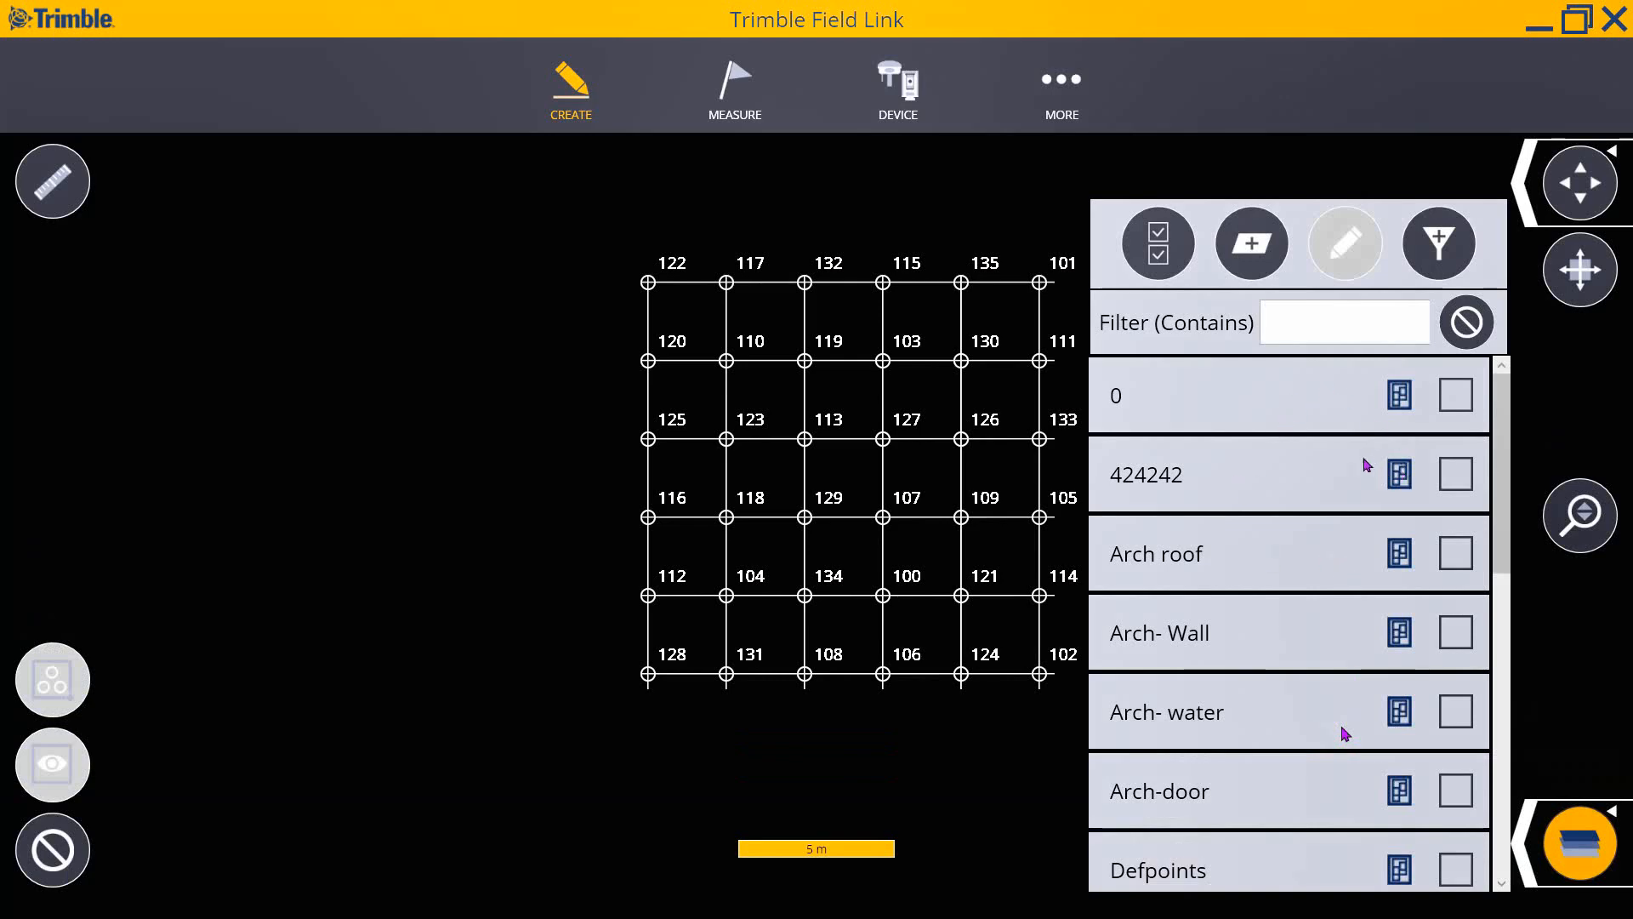
pyautogui.scroll(-3, 1329, 449)
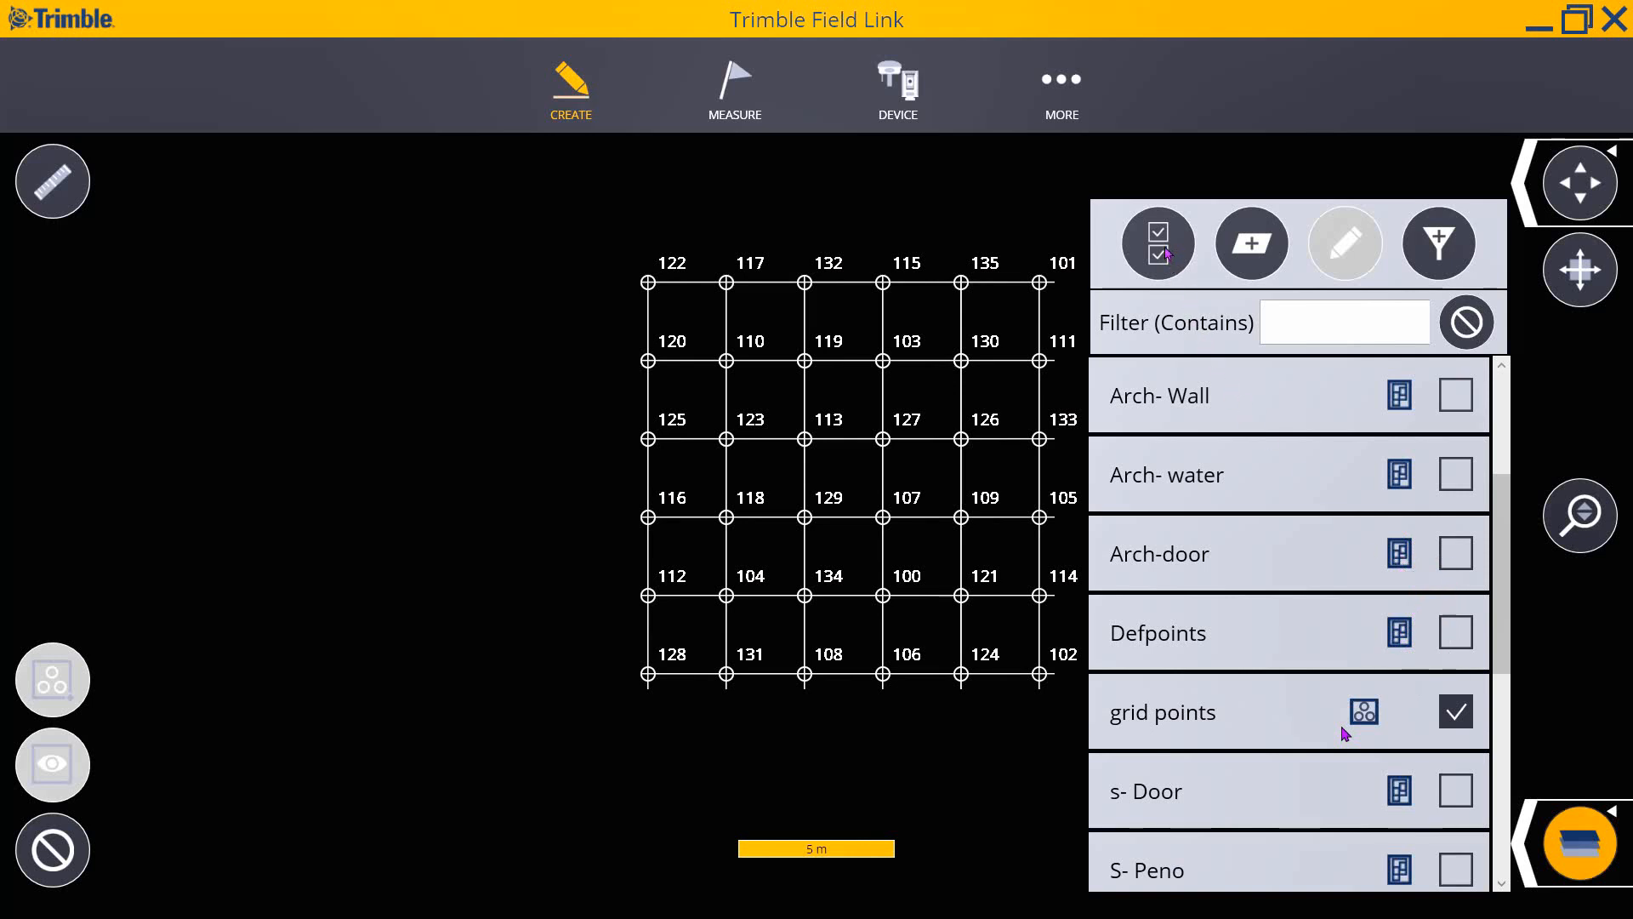
pyautogui.click(1164, 250)
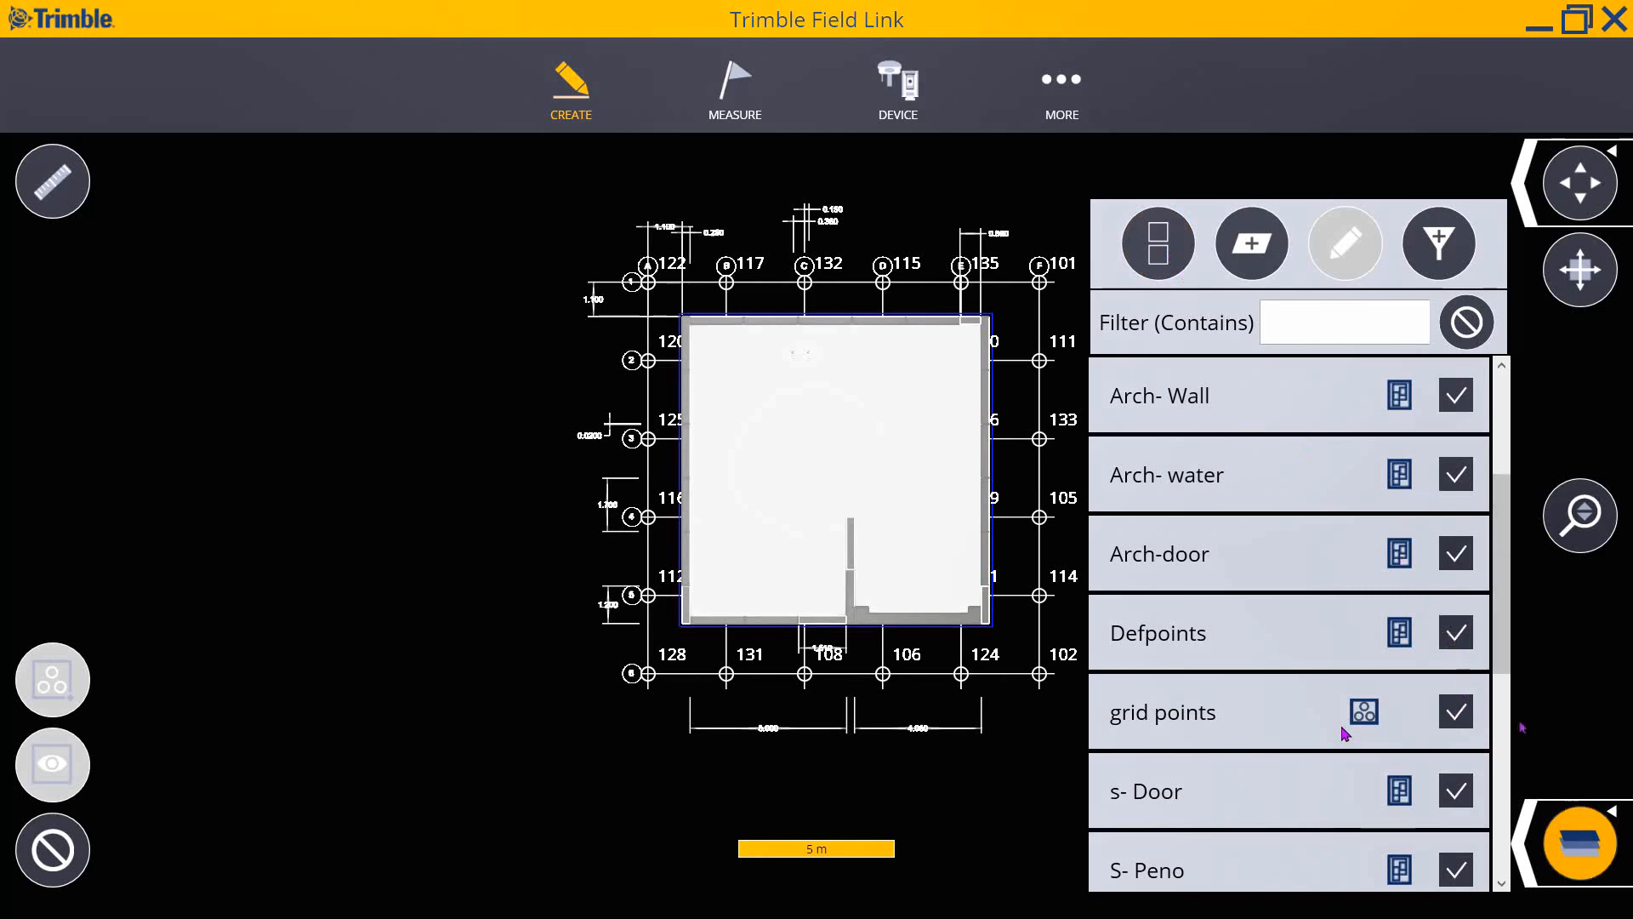
pyautogui.click(1579, 842)
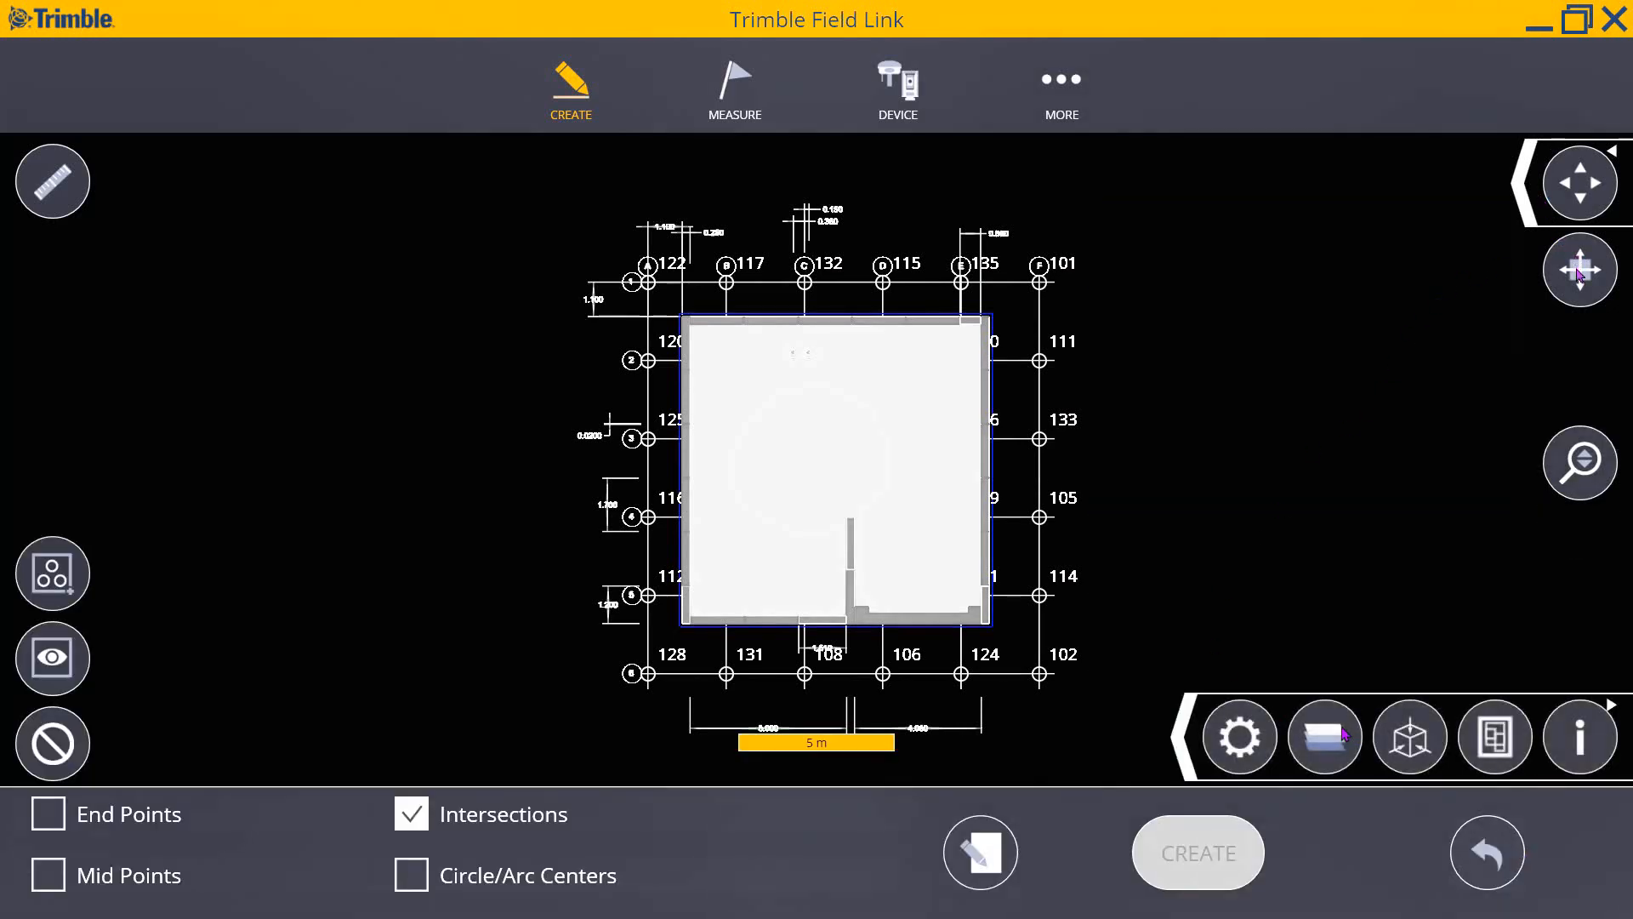
# - Preview the building in isometric, return to top view, and uncheck Intersections snapping
pyautogui.click(1527, 183)
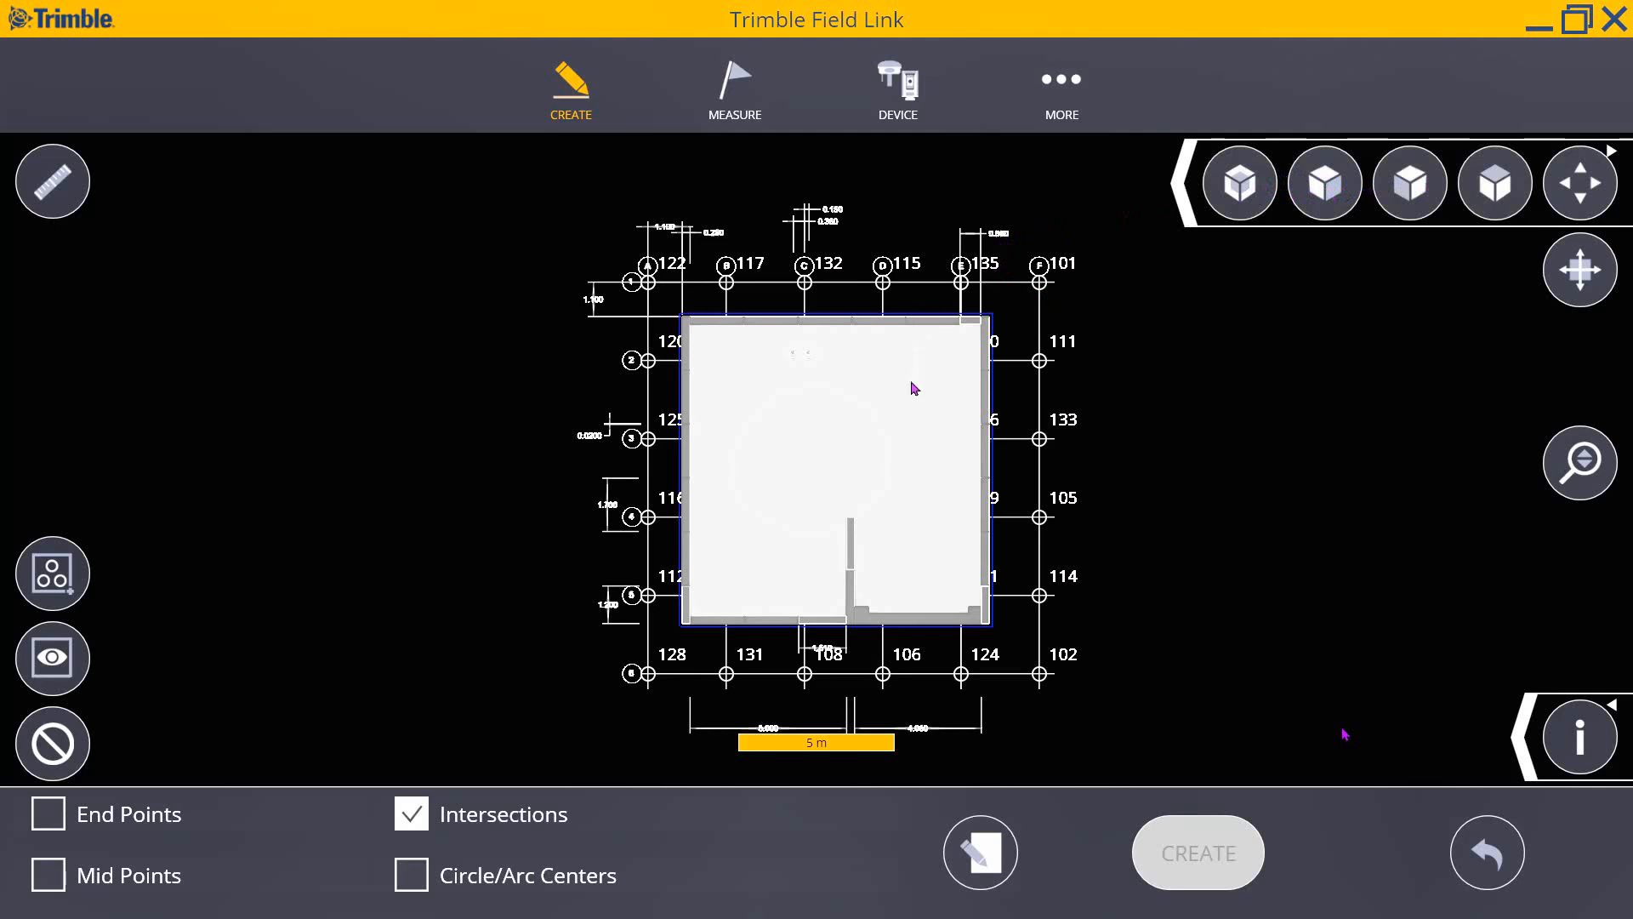
pyautogui.click(1238, 187)
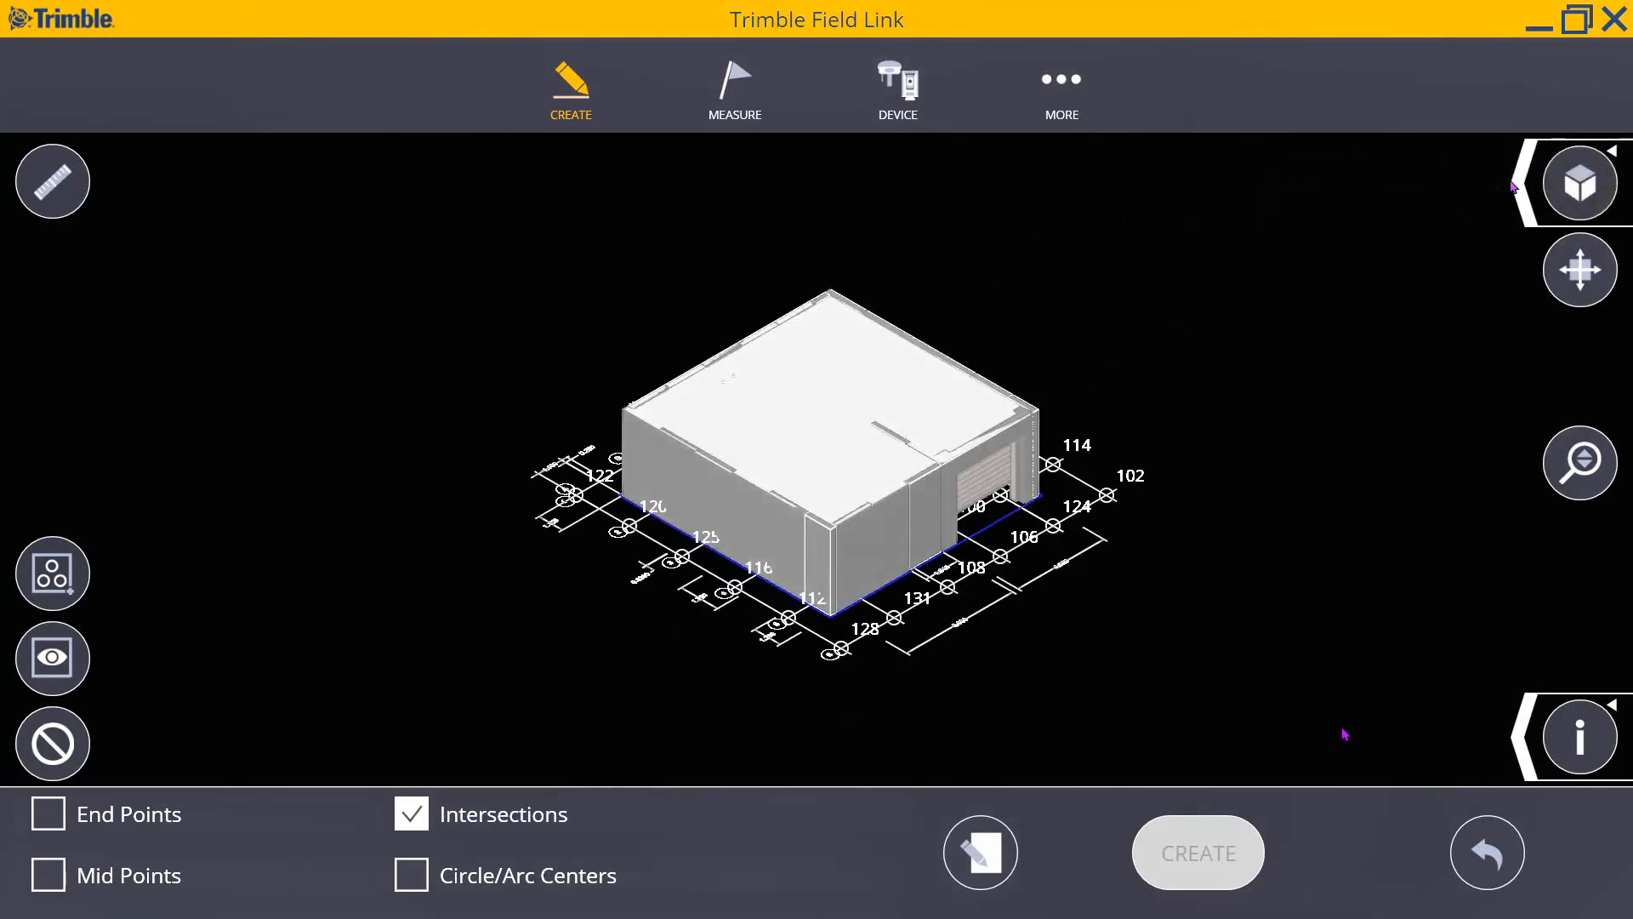
pyautogui.click(1521, 189)
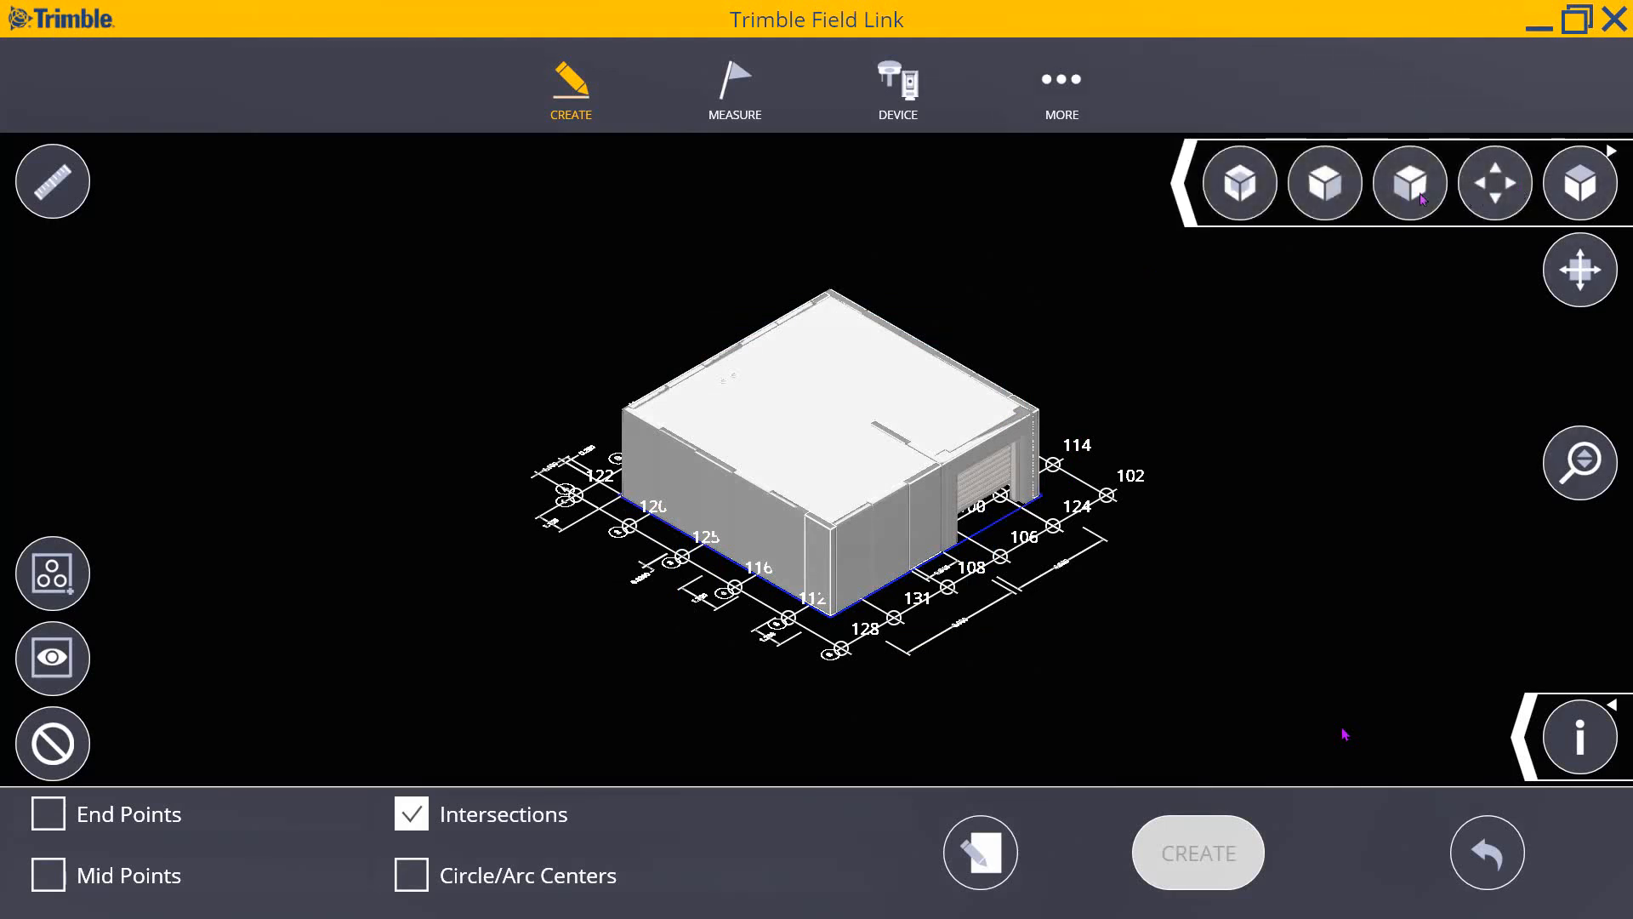
pyautogui.click(1584, 185)
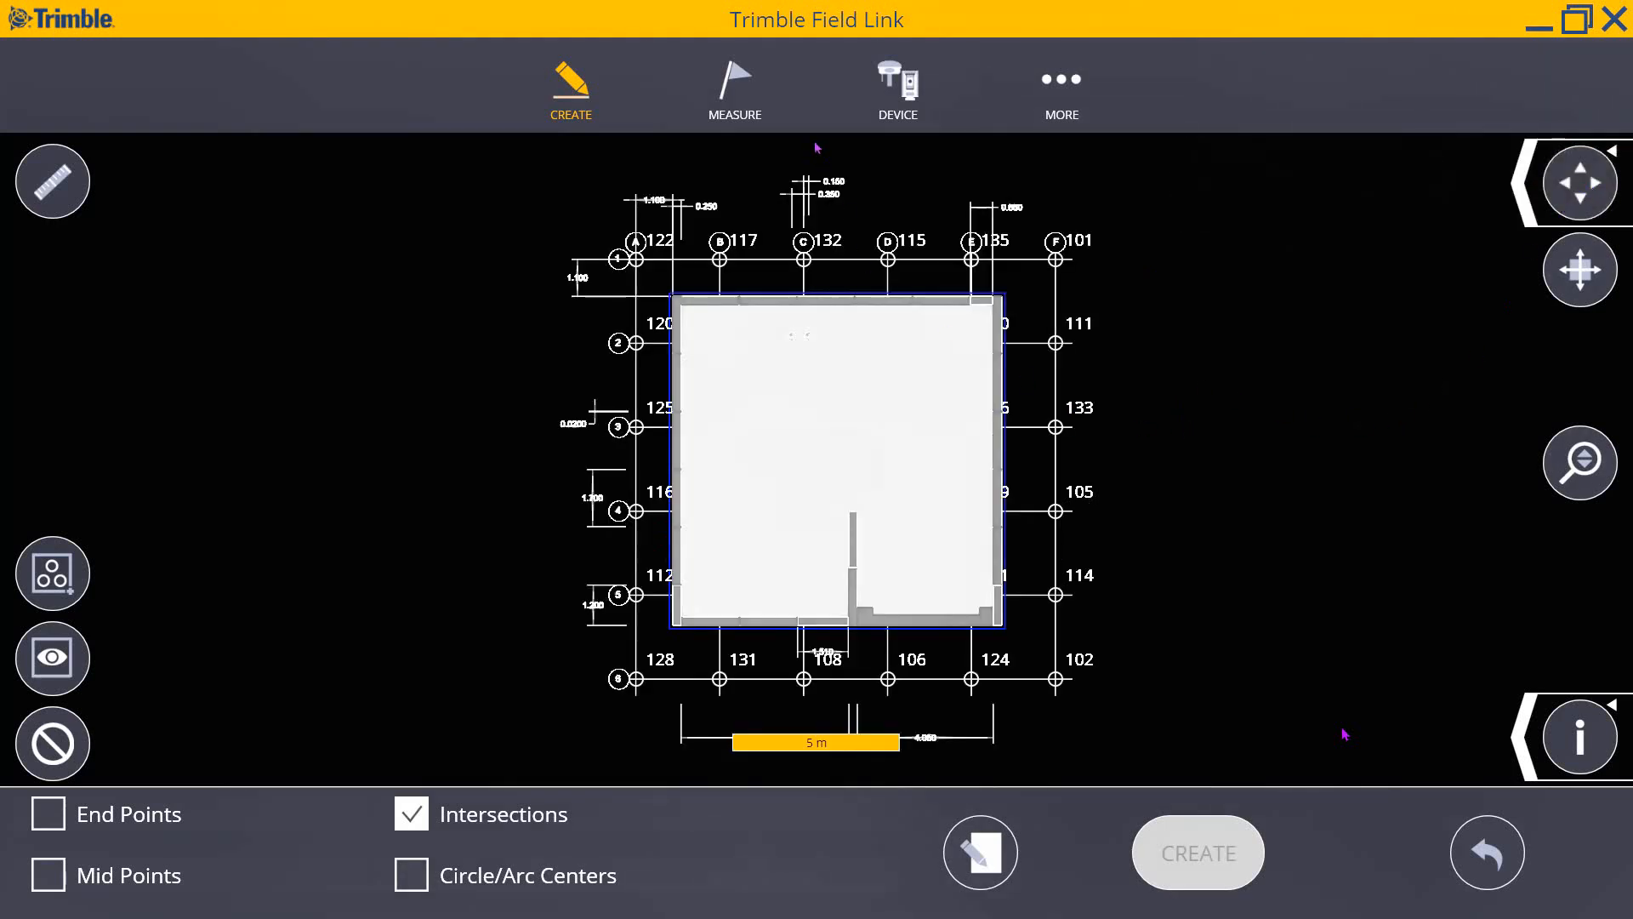
pyautogui.click(421, 798)
# - Enter Measure > Lay Out, cancel the point 131 selection, and switch to line layout
pyautogui.click(733, 73)
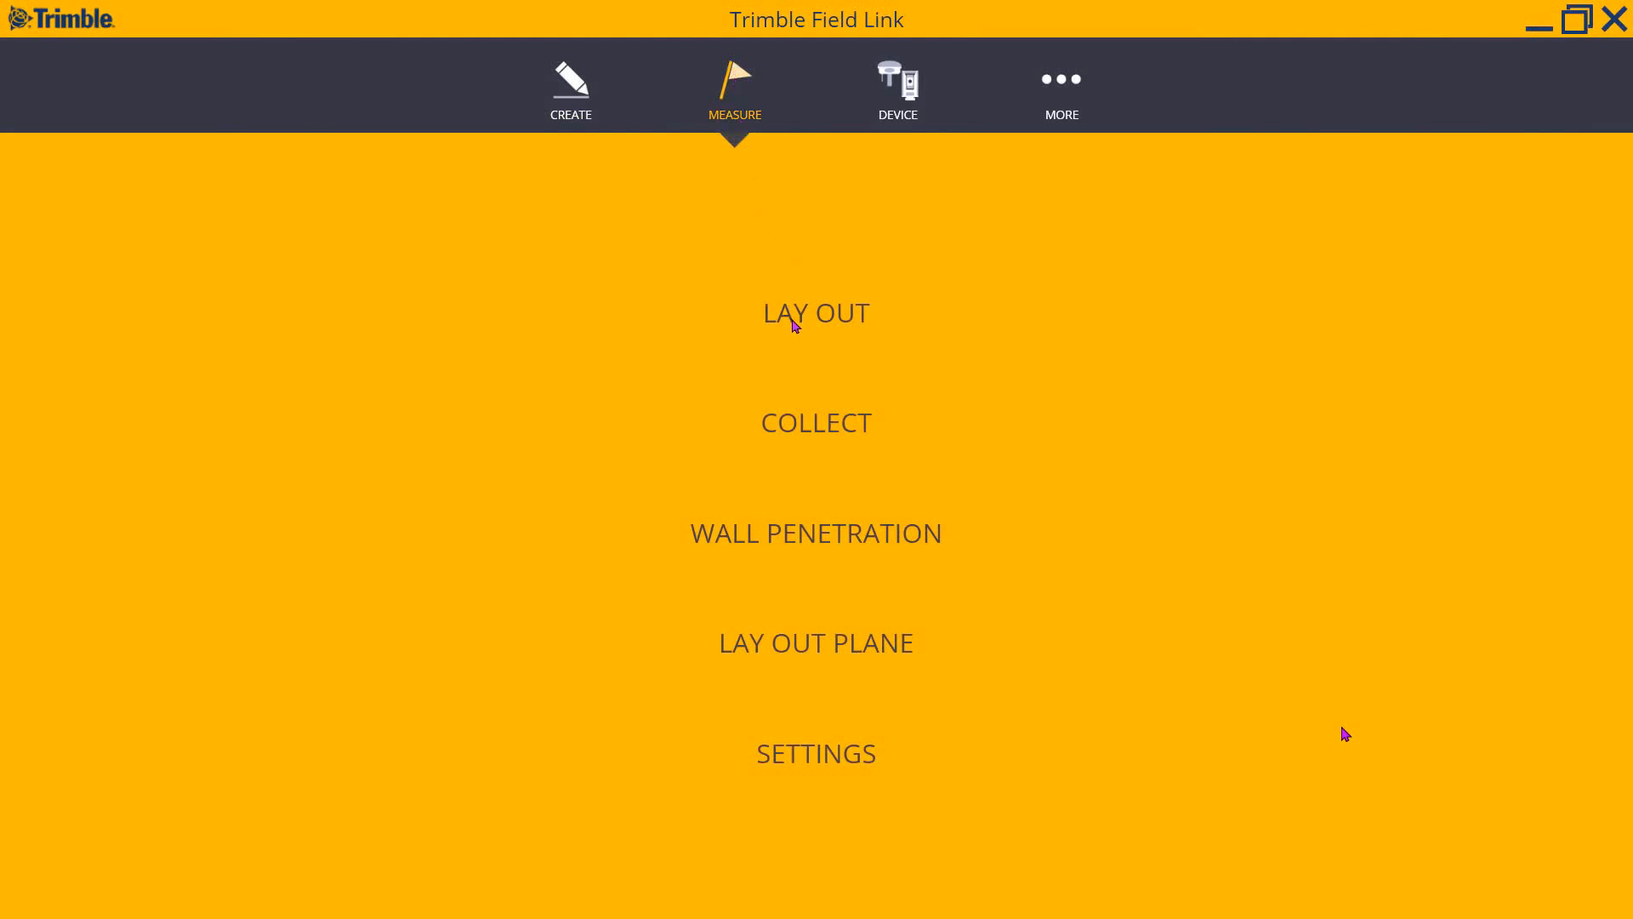
pyautogui.click(793, 314)
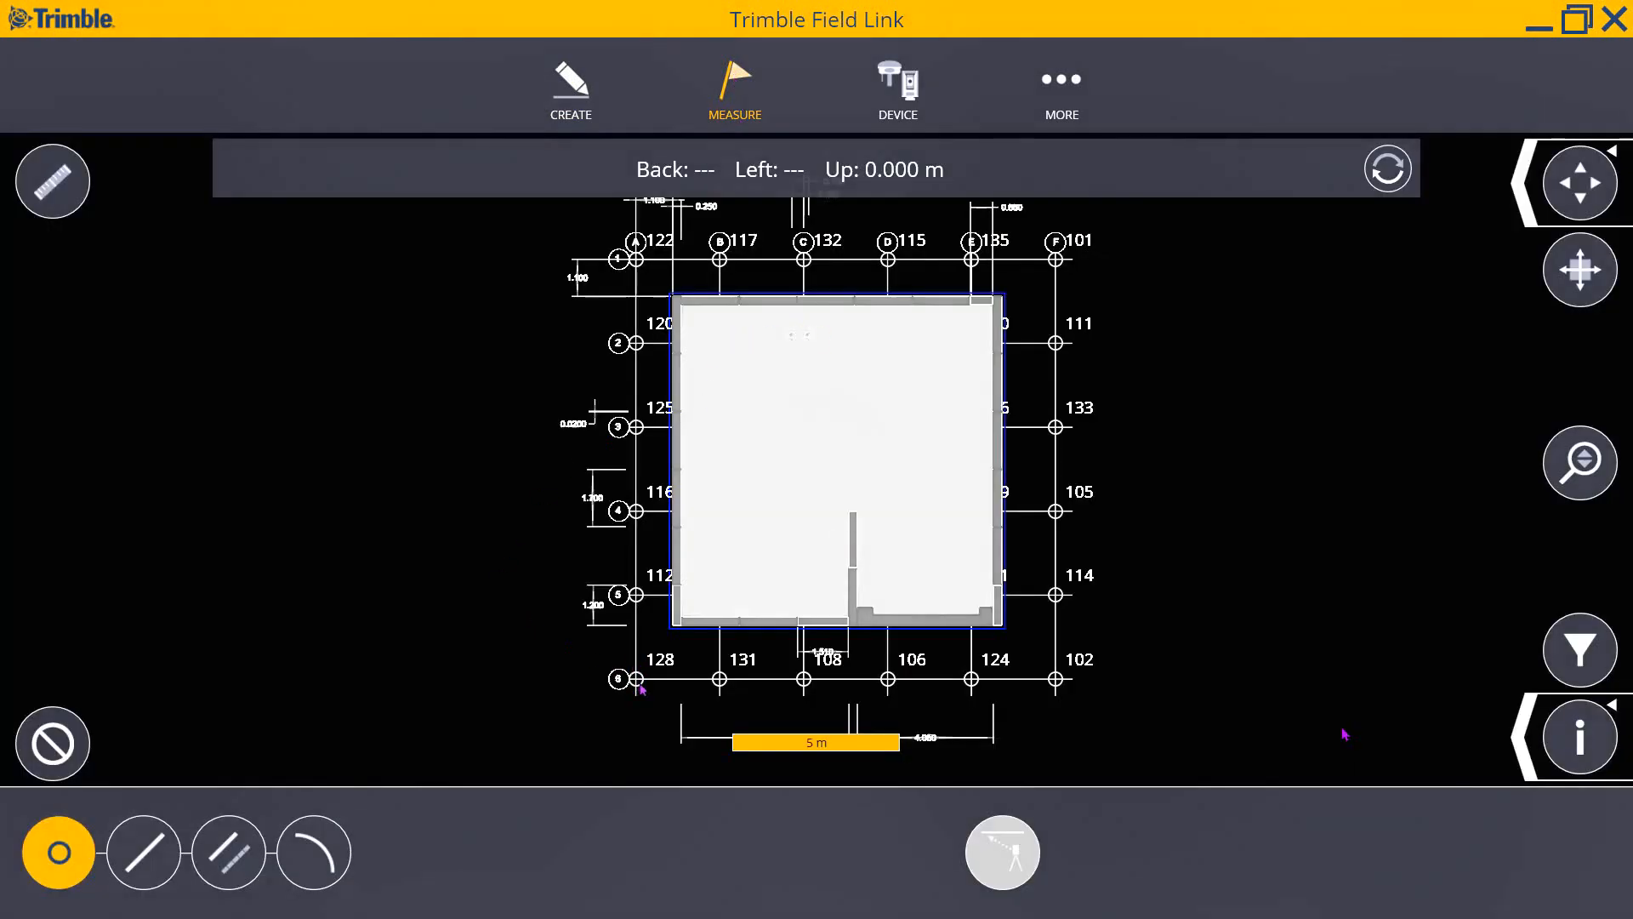
pyautogui.click(720, 679)
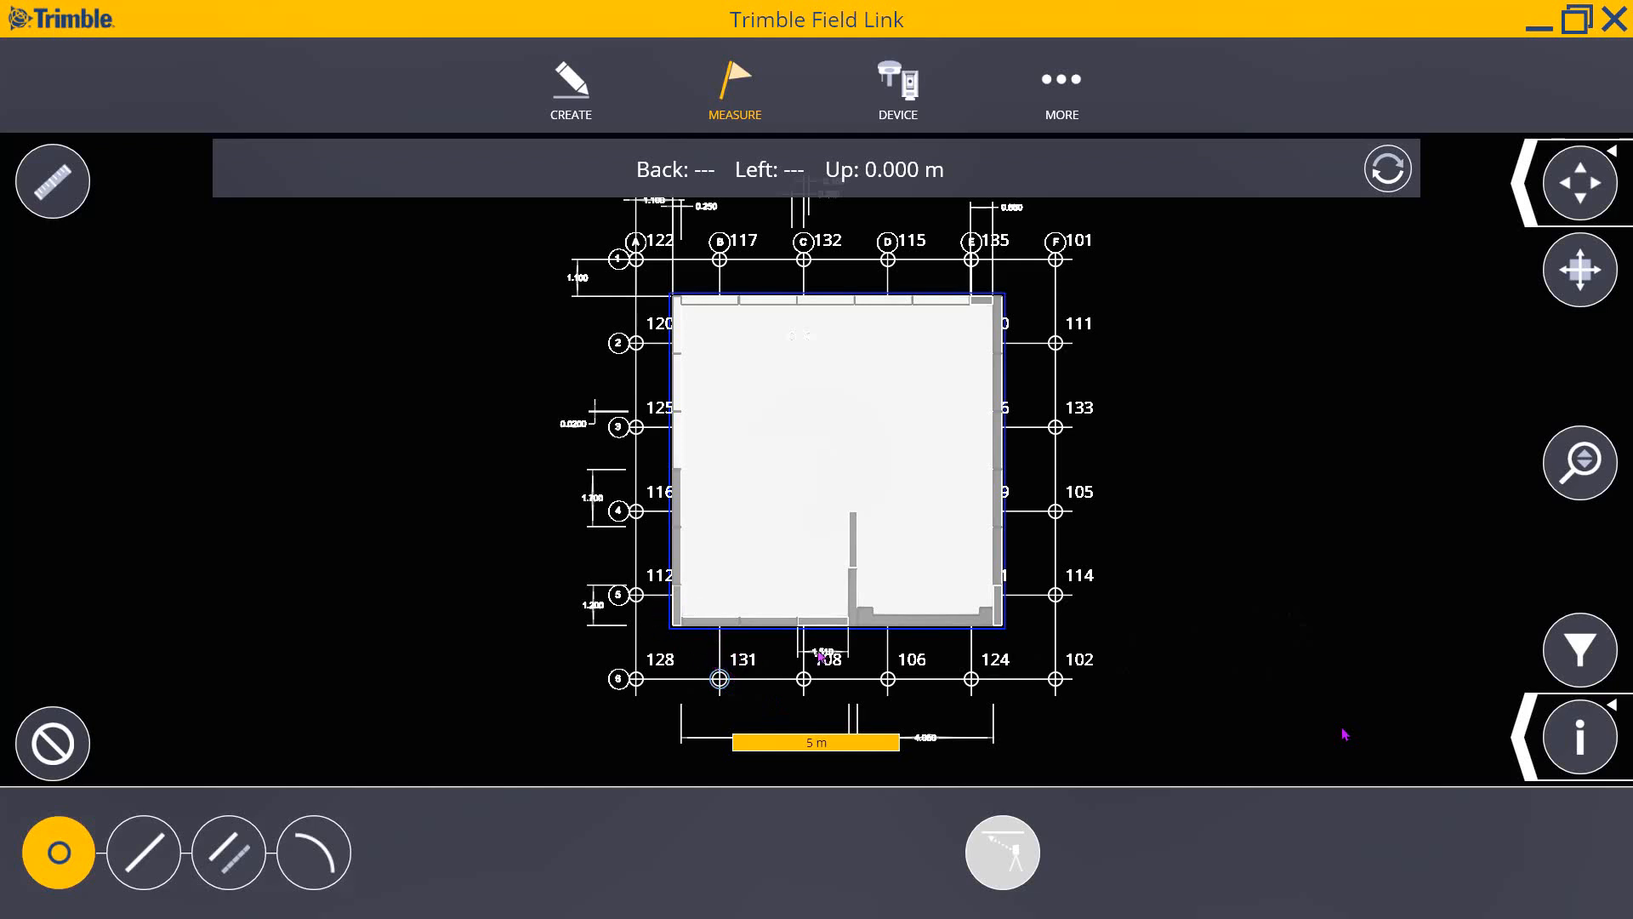
pyautogui.click(78, 753)
pyautogui.click(142, 859)
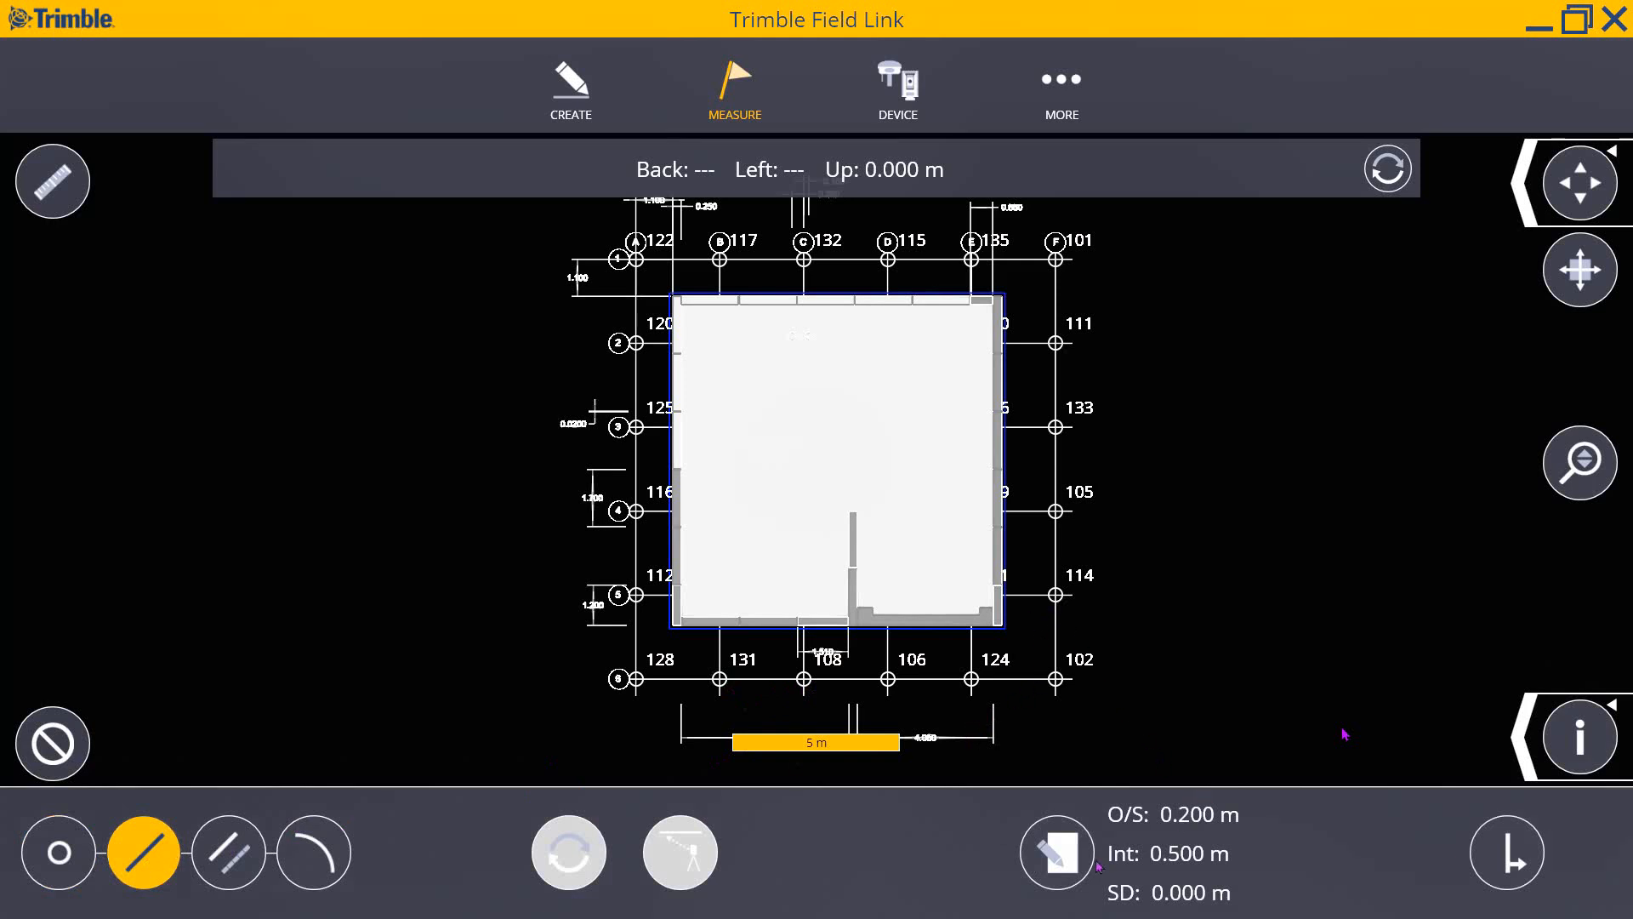
# - Set the line layout offset to 0 and interval to 1 m, then close the form
pyautogui.click(1063, 858)
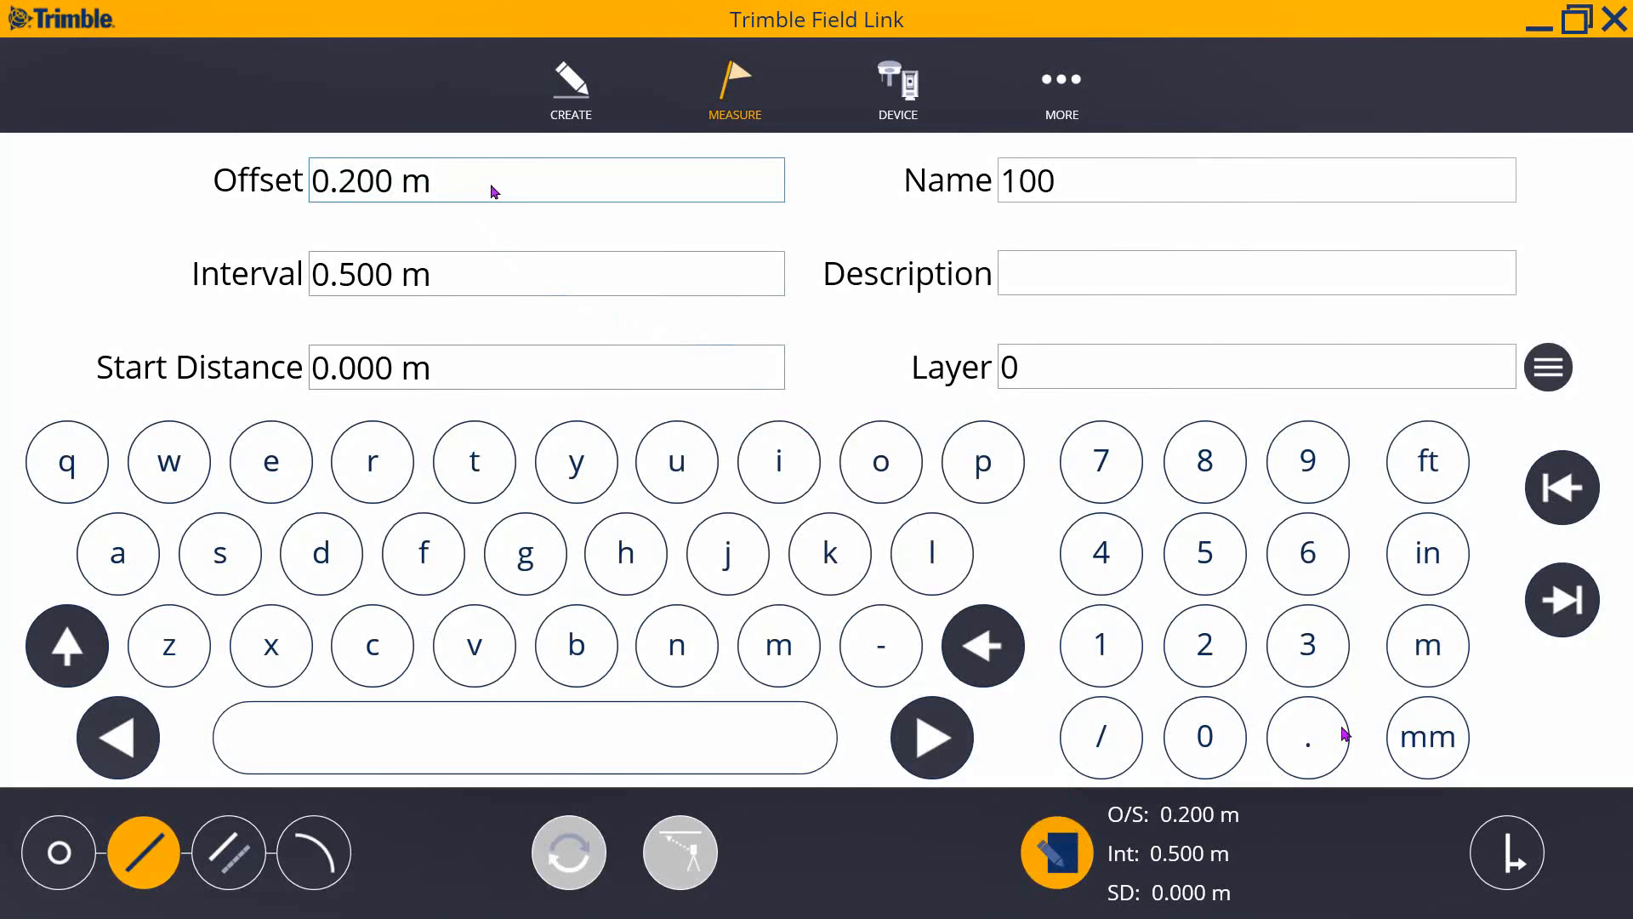
pyautogui.moveTo(490, 191); pyautogui.dragTo(308, 189)
pyautogui.click(1220, 740)
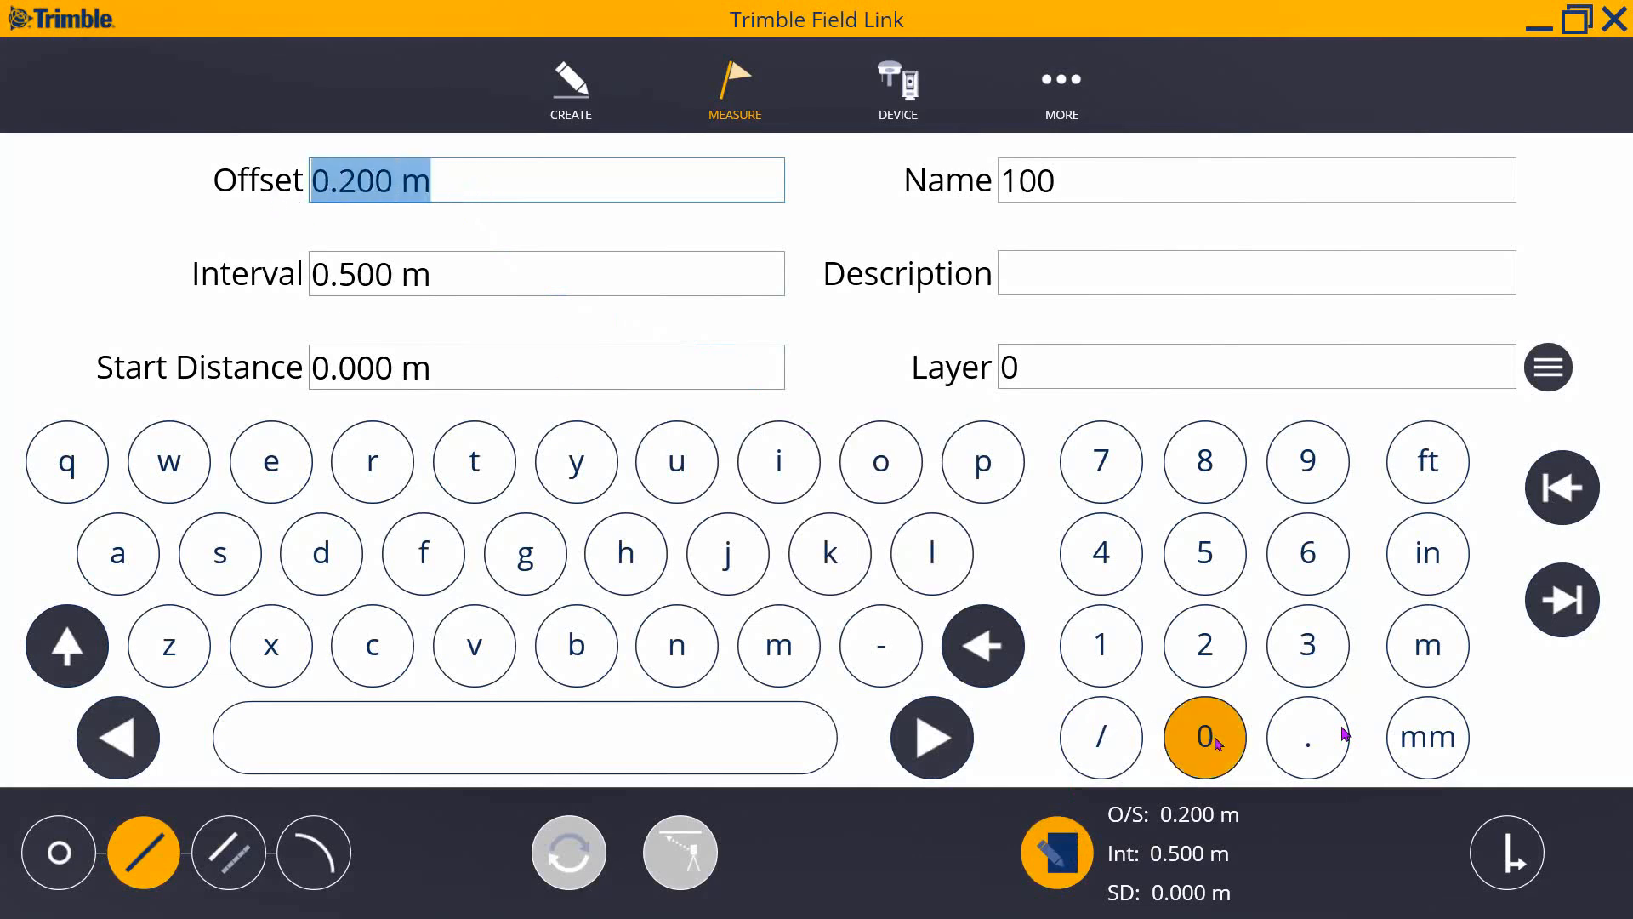
pyautogui.click(616, 274)
pyautogui.moveTo(605, 275); pyautogui.dragTo(306, 272)
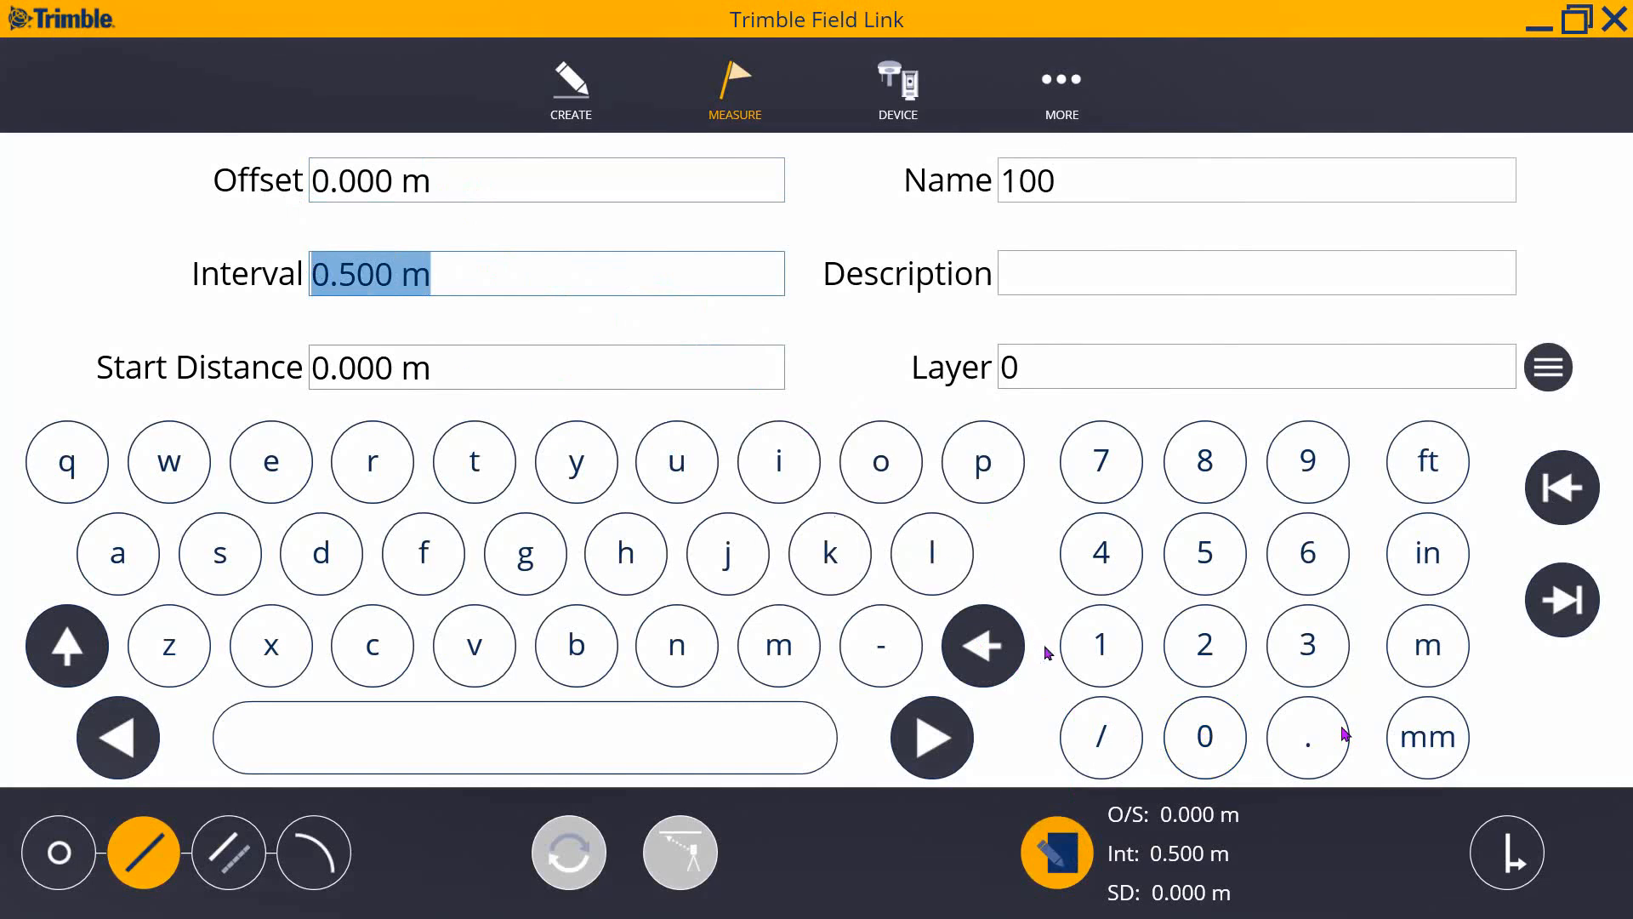
pyautogui.click(1111, 659)
pyautogui.click(1468, 647)
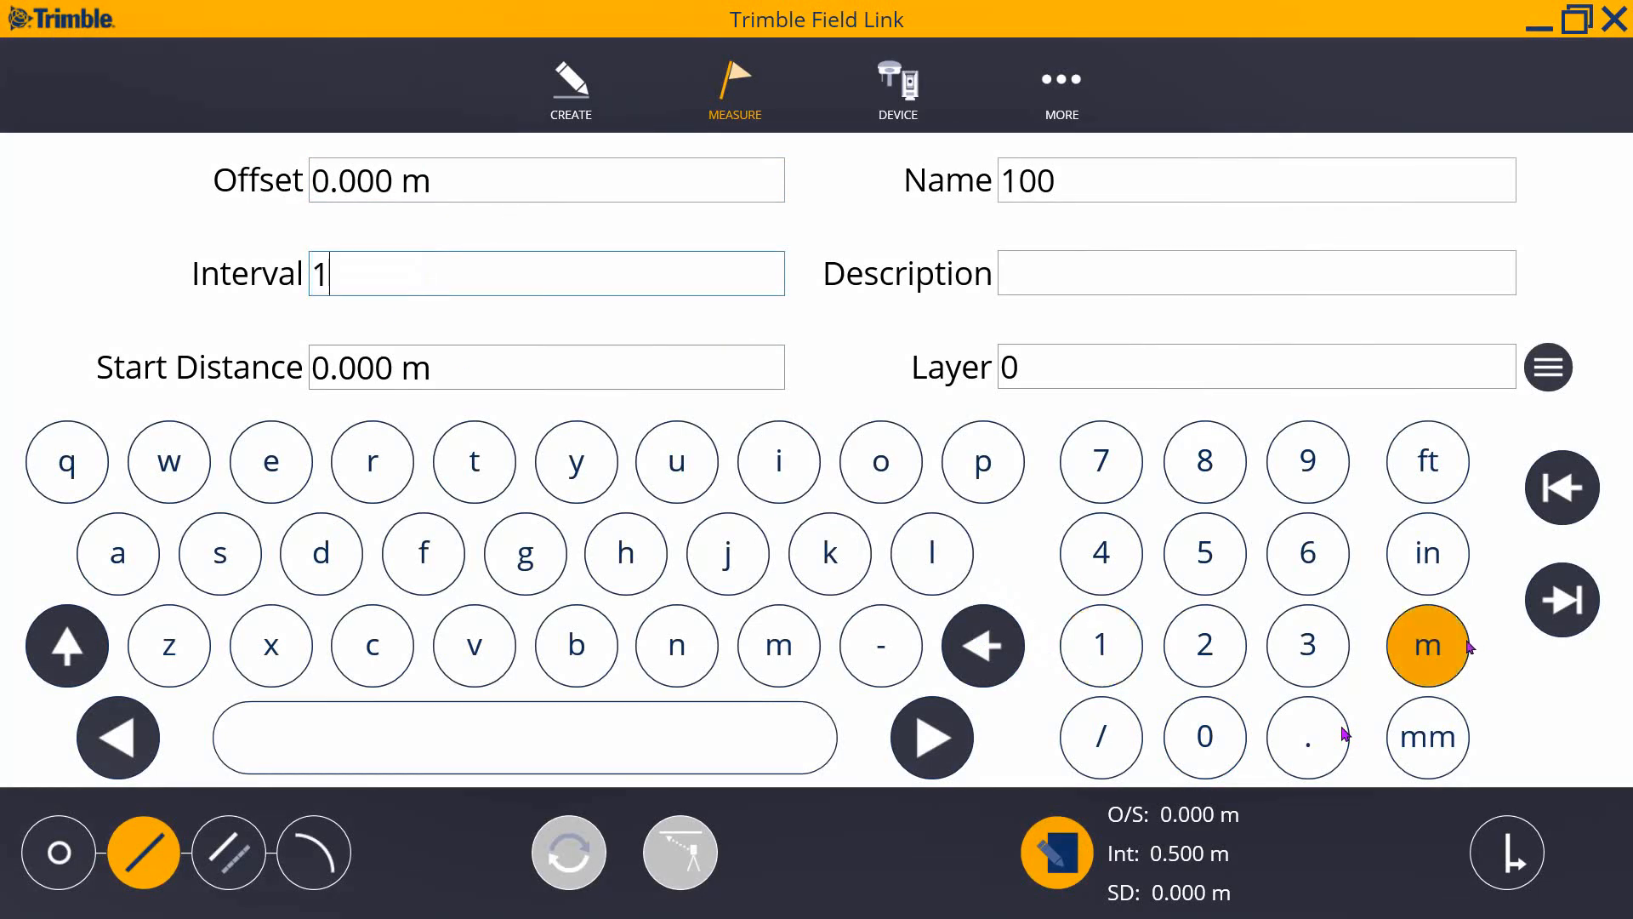
pyautogui.click(1089, 859)
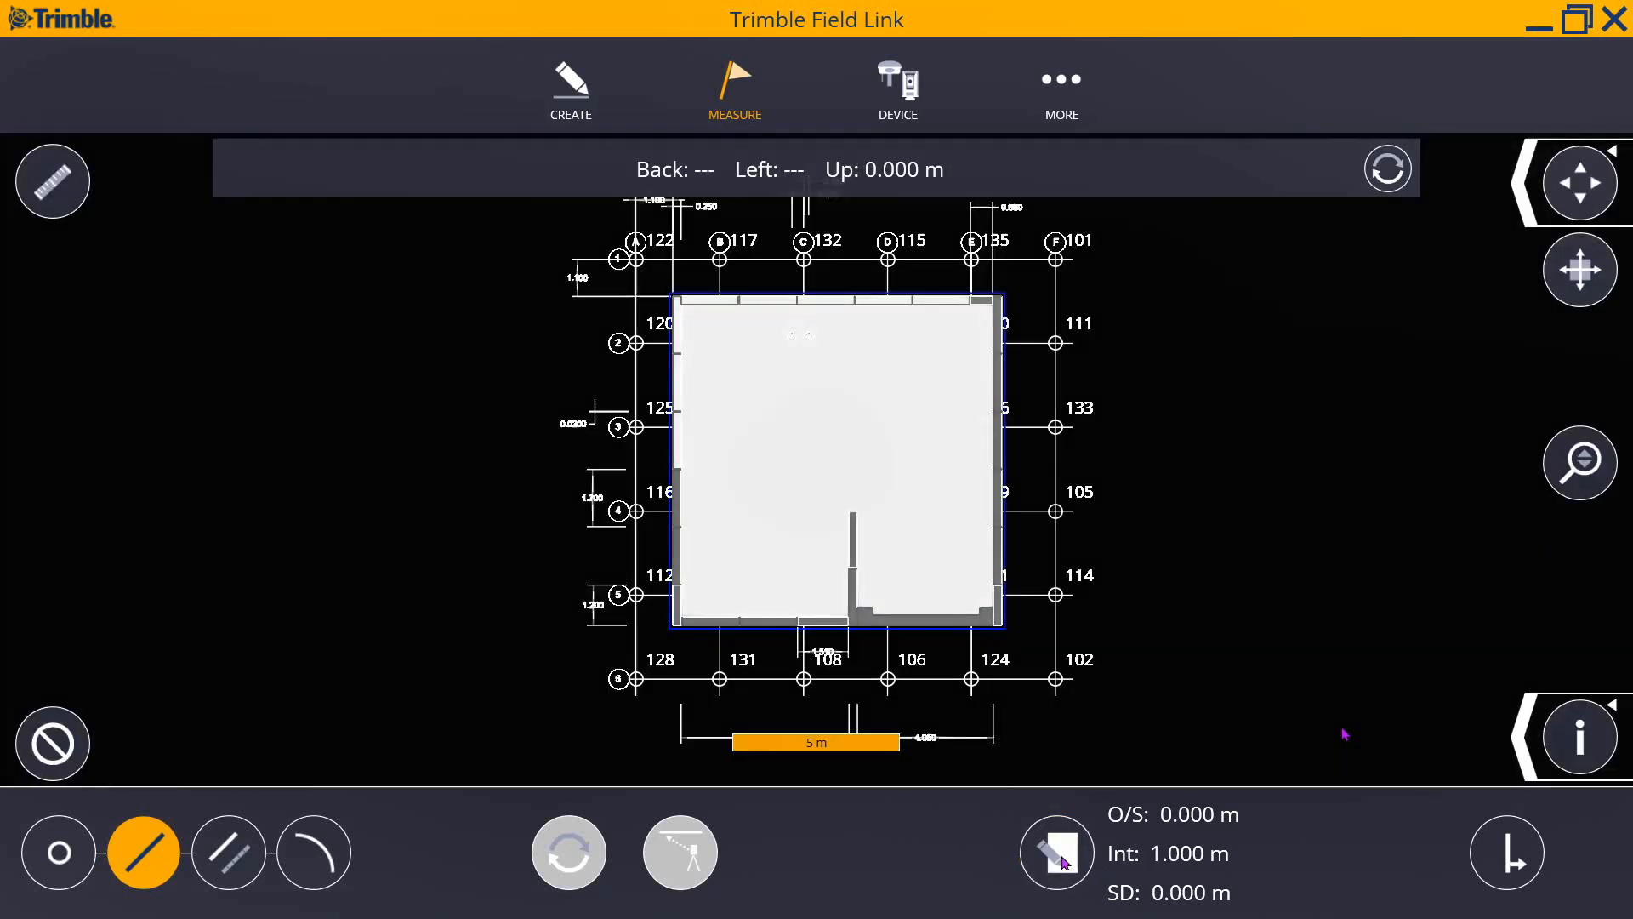
# - Select grid line F for line layout and zoom in on its start point 101
pyautogui.scroll(1, 1036, 605)
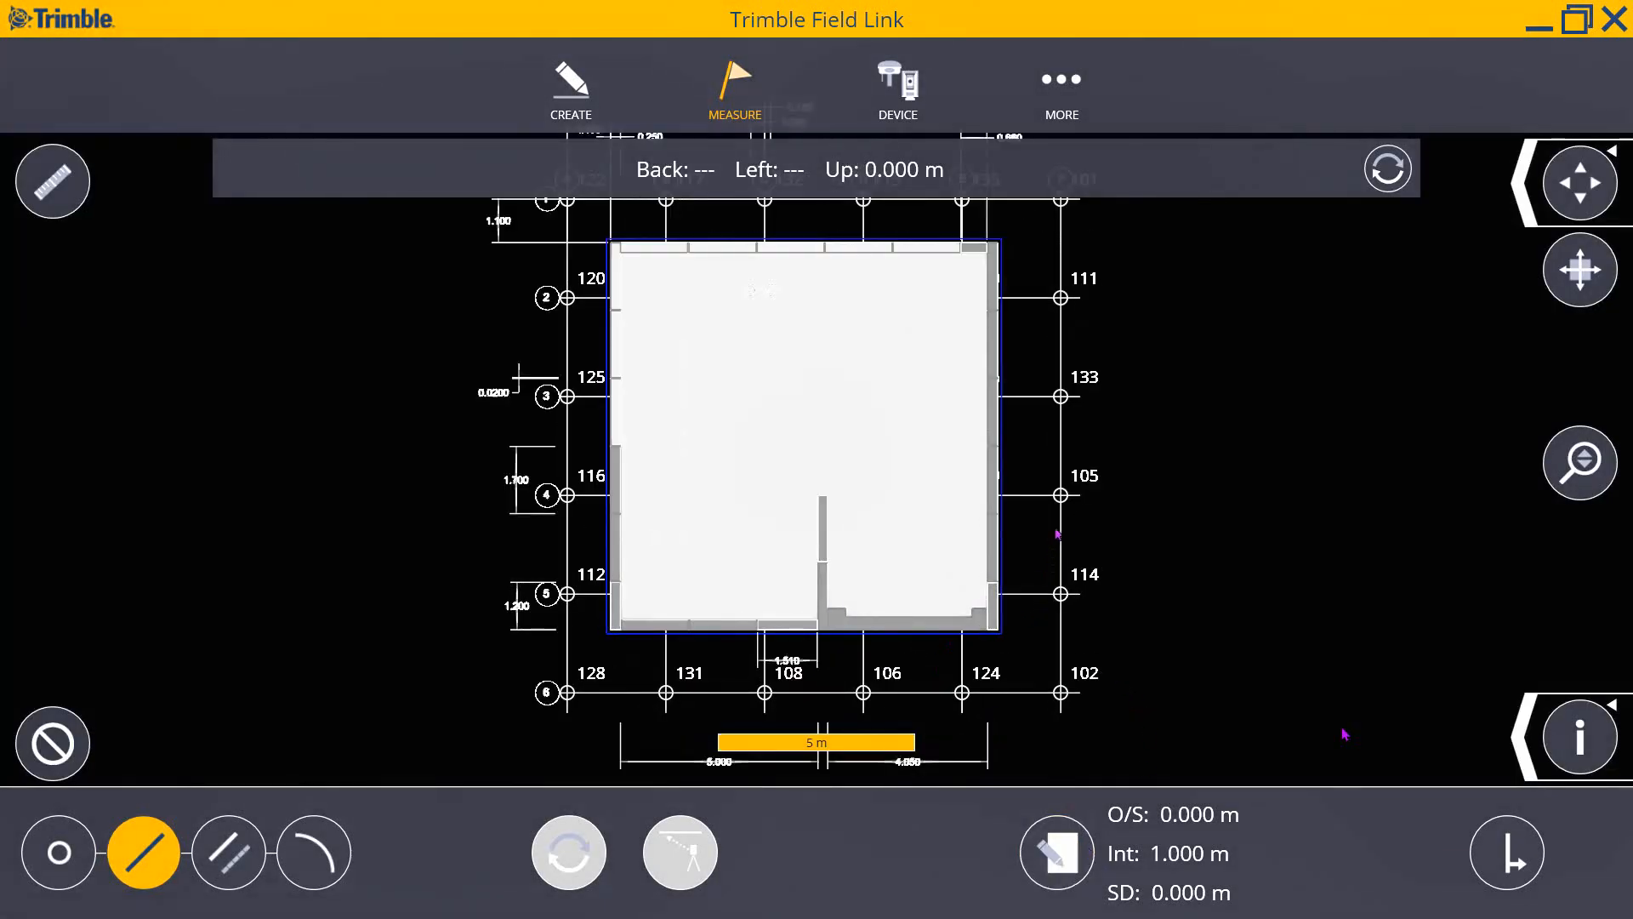
pyautogui.click(1064, 546)
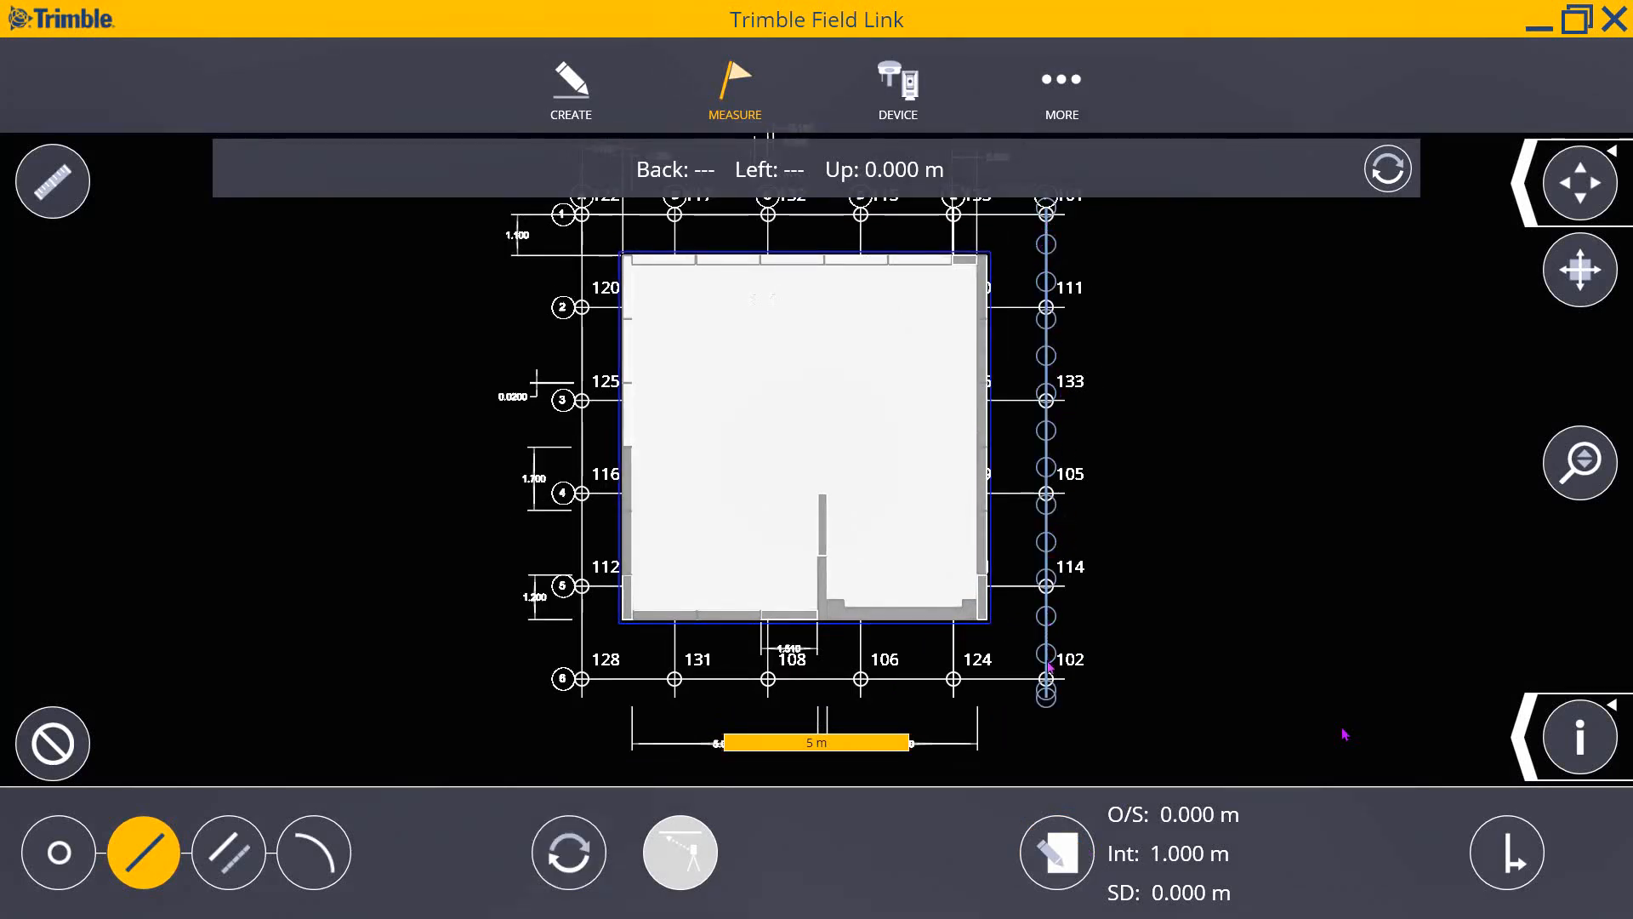
pyautogui.scroll(2, 1060, 628)
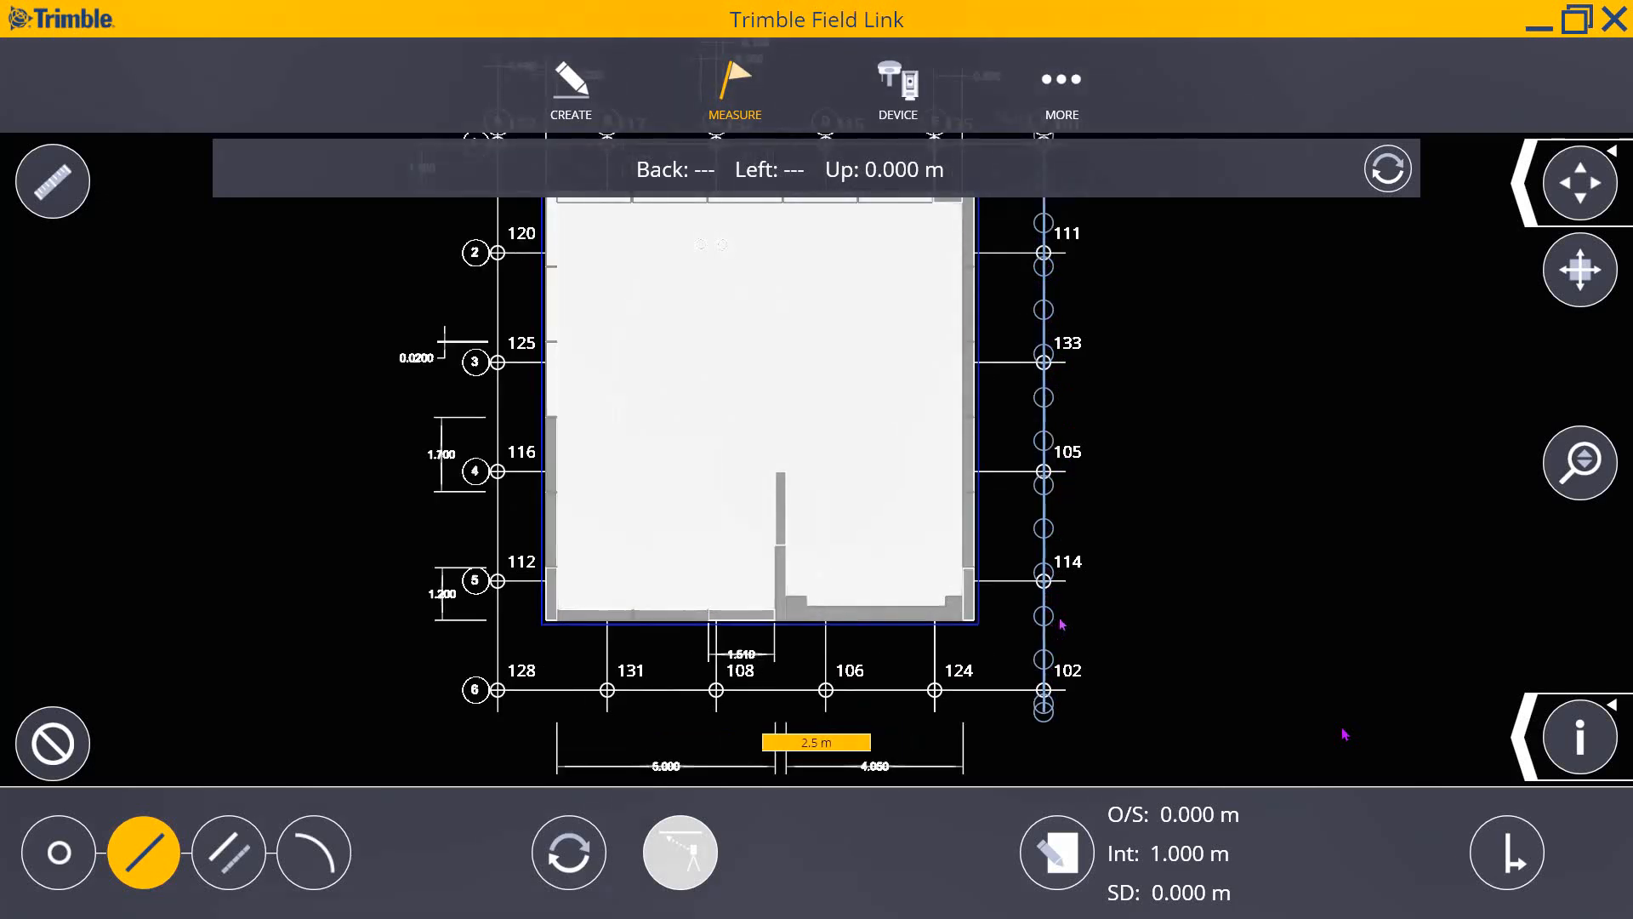
pyautogui.scroll(-2, 1061, 626)
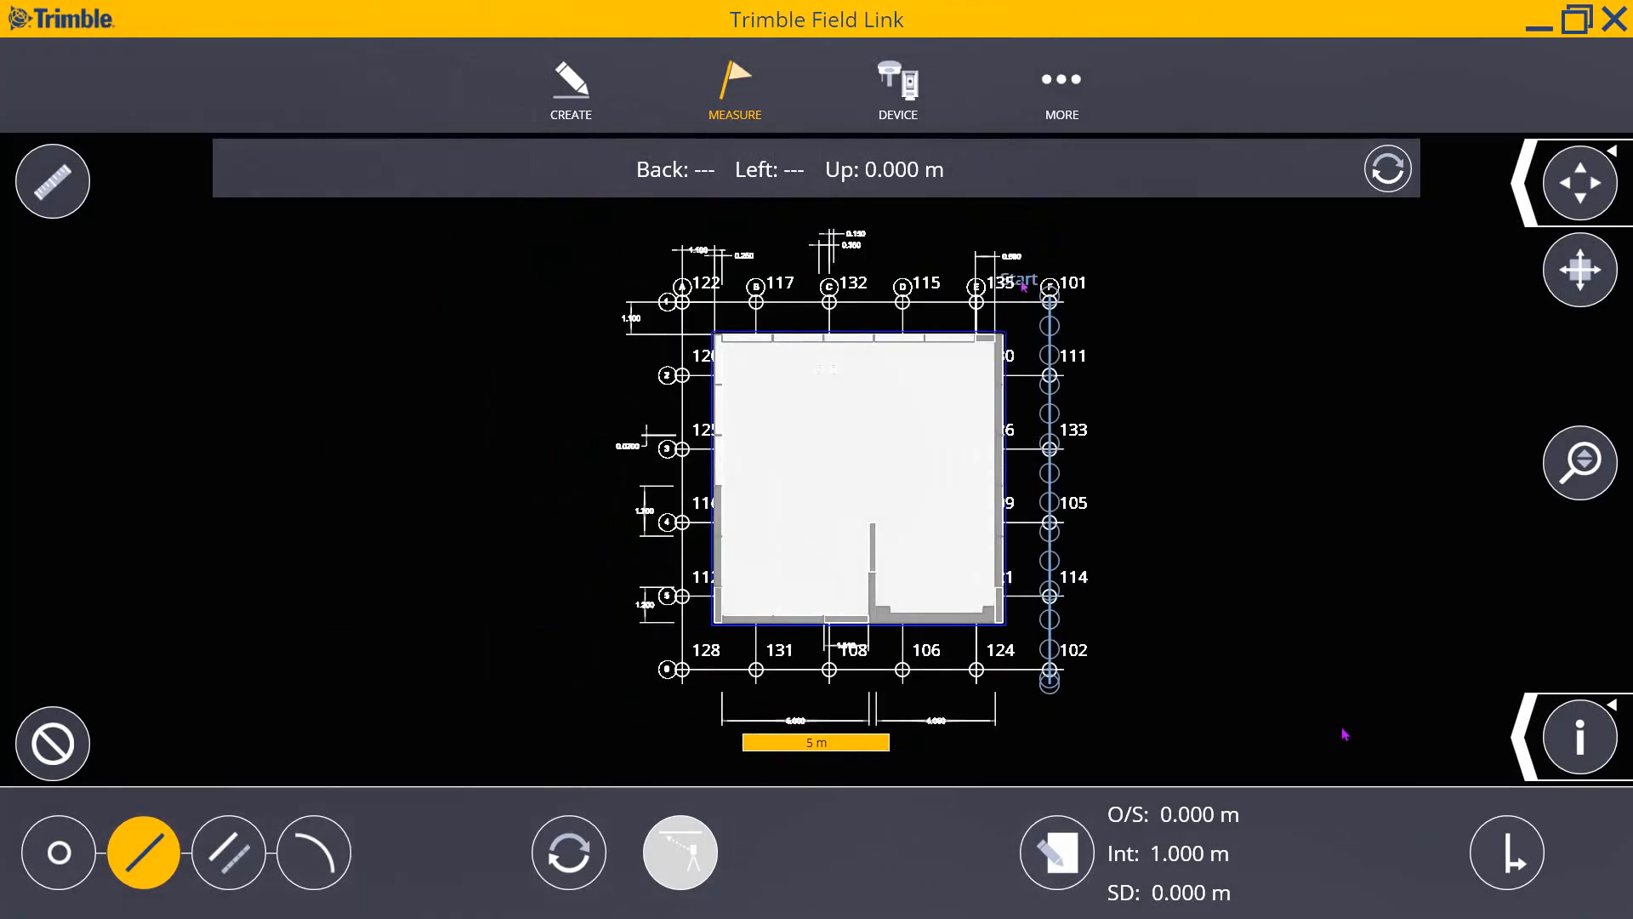
pyautogui.scroll(2, 1055, 276)
pyautogui.scroll(1, 1067, 293)
pyautogui.scroll(1, 1064, 323)
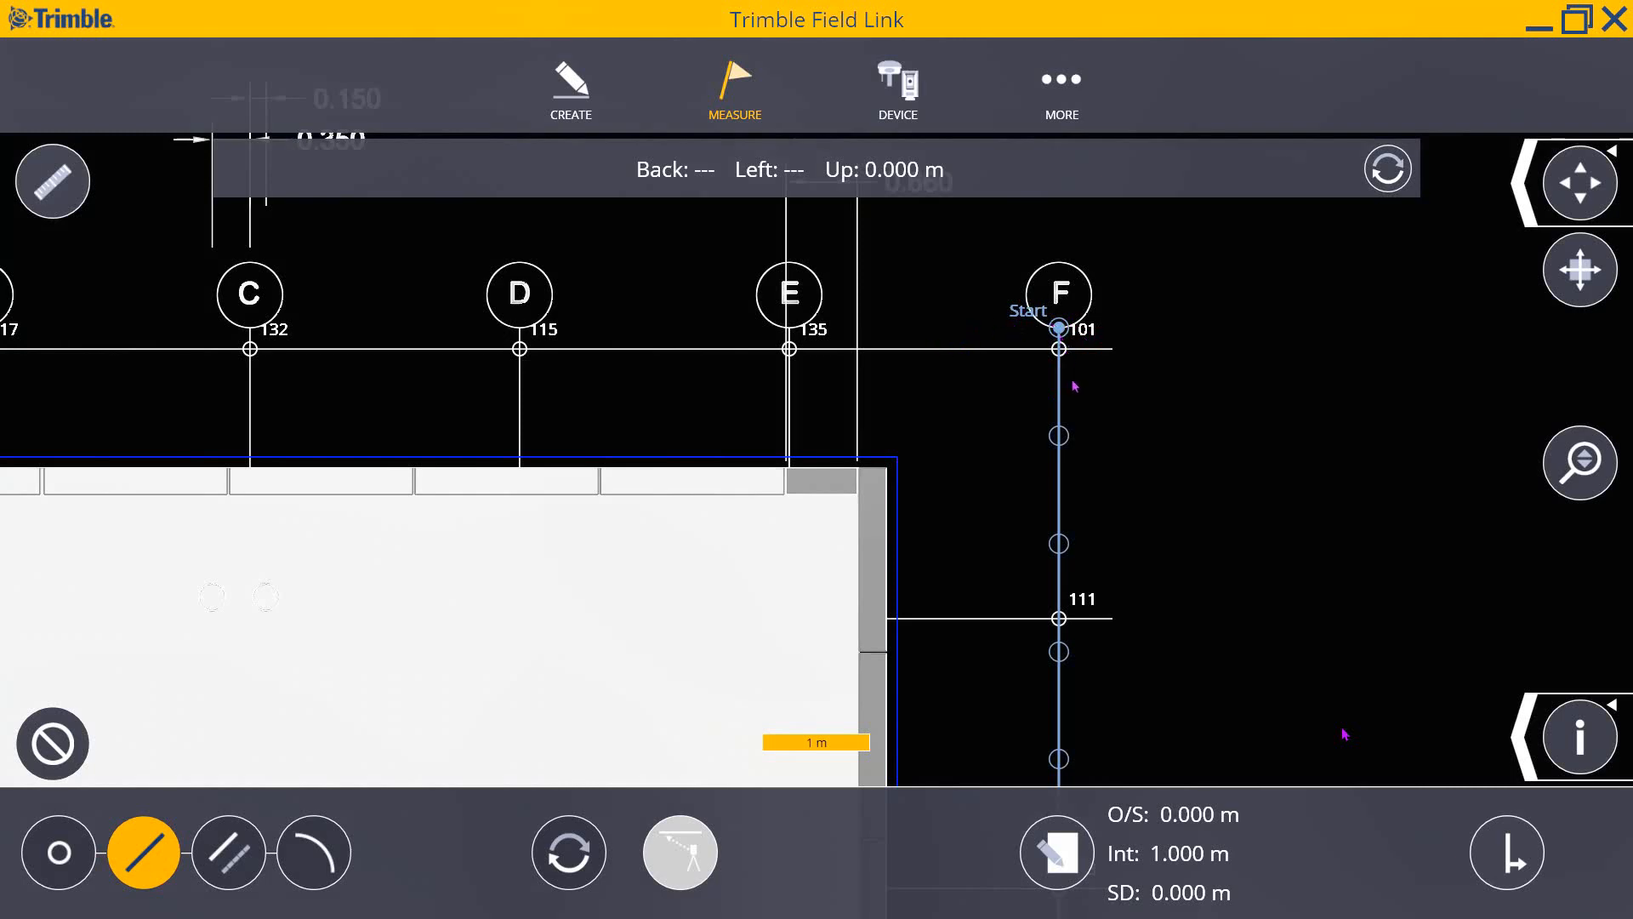
pyautogui.scroll(-1, 1061, 436)
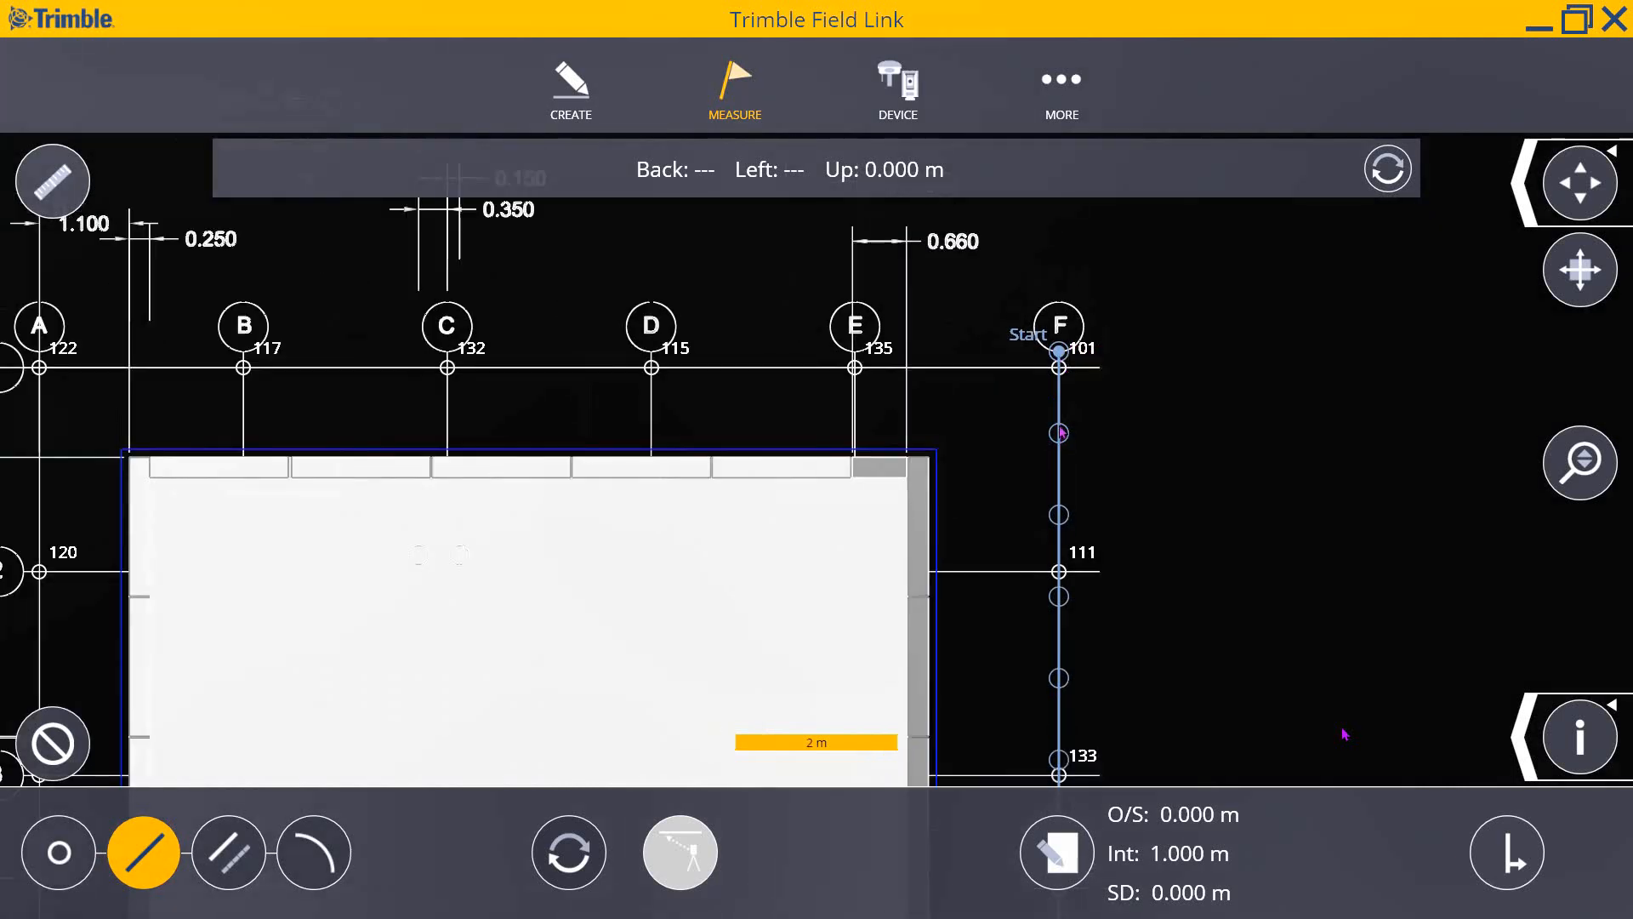
pyautogui.scroll(-1, 1062, 436)
# - Reopen the line layout settings, enter a 200 mm offset, and confirm
pyautogui.scroll(-1, 1054, 468)
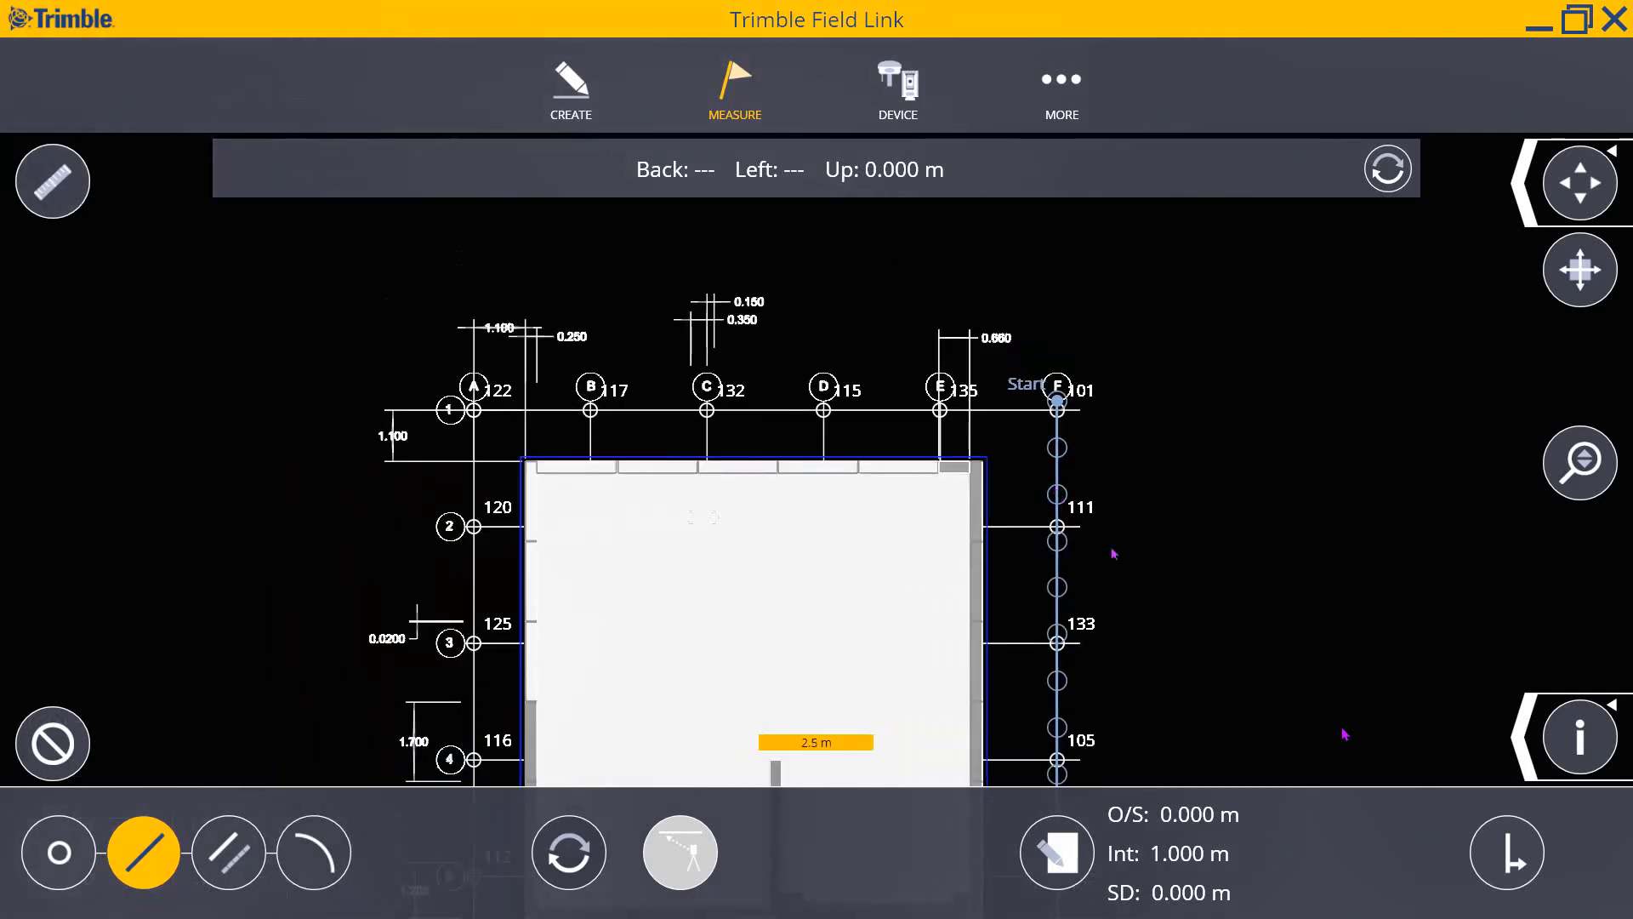
pyautogui.click(1063, 859)
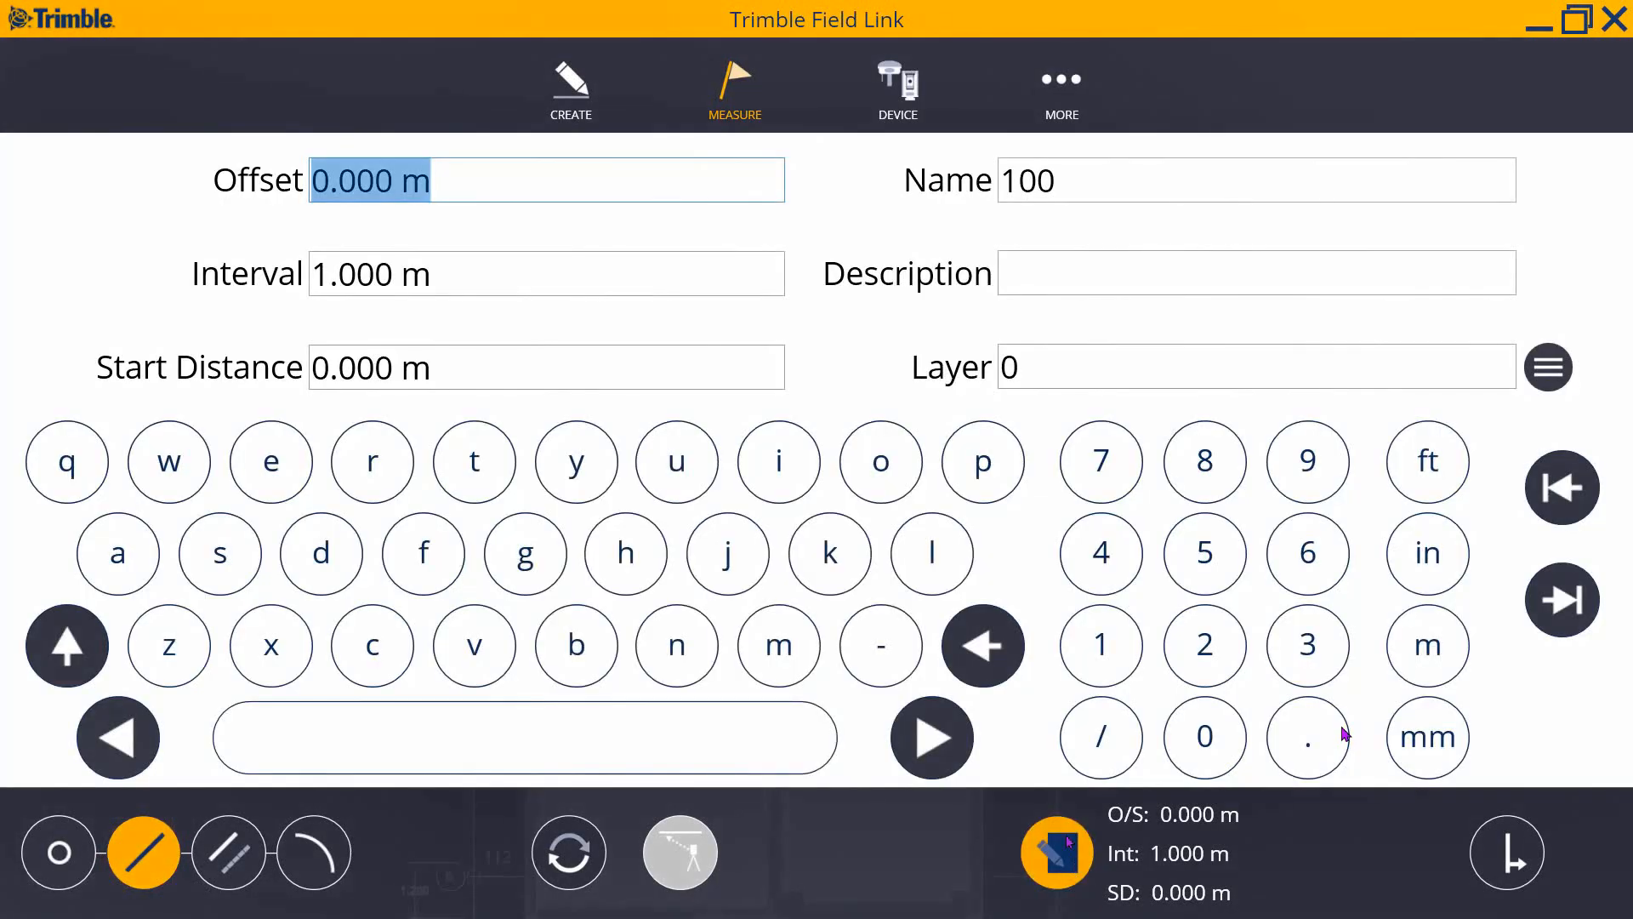
pyautogui.click(1204, 651)
pyautogui.click(1204, 736)
pyautogui.click(1204, 735)
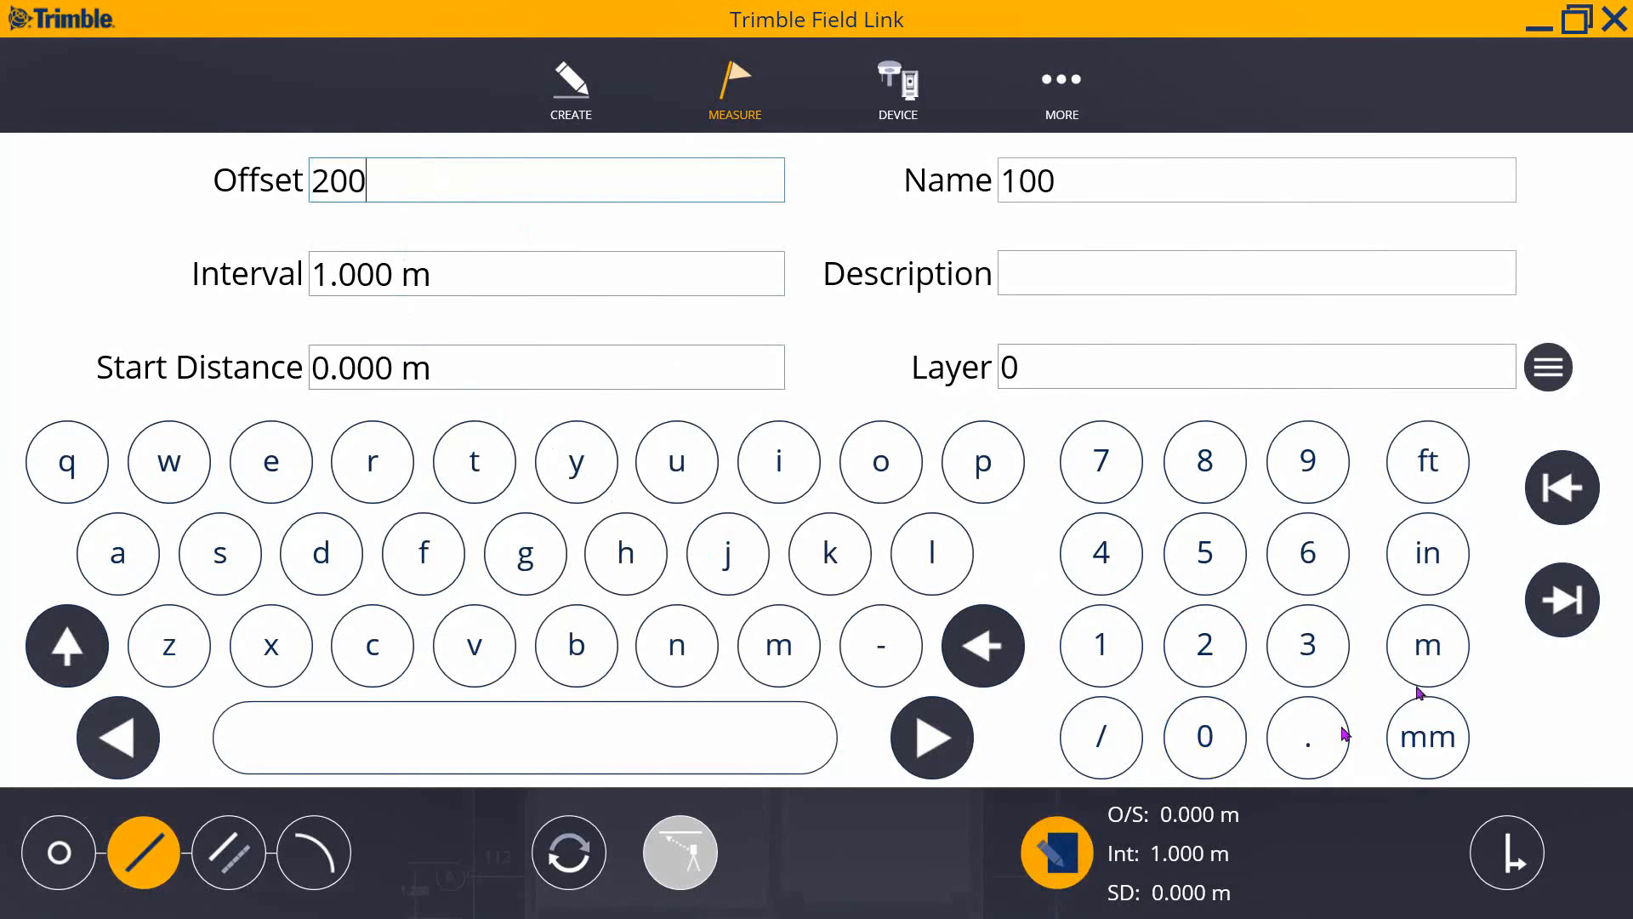
pyautogui.click(1427, 740)
pyautogui.click(1056, 852)
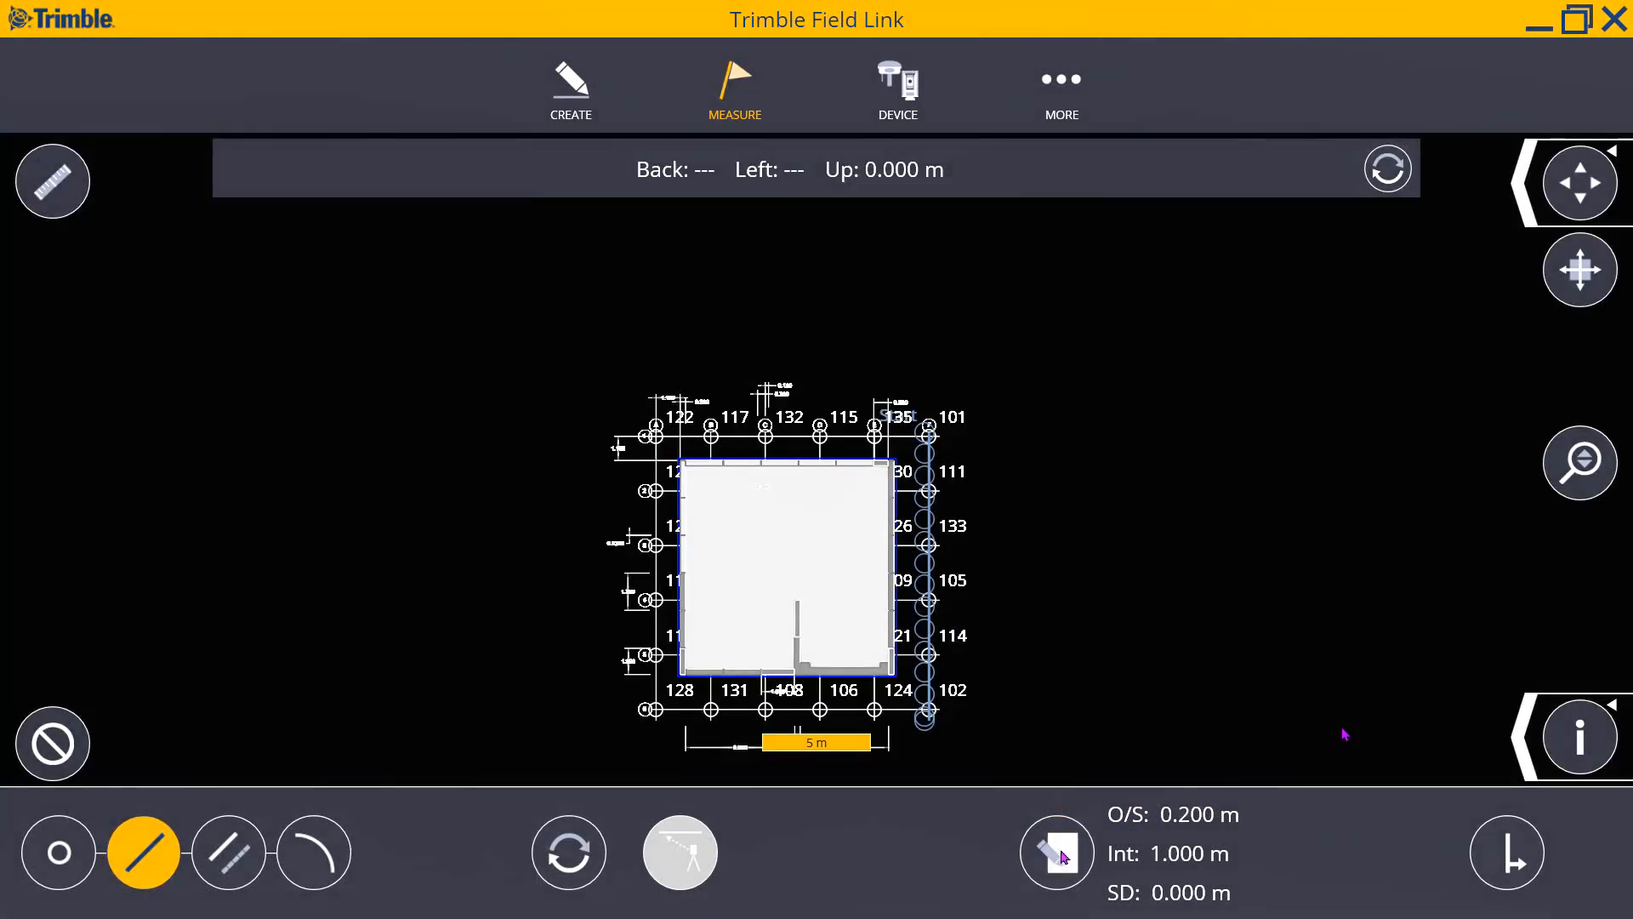
# - Fit the whole floor plan and grid back into view
pyautogui.scroll(2, 910, 561)
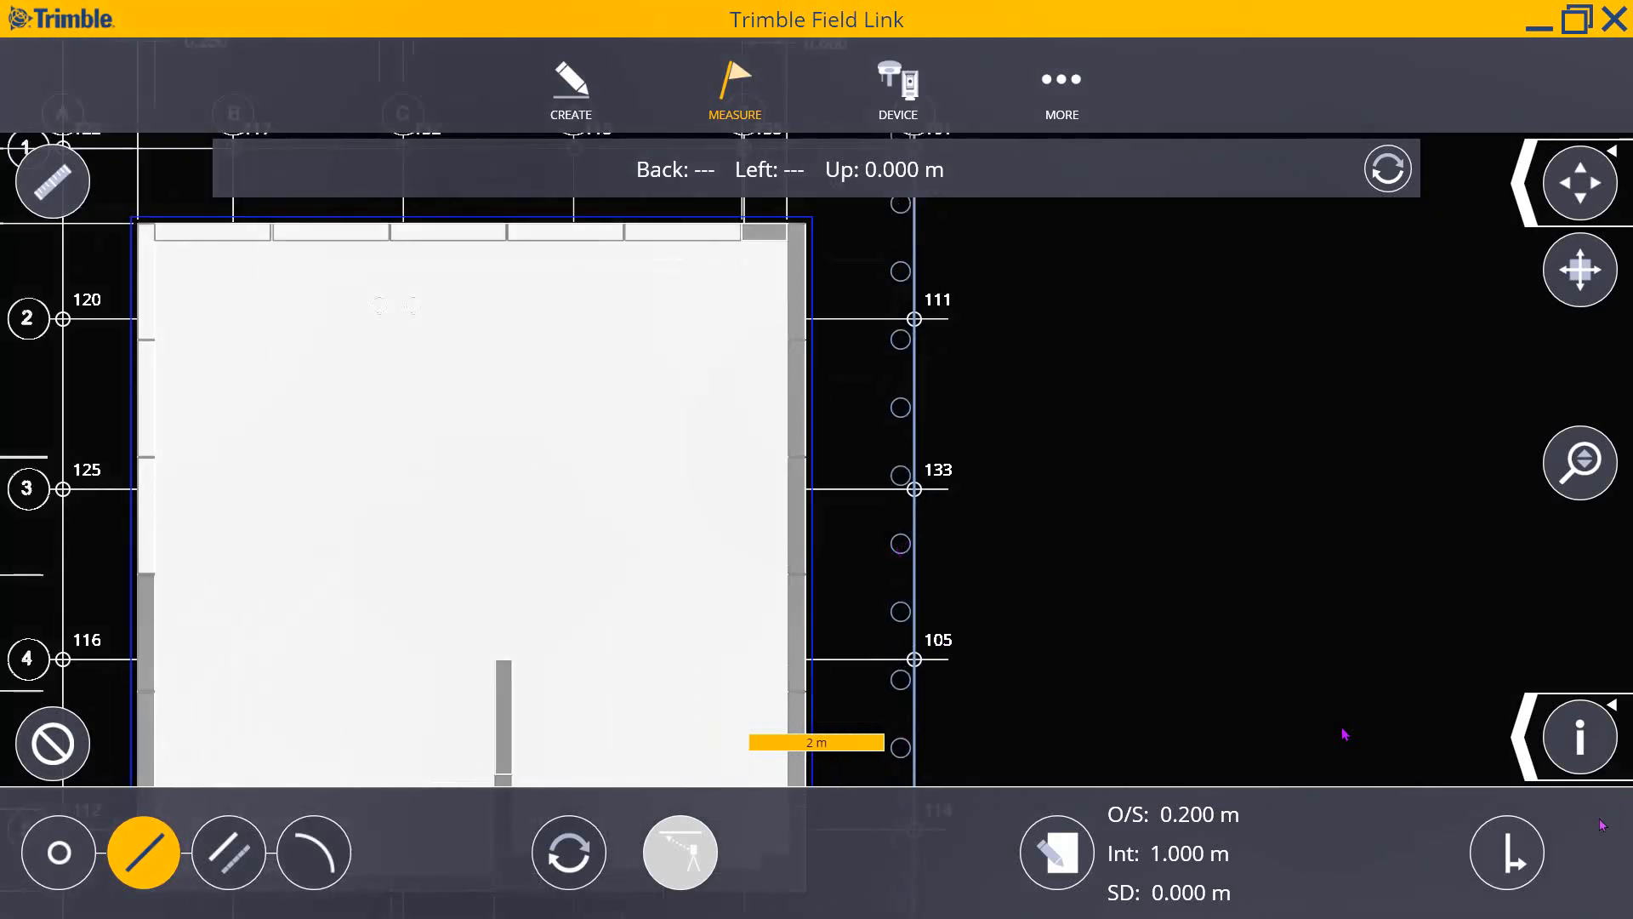
pyautogui.click(1512, 861)
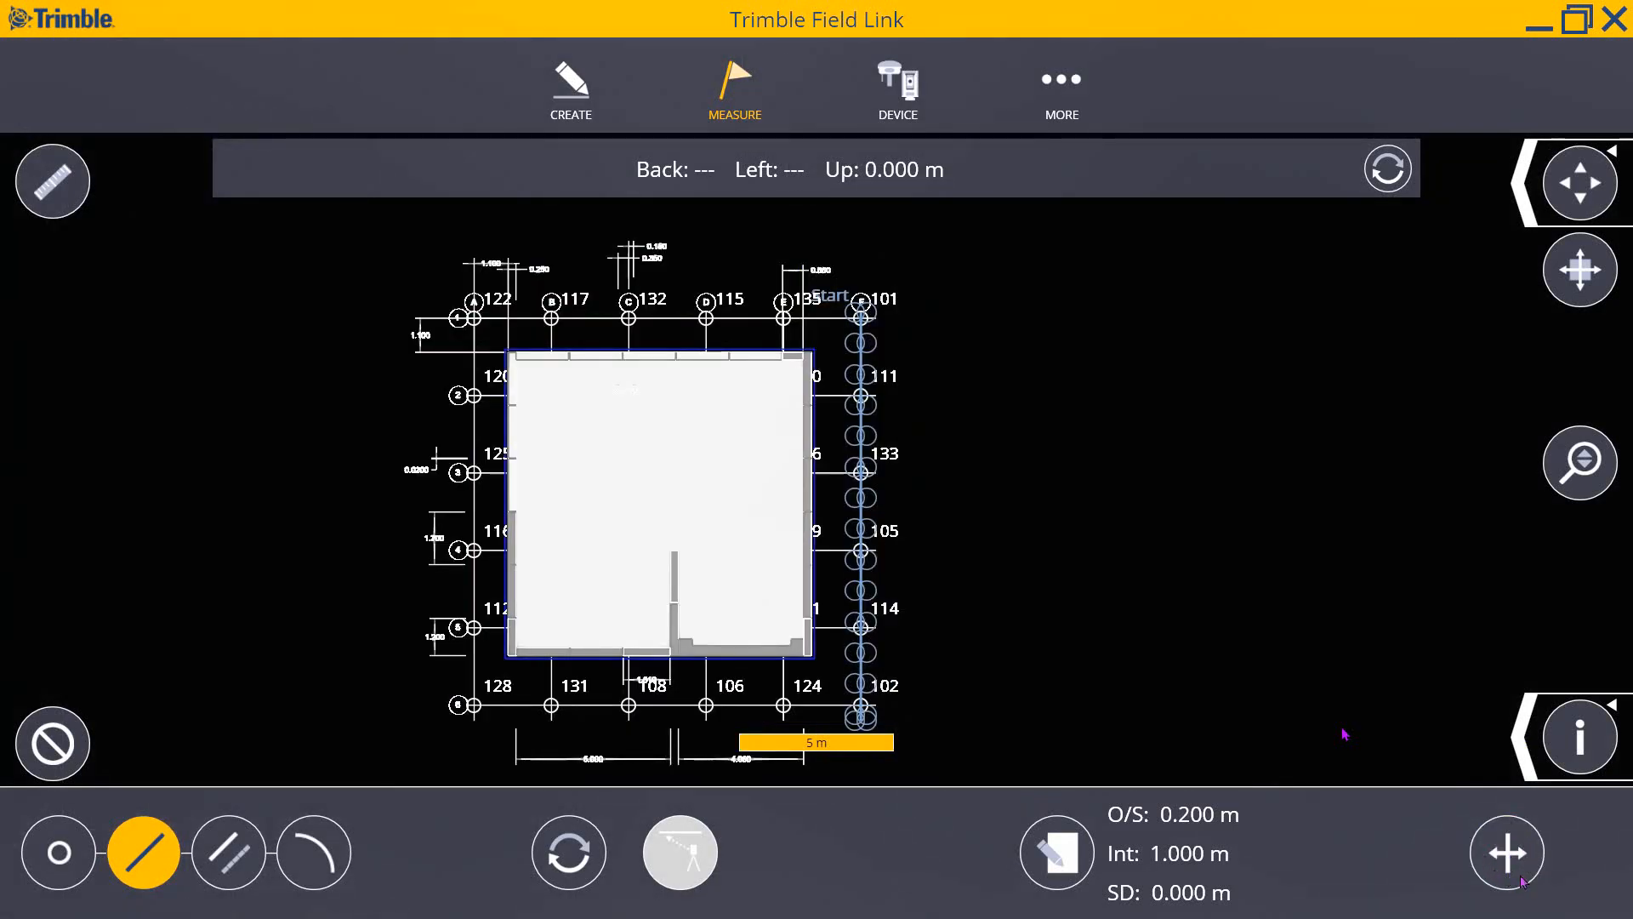
pyautogui.scroll(2, 885, 578)
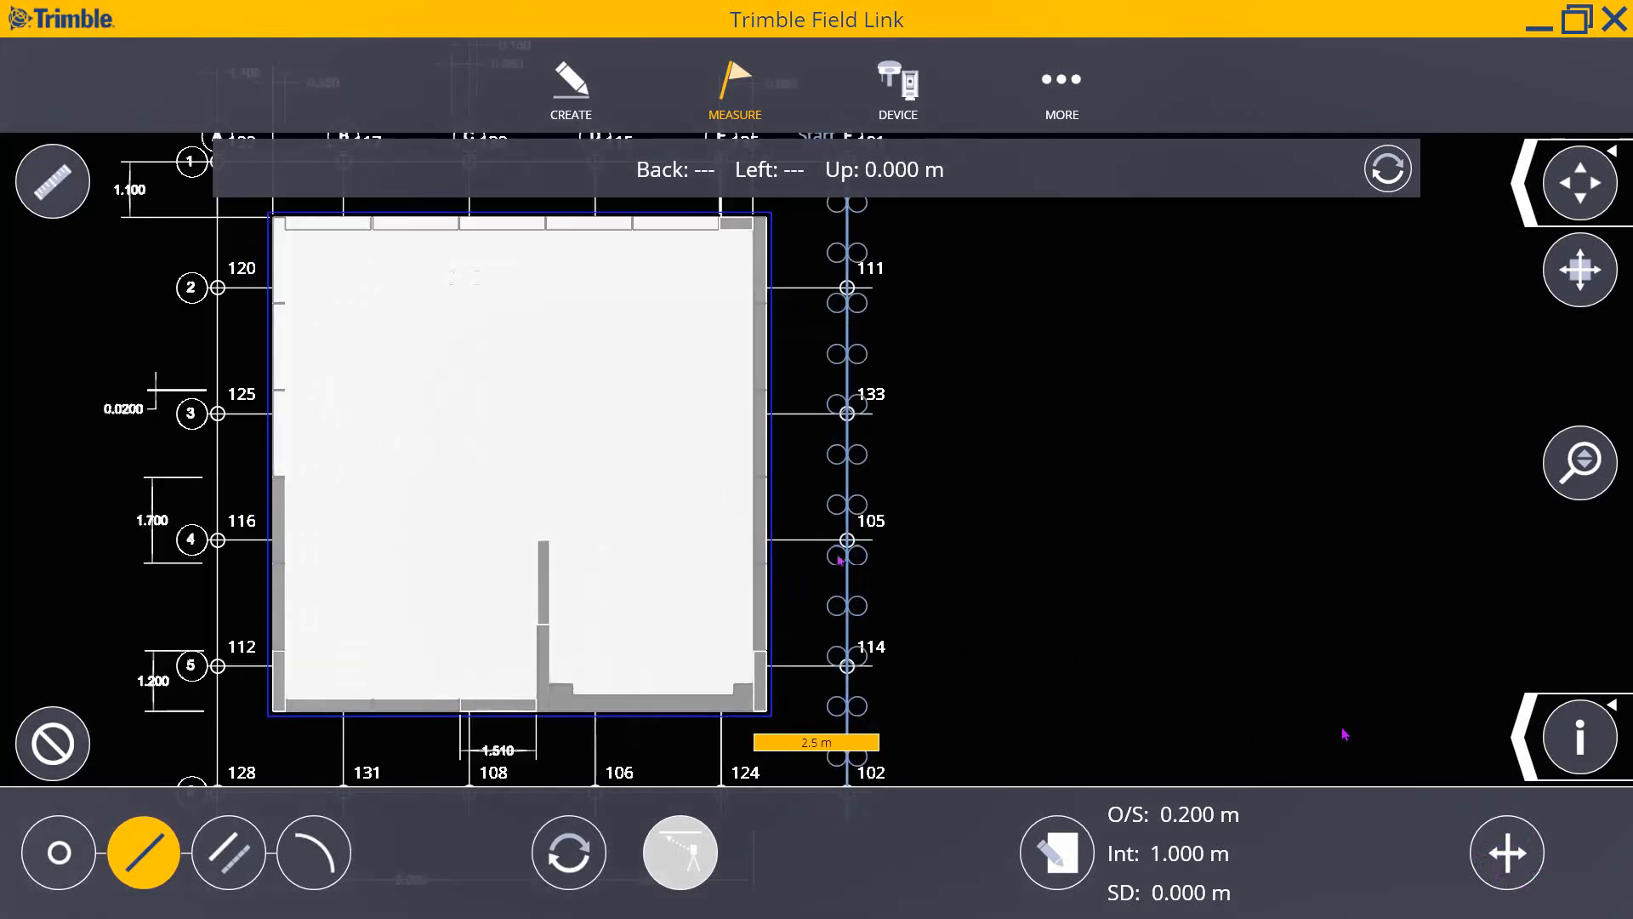
pyautogui.click(1538, 866)
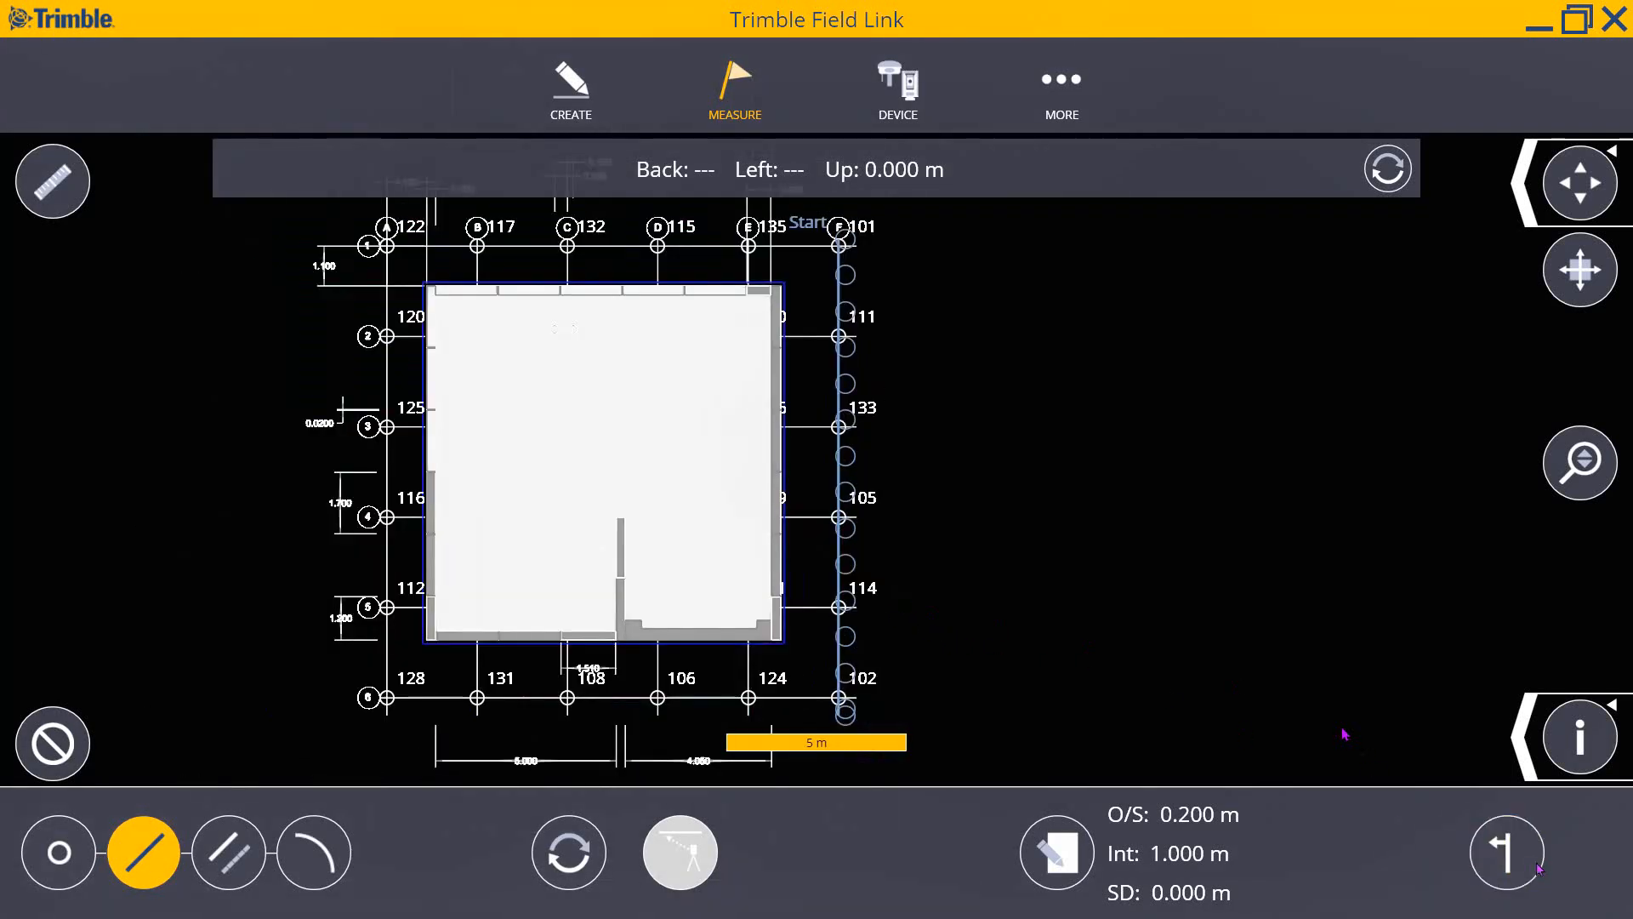
pyautogui.scroll(2, 881, 557)
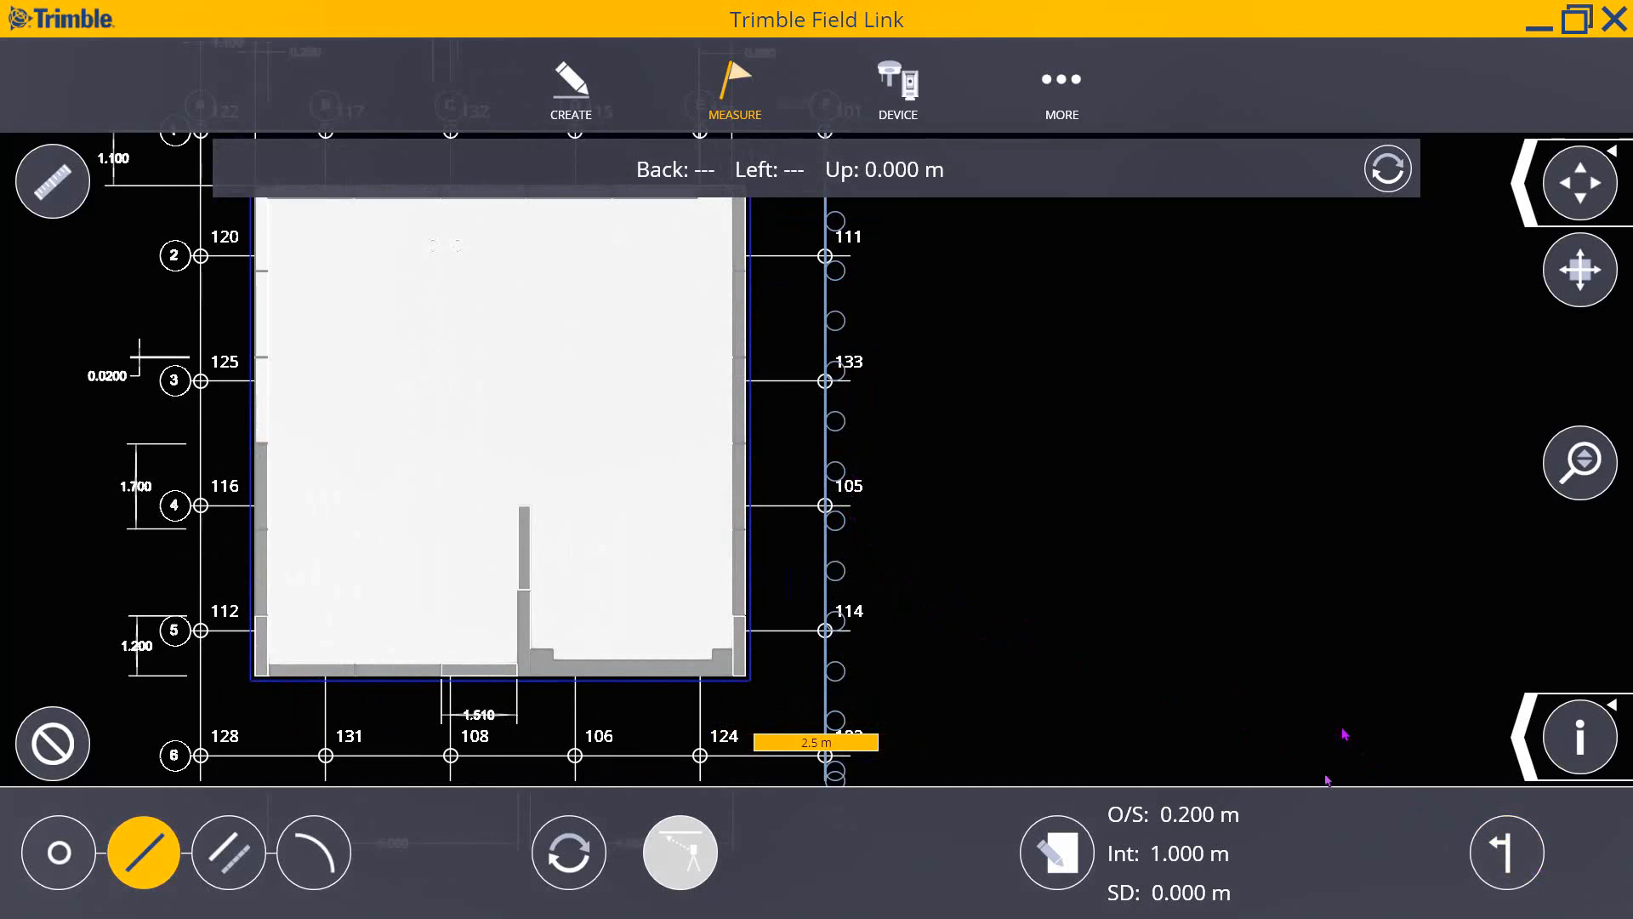
pyautogui.click(1506, 855)
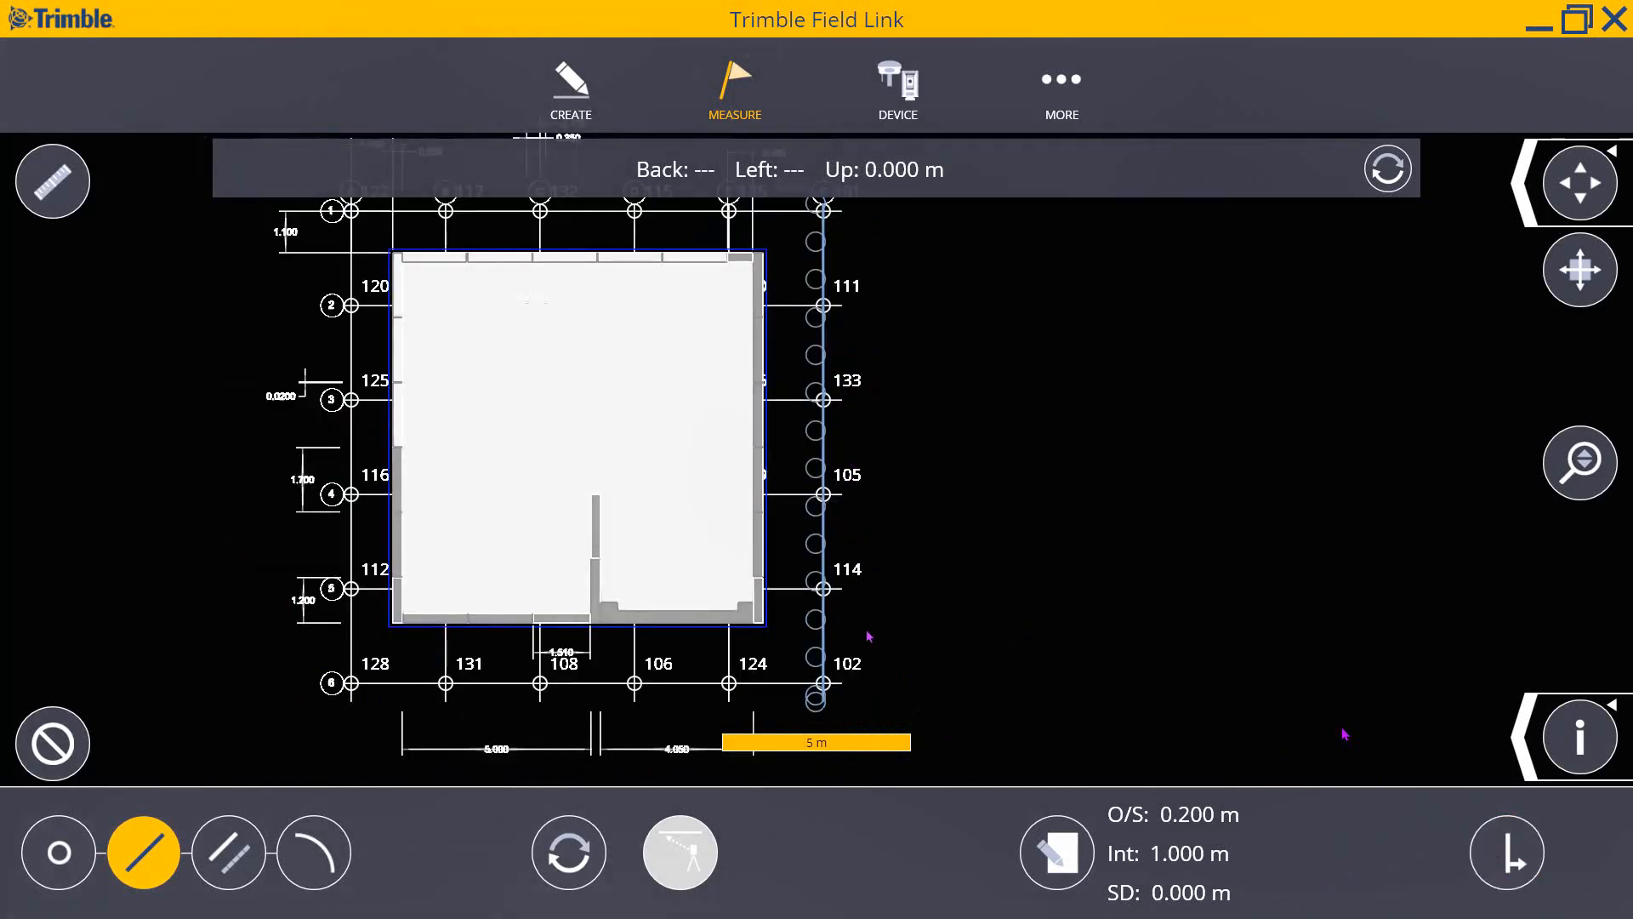
# - Zoom around the grid and switch the layout tool from line to arc
pyautogui.scroll(4, 861, 631)
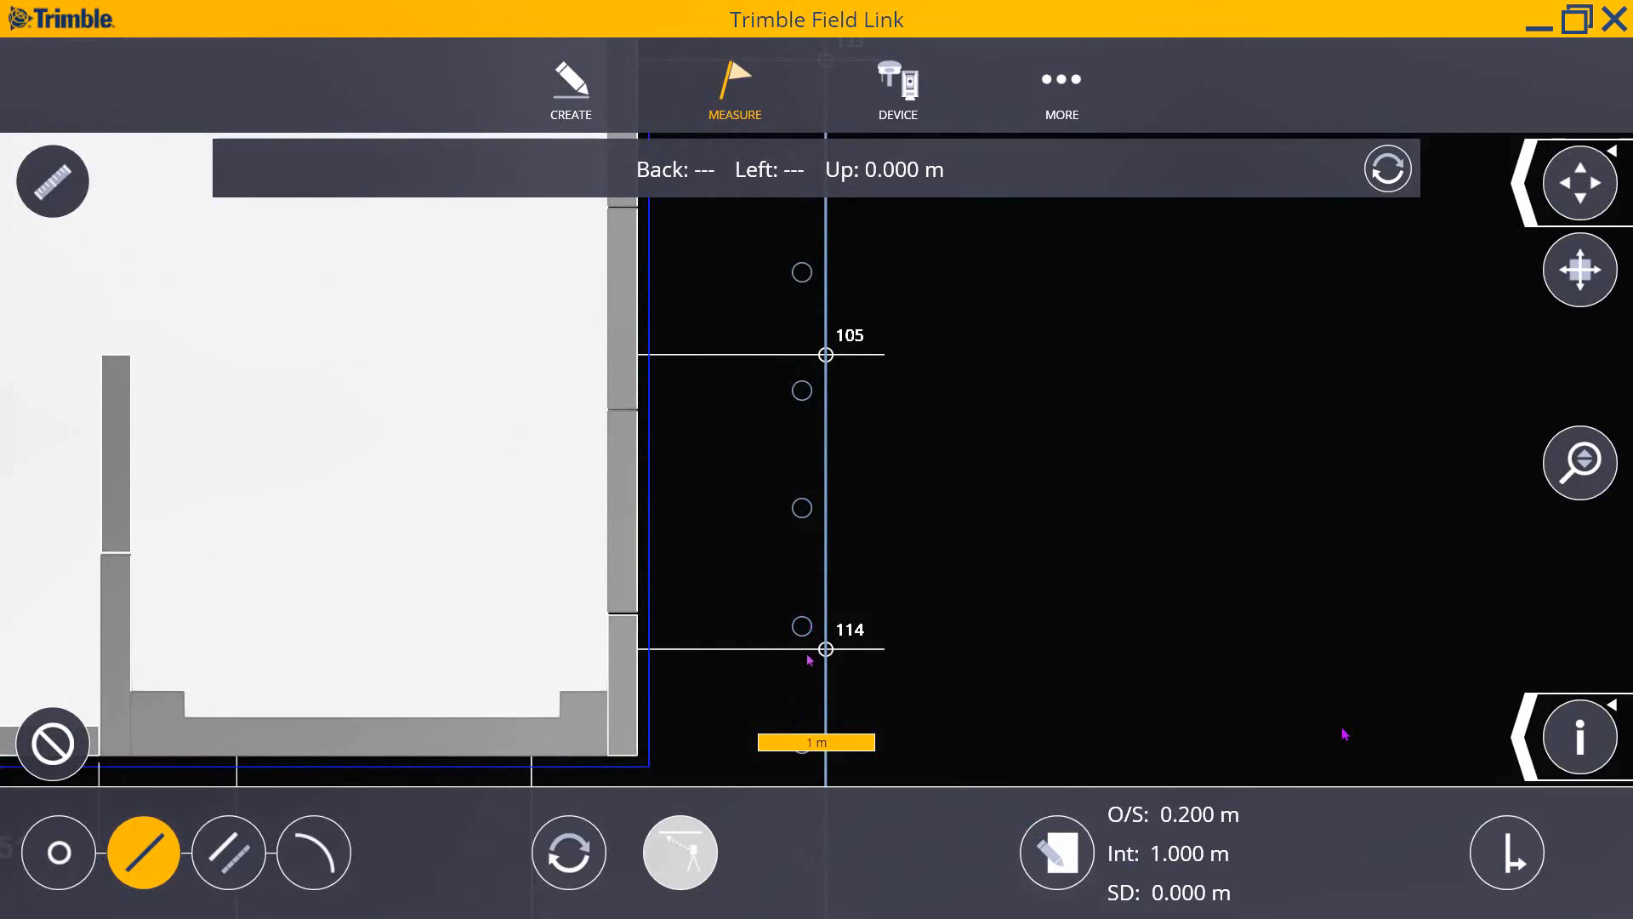
pyautogui.scroll(-2, 819, 648)
pyautogui.scroll(-2, 819, 735)
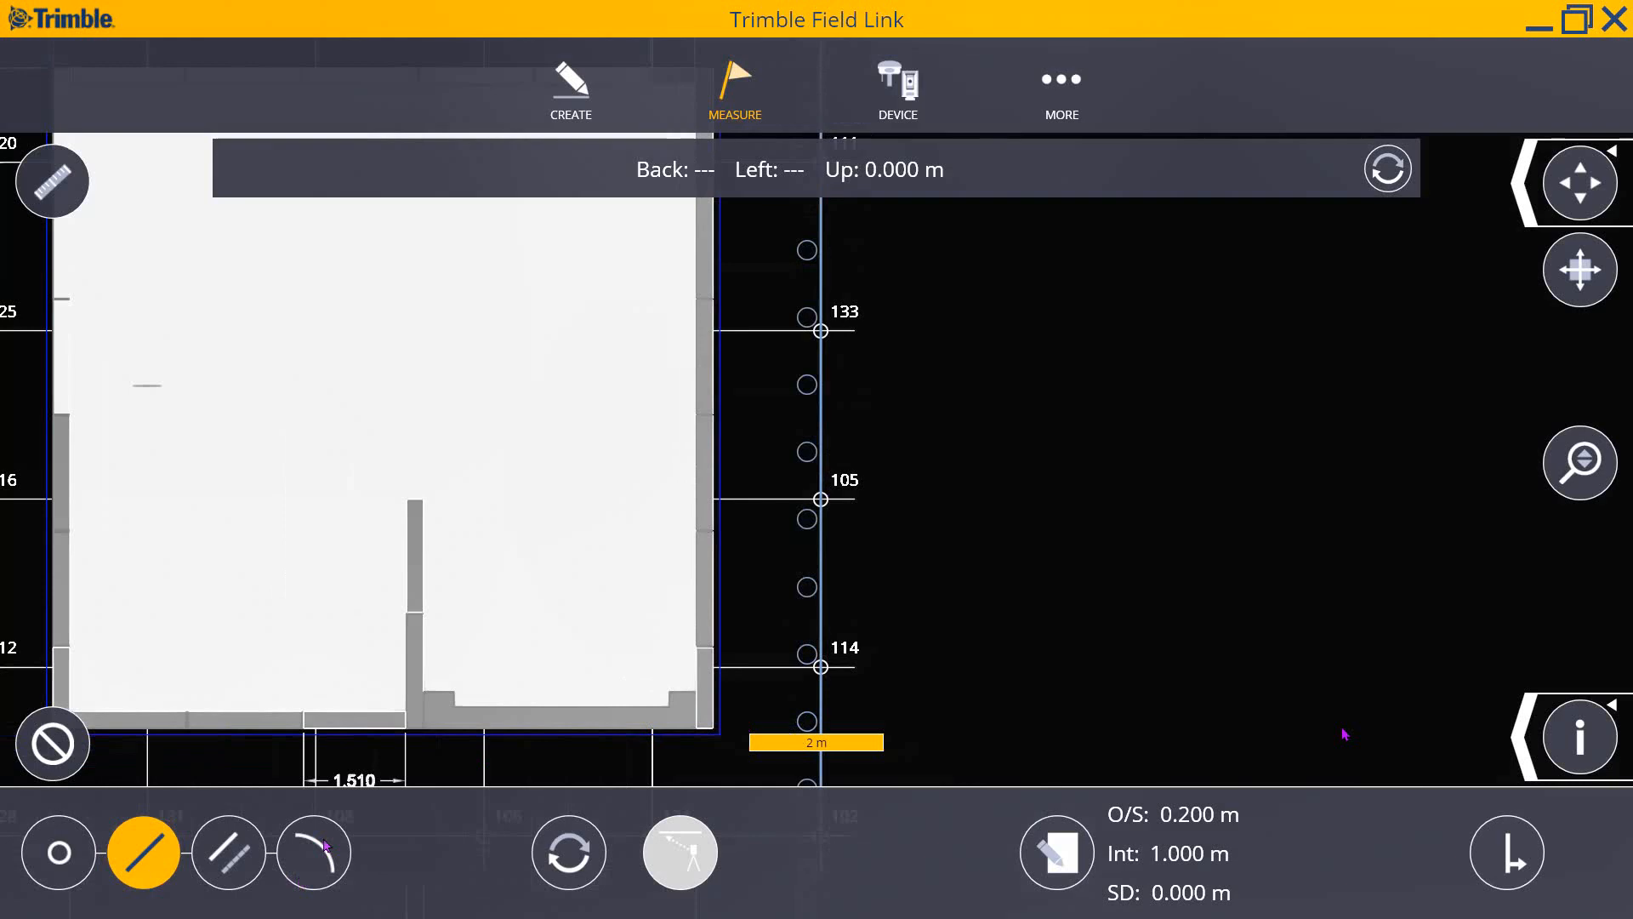
pyautogui.scroll(-3, 987, 612)
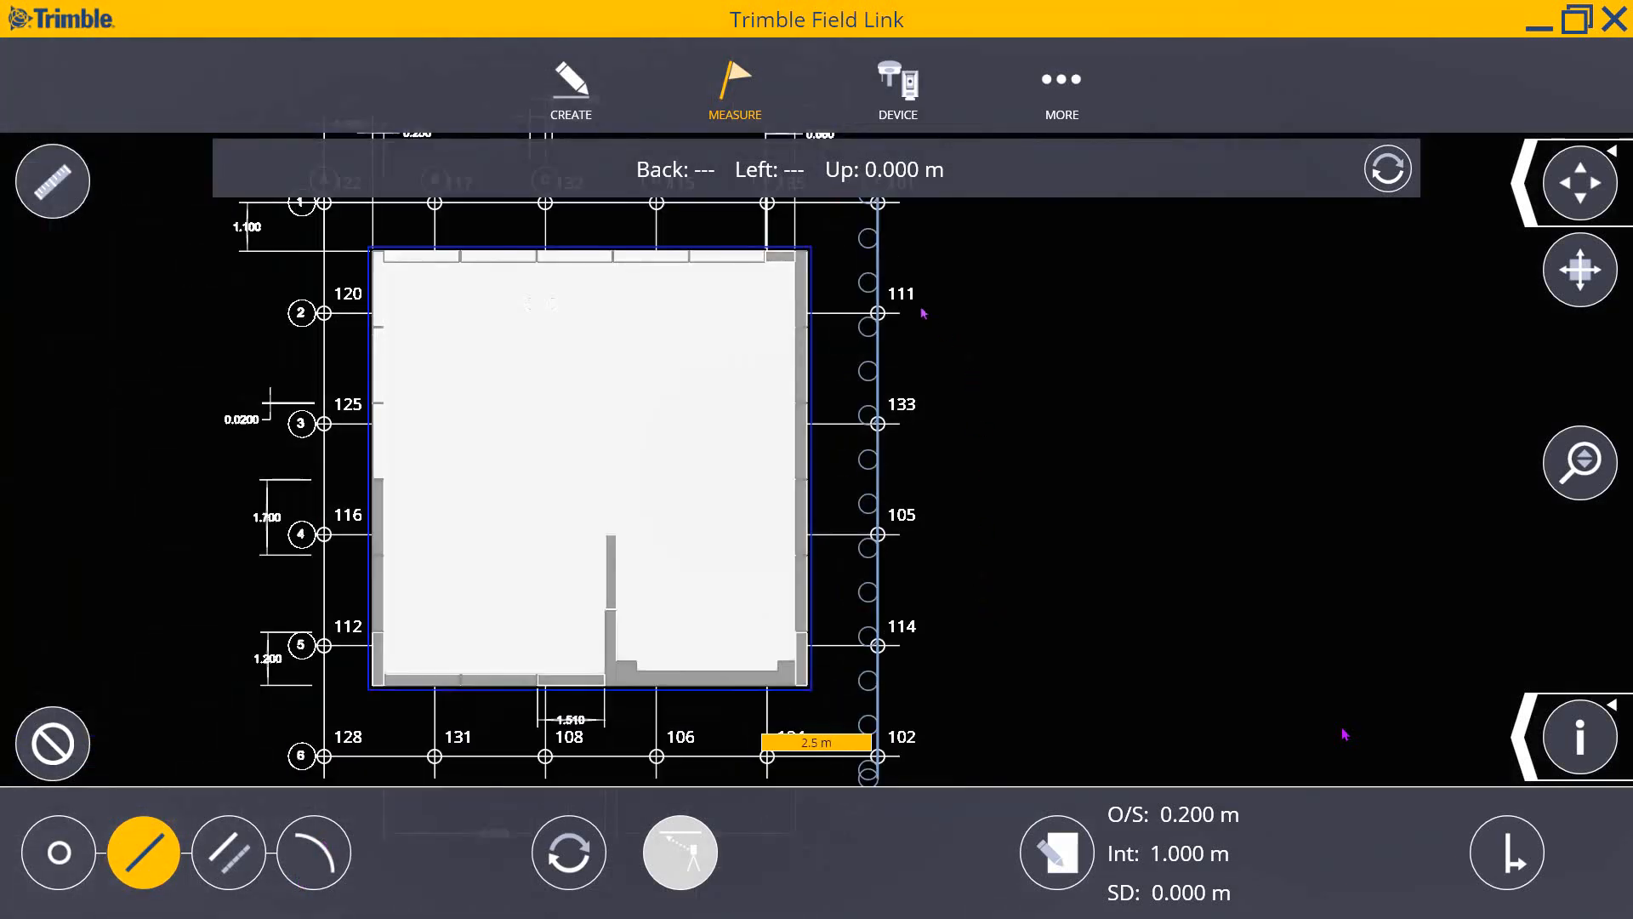
pyautogui.scroll(-2, 909, 358)
pyautogui.scroll(2, 892, 252)
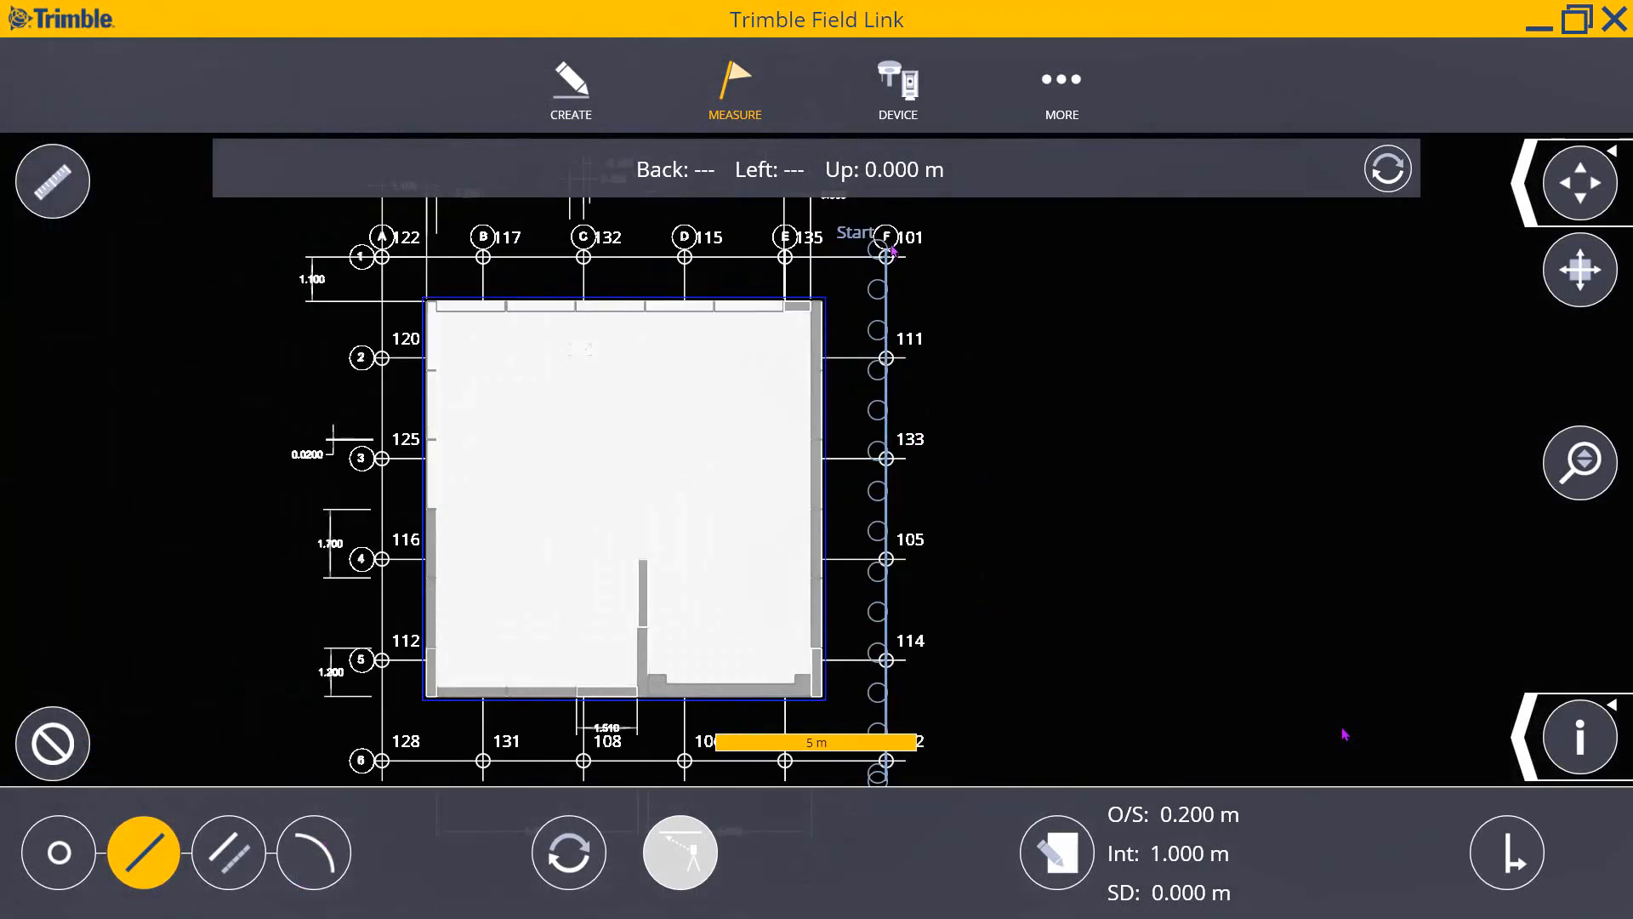
pyautogui.scroll(-3, 894, 317)
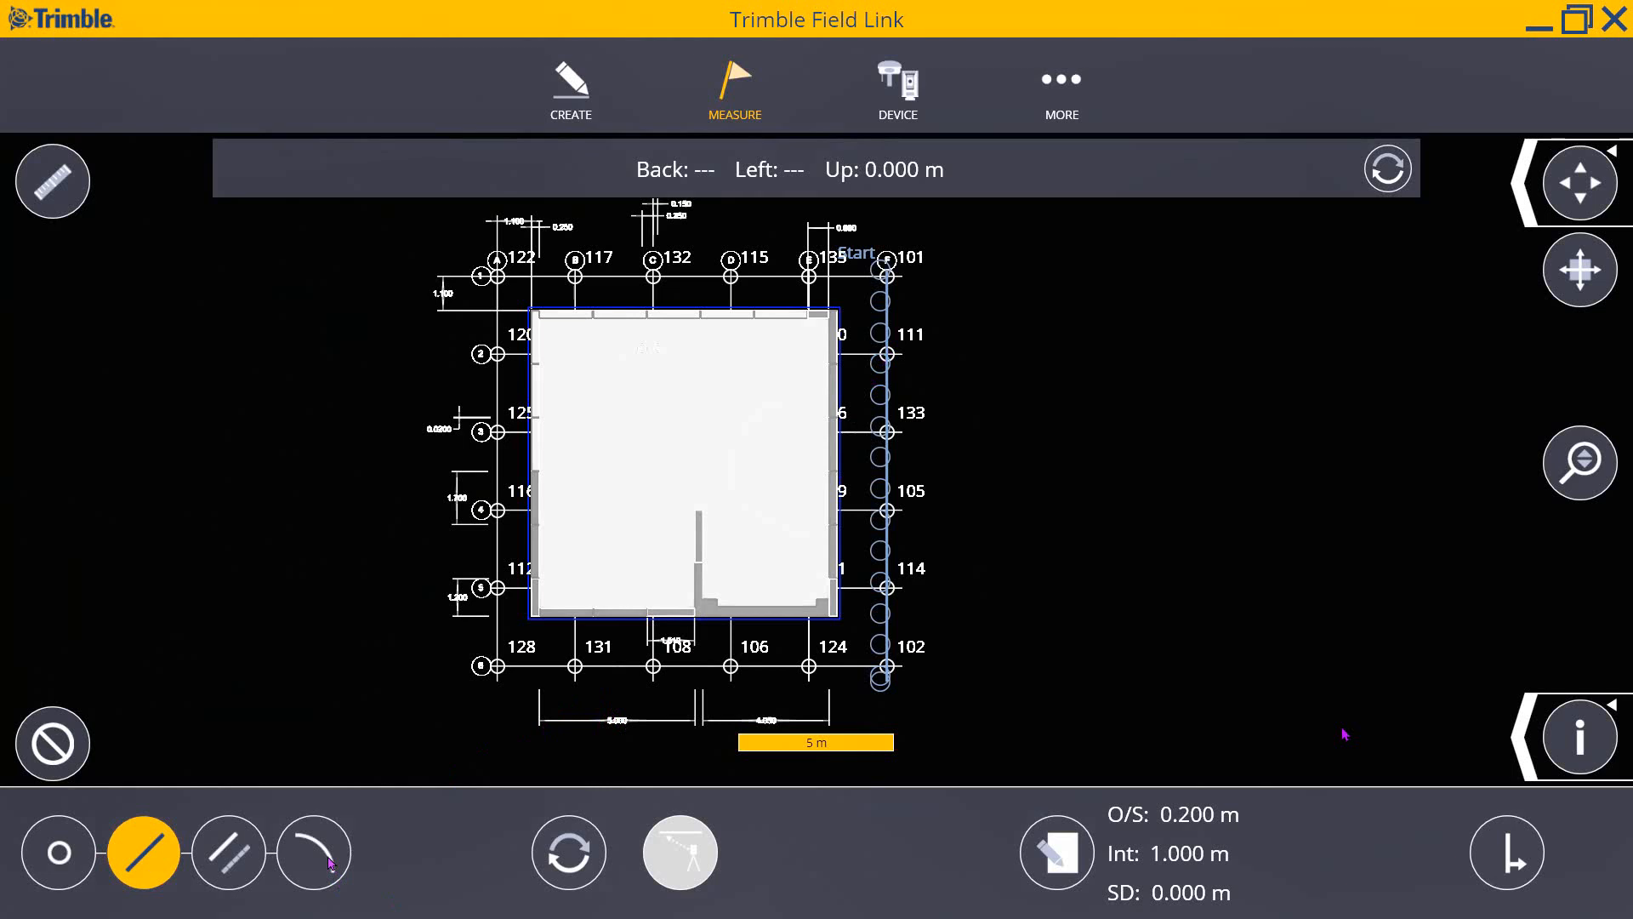
pyautogui.click(330, 861)
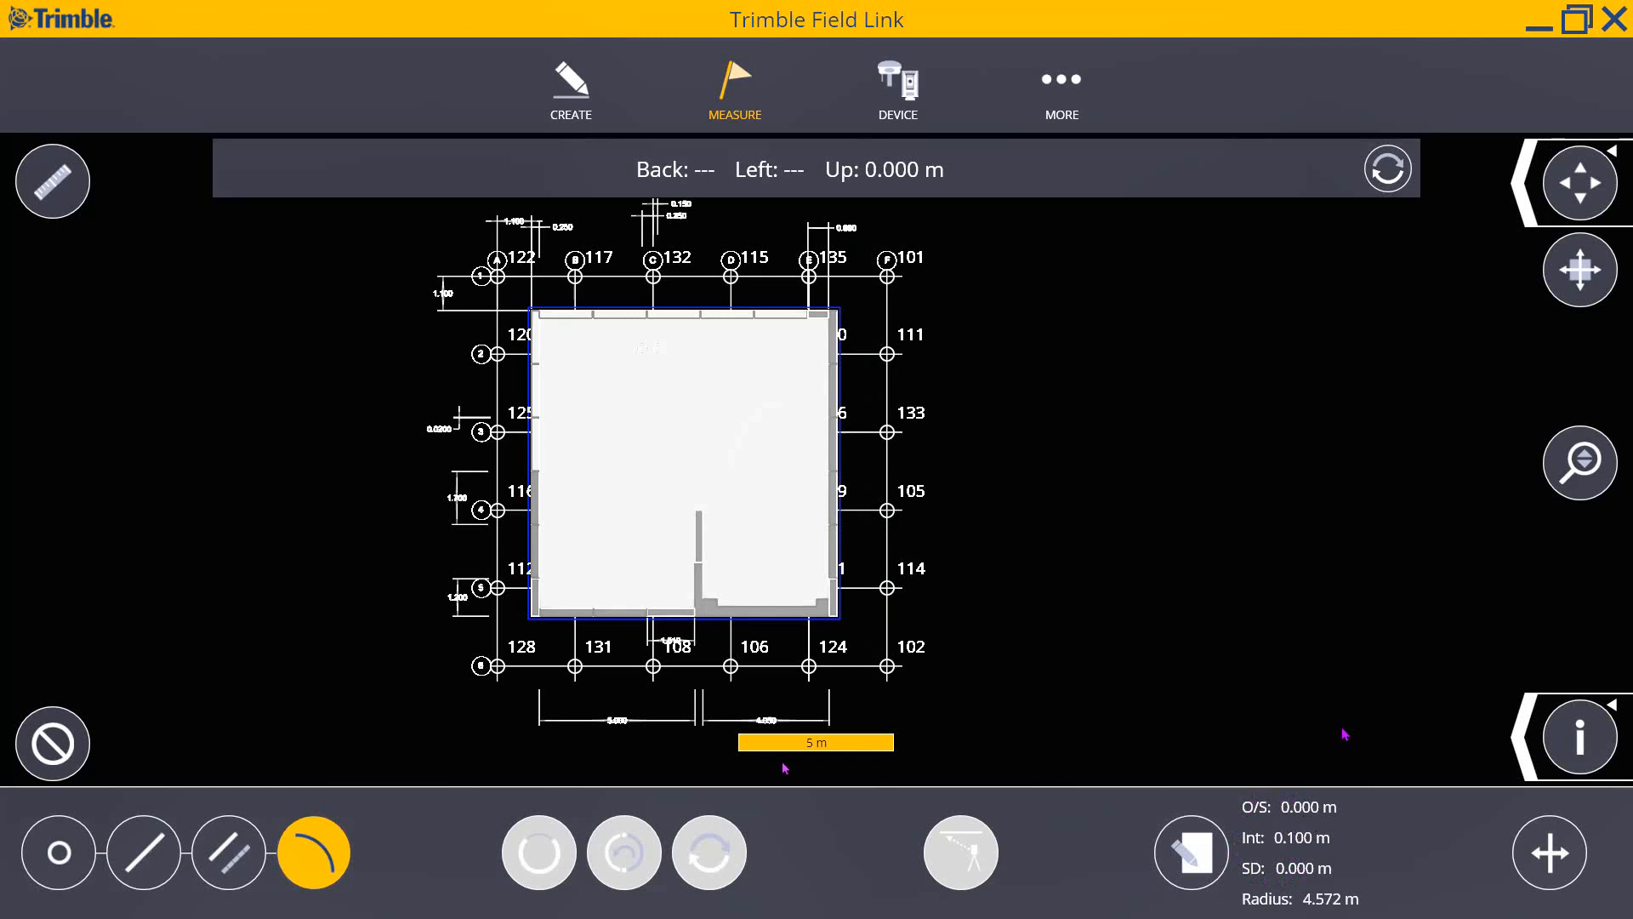
pyautogui.scroll(2, 438, 596)
pyautogui.scroll(4, 438, 595)
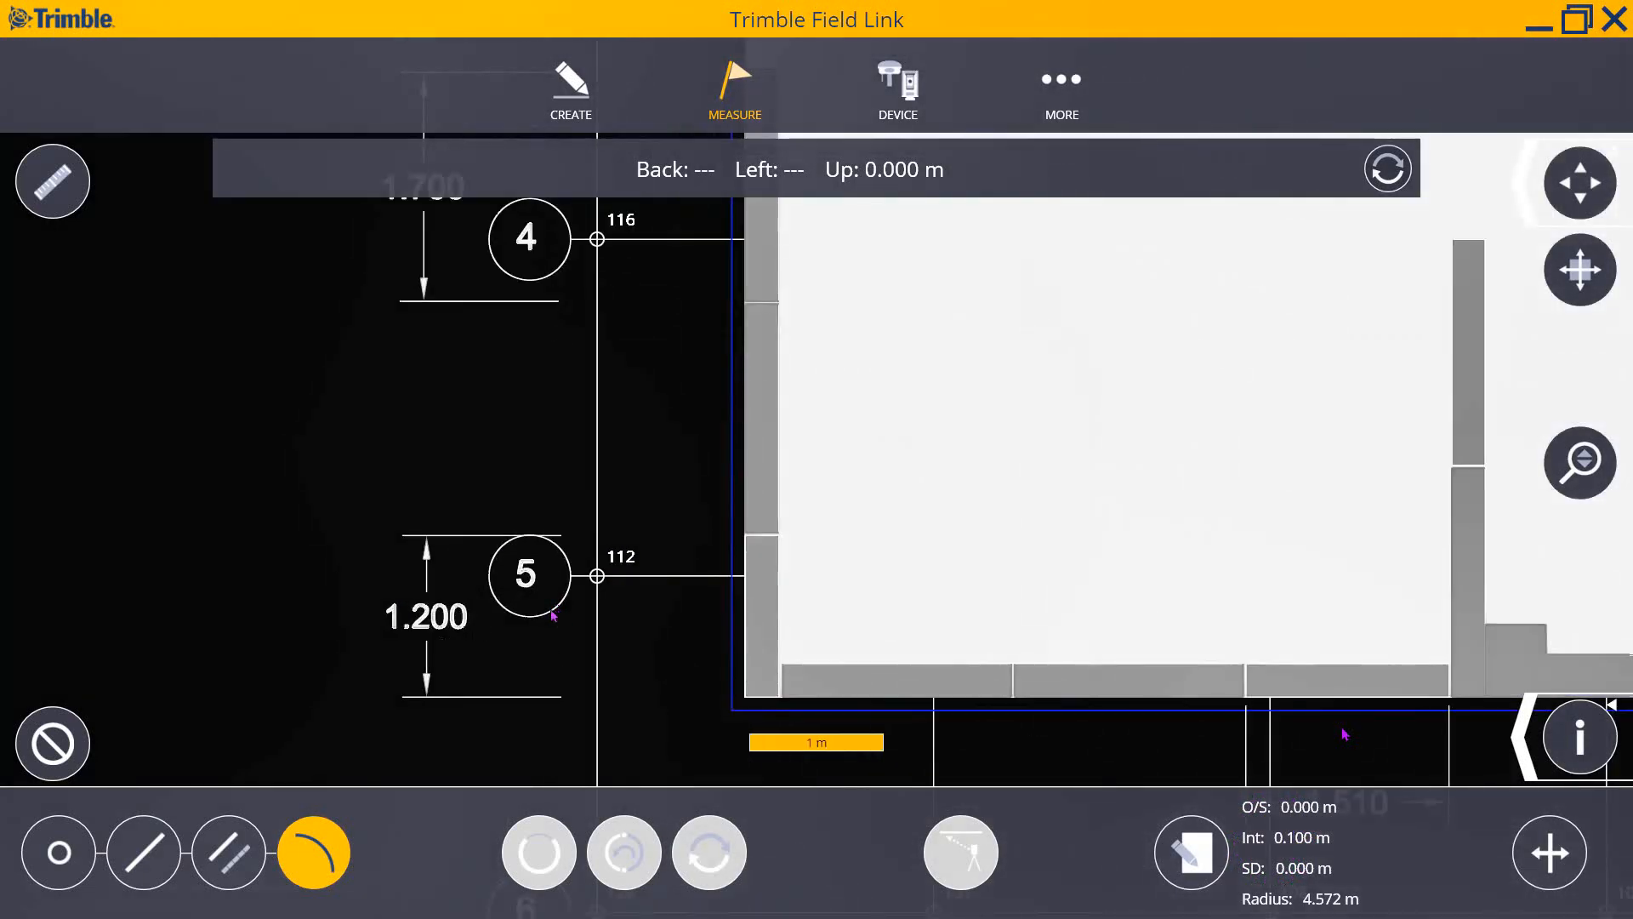
pyautogui.click(552, 618)
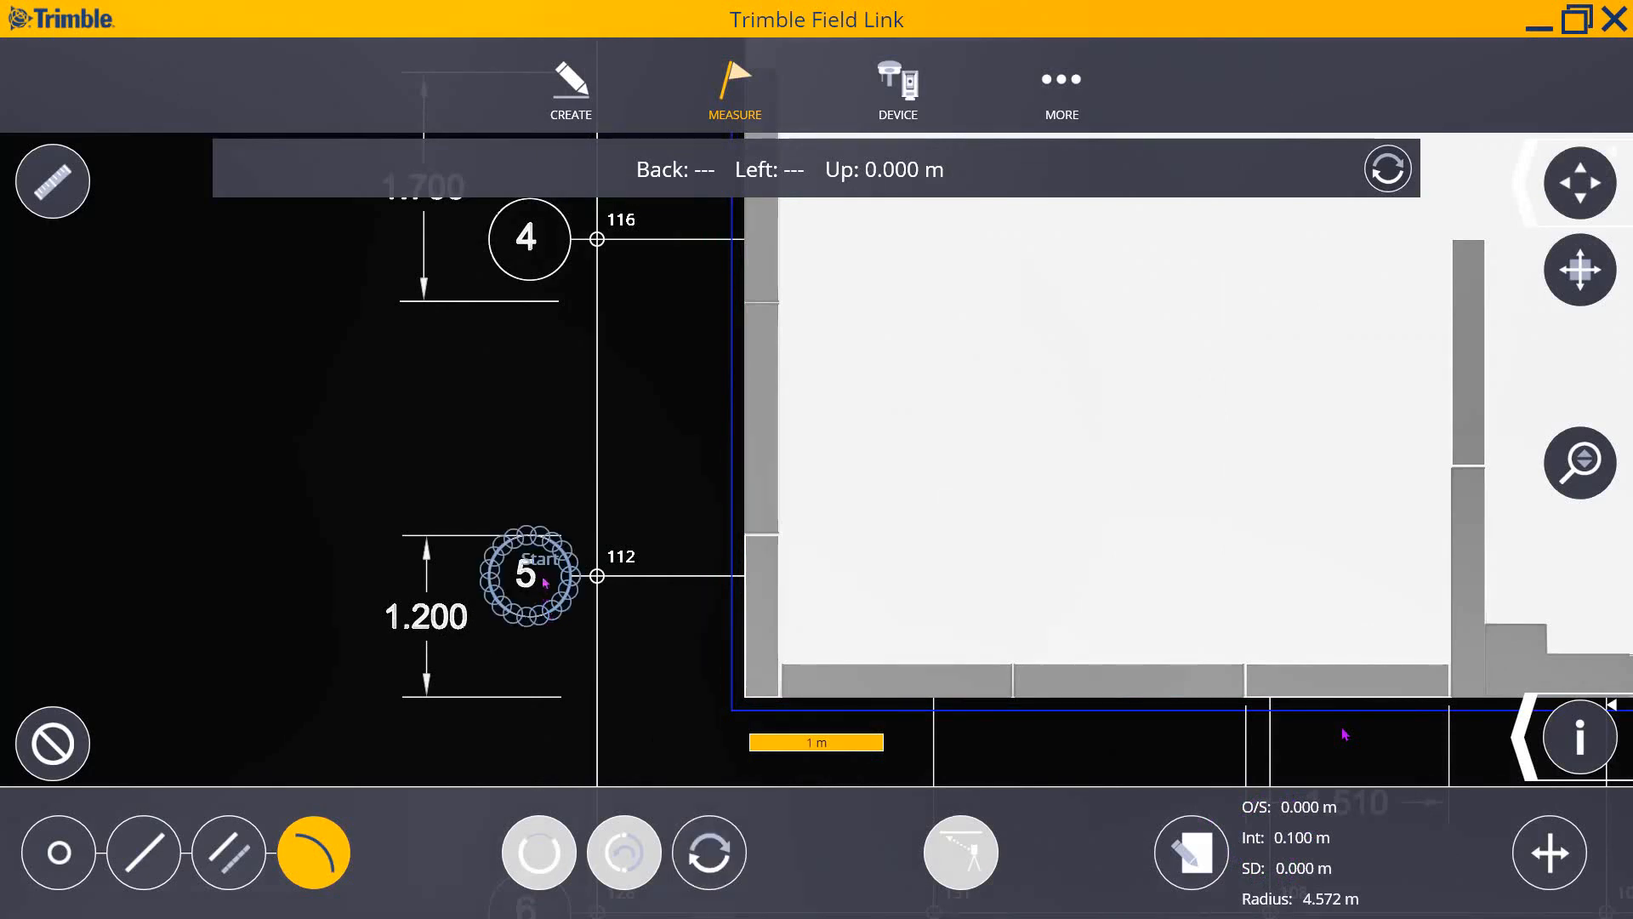
pyautogui.scroll(1, 534, 564)
pyautogui.scroll(1, 536, 564)
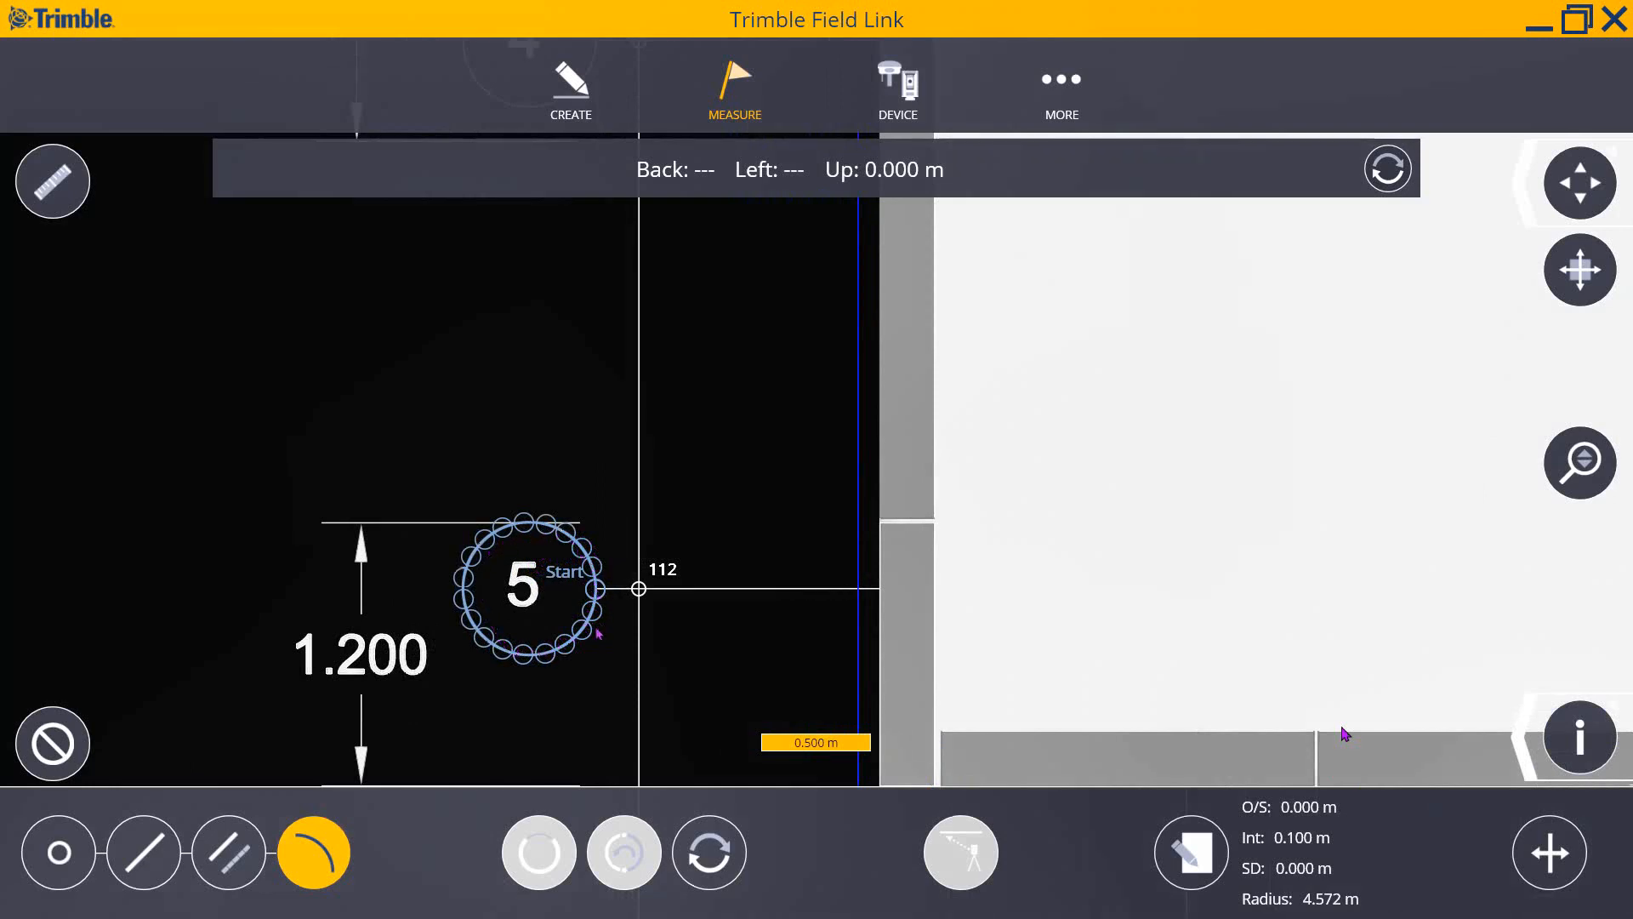
pyautogui.scroll(1, 595, 568)
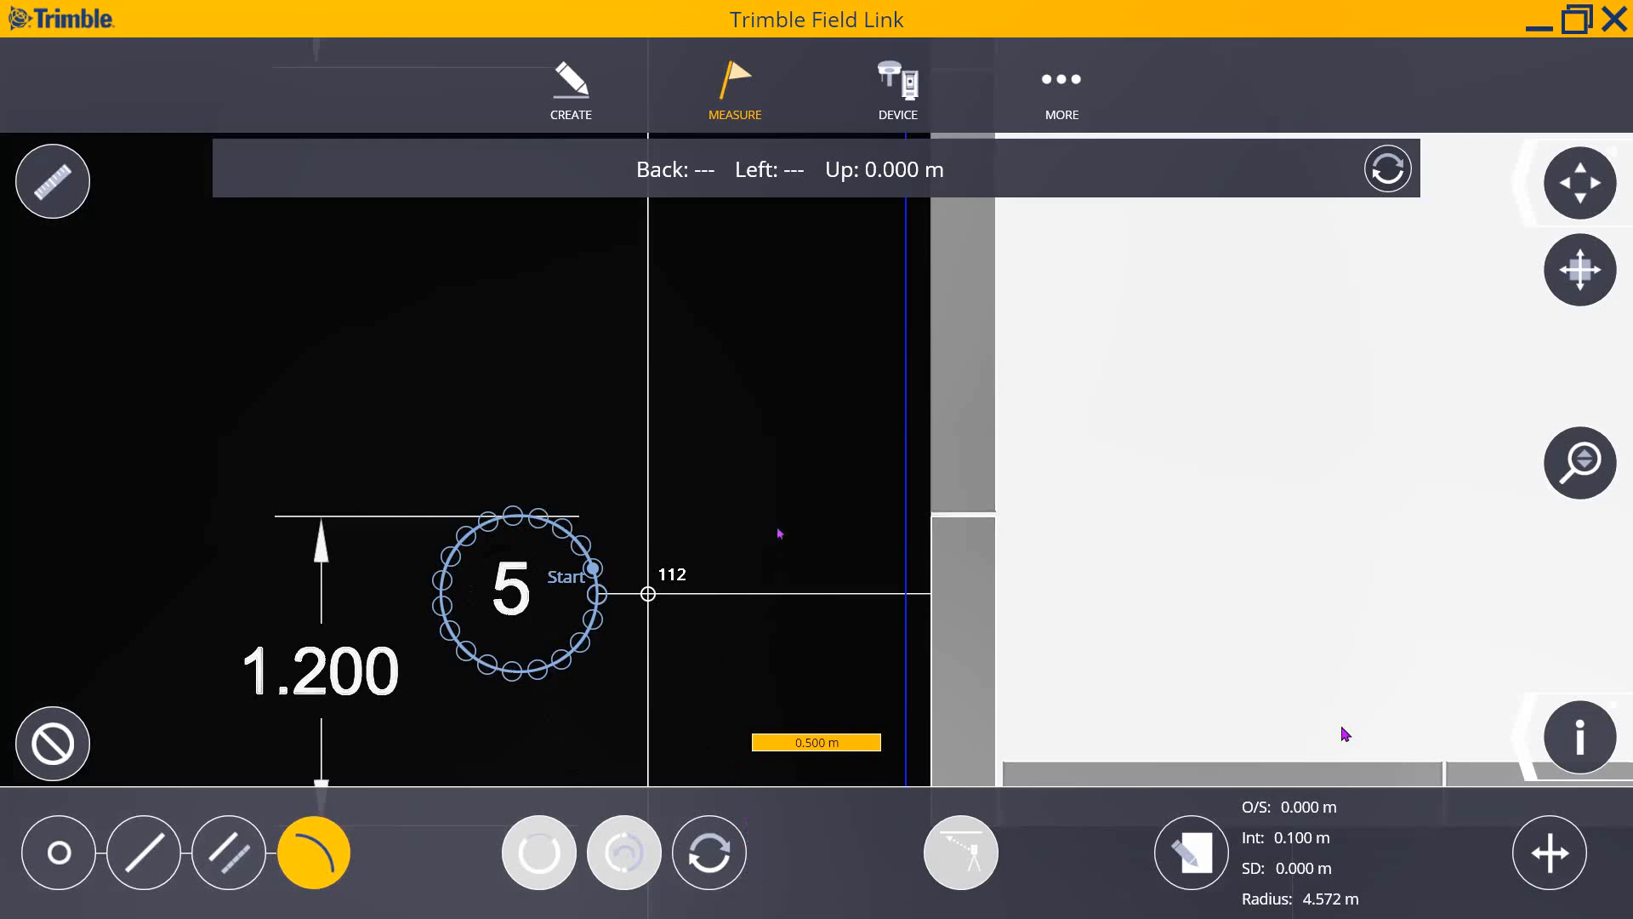
pyautogui.scroll(-5, 774, 534)
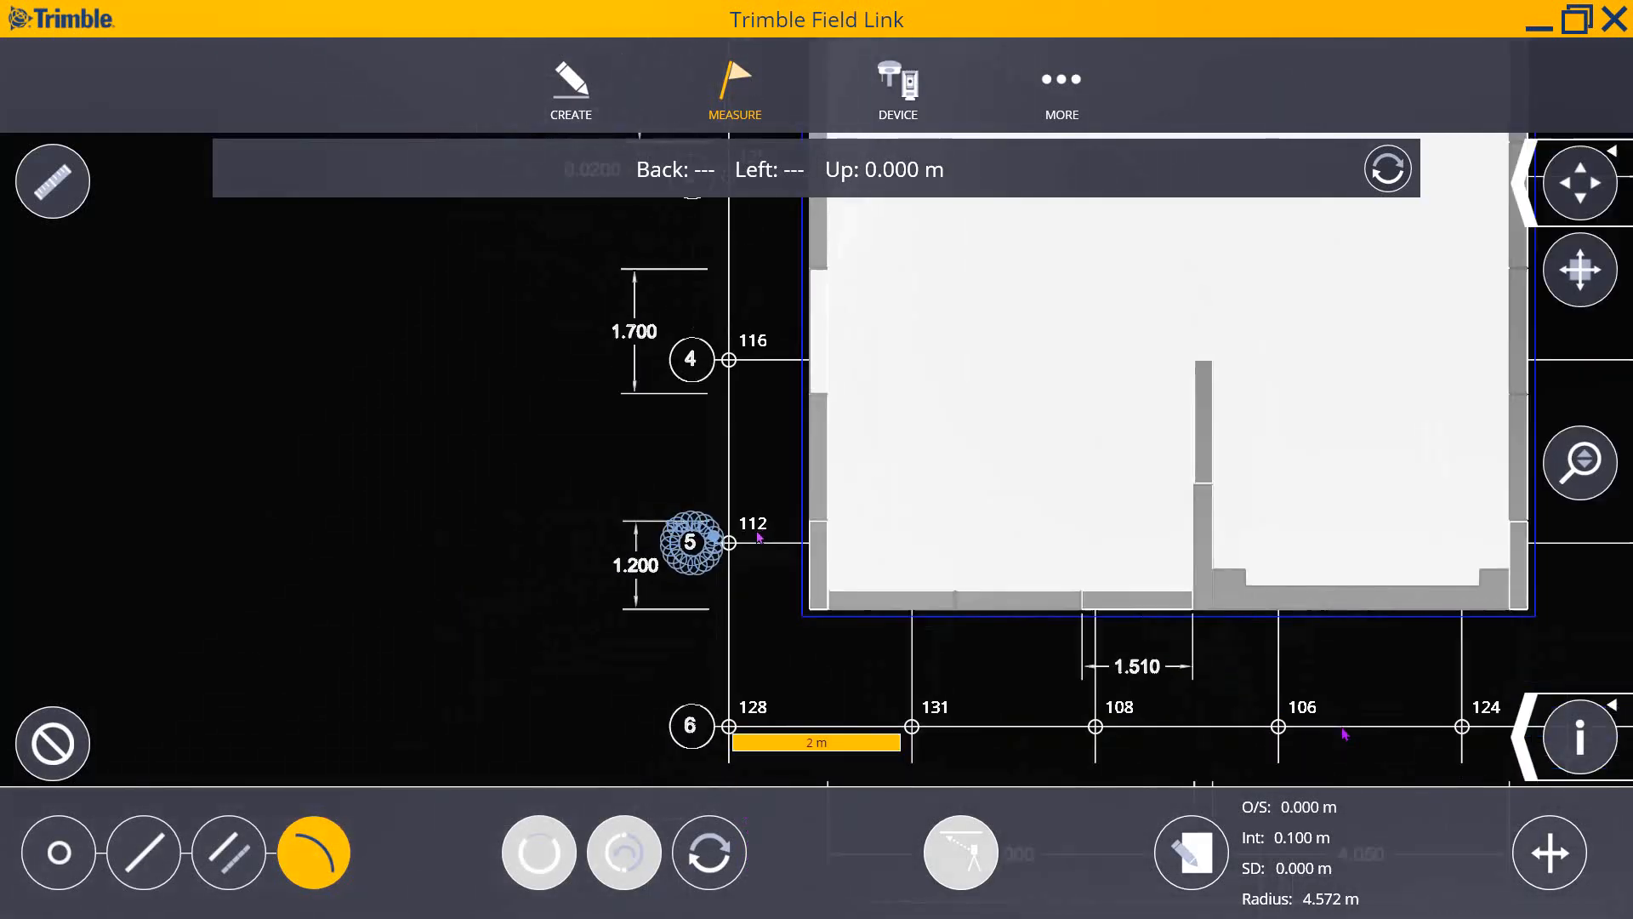
pyautogui.scroll(-5, 760, 537)
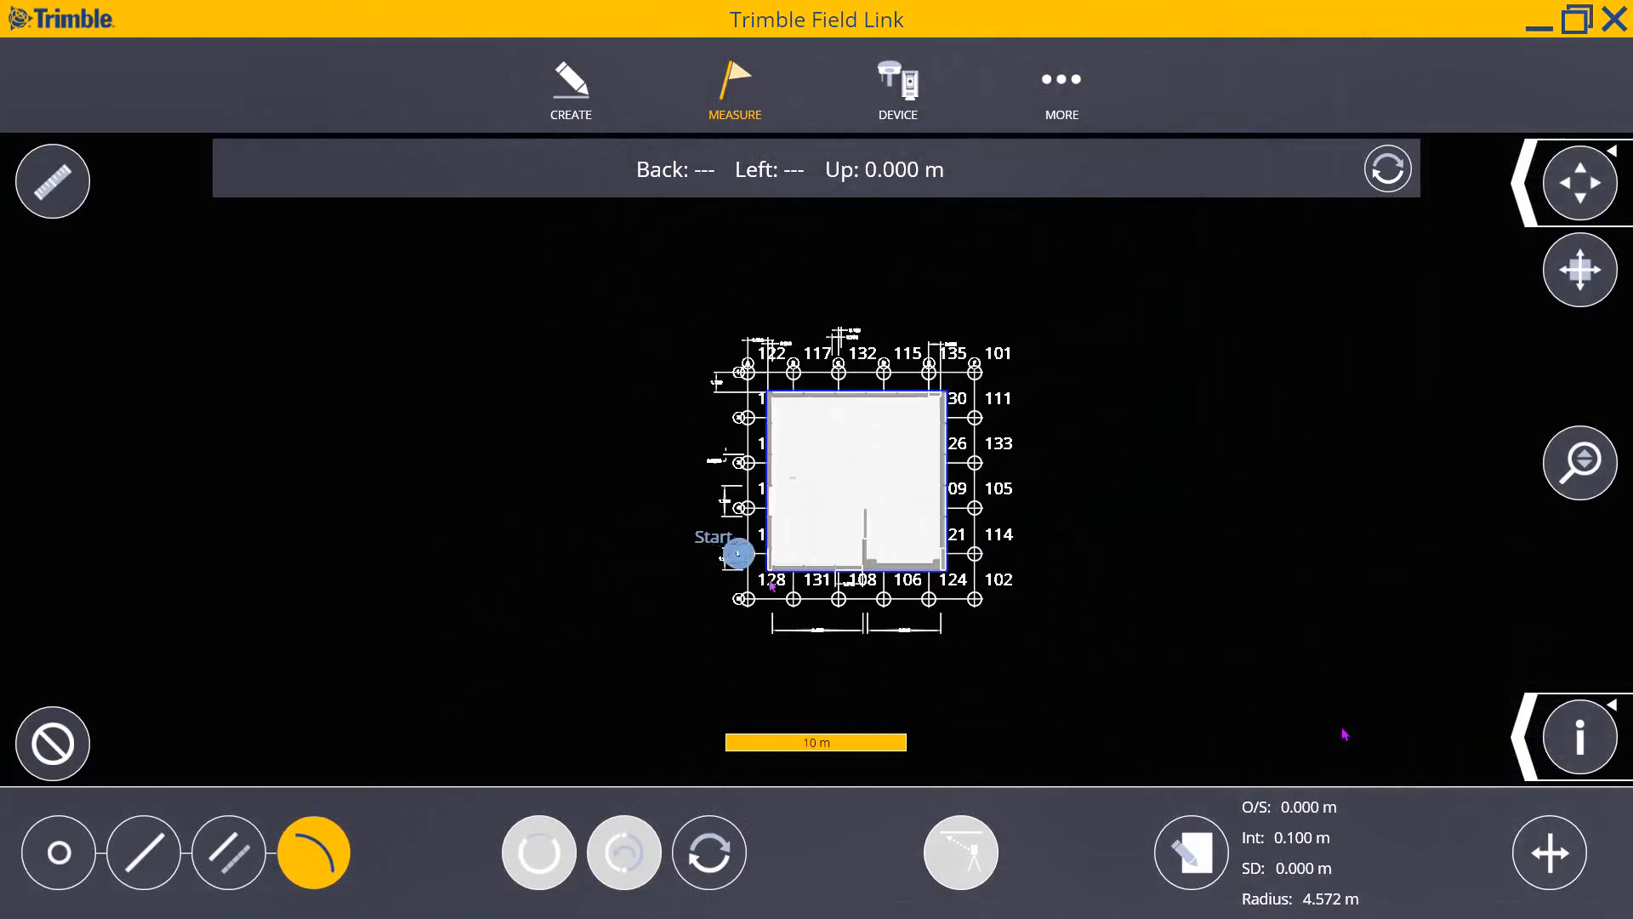
pyautogui.scroll(2, 947, 427)
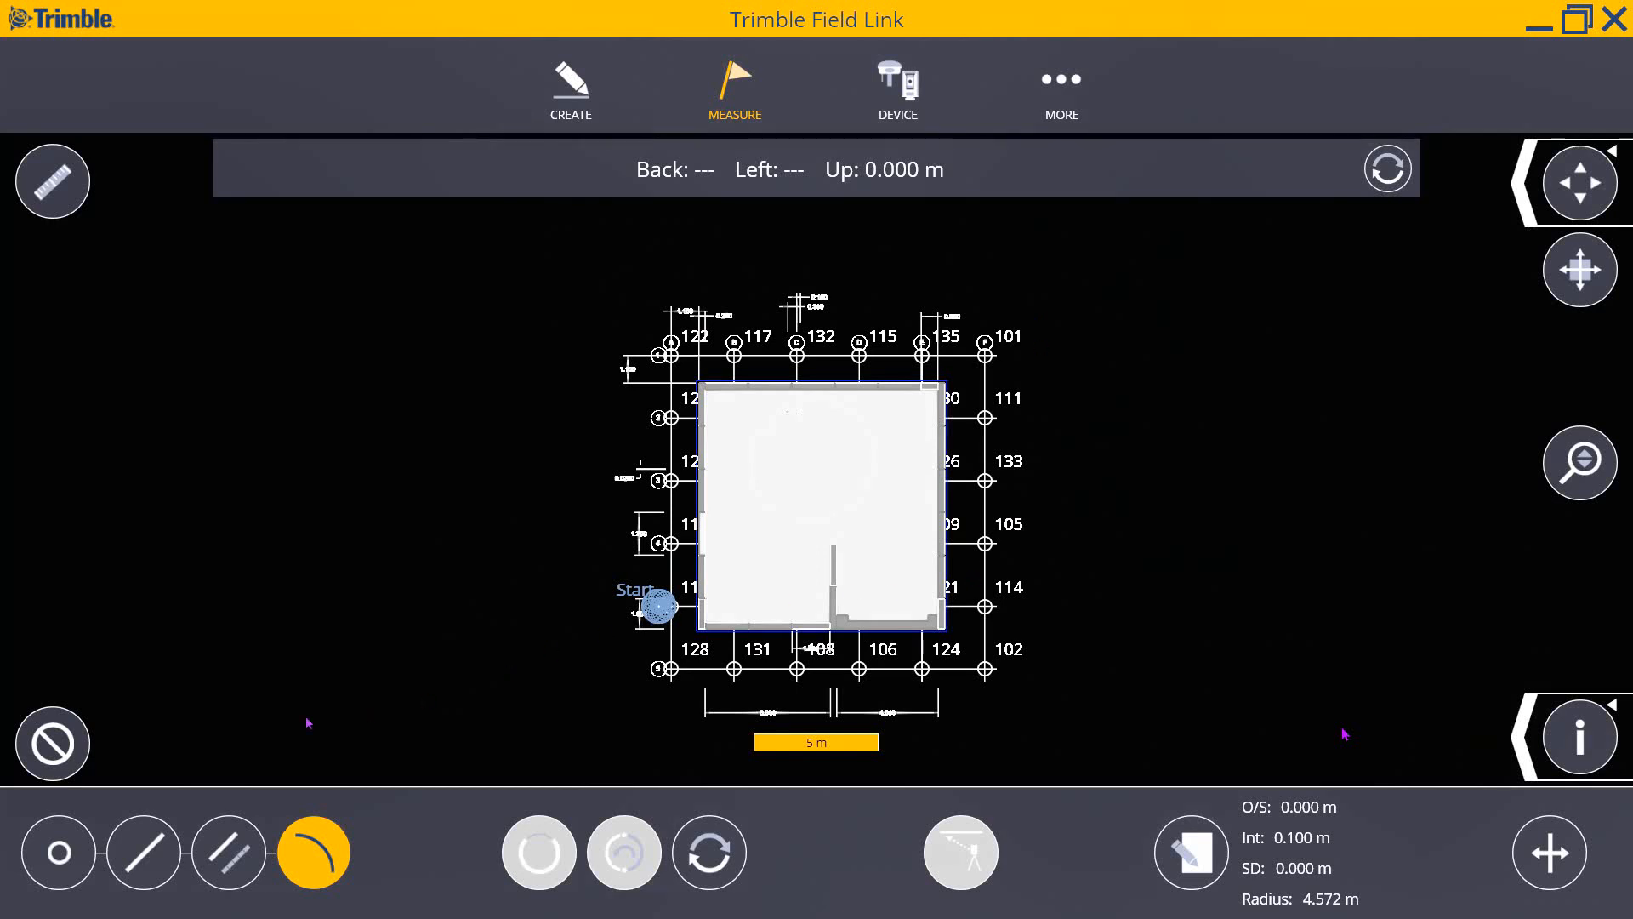
pyautogui.click(70, 737)
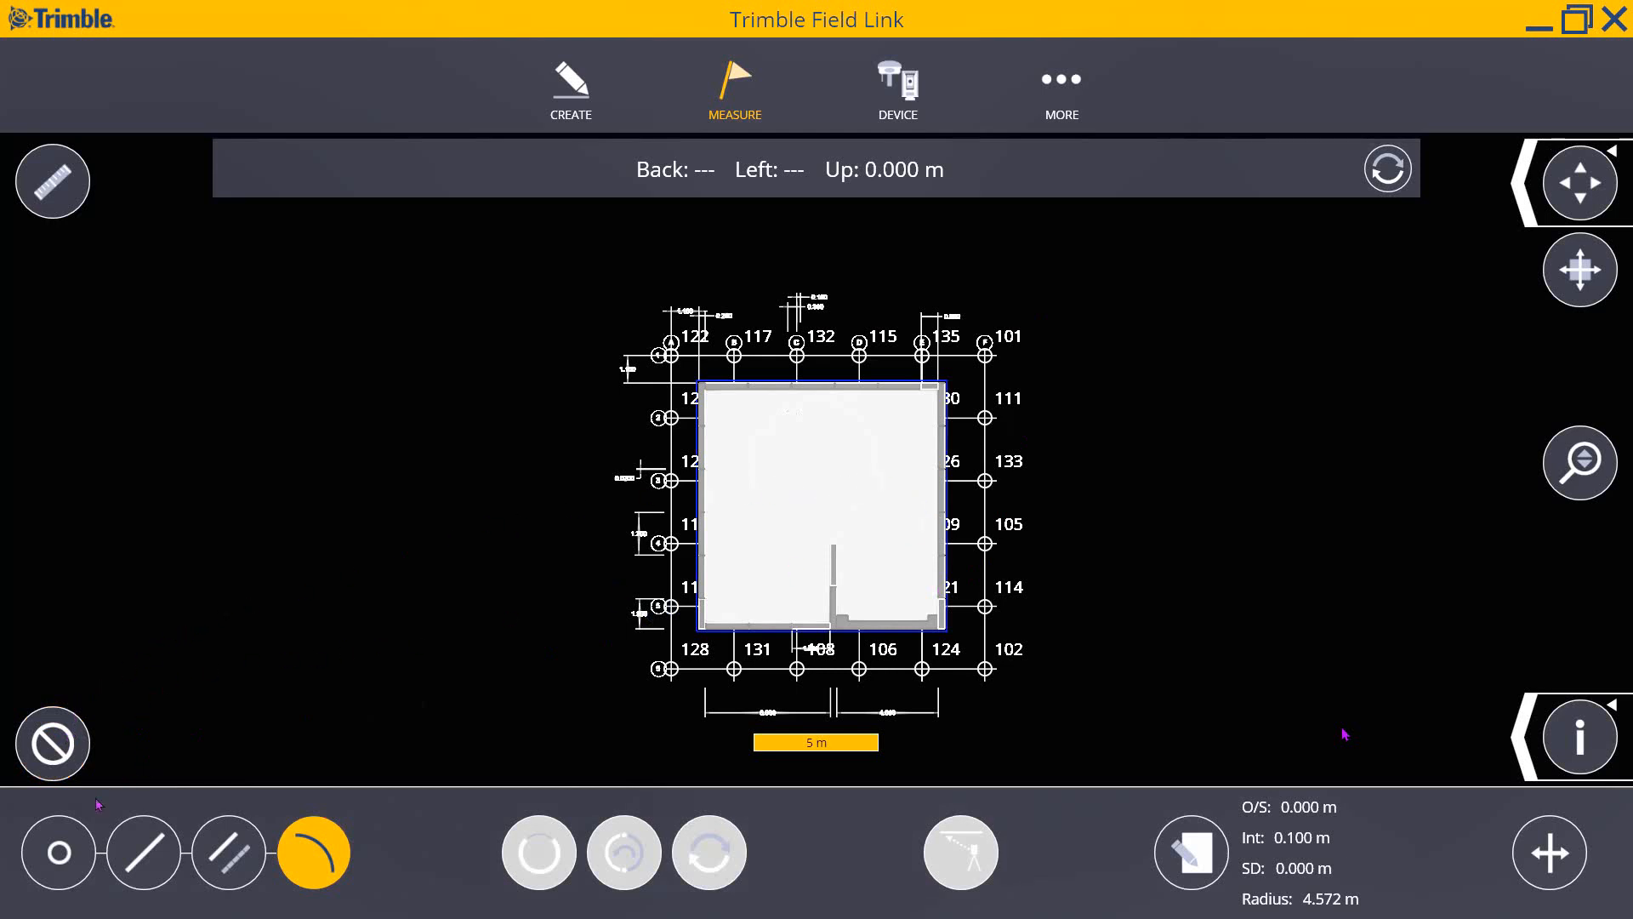
# - Choose the SLAB AND GRID PDF to import into the job
pyautogui.click(1058, 81)
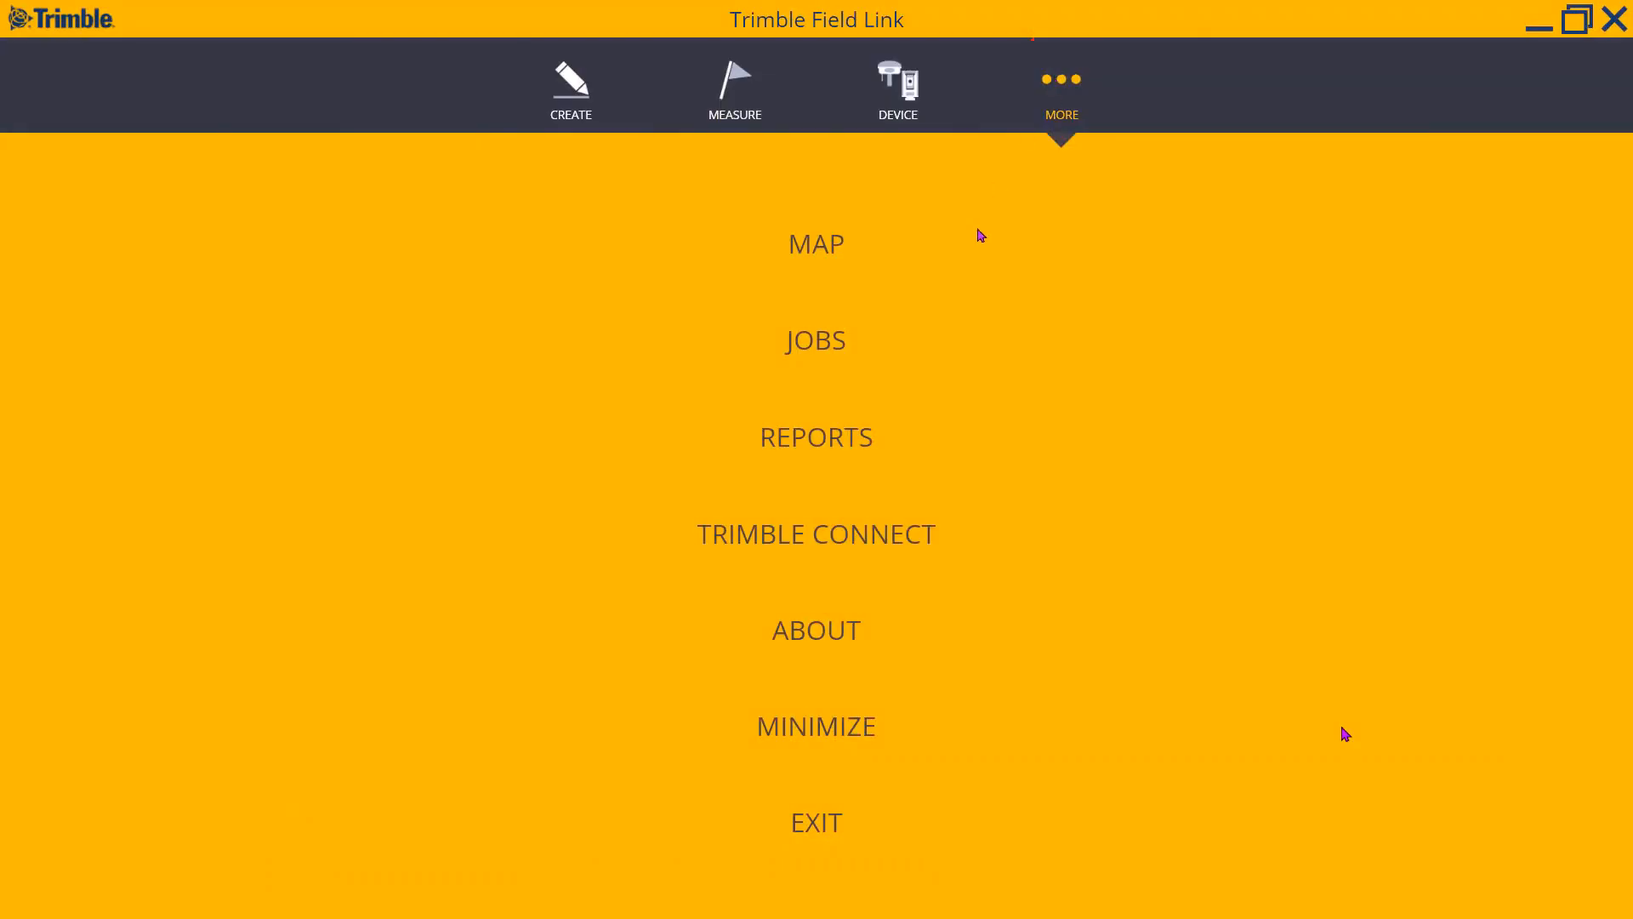
pyautogui.click(836, 353)
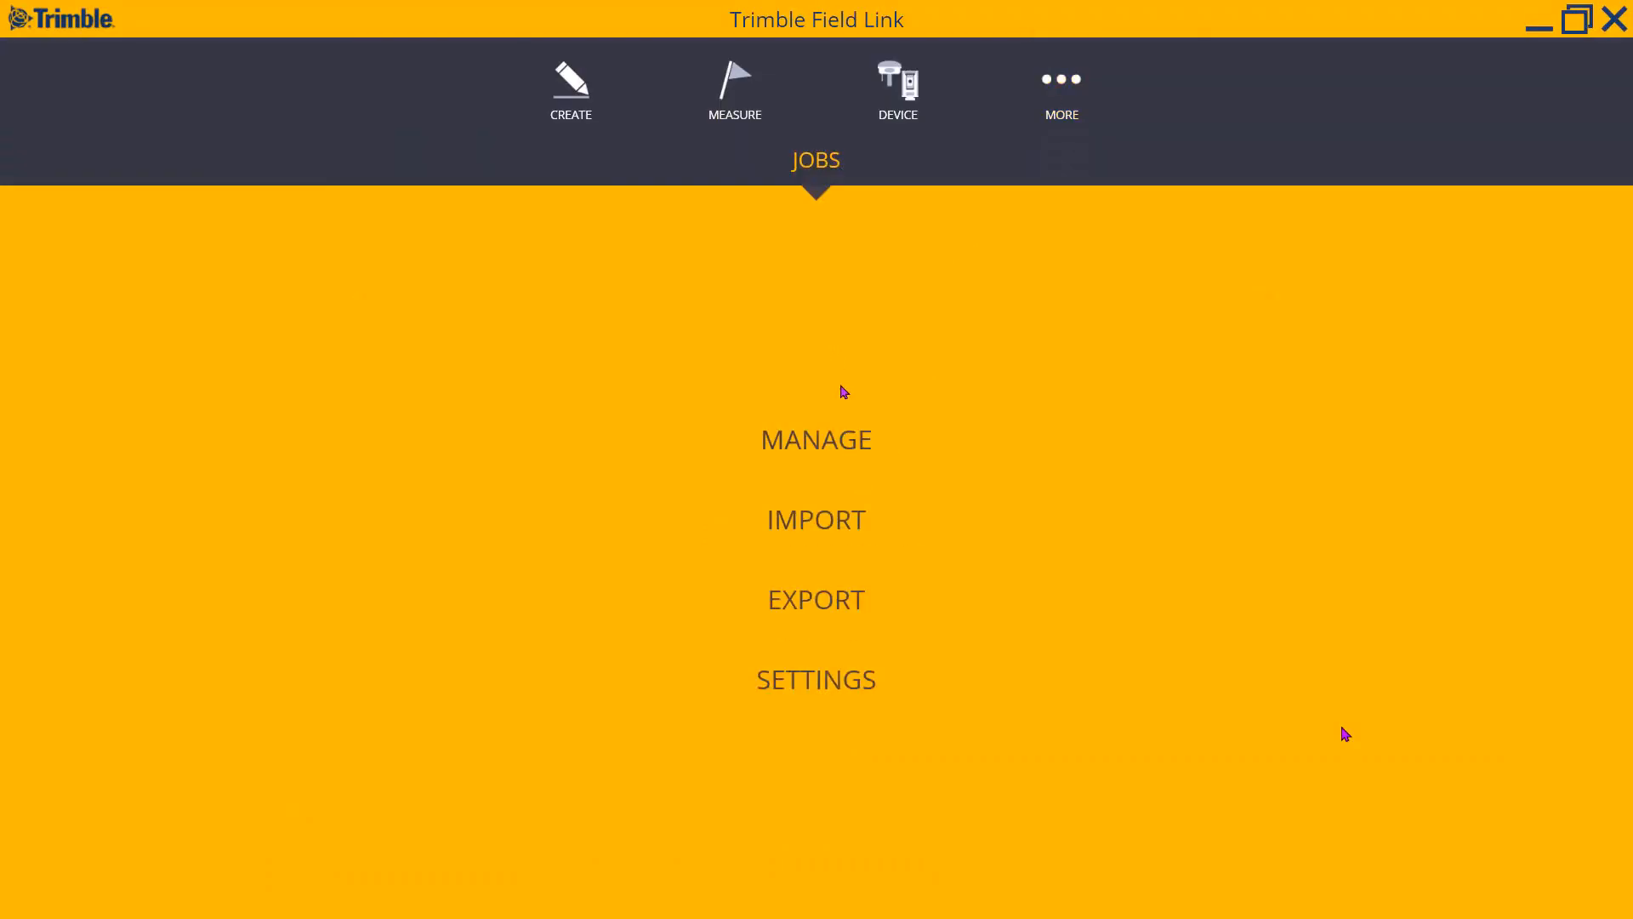
pyautogui.click(793, 521)
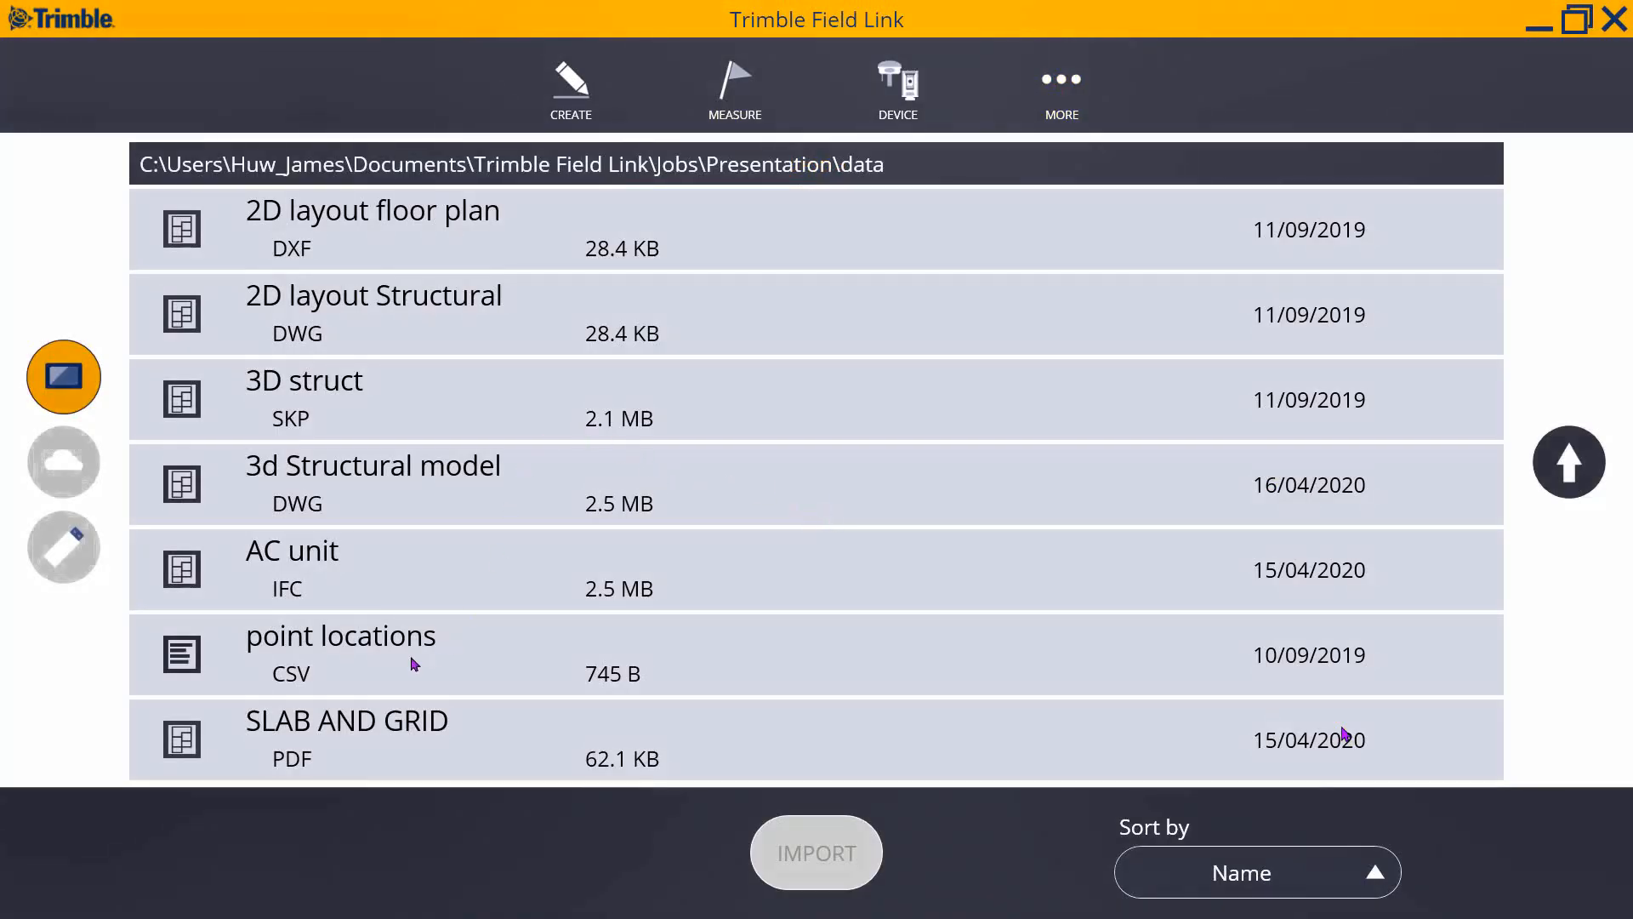
pyautogui.click(372, 757)
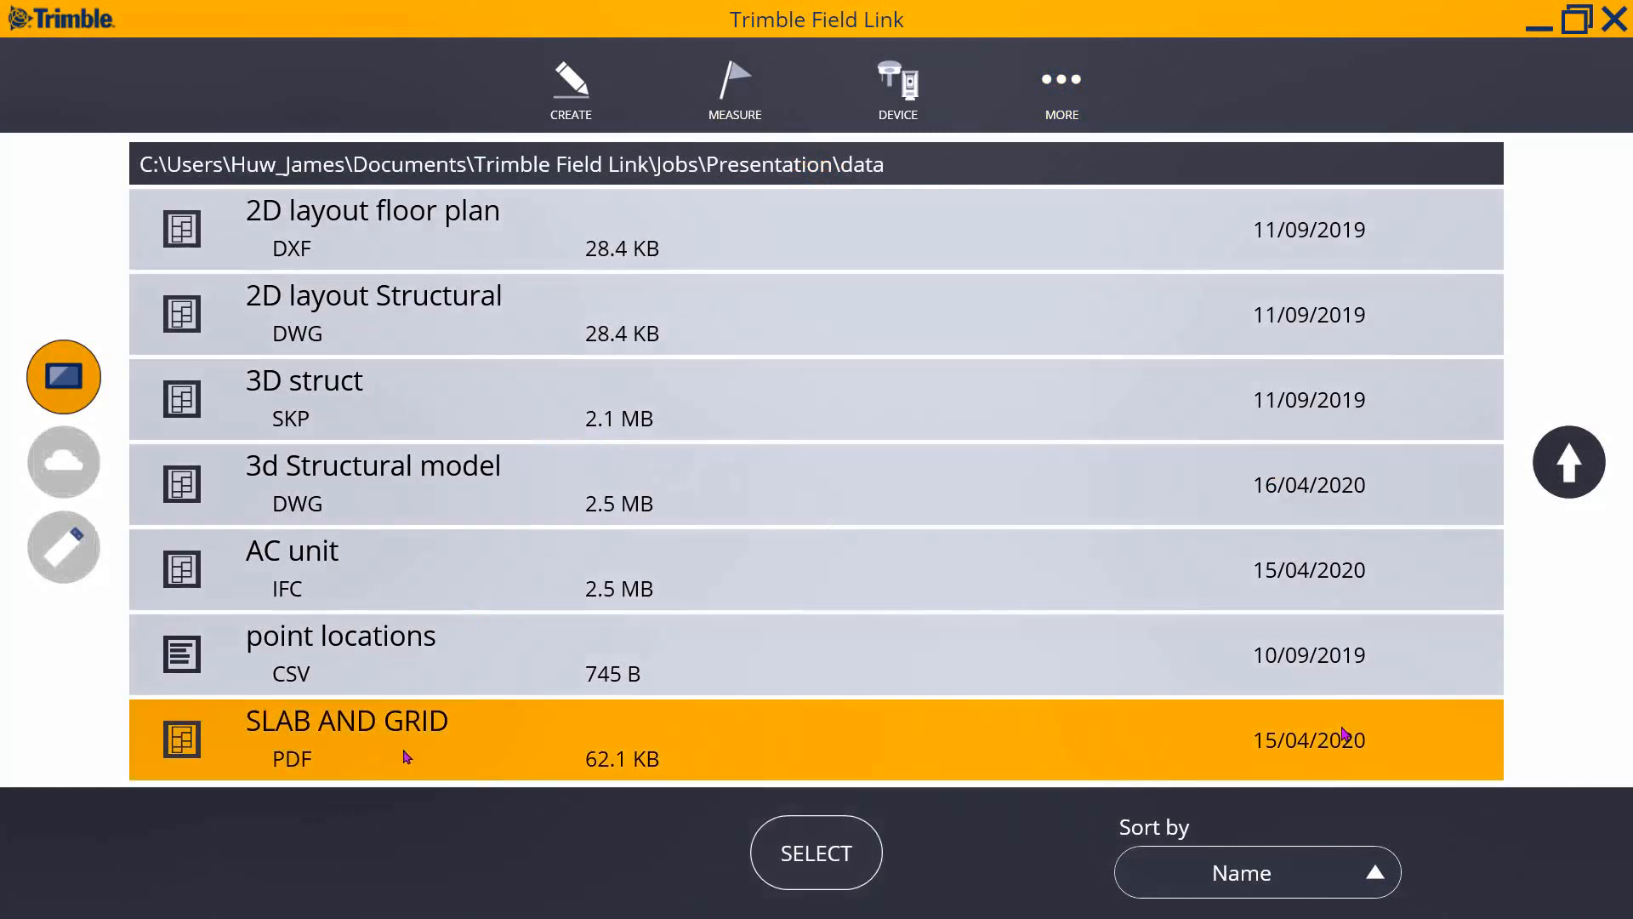
pyautogui.click(834, 855)
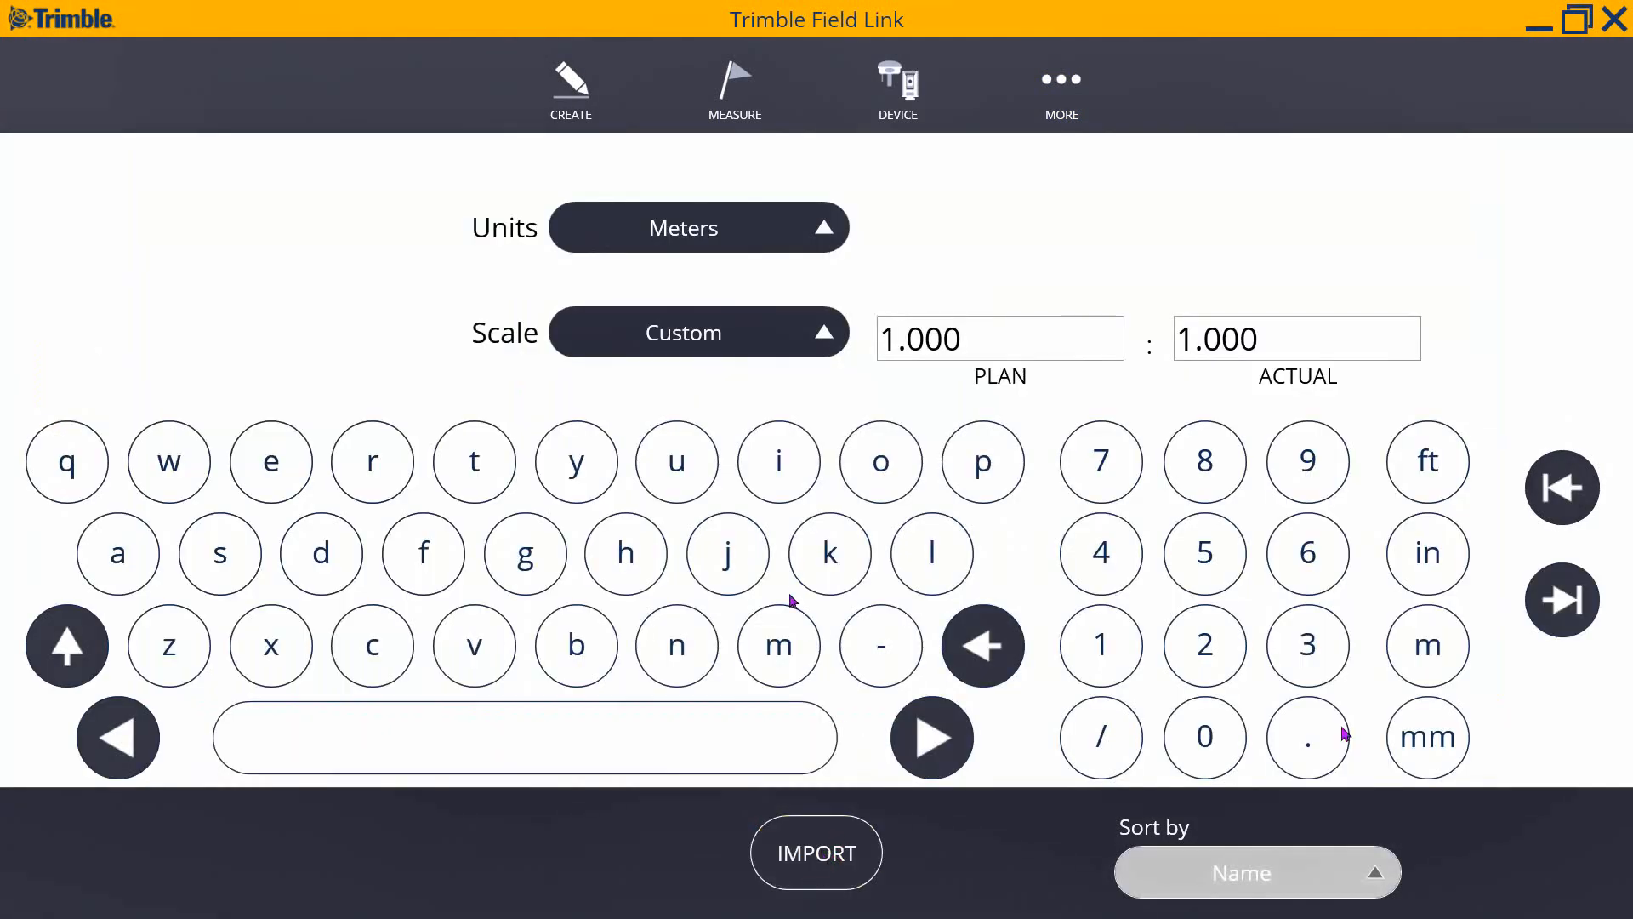
# - Import it in metres at a Custom 1.000 : 1.000 scale
pyautogui.click(808, 352)
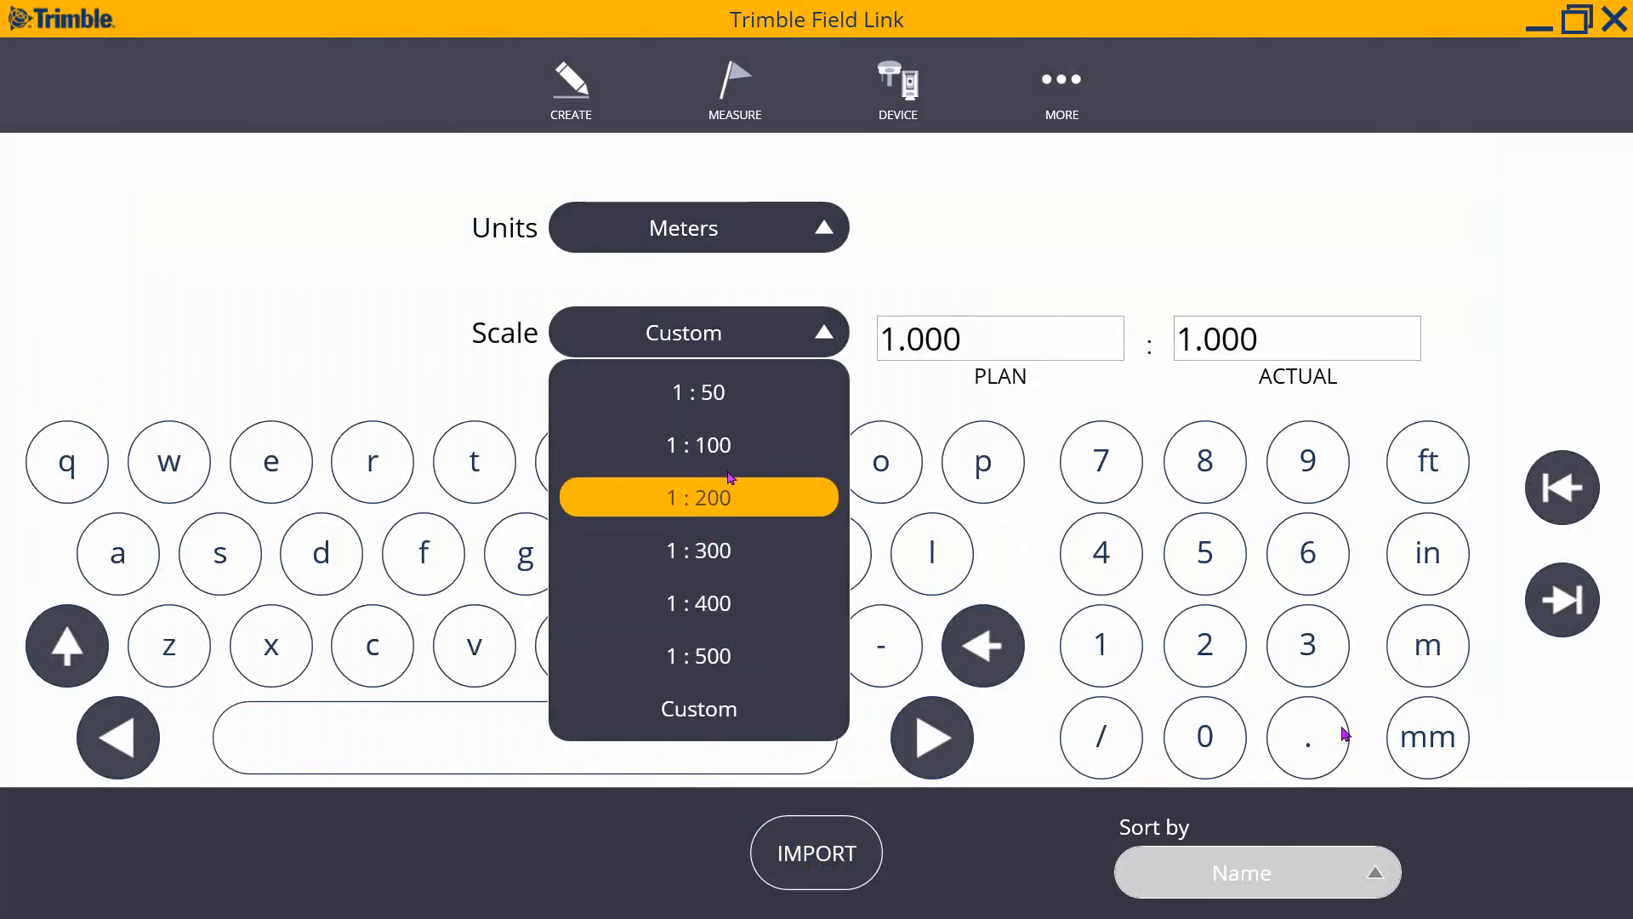
pyautogui.click(737, 716)
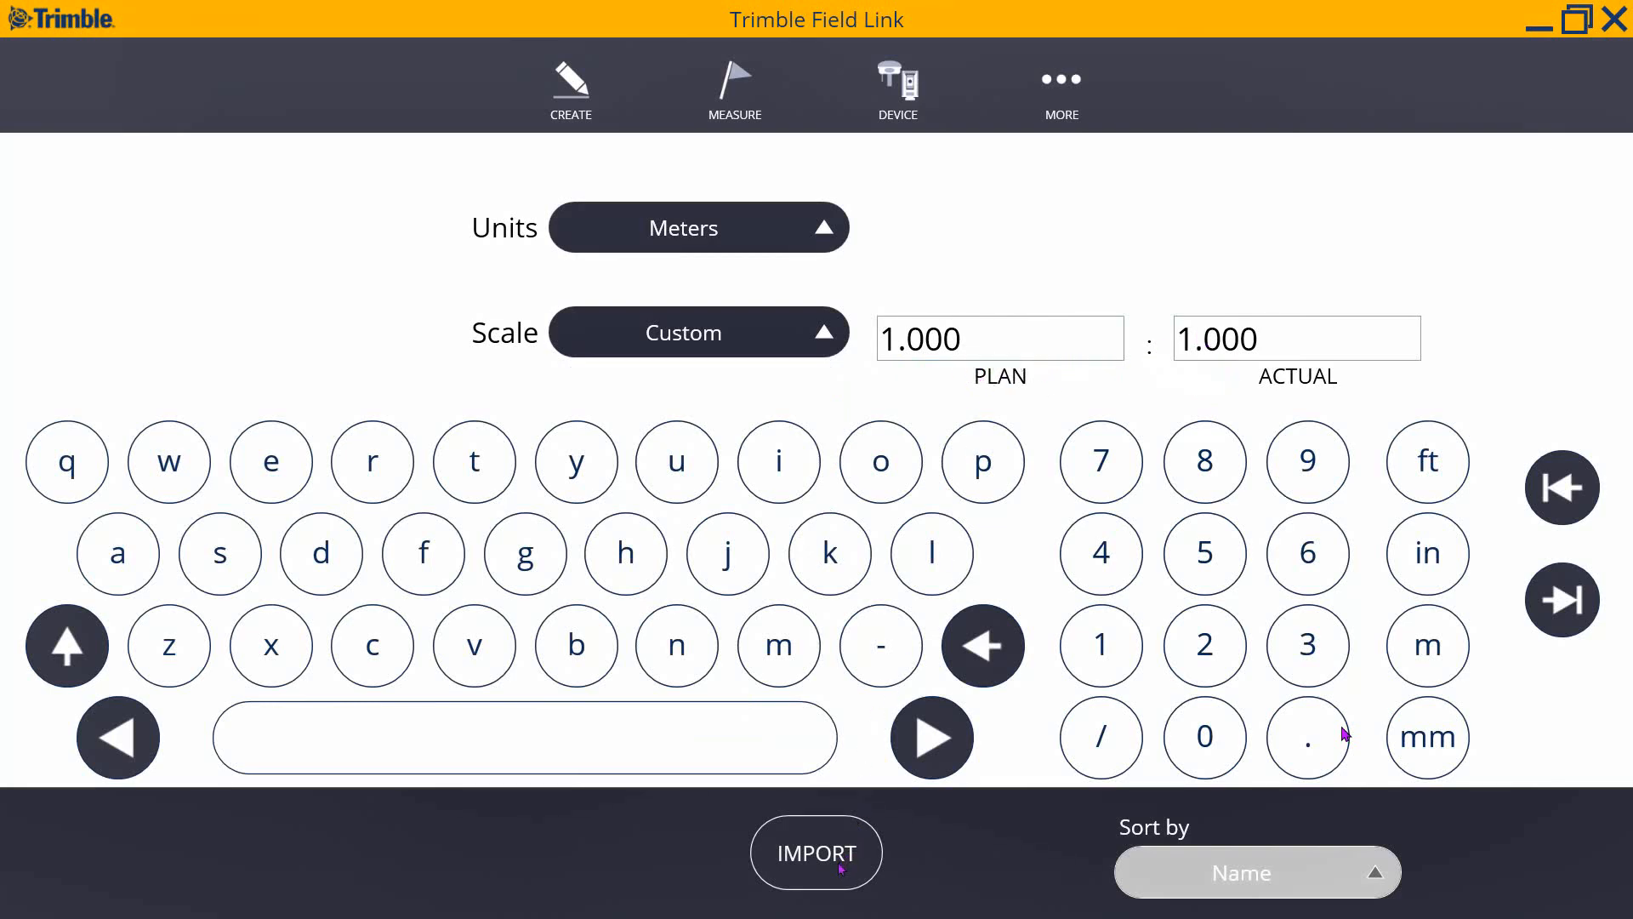
pyautogui.click(816, 853)
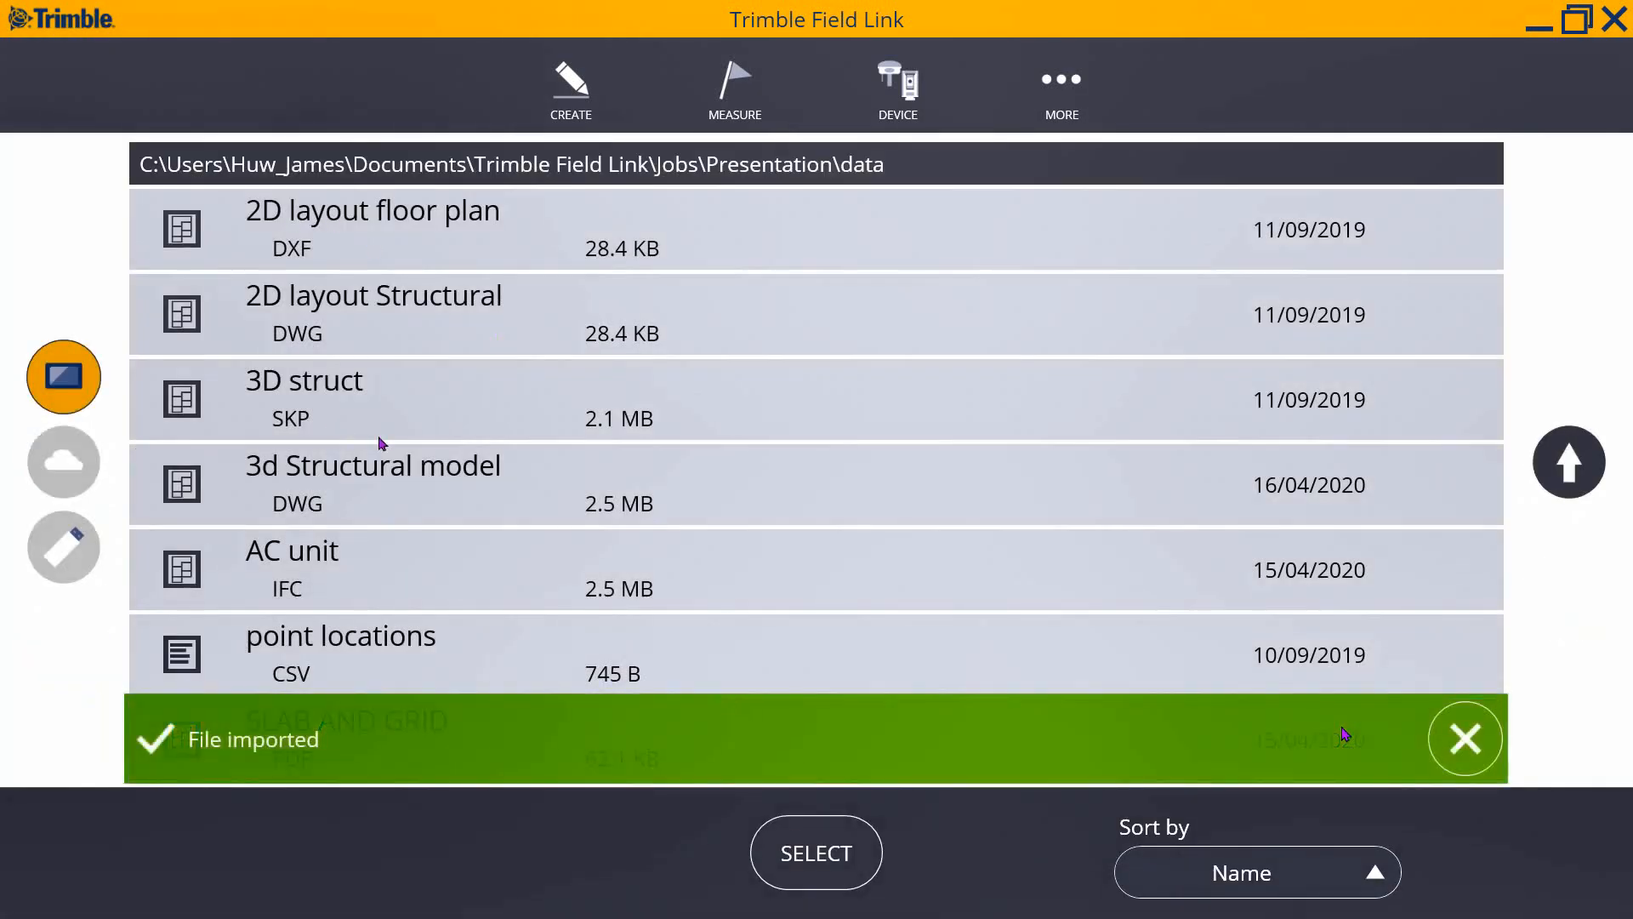
pyautogui.click(1062, 82)
# - Open the map, zoom in on the small imported slab grid, then back out to the floor plan
pyautogui.click(825, 244)
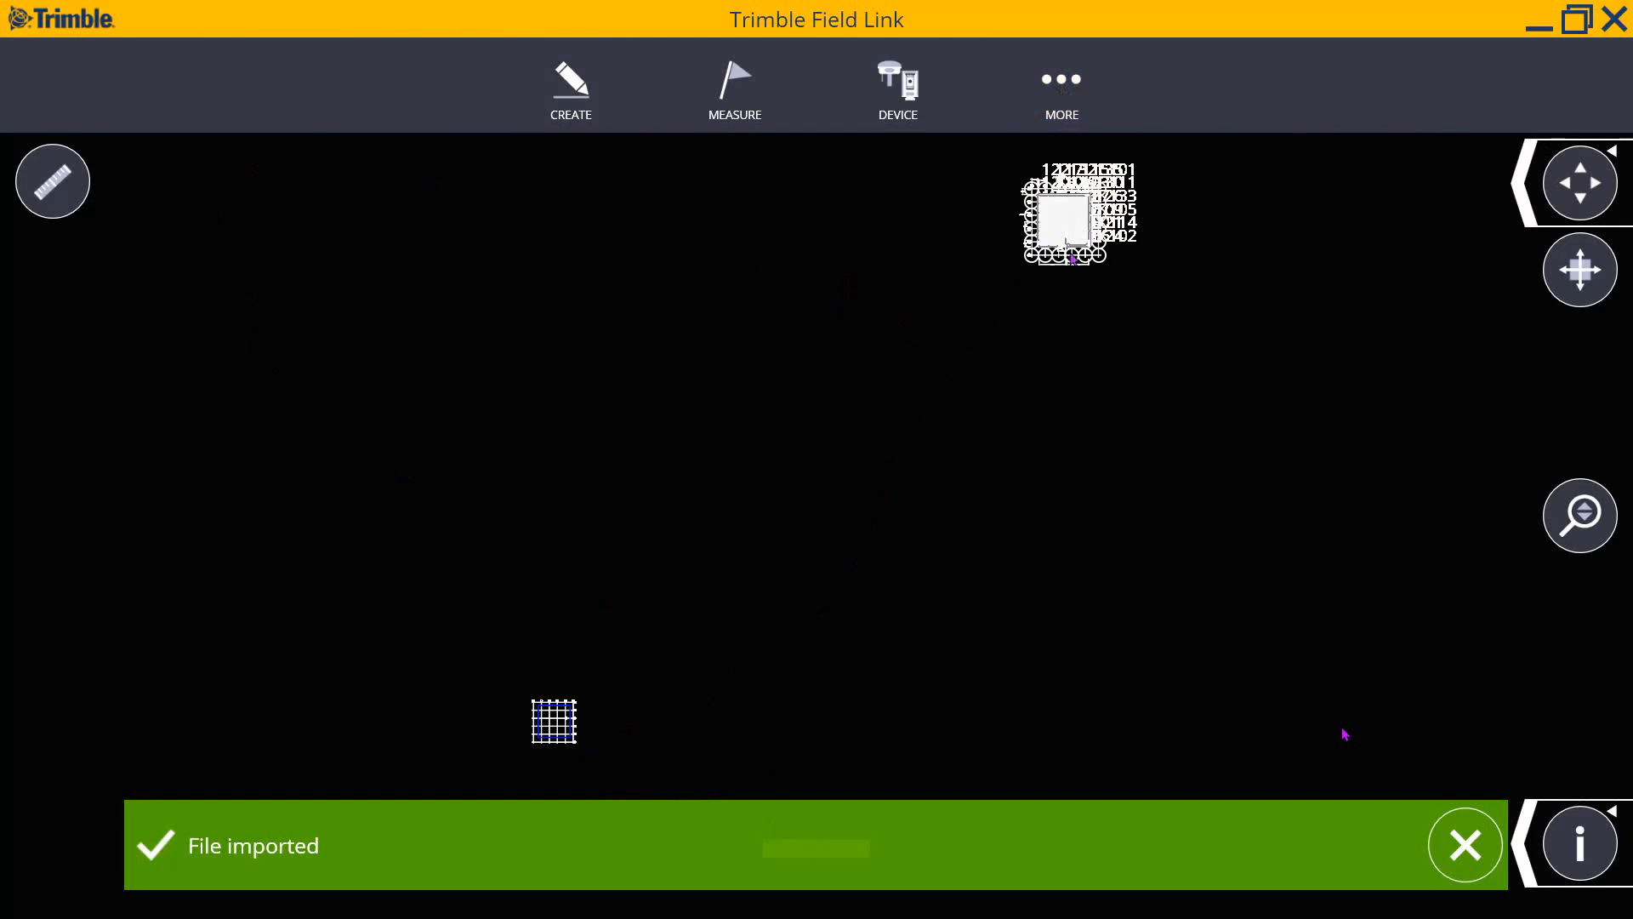
pyautogui.scroll(4, 1069, 234)
pyautogui.scroll(-3, 1071, 238)
pyautogui.scroll(-3, 757, 458)
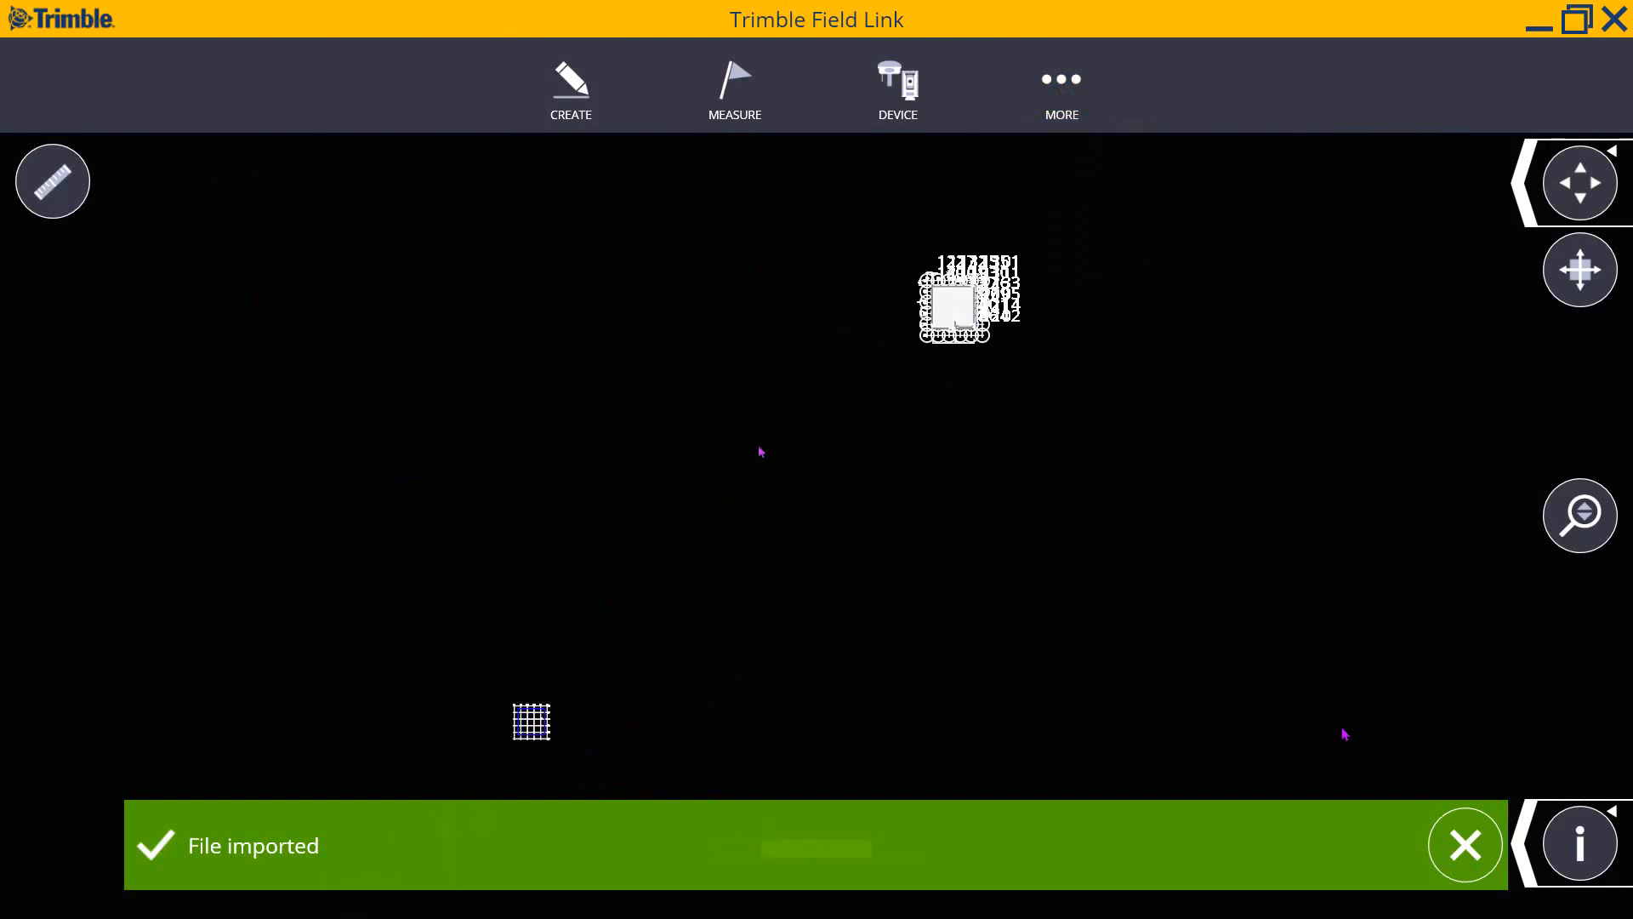
pyautogui.scroll(5, 542, 770)
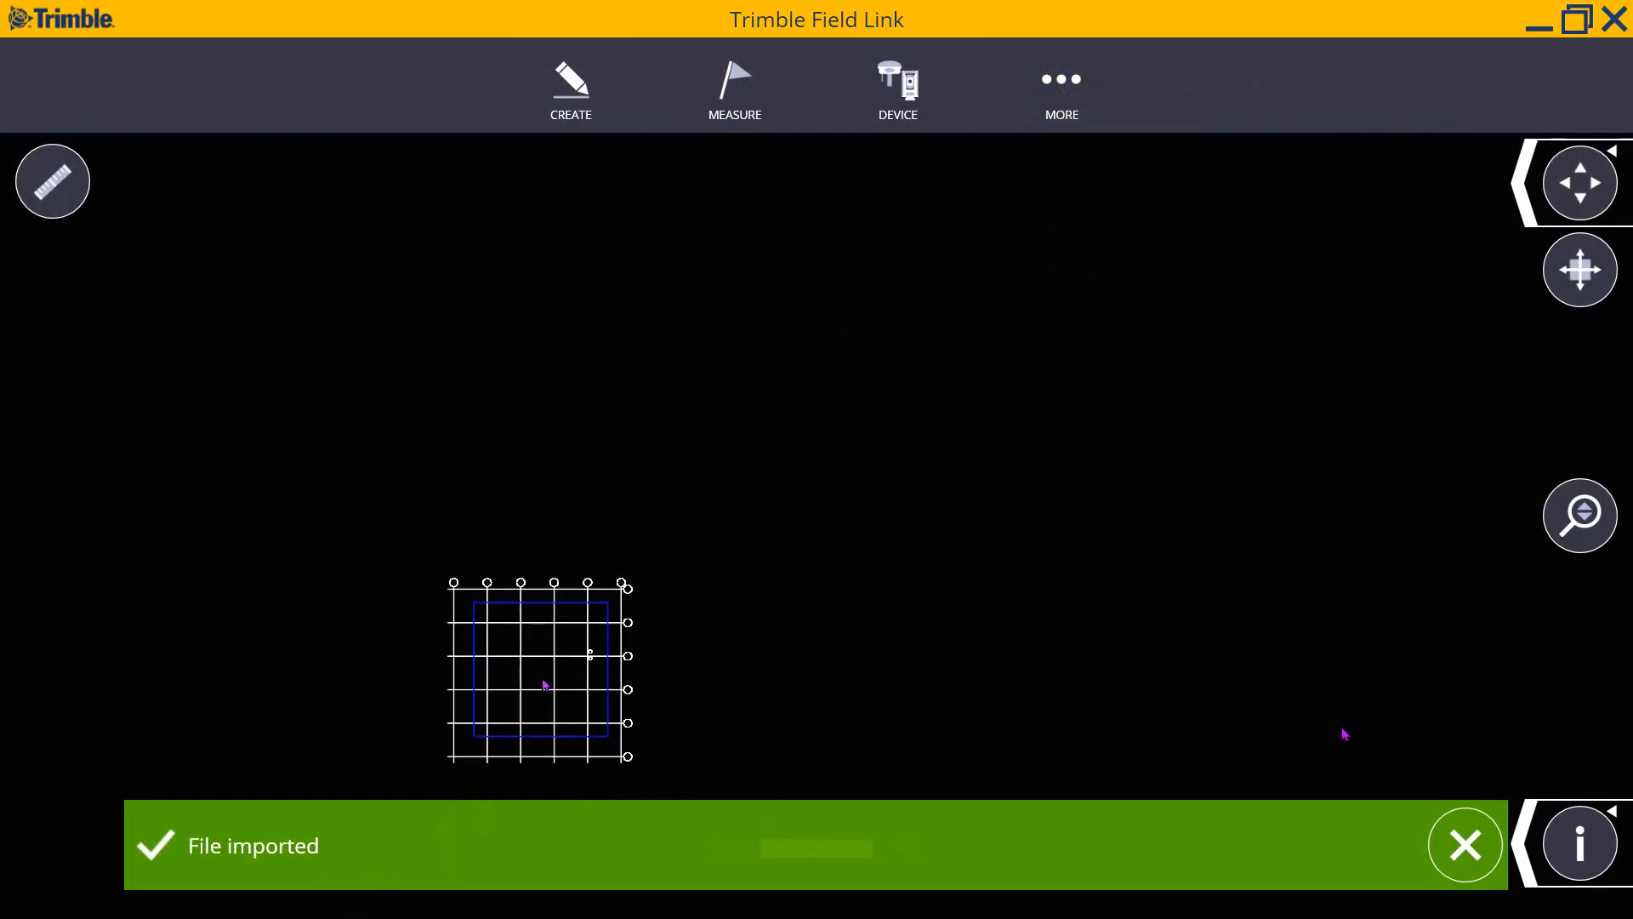
pyautogui.scroll(2, 595, 663)
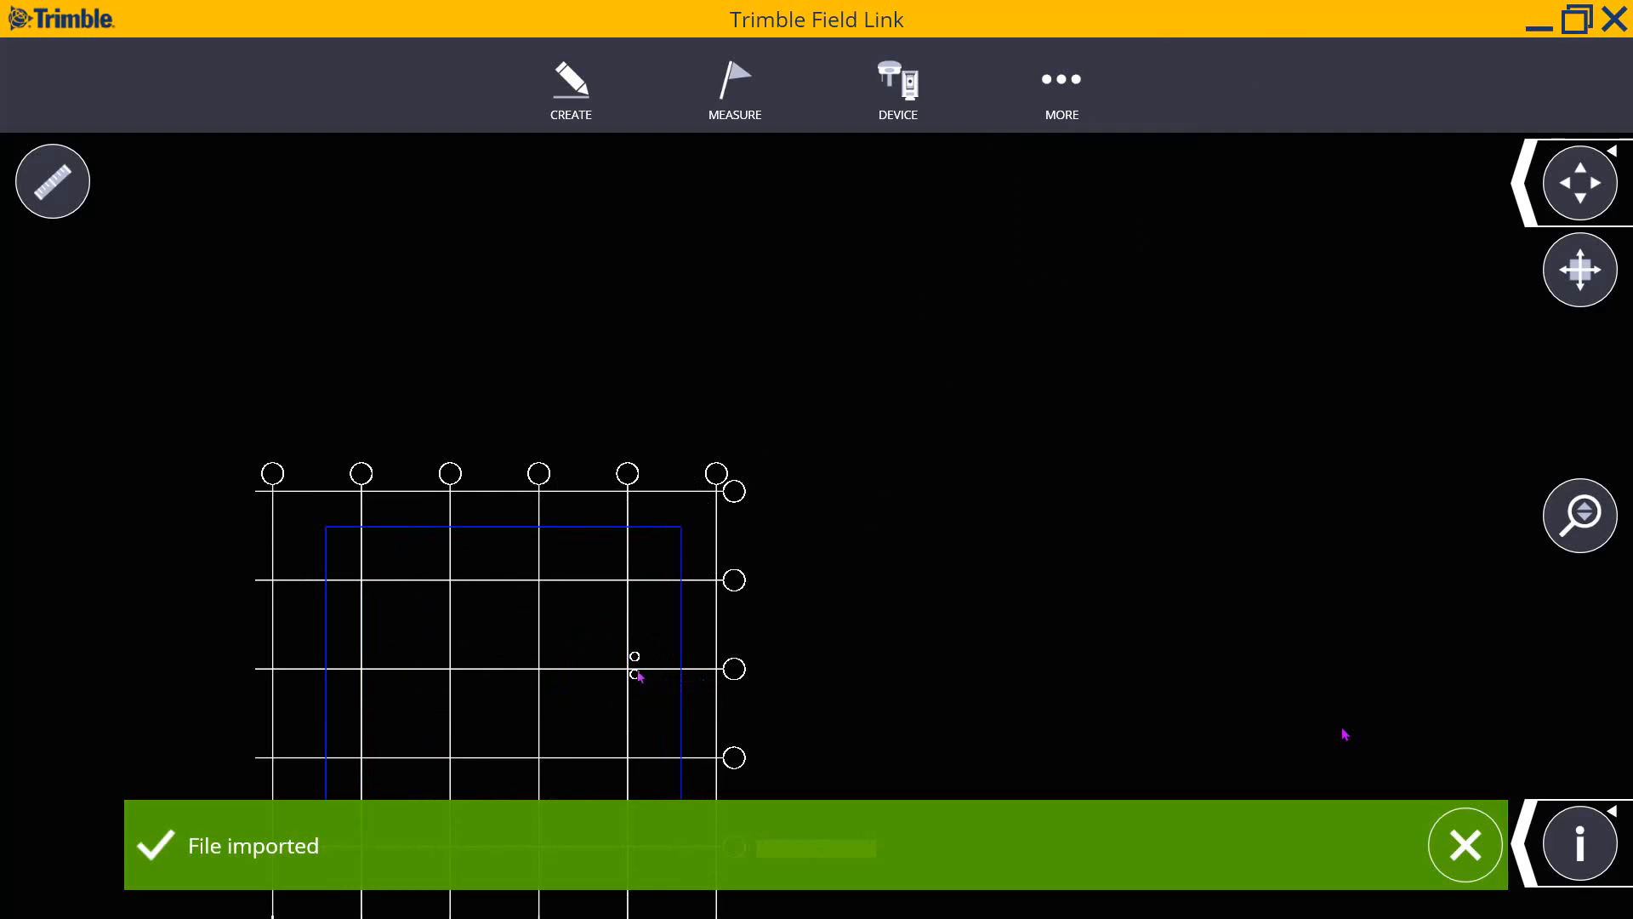
pyautogui.scroll(-4, 638, 671)
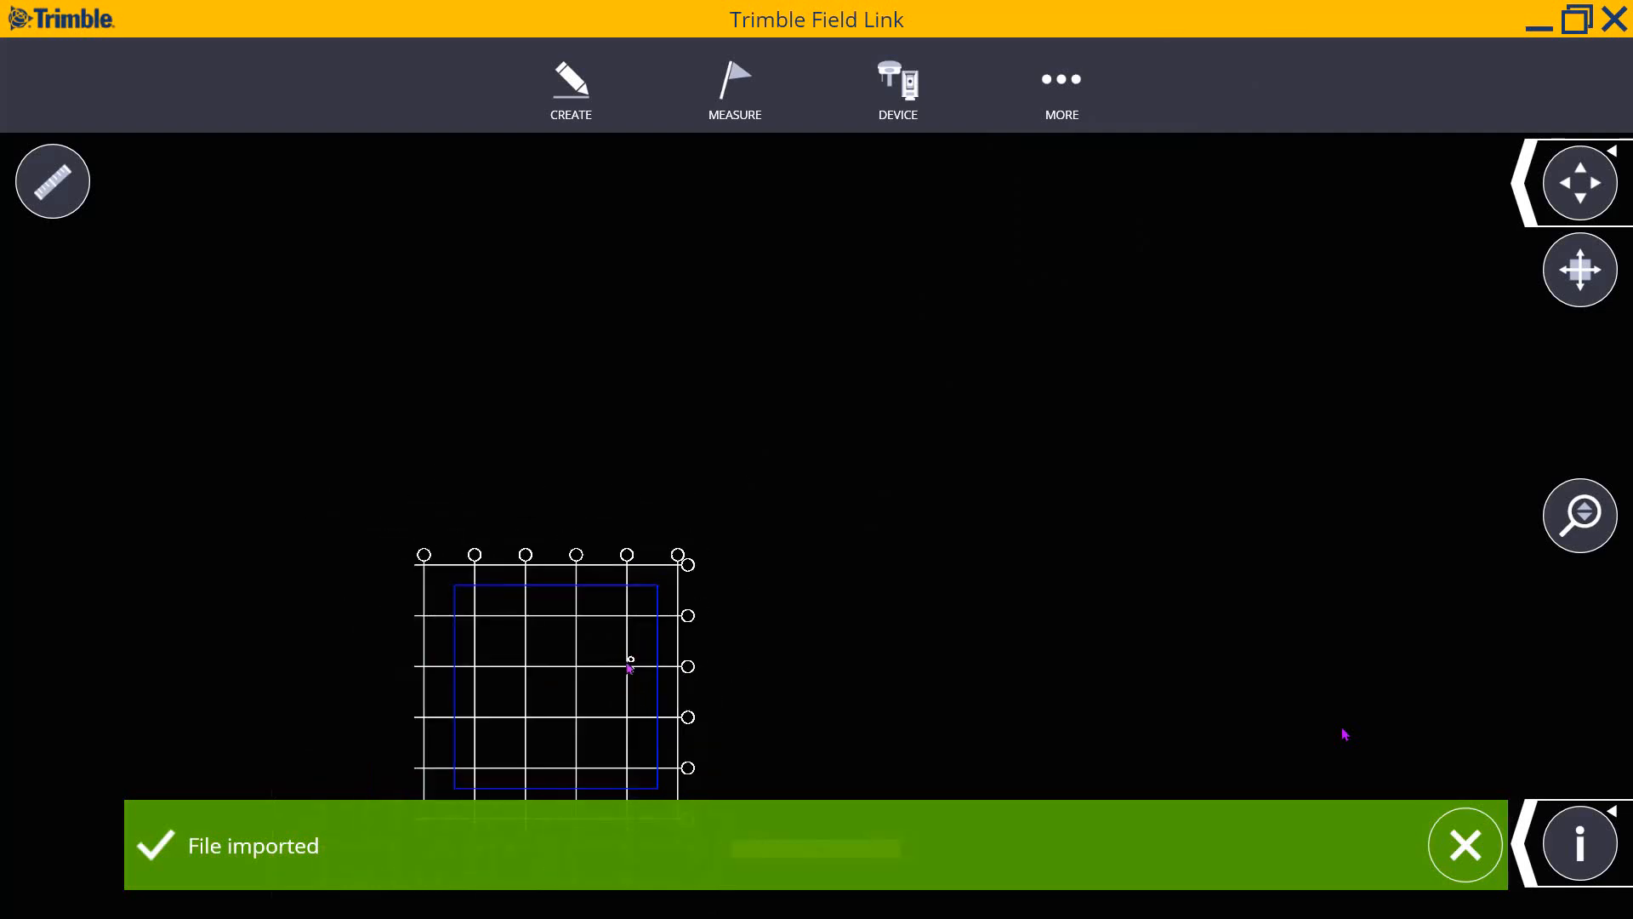
pyautogui.scroll(-6, 630, 667)
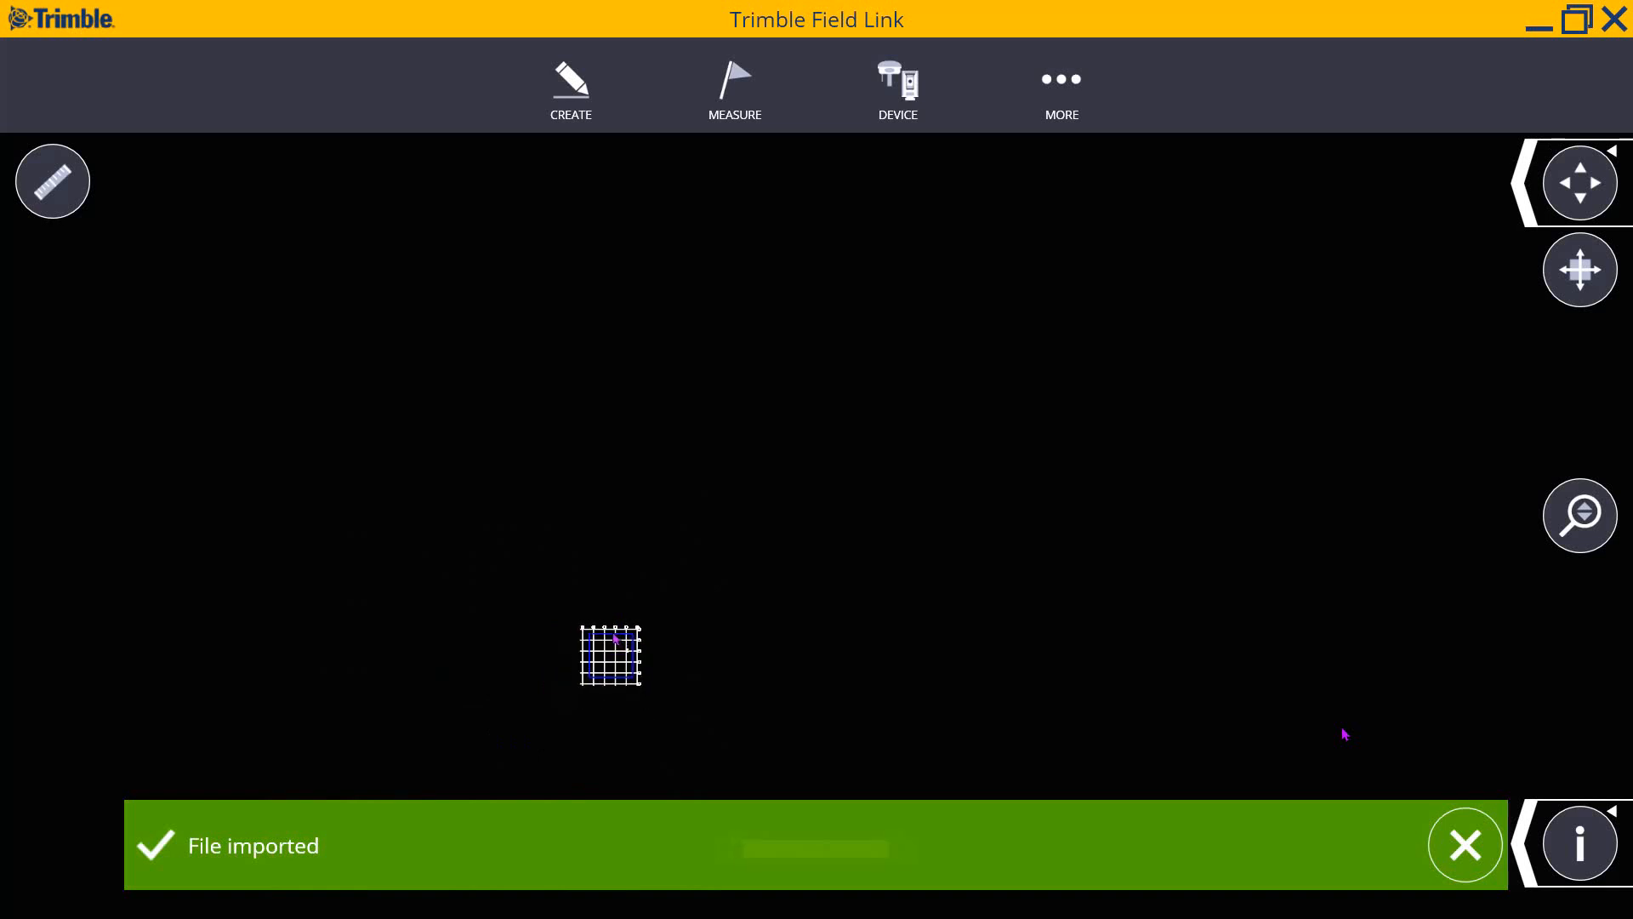
pyautogui.scroll(-1, 672, 663)
pyautogui.scroll(11, 1014, 255)
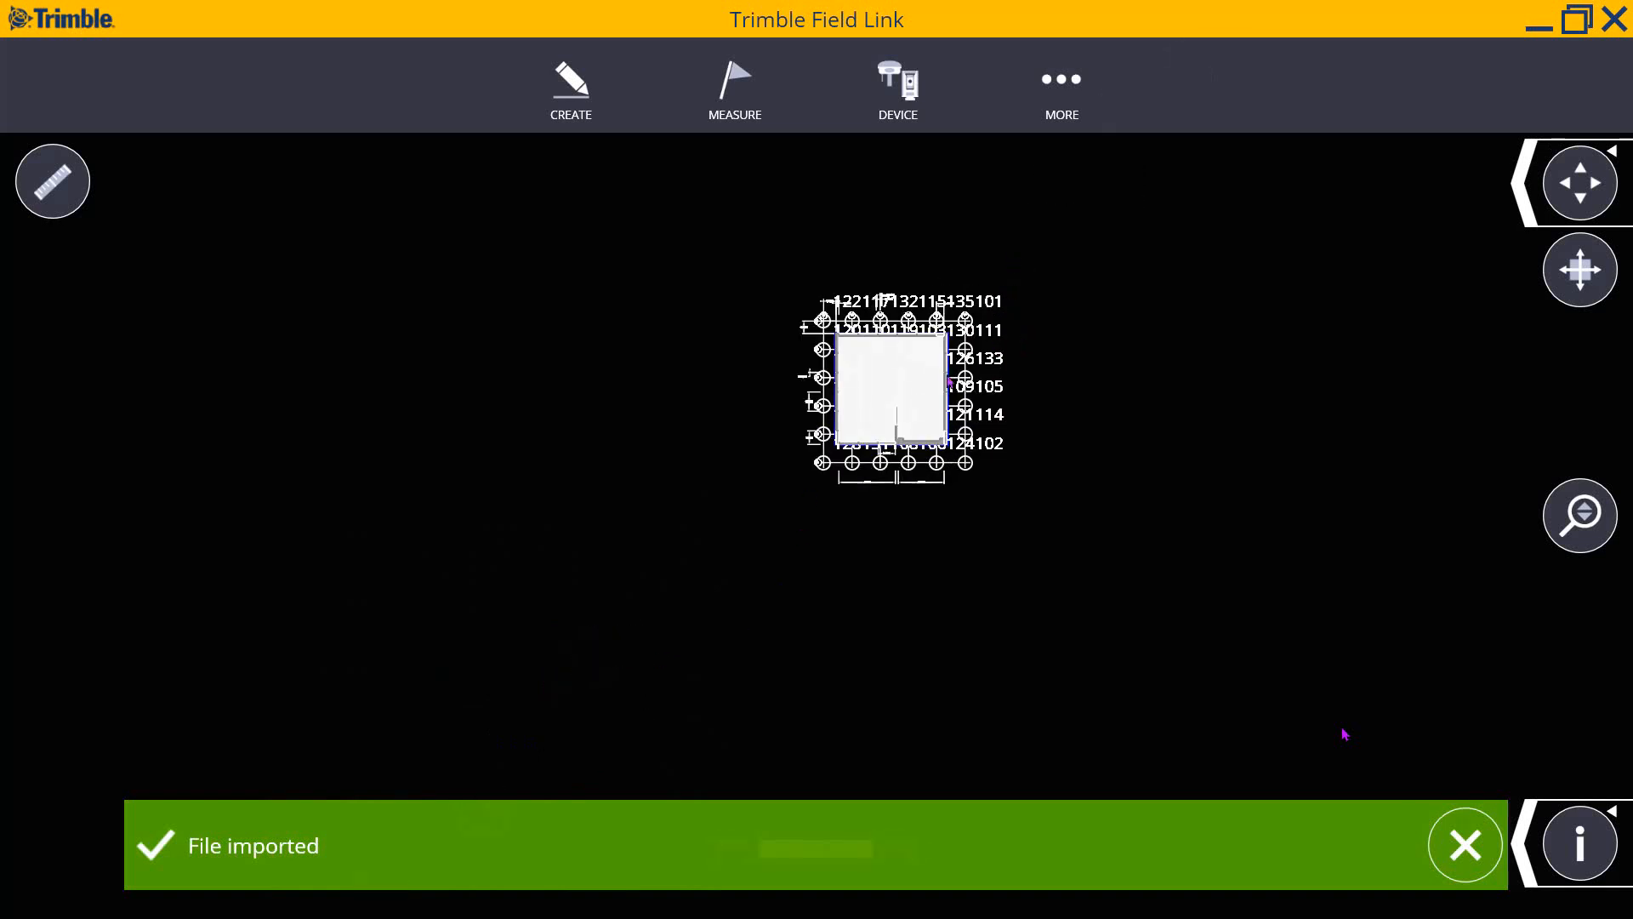
# - Uncheck the Arch roof layer in the map's Layers list
pyautogui.click(1526, 842)
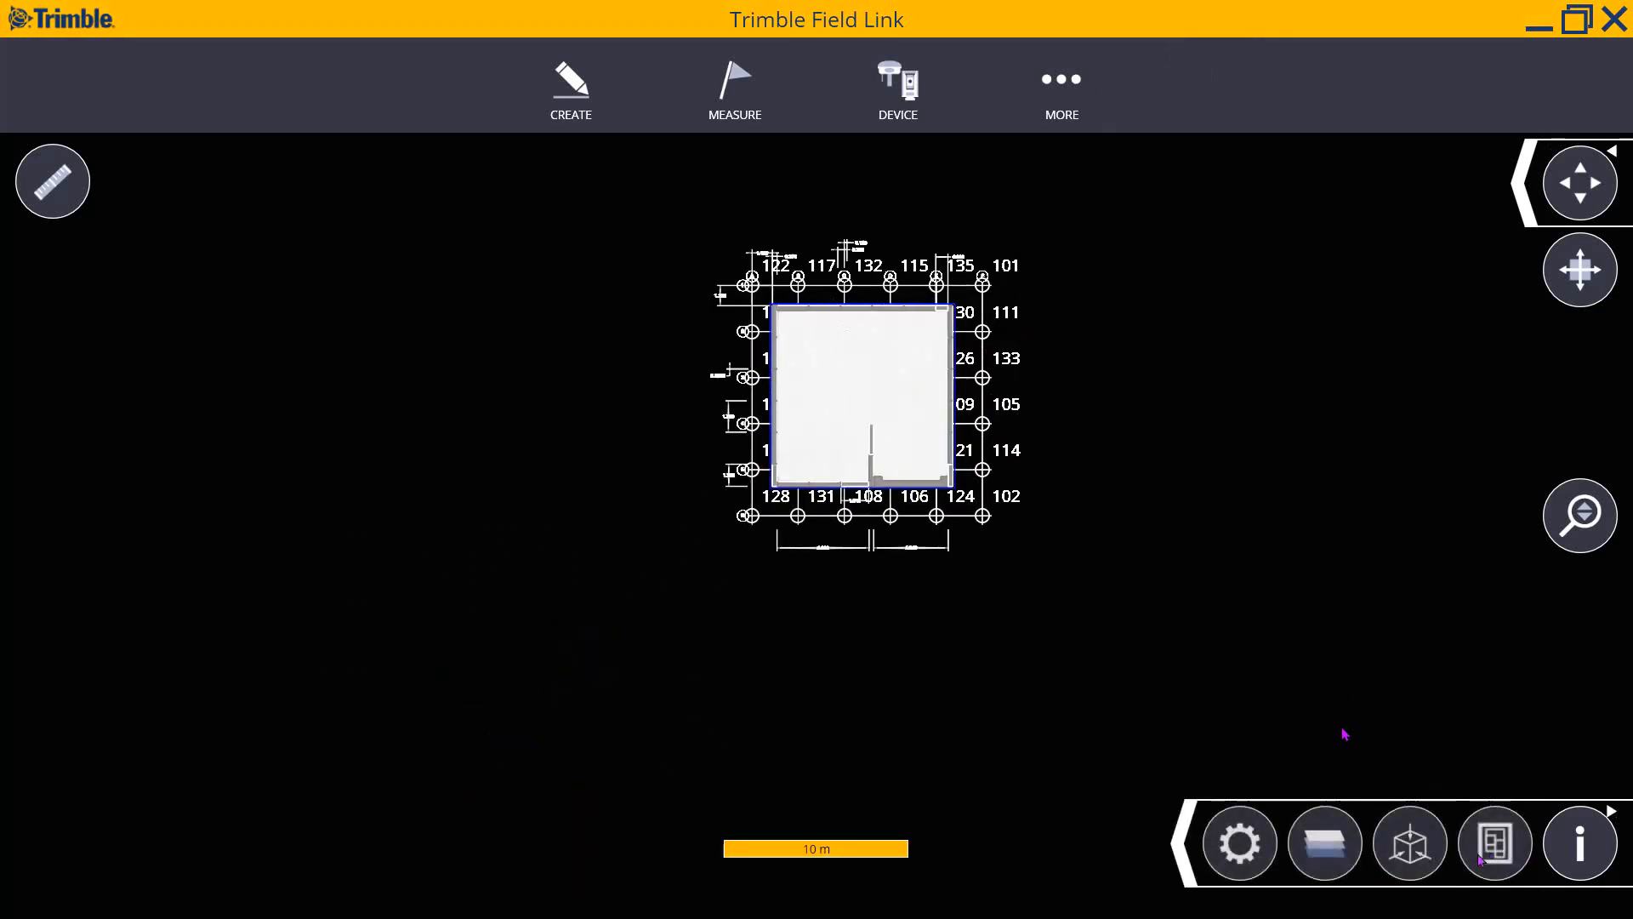
pyautogui.click(1325, 842)
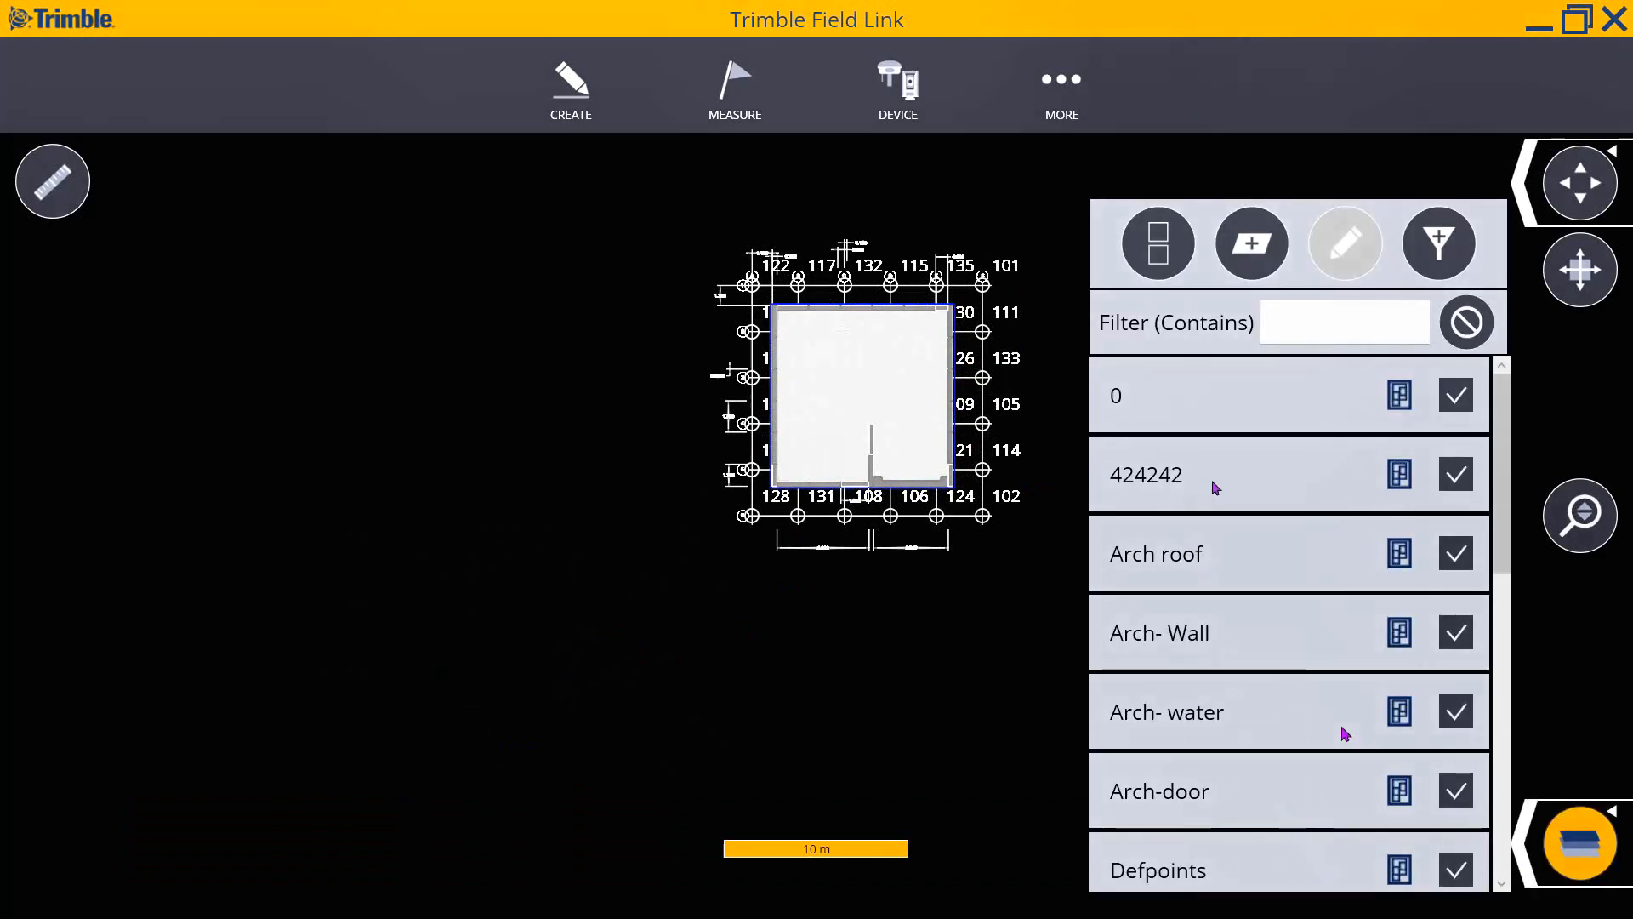
pyautogui.click(1456, 553)
pyautogui.click(1522, 842)
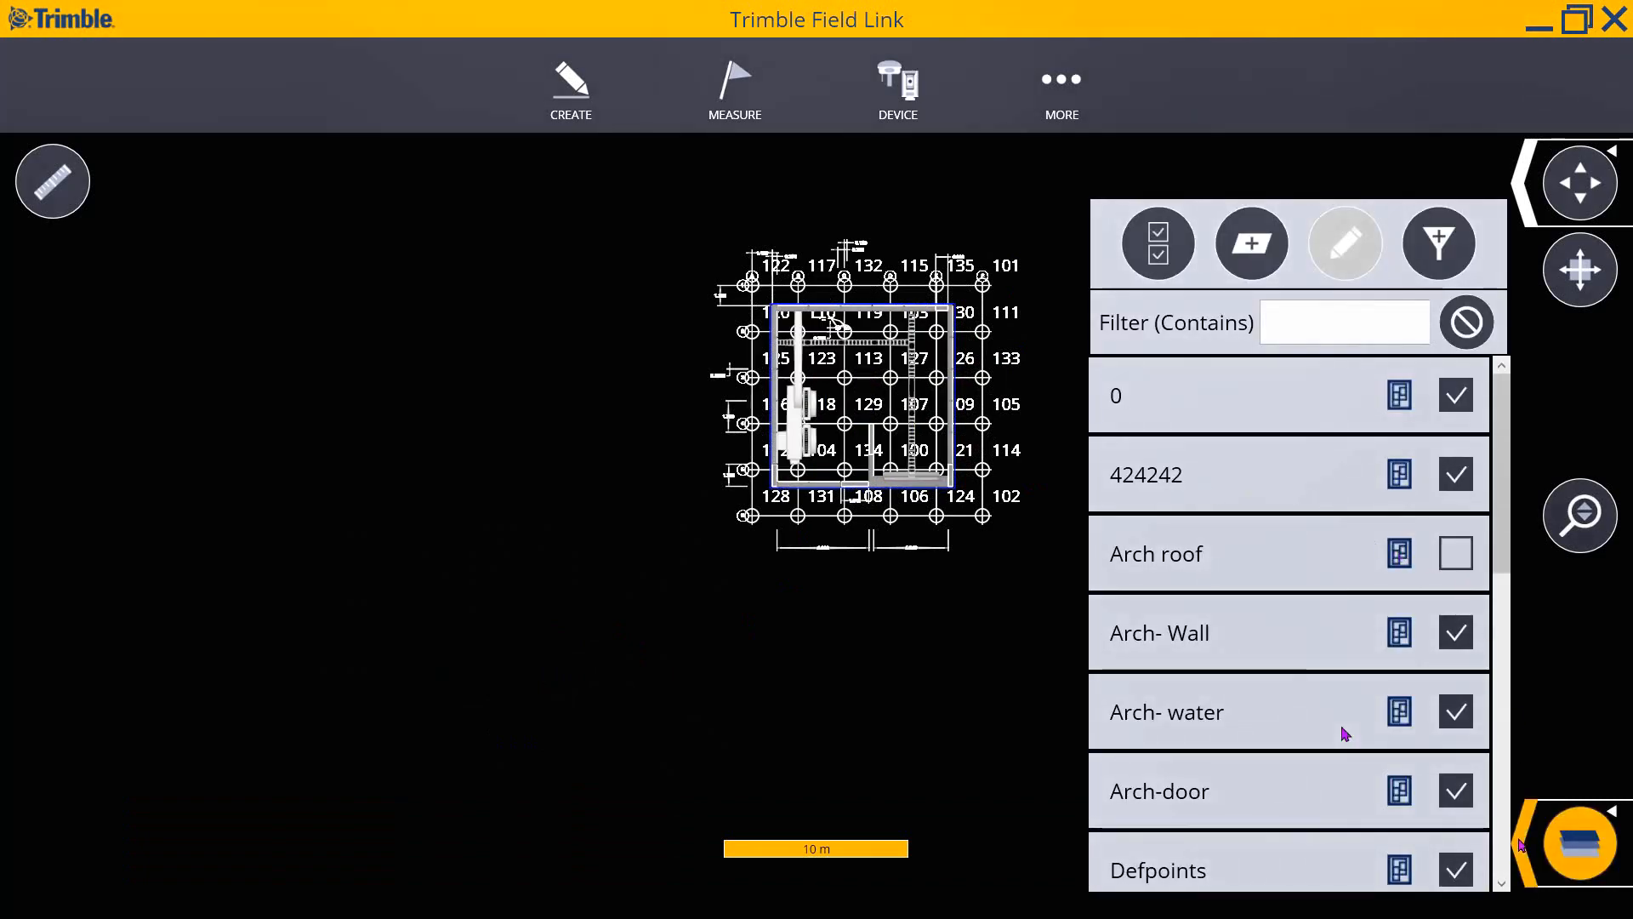
# - Dismiss the File imported notice and start the distance-measuring tool
pyautogui.scroll(5, 857, 307)
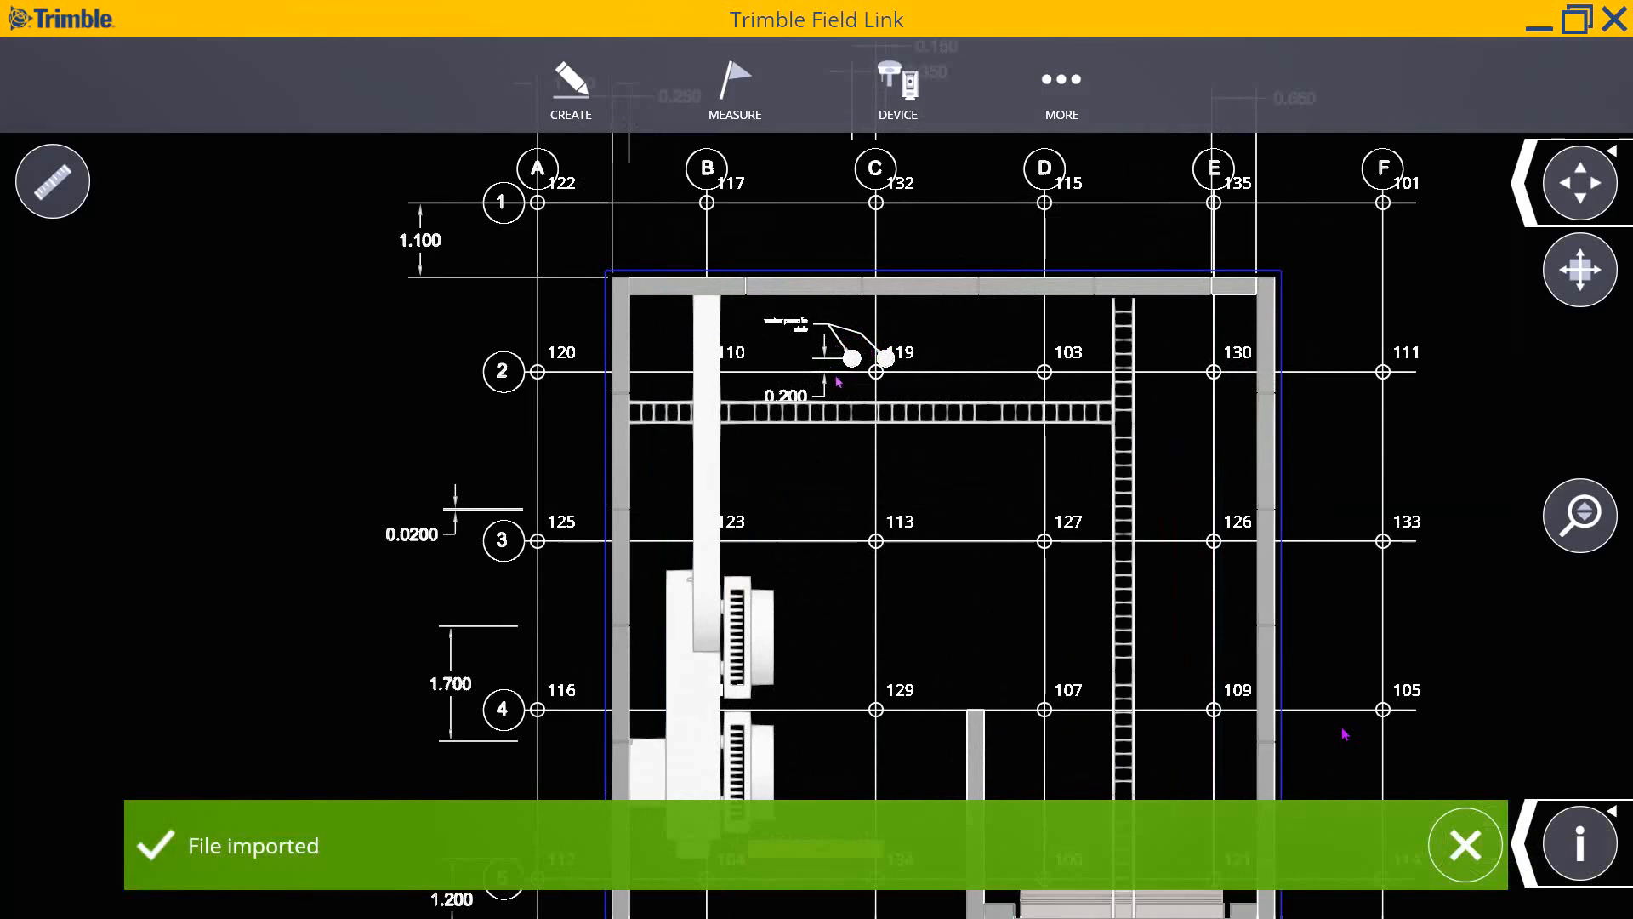
pyautogui.scroll(-5, 880, 352)
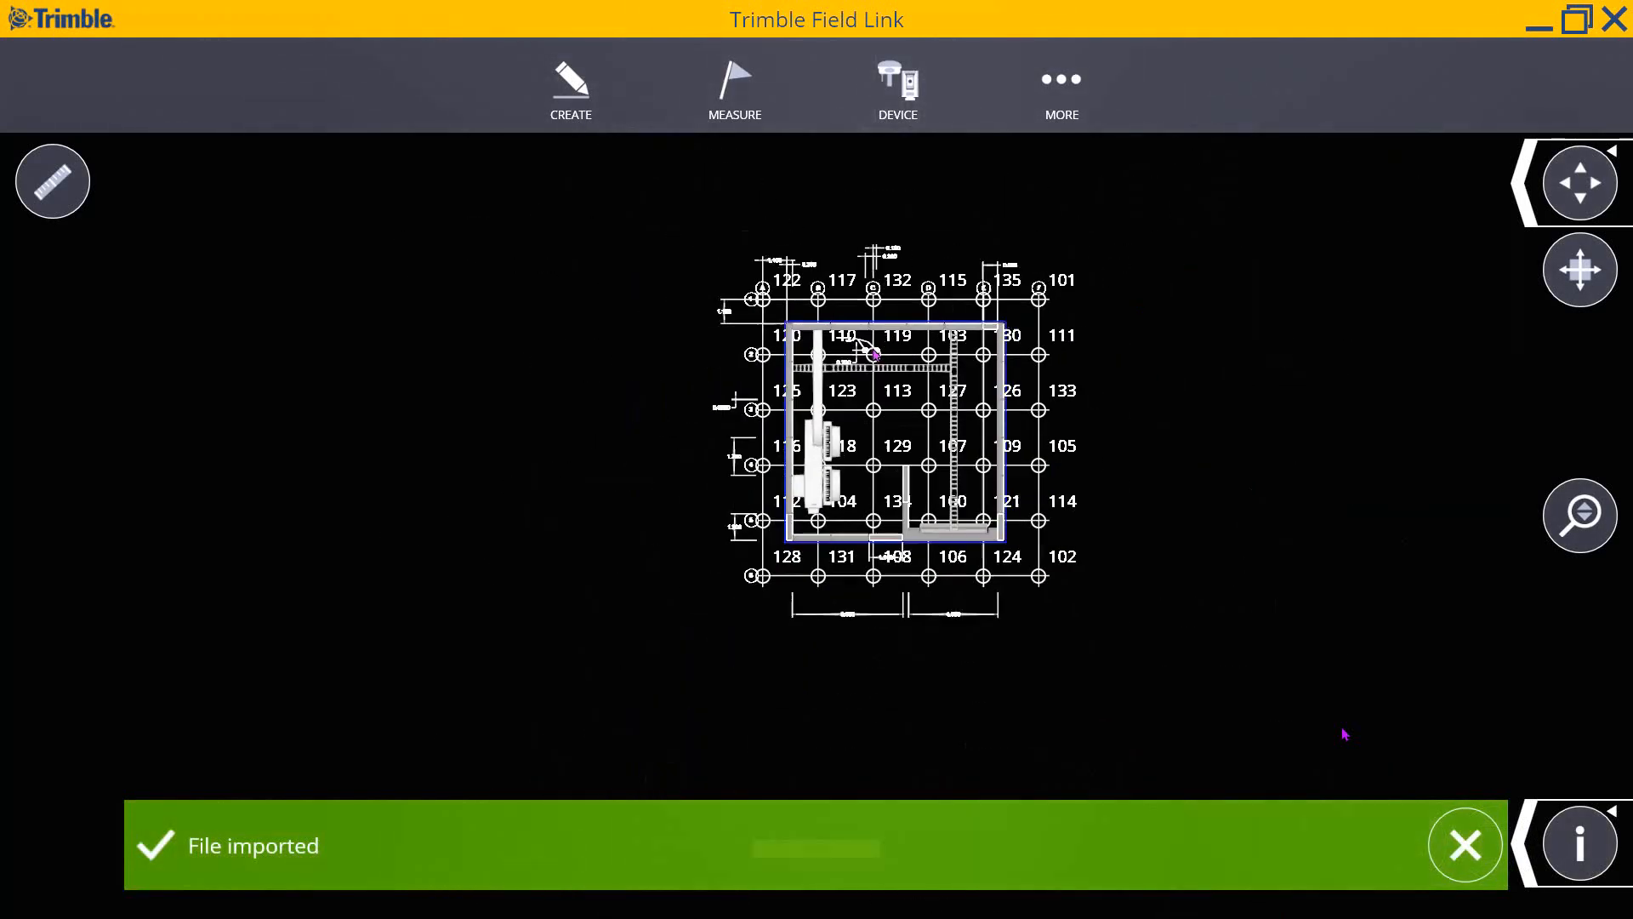
pyautogui.scroll(-4, 872, 352)
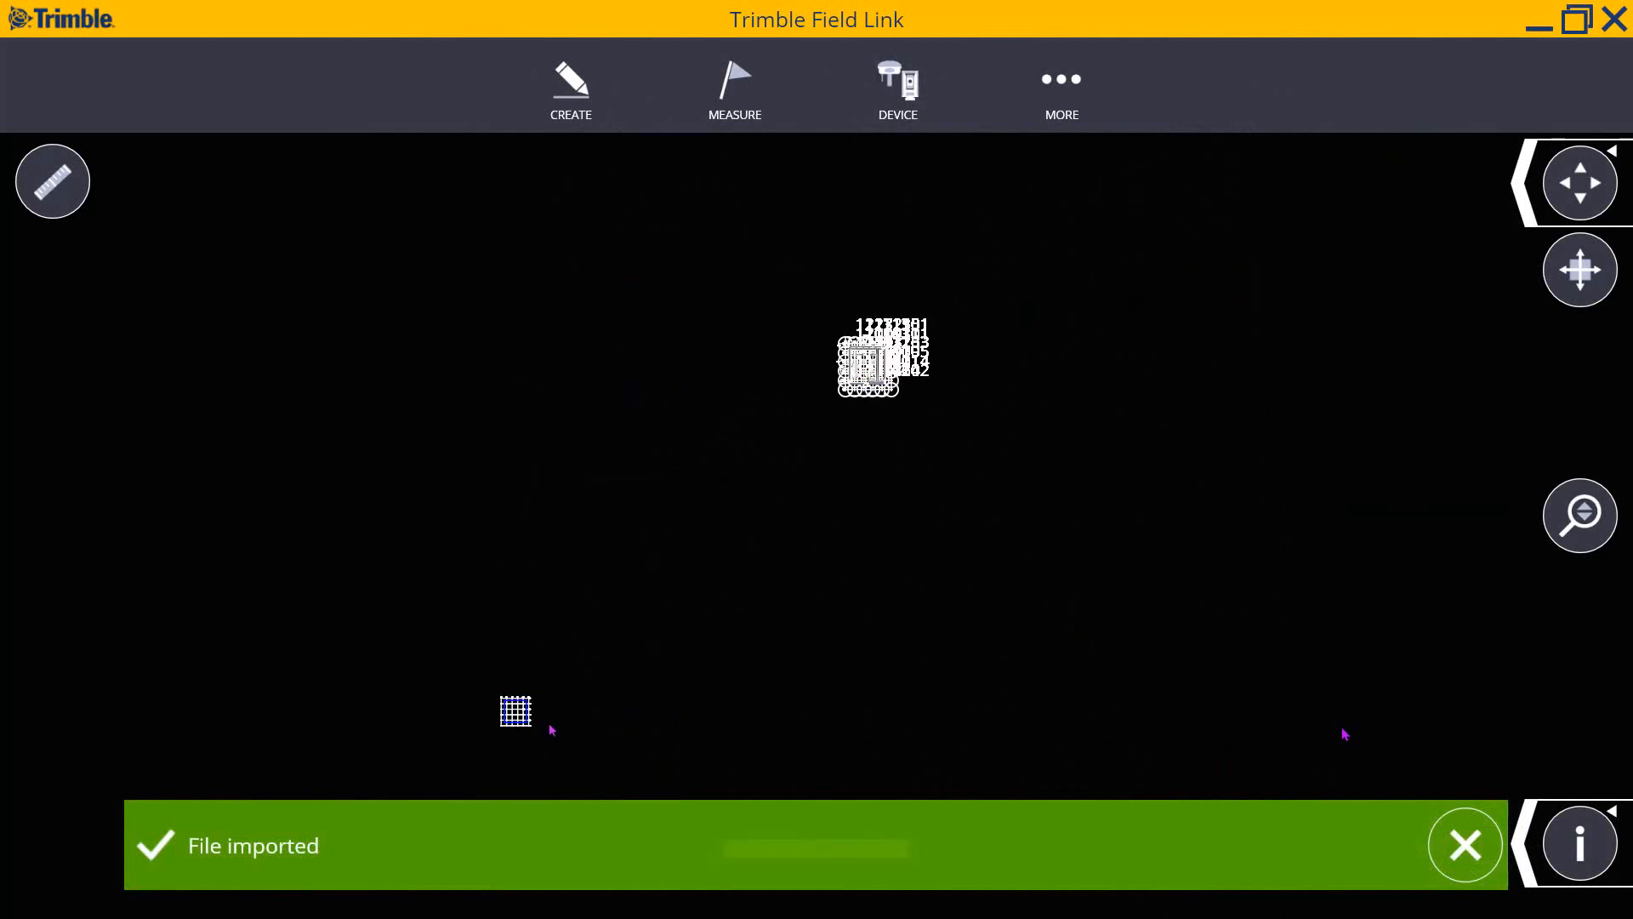
pyautogui.click(1467, 845)
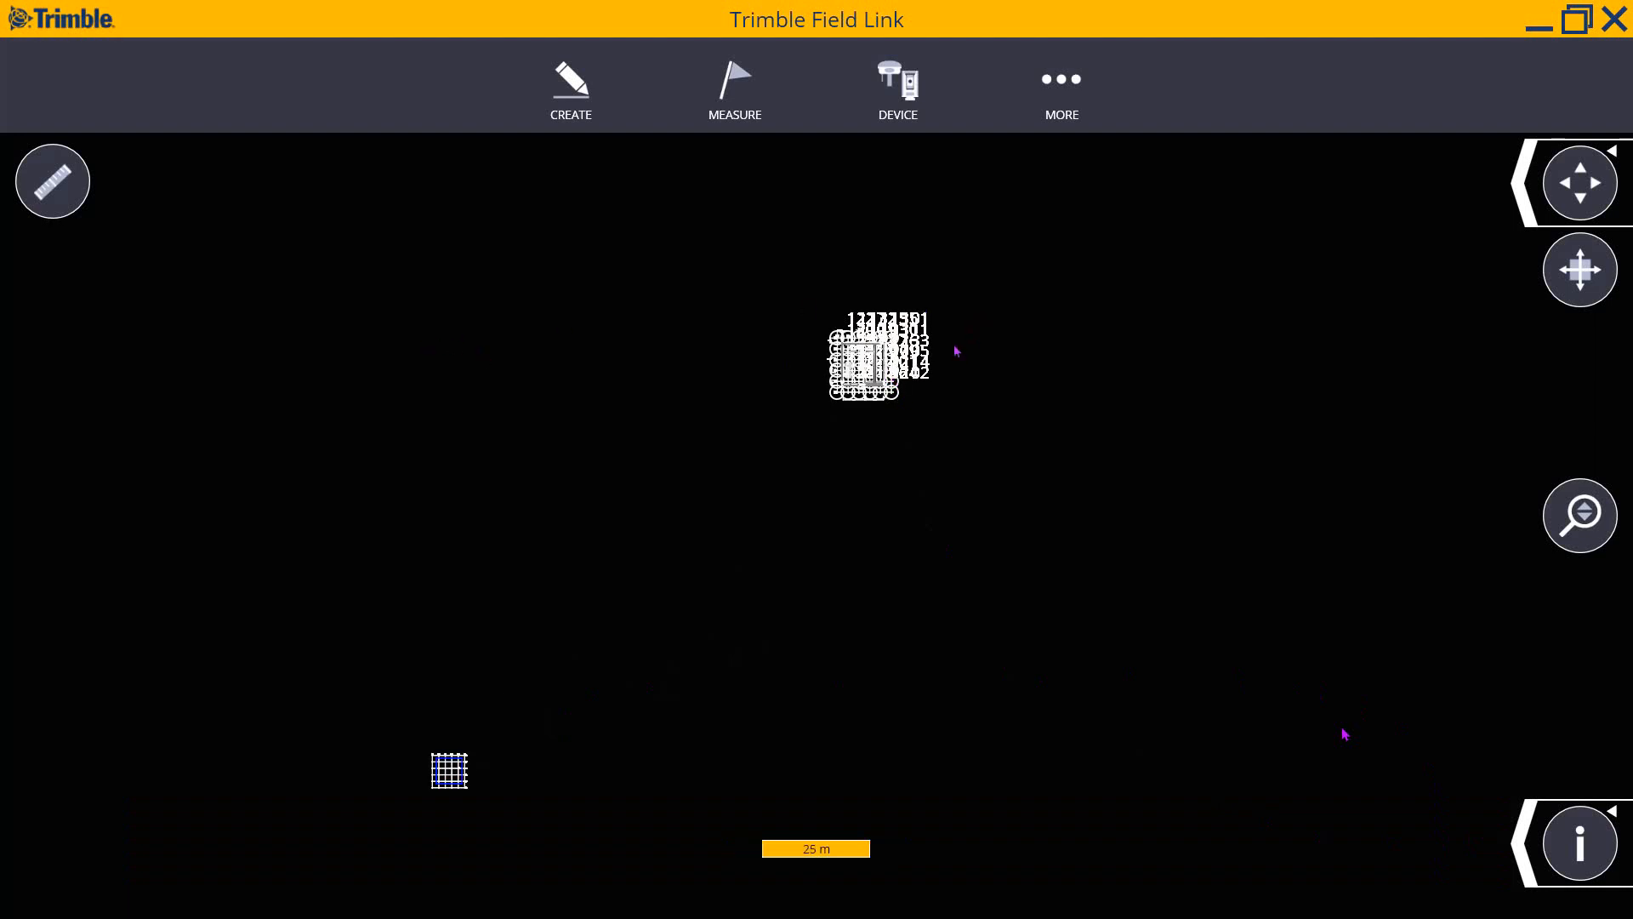
pyautogui.scroll(6, 856, 375)
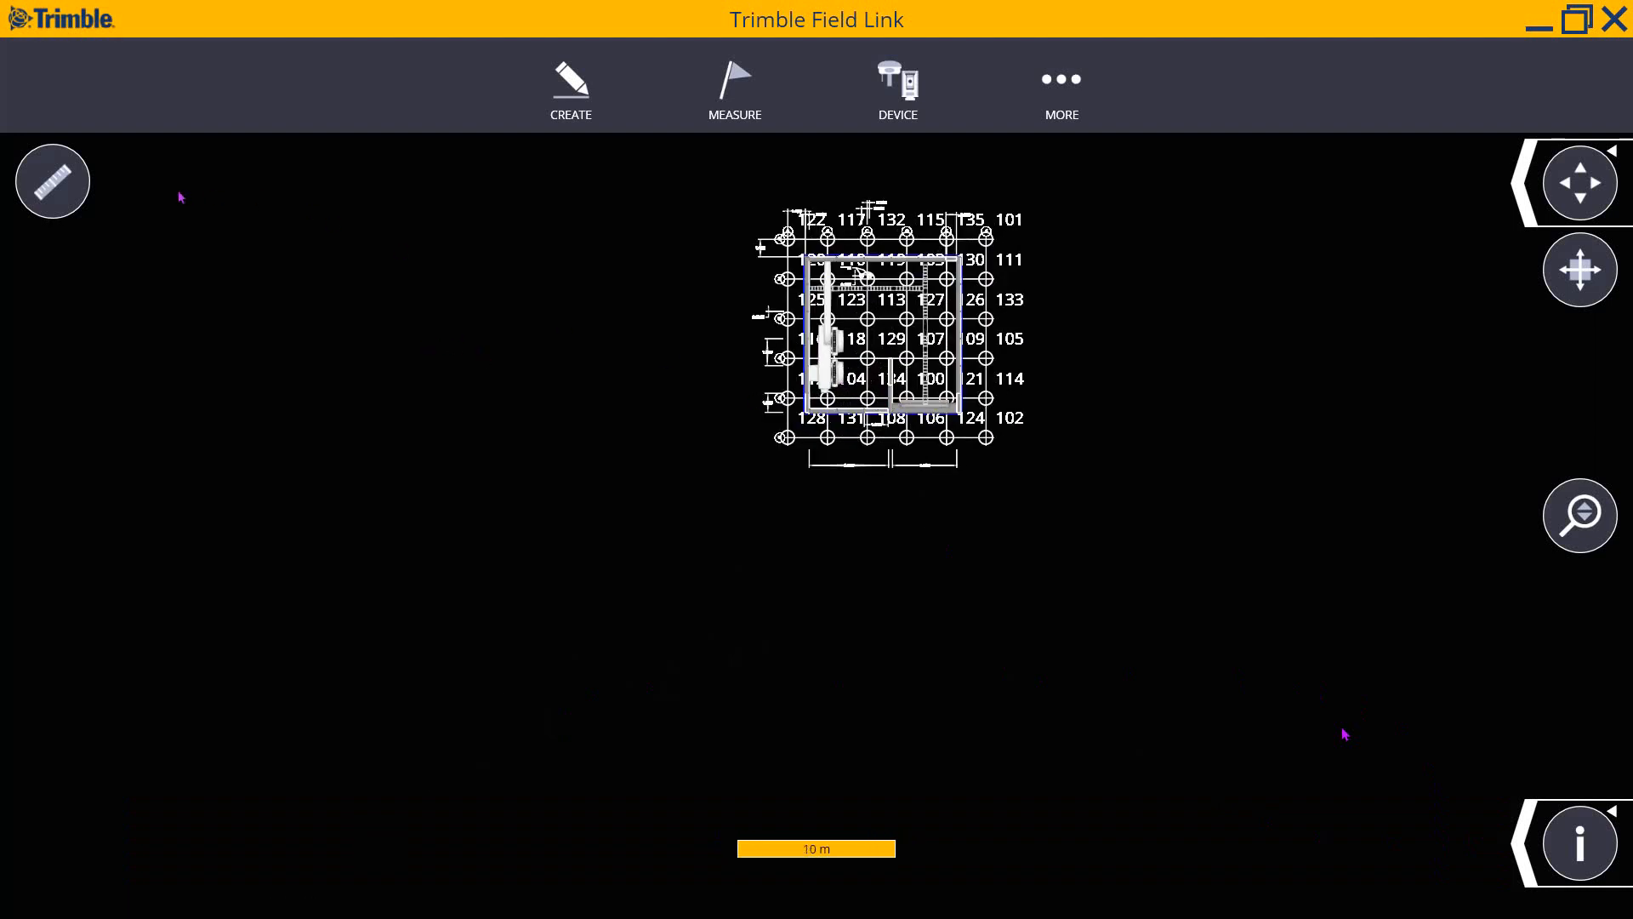
pyautogui.click(68, 184)
# - Measure the 2.500 m distance from grid point 131 to 108, clear it, and exit measuring
pyautogui.scroll(2, 864, 451)
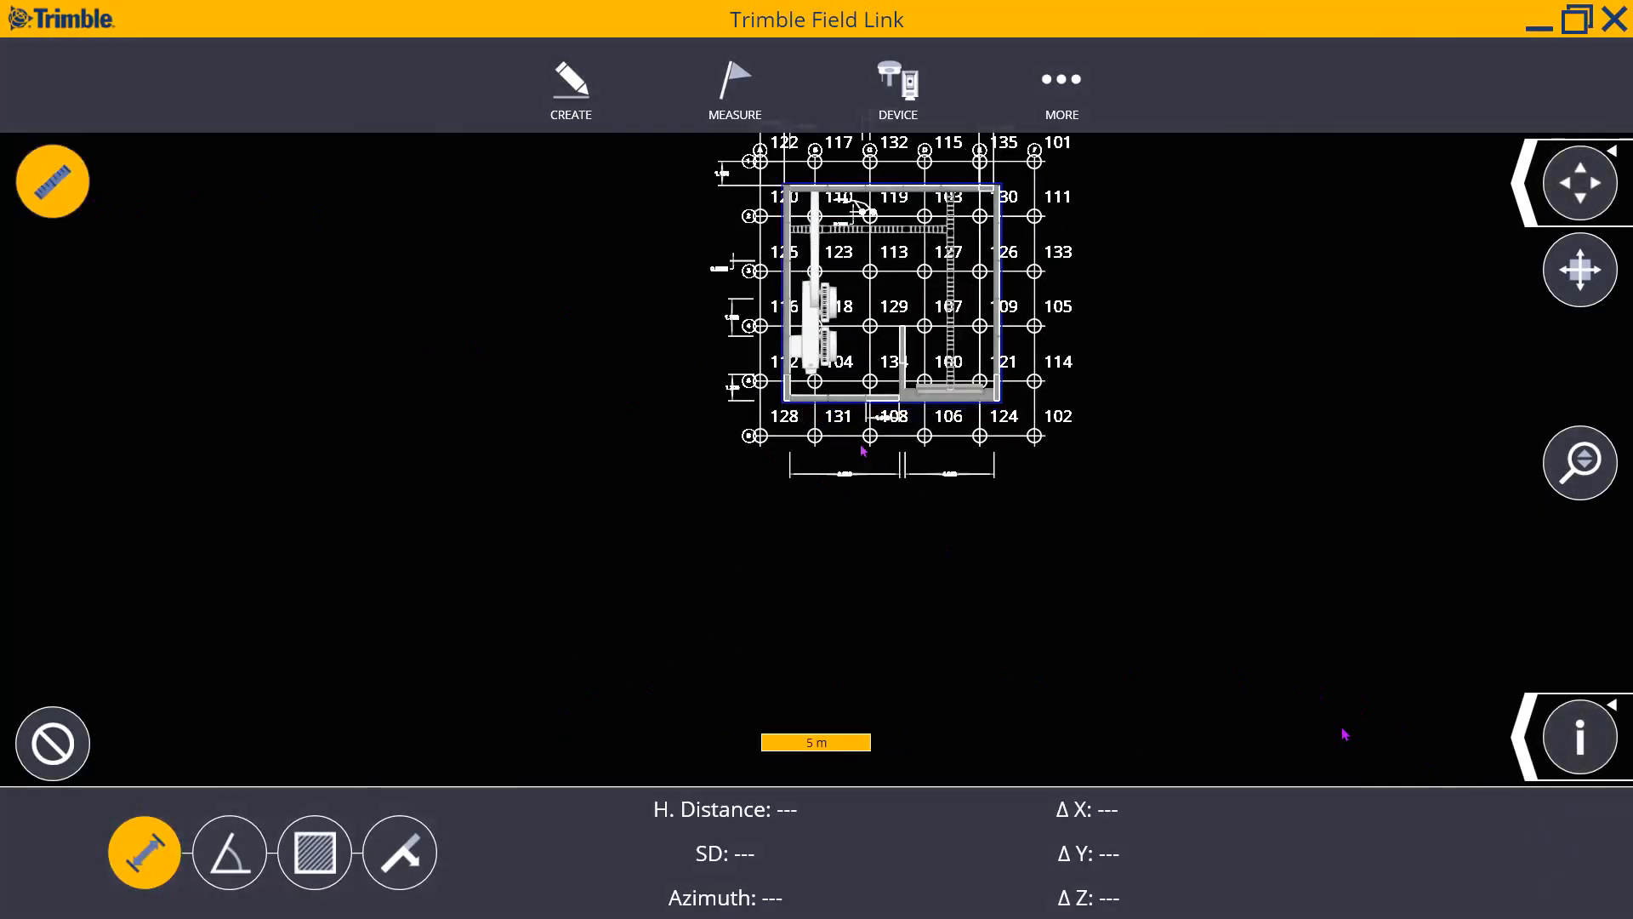
pyautogui.click(809, 436)
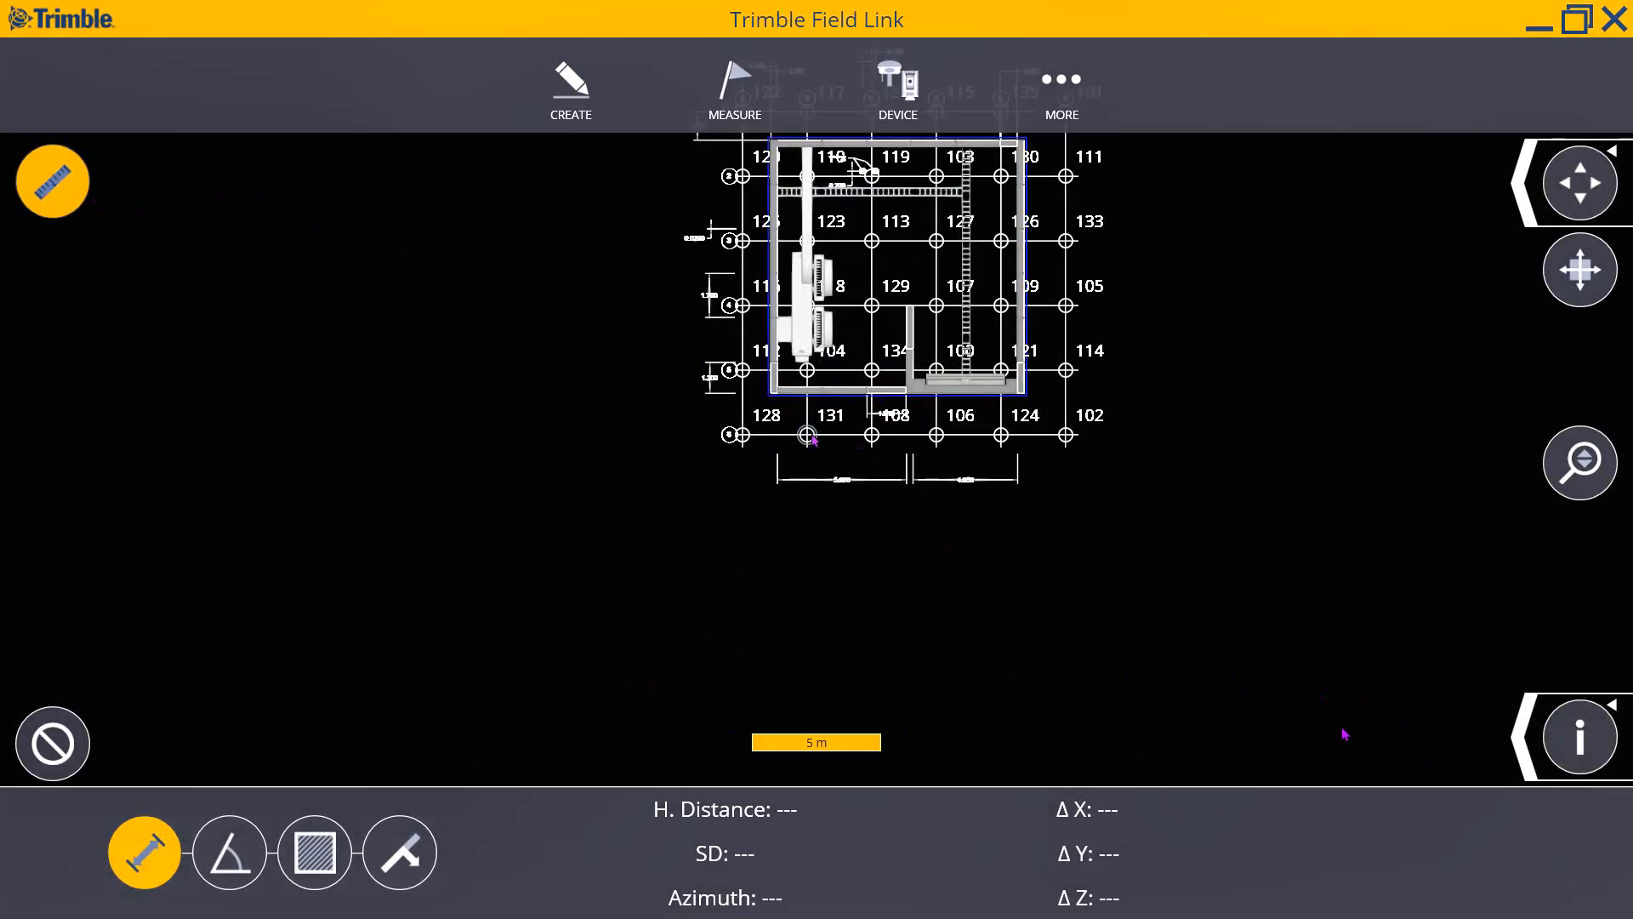
pyautogui.click(874, 436)
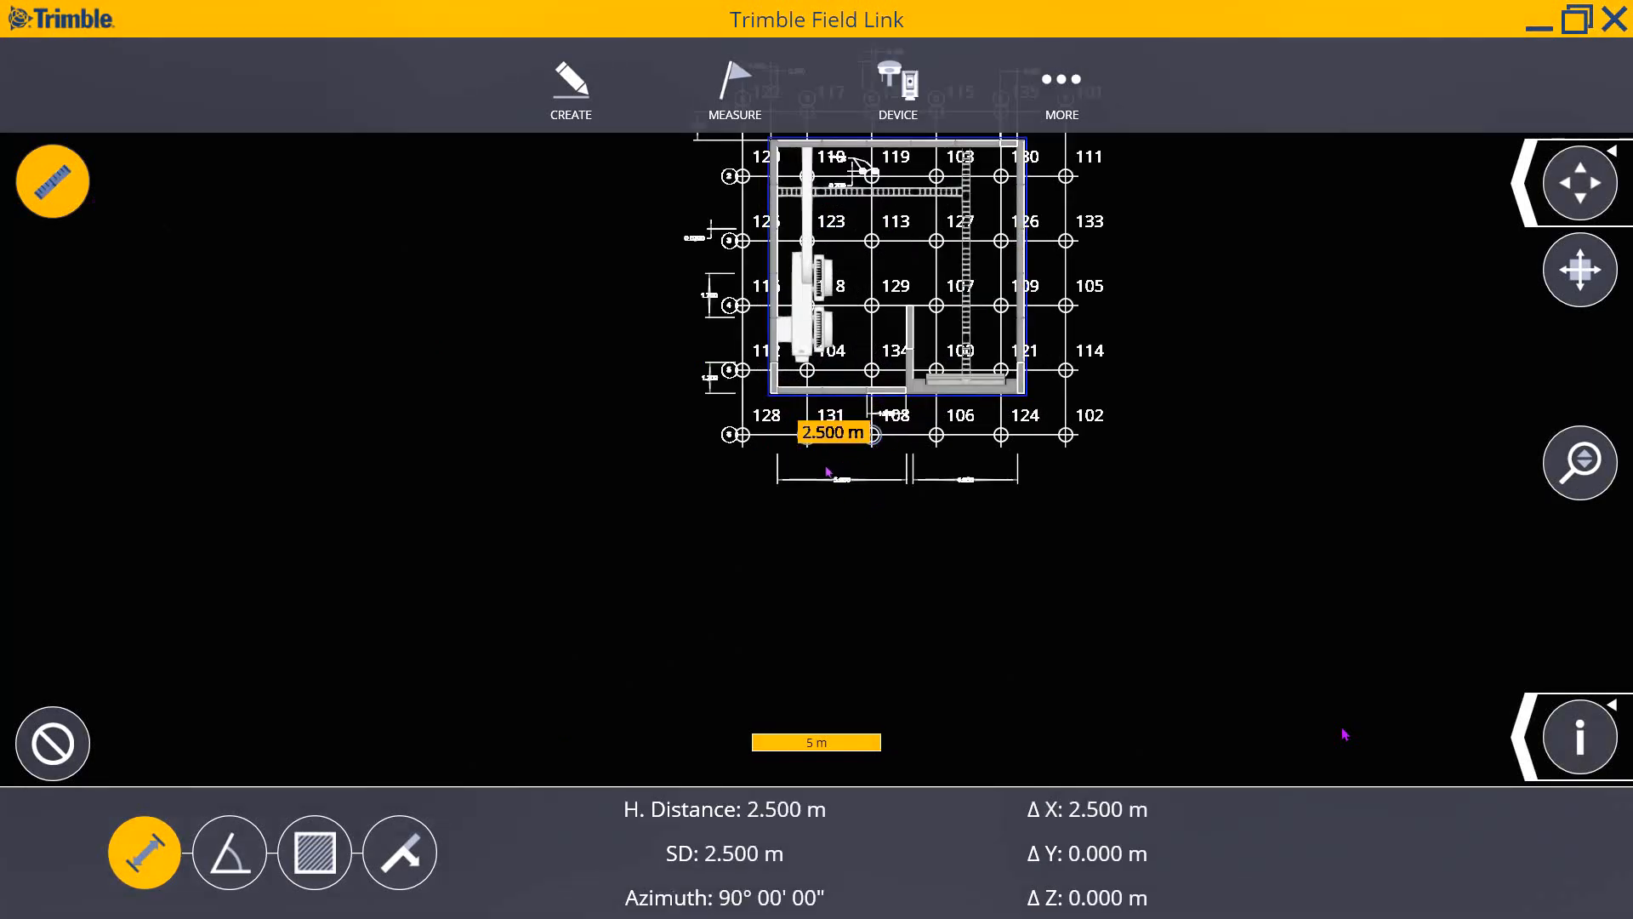
pyautogui.click(62, 738)
pyautogui.click(51, 192)
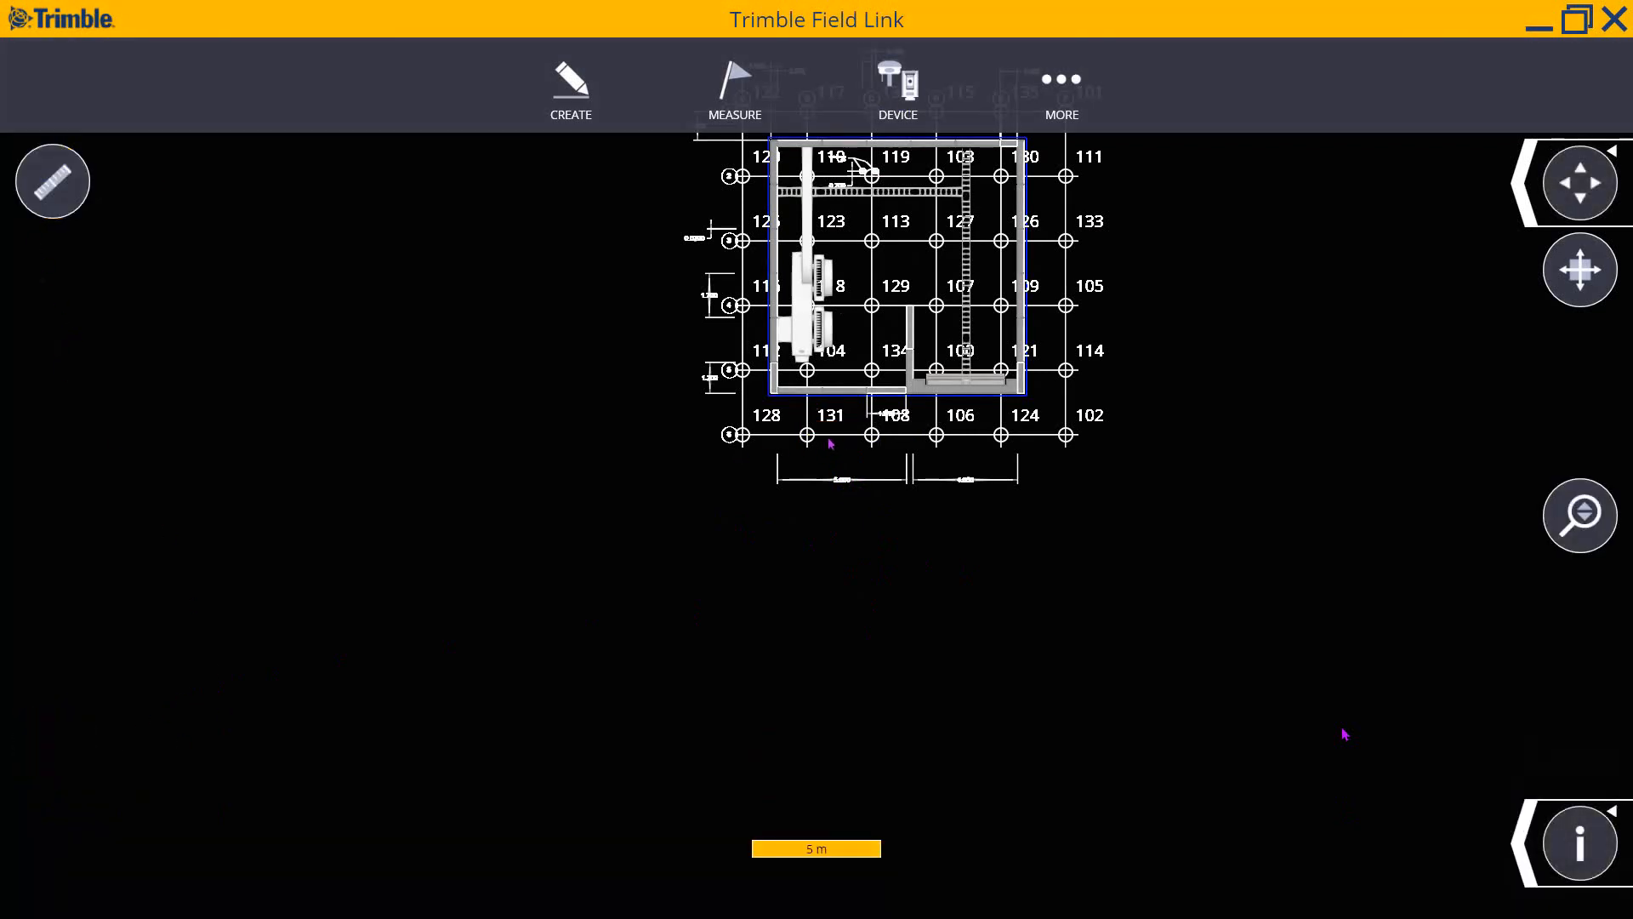
pyautogui.scroll(-1, 868, 438)
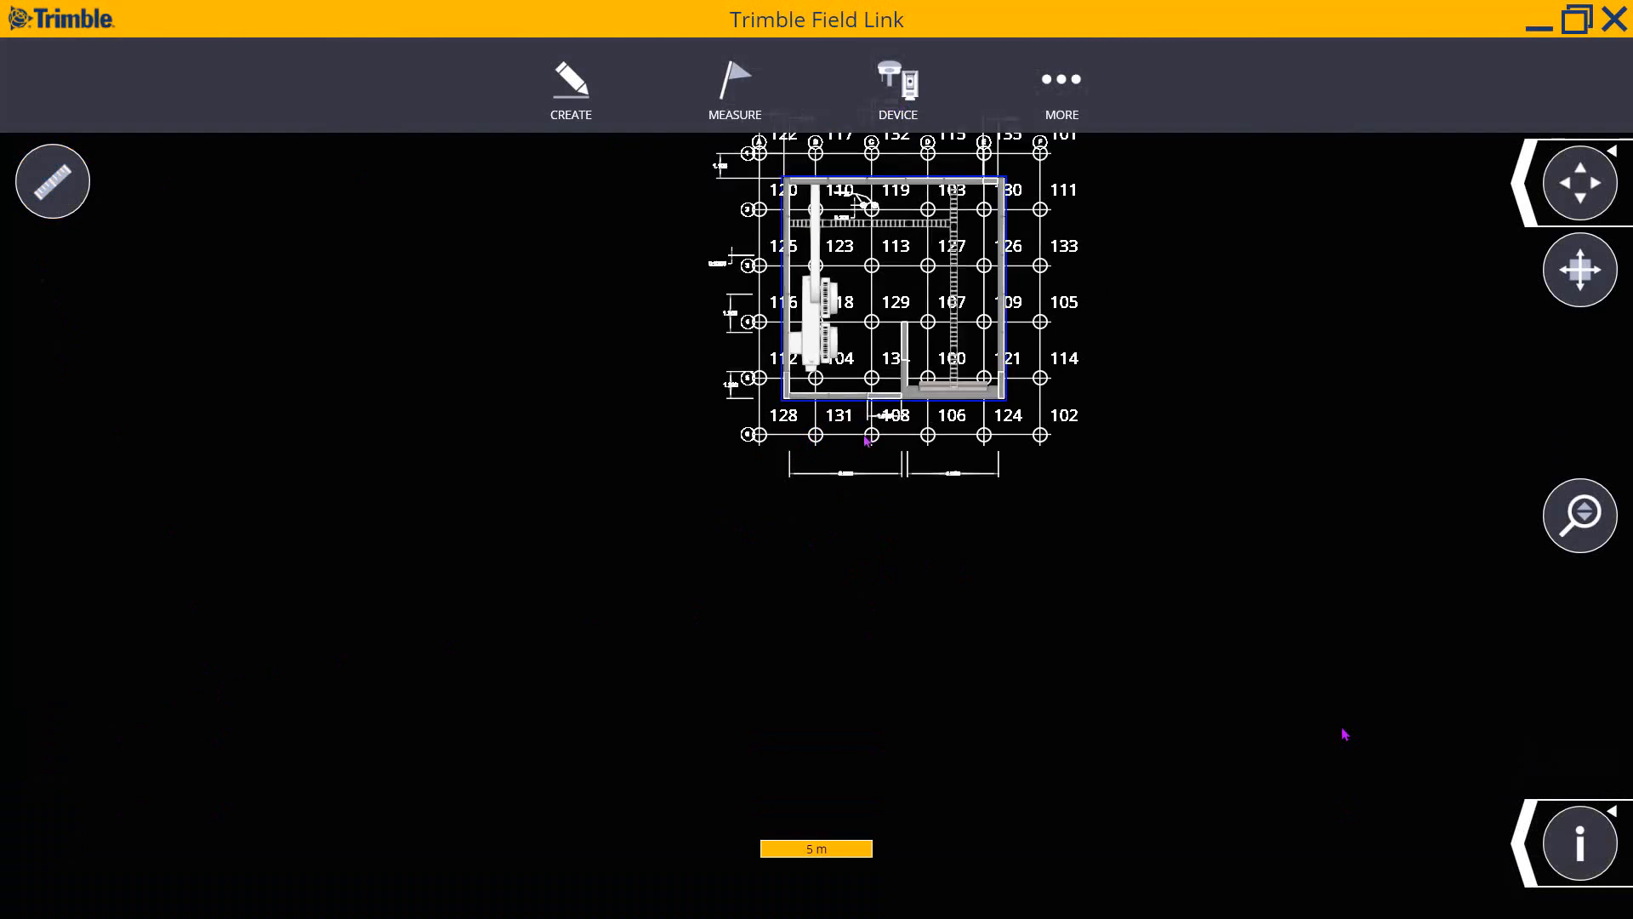
pyautogui.scroll(-5, 867, 440)
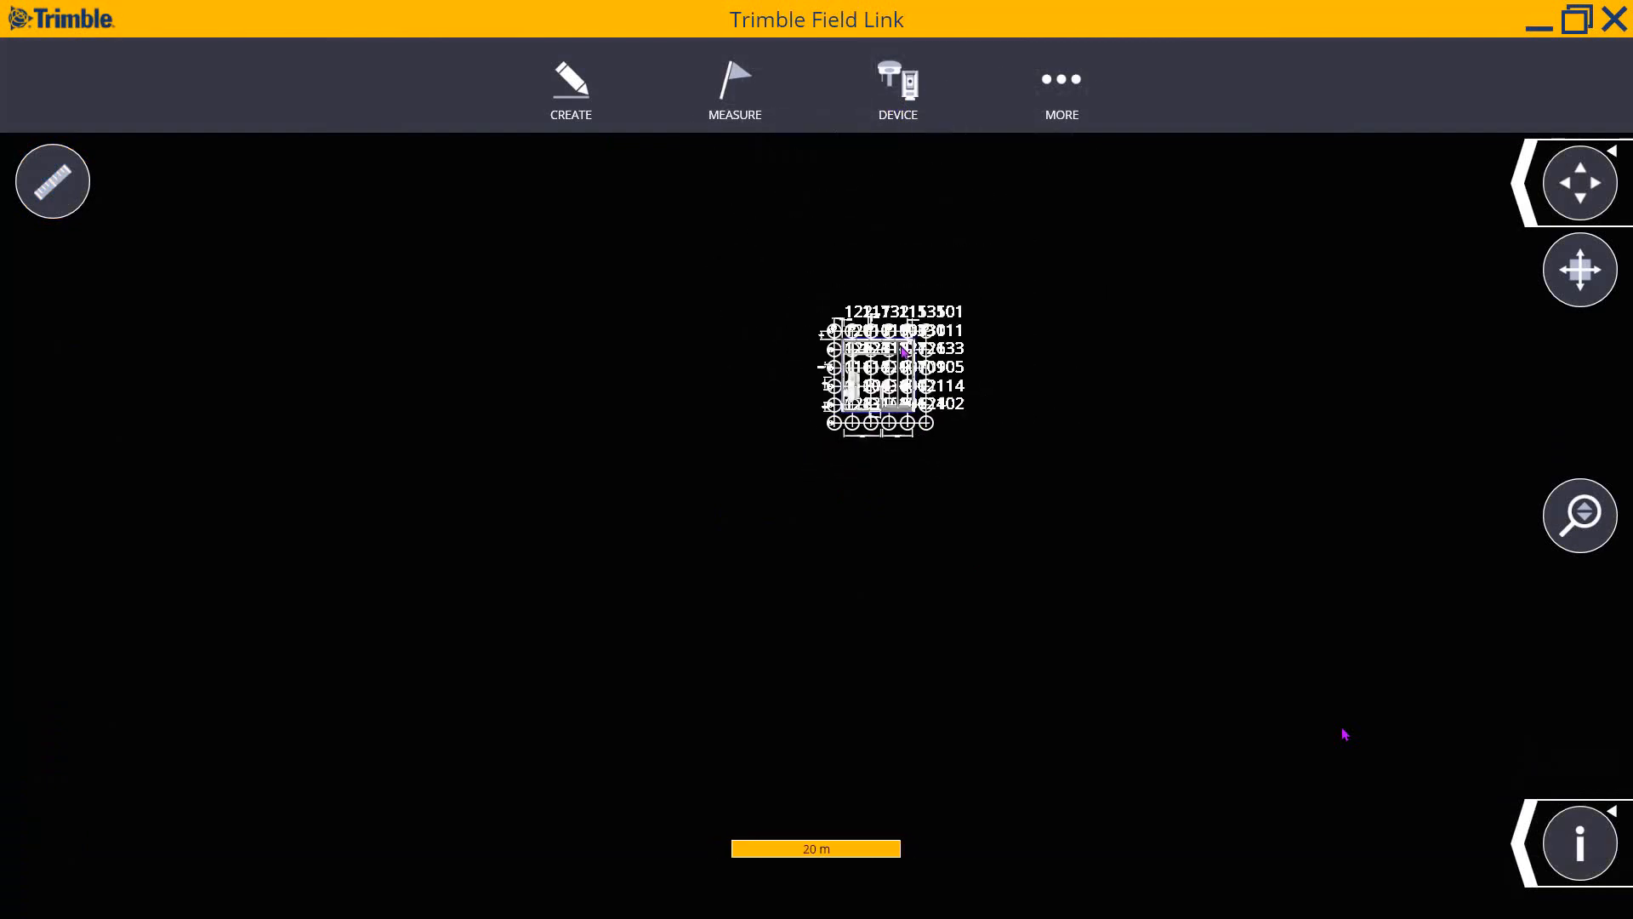
pyautogui.scroll(-3, 904, 352)
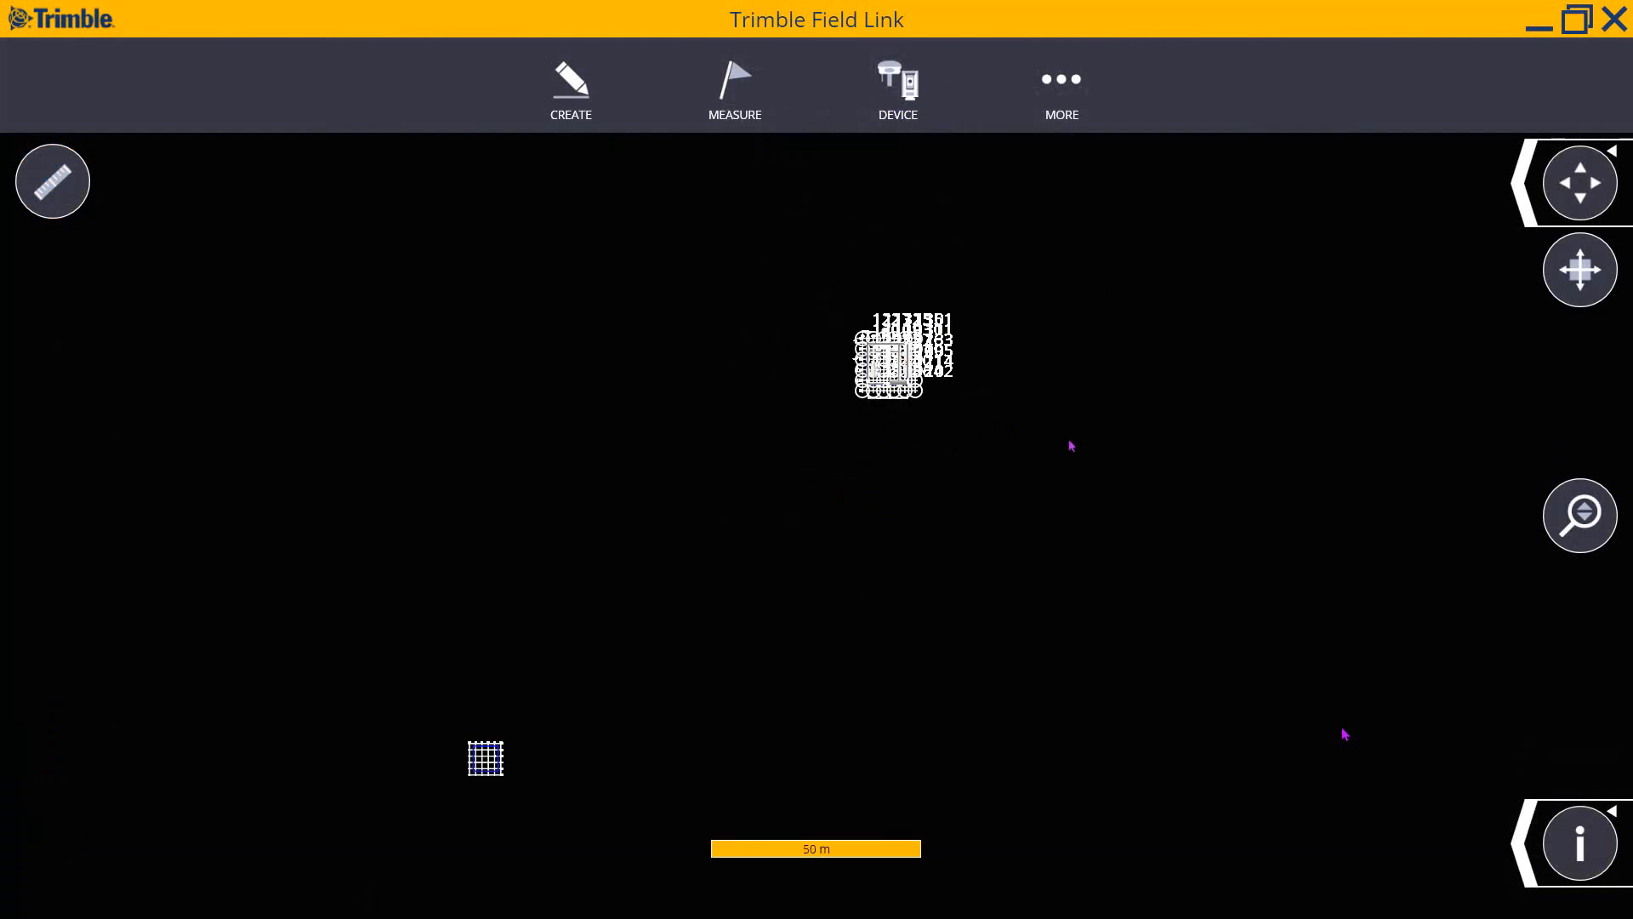
pyautogui.click(1526, 866)
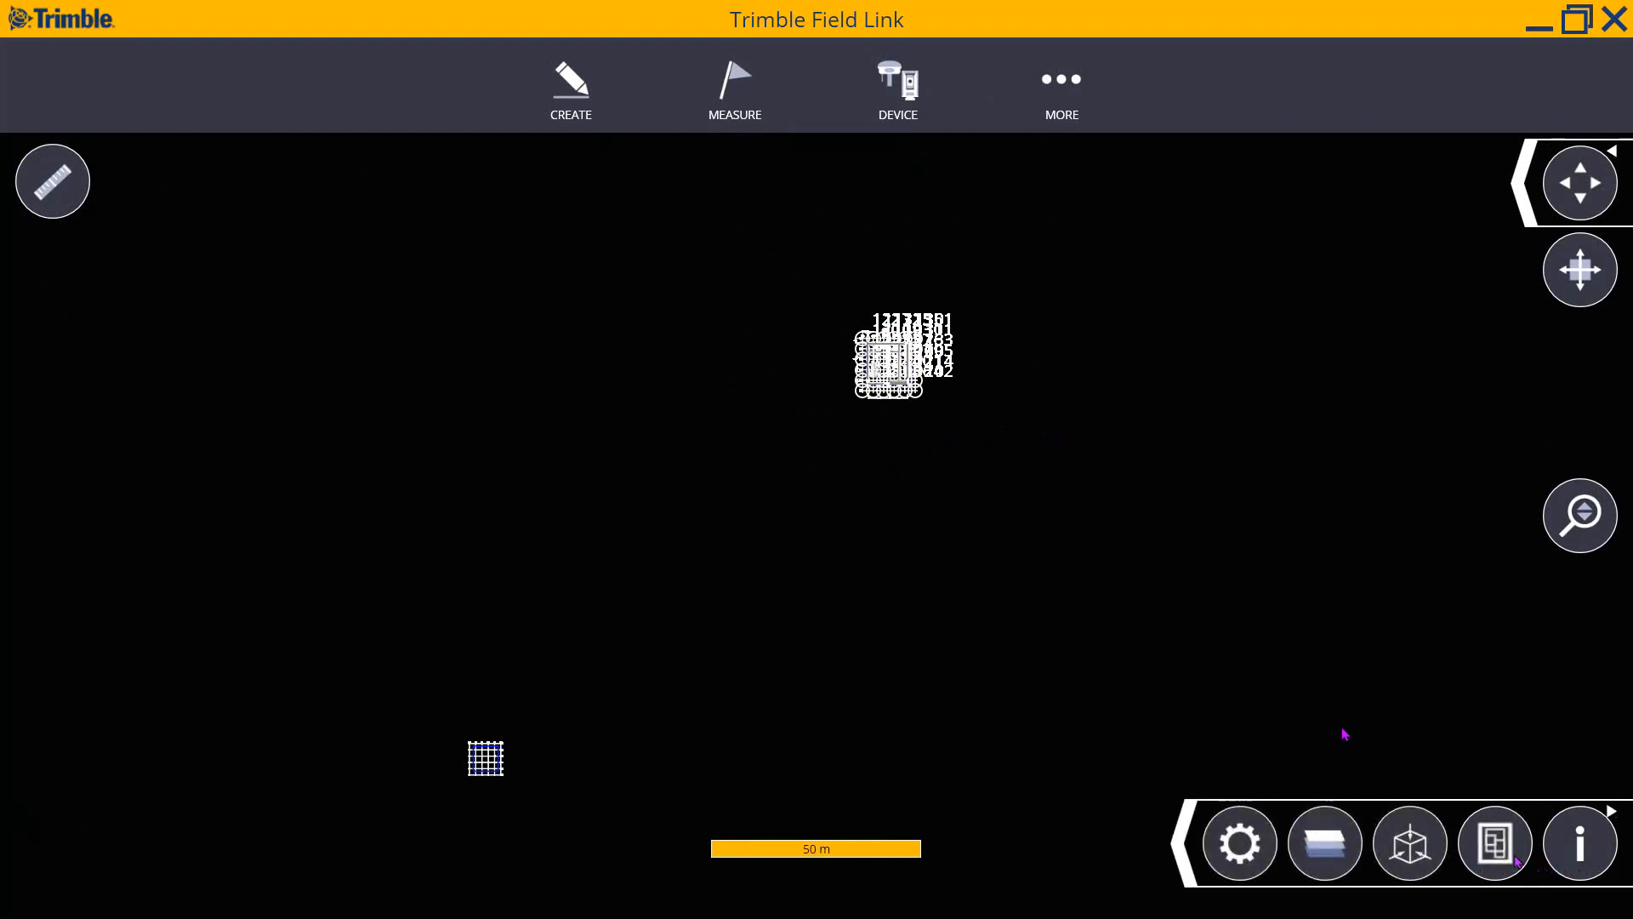
# - Select the SLAB AND GRID drawing from the imported drawings and start repositioning it
pyautogui.click(1506, 843)
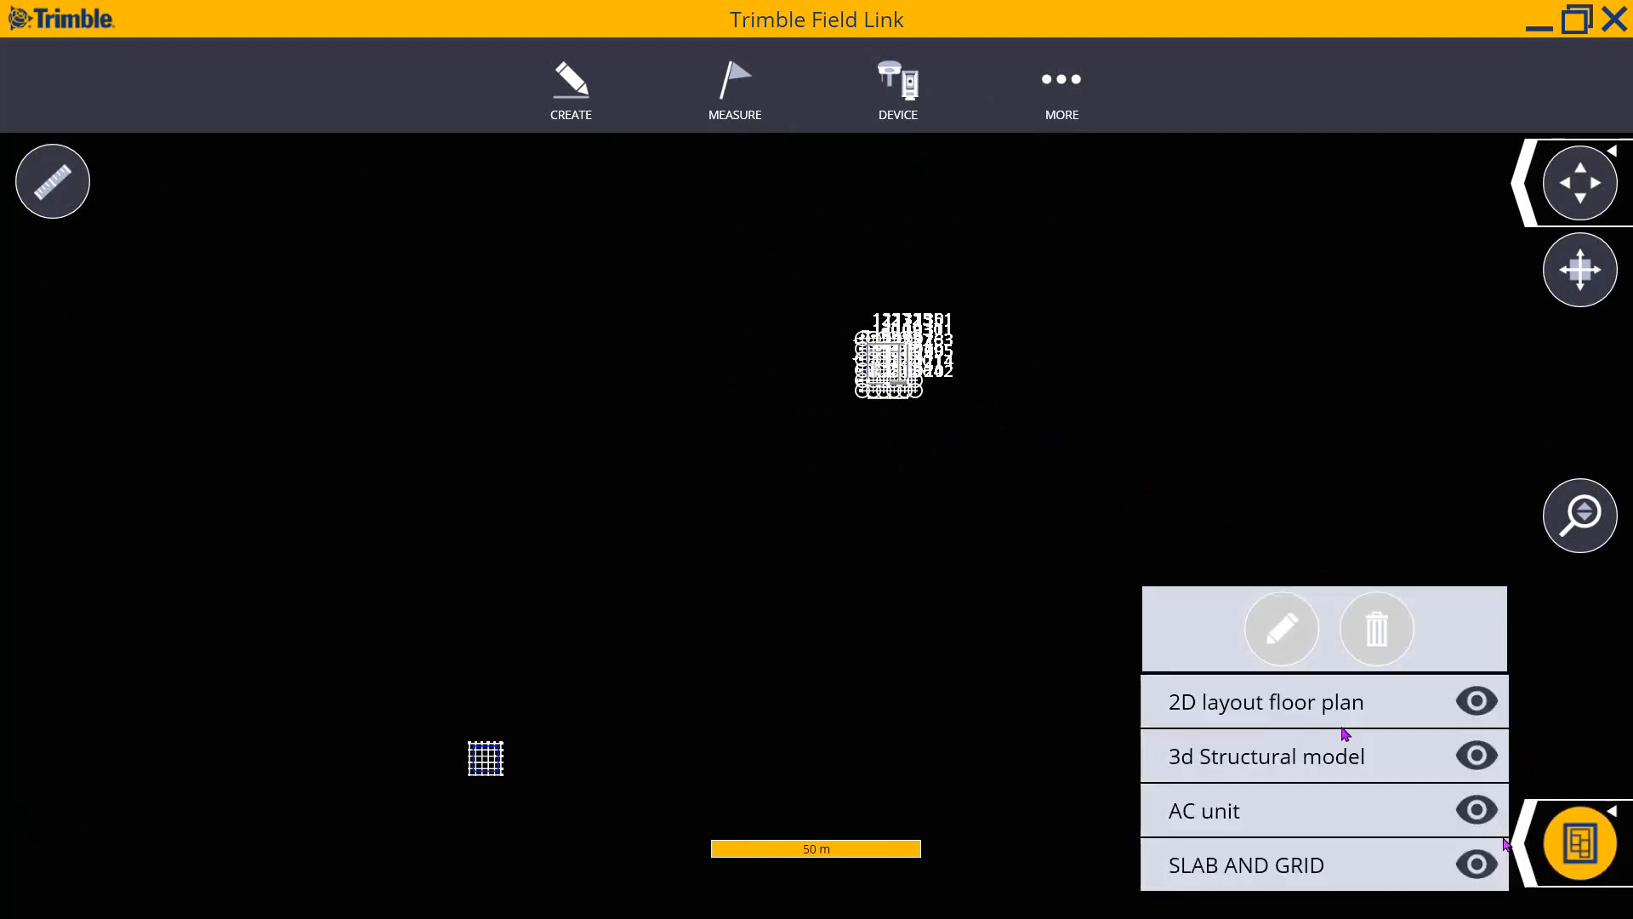
pyautogui.click(1313, 882)
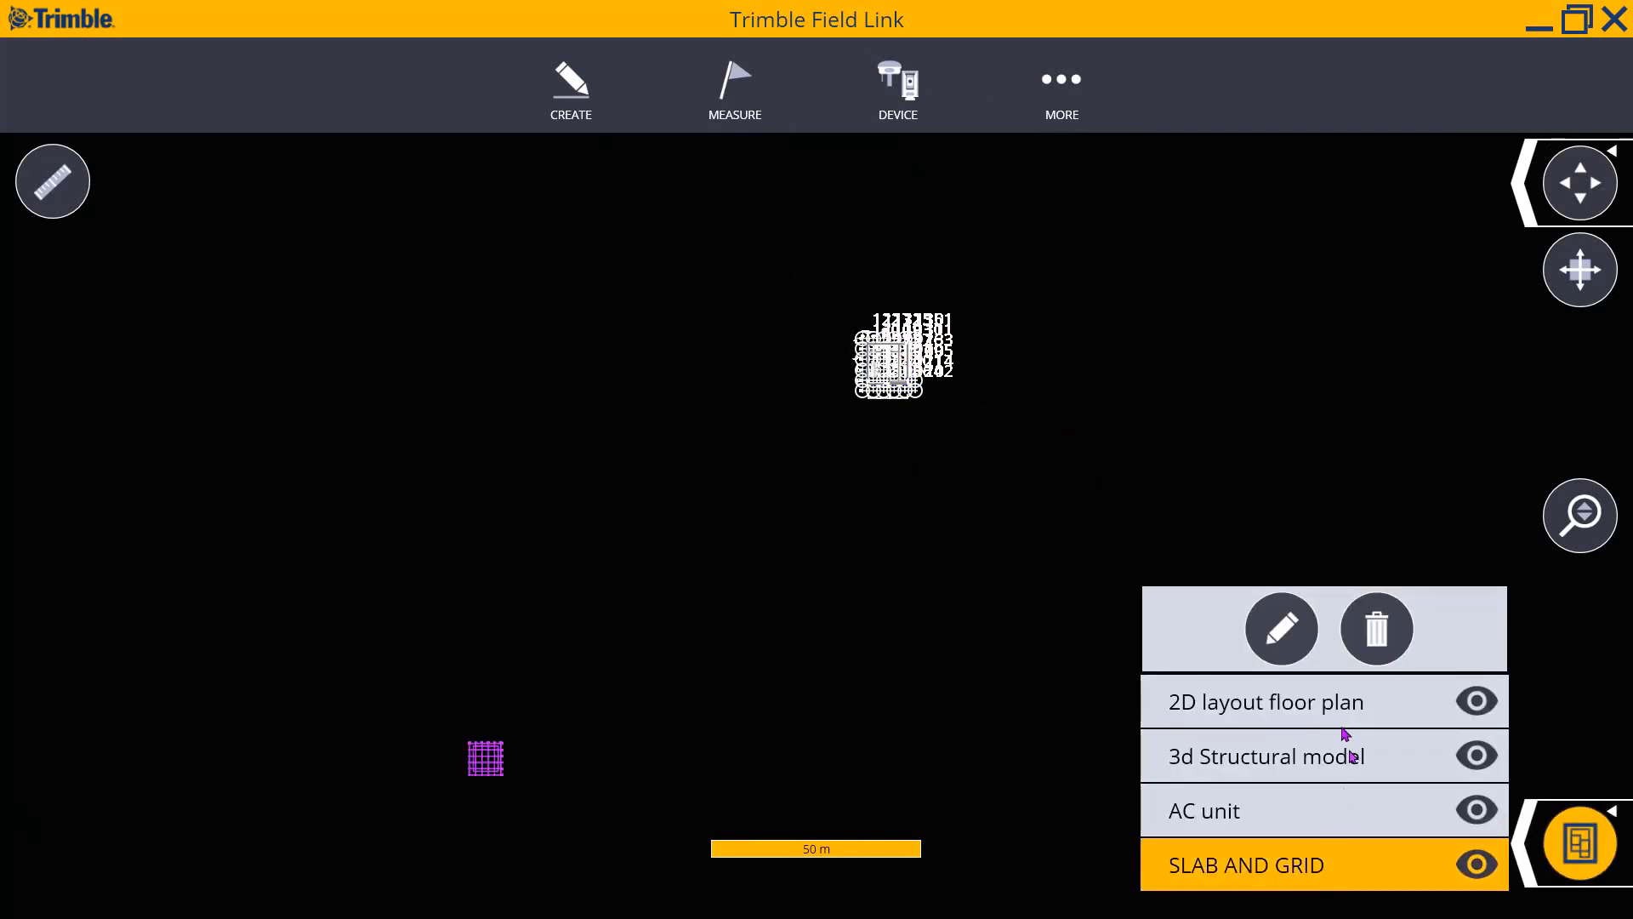
pyautogui.click(1282, 630)
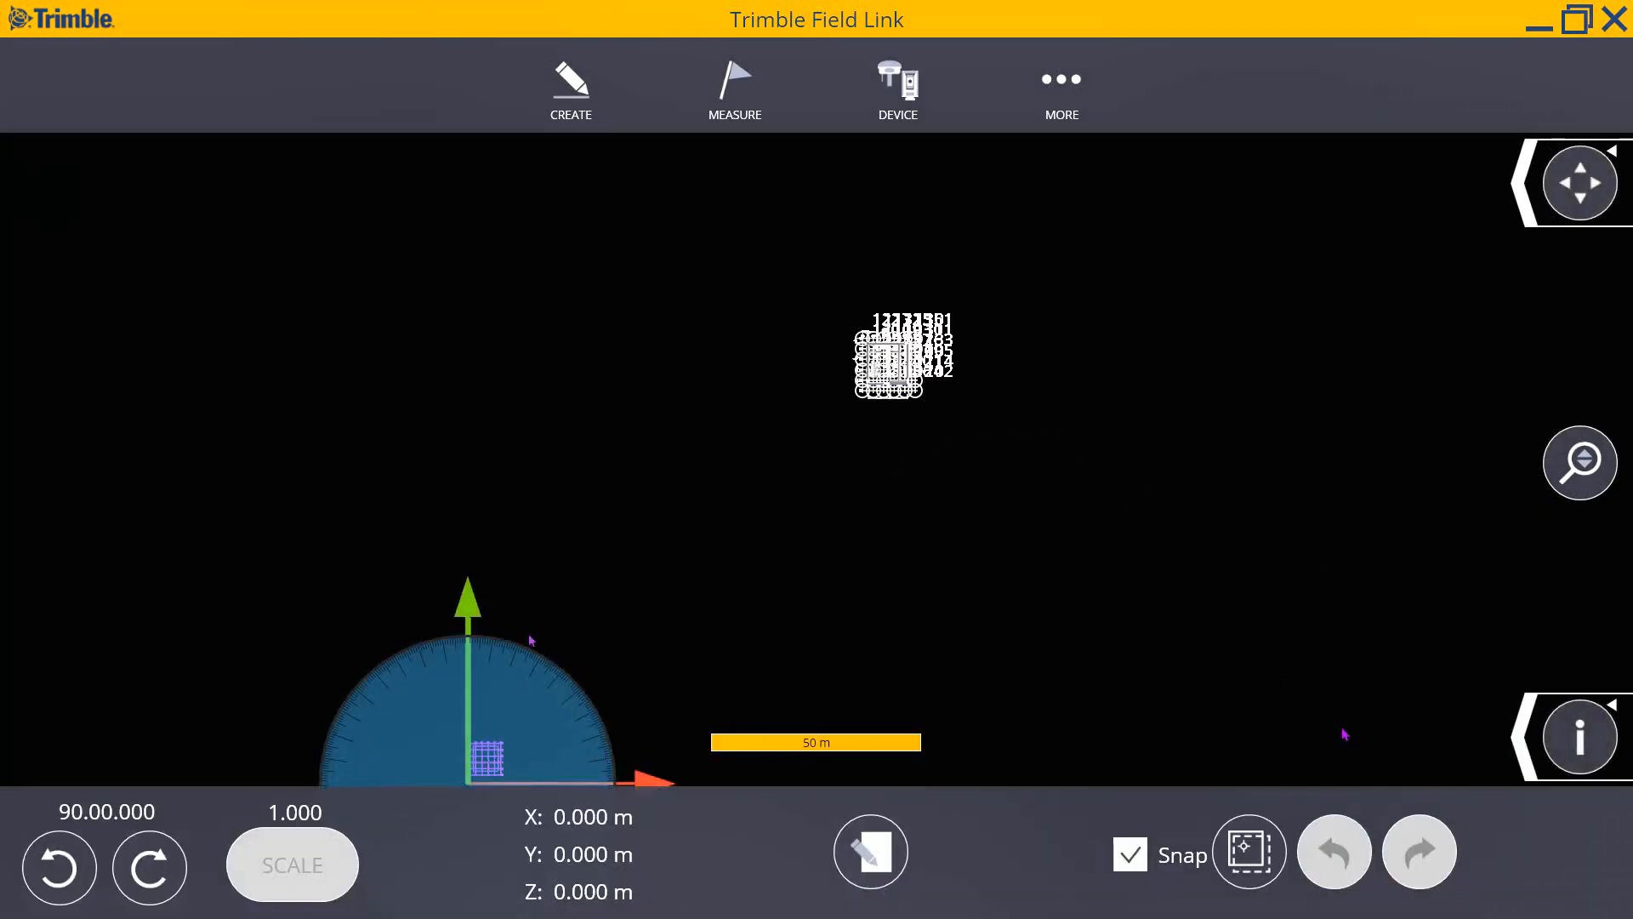
# - Move the slab grid up toward the floor plan and zoom in to compare them
pyautogui.moveTo(501, 757); pyautogui.dragTo(804, 375)
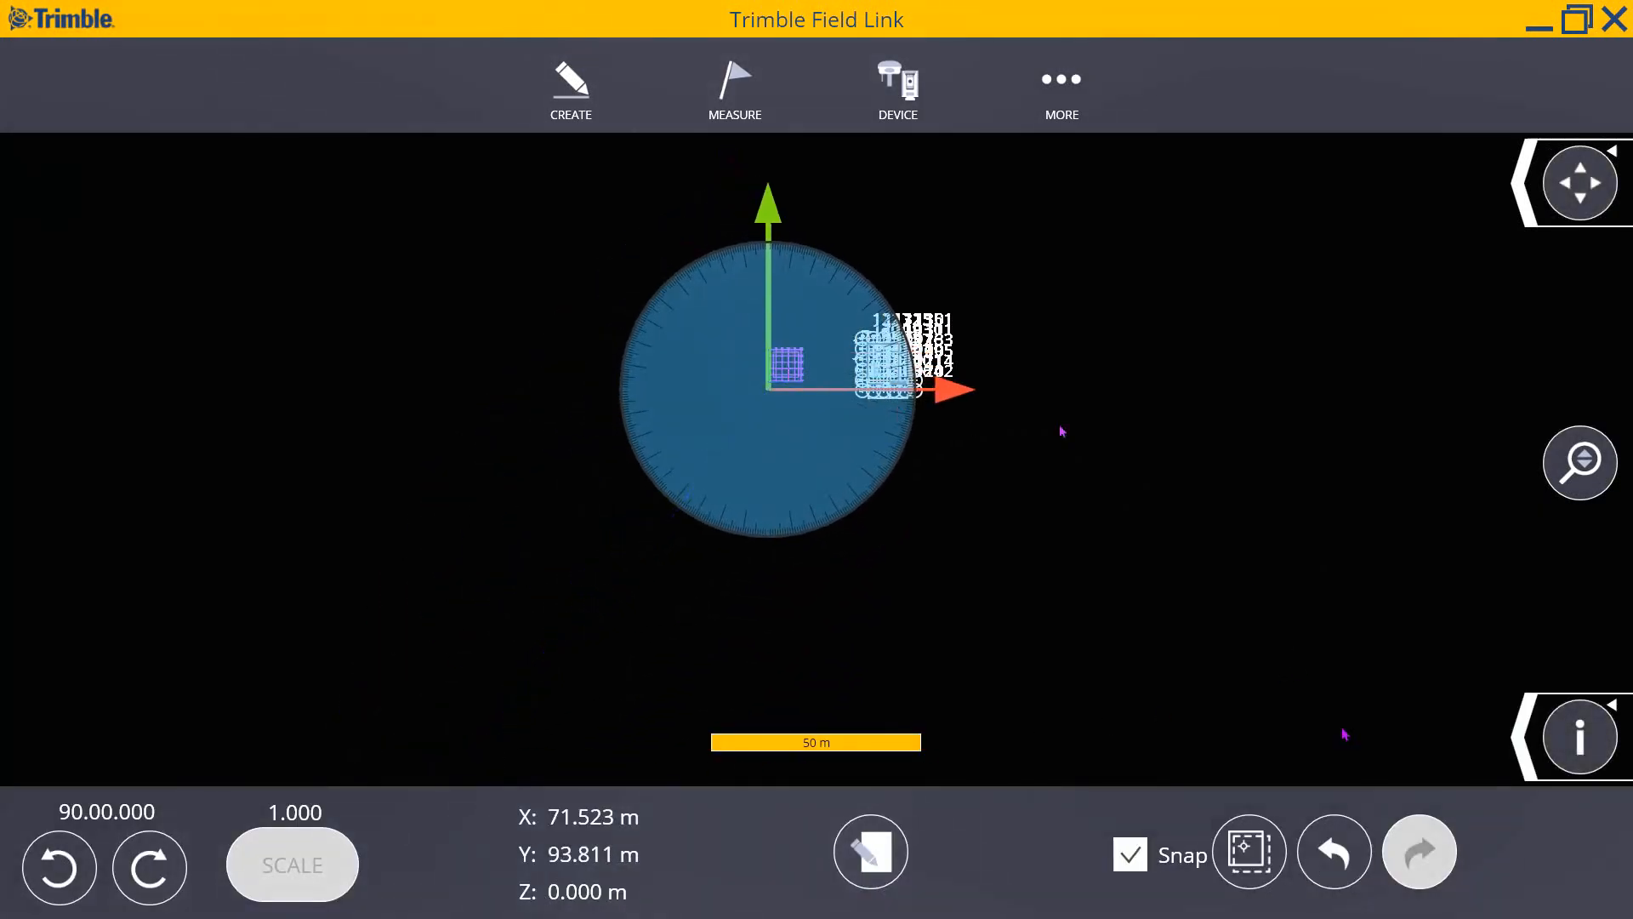
pyautogui.scroll(5, 852, 362)
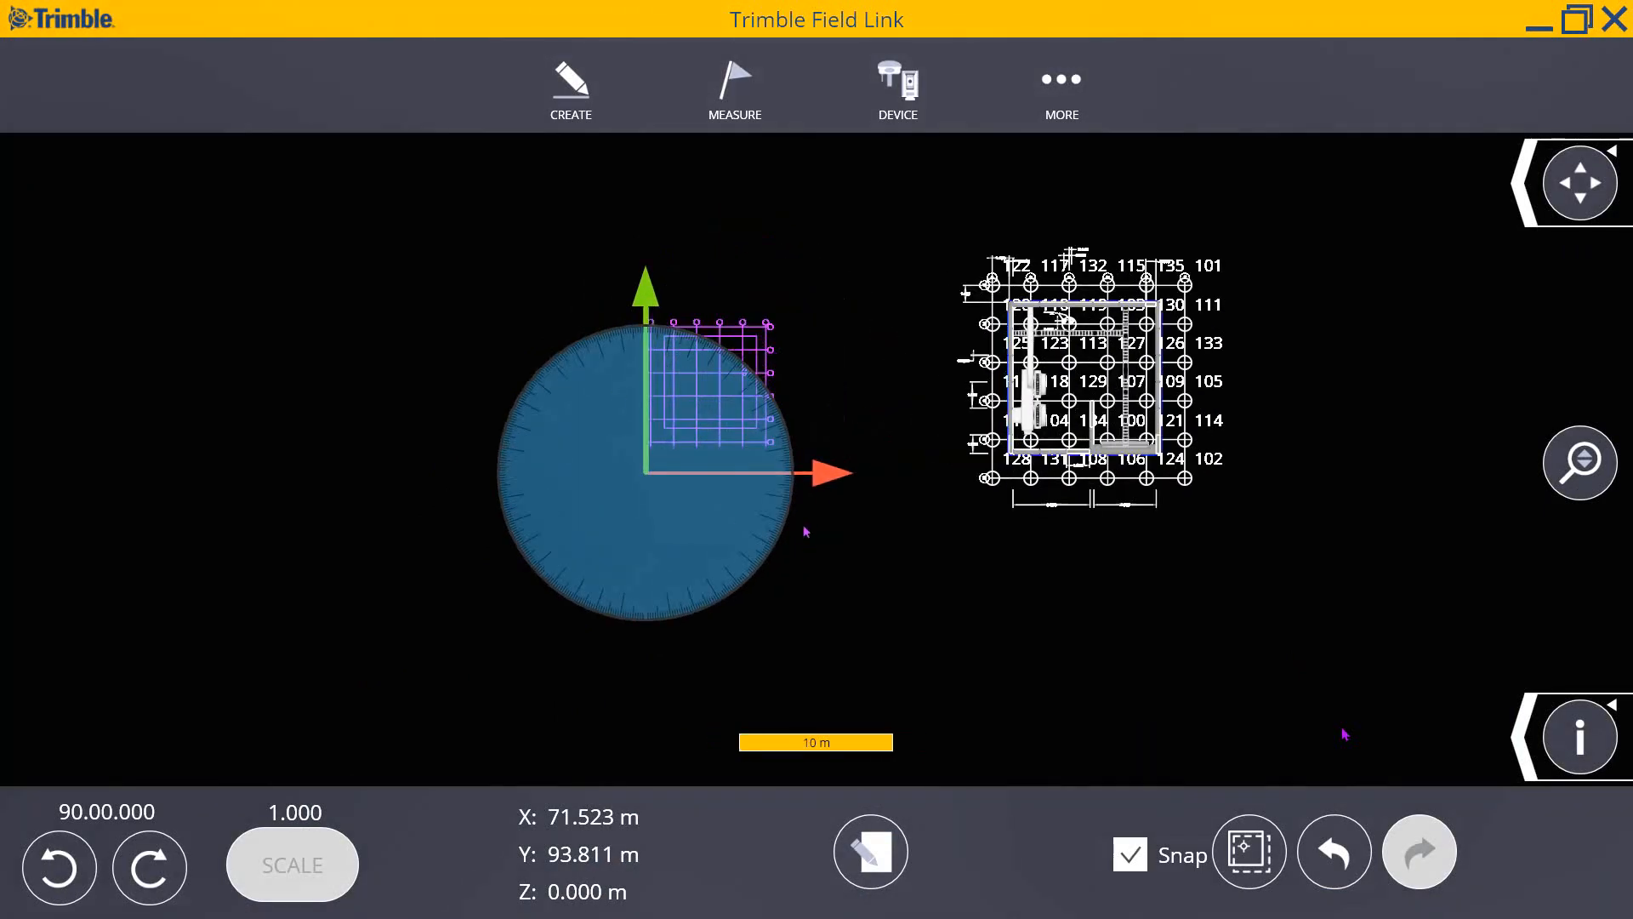
pyautogui.scroll(2, 982, 430)
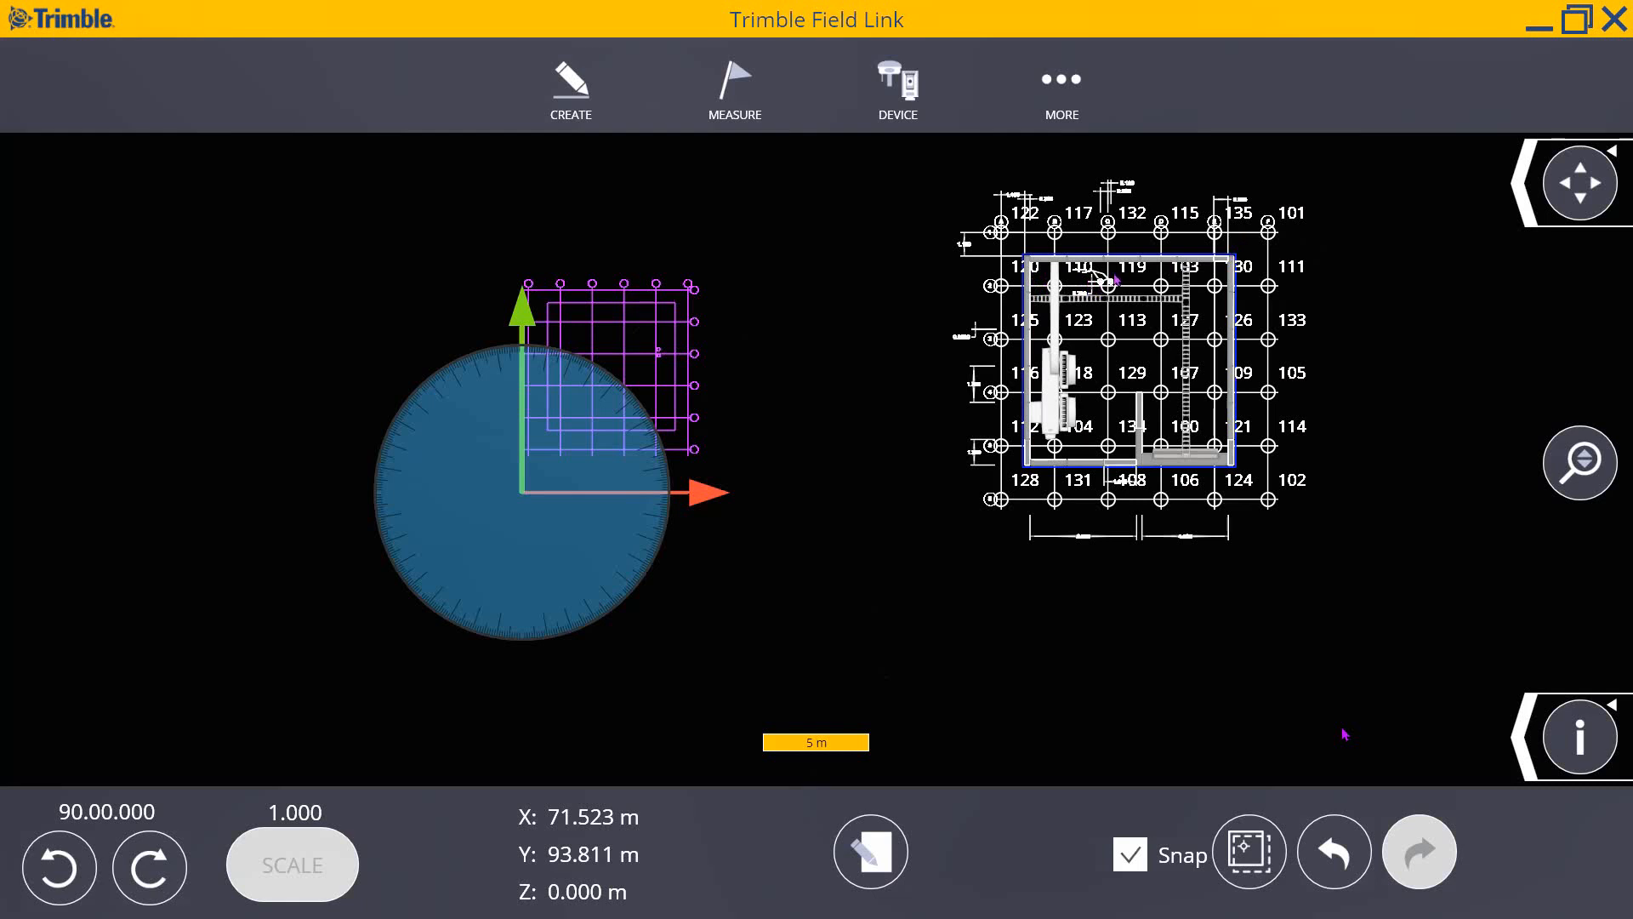
# - Enter 1.672 as the slab grid's scale factor in the base point and scale panel
pyautogui.click(869, 859)
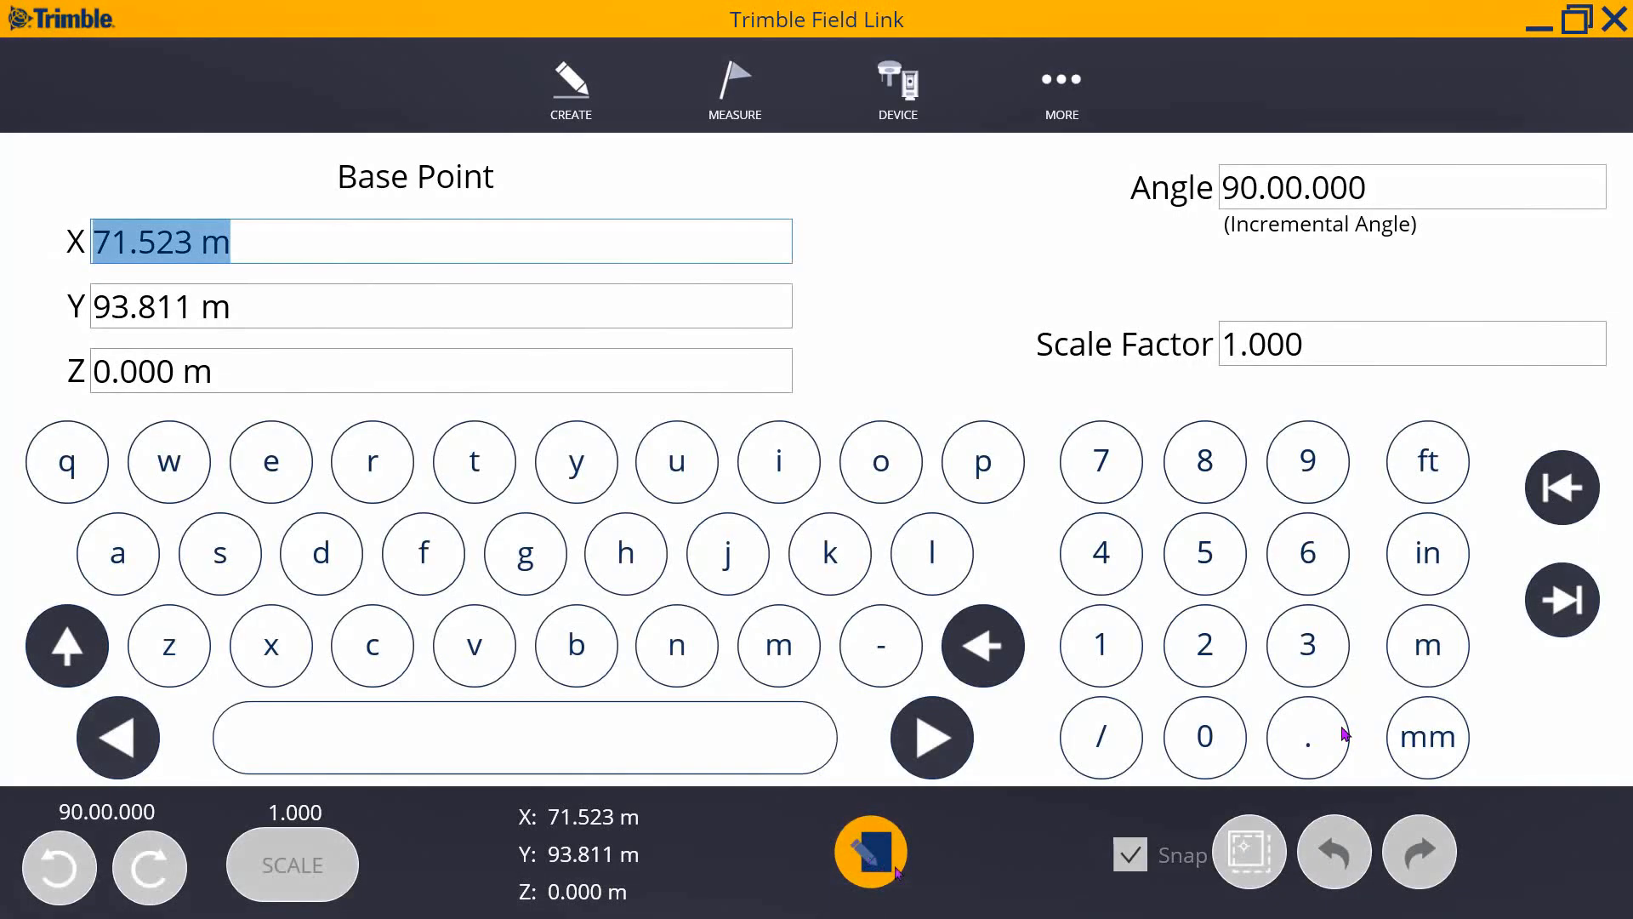
pyautogui.click(1413, 345)
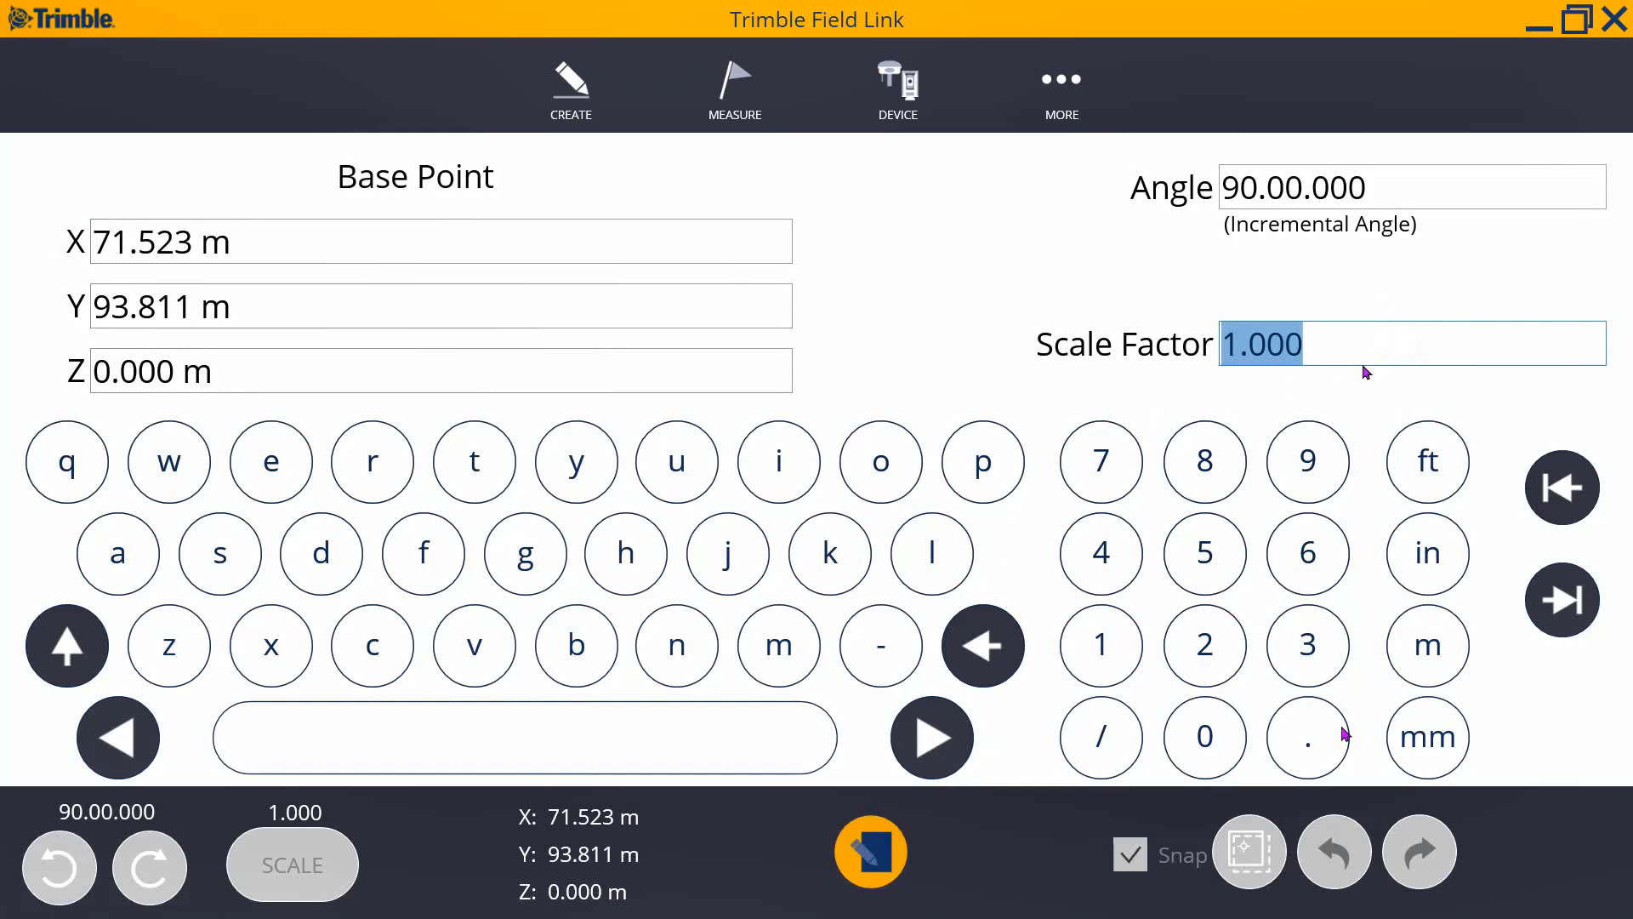
pyautogui.write('1.6')
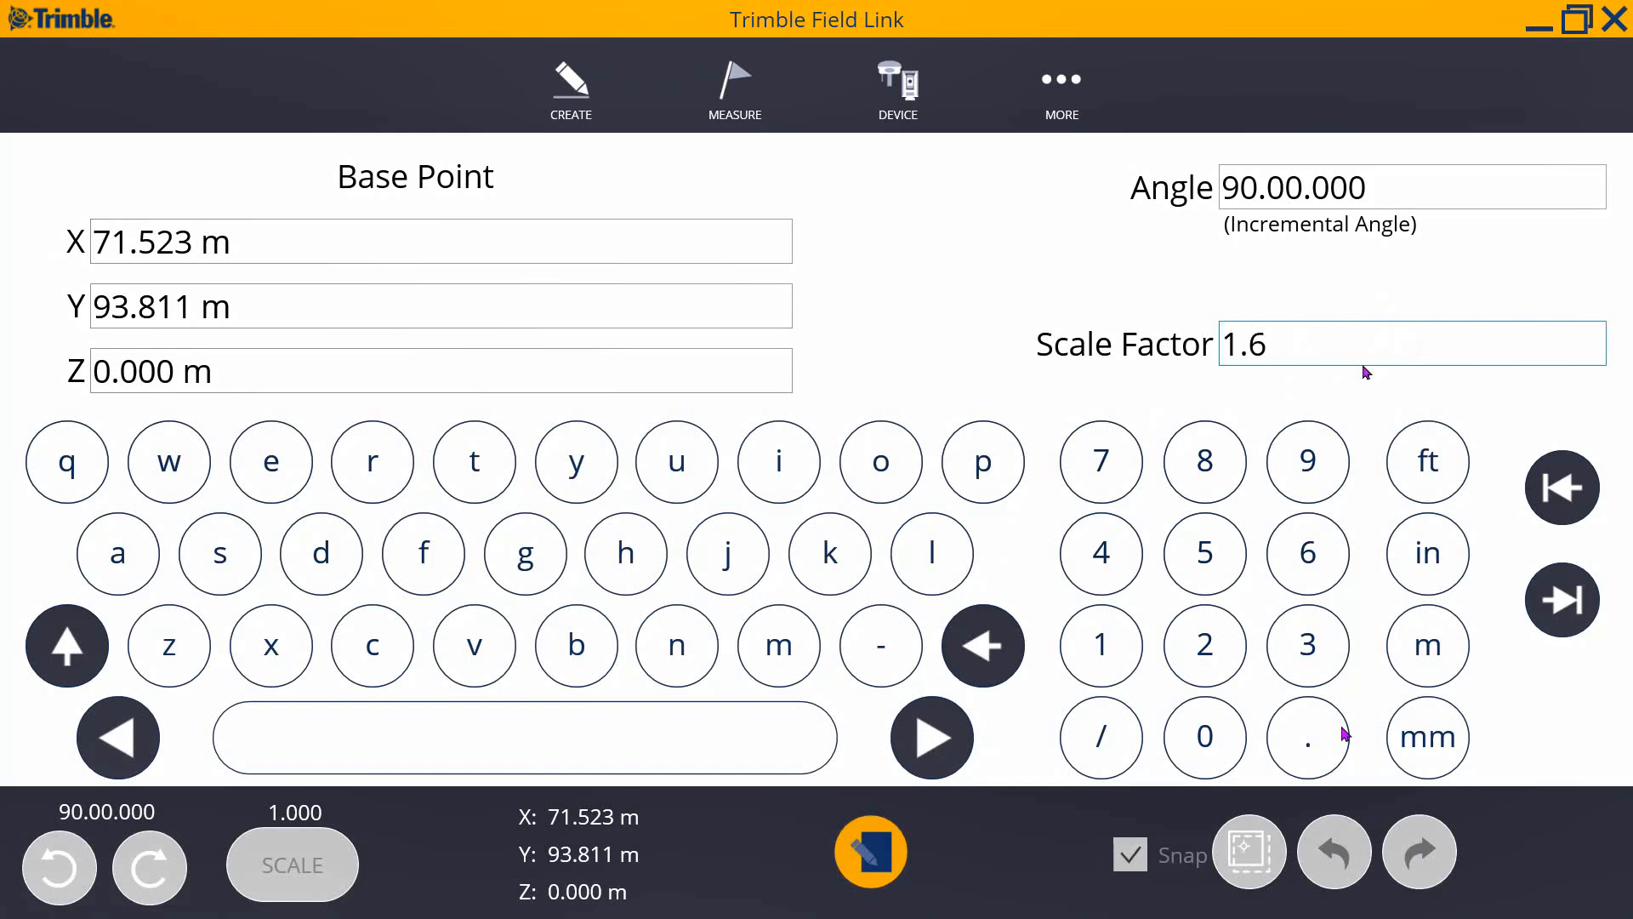
pyautogui.write('72')
pyautogui.click(869, 857)
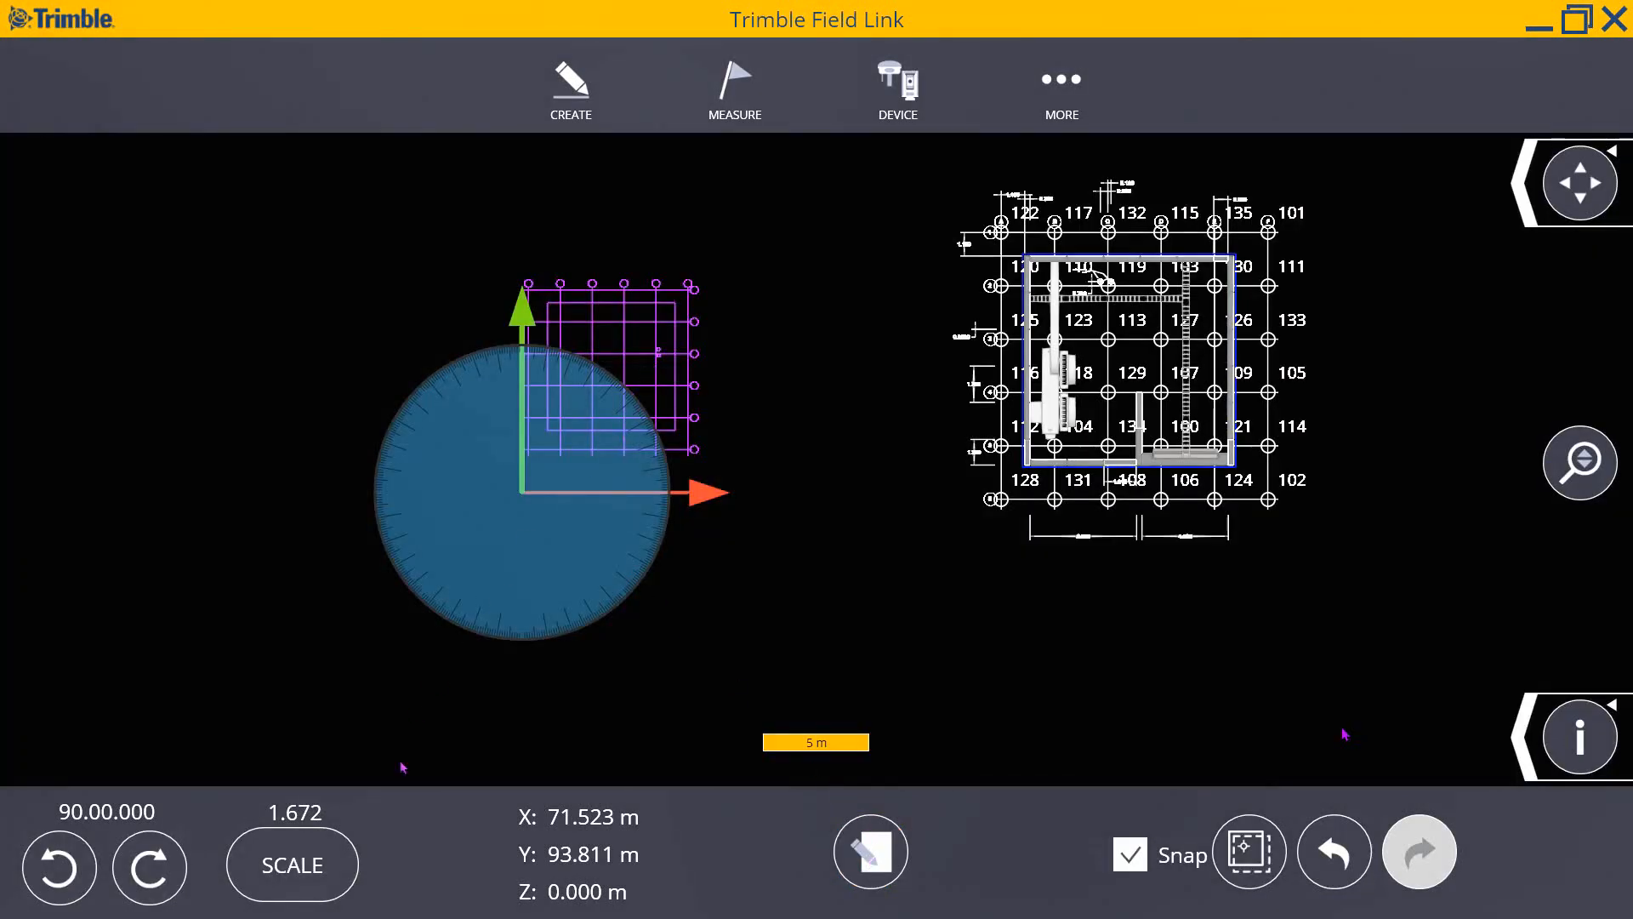
# - Apply the 1.672 scale, rotate 90° left, pin the origin to a bottom-row intersection, then align it over the plan
pyautogui.click(317, 877)
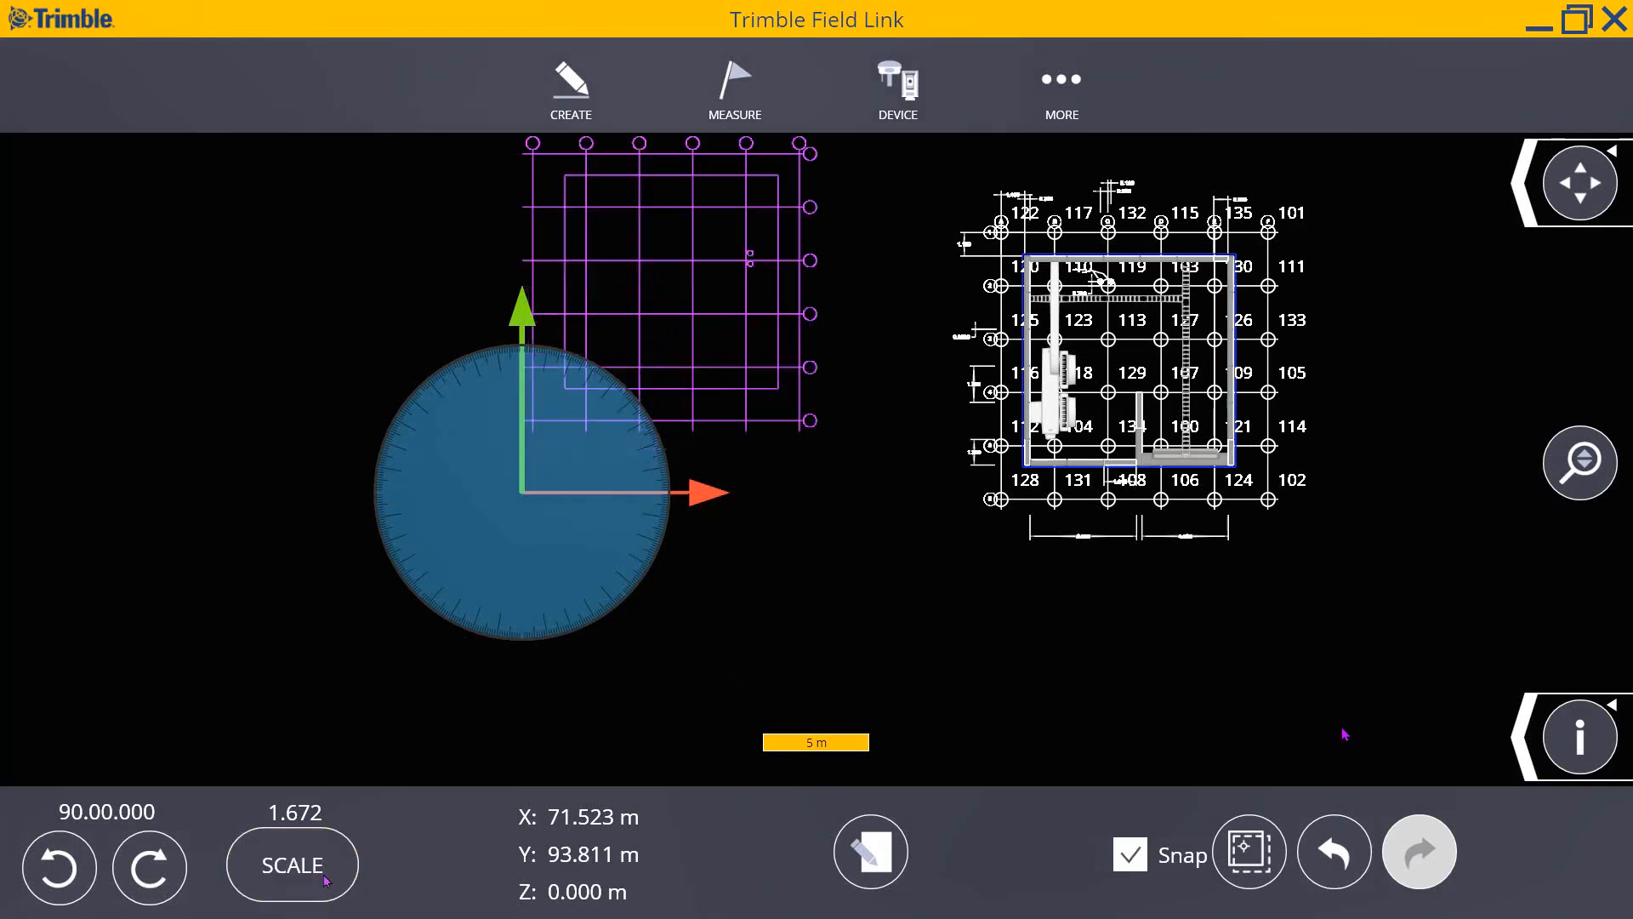
pyautogui.click(62, 877)
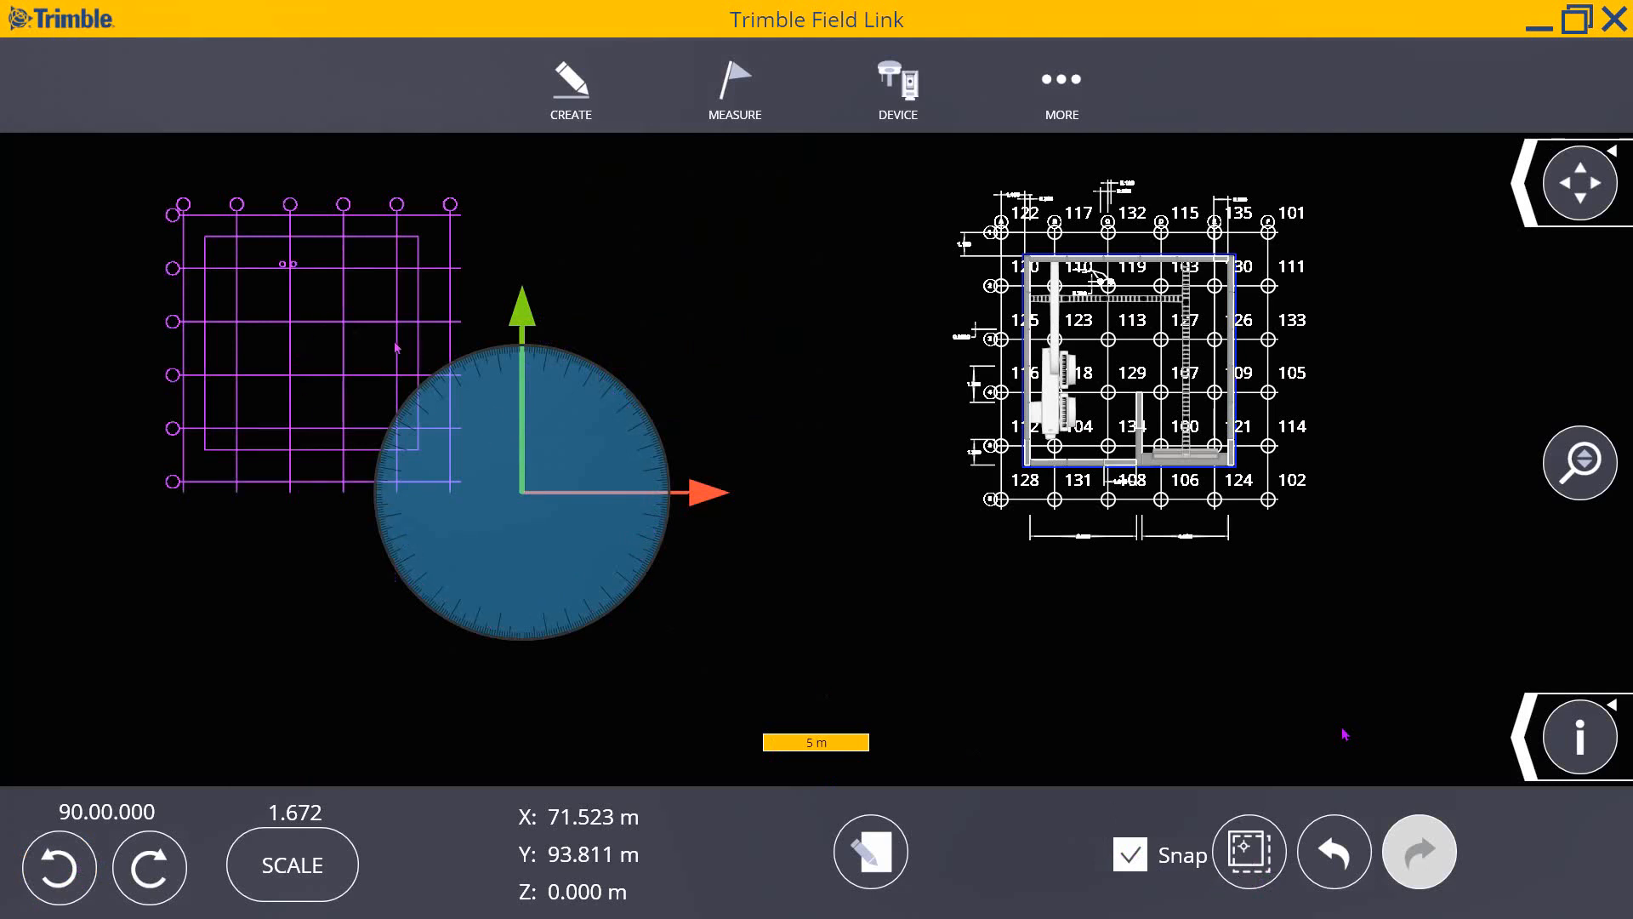
pyautogui.click(1249, 850)
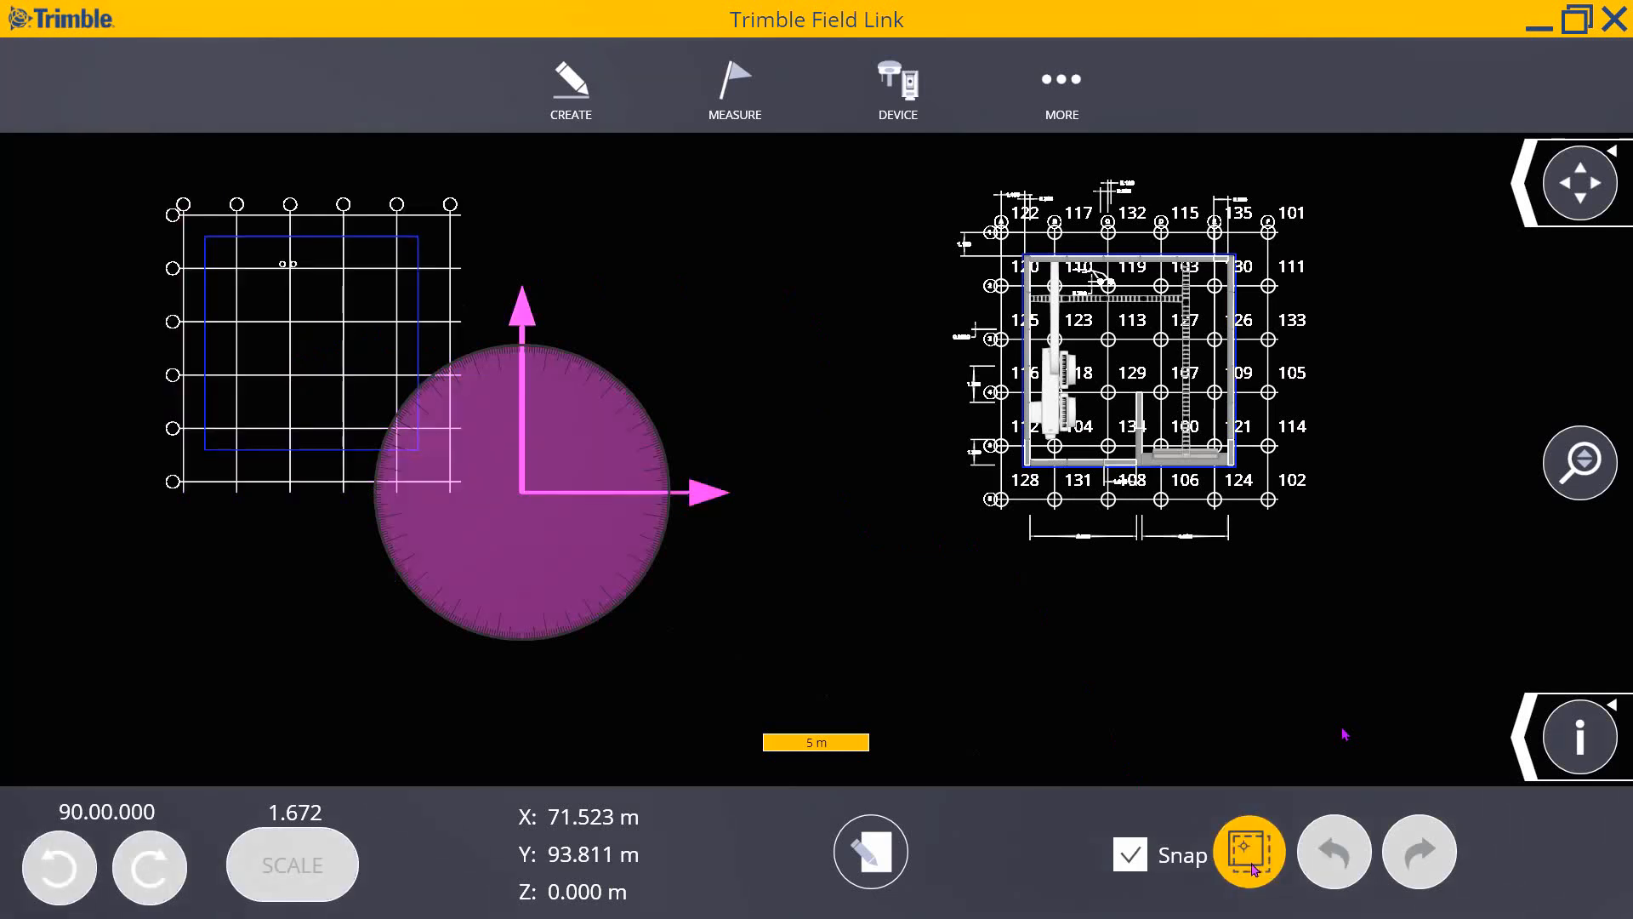
pyautogui.moveTo(525, 497)
pyautogui.mouseDown()
pyautogui.moveTo(244, 470)
pyautogui.moveTo(239, 489)
pyautogui.mouseUp()
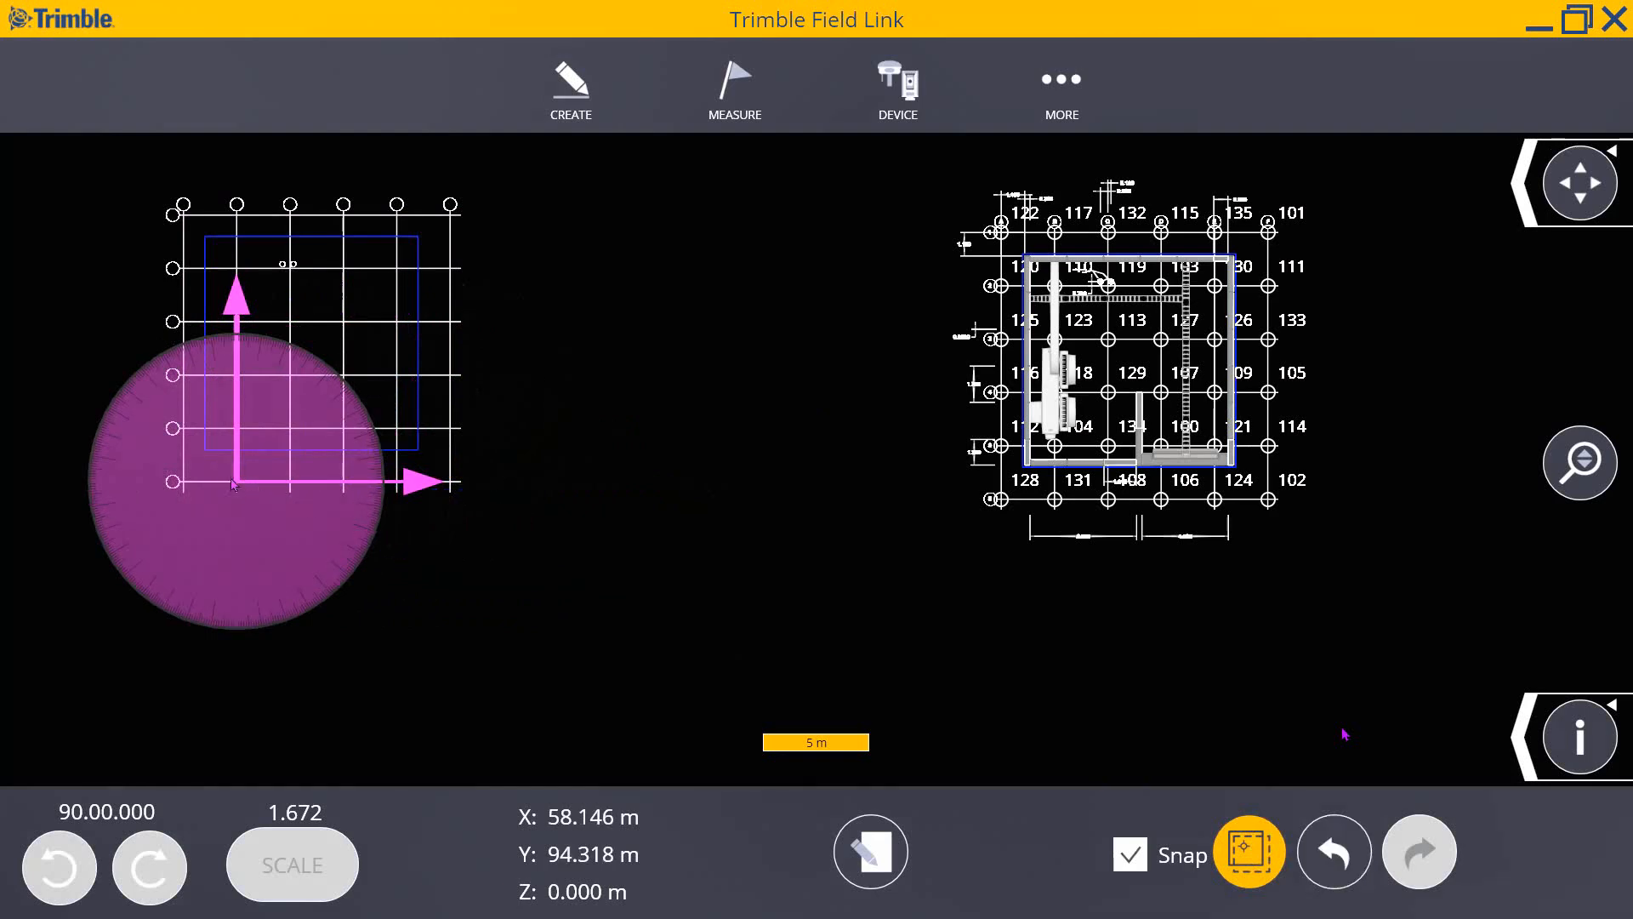
pyautogui.click(1250, 852)
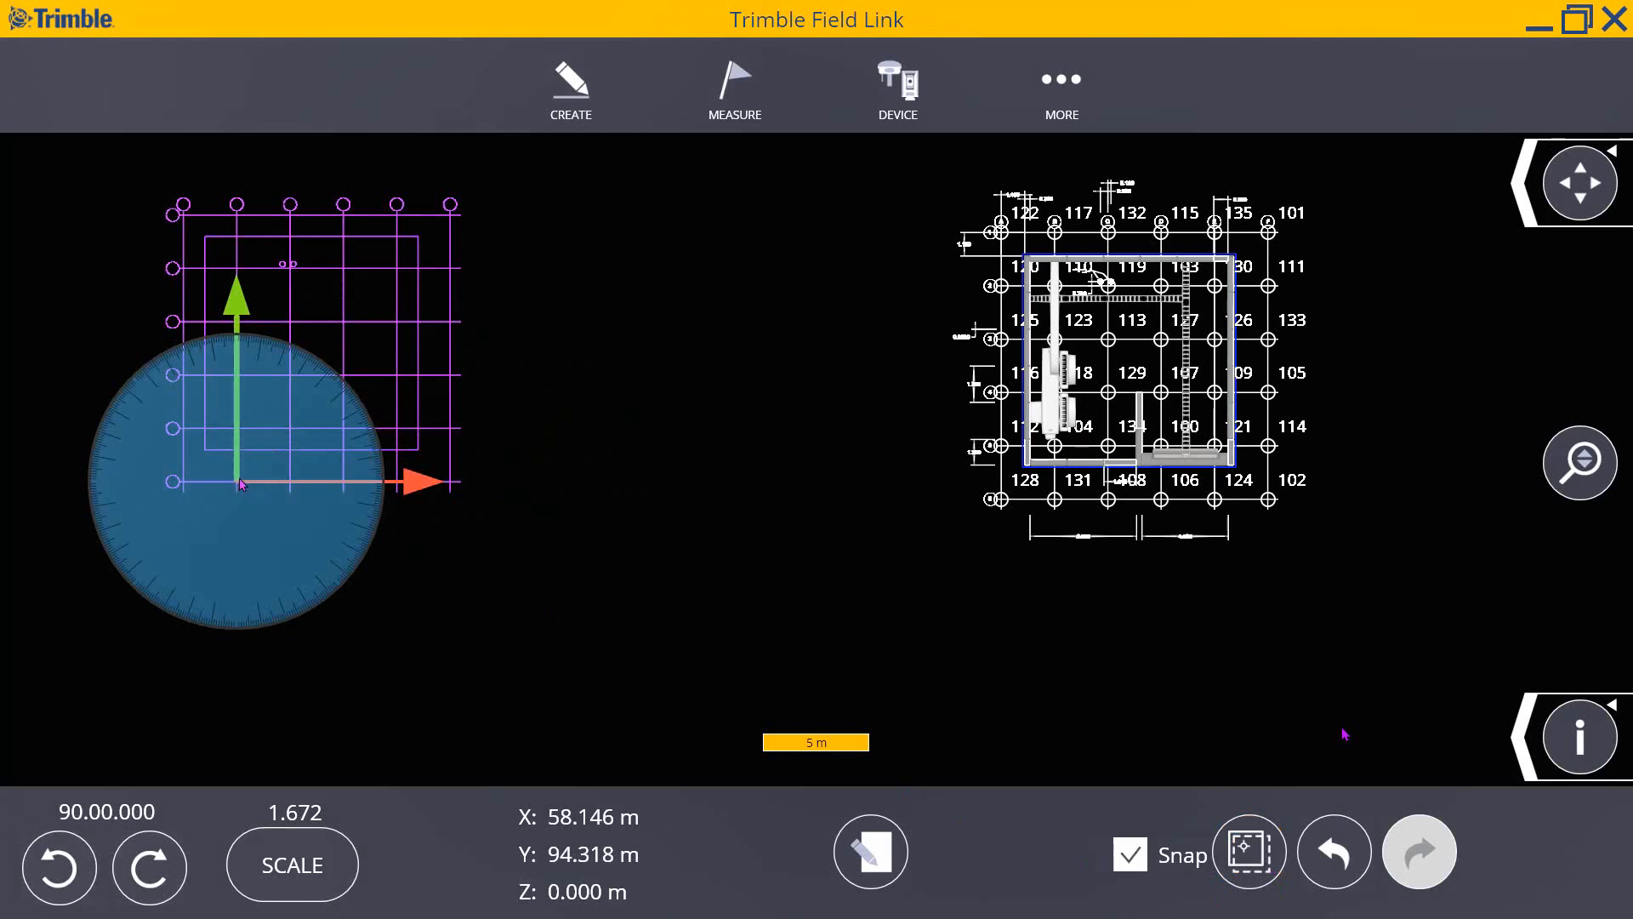
pyautogui.moveTo(242, 484)
pyautogui.mouseDown()
pyautogui.moveTo(417, 502)
pyautogui.moveTo(1055, 501)
pyautogui.mouseUp()
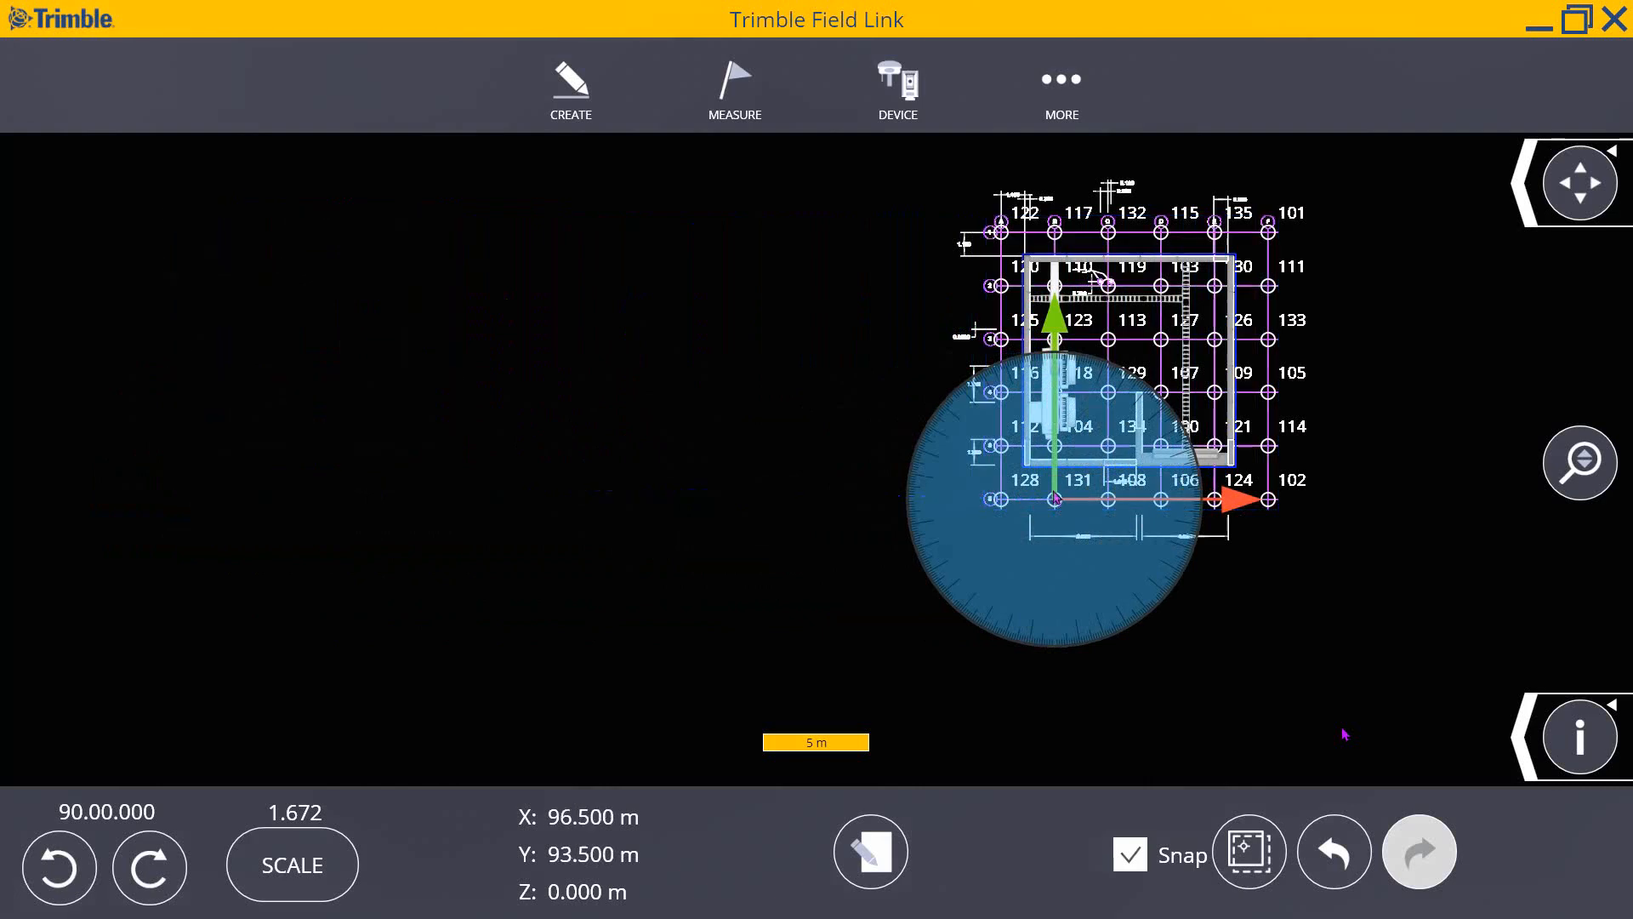
# - Zoom in and out to inspect the grid's fit on the plan, then open the More menu
pyautogui.scroll(5, 1274, 247)
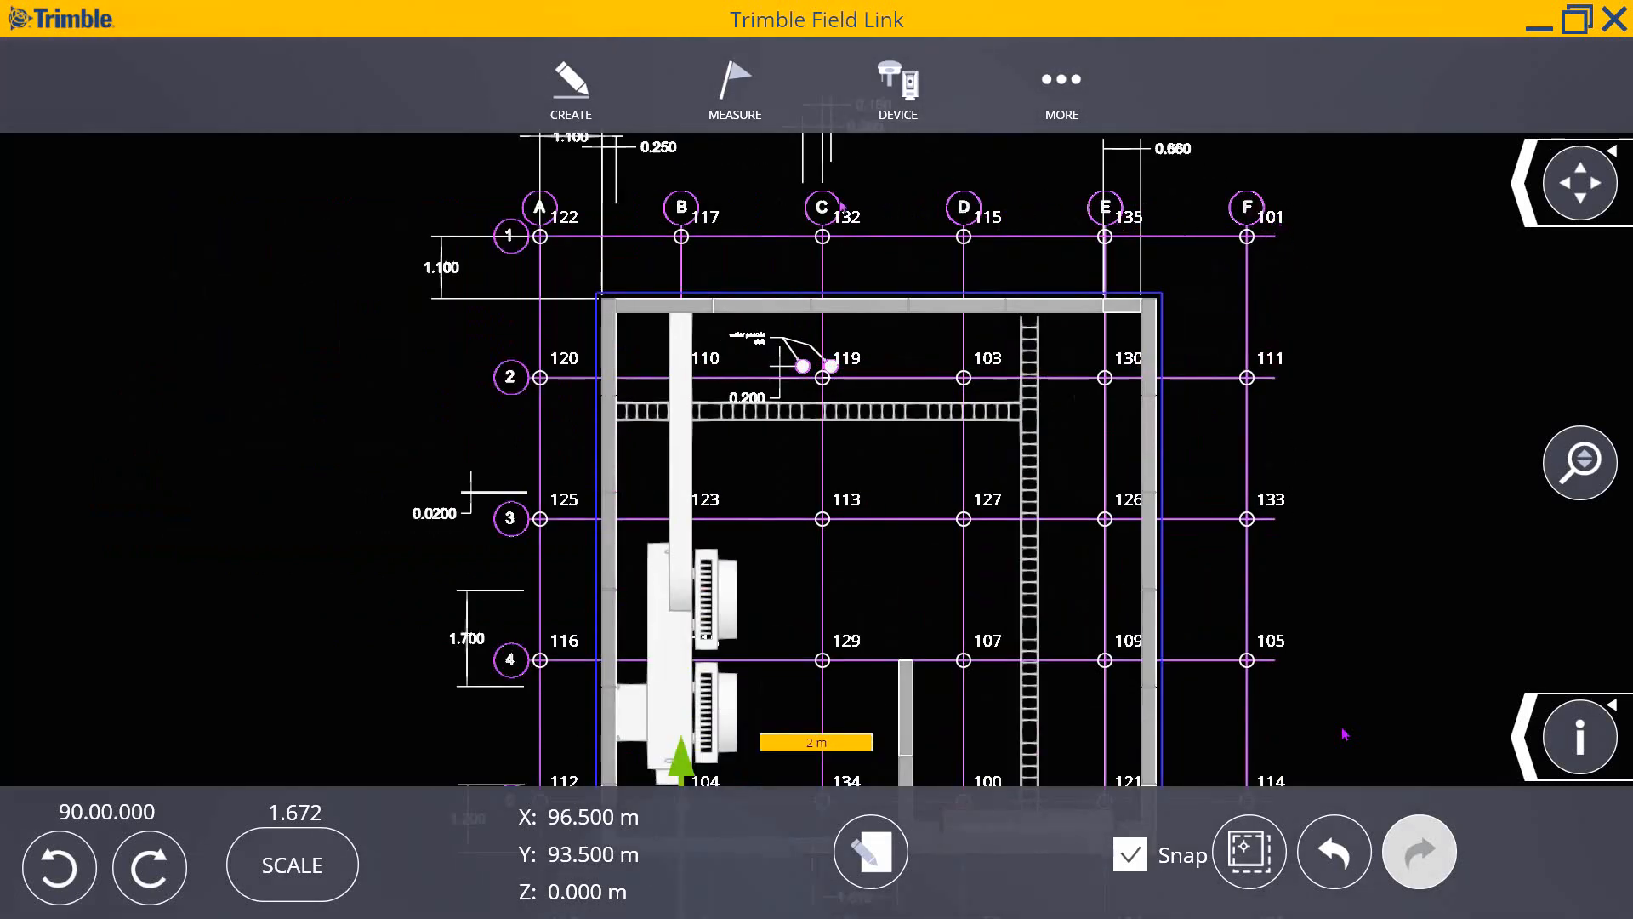
pyautogui.scroll(2, 663, 215)
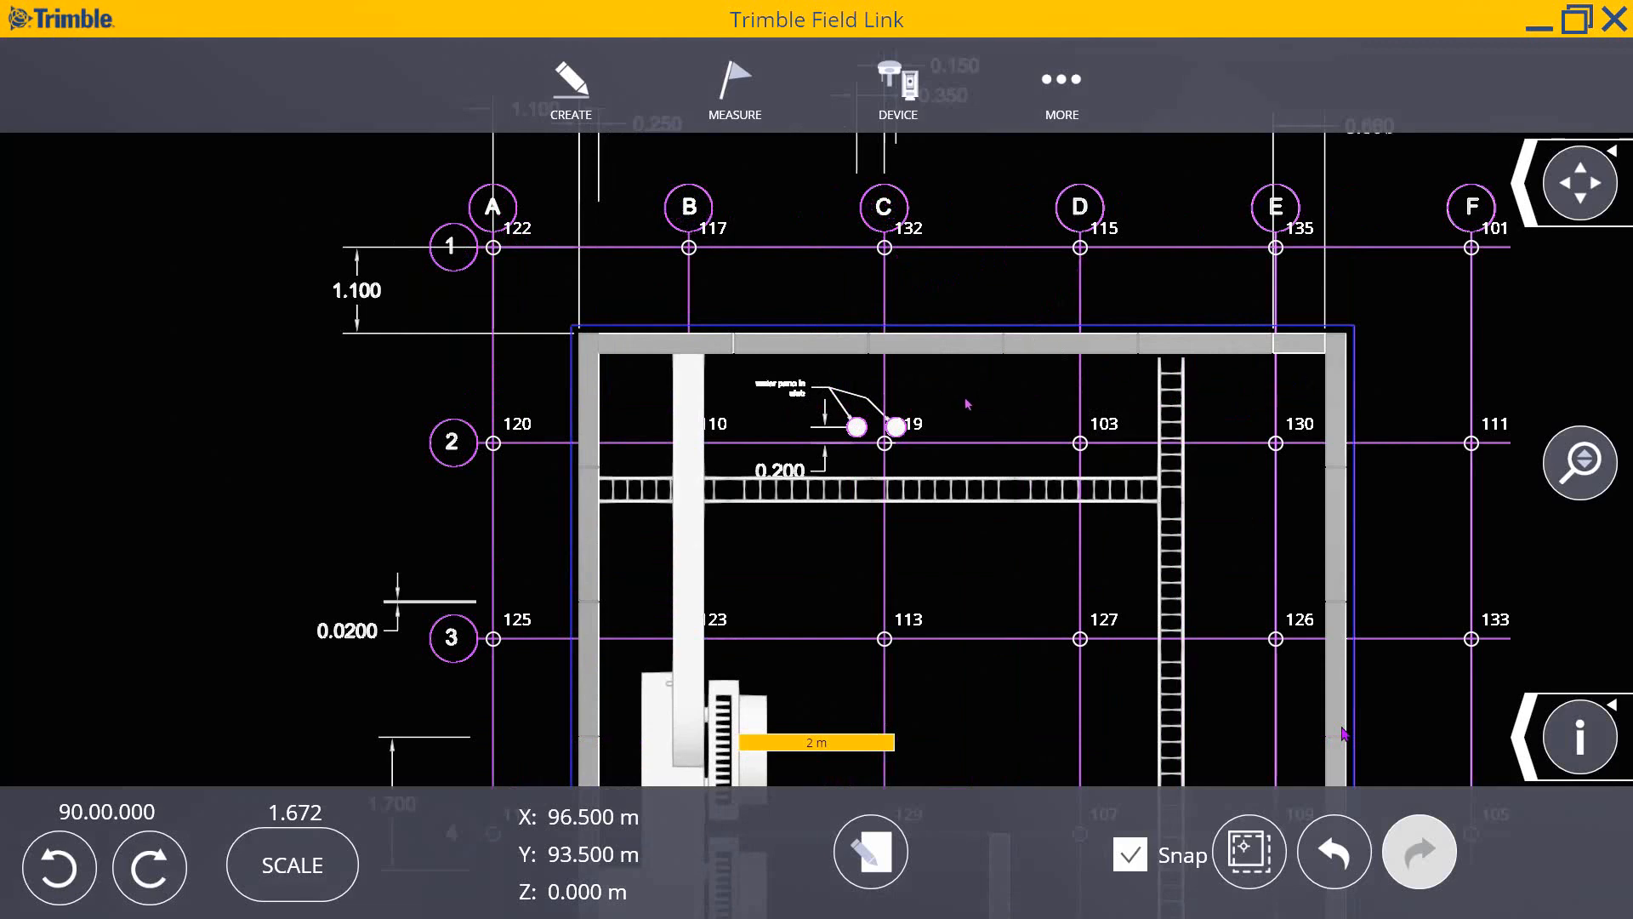
pyautogui.scroll(-5, 972, 387)
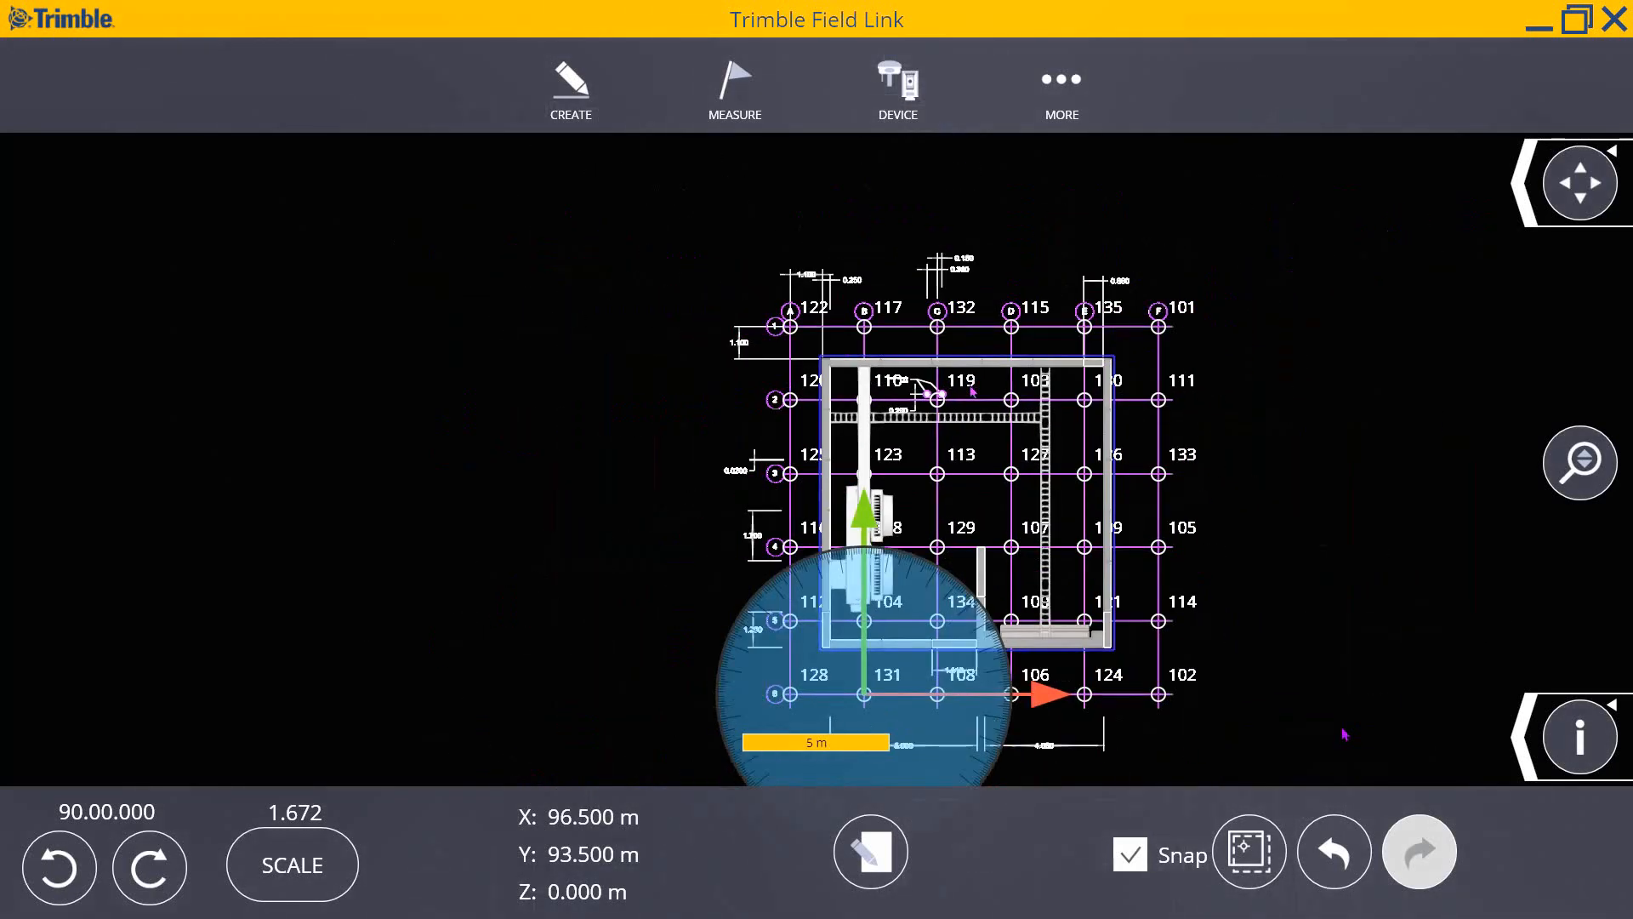
pyautogui.scroll(-2, 972, 392)
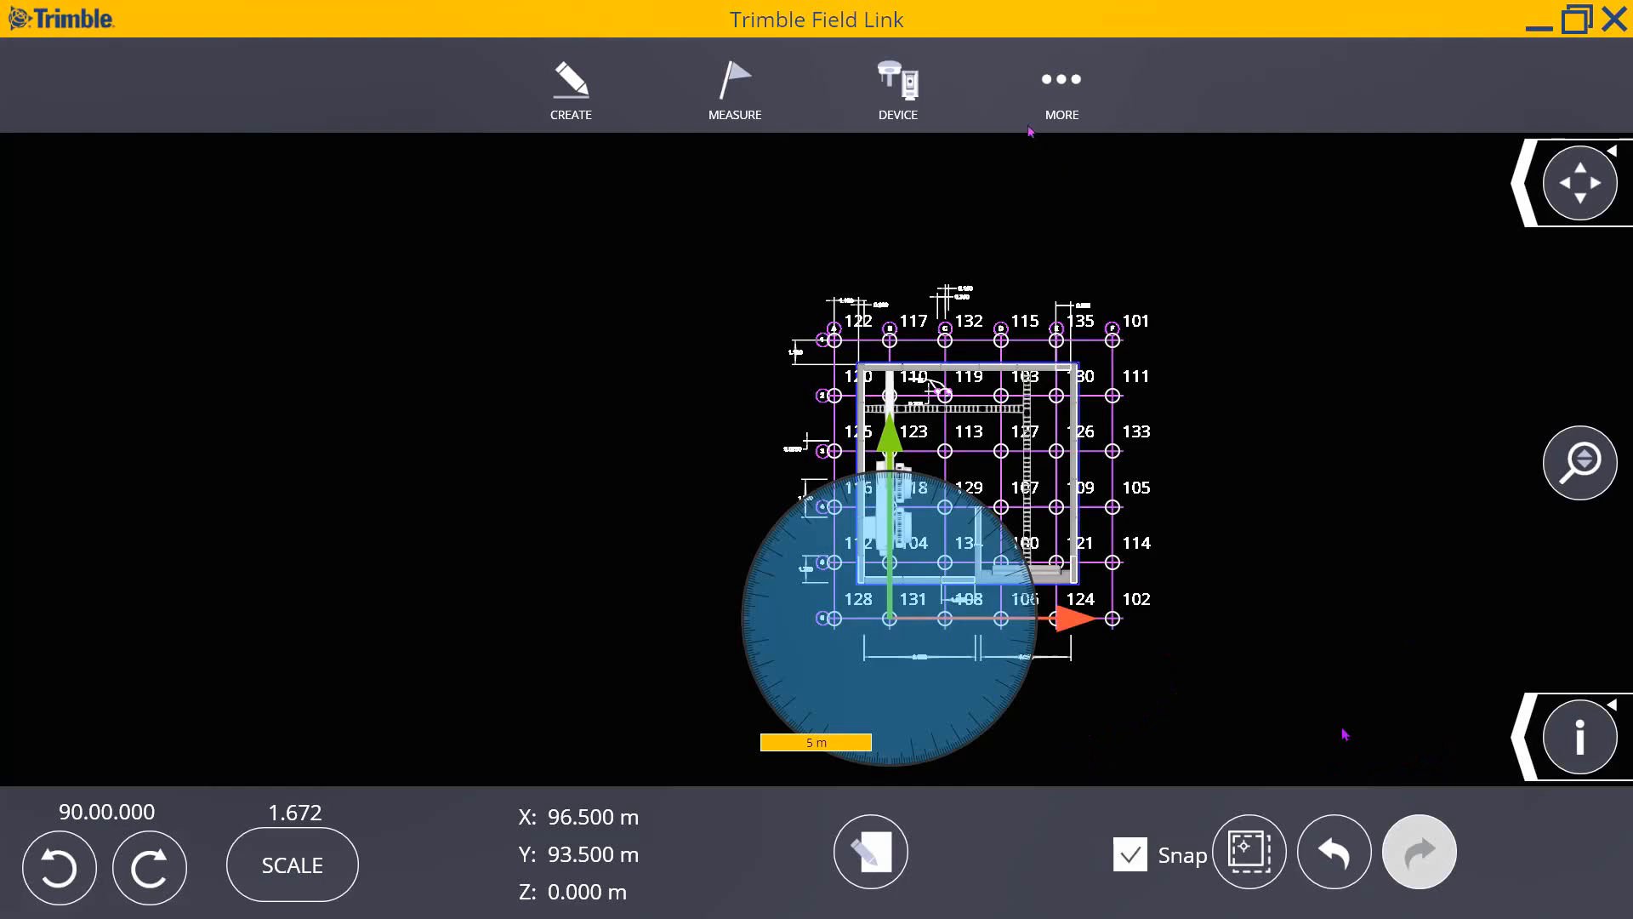
pyautogui.click(1062, 80)
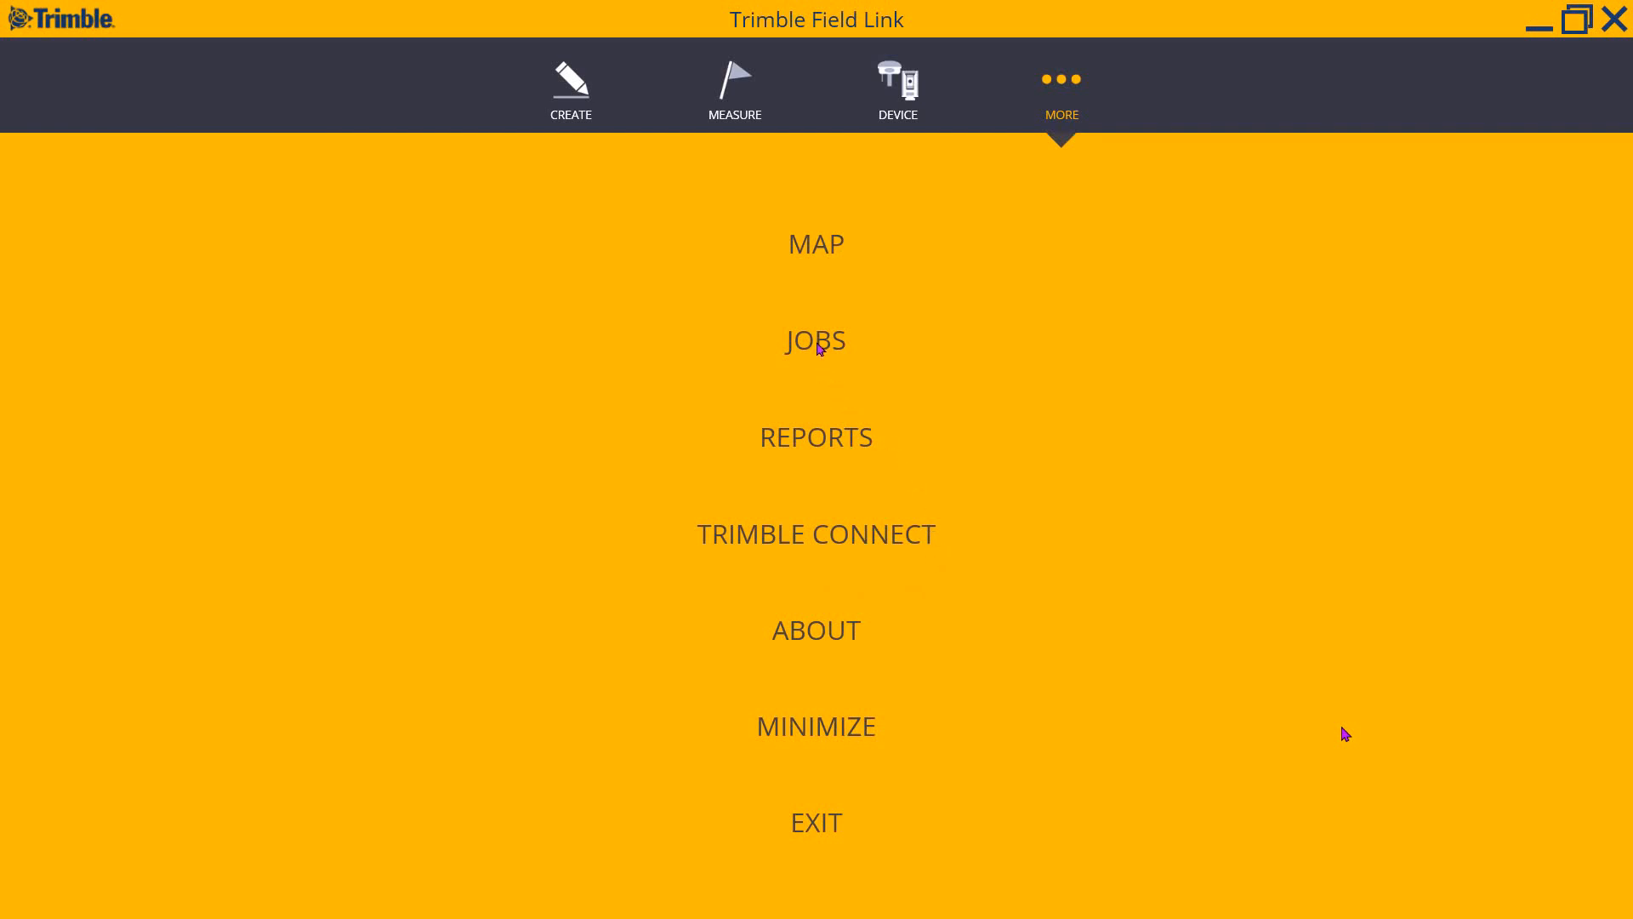
pyautogui.click(820, 348)
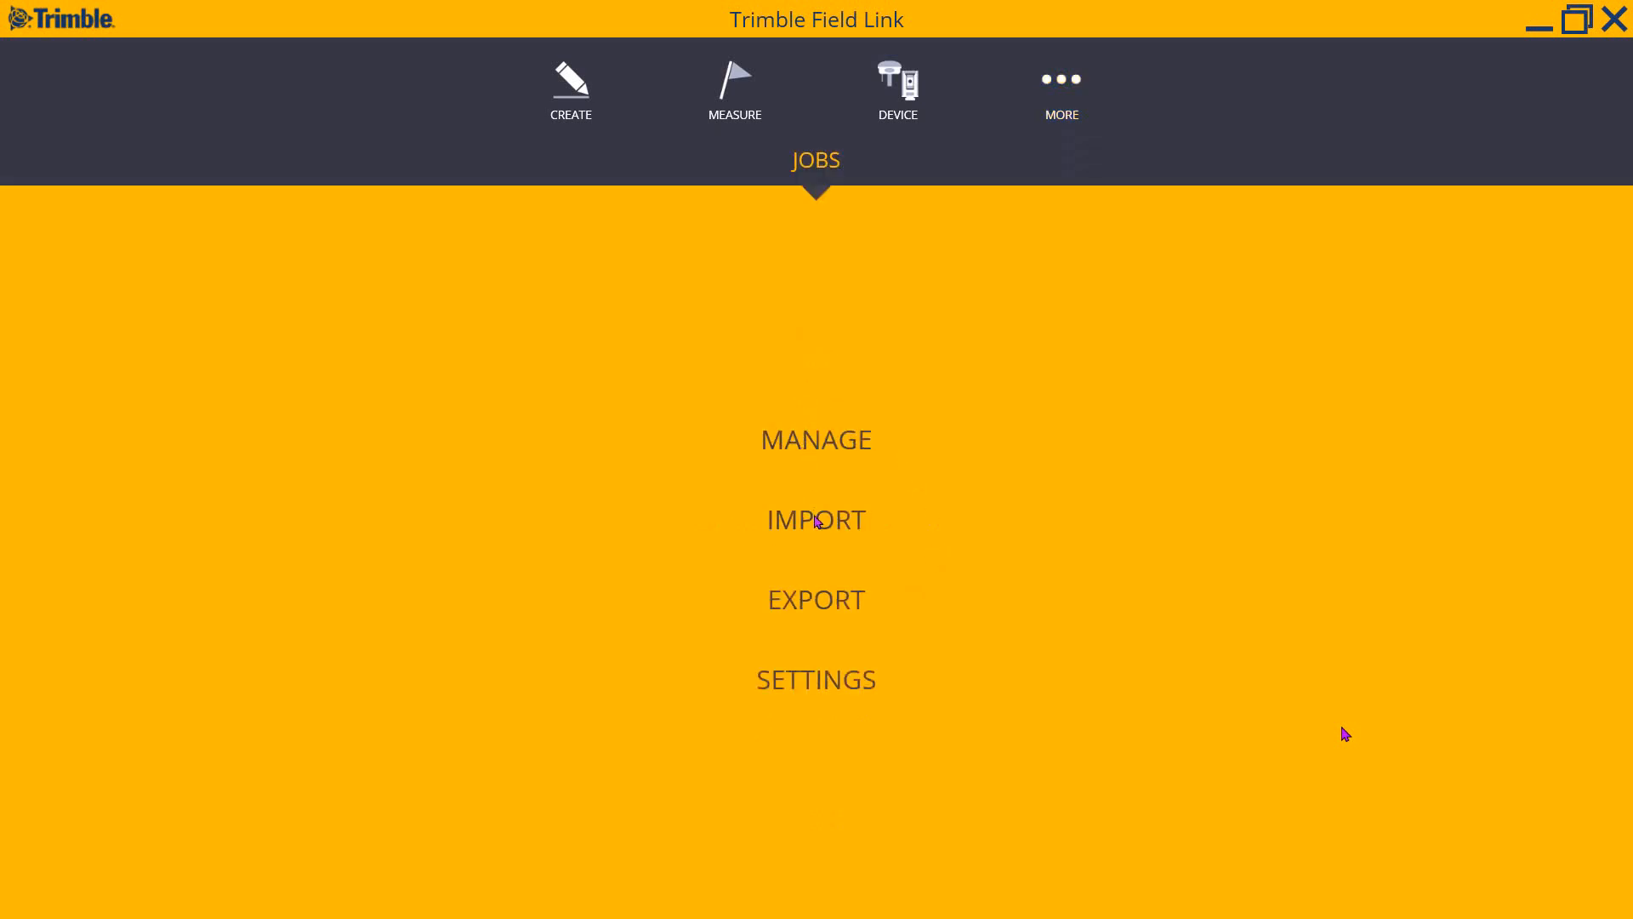
pyautogui.click(811, 604)
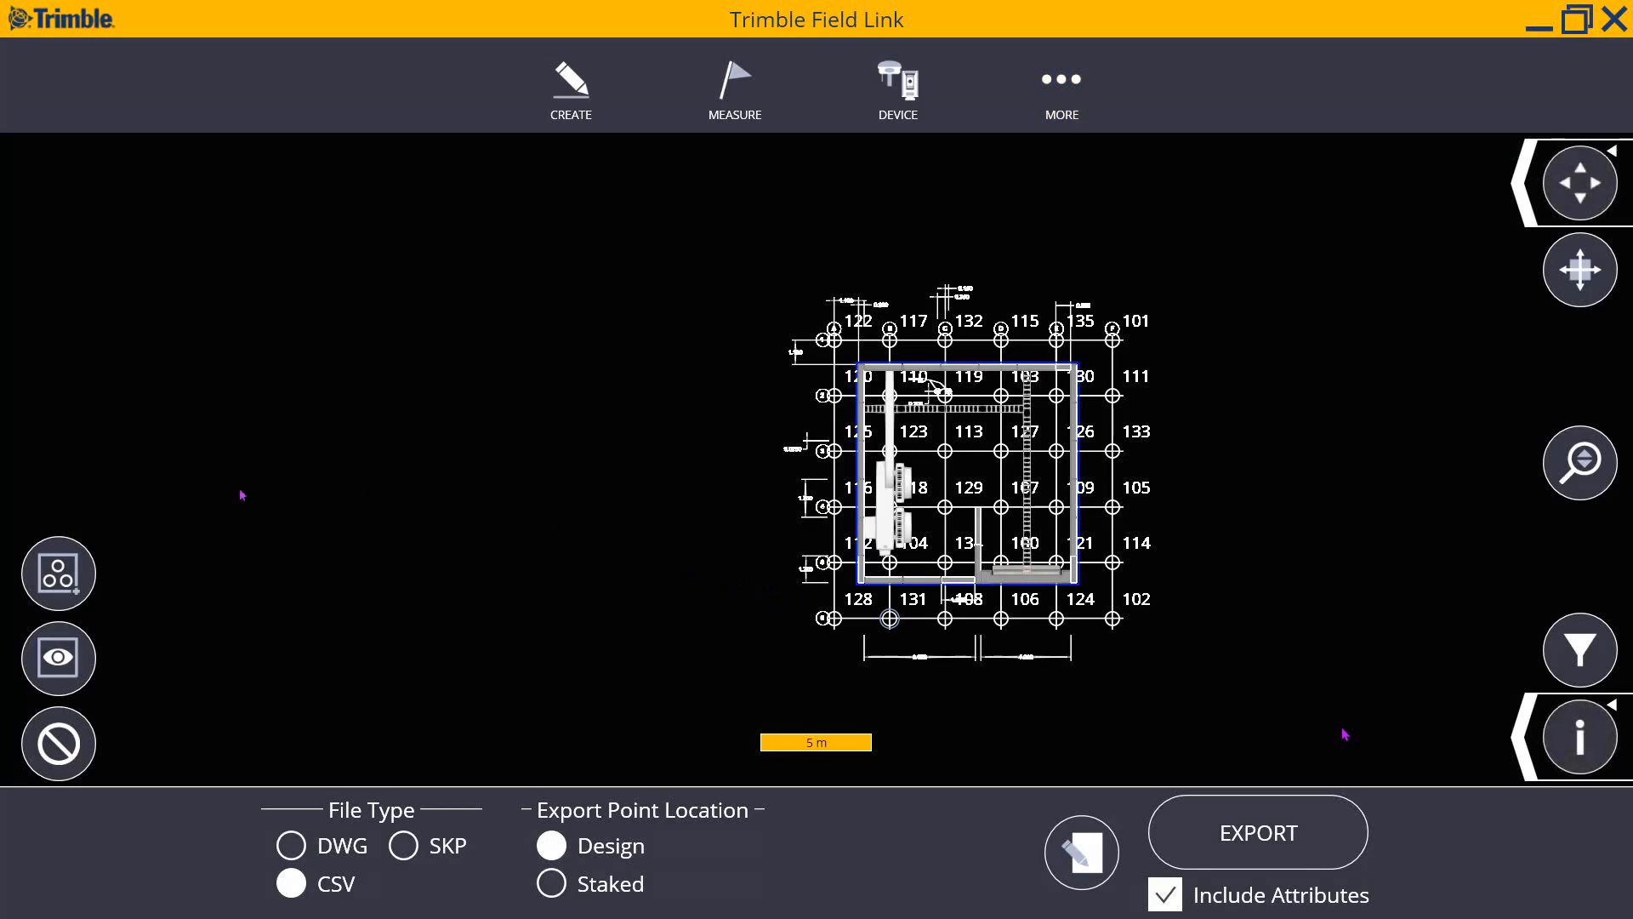
pyautogui.click(1105, 853)
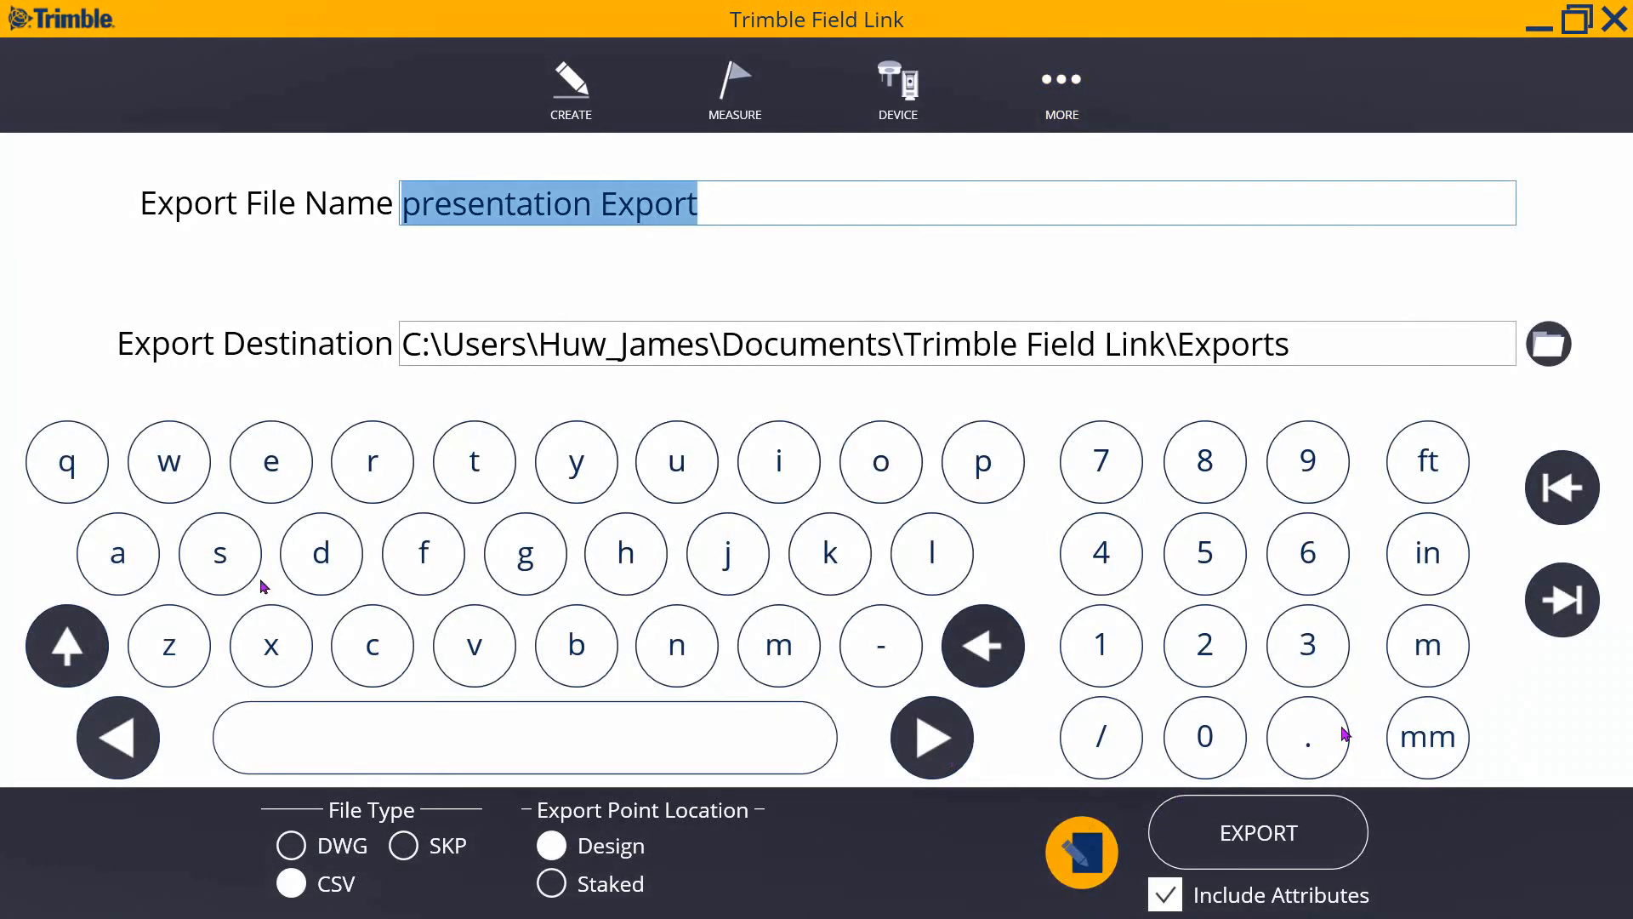
pyautogui.click(1550, 344)
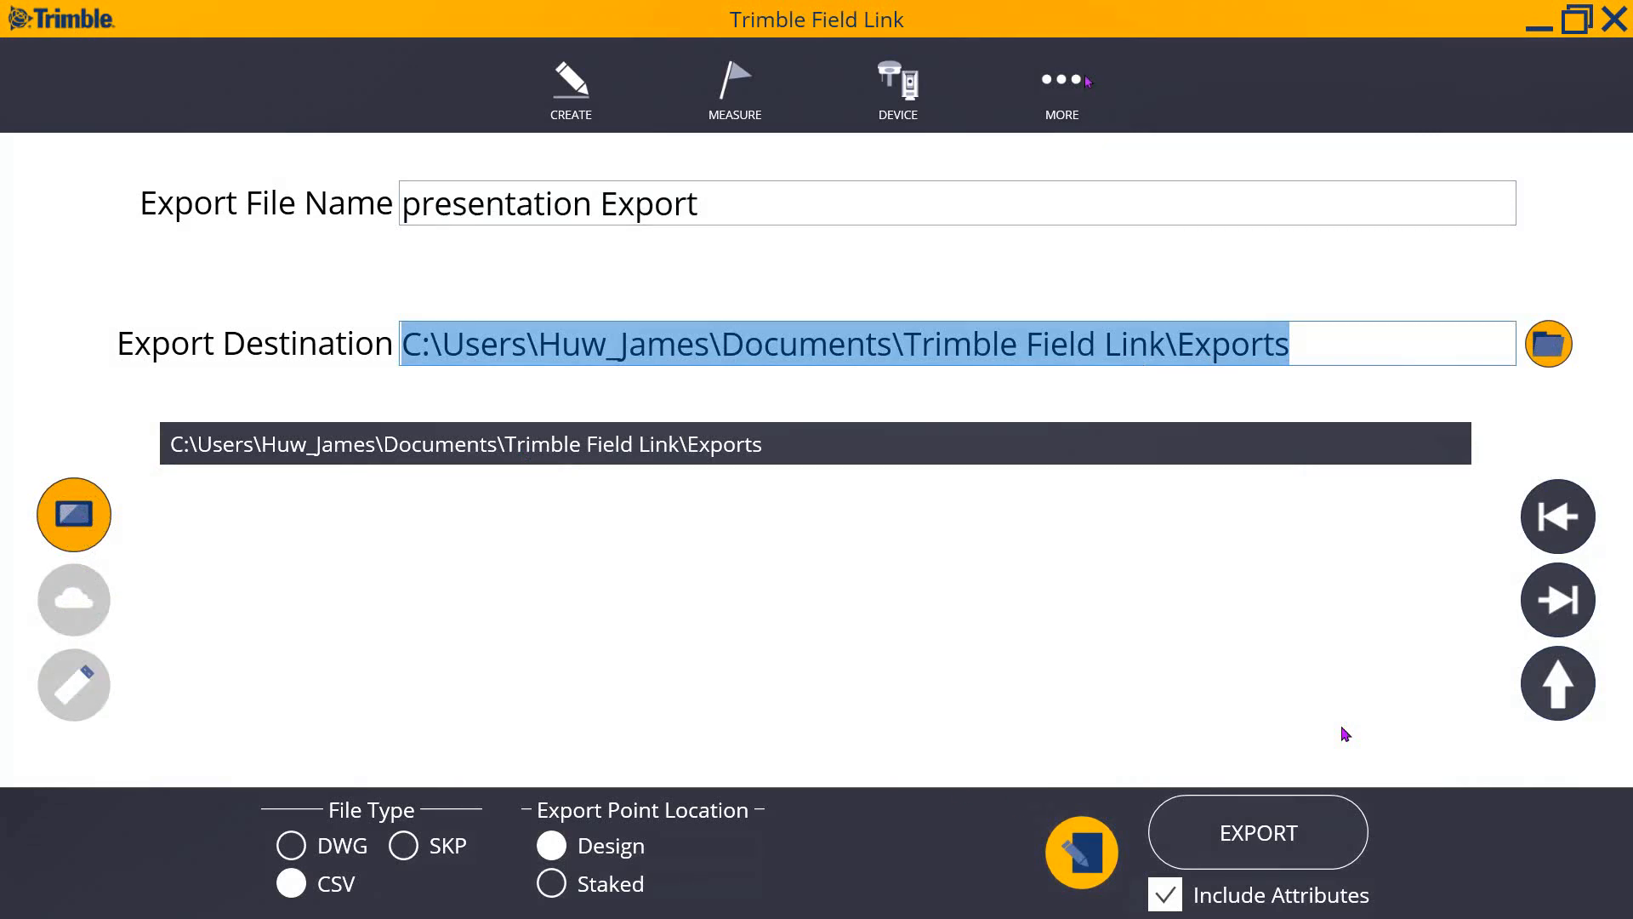
pyautogui.click(1062, 85)
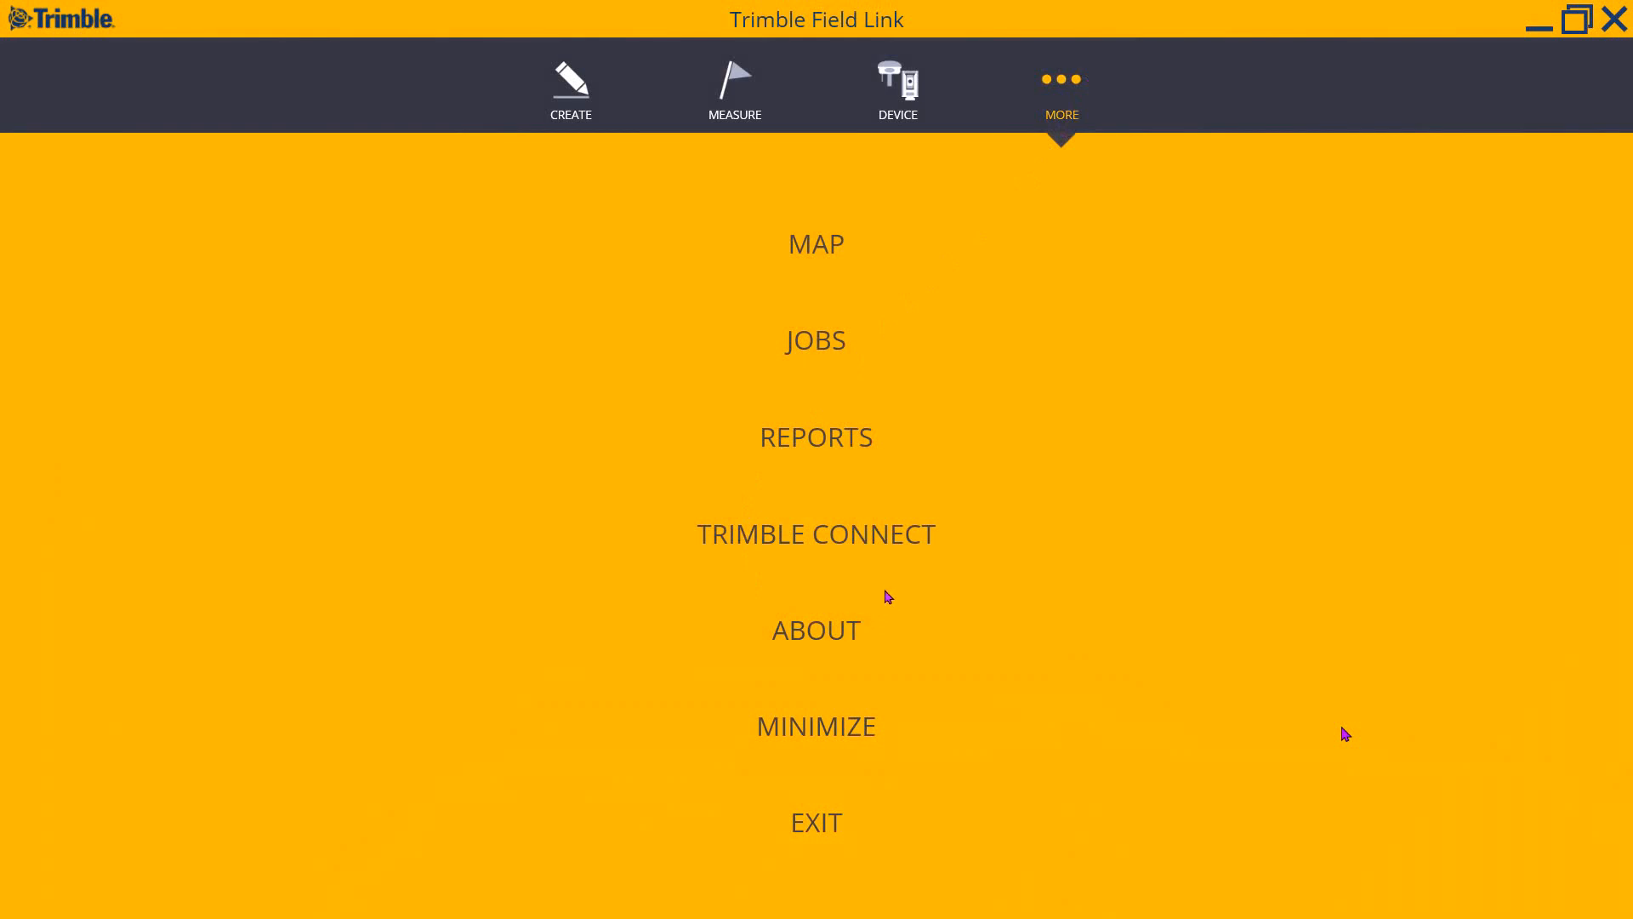
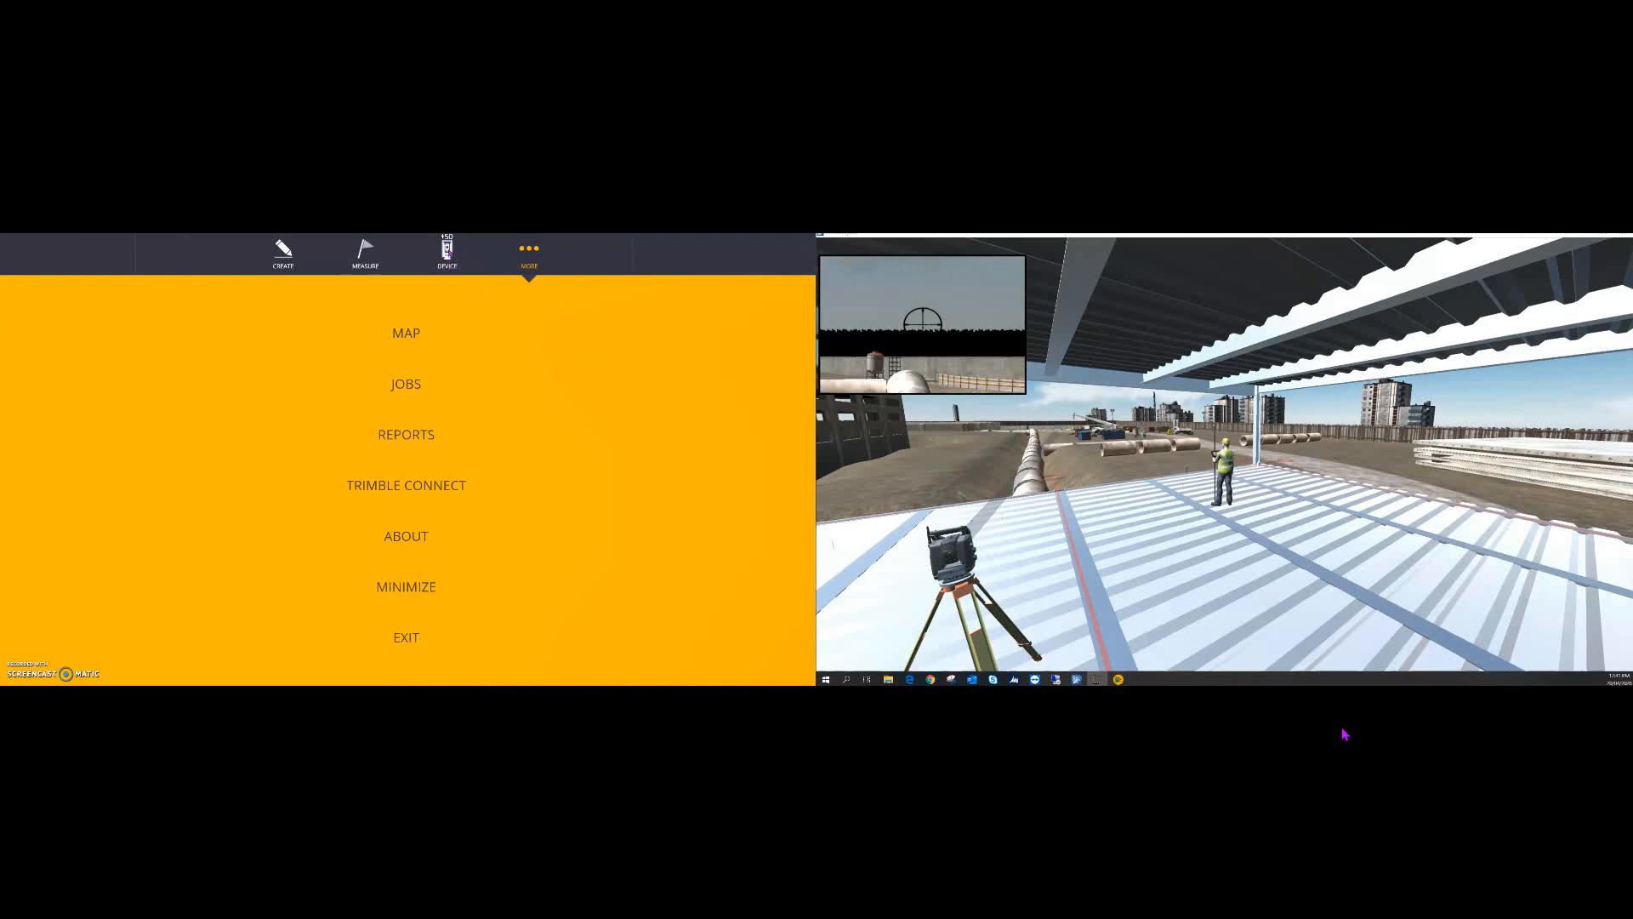
# - Start a new instrument setup without the last location, with Show residuals ticked
pyautogui.click(448, 251)
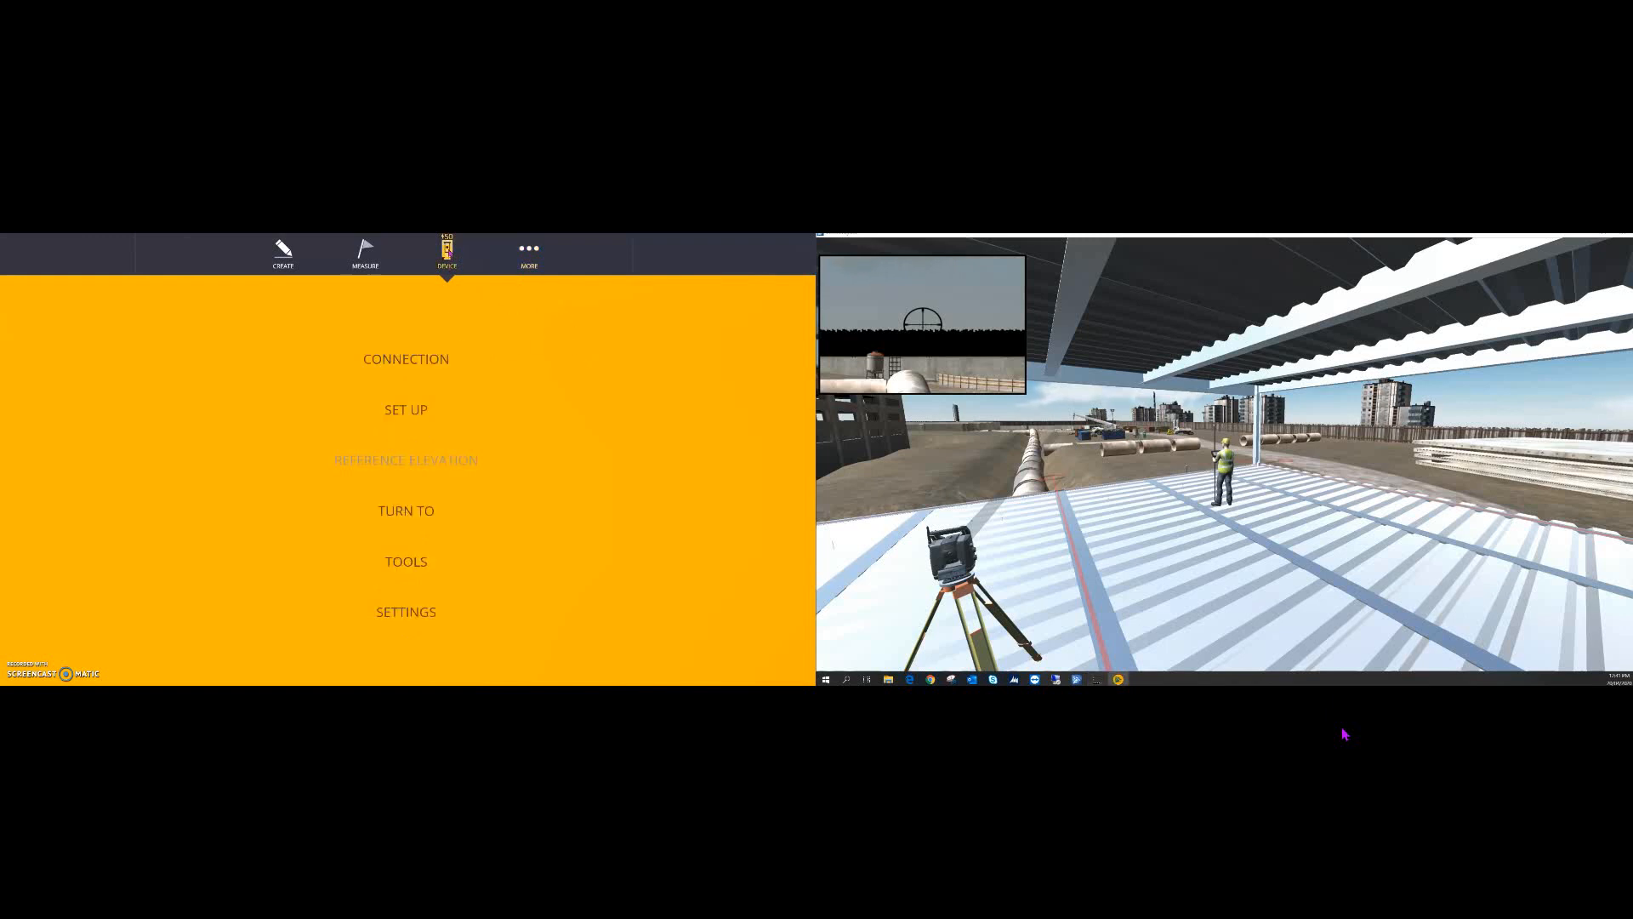
pyautogui.click(422, 412)
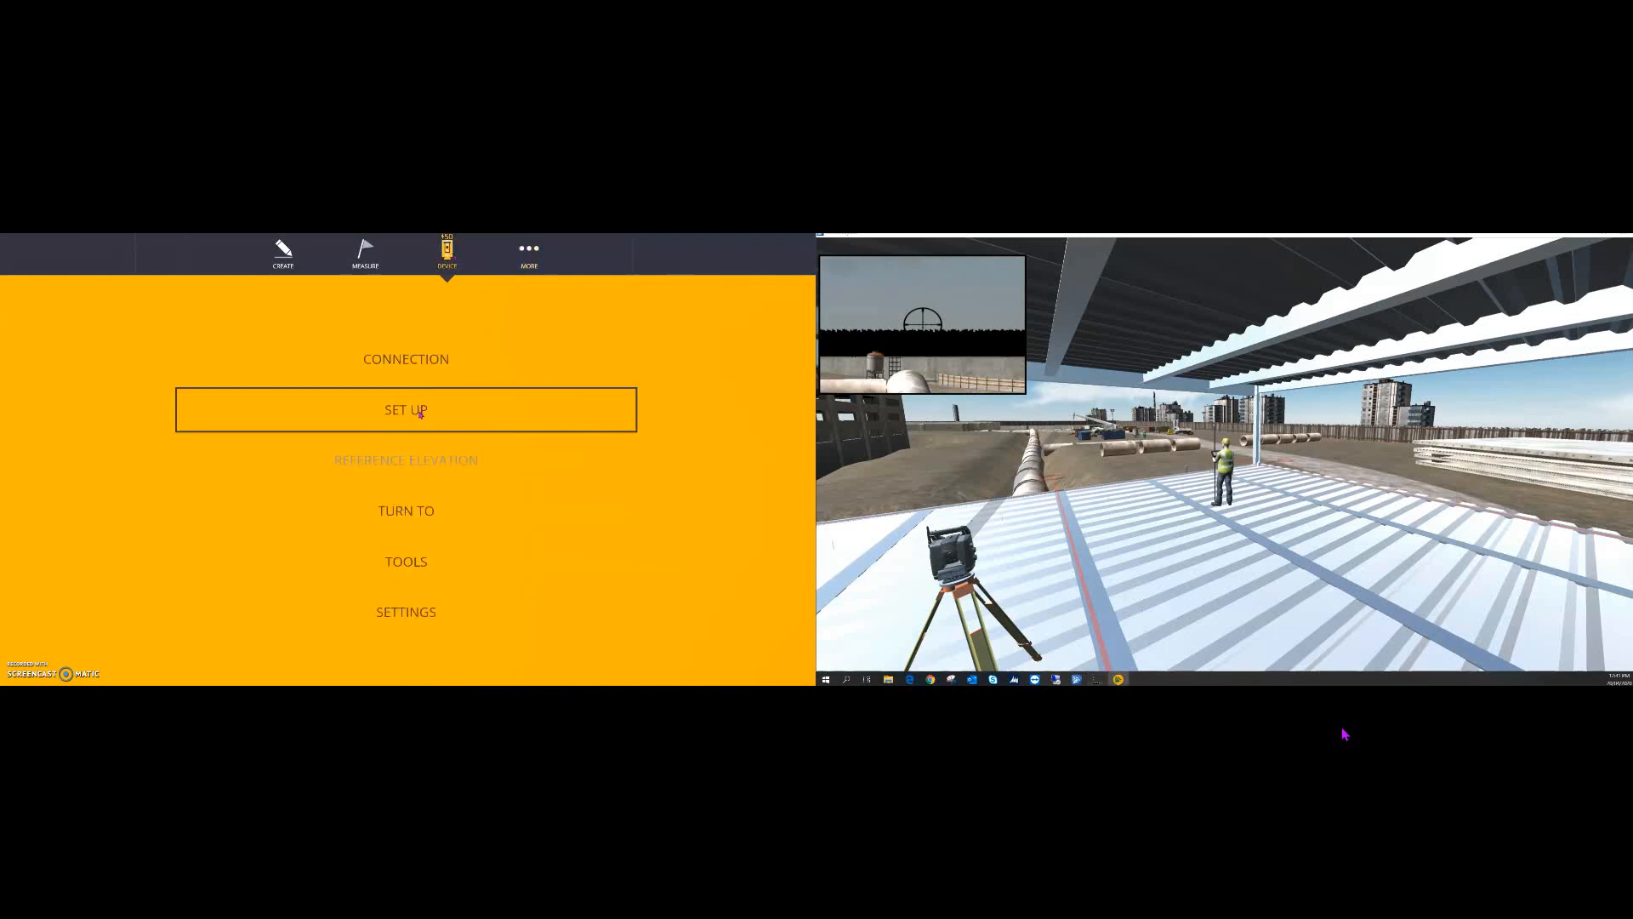
pyautogui.click(471, 405)
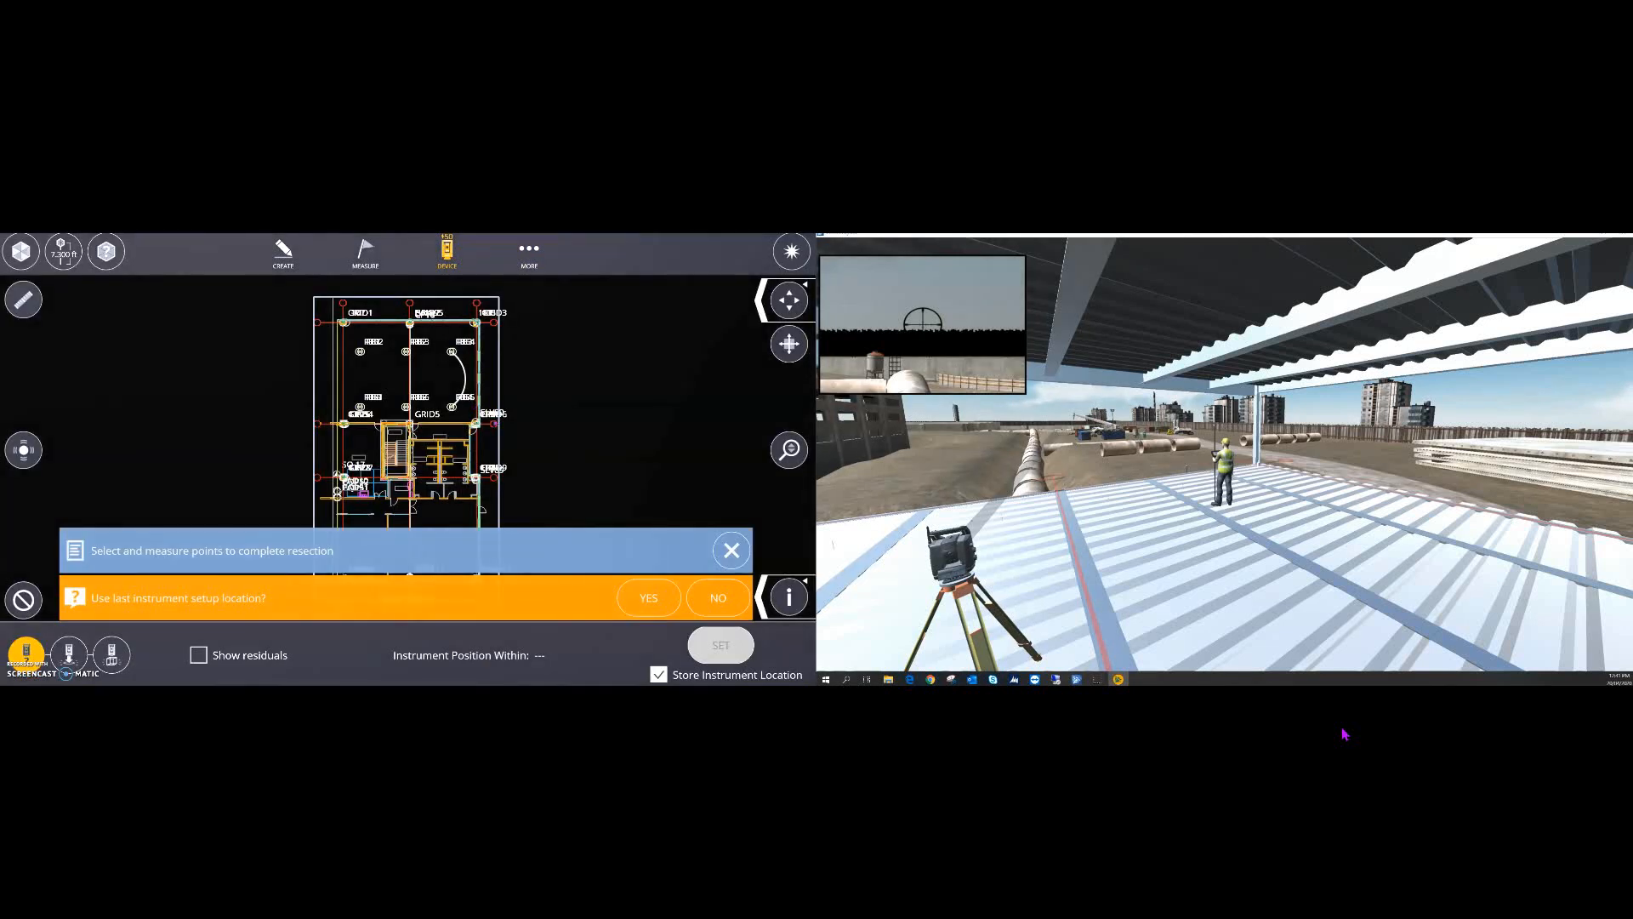
pyautogui.click(732, 607)
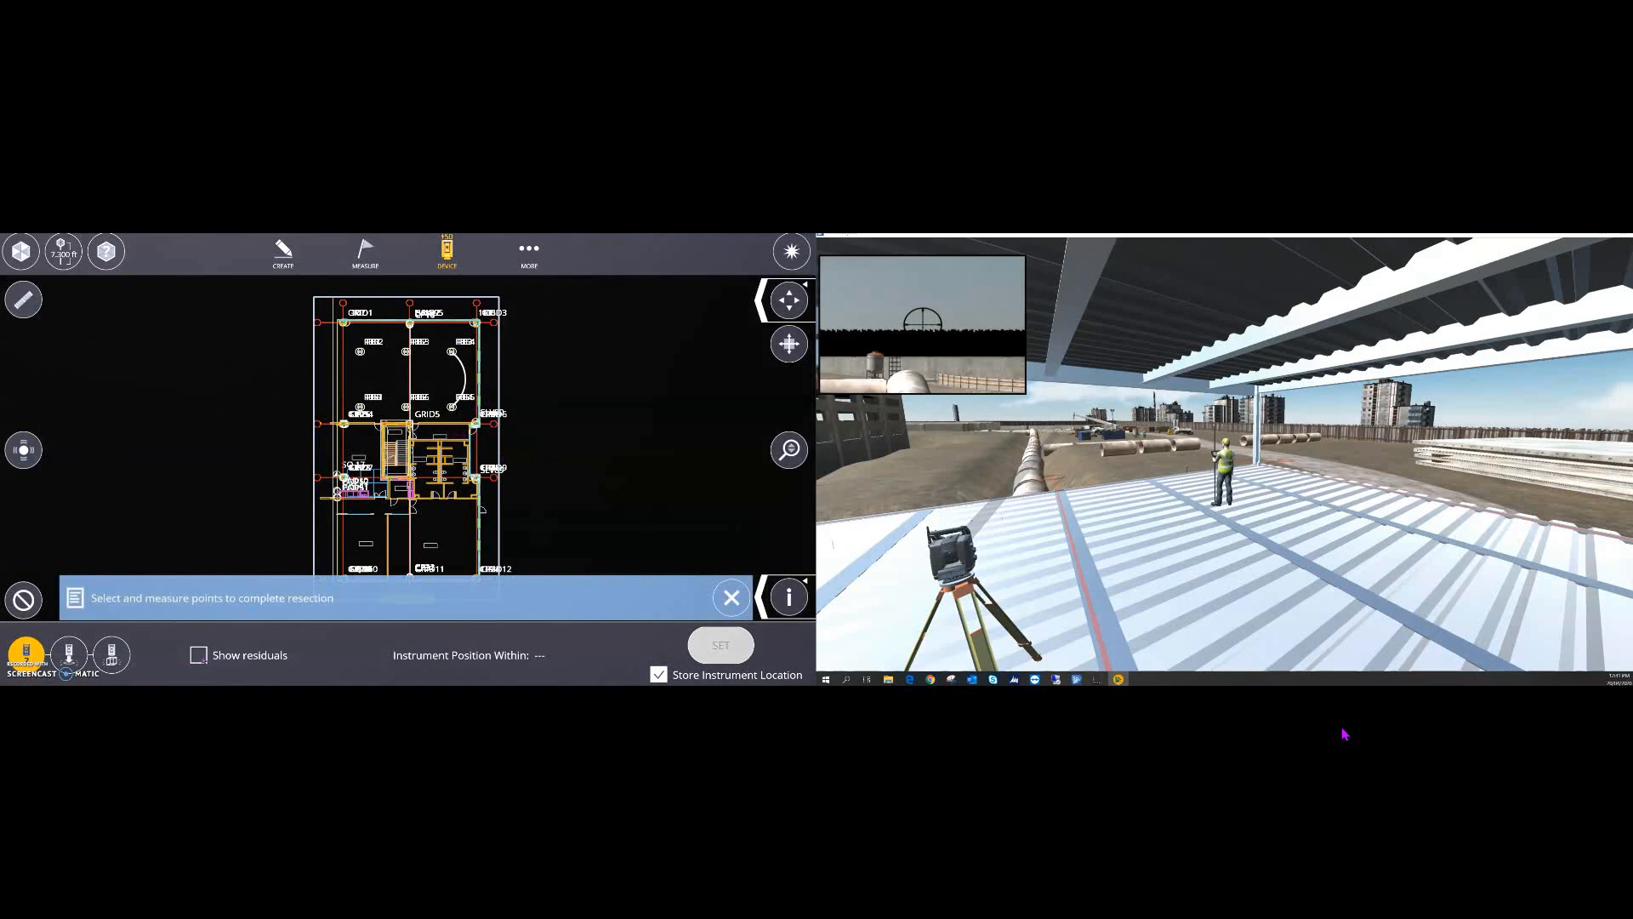
pyautogui.click(199, 655)
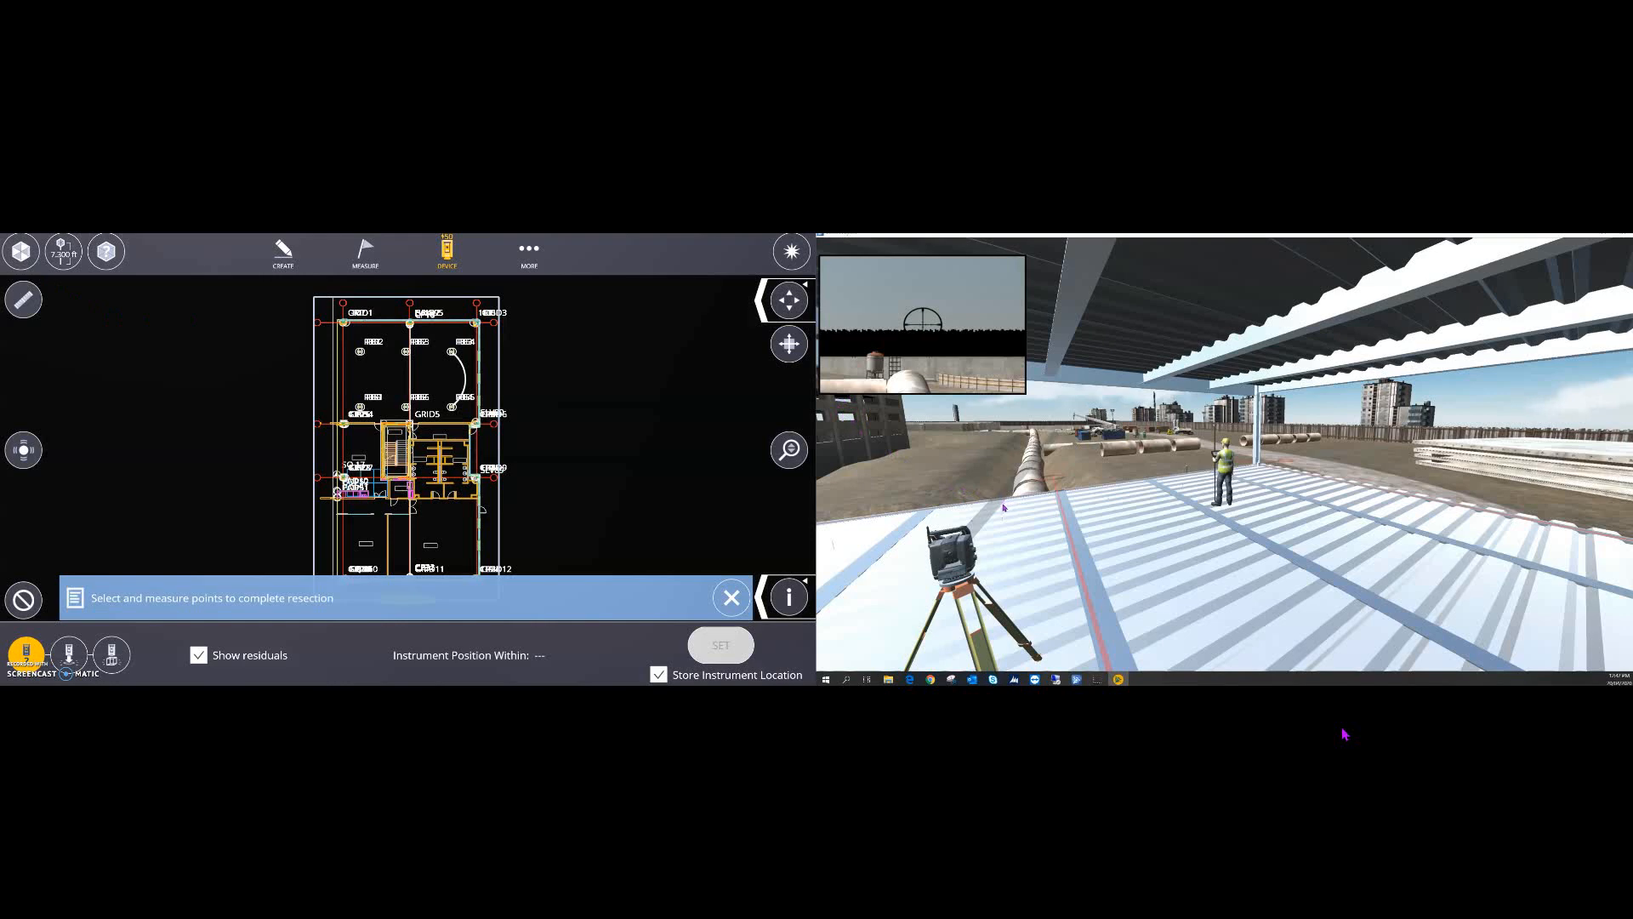
# - Sight the simulated instrument onto the worker's prism pole in crosshair view, then return to overview
pyautogui.press('c')
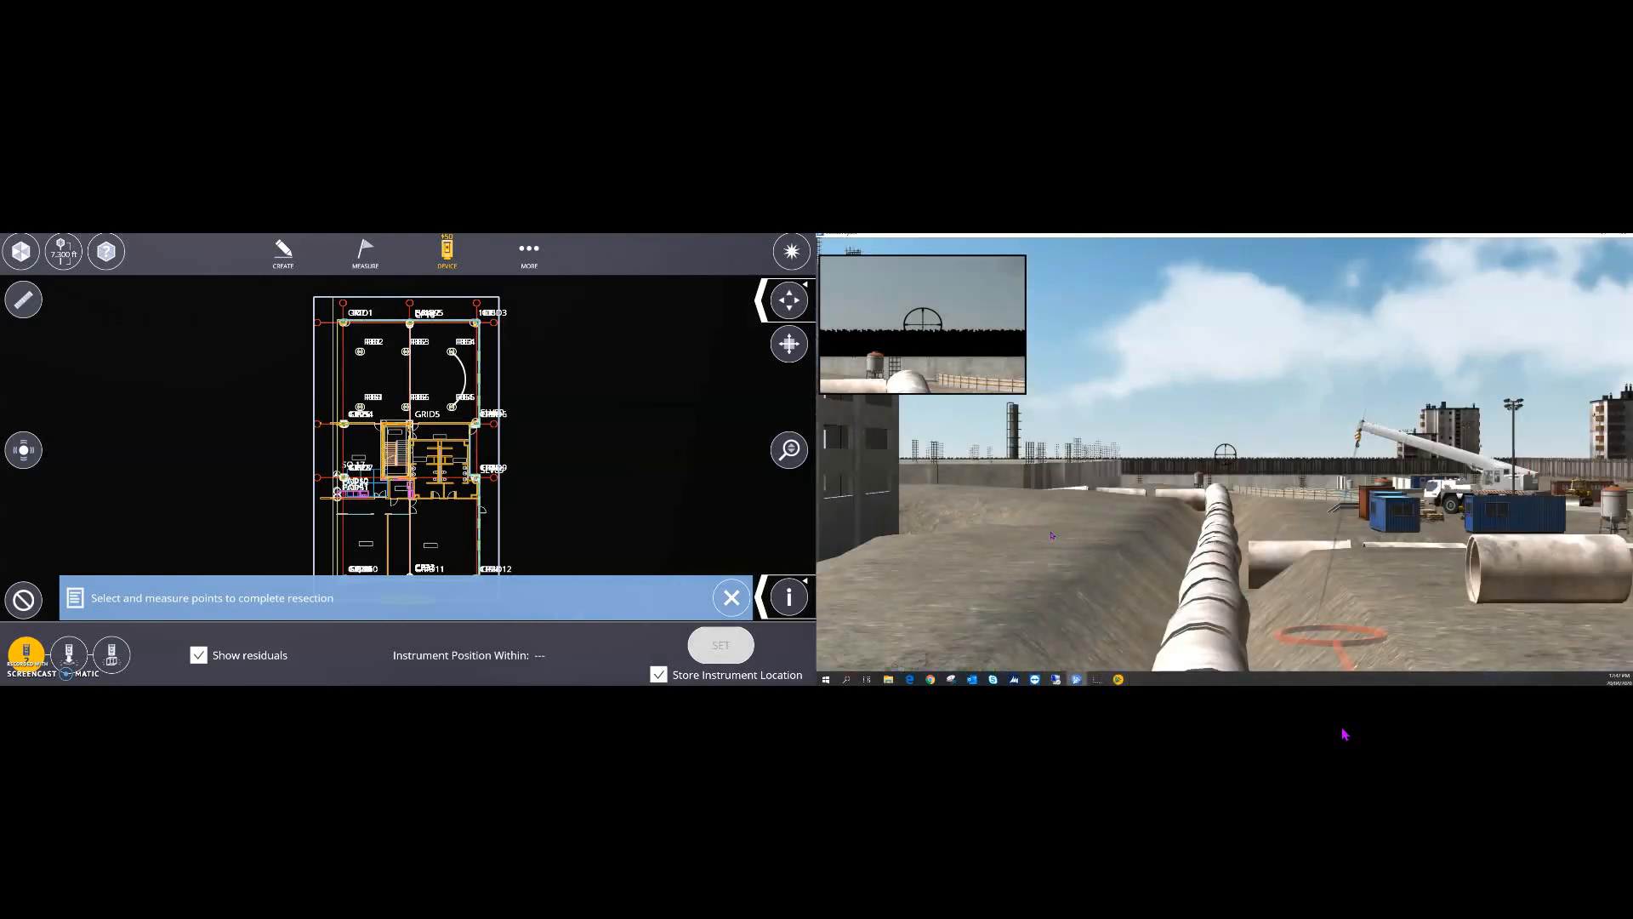
pyautogui.press('Right')
pyautogui.press('Right')
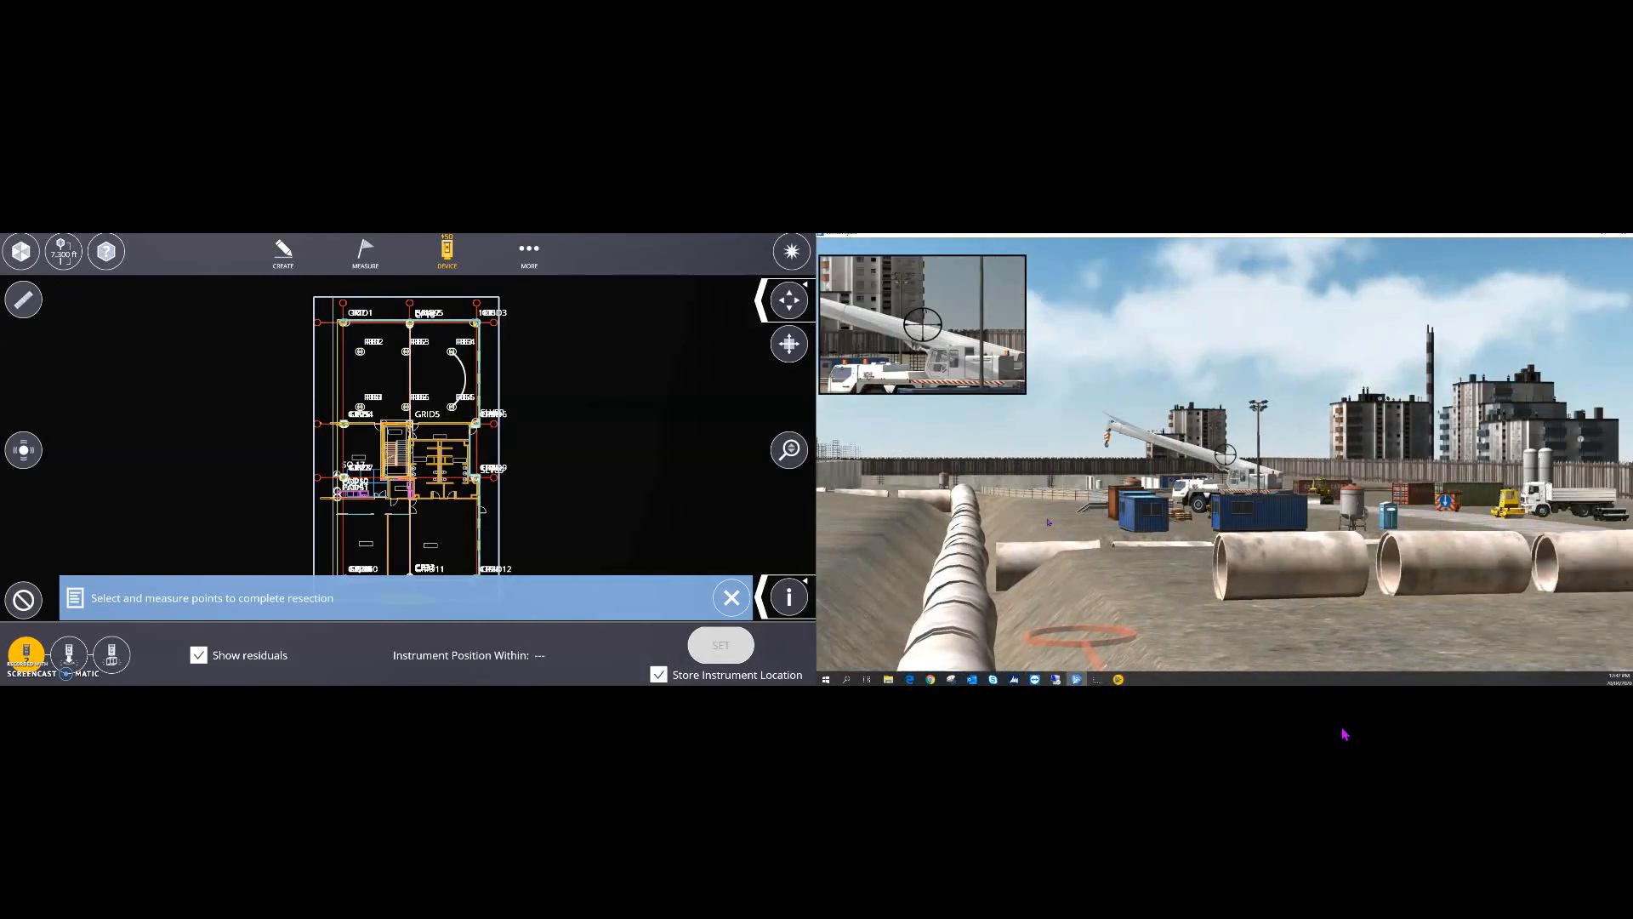
pyautogui.press('Right')
pyautogui.press('Right')
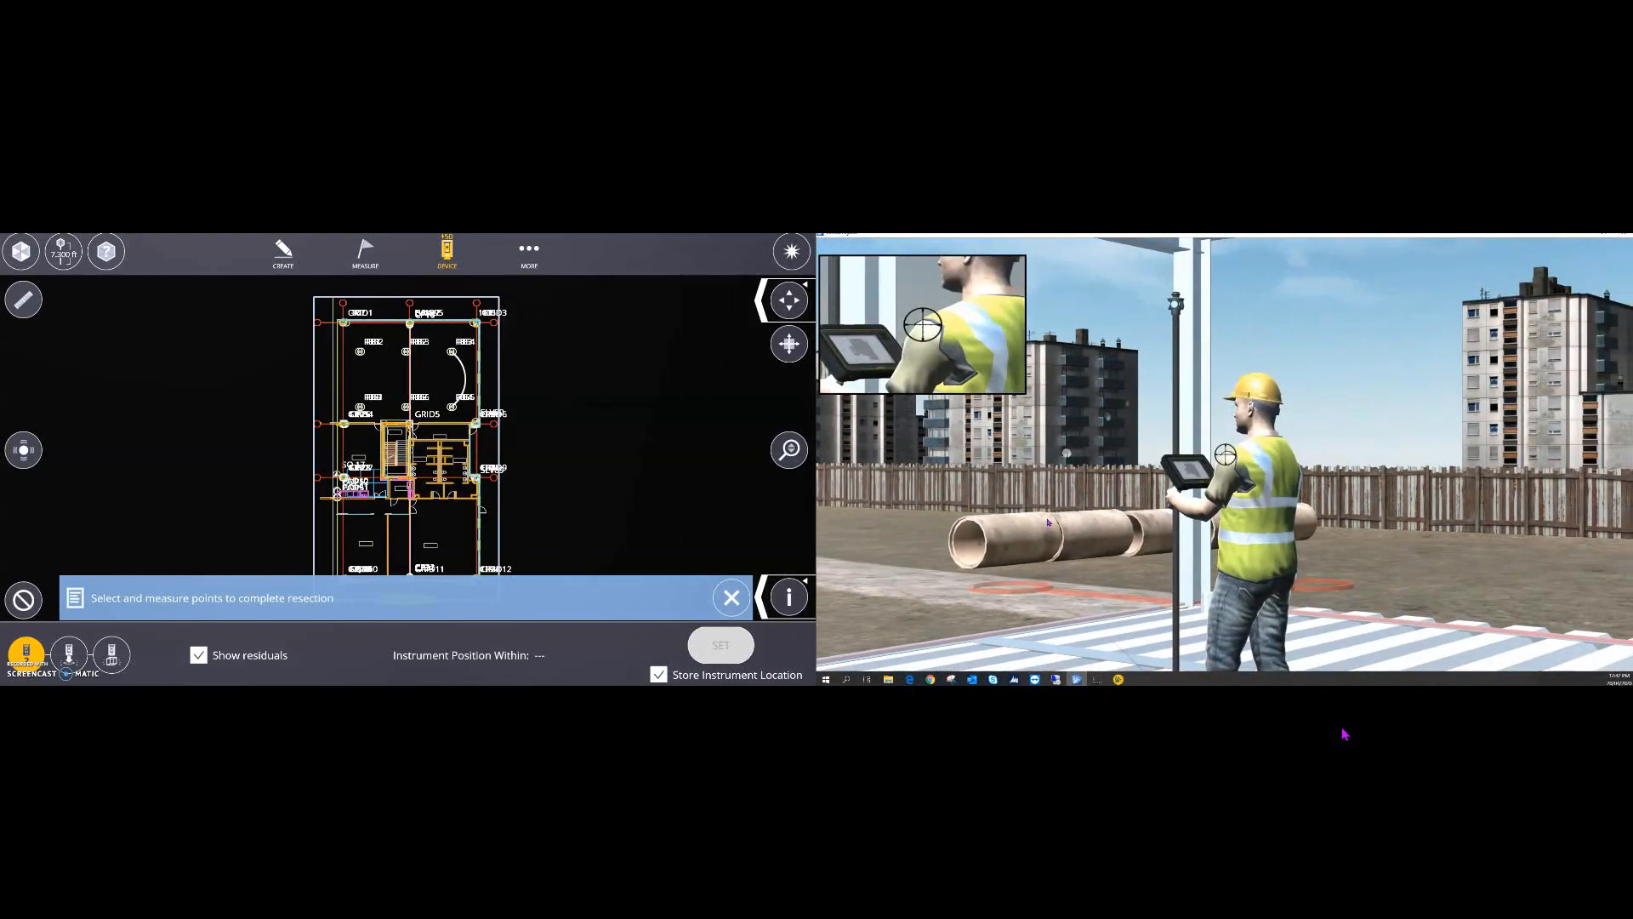
pyautogui.press('Down')
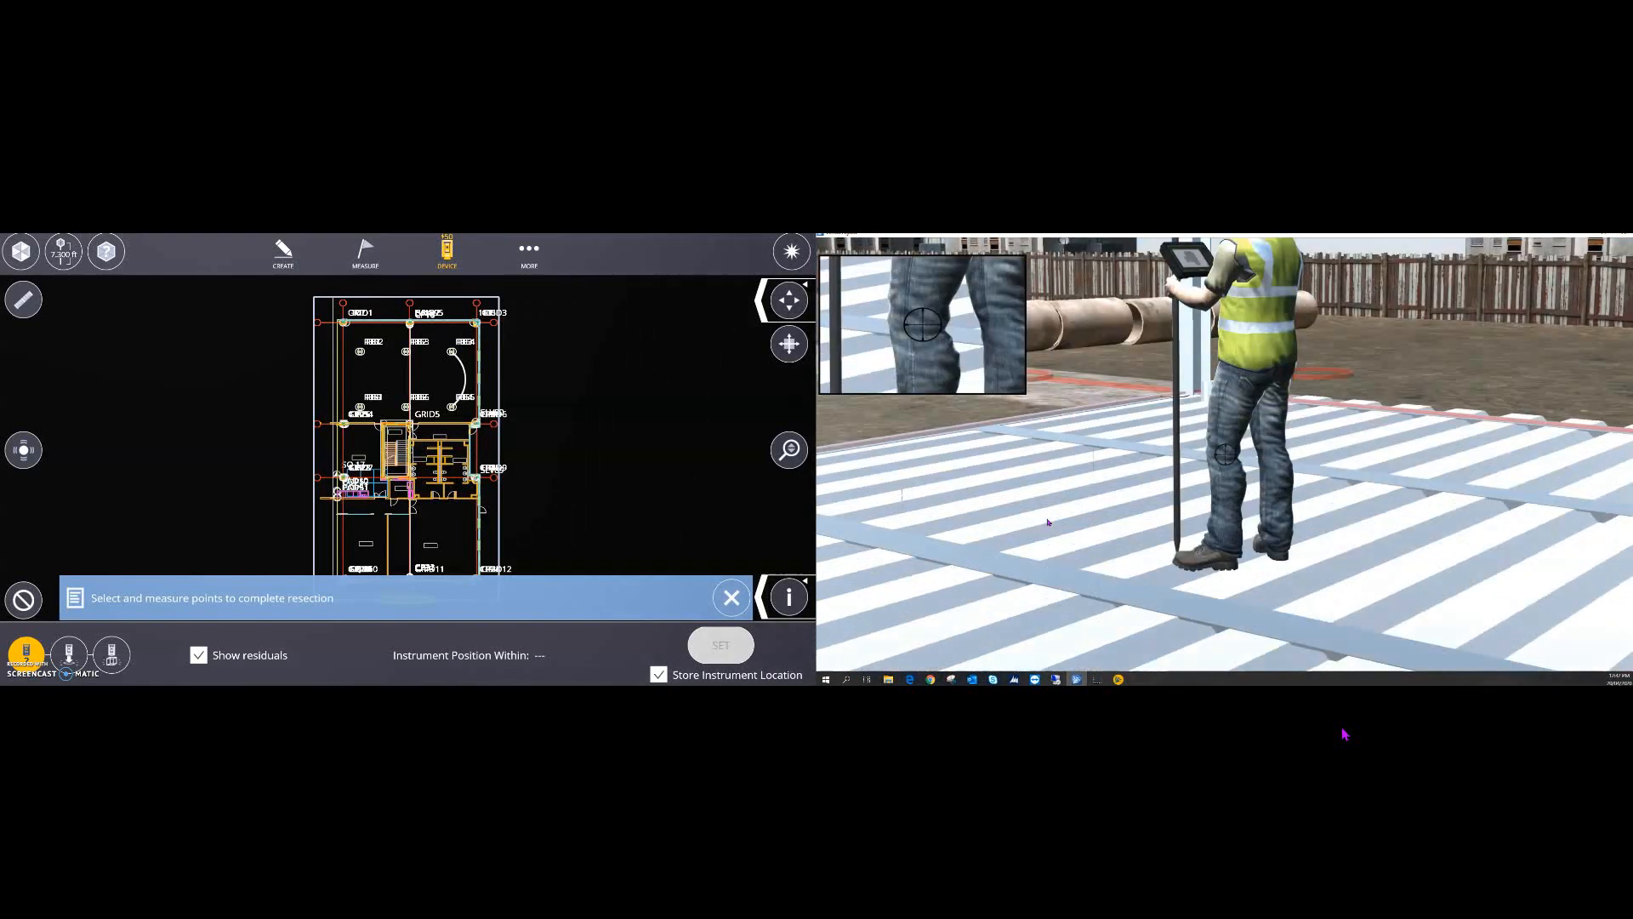
pyautogui.press('Up')
pyautogui.press('Up')
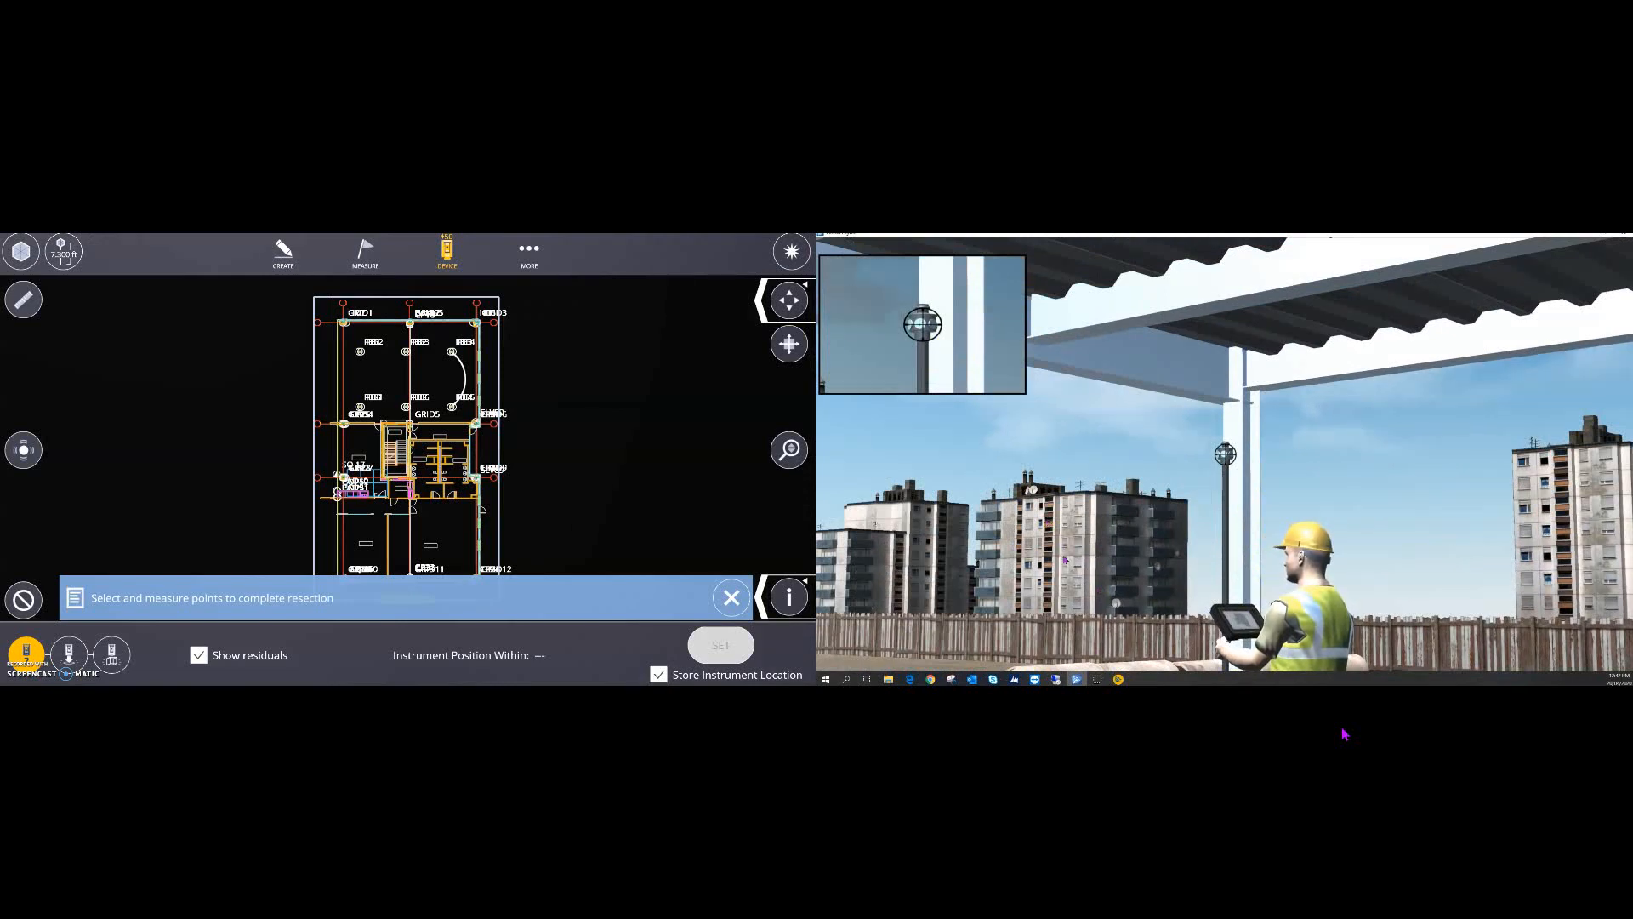
pyautogui.press('c')
pyautogui.press('c')
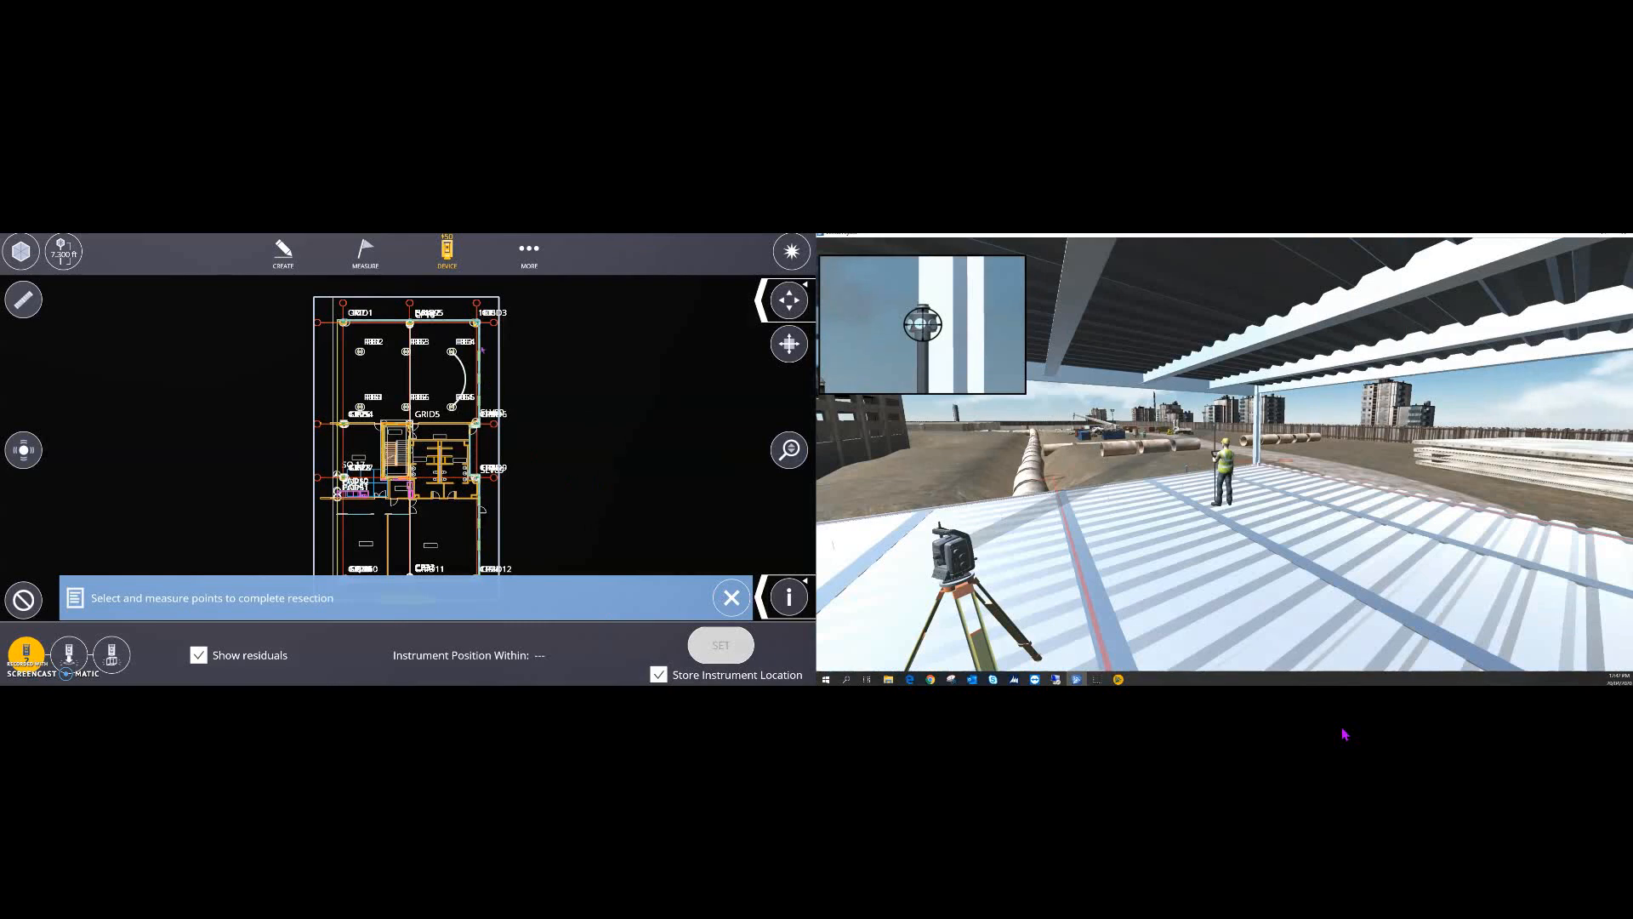
# - Zoom the plan to the corner column and walk the simulated surveyor up to it
pyautogui.click(468, 324)
pyautogui.scroll(6, 469, 323)
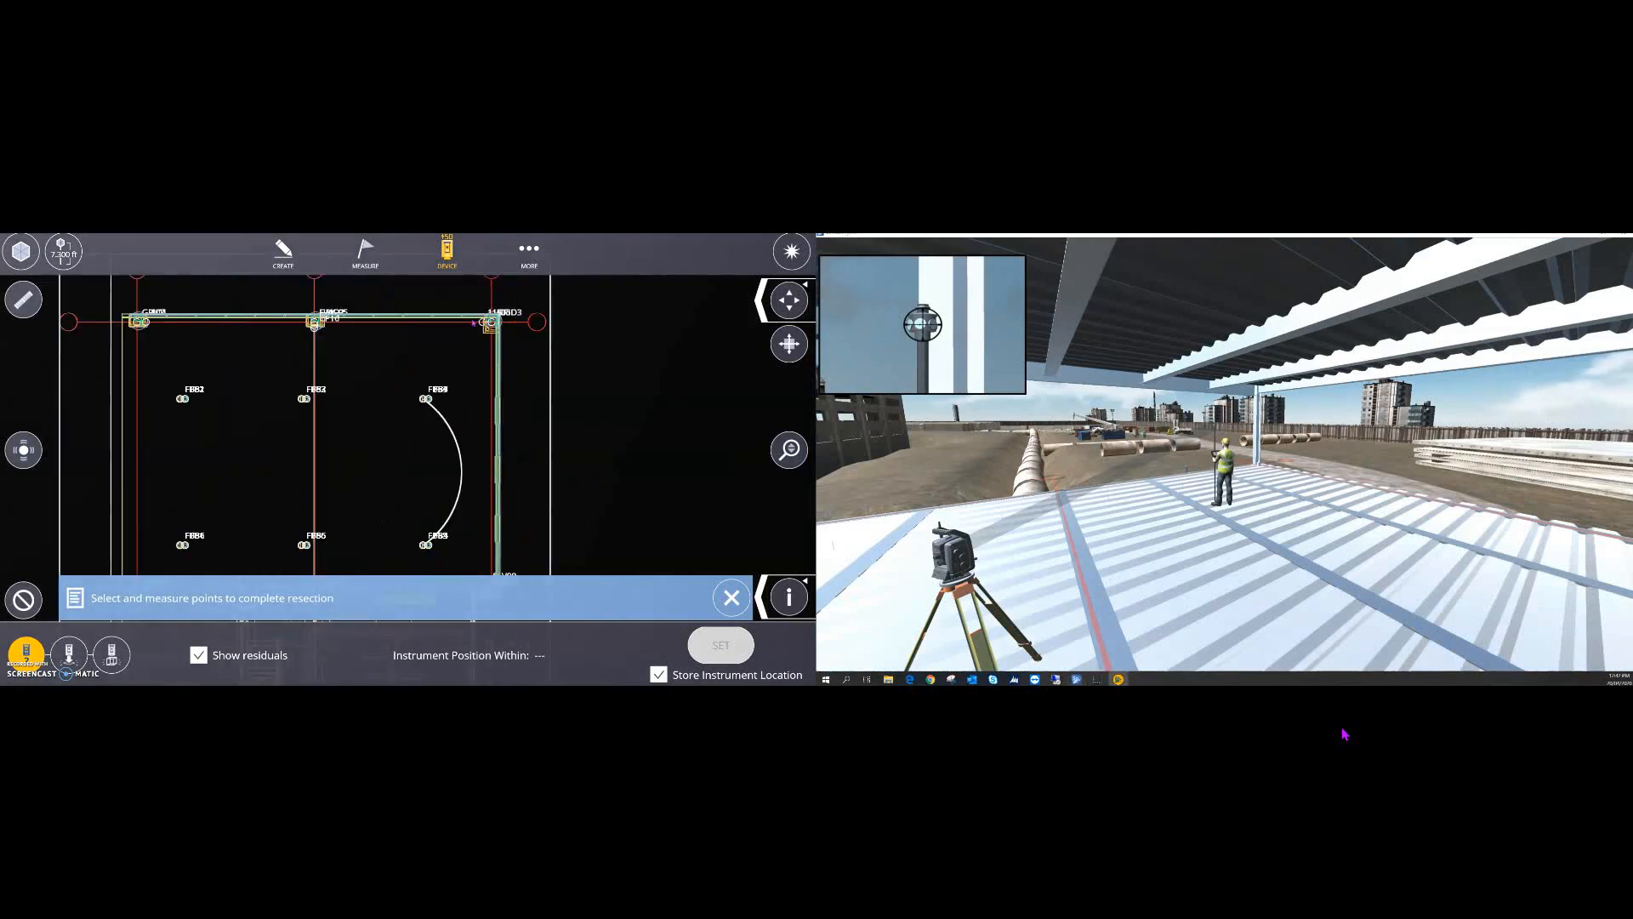
pyautogui.scroll(2, 482, 325)
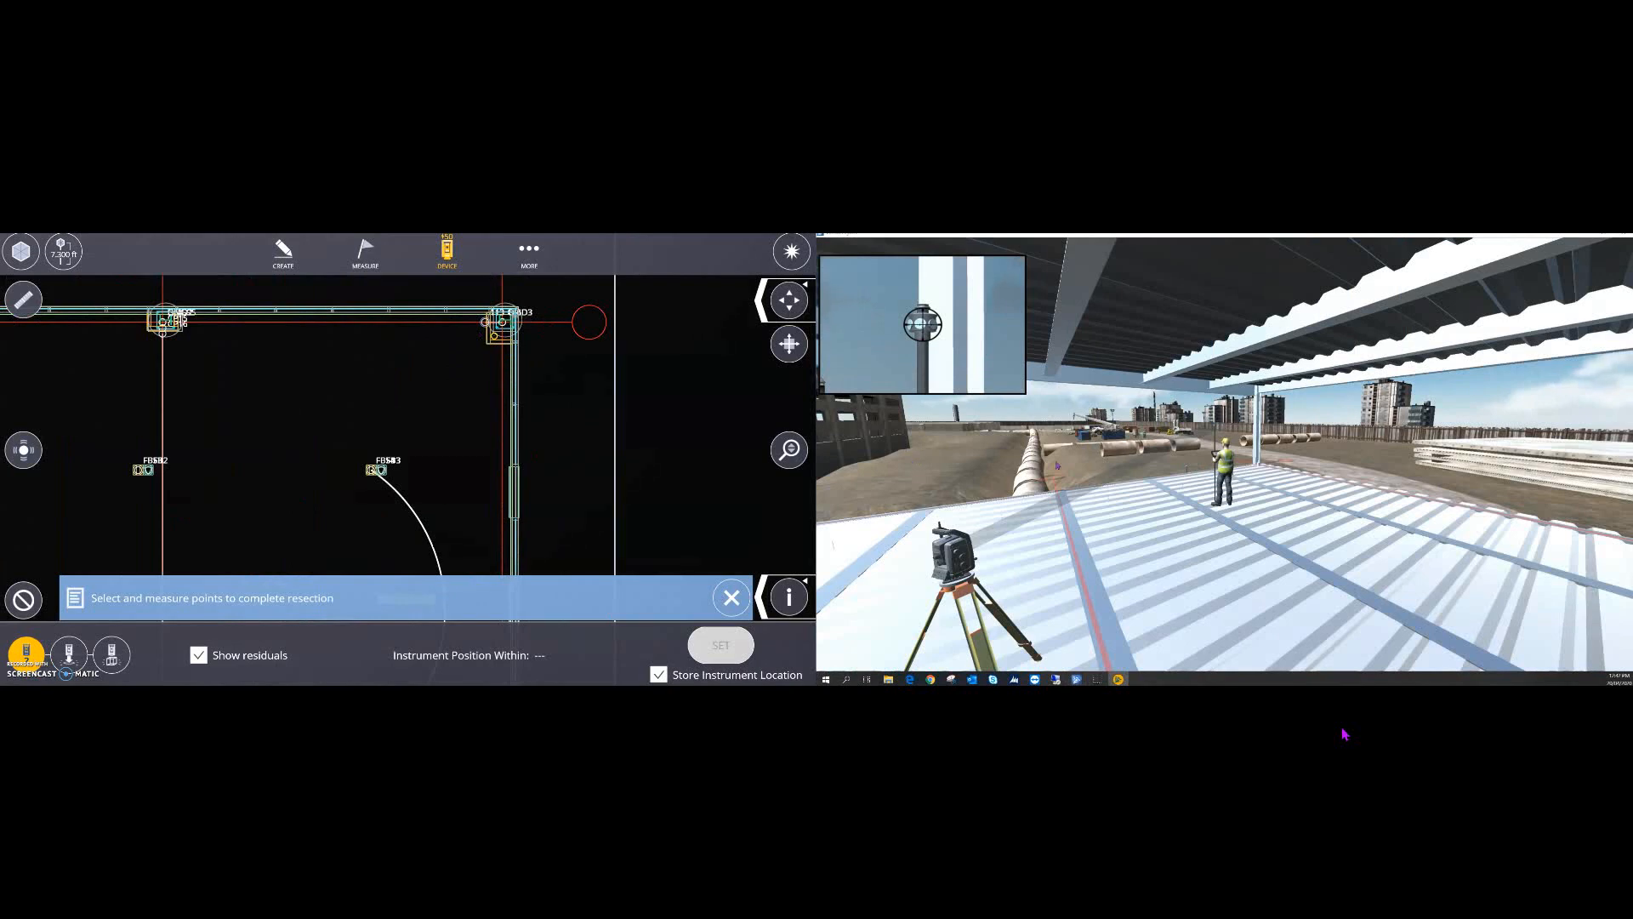
pyautogui.click(1283, 543)
pyautogui.press('w')
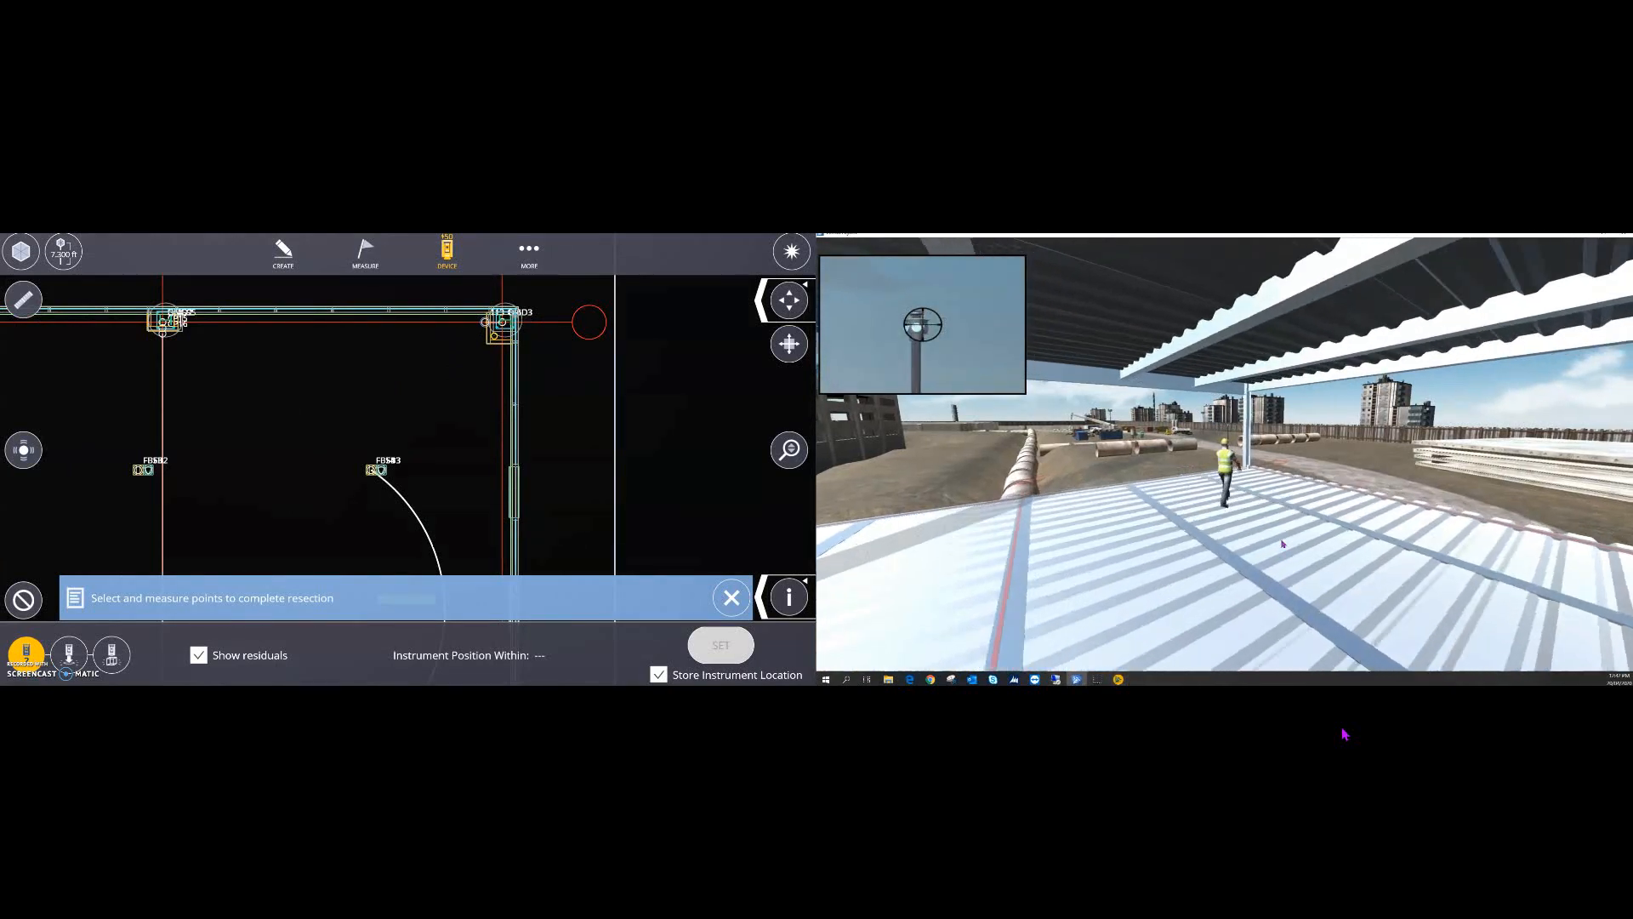
pyautogui.press('w')
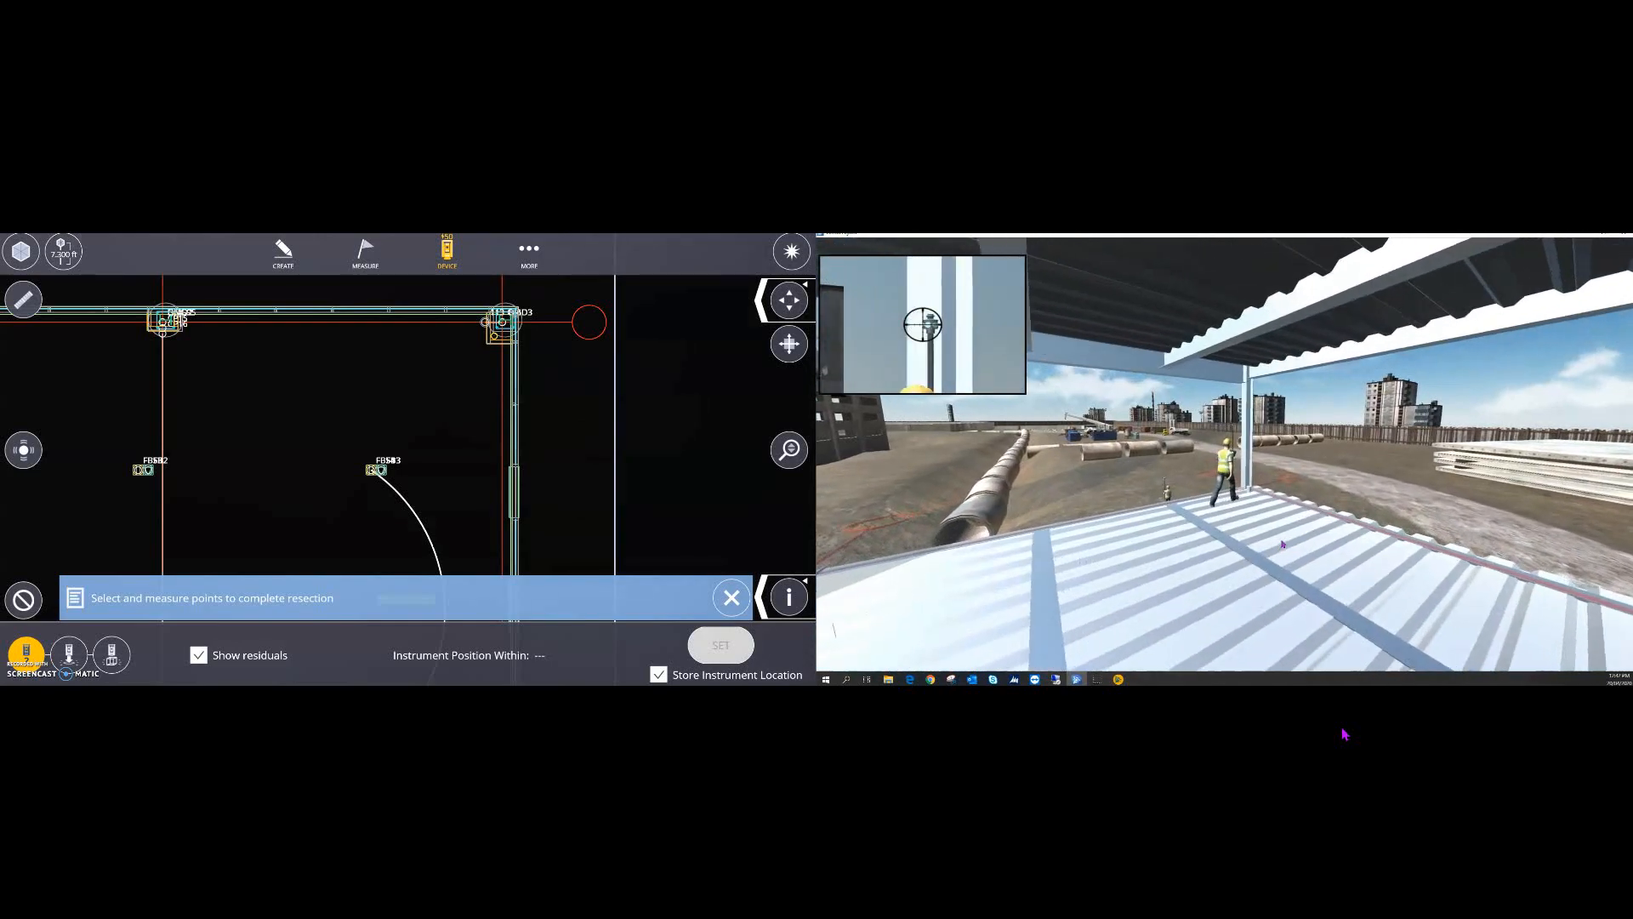
pyautogui.press('w')
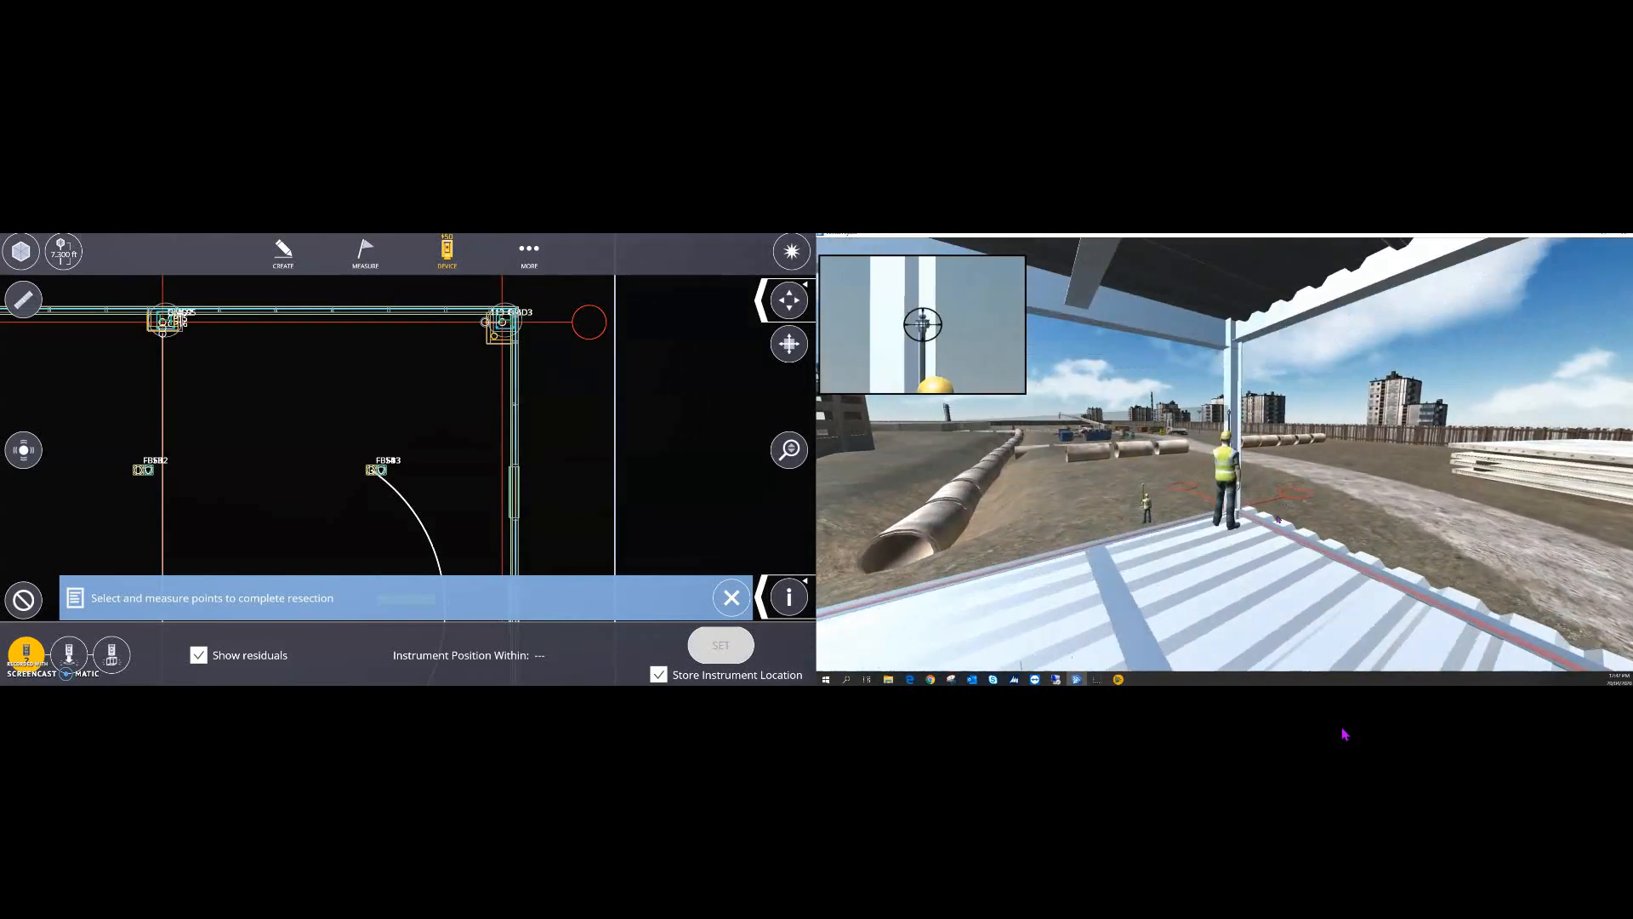
pyautogui.moveTo(1264, 552); pyautogui.dragTo(1133, 572, button='right')
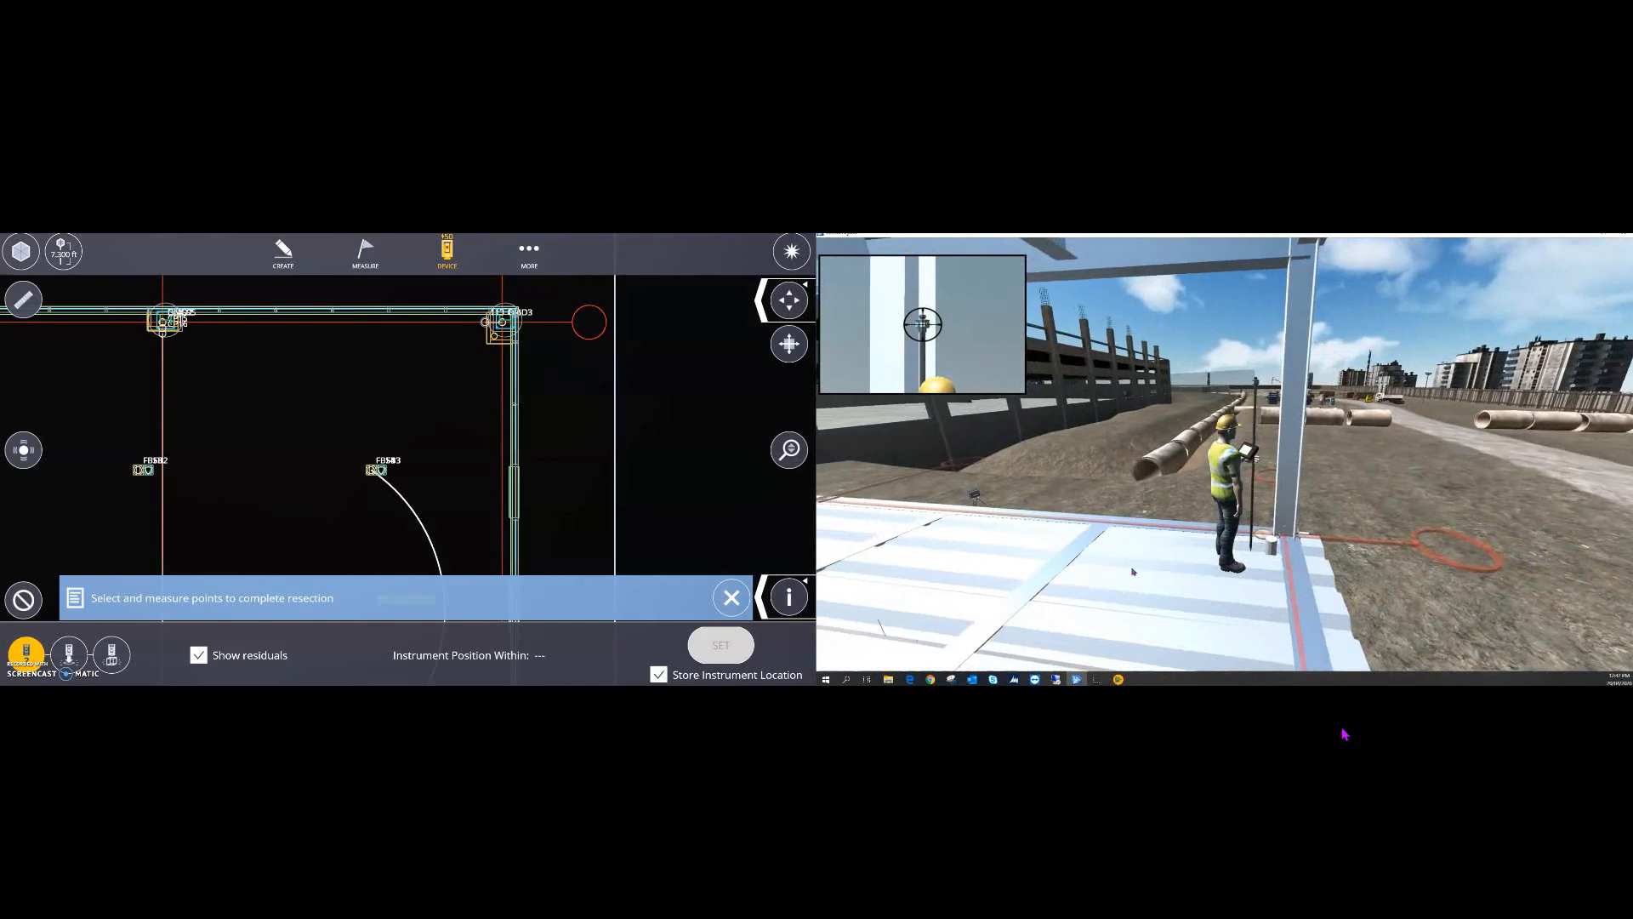
pyautogui.press('w')
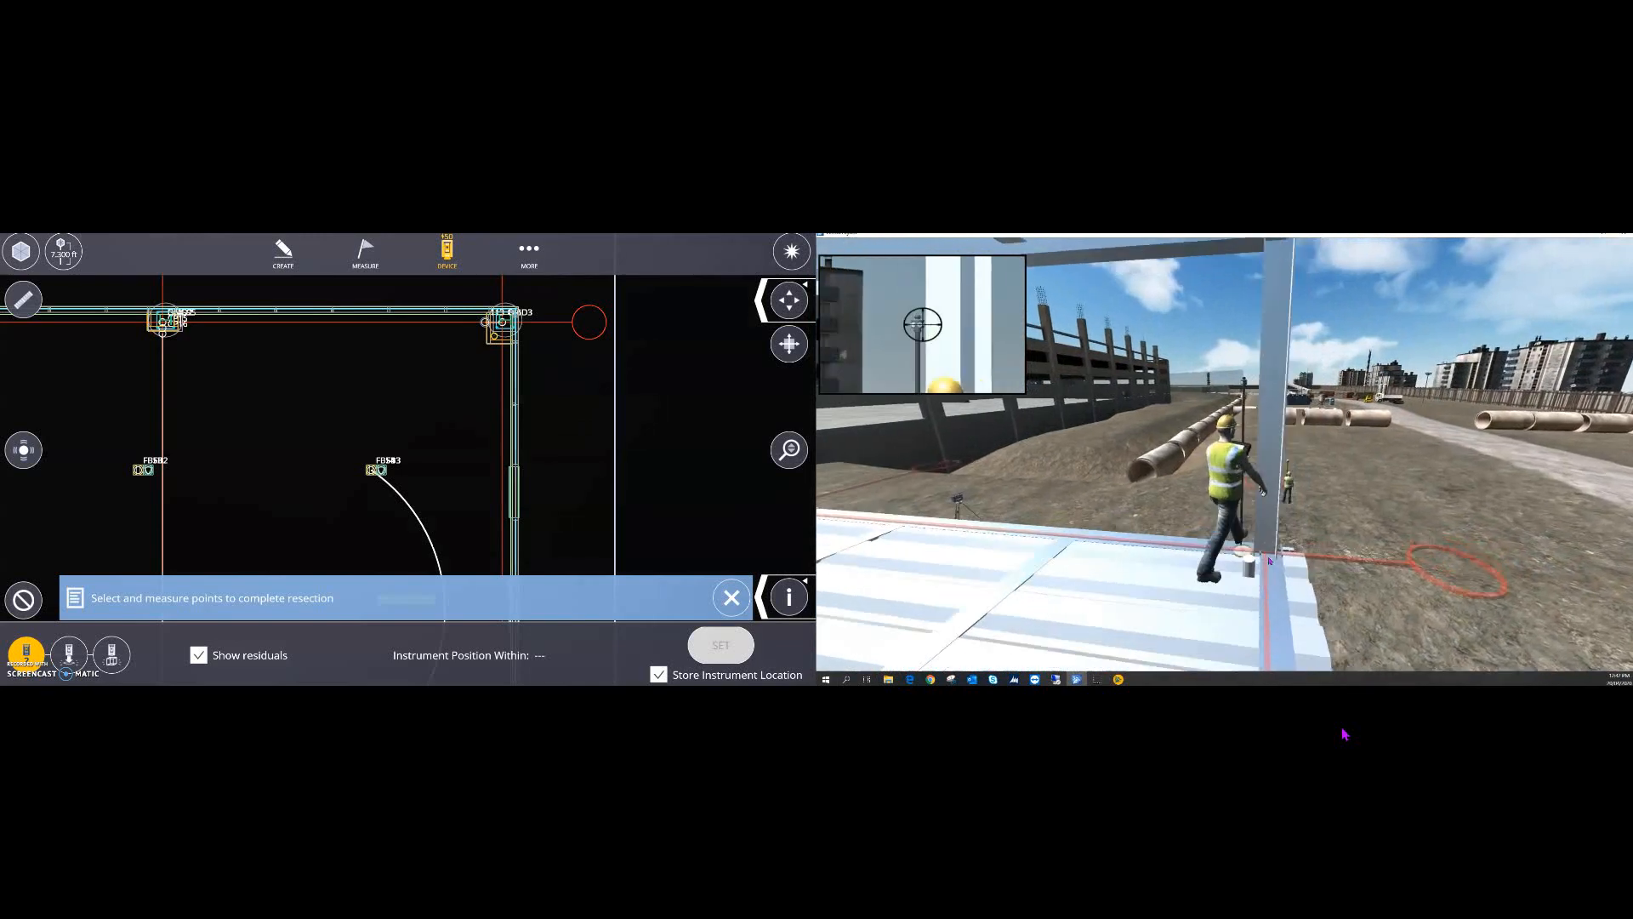
pyautogui.press('d')
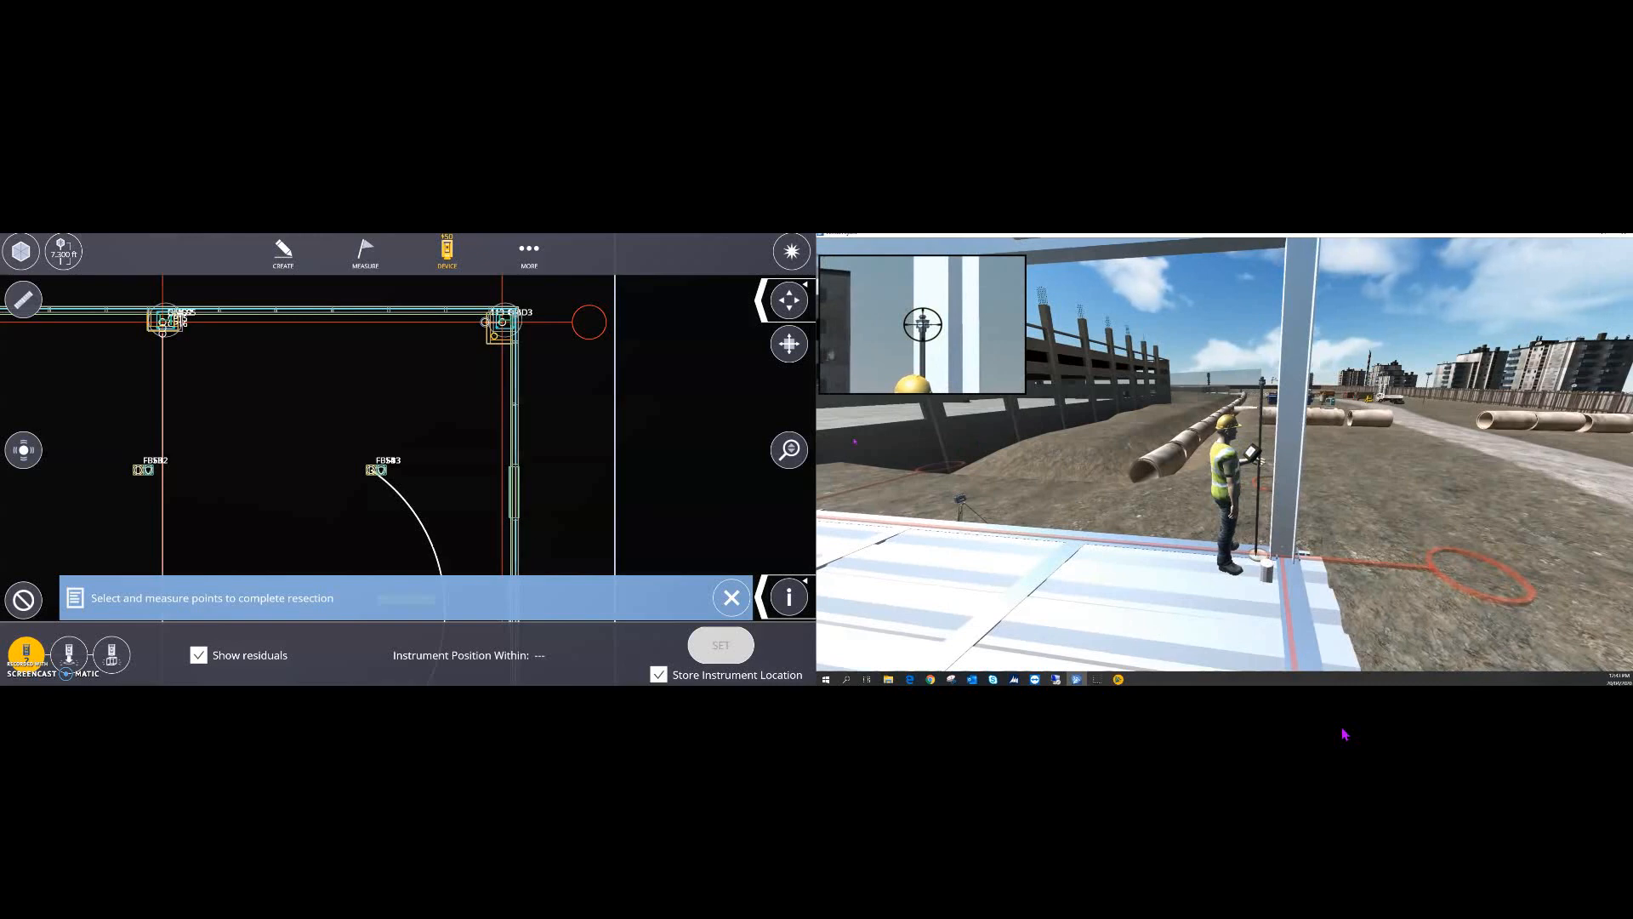
# - Measure the corner column prism and include its grid point, solving the position within 0.007 ft
pyautogui.click(790, 254)
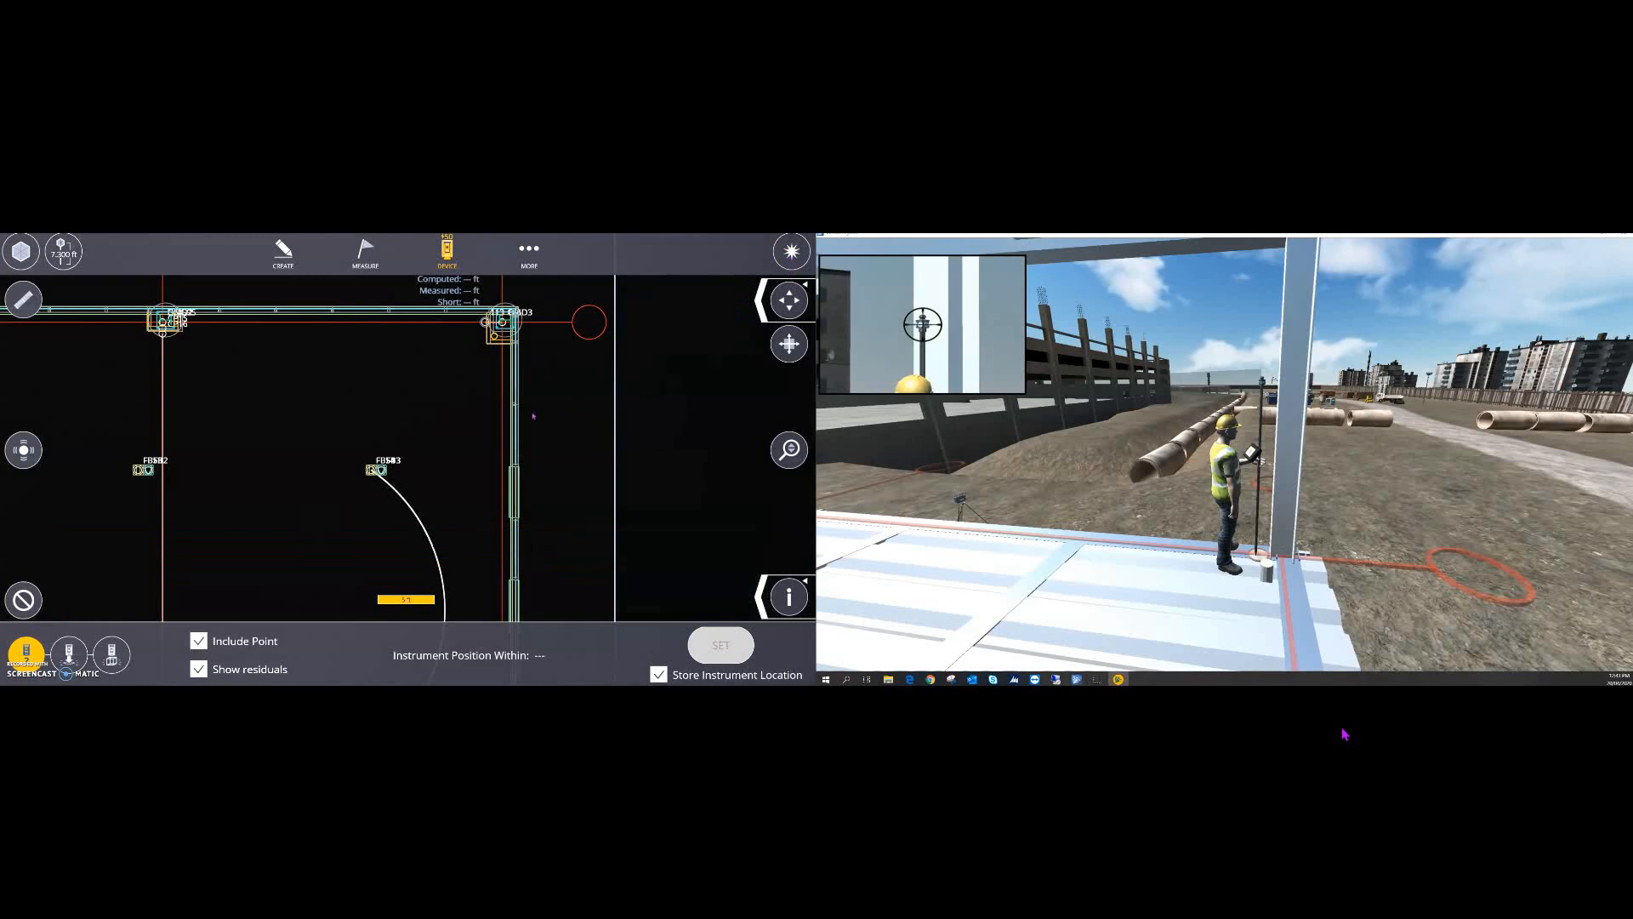
pyautogui.scroll(-2, 591, 400)
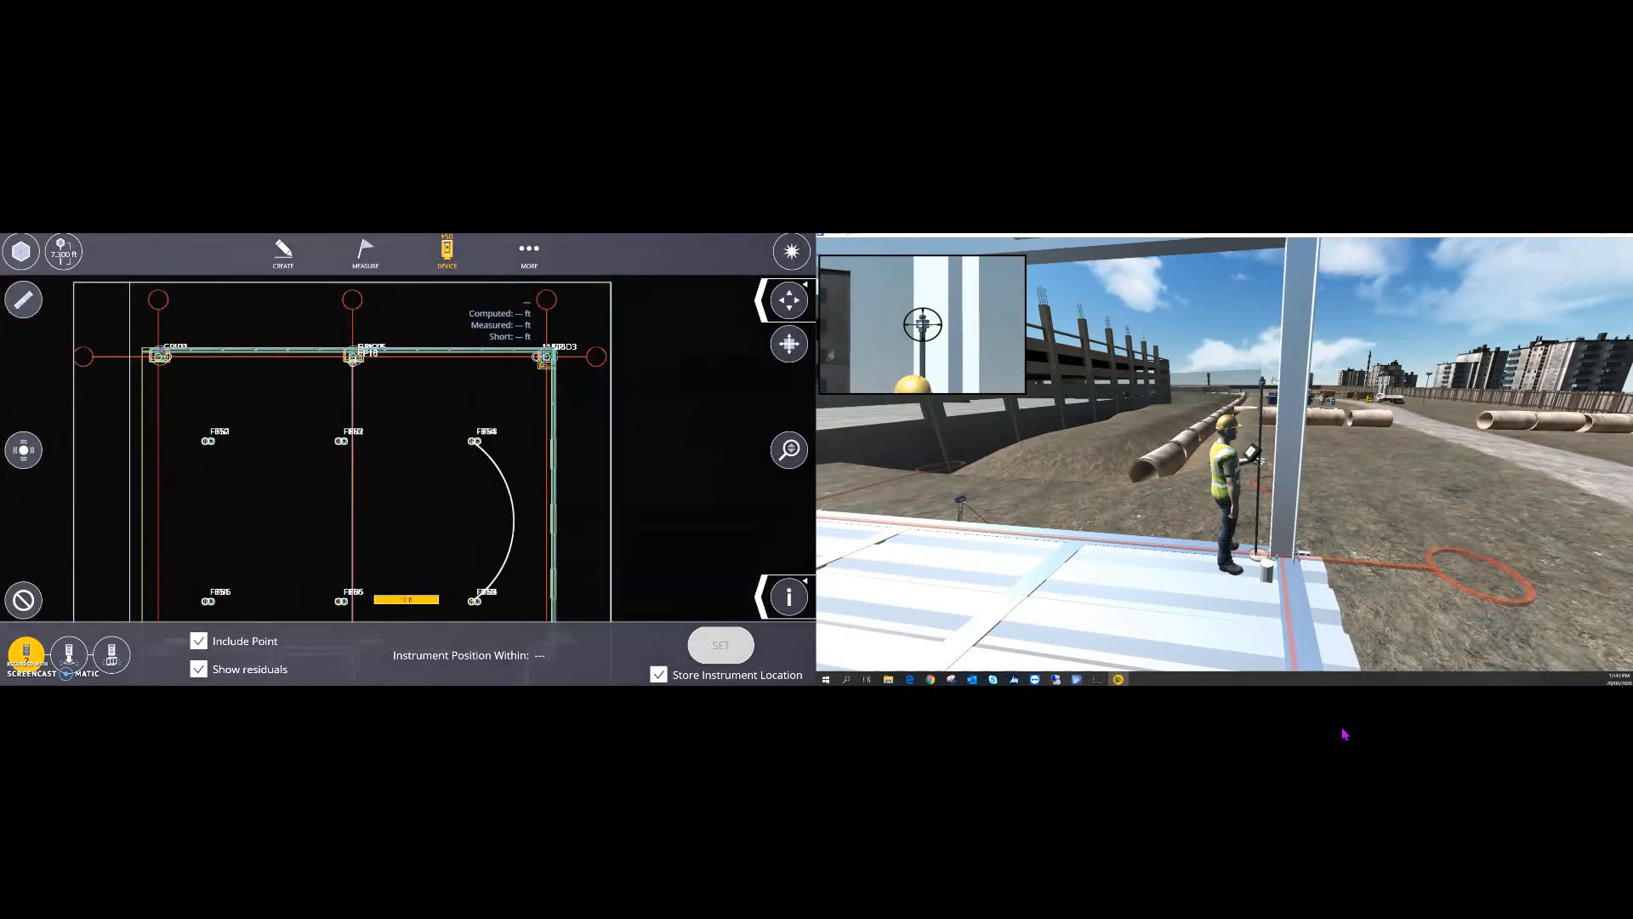
pyautogui.scroll(3, 509, 353)
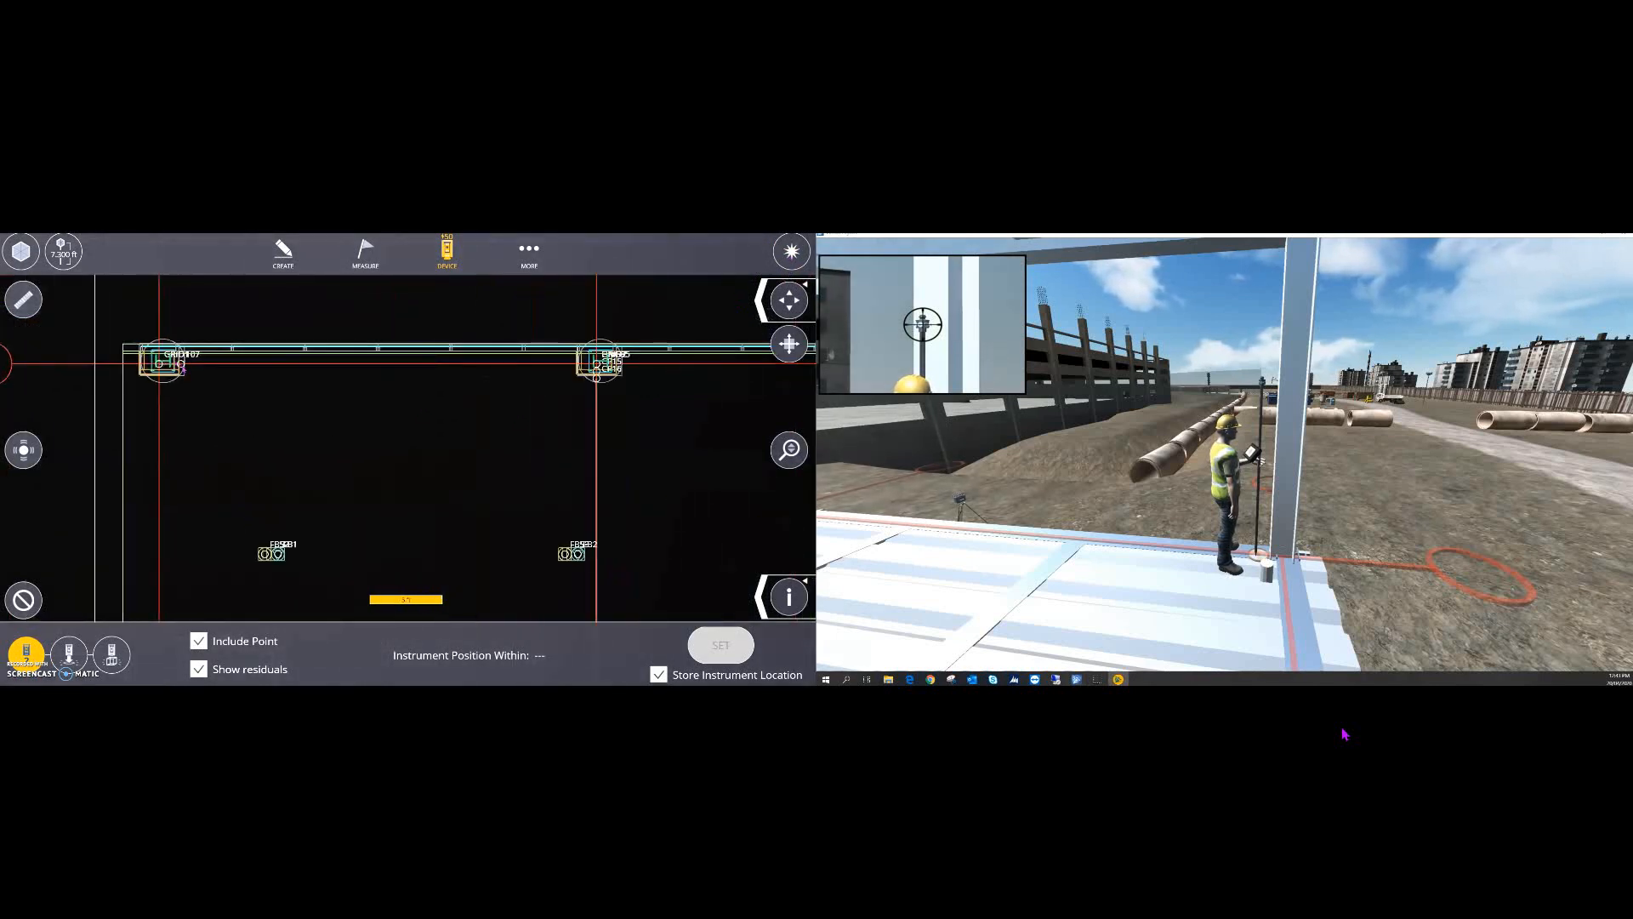
pyautogui.click(183, 369)
pyautogui.scroll(-1, 423, 402)
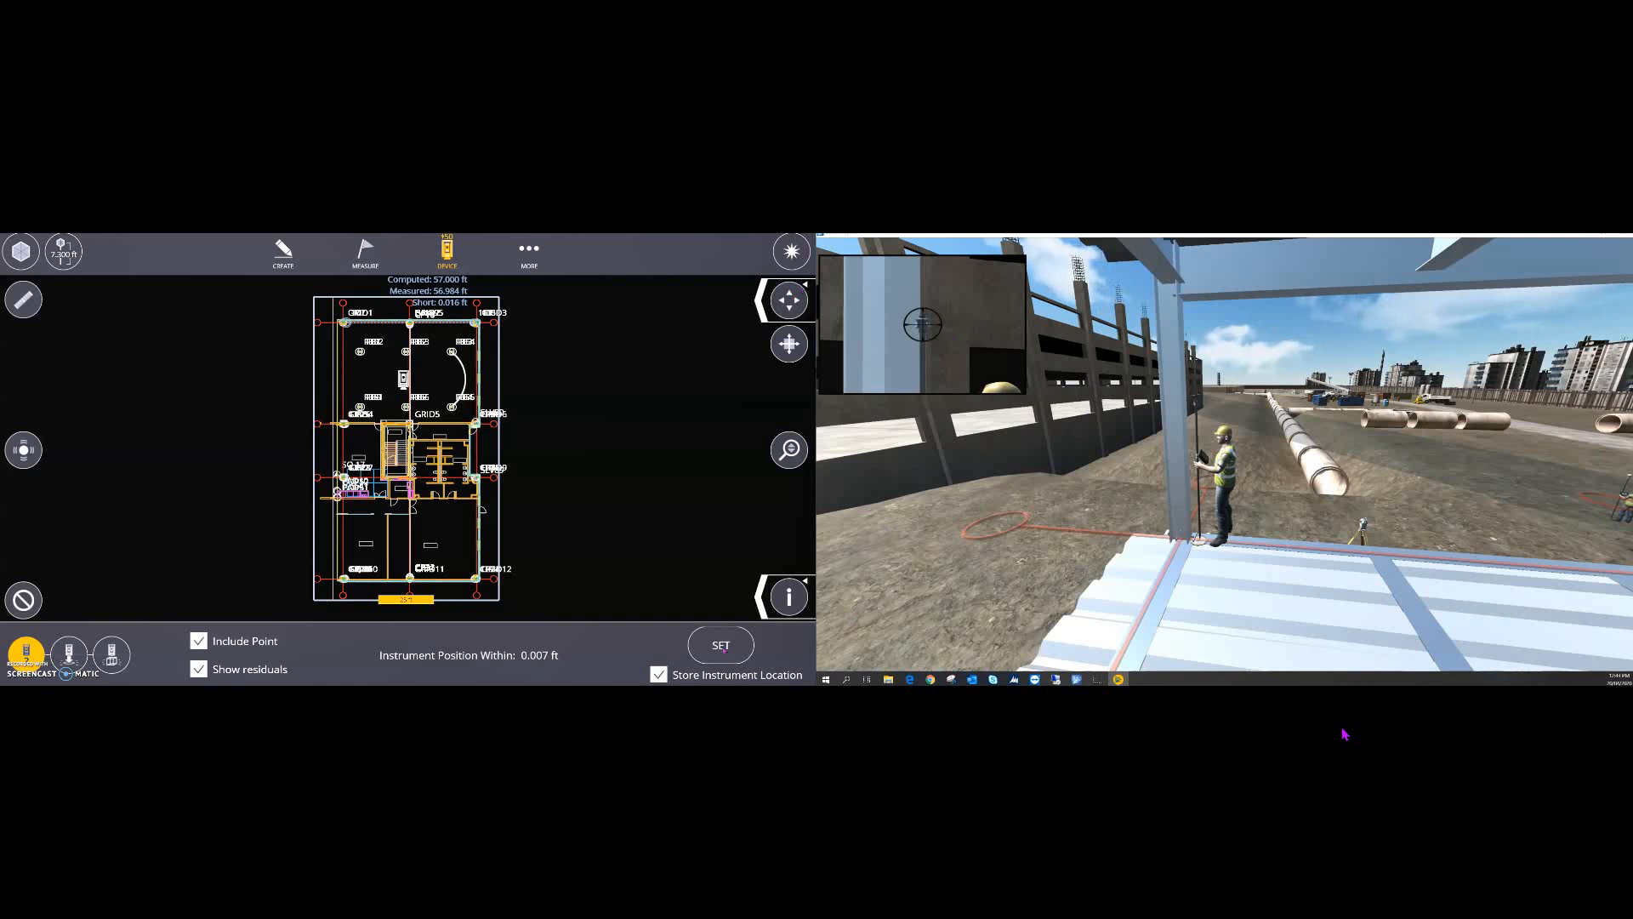
# - Store the setup as station StaPt28A and bring up the Measure options list
pyautogui.click(721, 644)
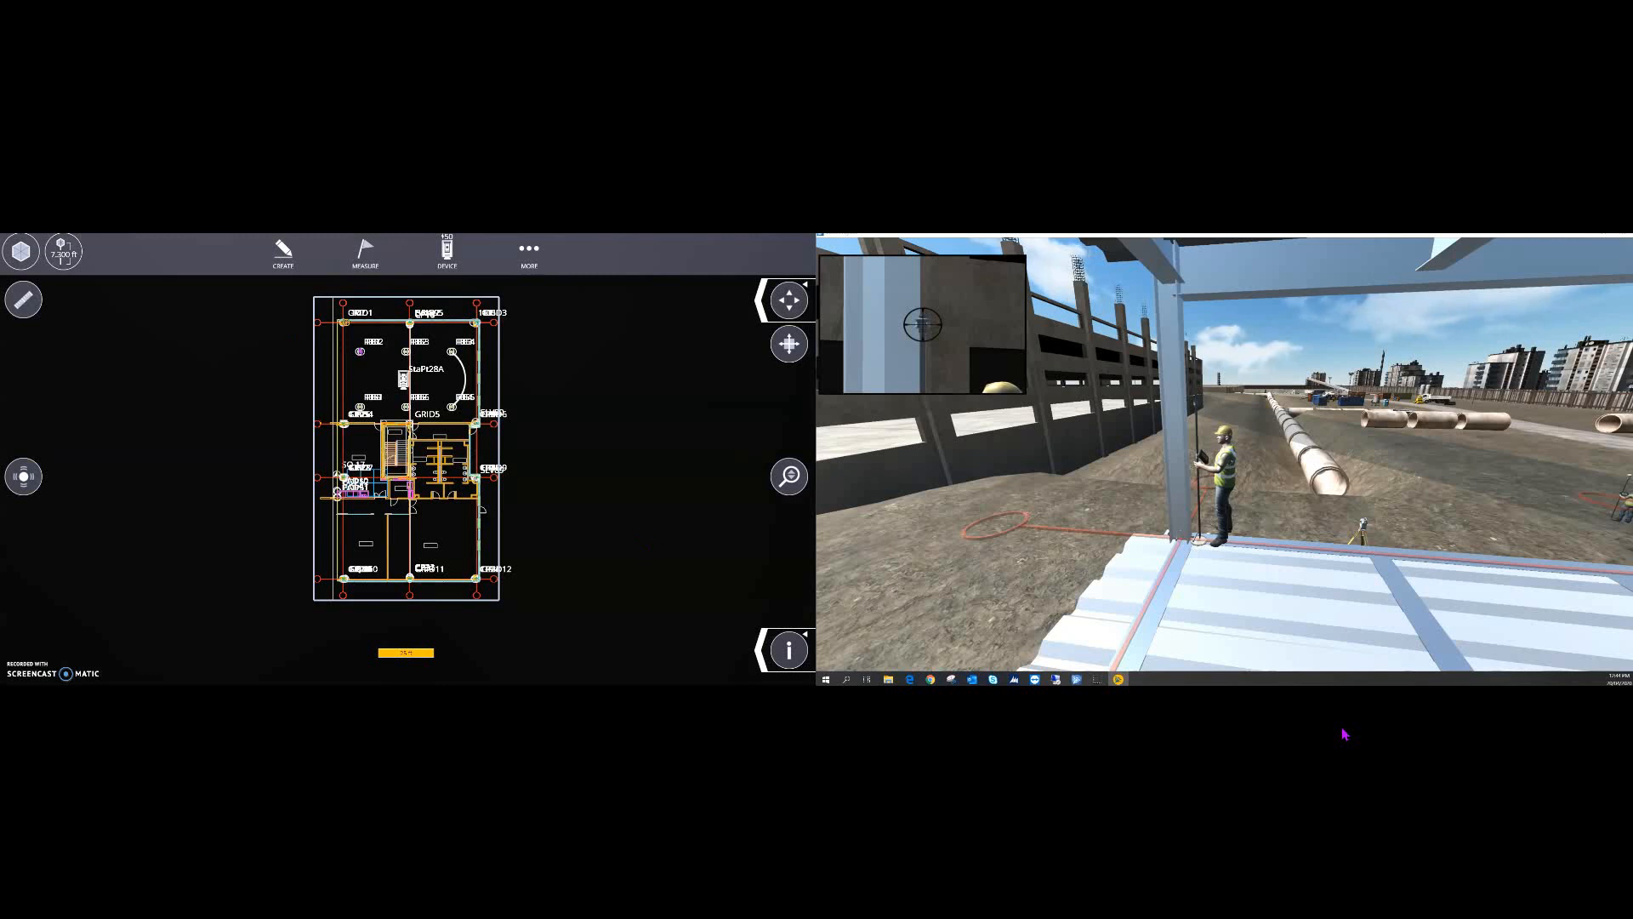
pyautogui.scroll(1, 360, 349)
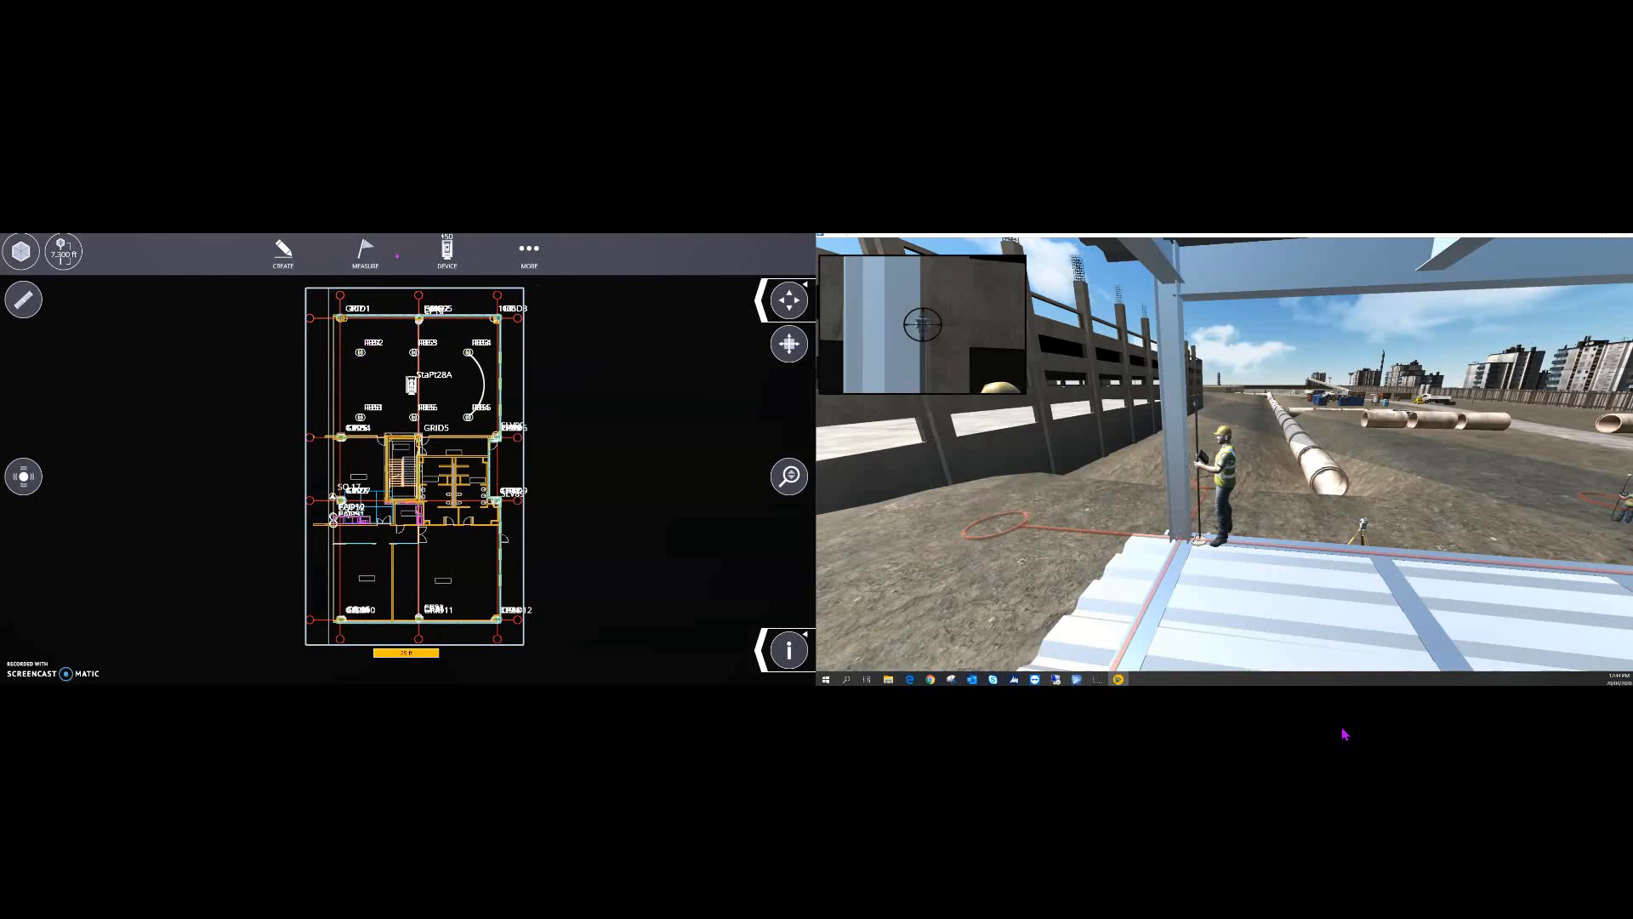
pyautogui.click(365, 252)
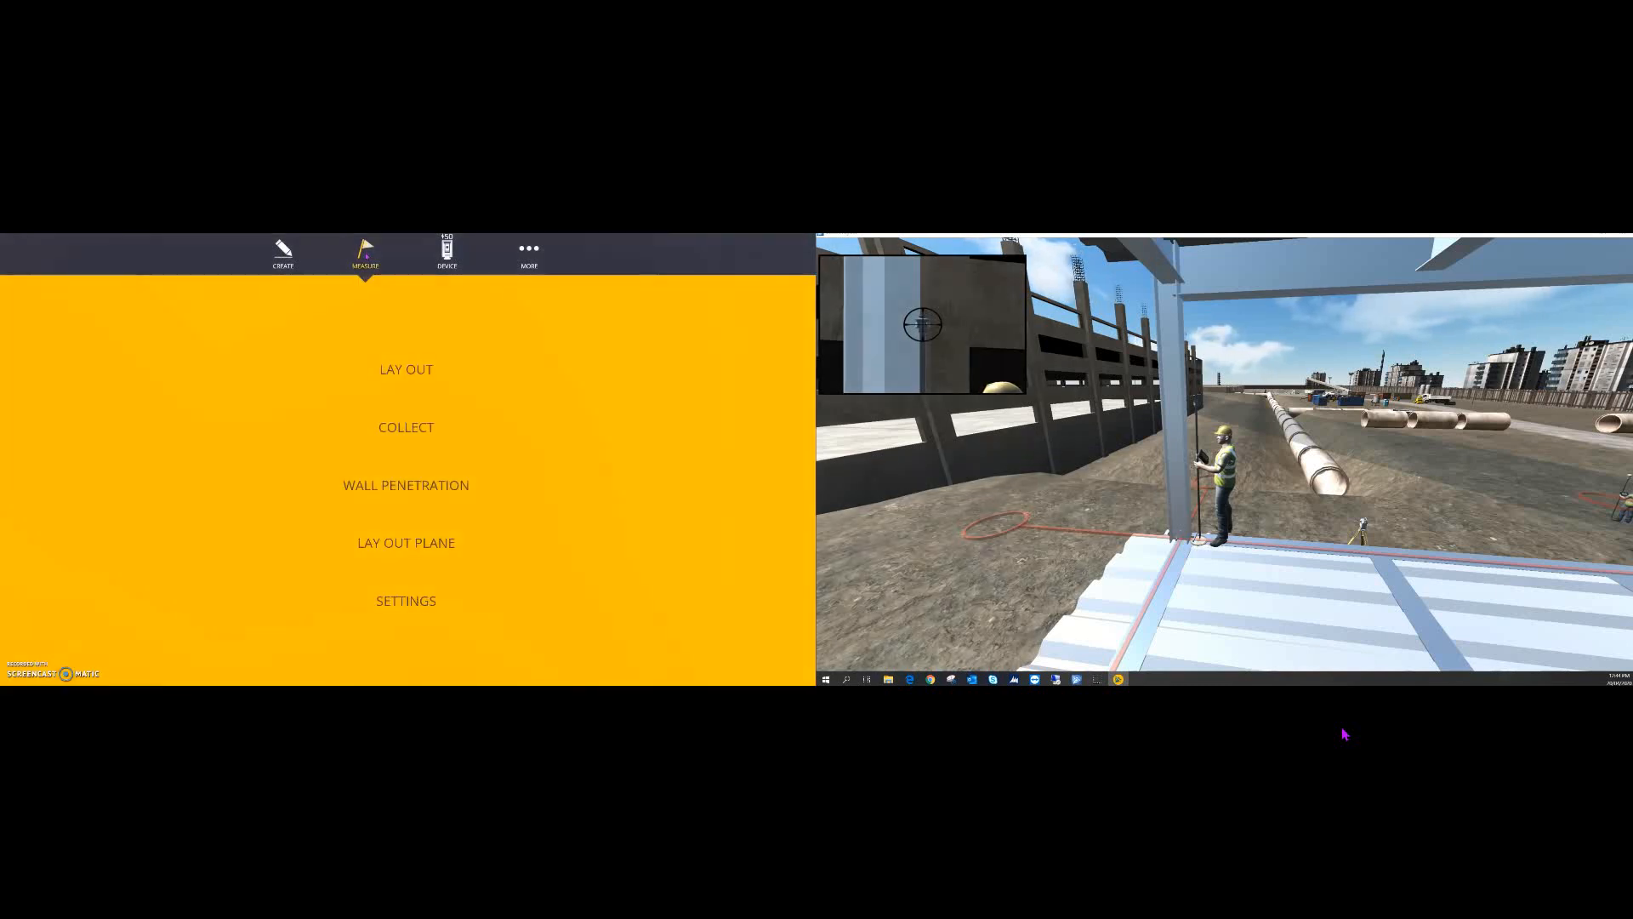
# - Lay out floor-box point FB01, walking the worker to within 0.023/0.030/0.024 ft offsets
pyautogui.click(412, 373)
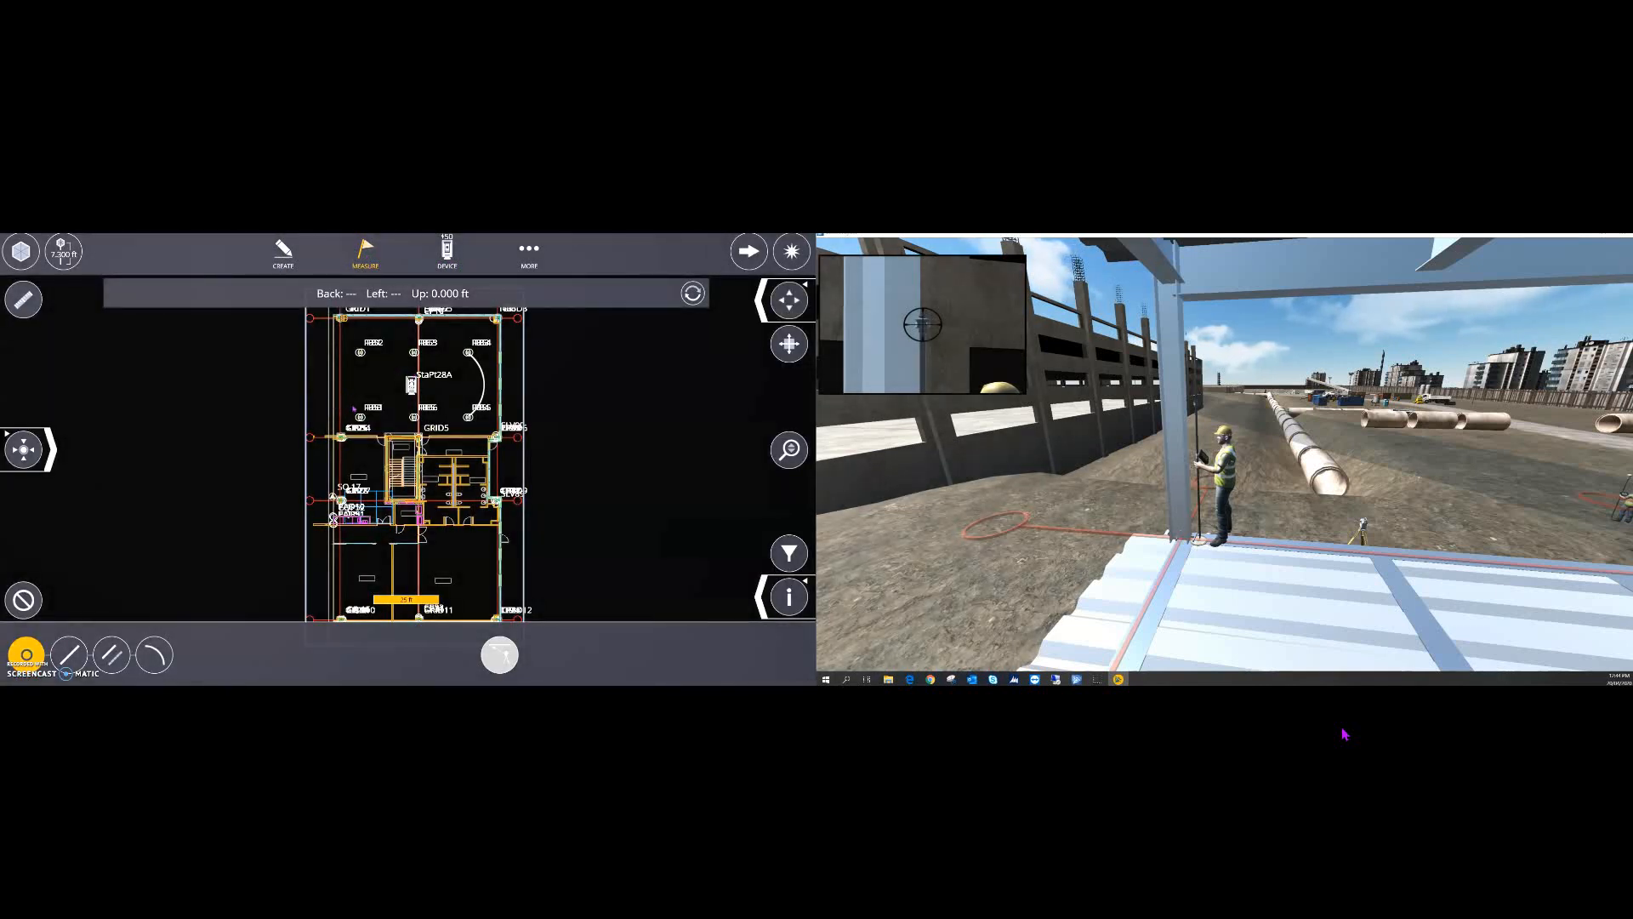
pyautogui.scroll(4, 369, 342)
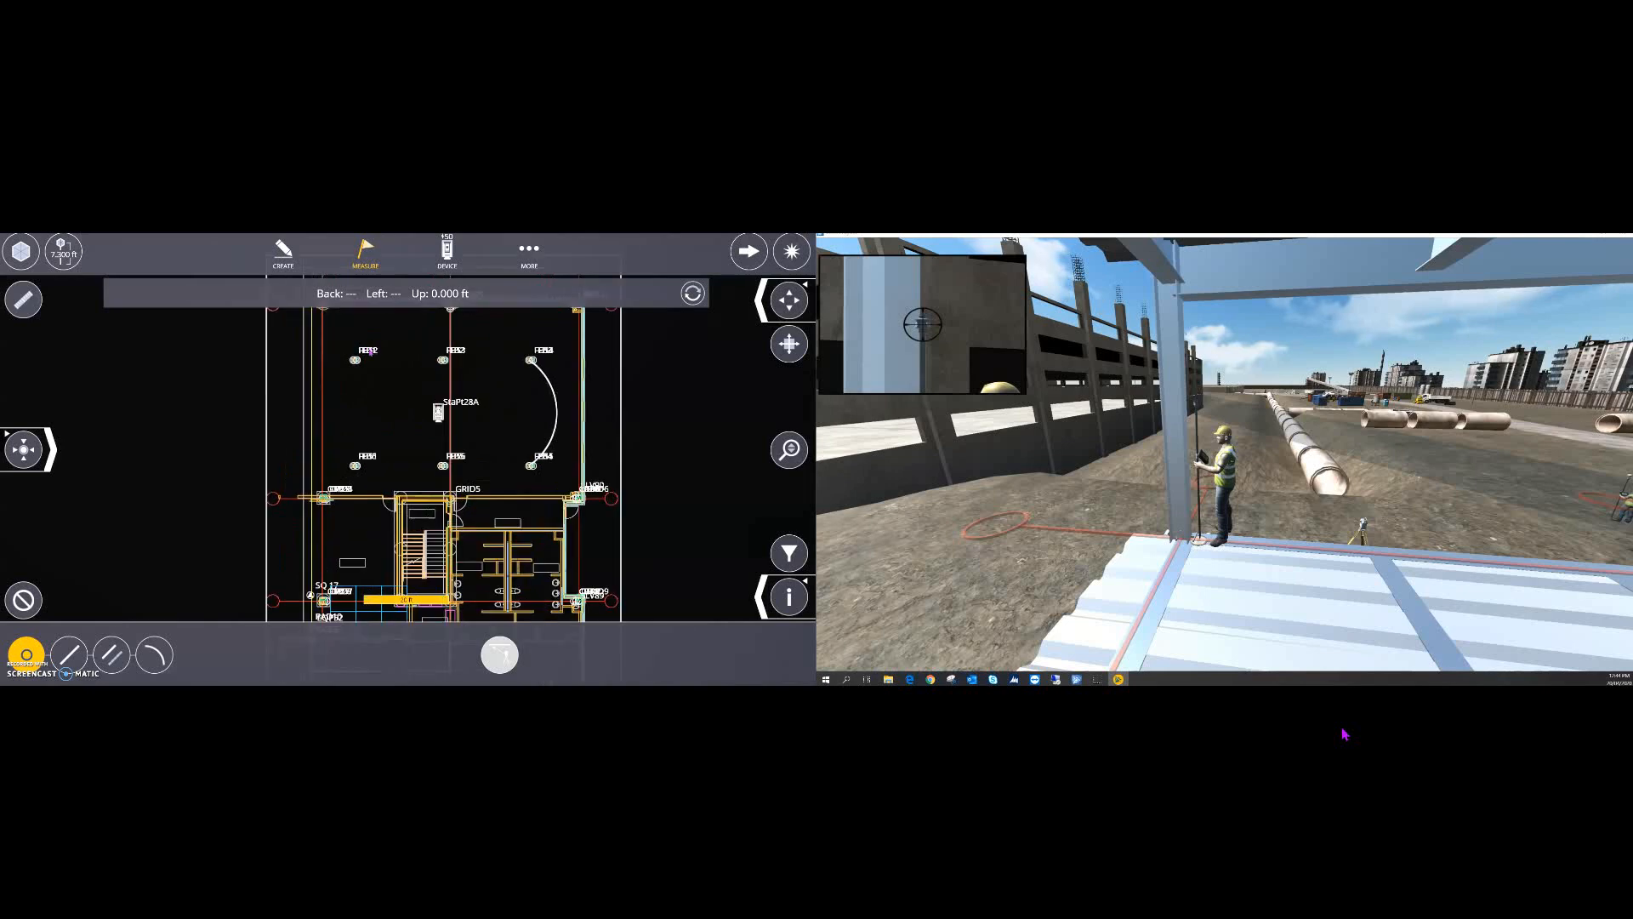
pyautogui.scroll(4, 360, 364)
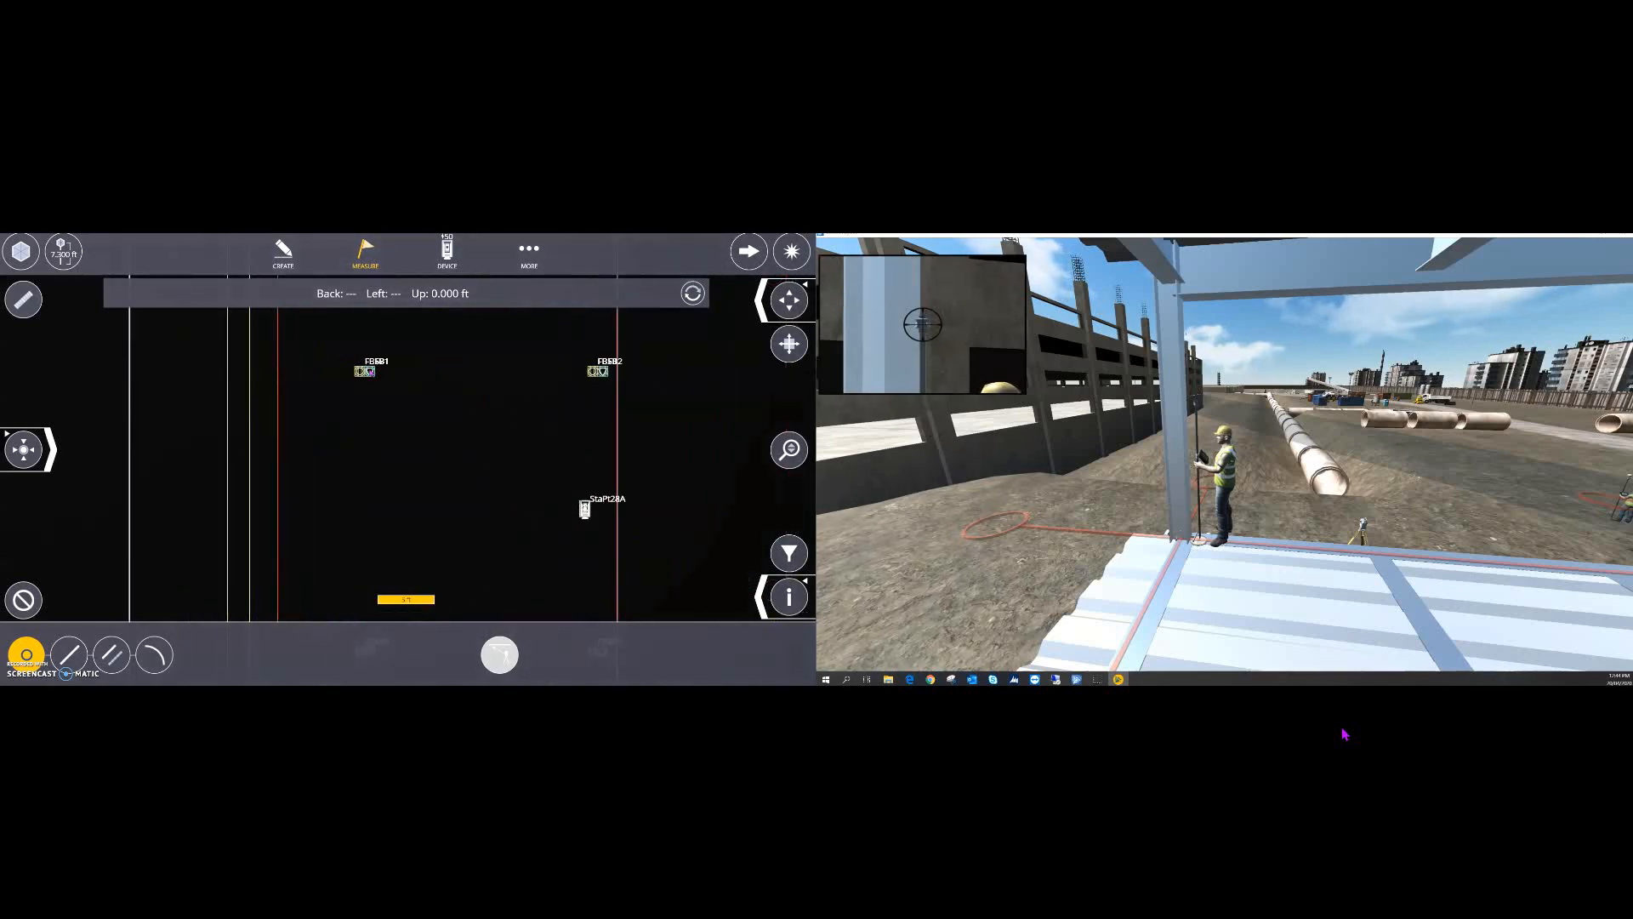
pyautogui.click(383, 358)
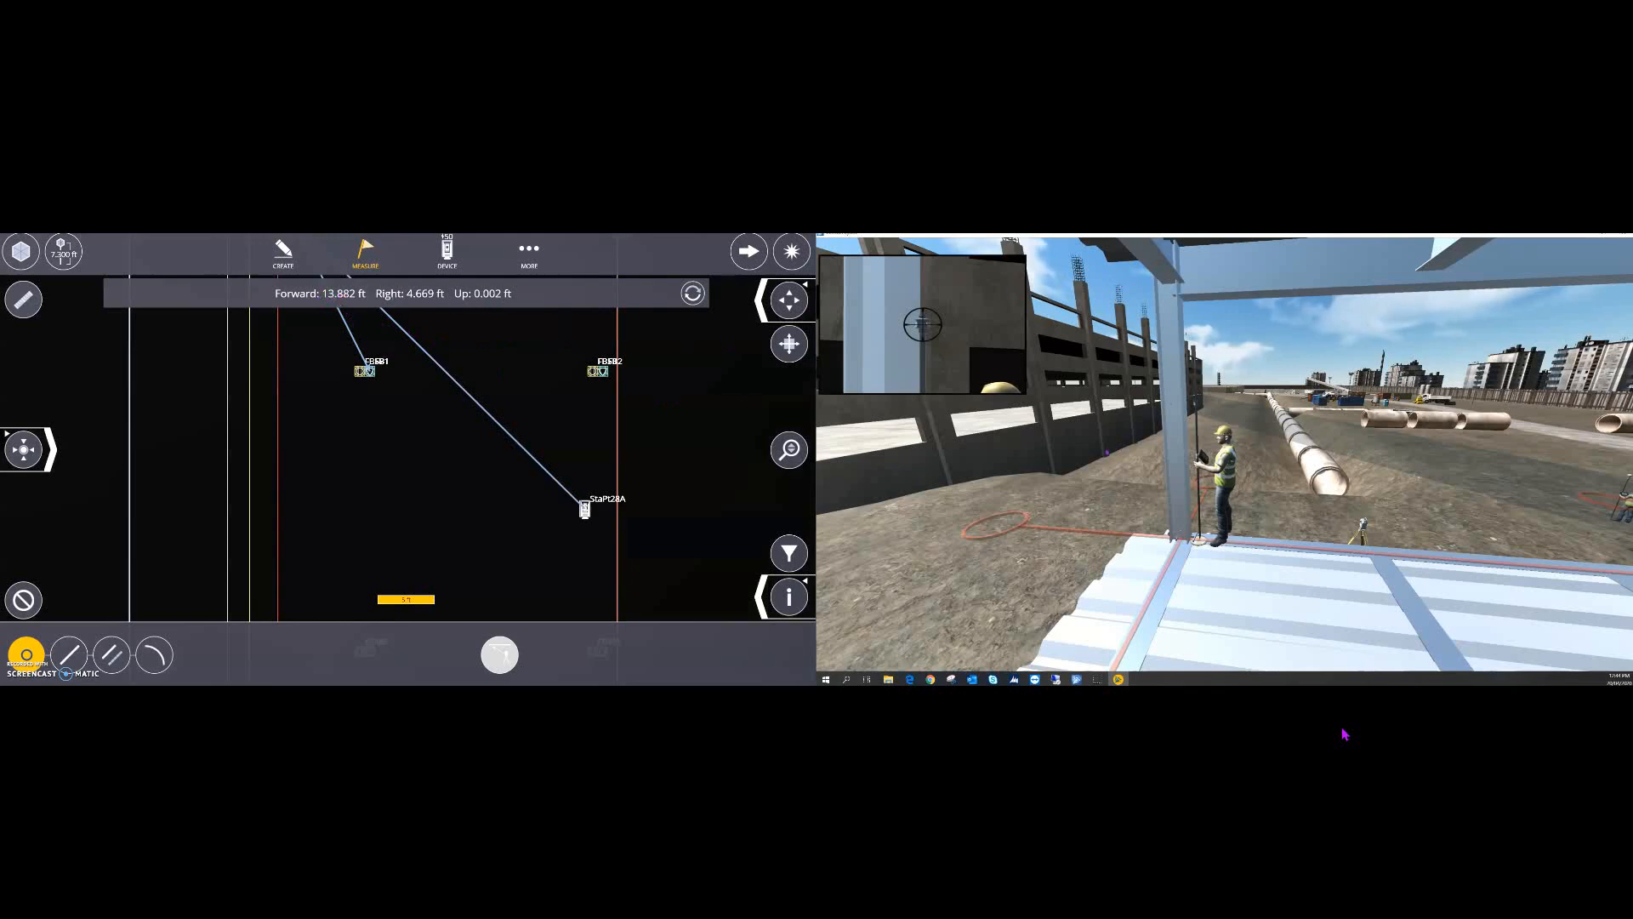
pyautogui.moveTo(1107, 453); pyautogui.dragTo(1195, 439)
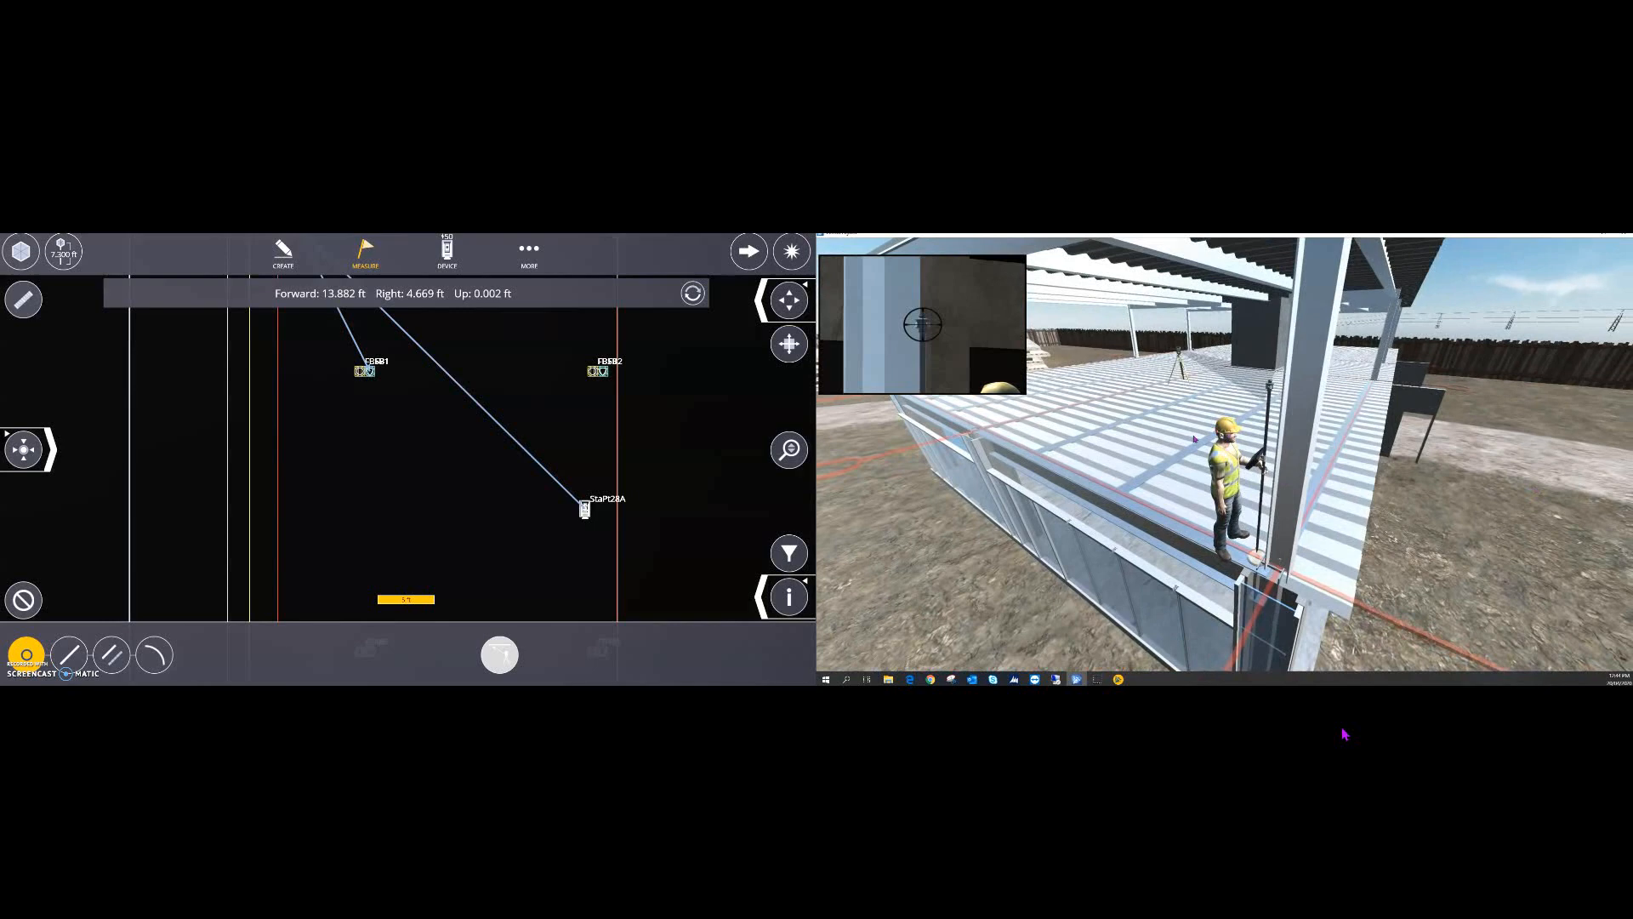
pyautogui.press('w')
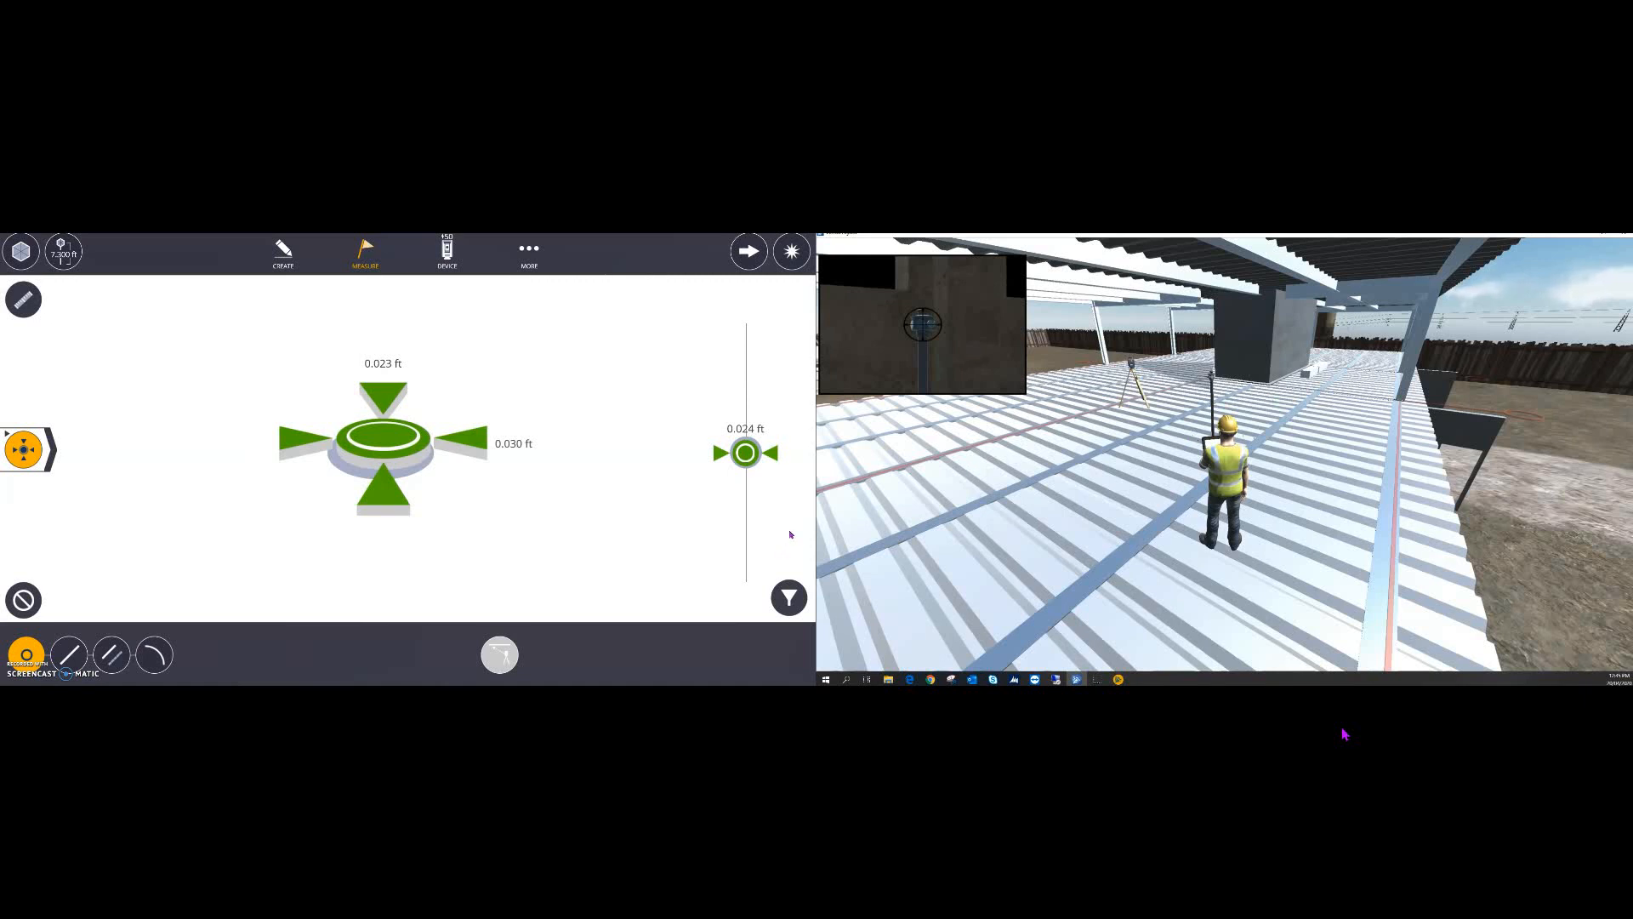
# - Record the first J-Box as staked in tolerance, then switch to LASER mode and aim at the next point
pyautogui.click(790, 256)
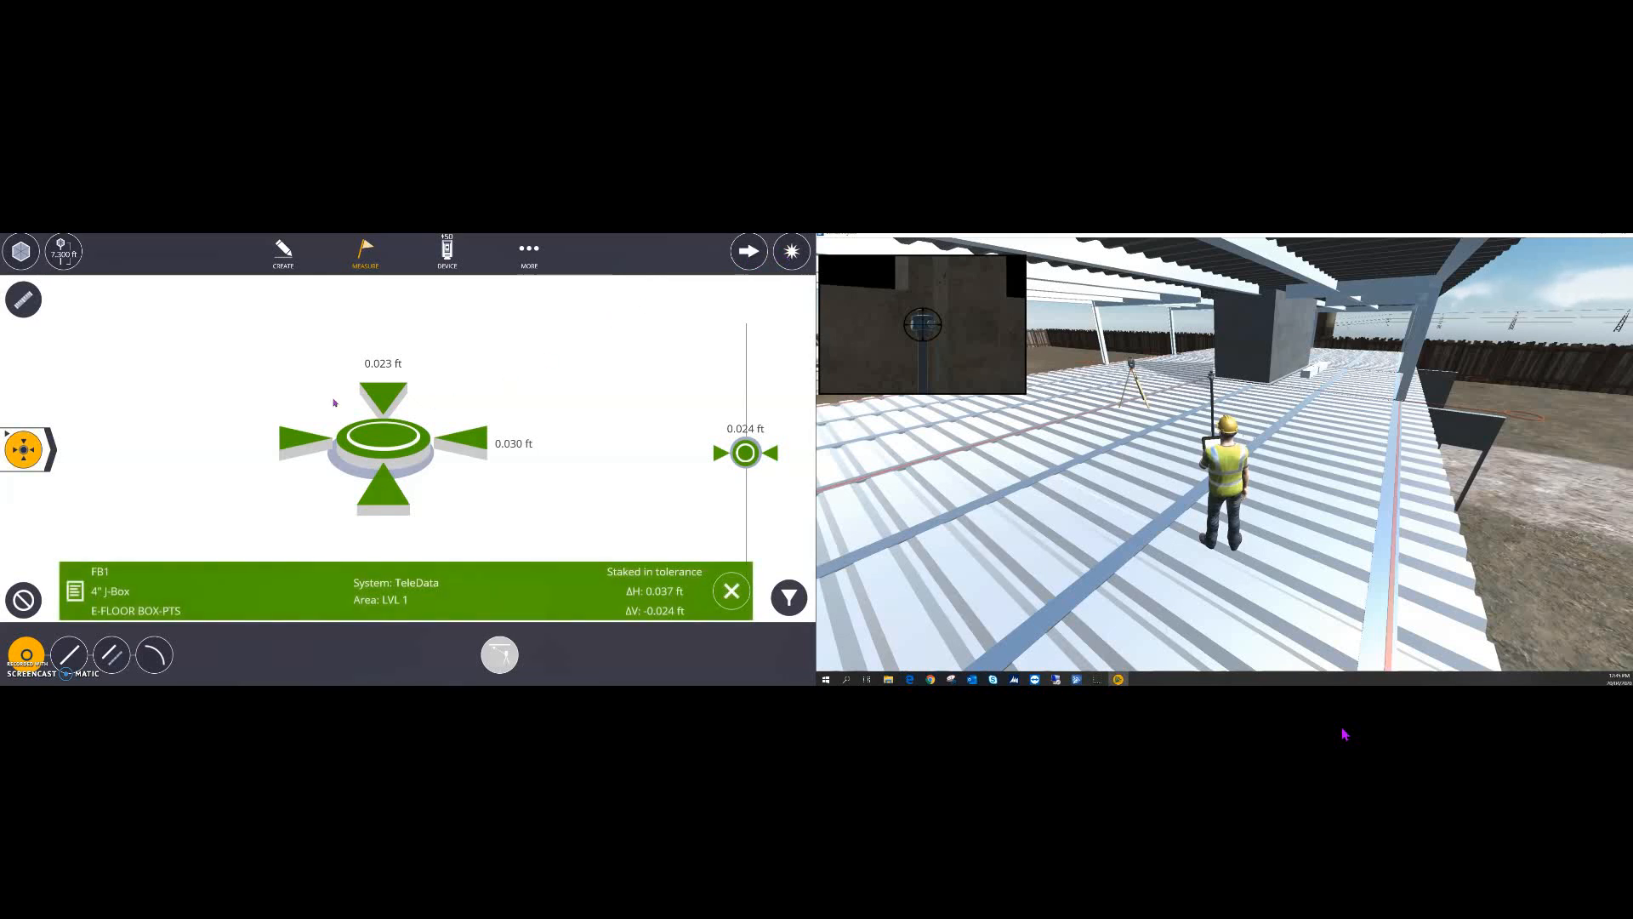
pyautogui.click(24, 600)
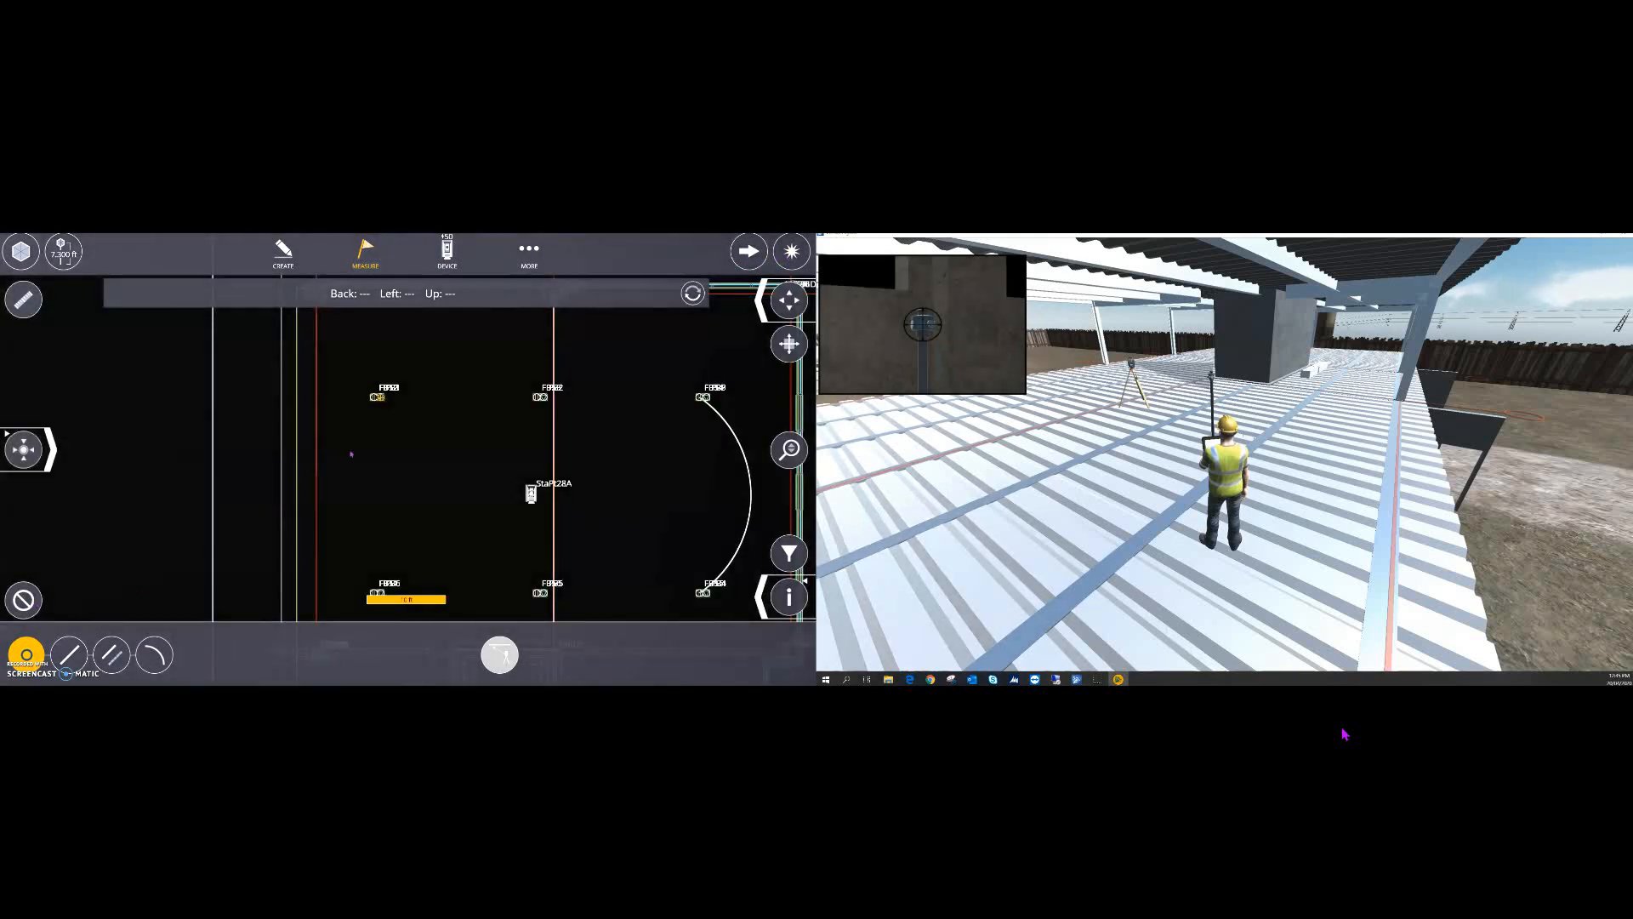
pyautogui.scroll(5, 372, 408)
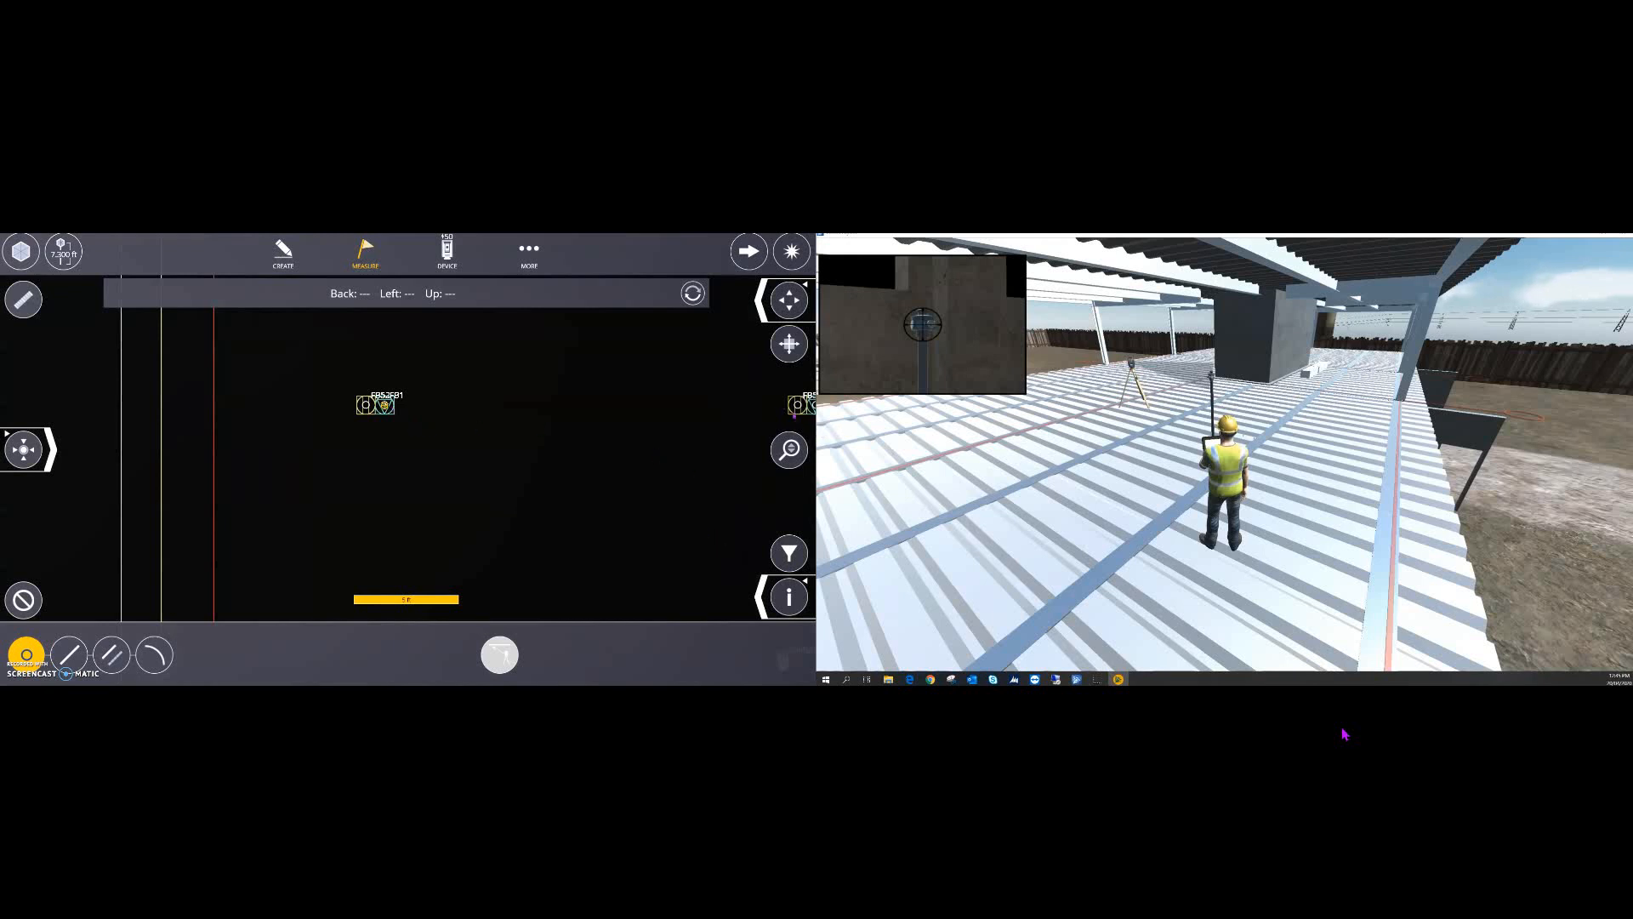
pyautogui.scroll(-2, 634, 440)
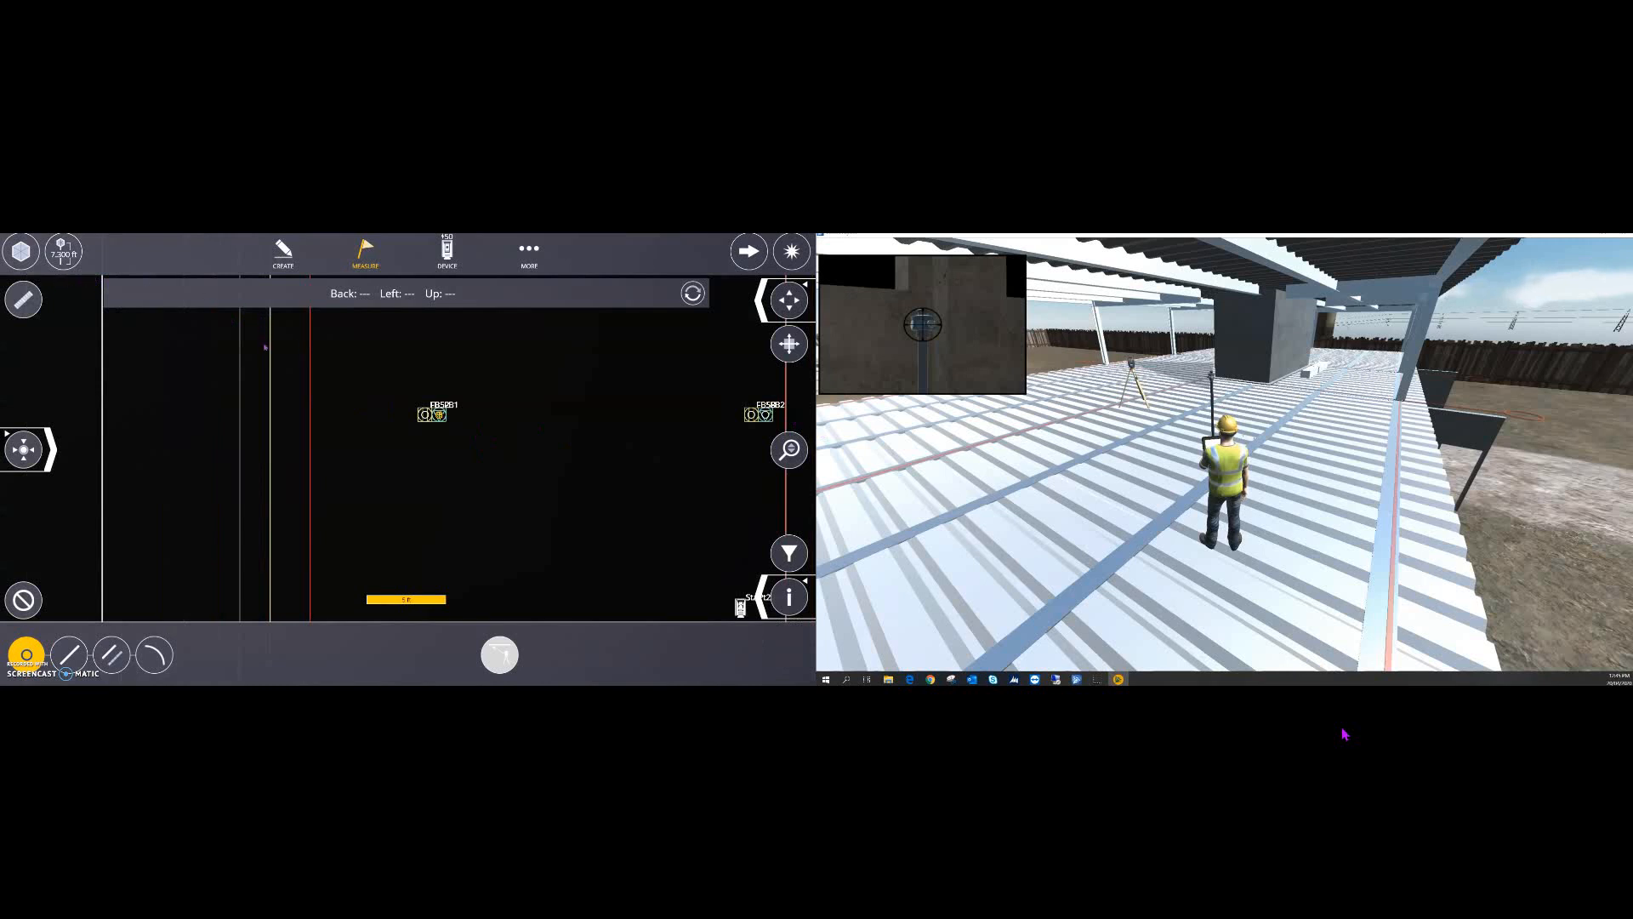
pyautogui.click(22, 255)
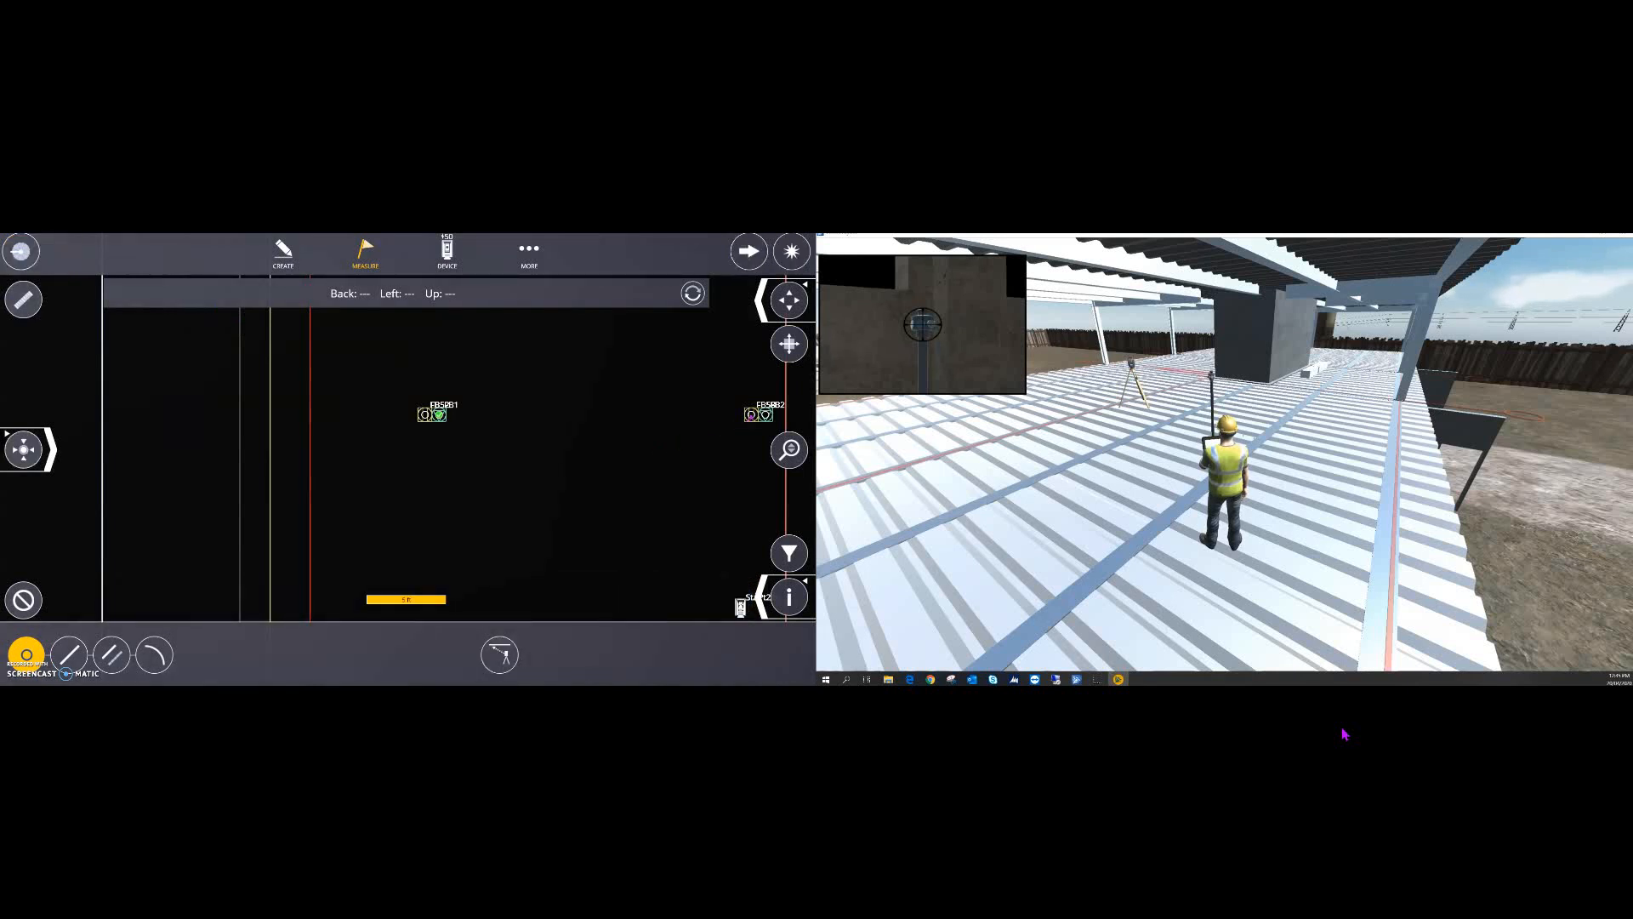
pyautogui.click(499, 654)
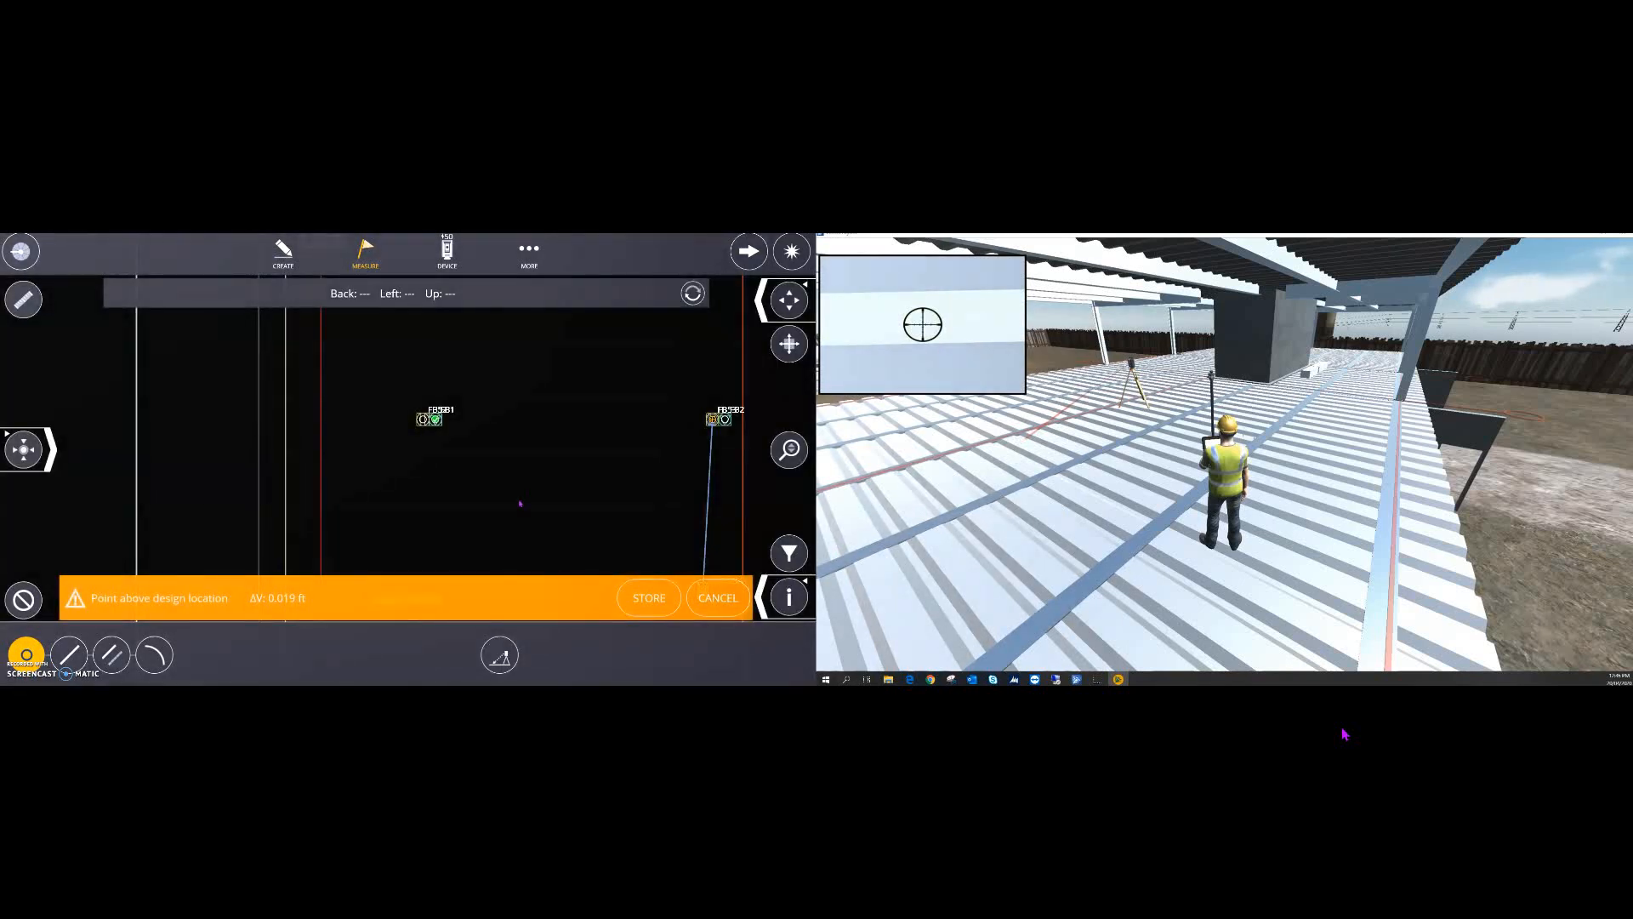
# - Show offsets as ΔX/ΔY/ΔZ, walk the worker onto FB53, and store it in tolerance
pyautogui.click(692, 293)
pyautogui.click(692, 293)
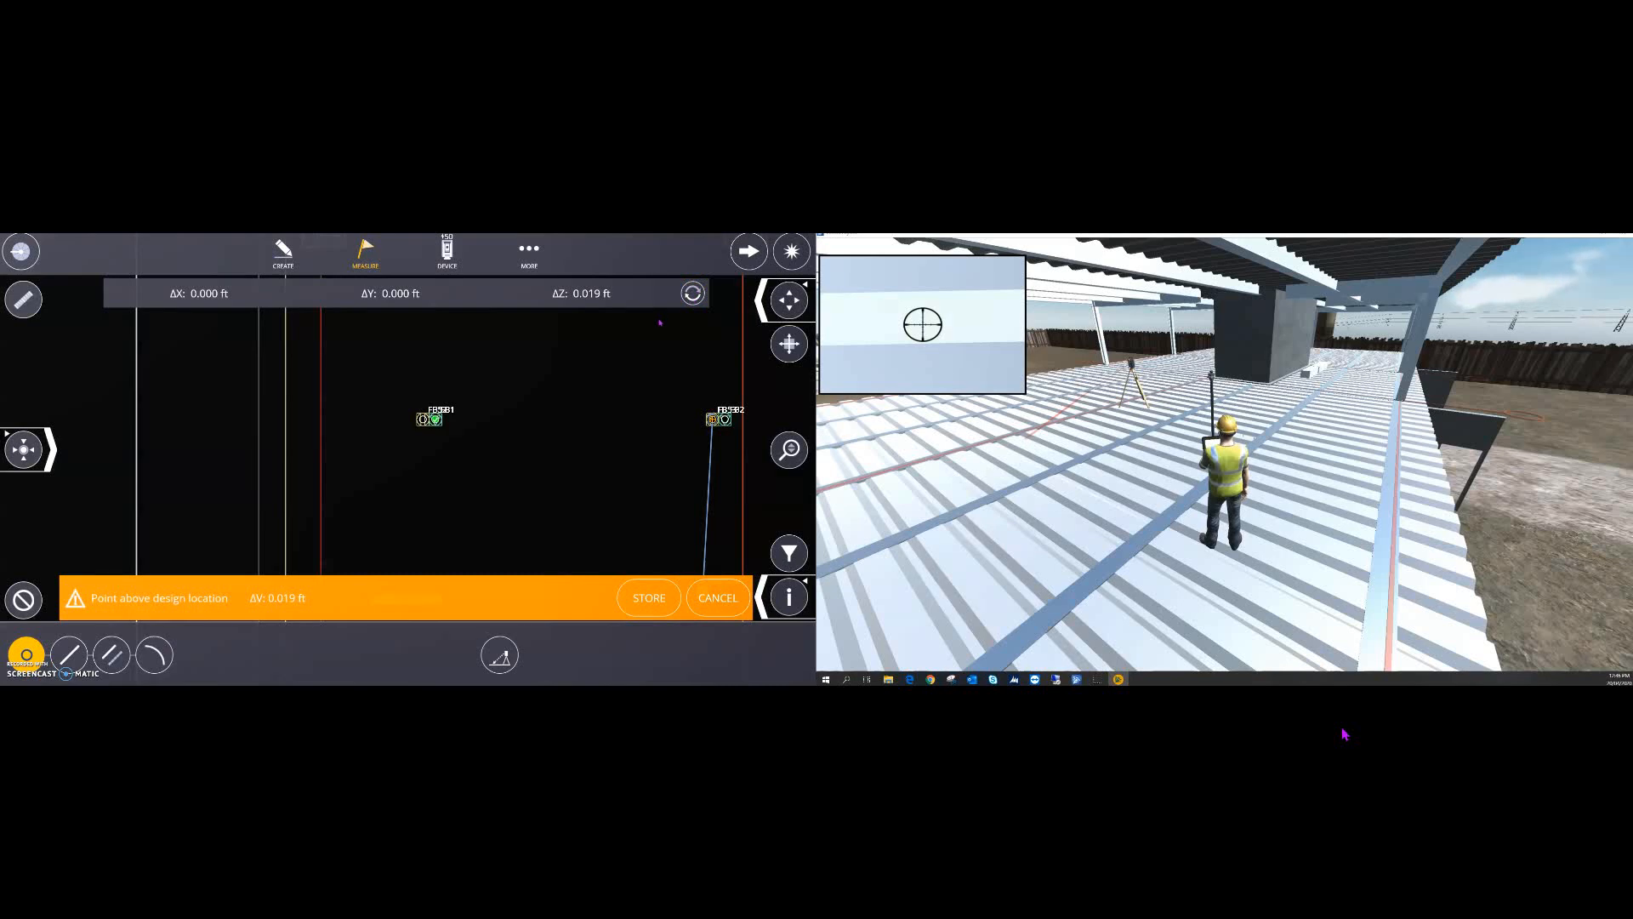
pyautogui.click(1173, 583)
pyautogui.press('a')
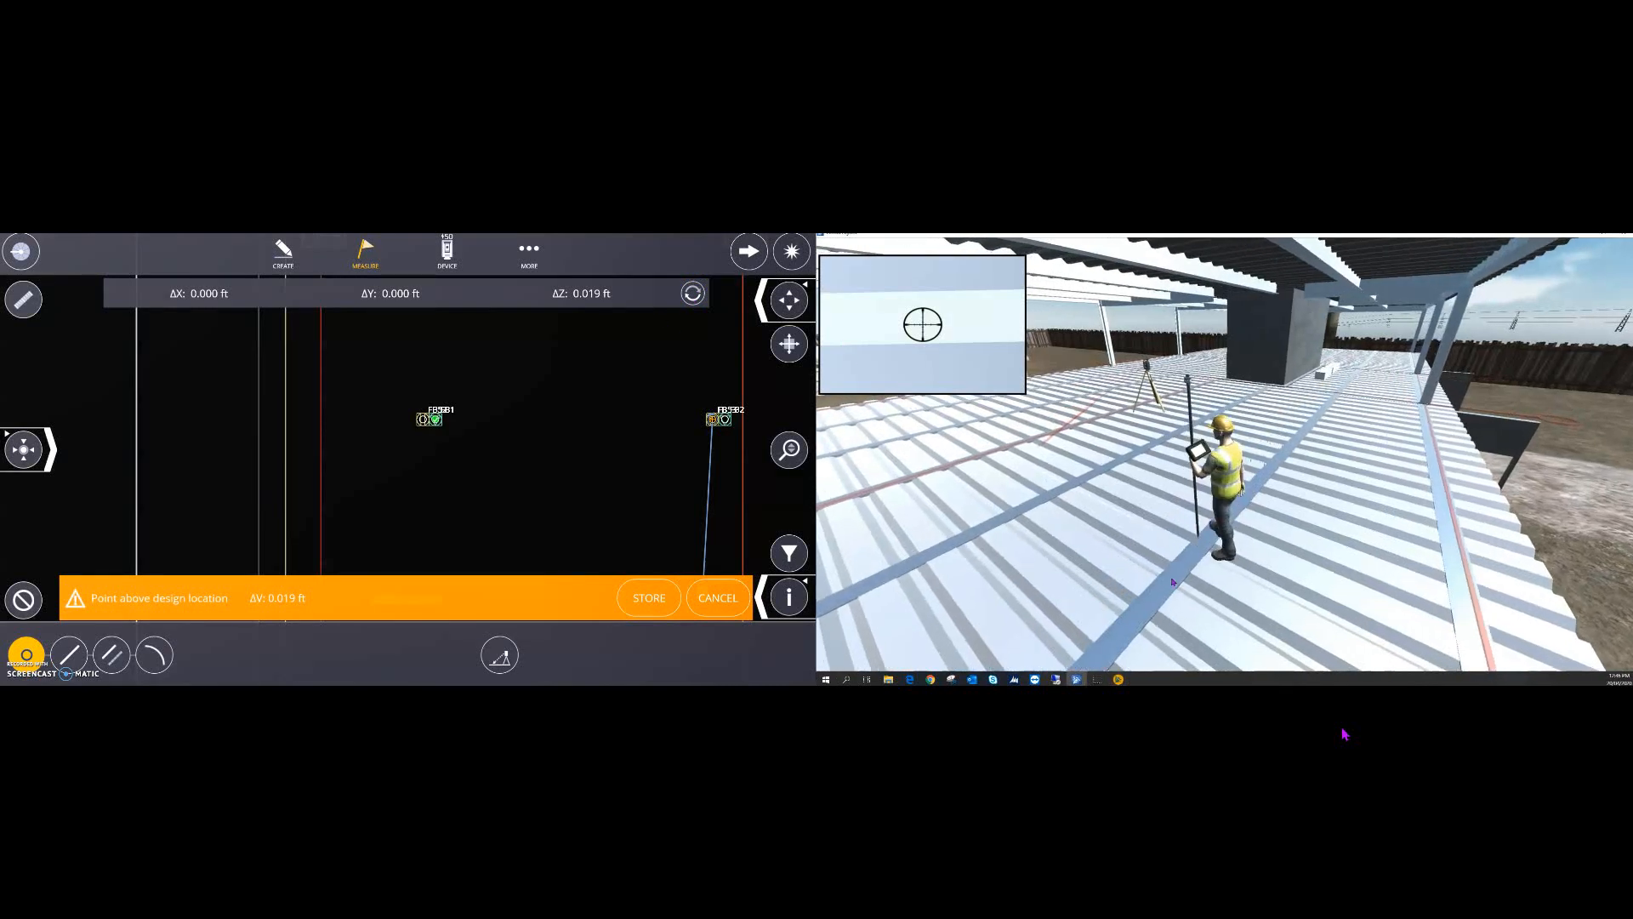
pyautogui.press('w')
pyautogui.press('a')
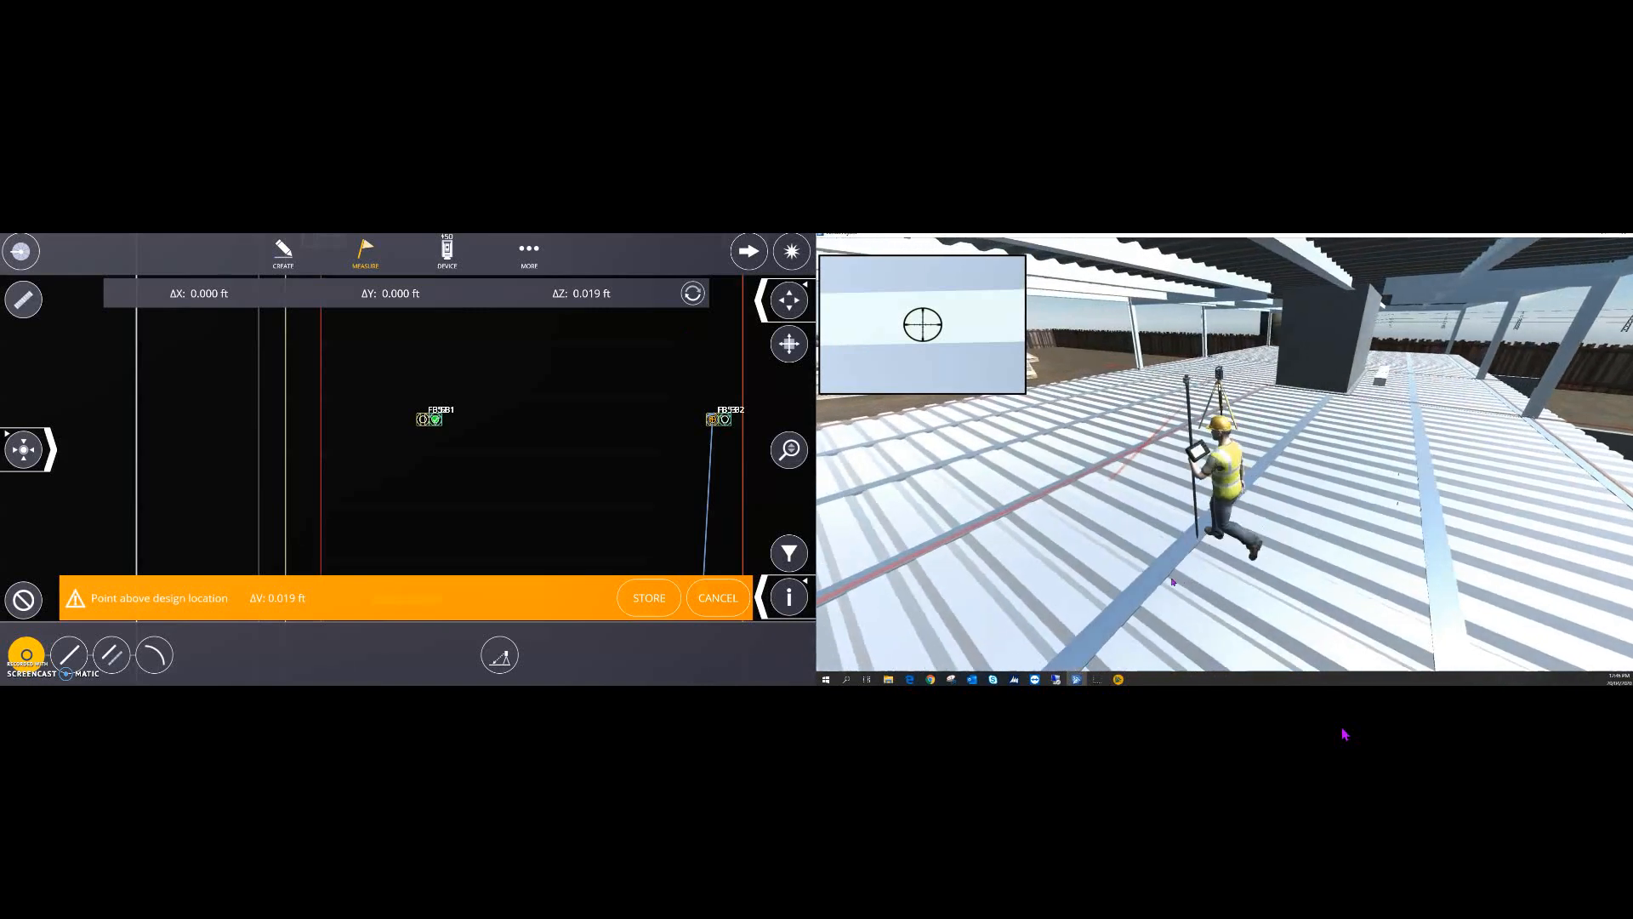
pyautogui.press('w')
pyautogui.press('a')
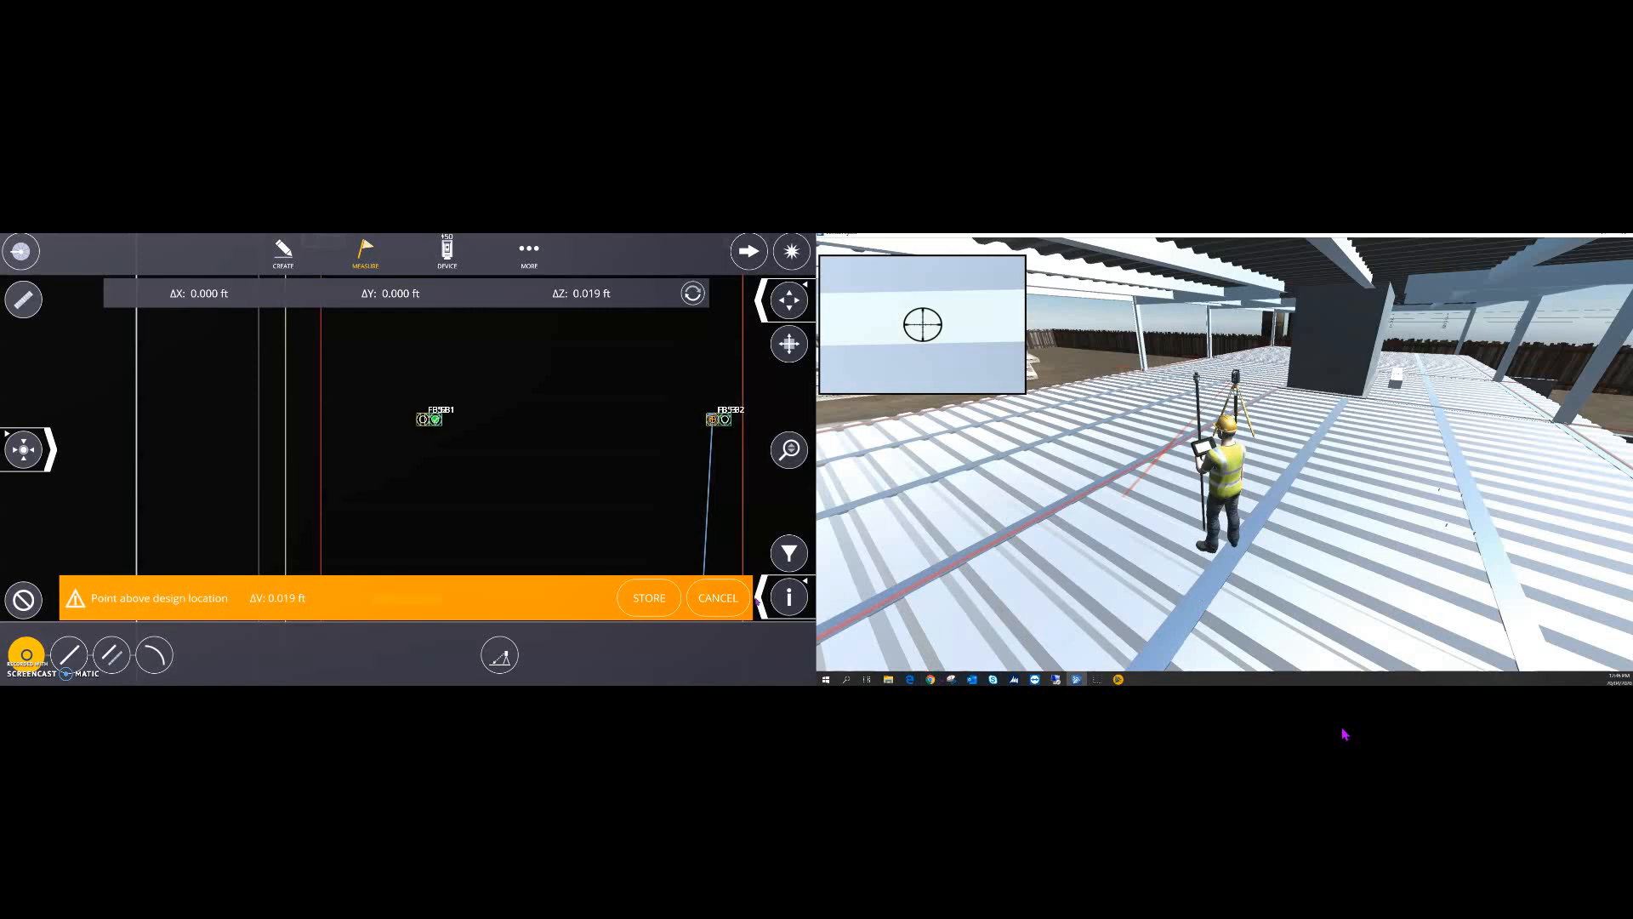
pyautogui.click(657, 587)
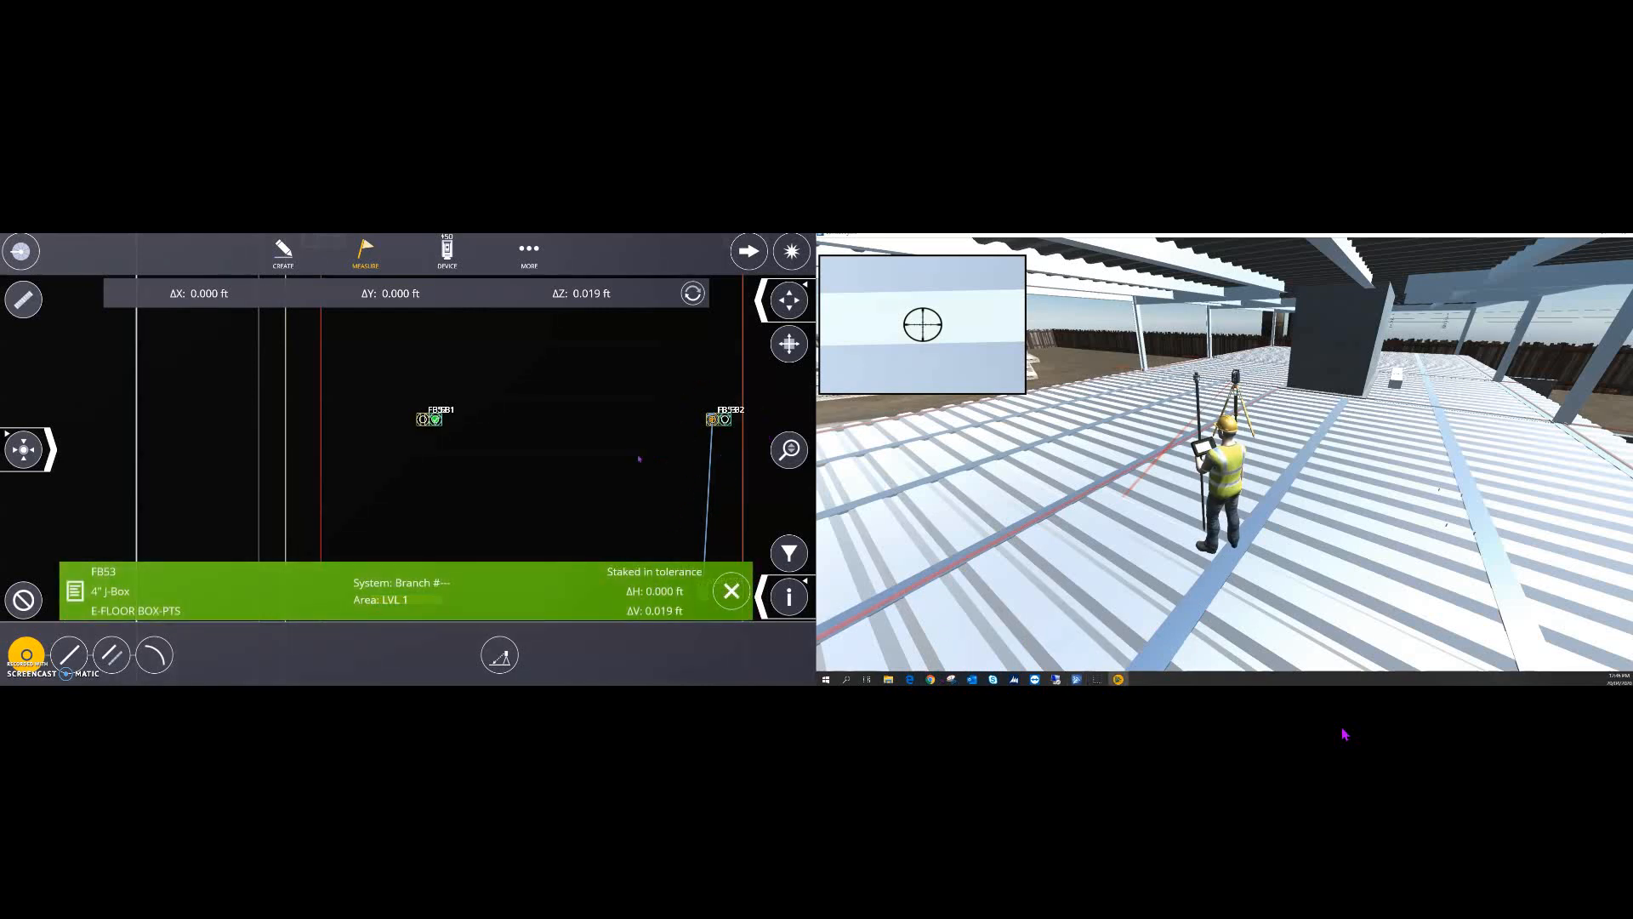
pyautogui.scroll(-3, 469, 483)
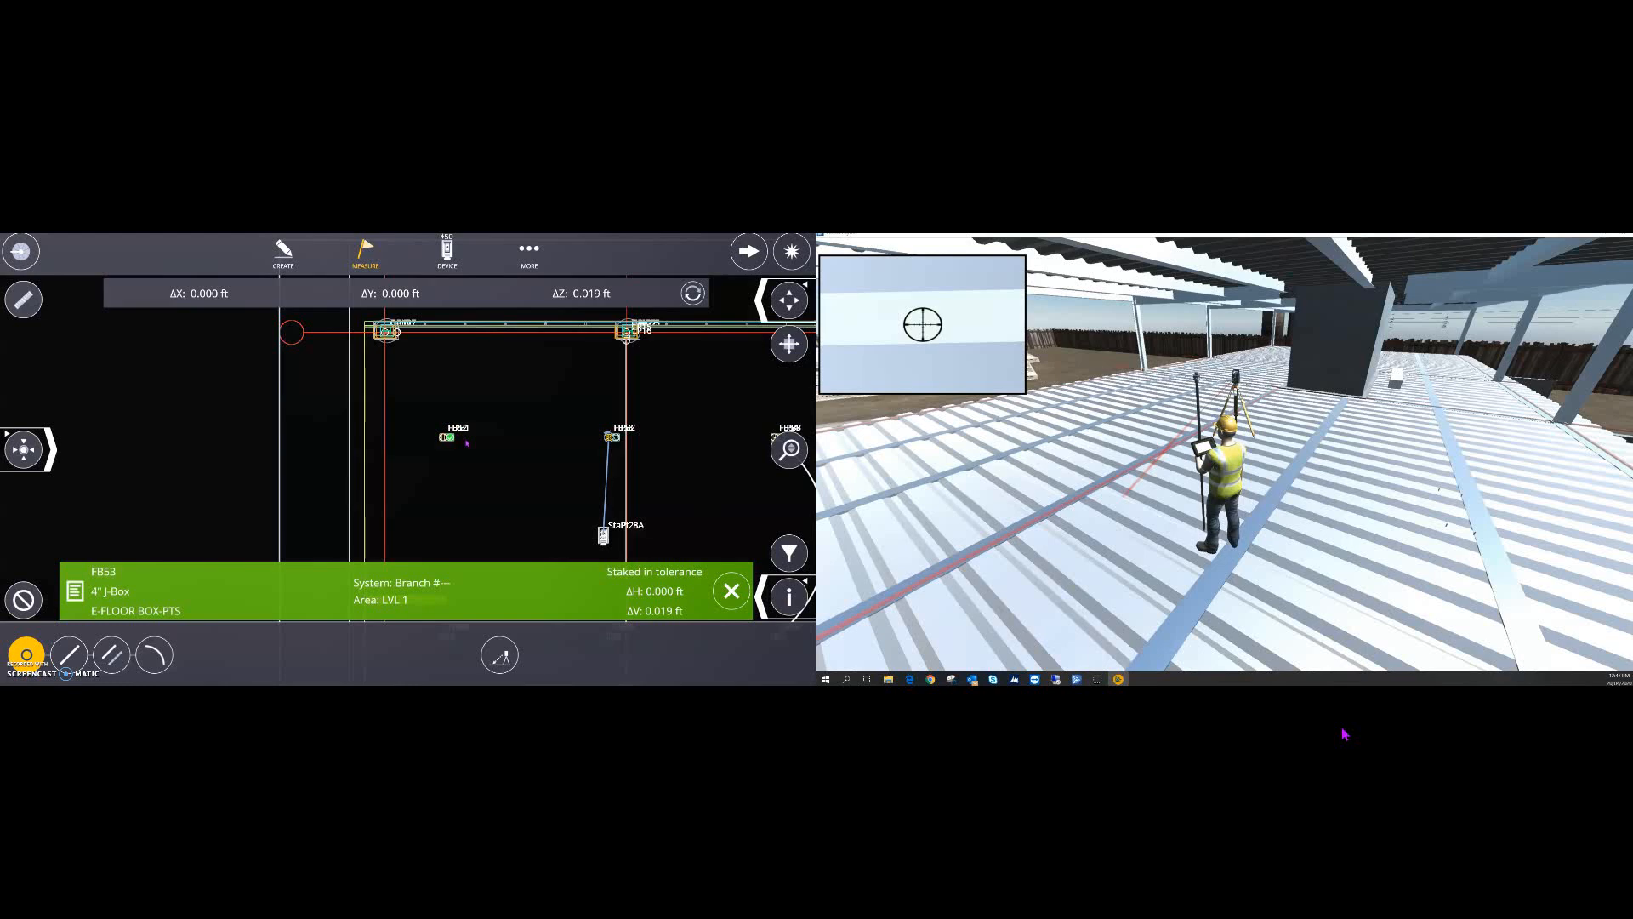
# - Close the FB53 result and switch to line stakeout along the wall line
pyautogui.click(730, 597)
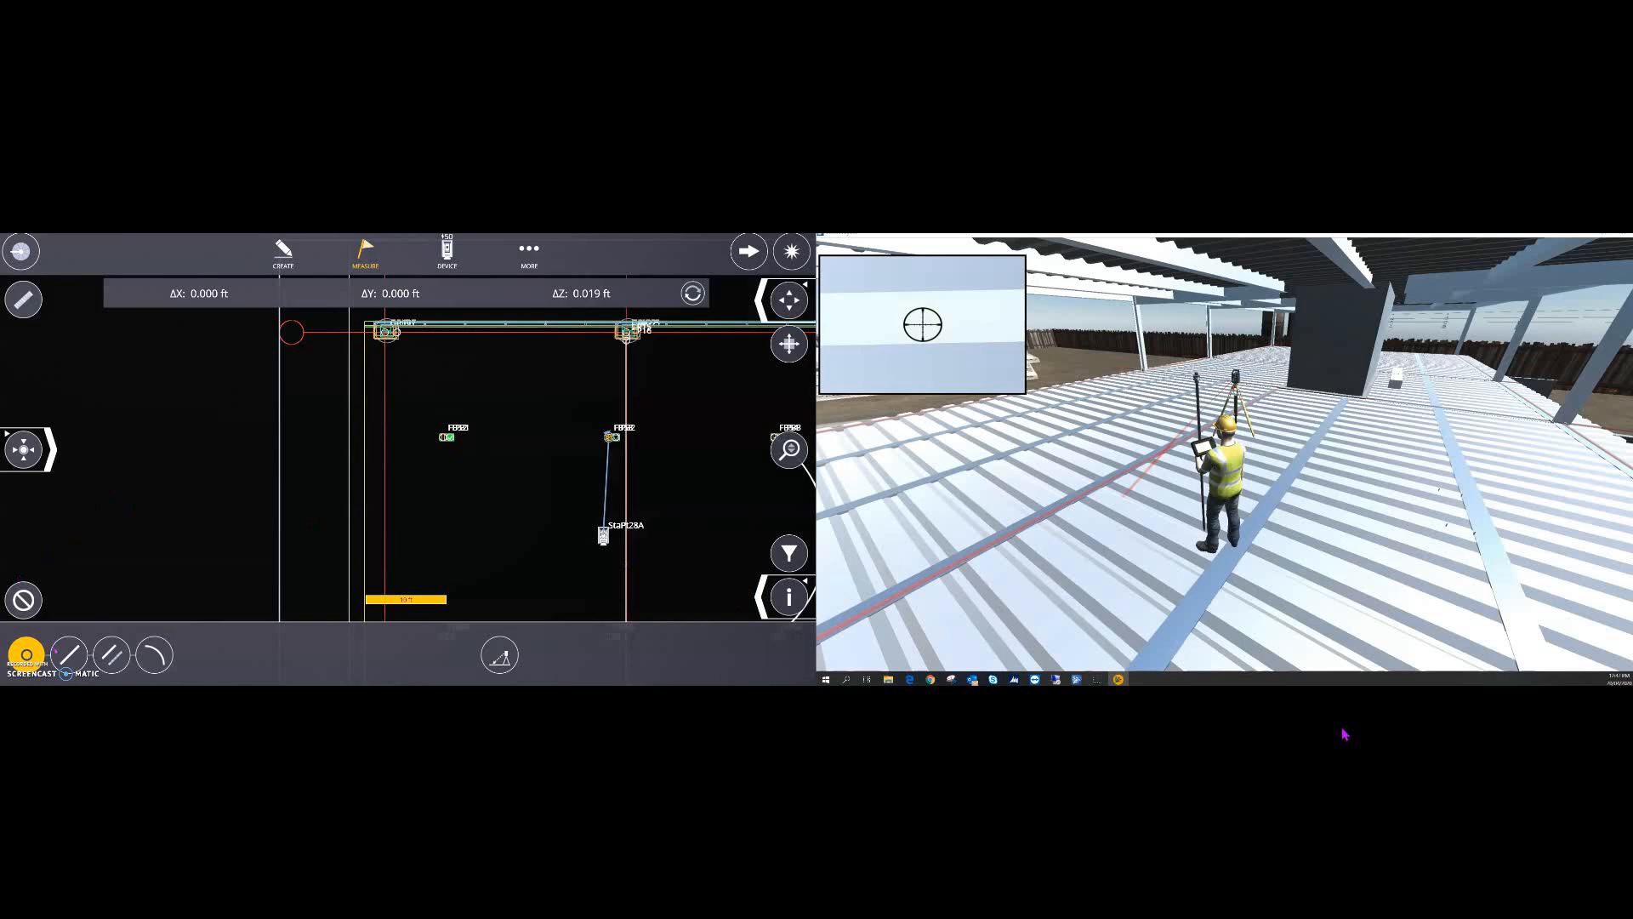
pyautogui.click(69, 654)
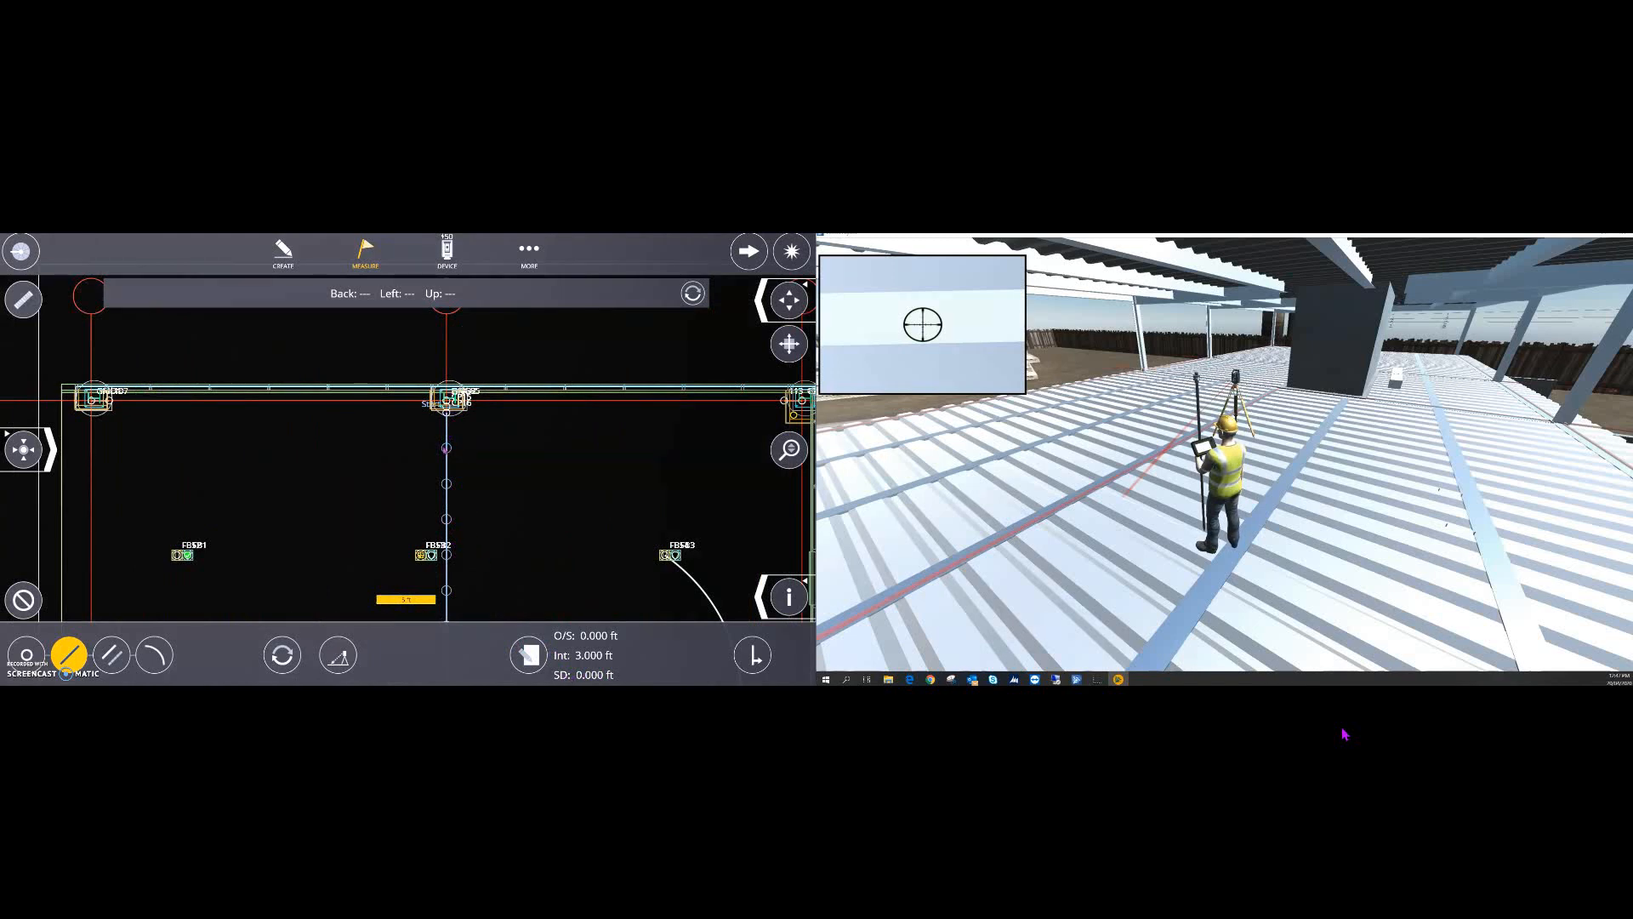
# - Stake the 3.000 ft wall station with a D/O/S readout and store it as point 109
pyautogui.click(448, 448)
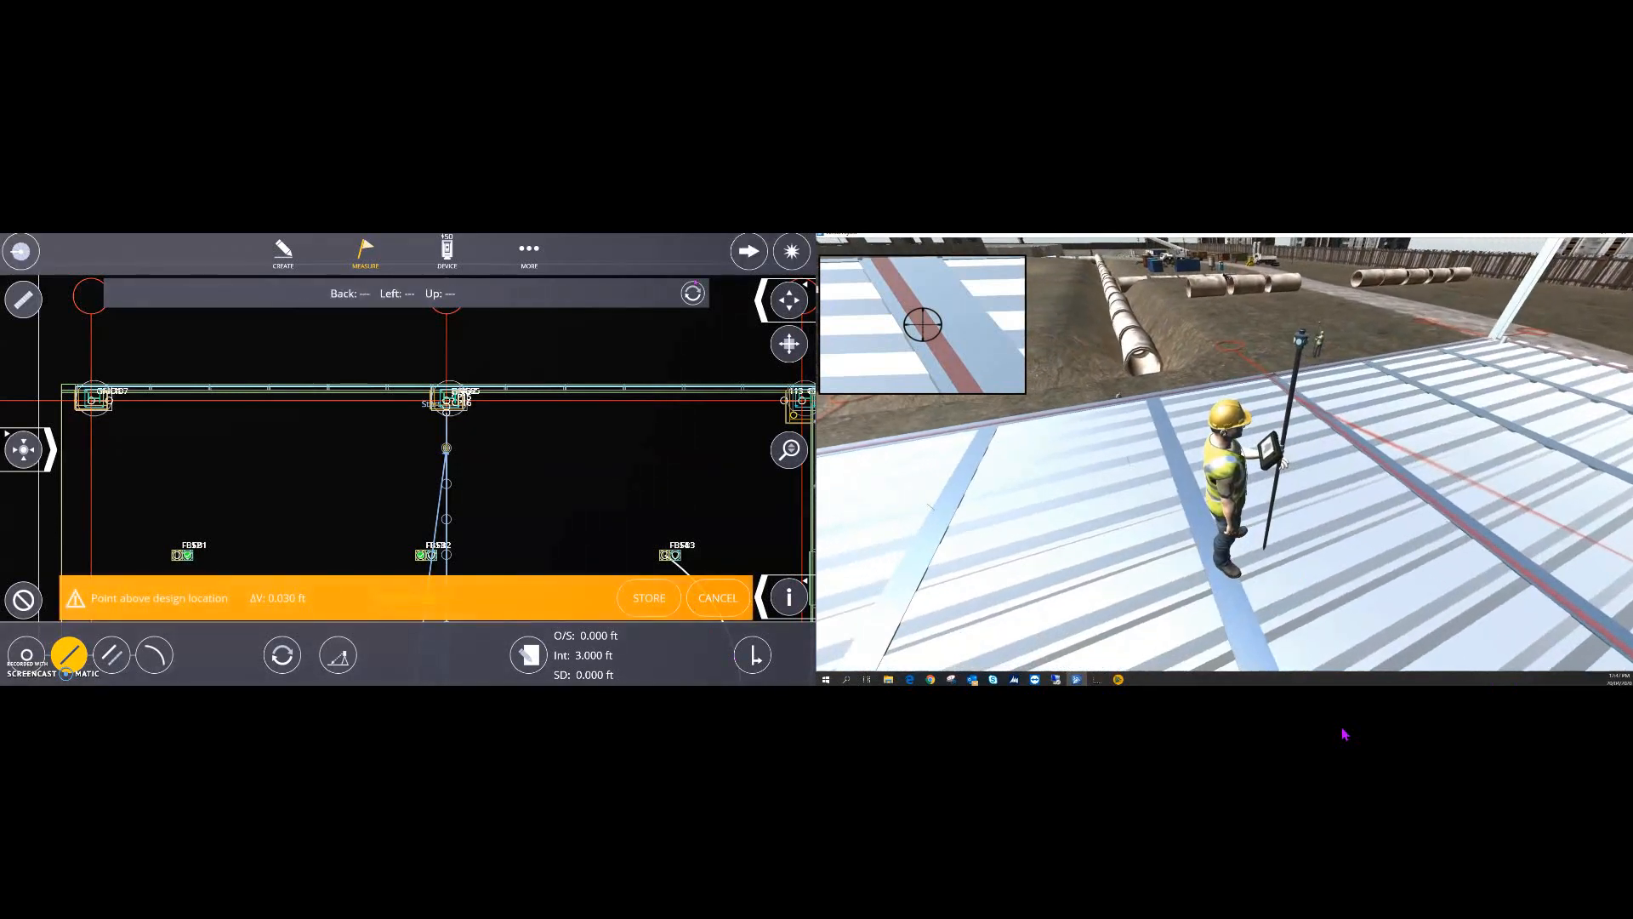
pyautogui.click(693, 289)
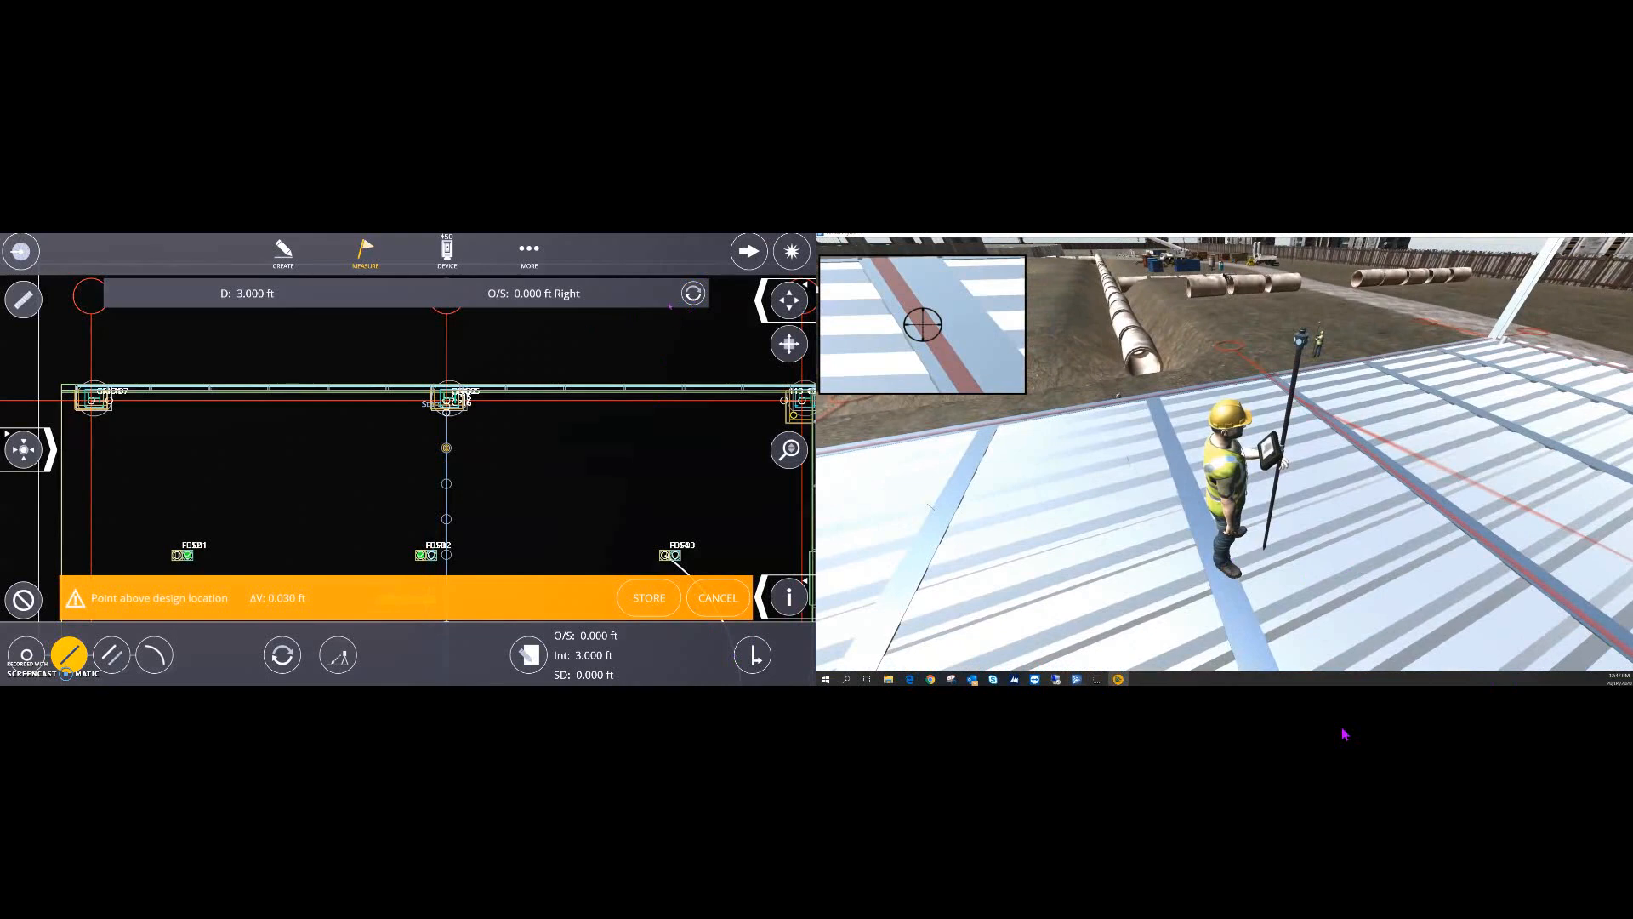
pyautogui.click(649, 598)
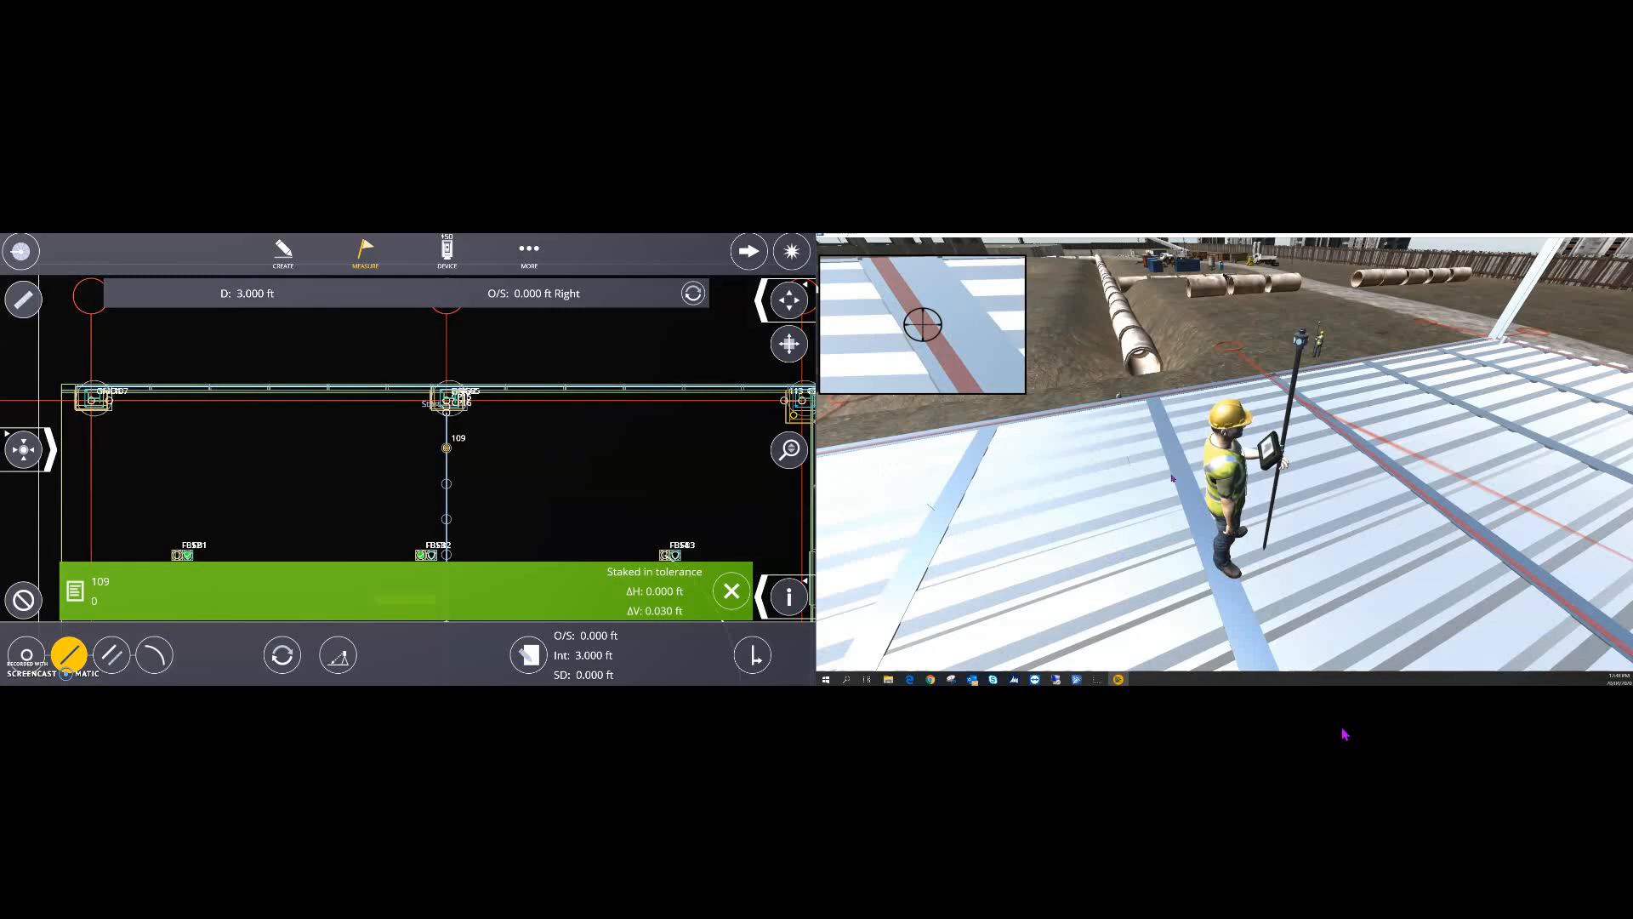
pyautogui.moveTo(1333, 542); pyautogui.dragTo(1480, 478, button='right')
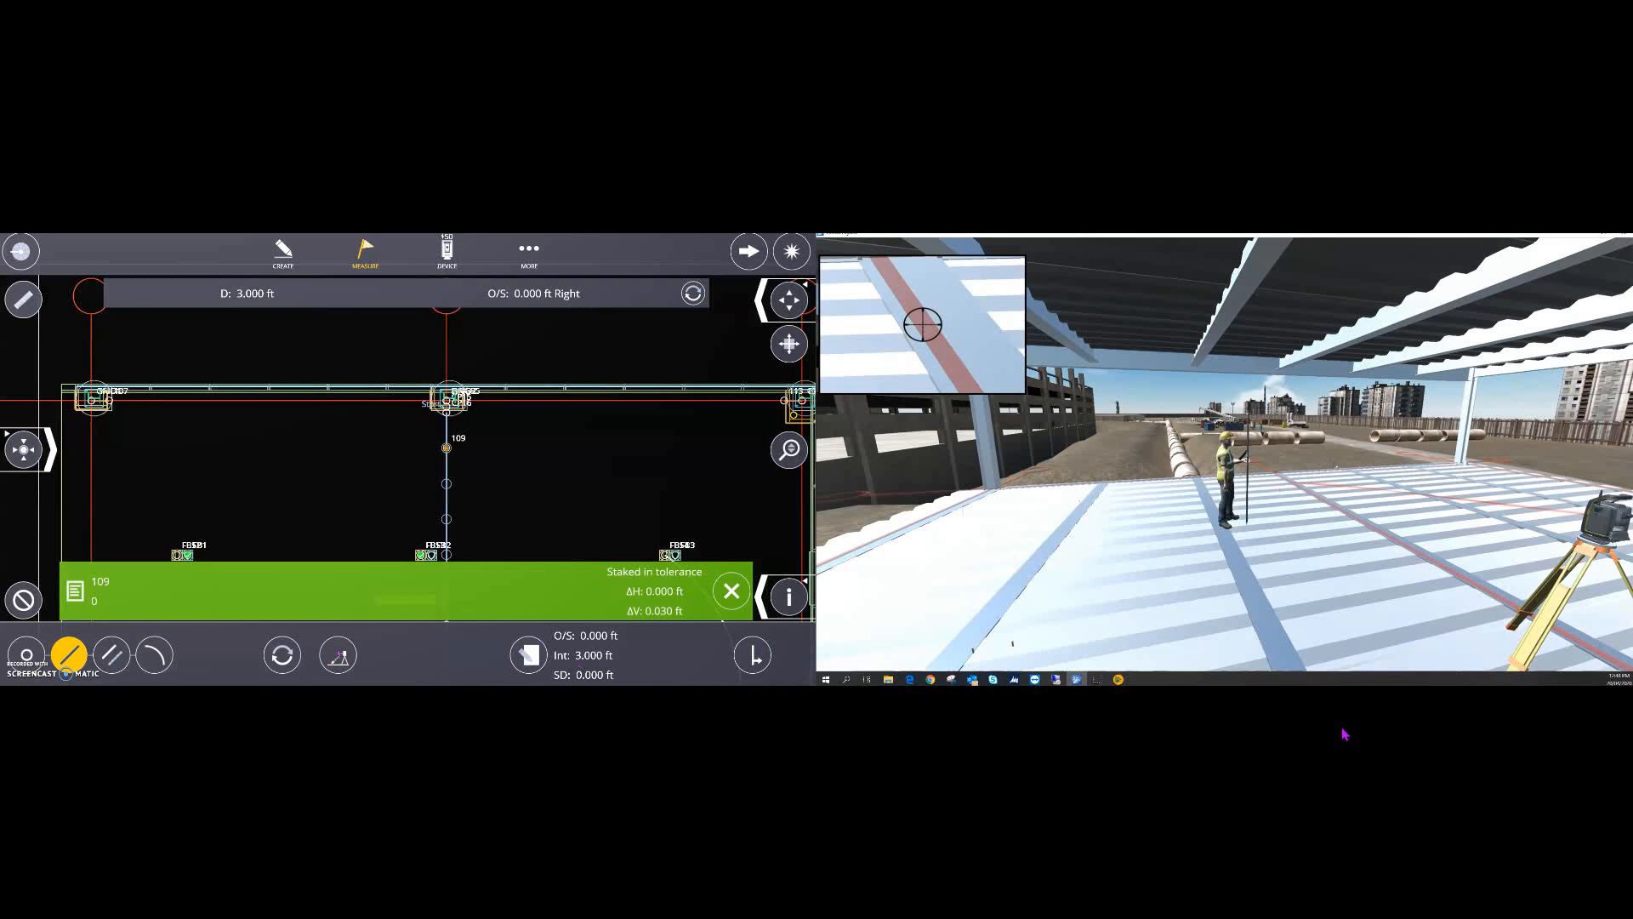
# - Switch to ceiling projection, measure the ceiling at 12.381 ft, and aim the station up onto it
pyautogui.click(337, 660)
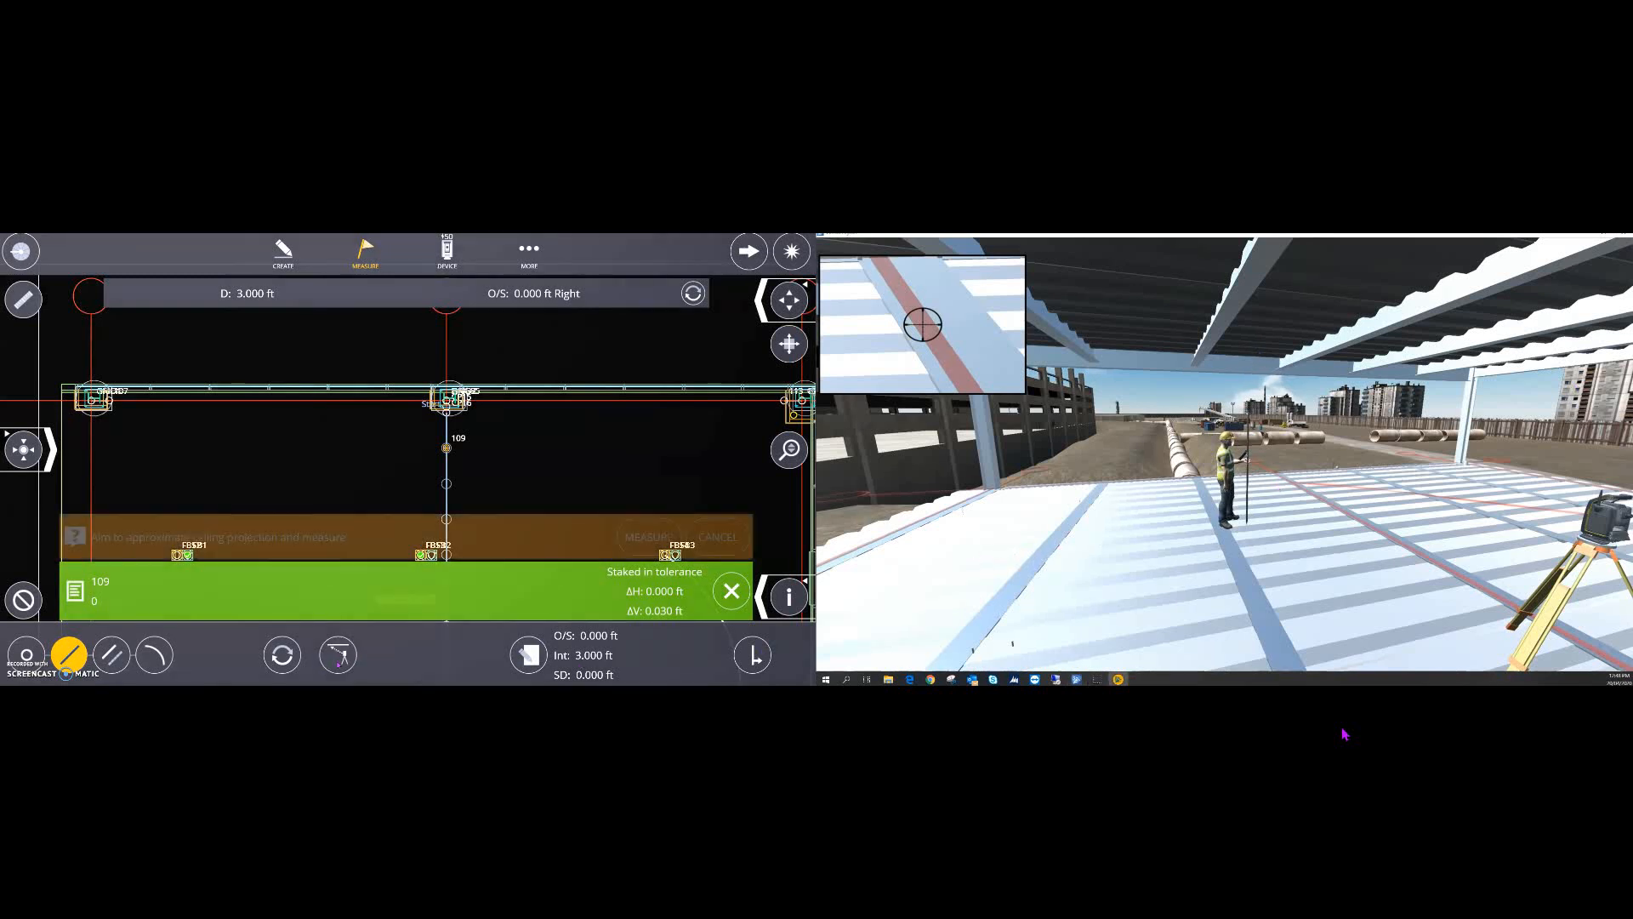
pyautogui.click(732, 592)
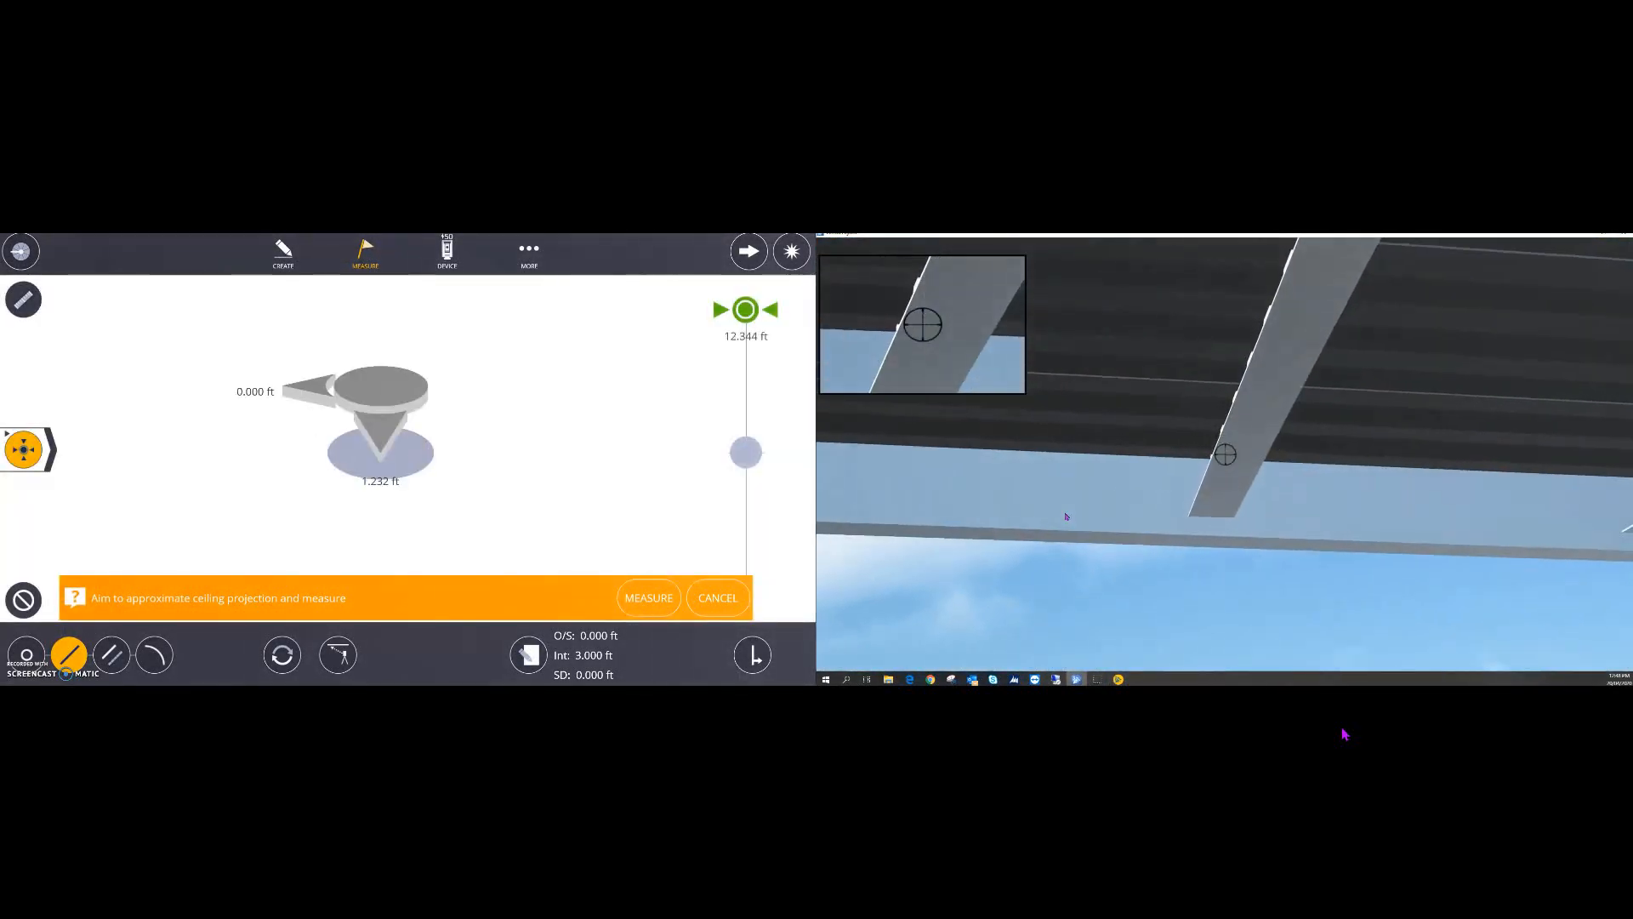
pyautogui.click(662, 604)
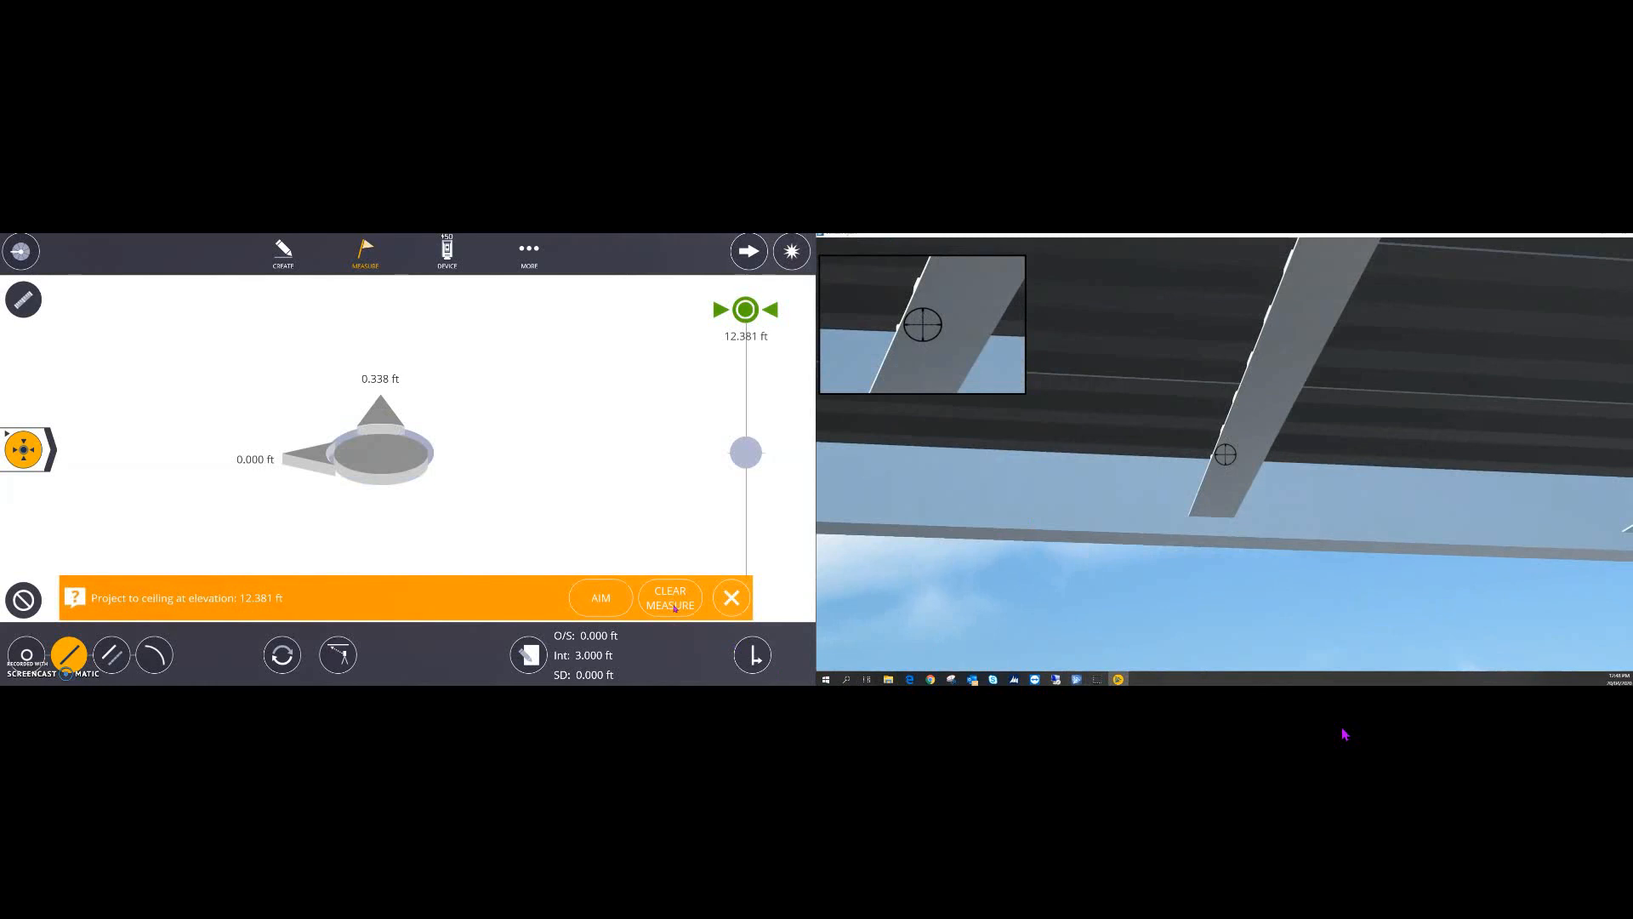
pyautogui.click(606, 601)
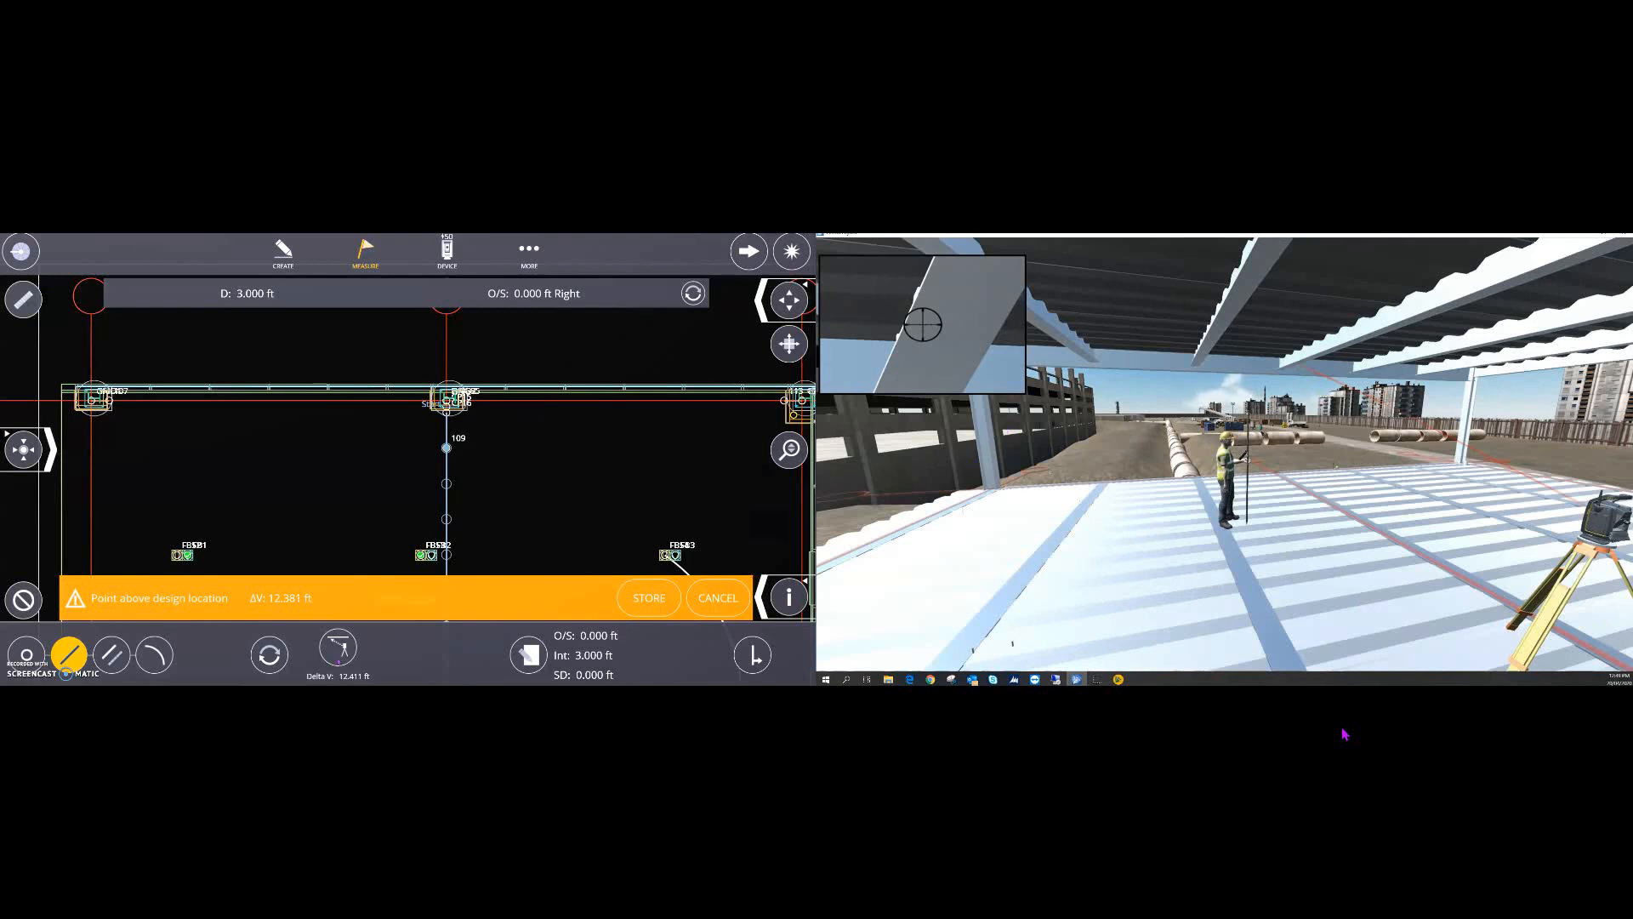
# - Re-measure the 3.000 ft station at floor level and store it, advancing to the 6.000 ft station
pyautogui.click(339, 649)
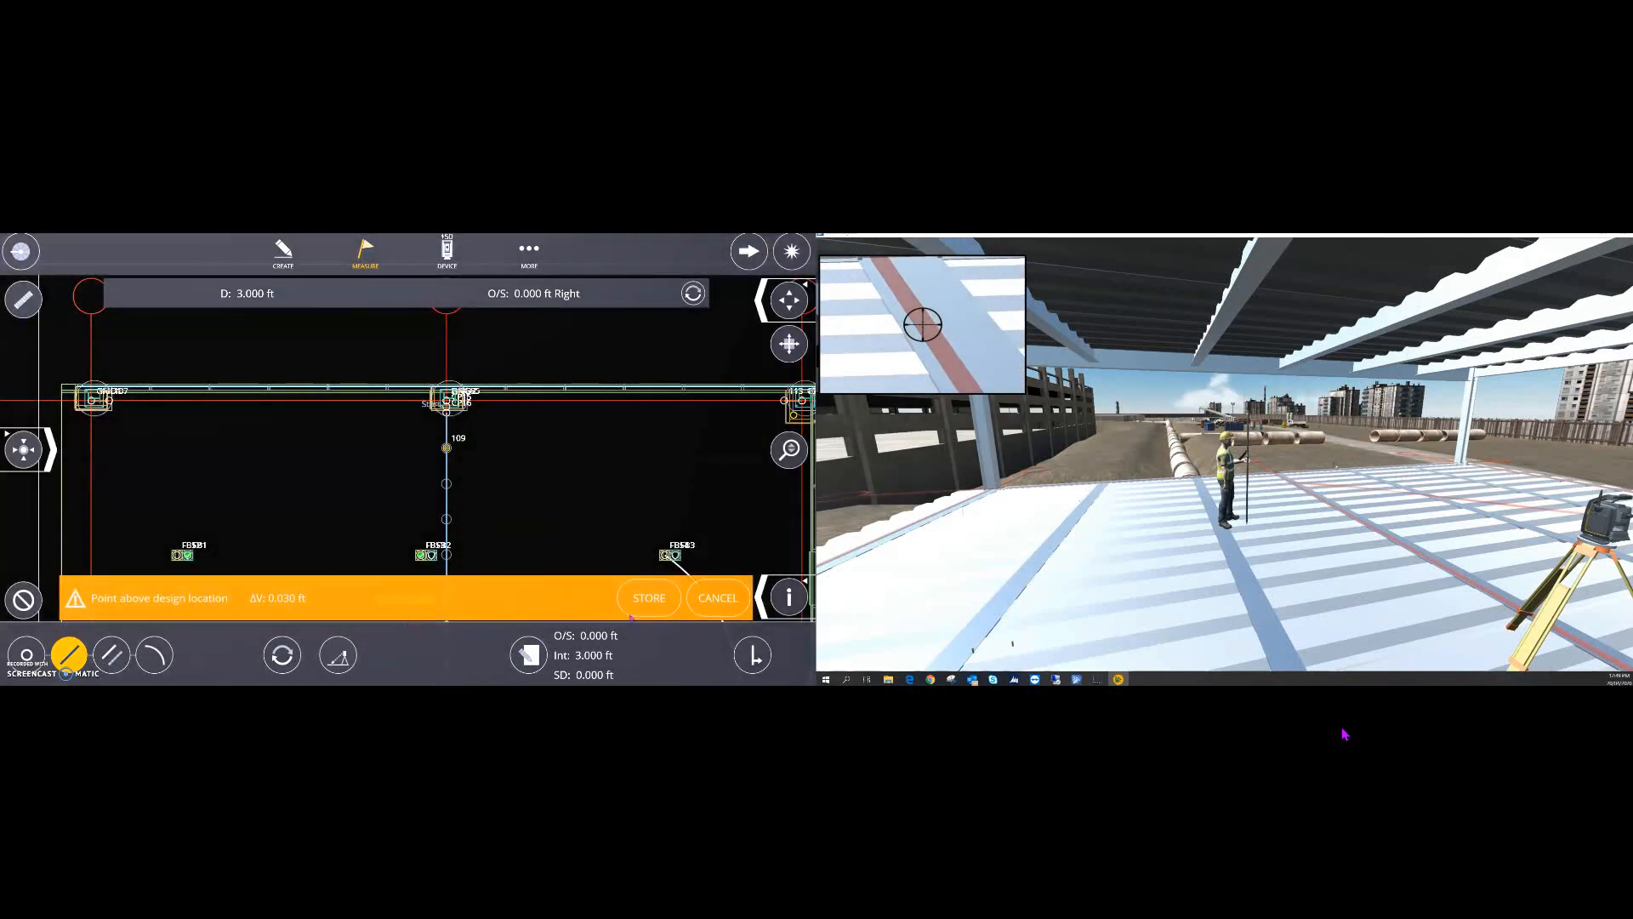
pyautogui.click(662, 599)
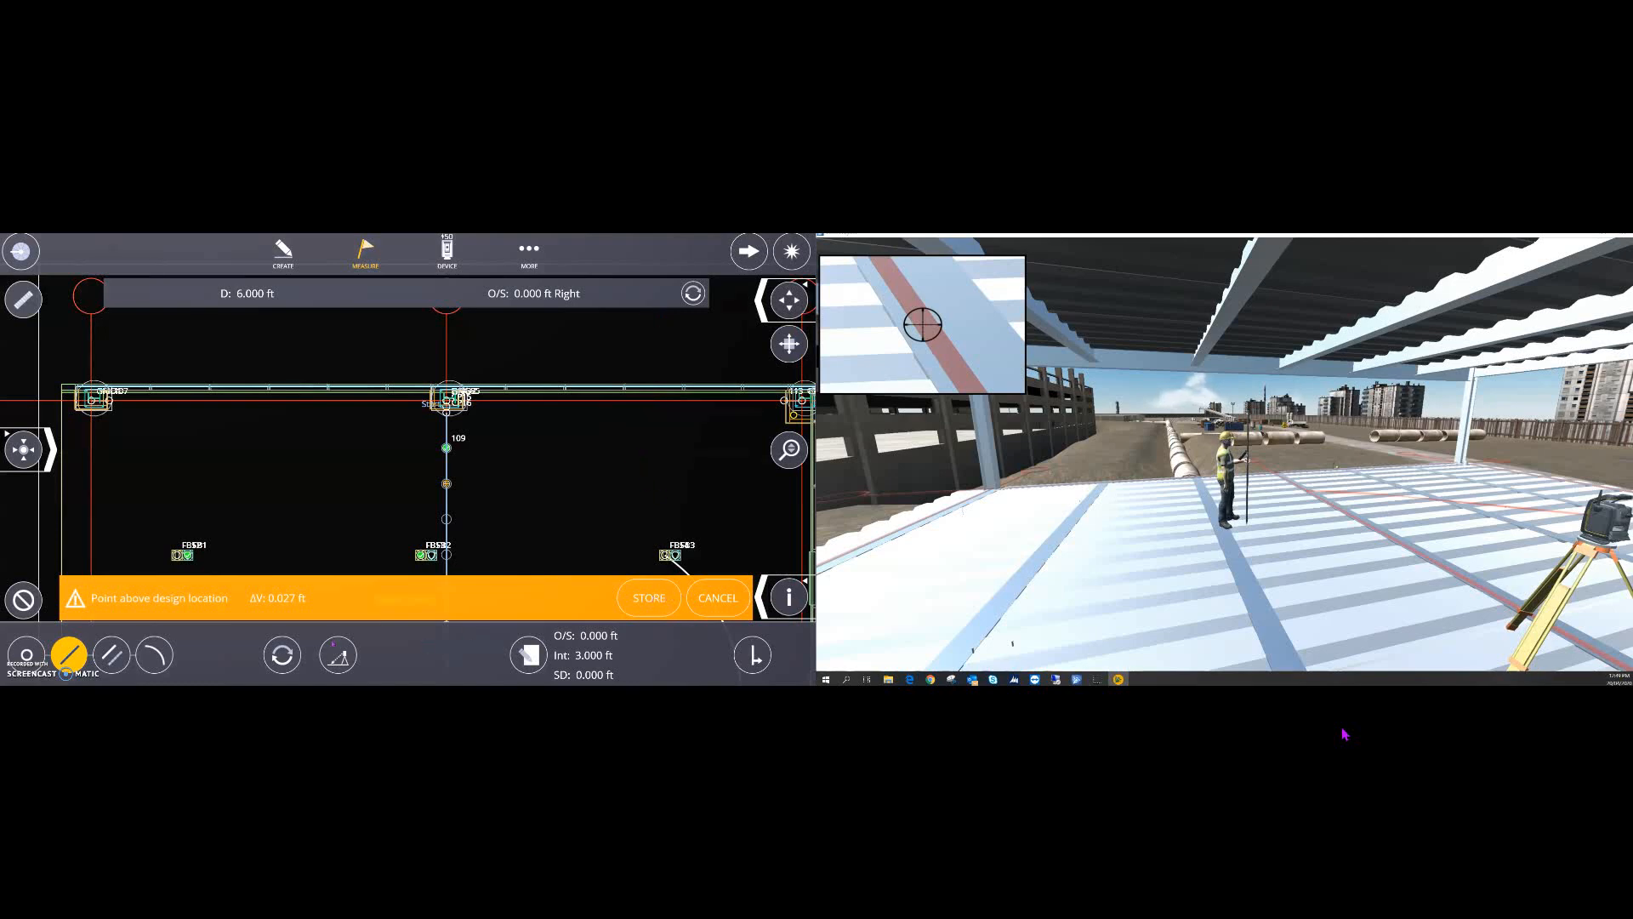
# - Store layout point 110 within tolerance, then measure the 9.000 ft wall-line station
pyautogui.click(338, 655)
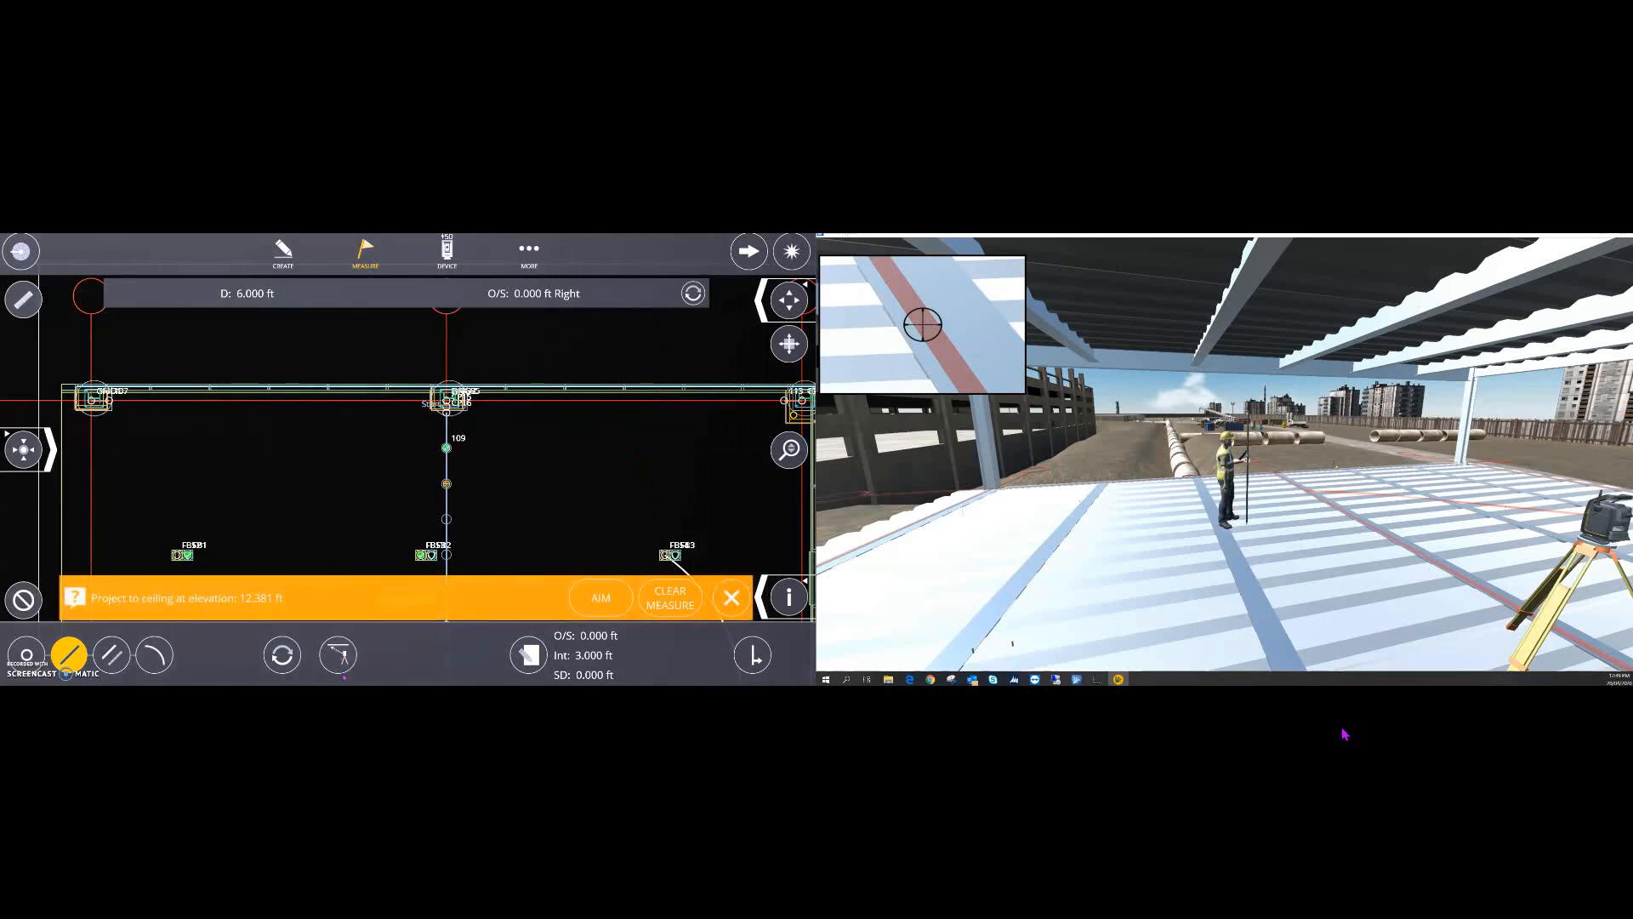
pyautogui.click(602, 600)
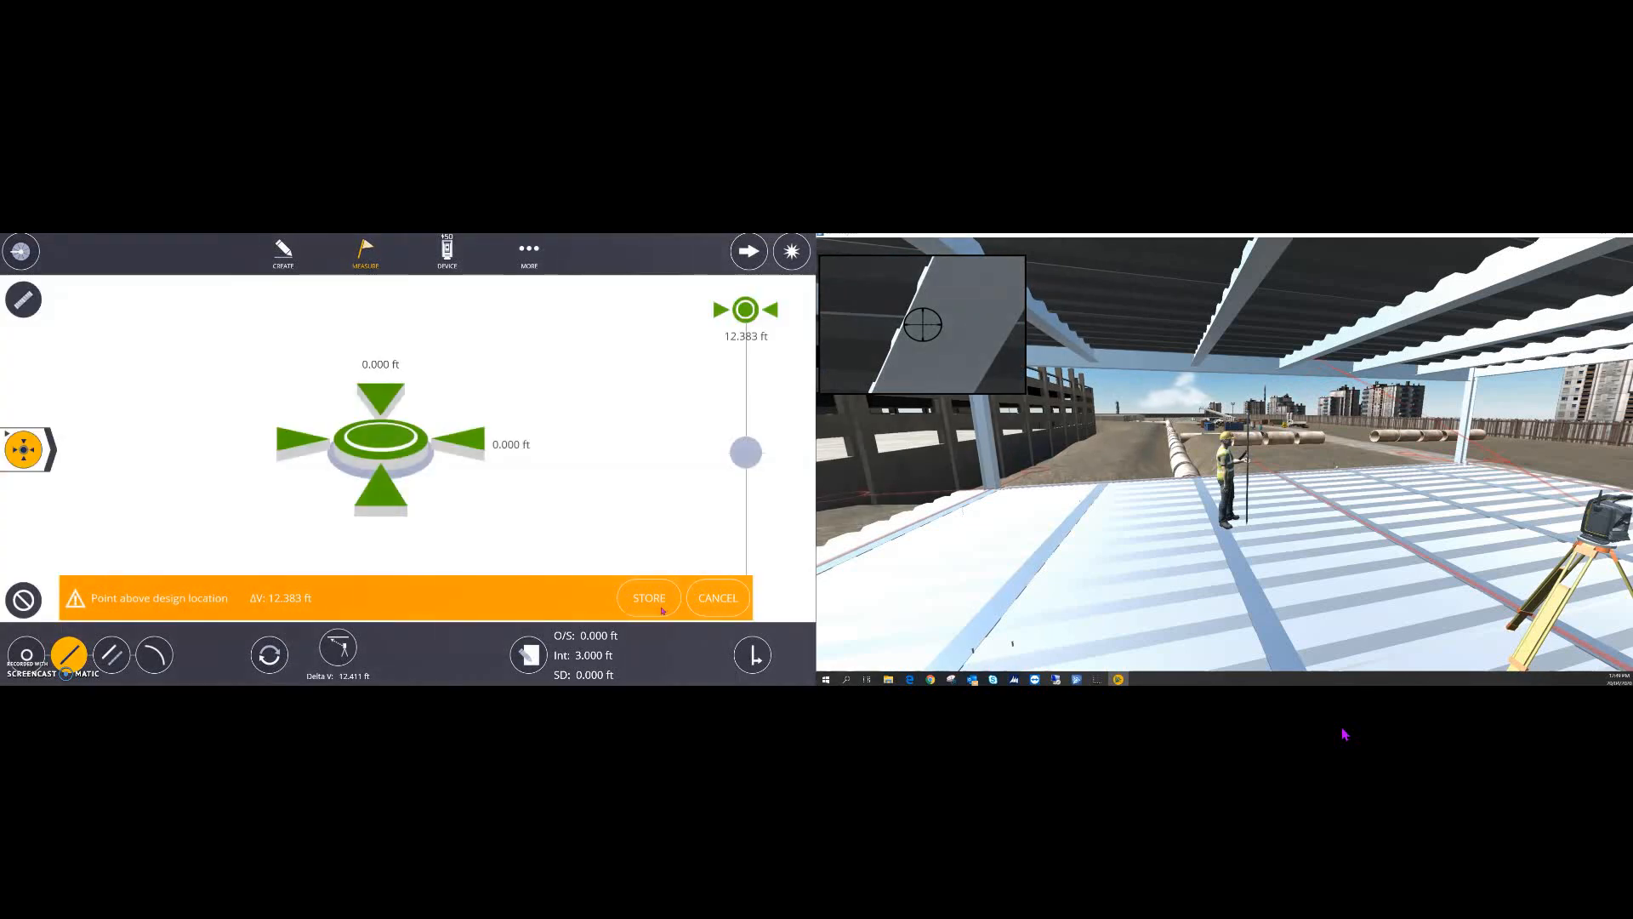
pyautogui.click(649, 598)
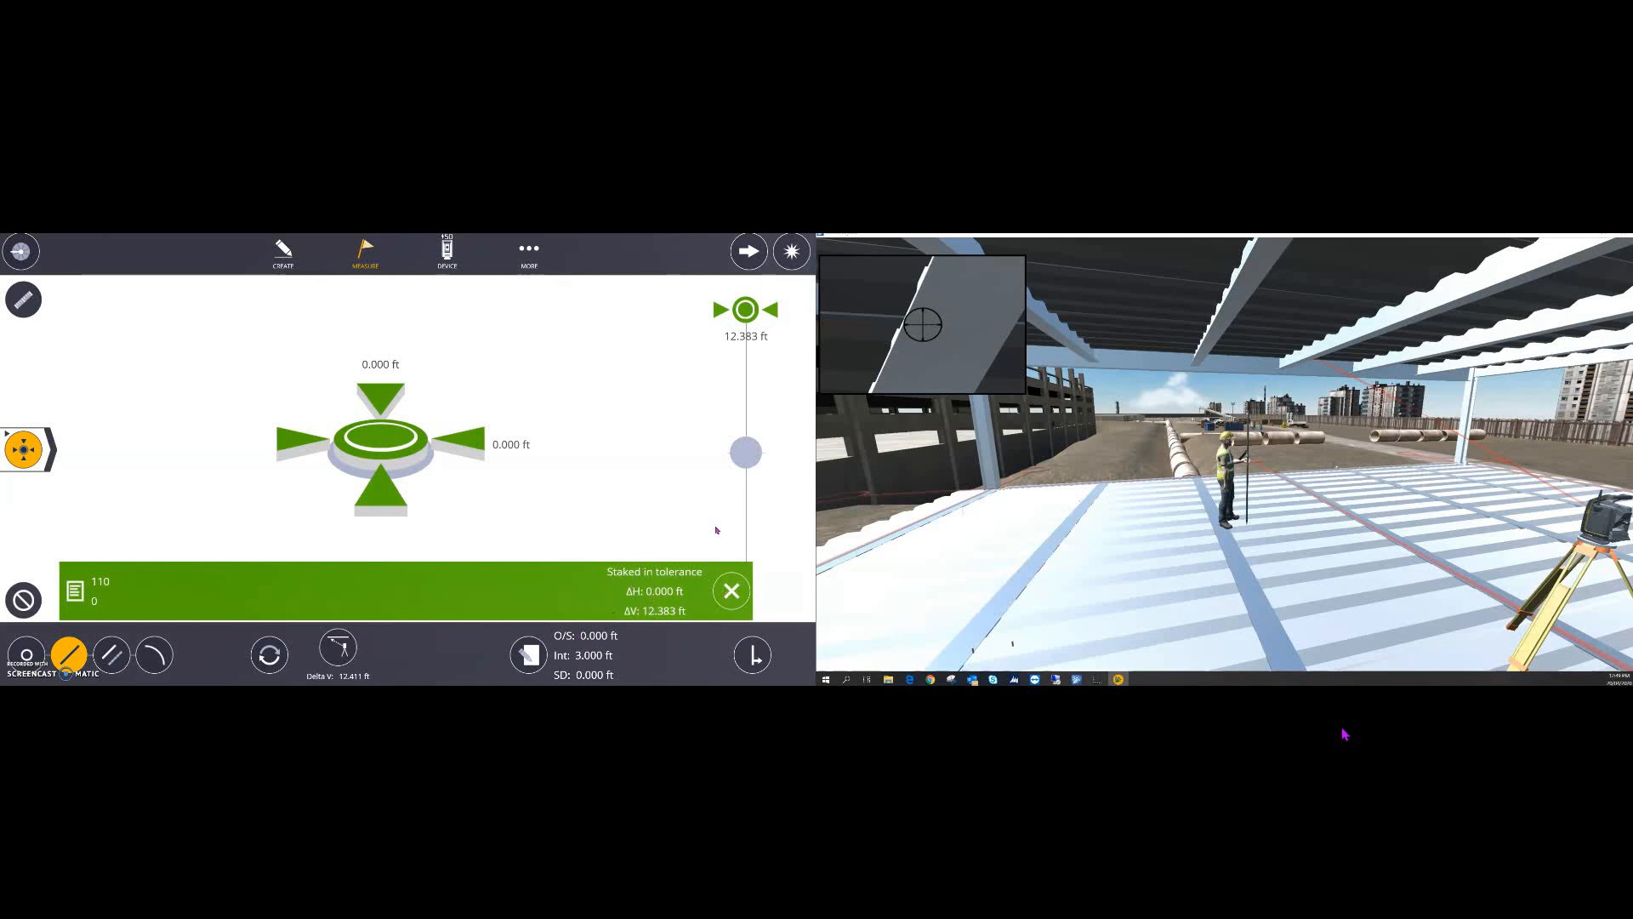
pyautogui.click(732, 591)
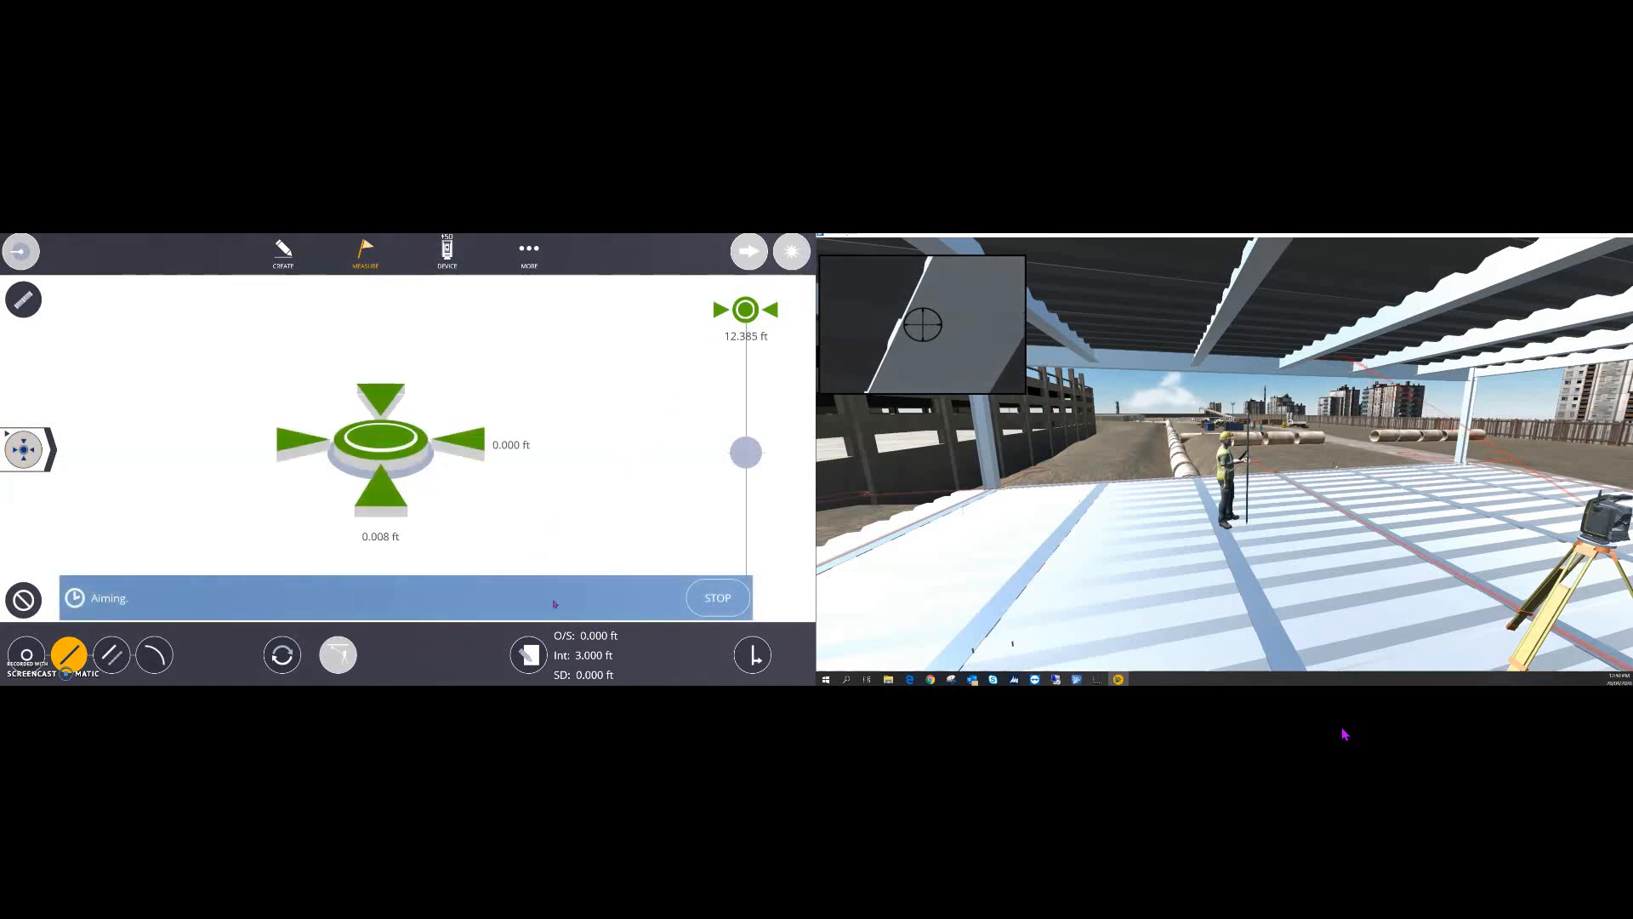
pyautogui.click(339, 656)
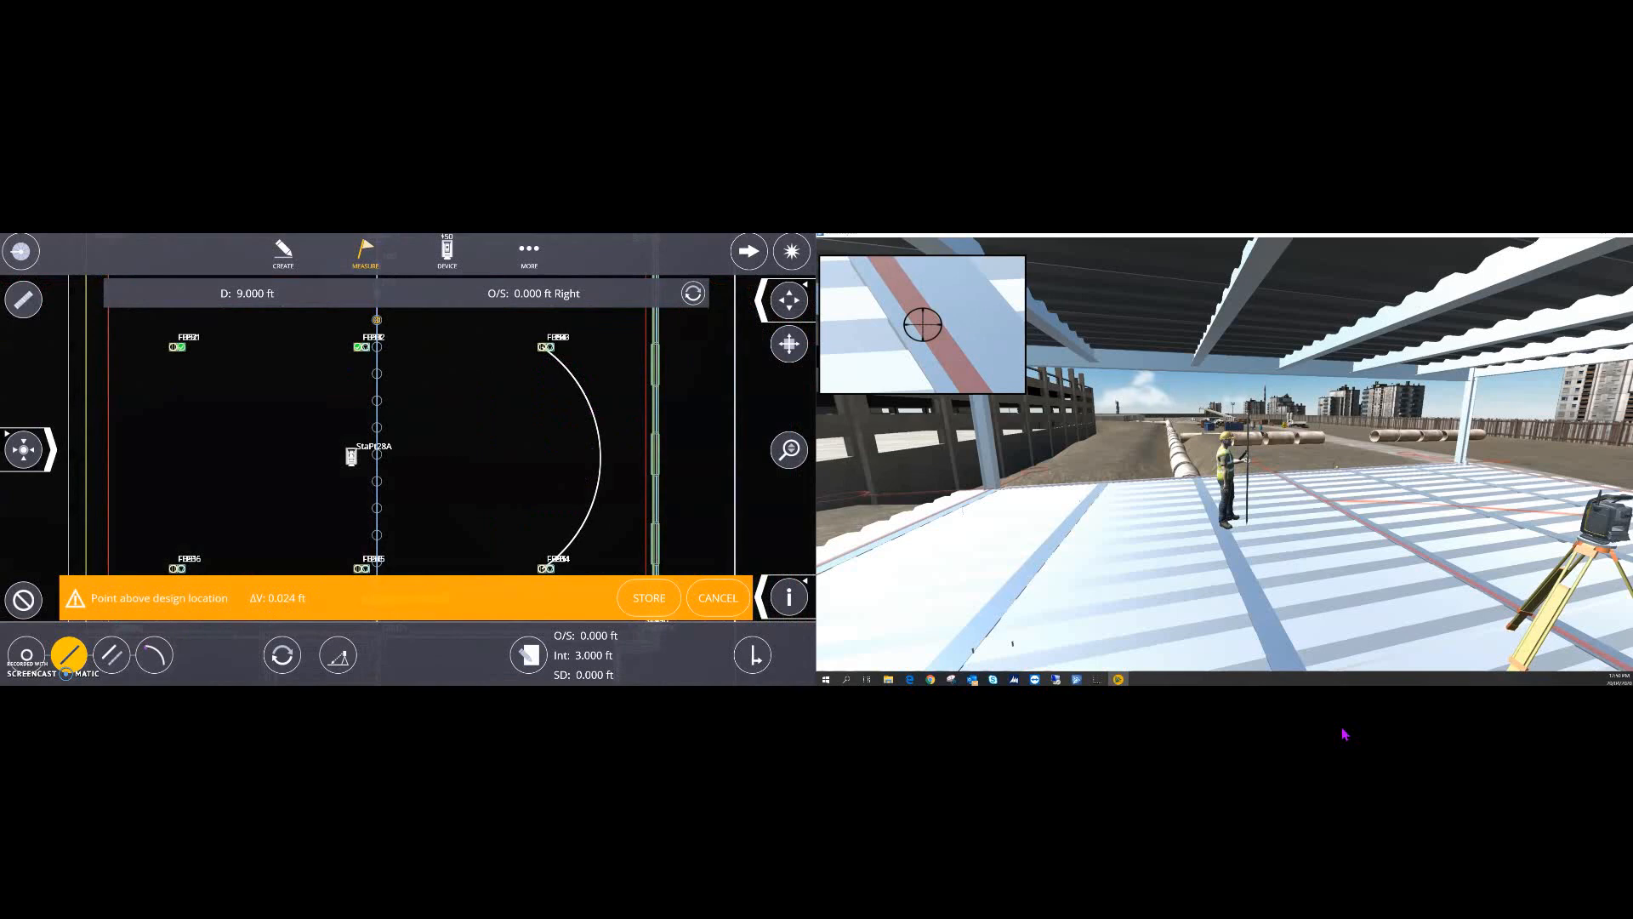
# - Switch to arc staking on the curved layout line and target a station on it
pyautogui.click(151, 655)
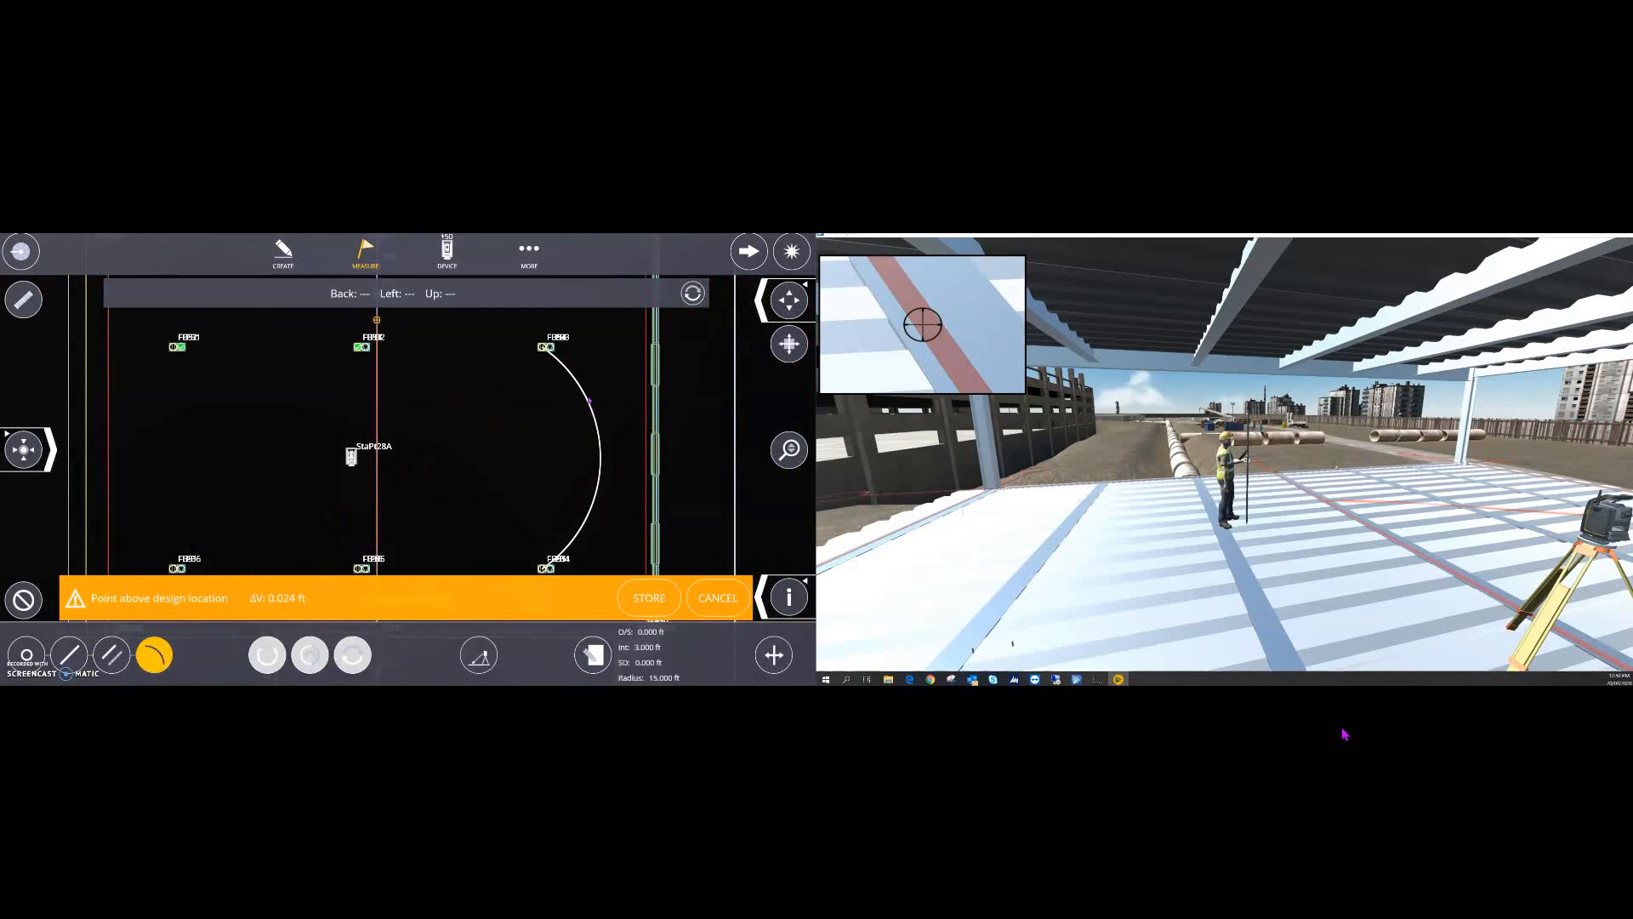
pyautogui.click(588, 403)
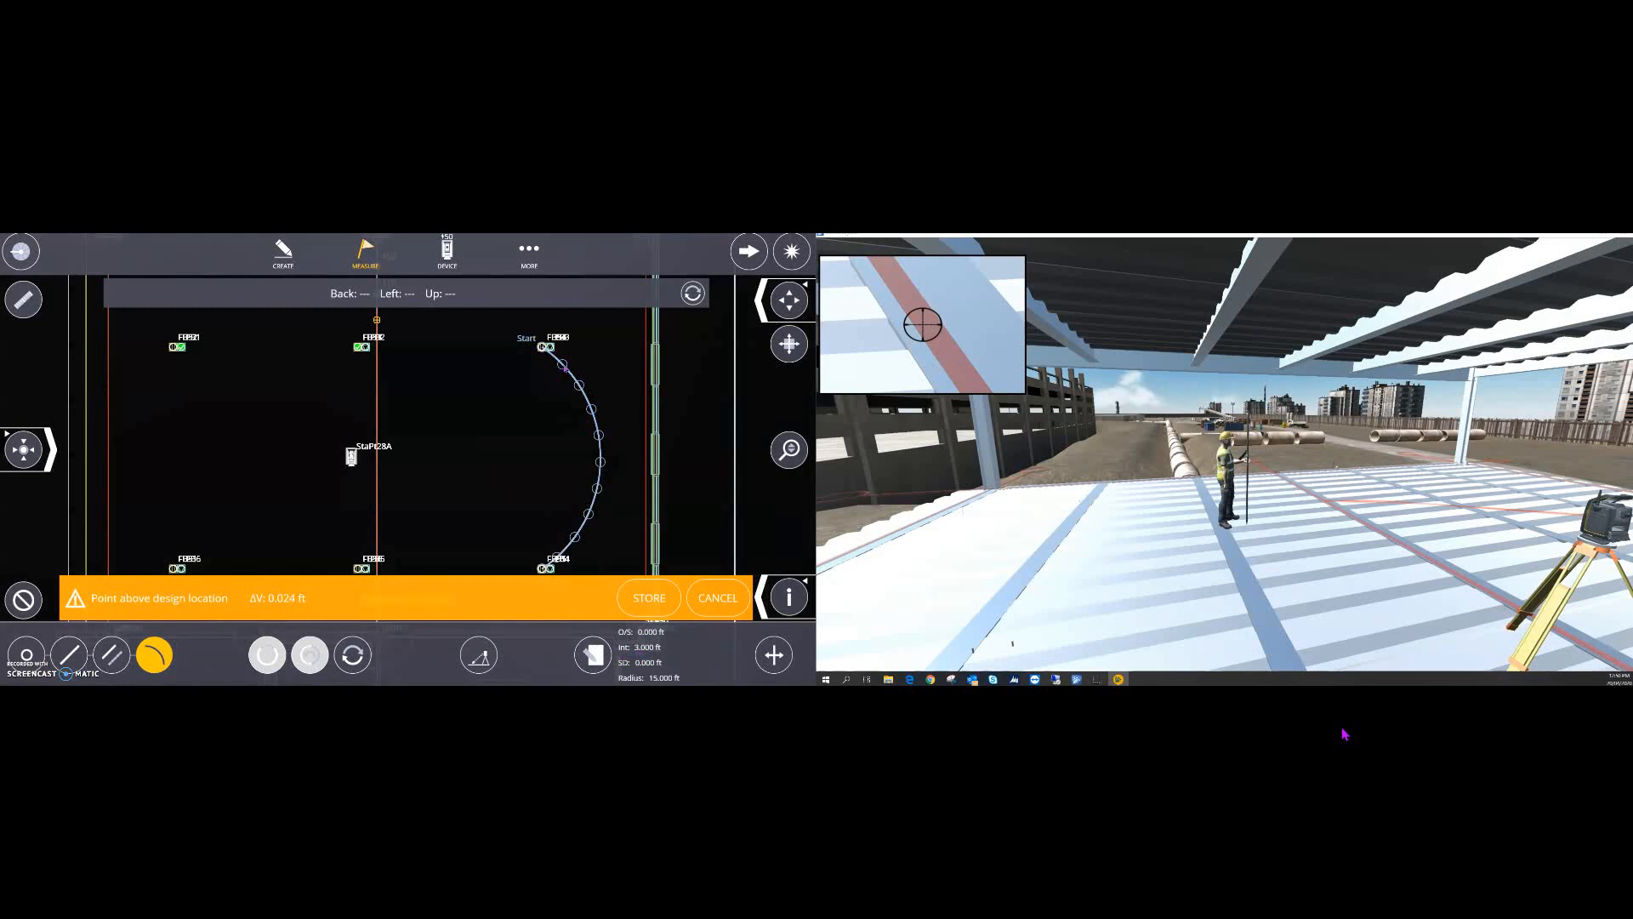
pyautogui.click(563, 365)
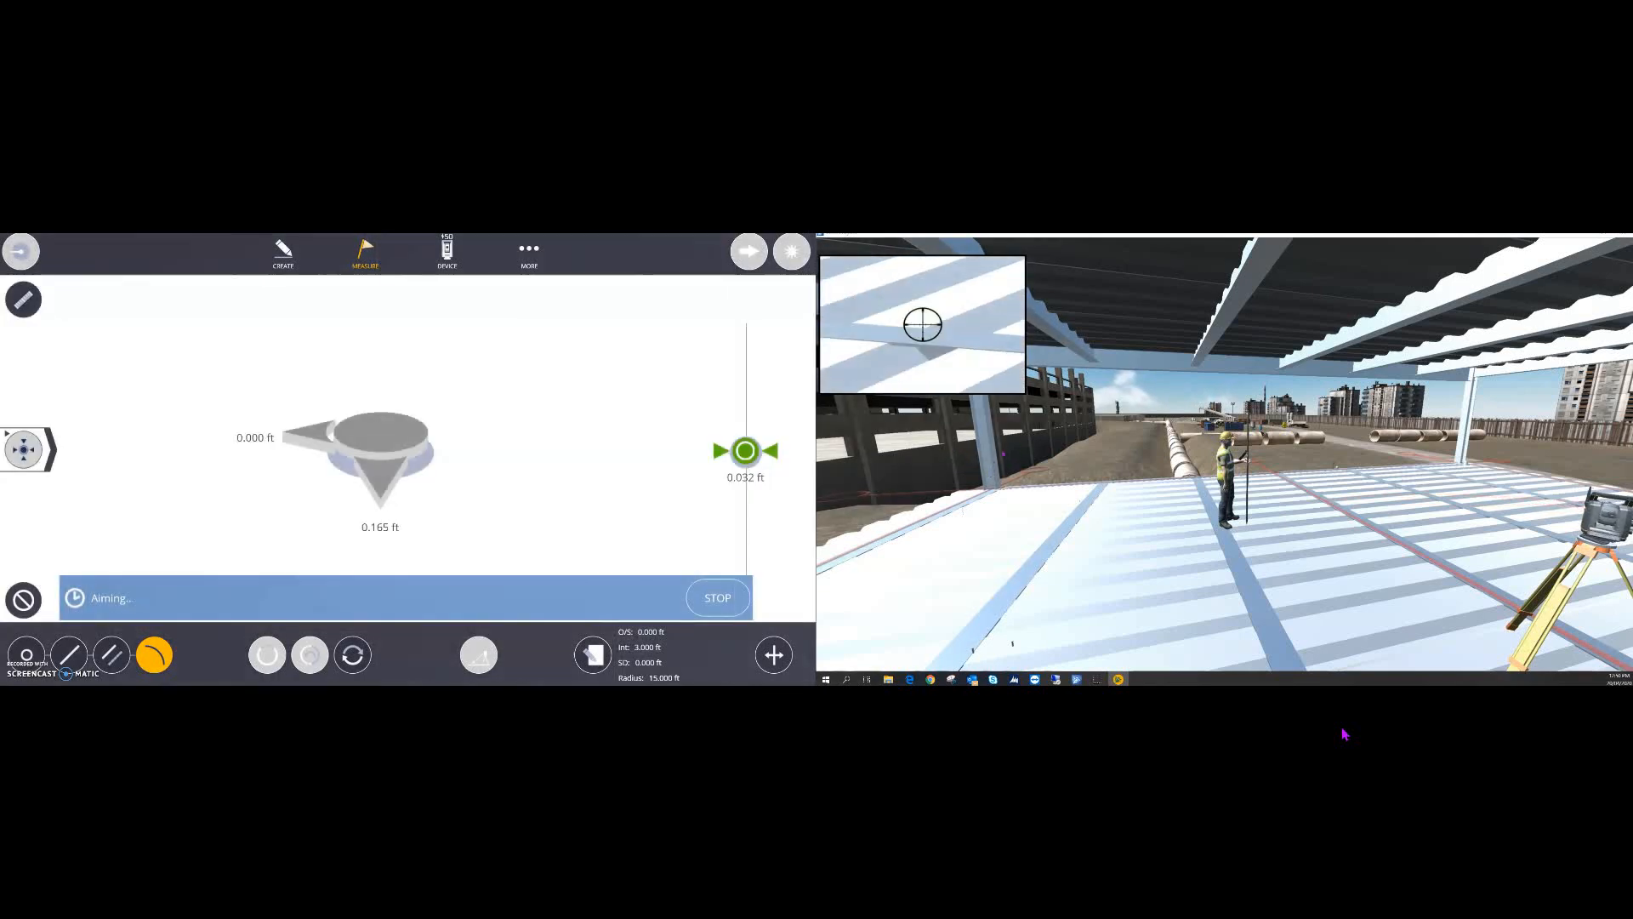
# - Store staked points 136 and FB54 within tolerance
pyautogui.moveTo(1444, 566); pyautogui.dragTo(1378, 451, button='right')
pyautogui.scroll(2, 1379, 452)
pyautogui.scroll(5, 1379, 452)
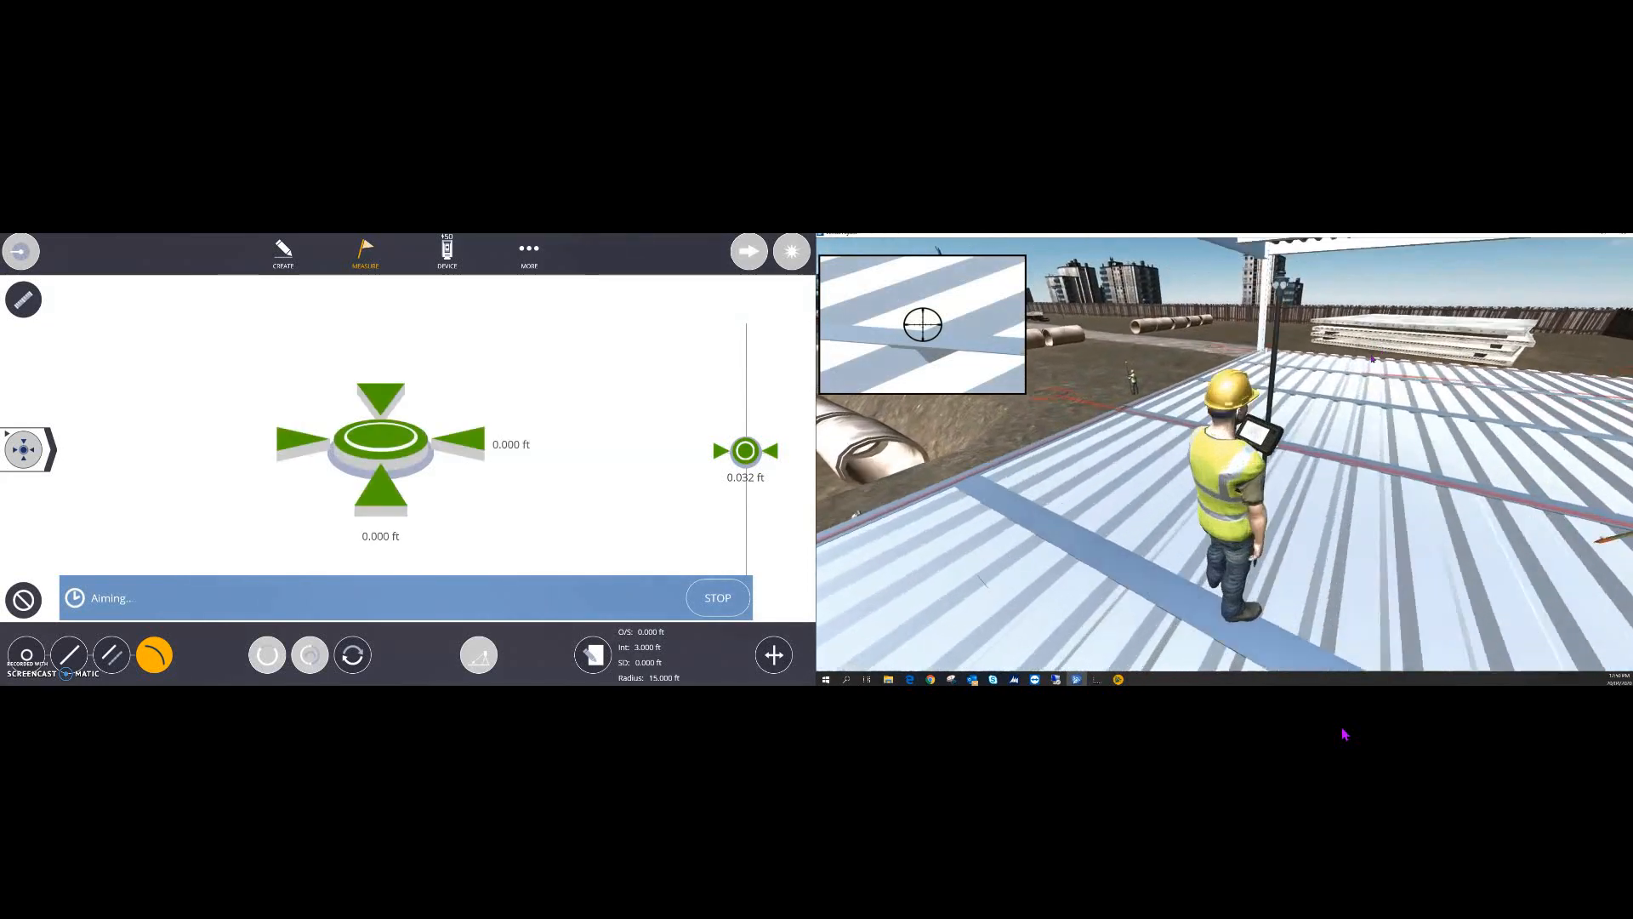
pyautogui.scroll(-7, 1385, 479)
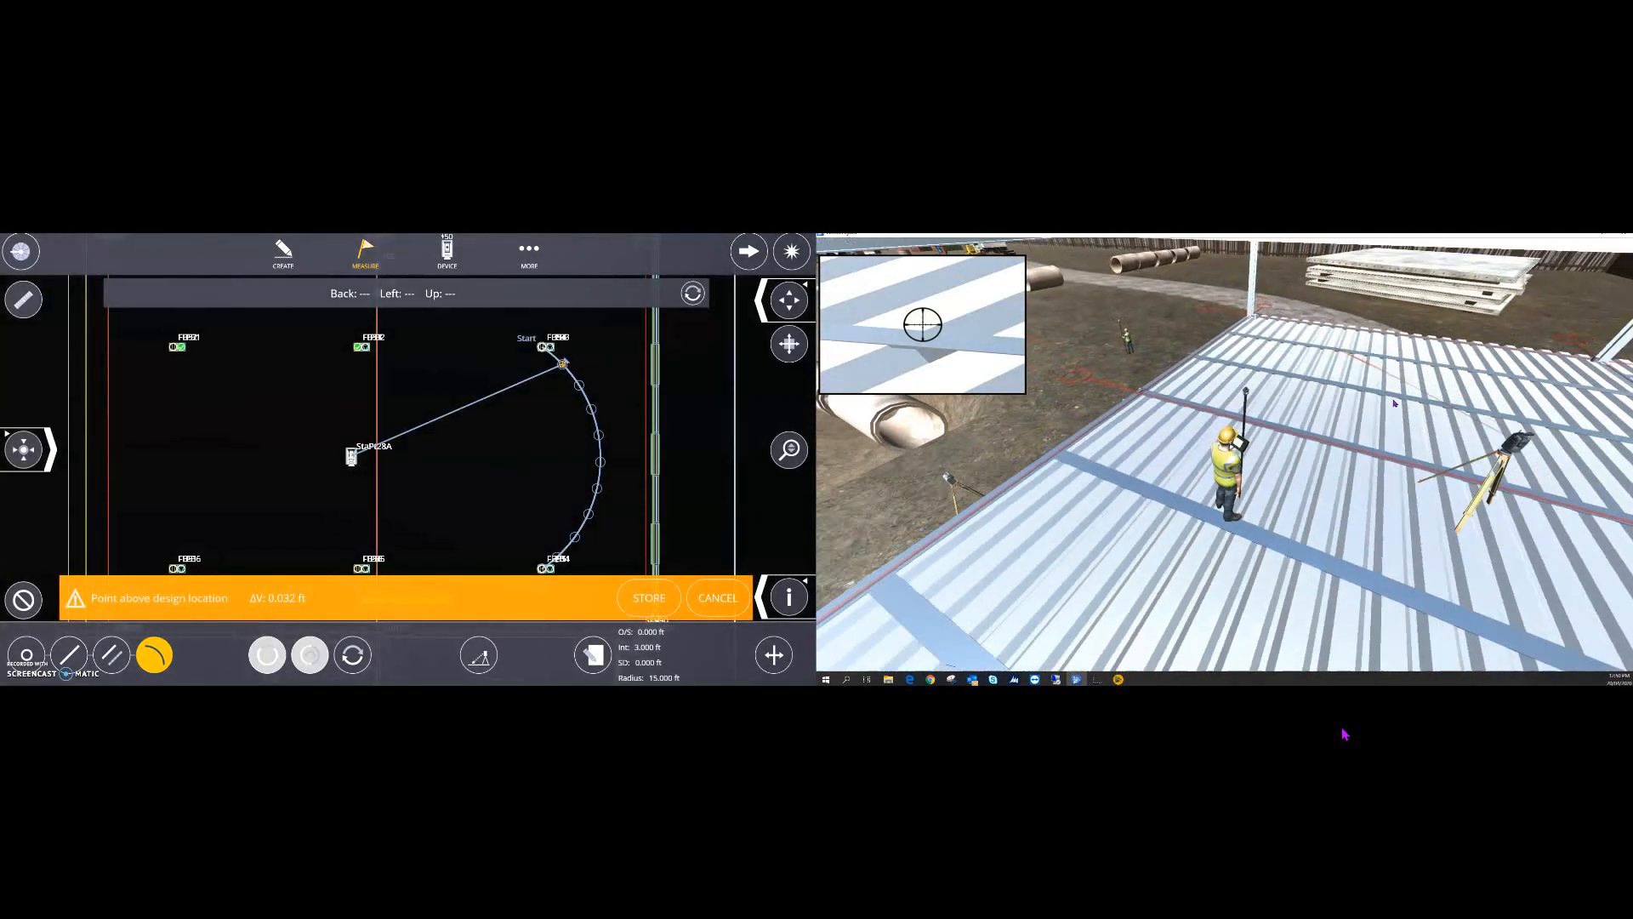
pyautogui.moveTo(1415, 402); pyautogui.dragTo(1357, 405, button='right')
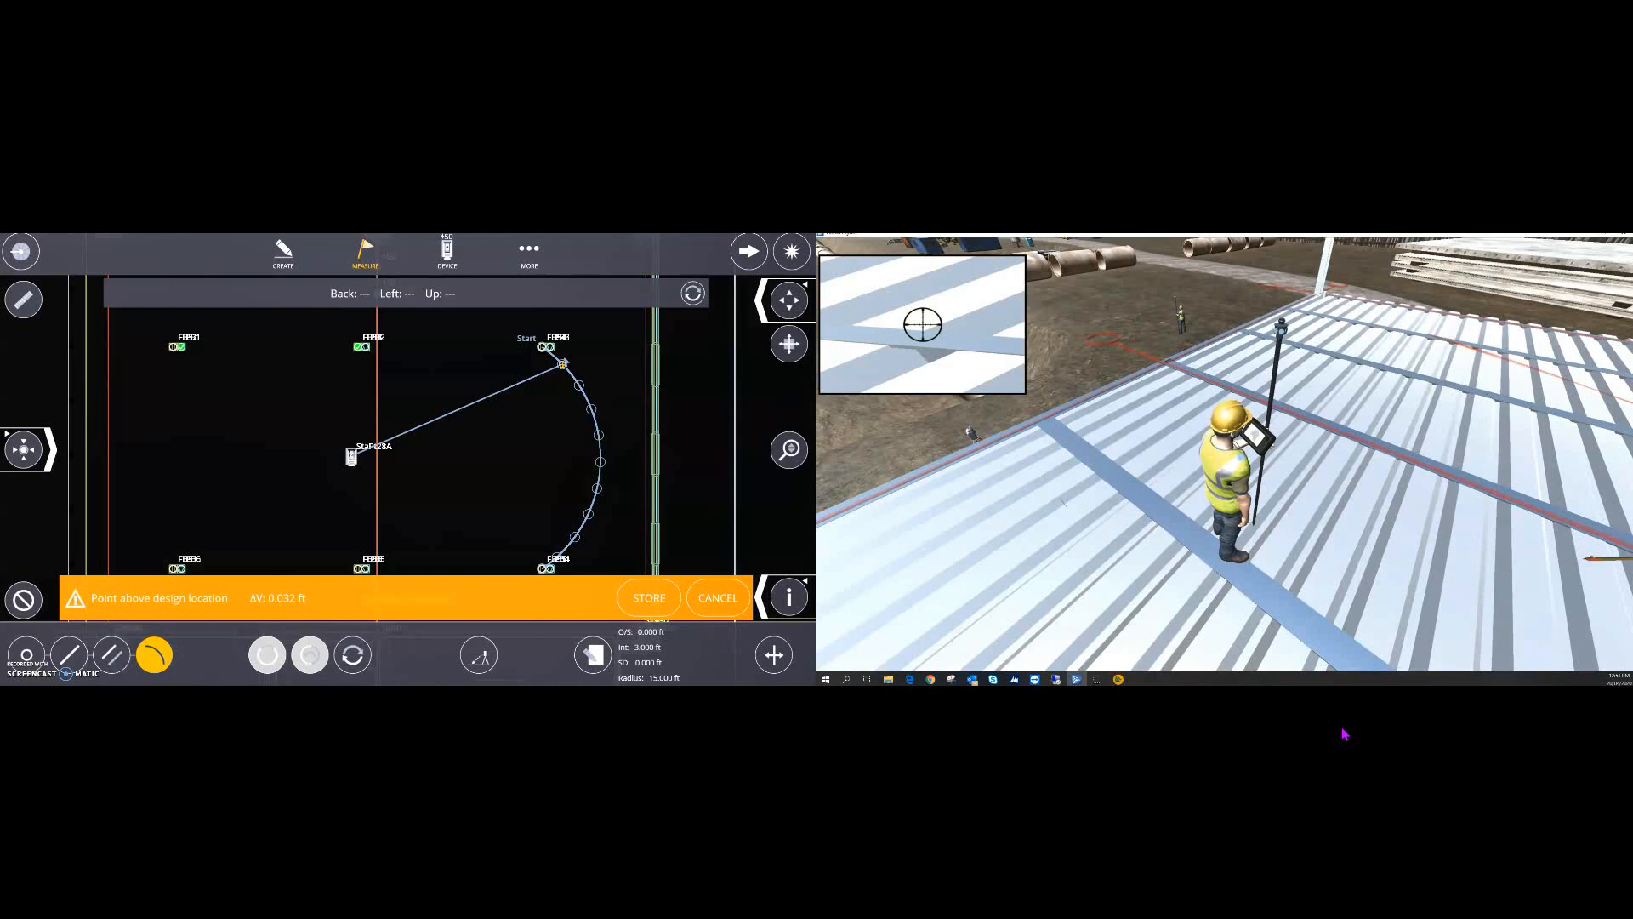
pyautogui.click(655, 606)
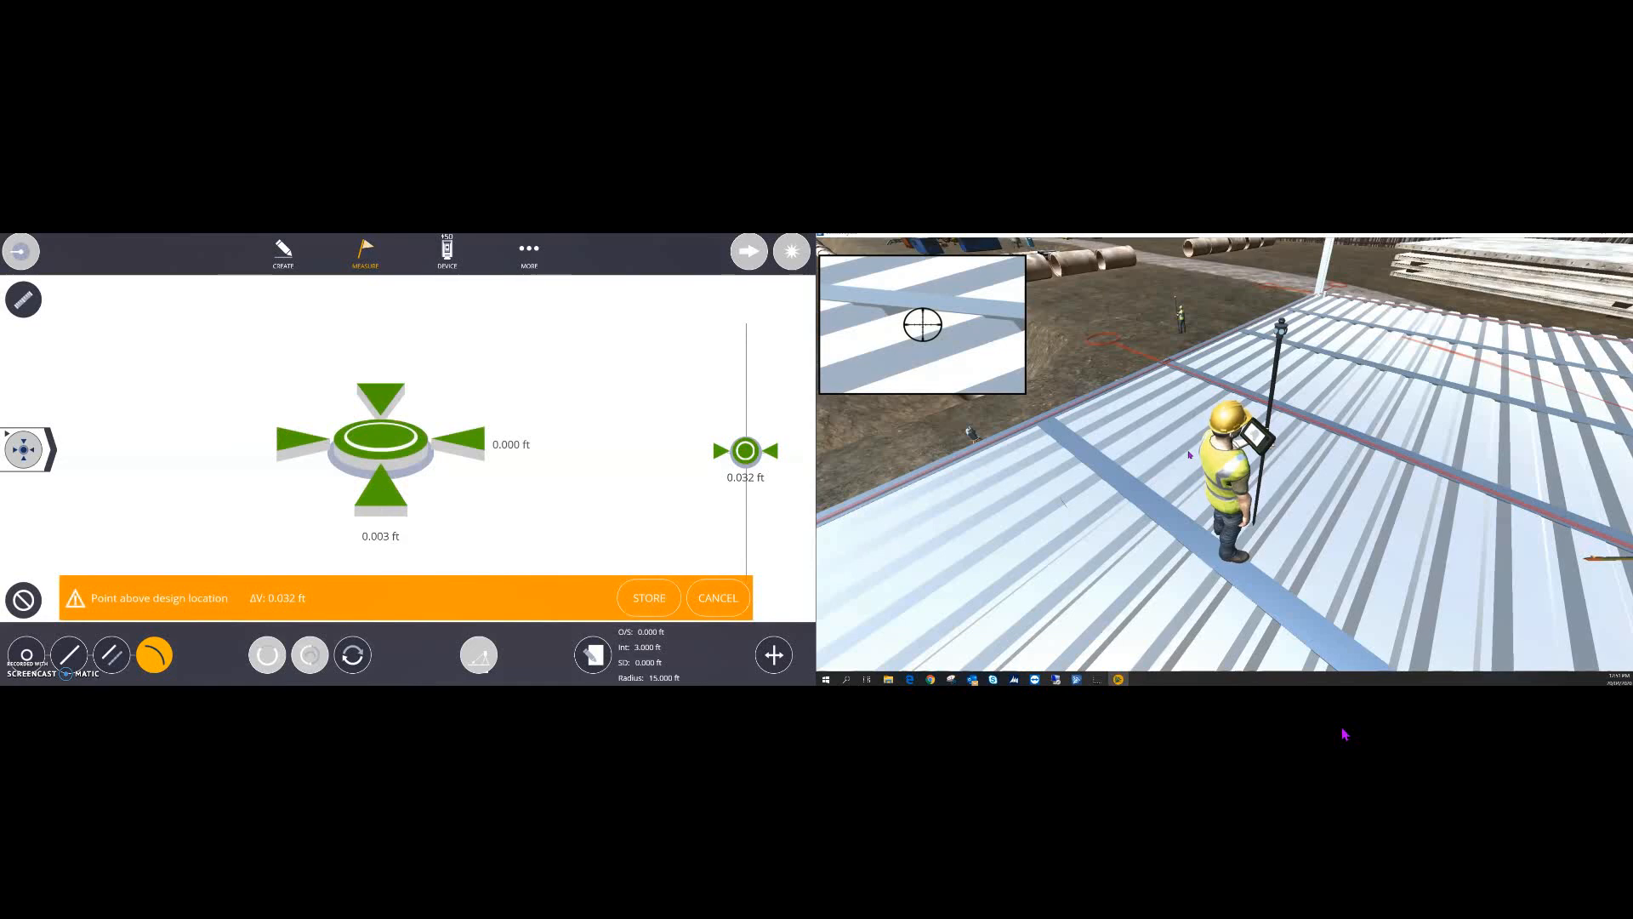
pyautogui.click(663, 599)
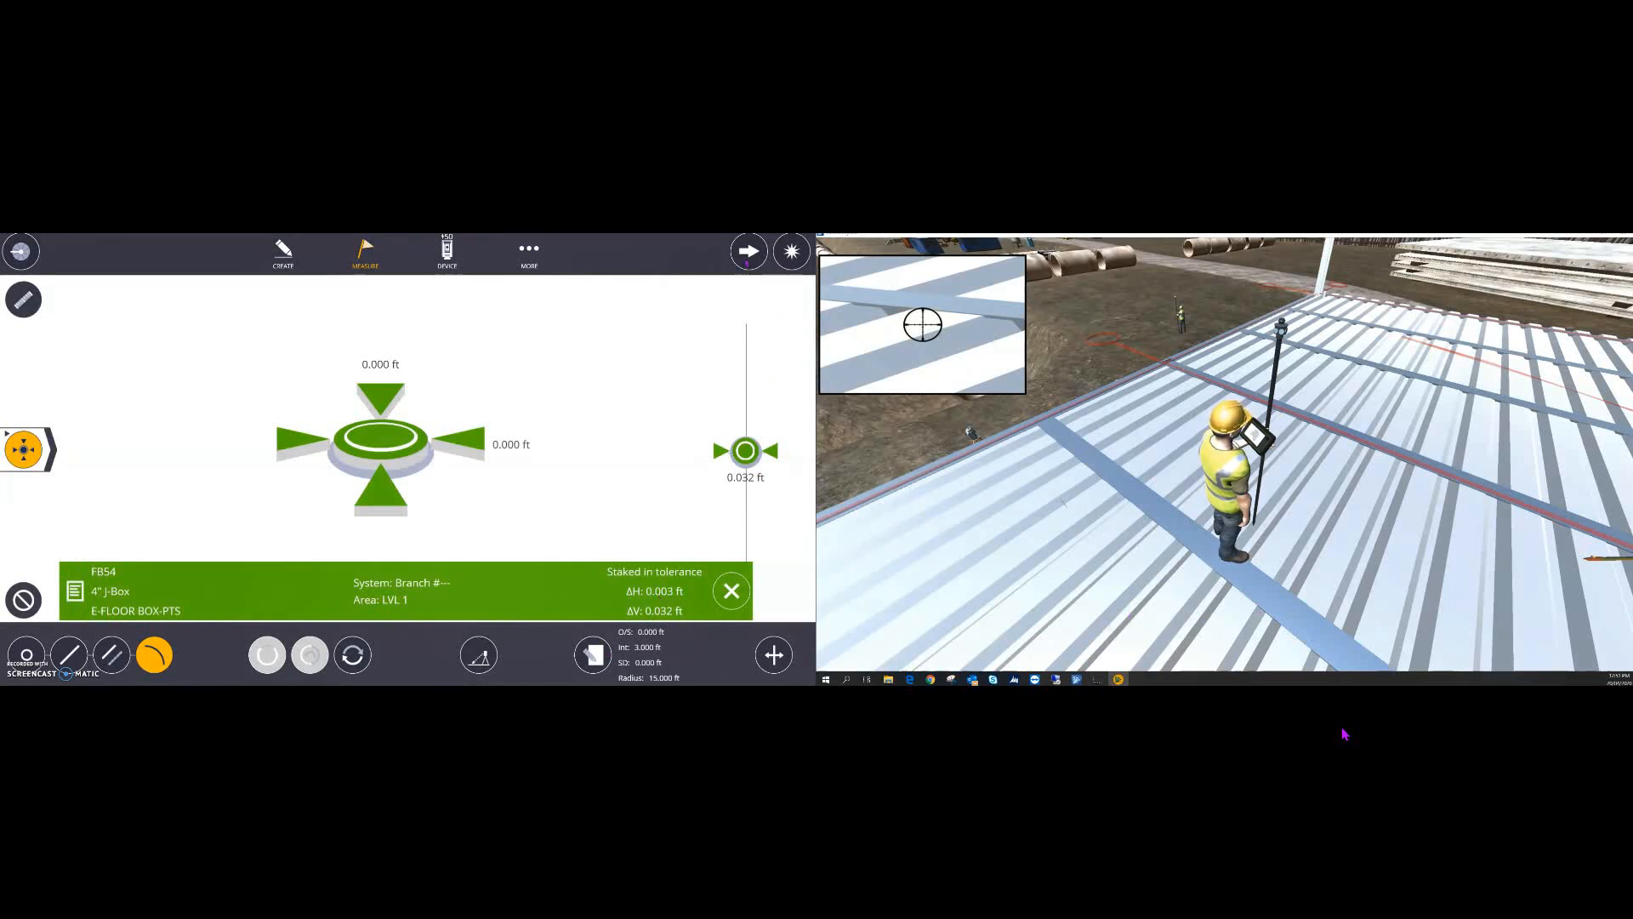
# - Advance to the next arc station and store point 137 within tolerance
pyautogui.click(749, 251)
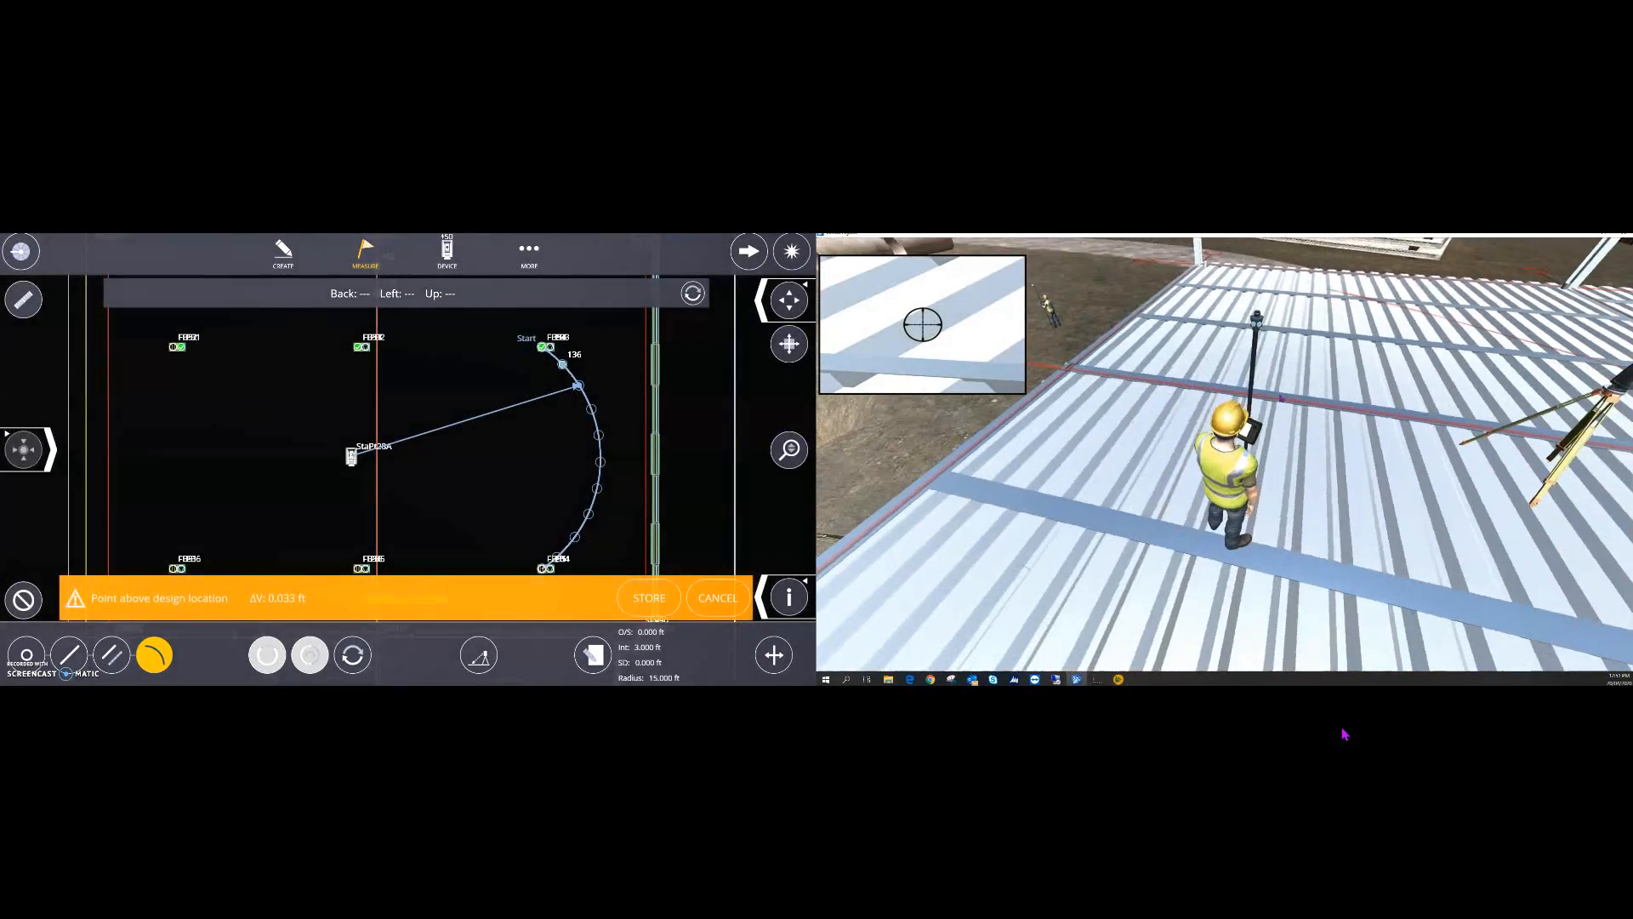
pyautogui.moveTo(1280, 395); pyautogui.dragTo(1314, 376, button='right')
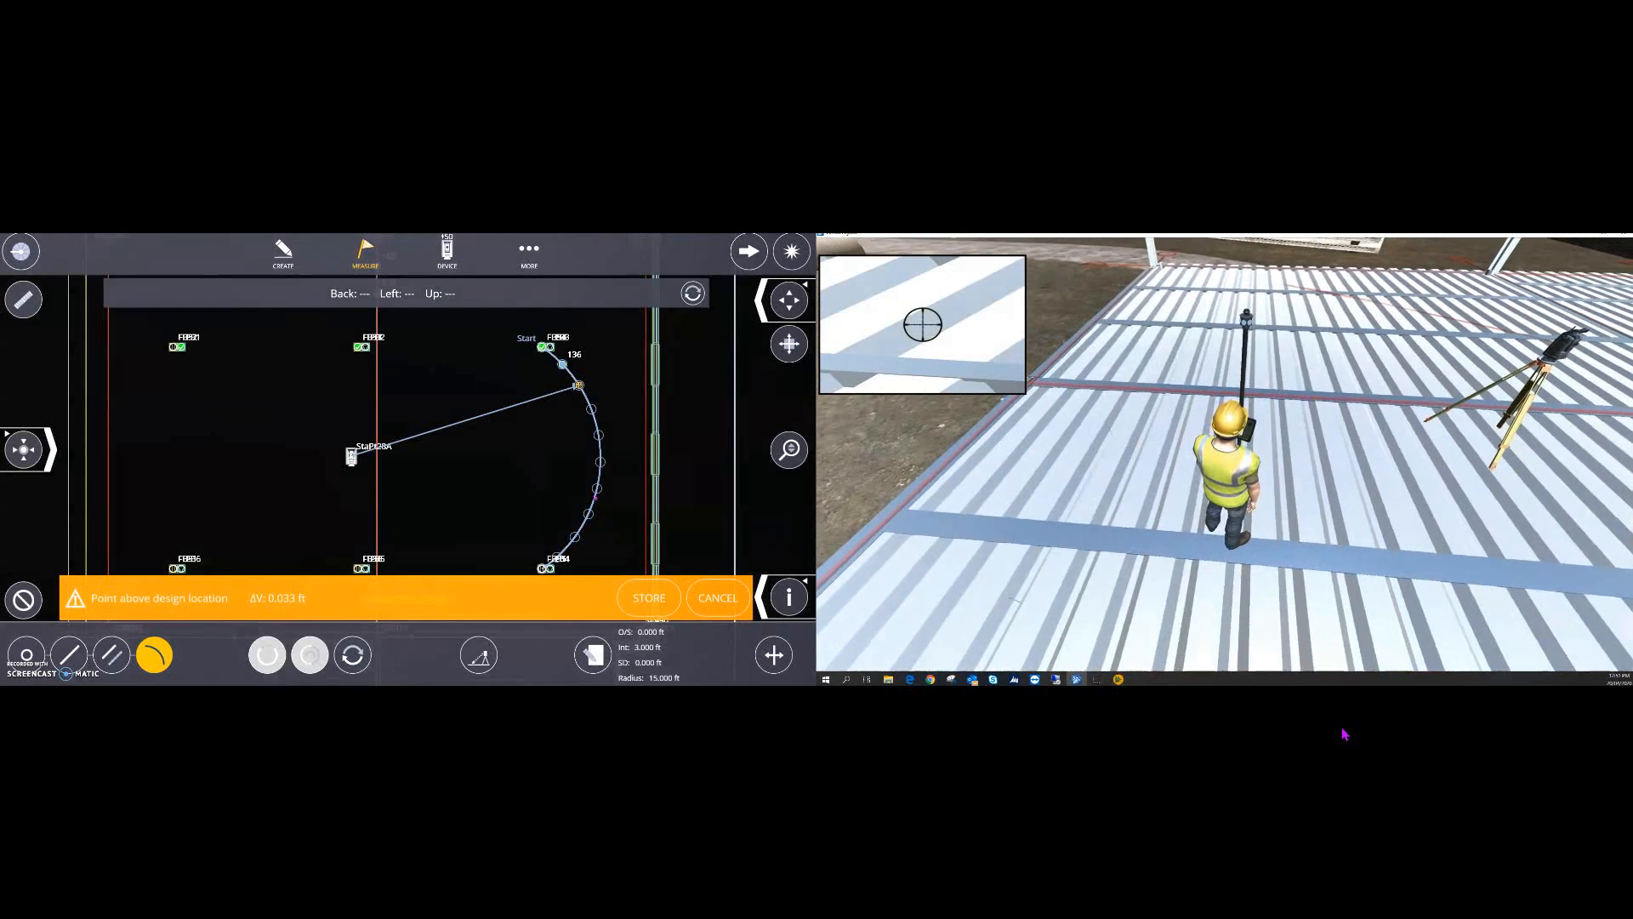
pyautogui.click(597, 490)
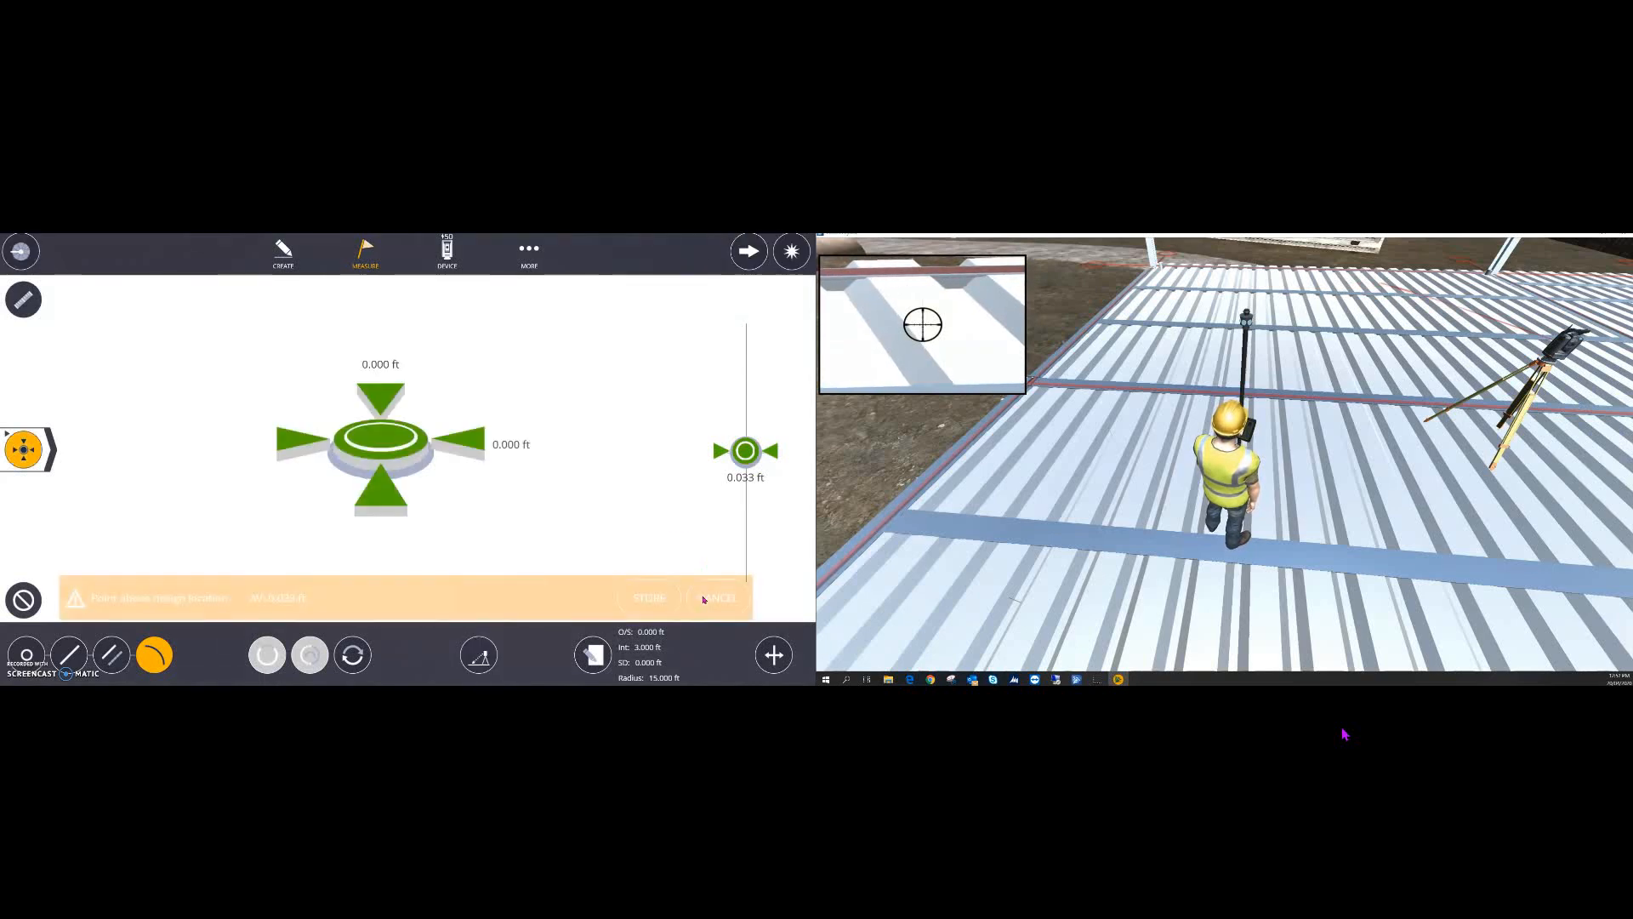
pyautogui.click(672, 600)
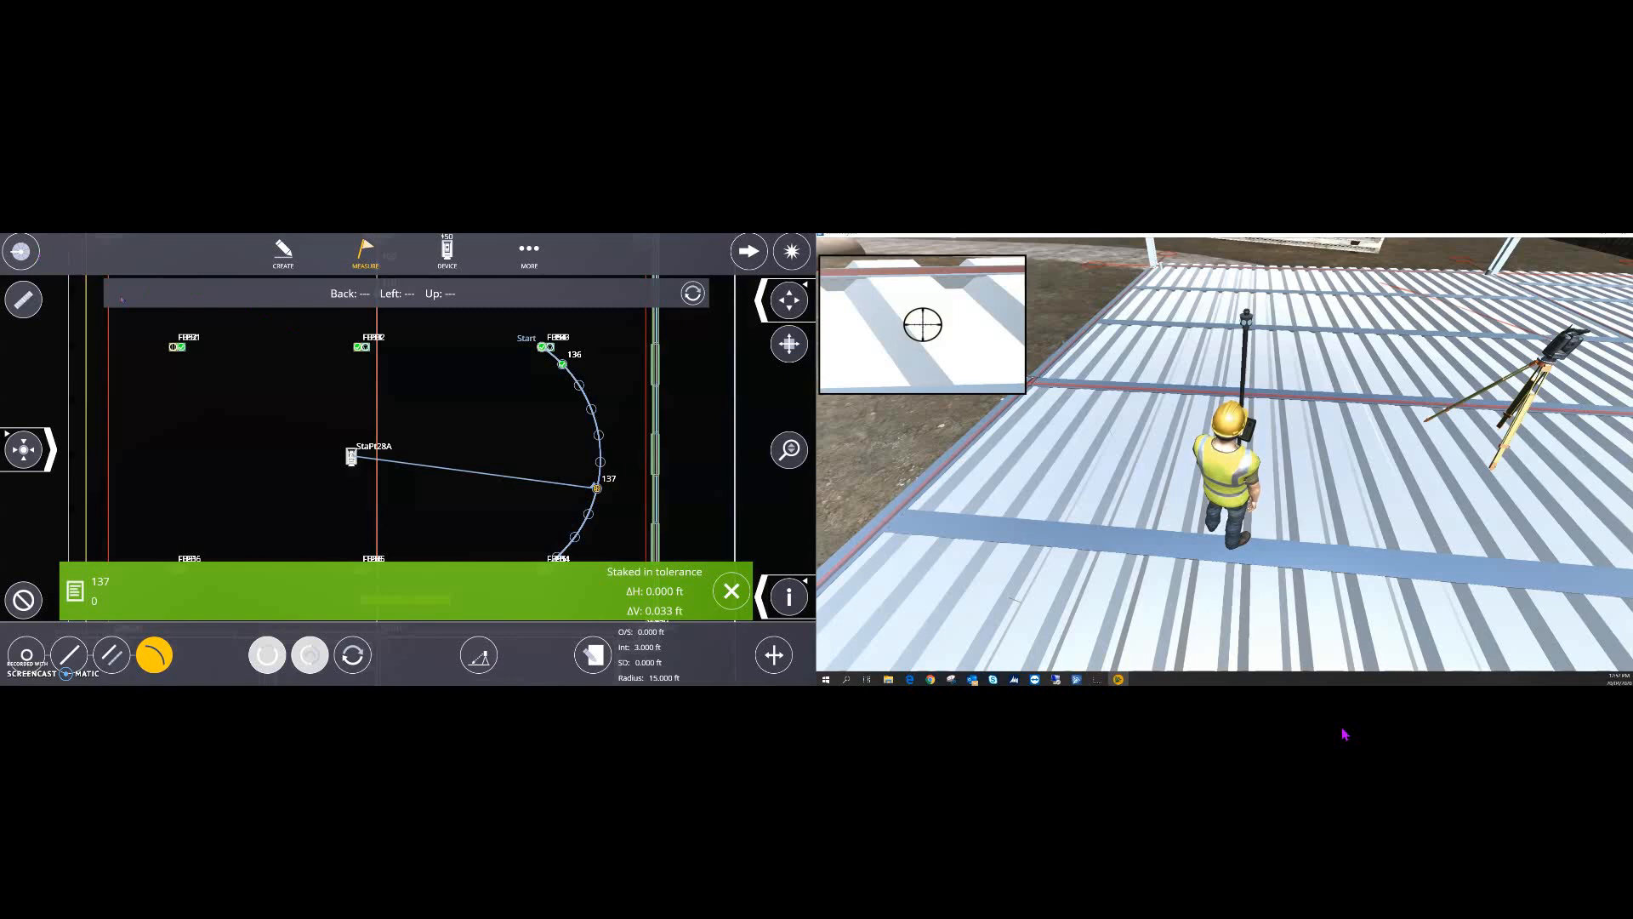
# - Close the tolerance result and return to single-point staking
pyautogui.moveTo(1149, 387); pyautogui.dragTo(1369, 323, button='right')
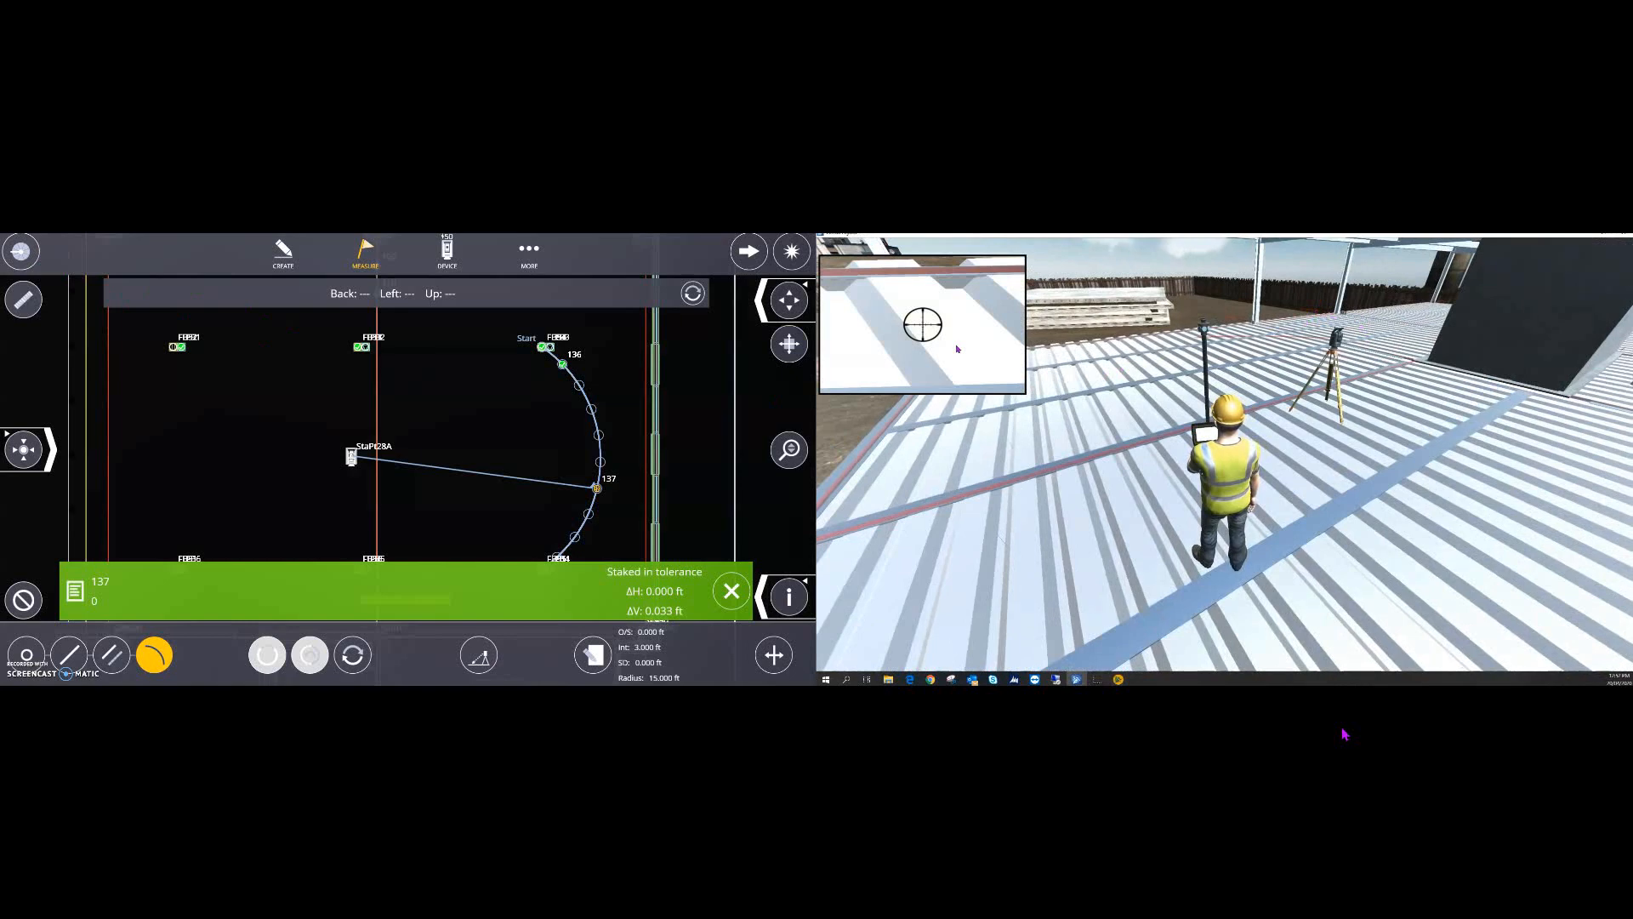
pyautogui.click(732, 591)
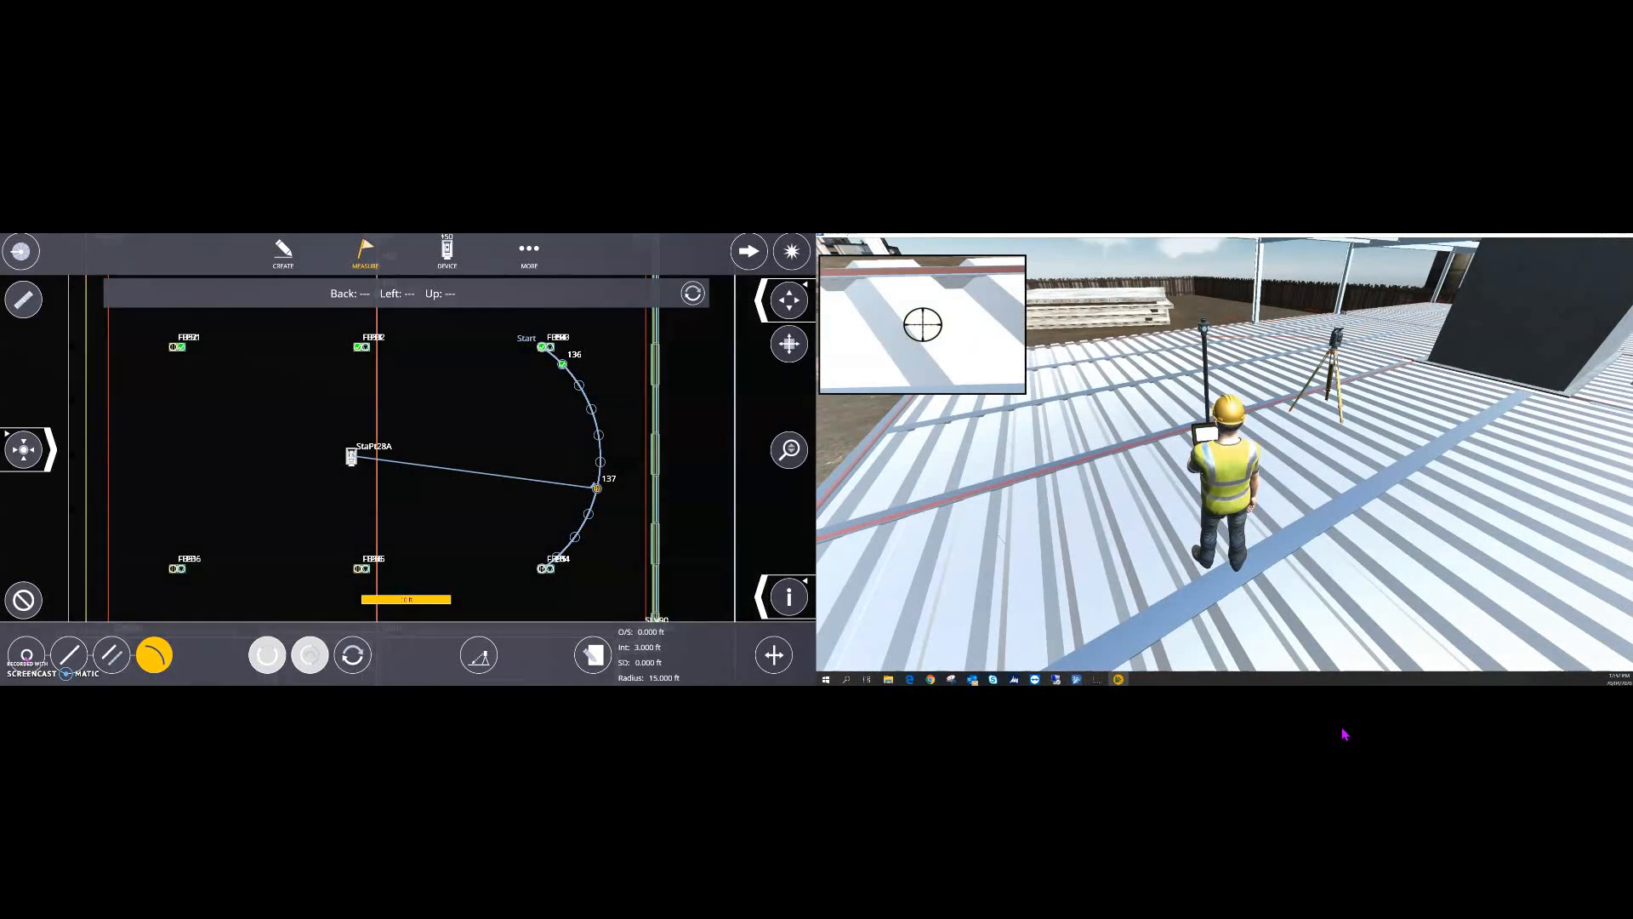
pyautogui.click(26, 658)
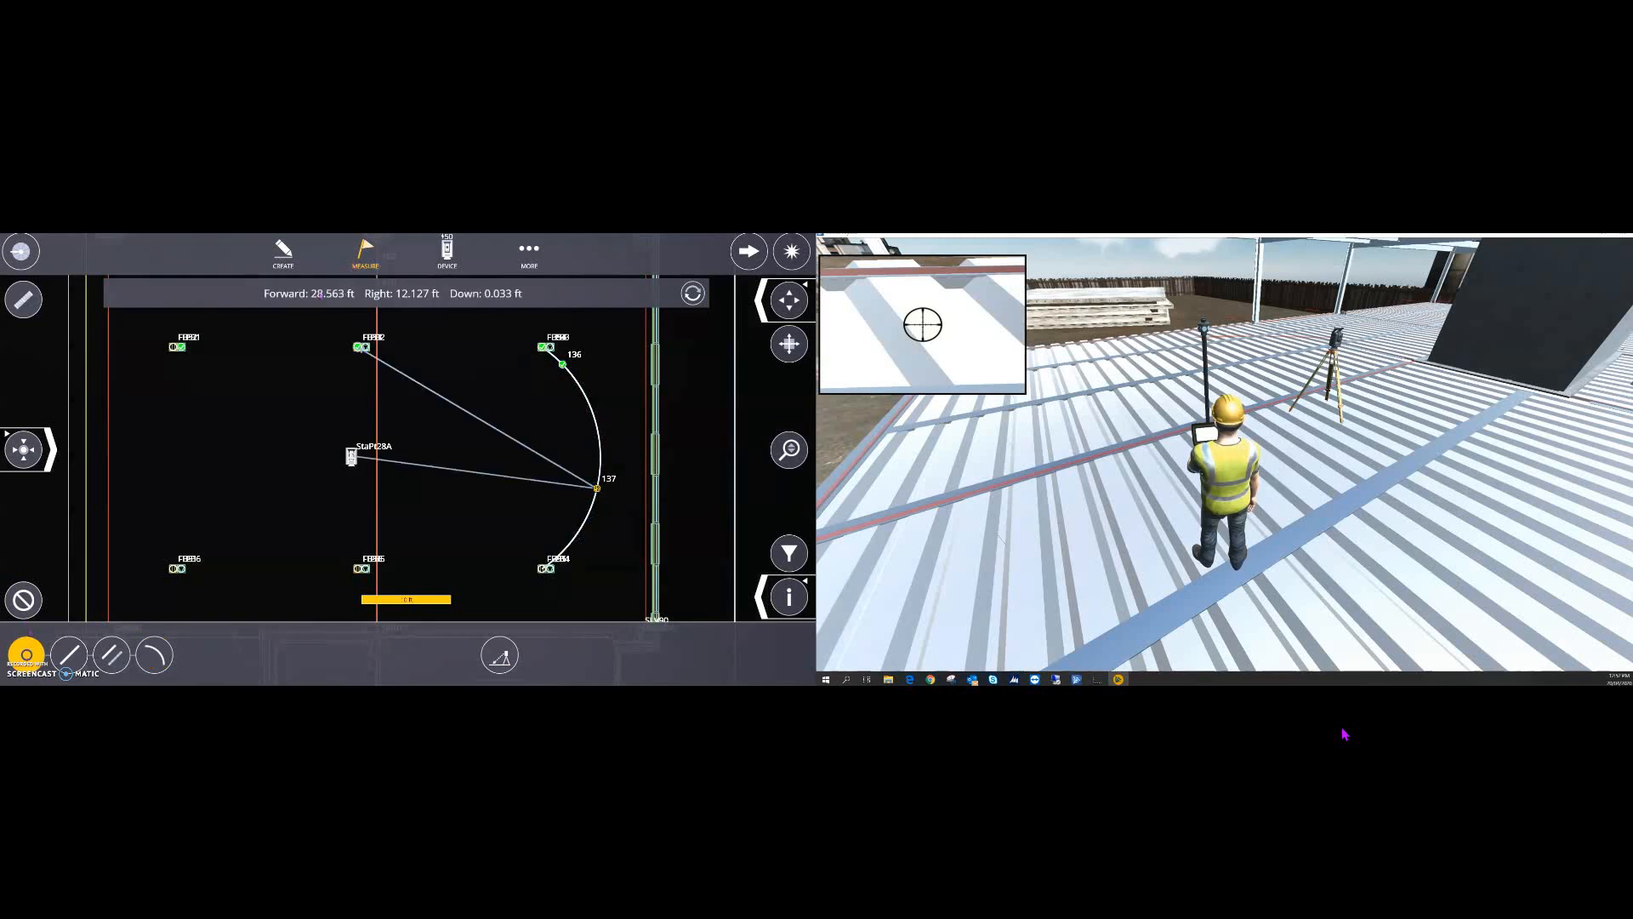
# - Cancel stakeout, switch to Collect mode, and put point t10 on the 'as built' layer
pyautogui.click(23, 600)
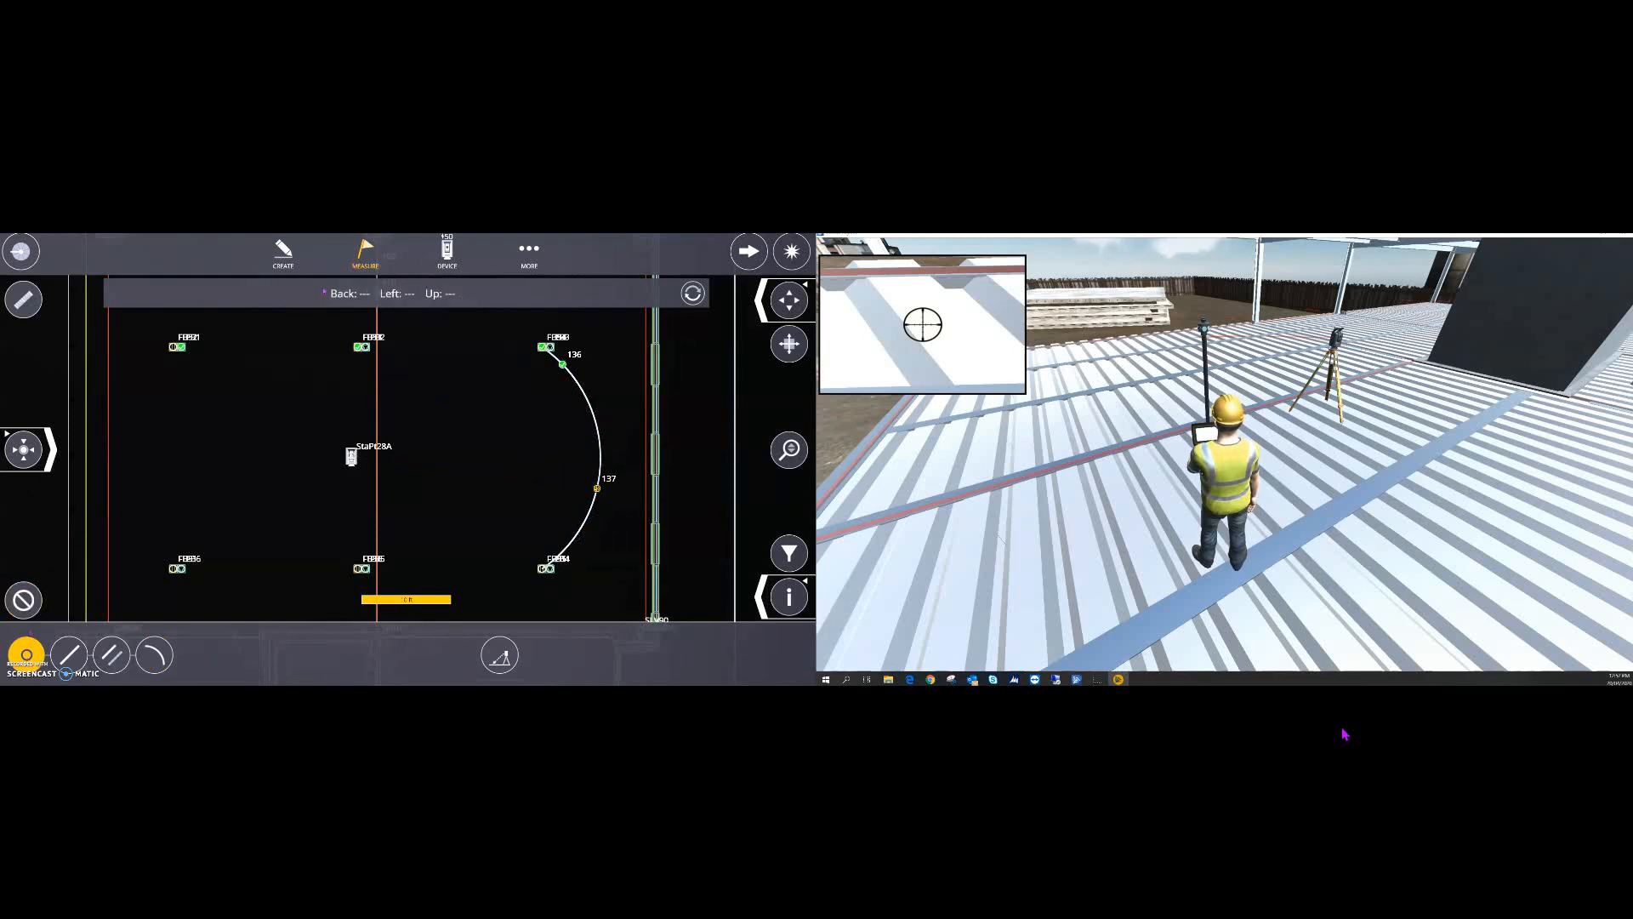
pyautogui.click(365, 251)
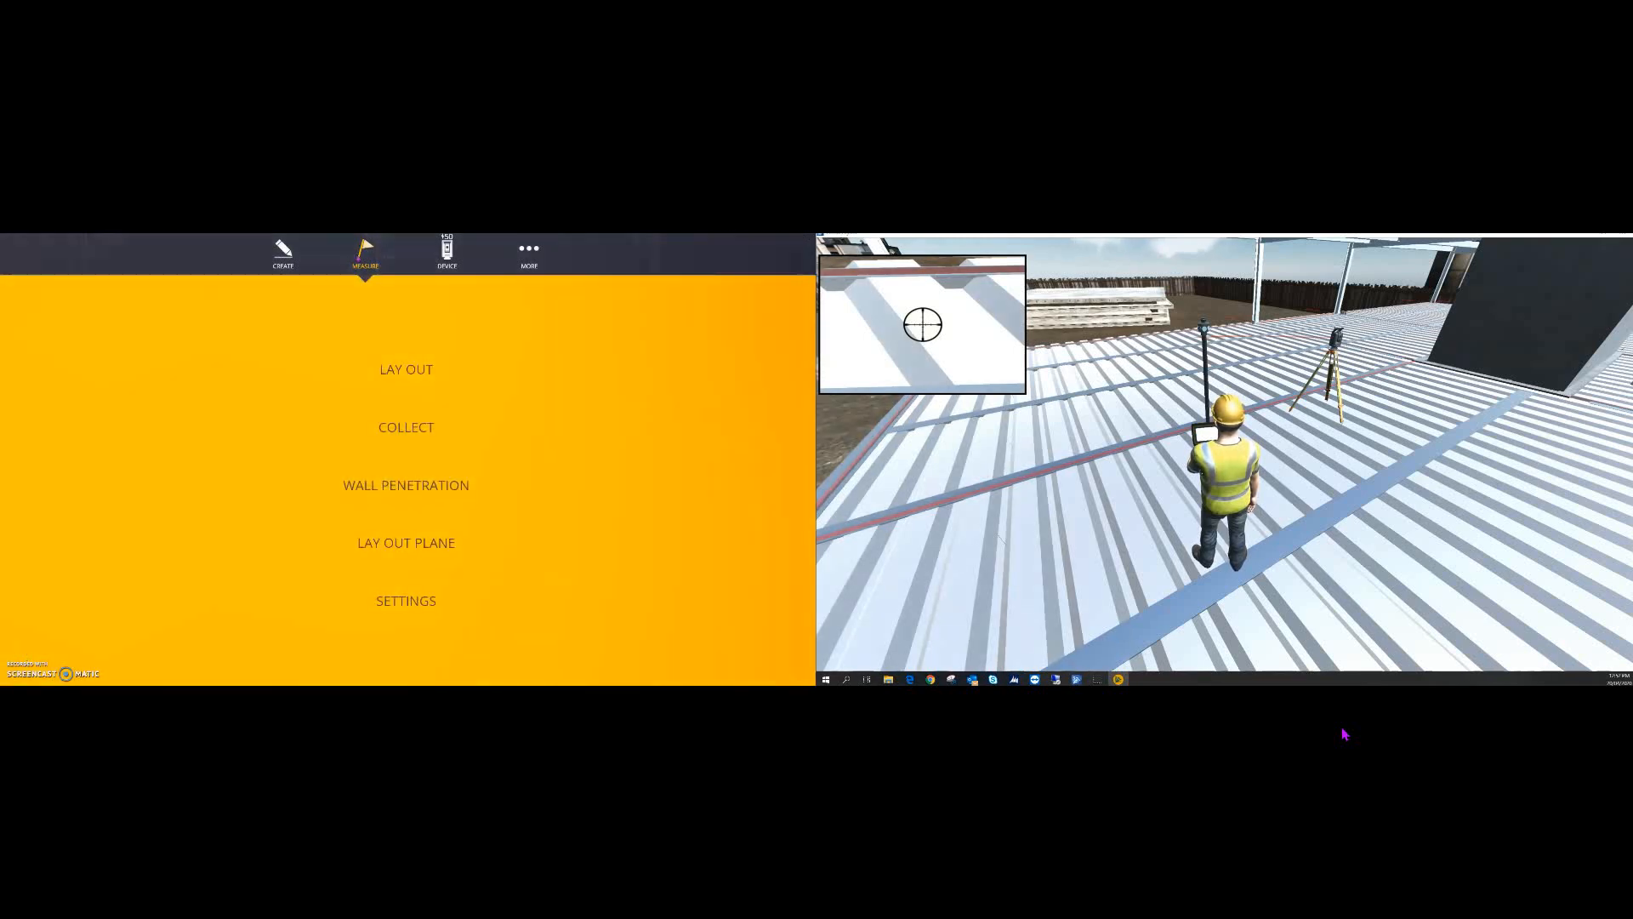
pyautogui.click(401, 428)
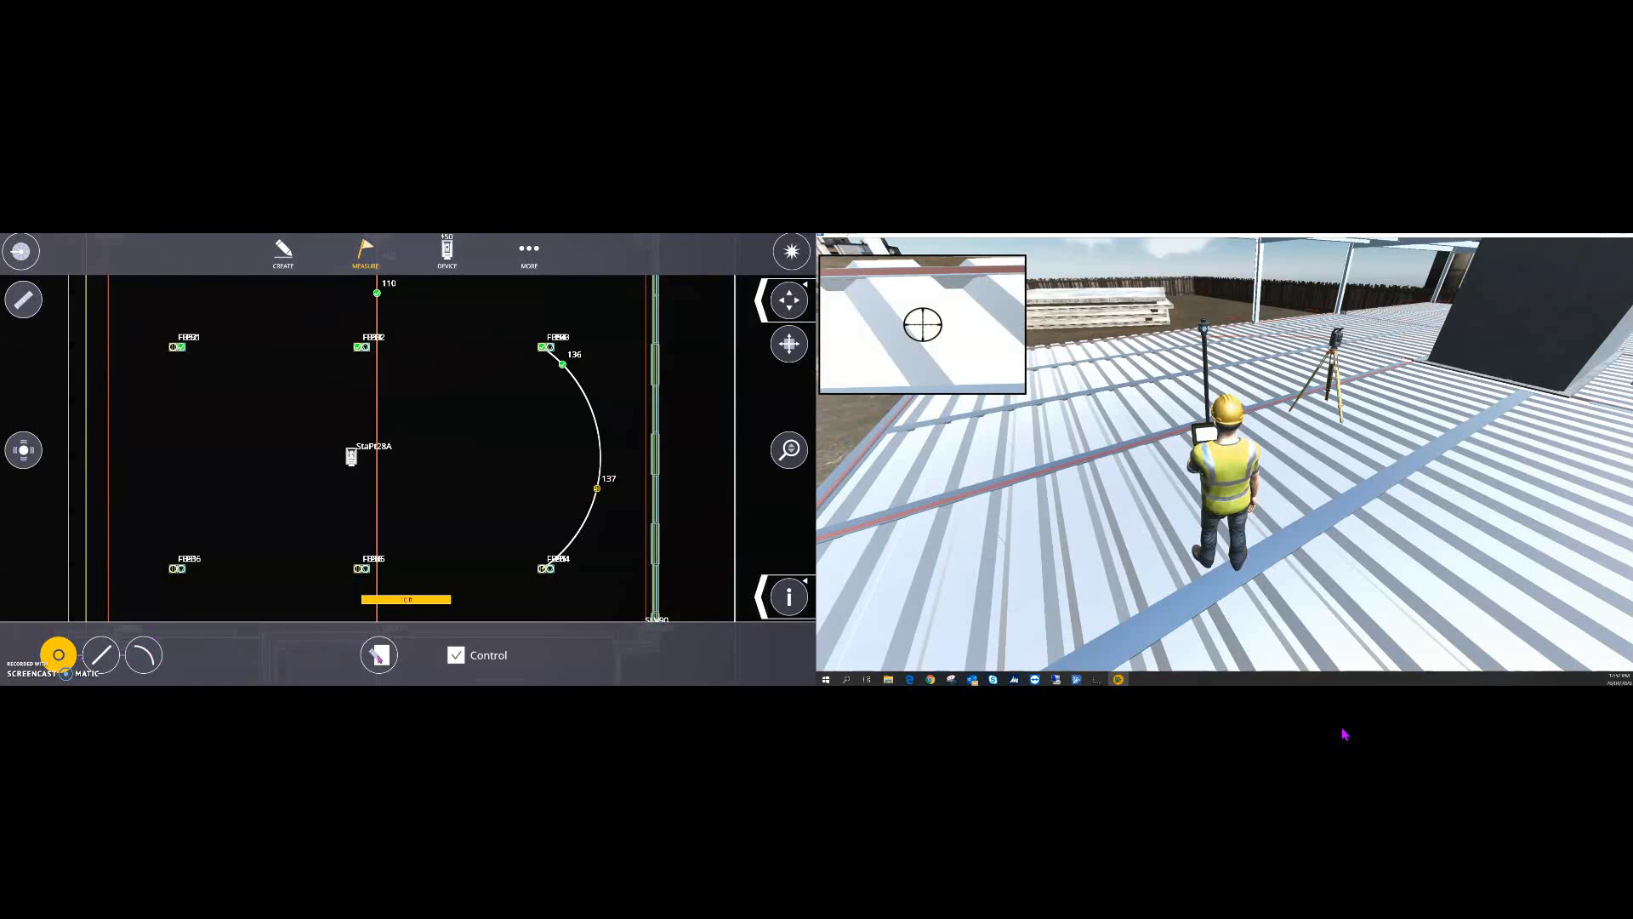
pyautogui.click(378, 655)
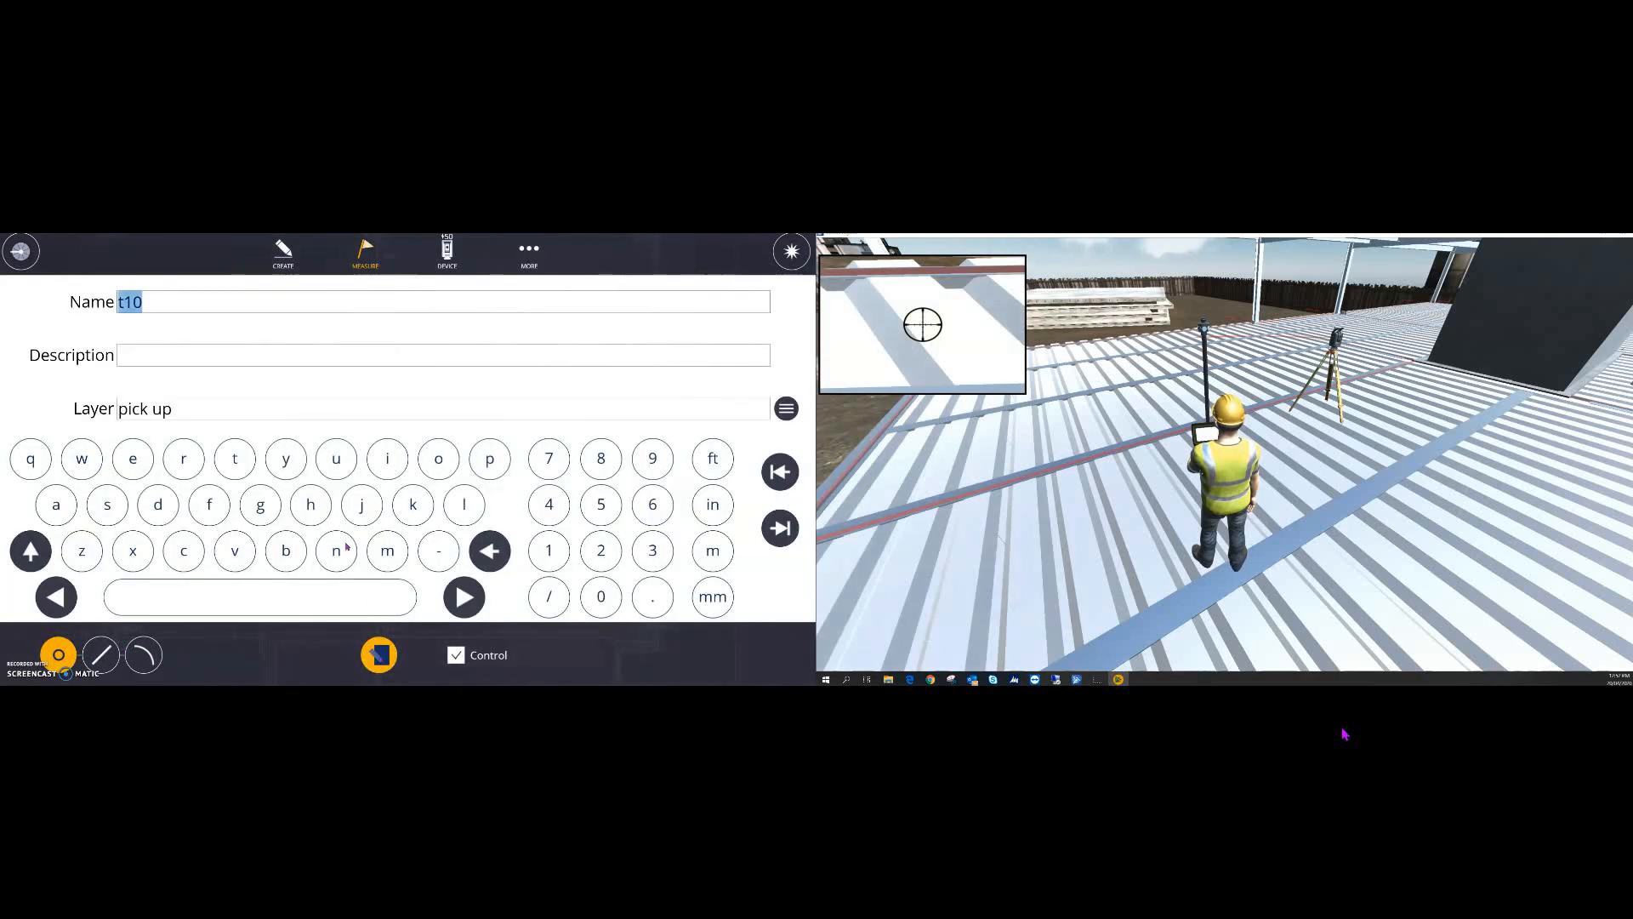
pyautogui.click(261, 417)
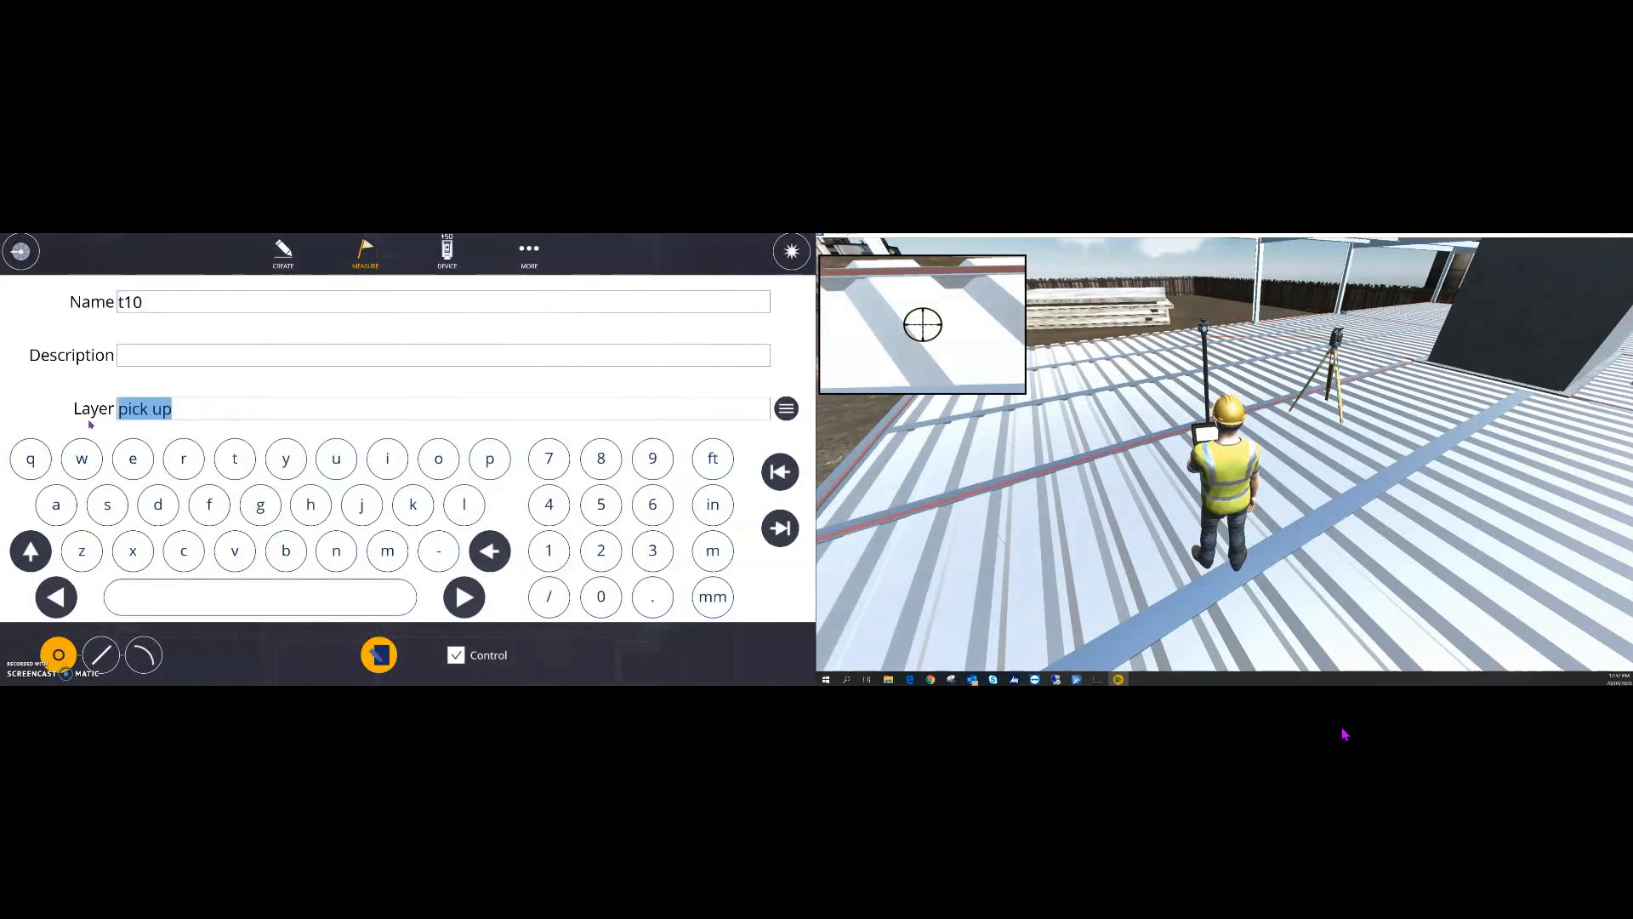
pyautogui.write('as')
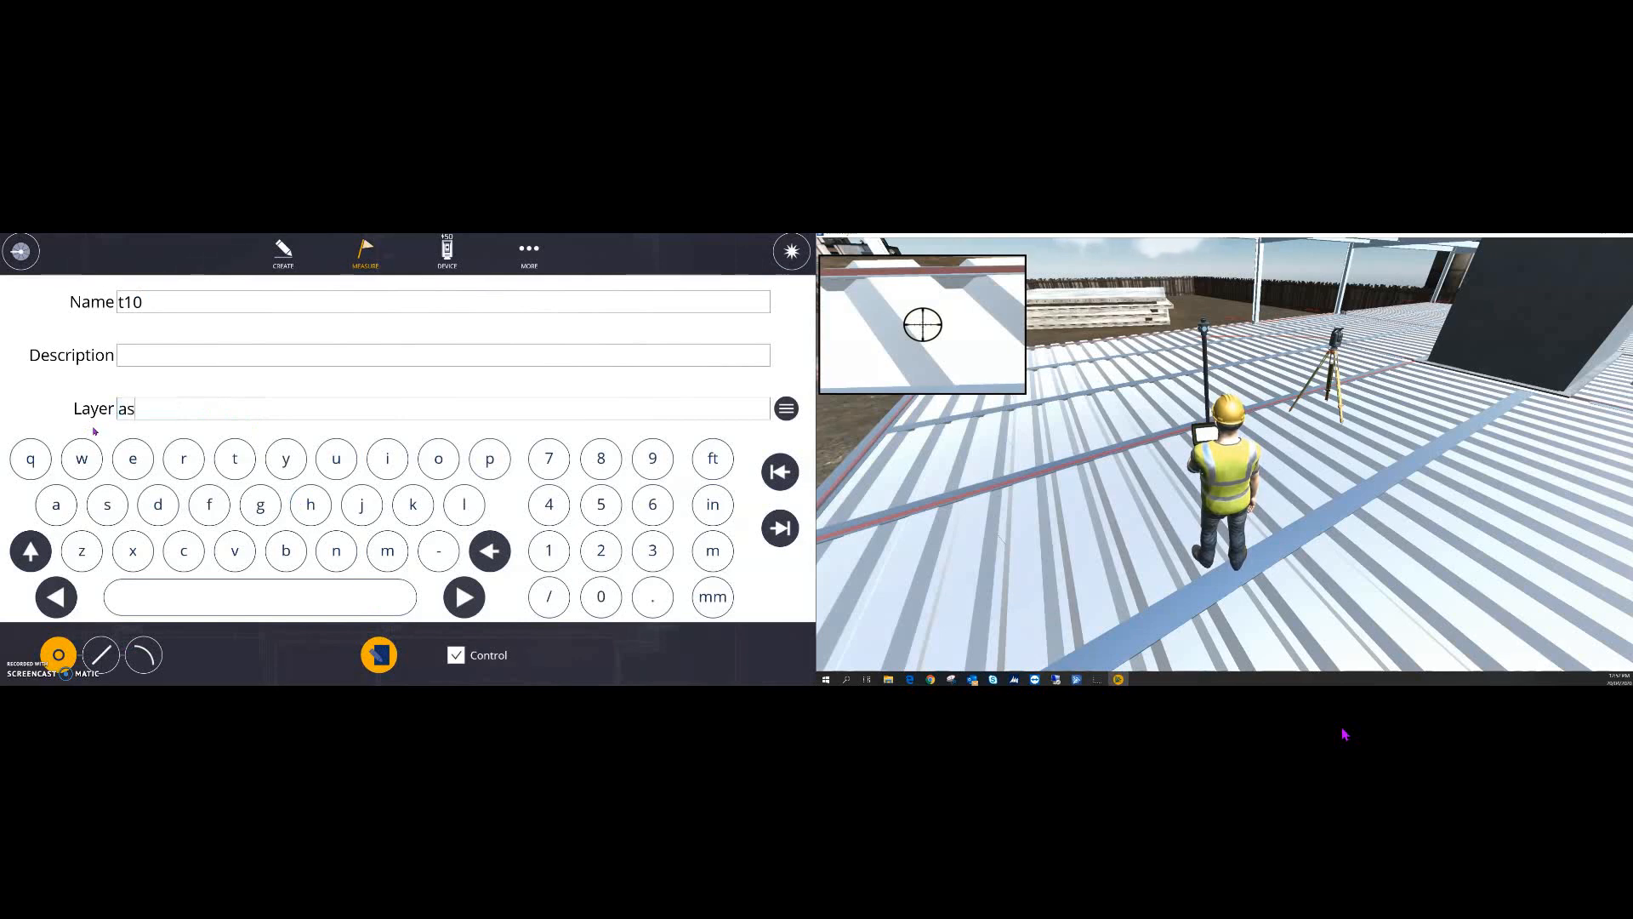
pyautogui.write(' built')
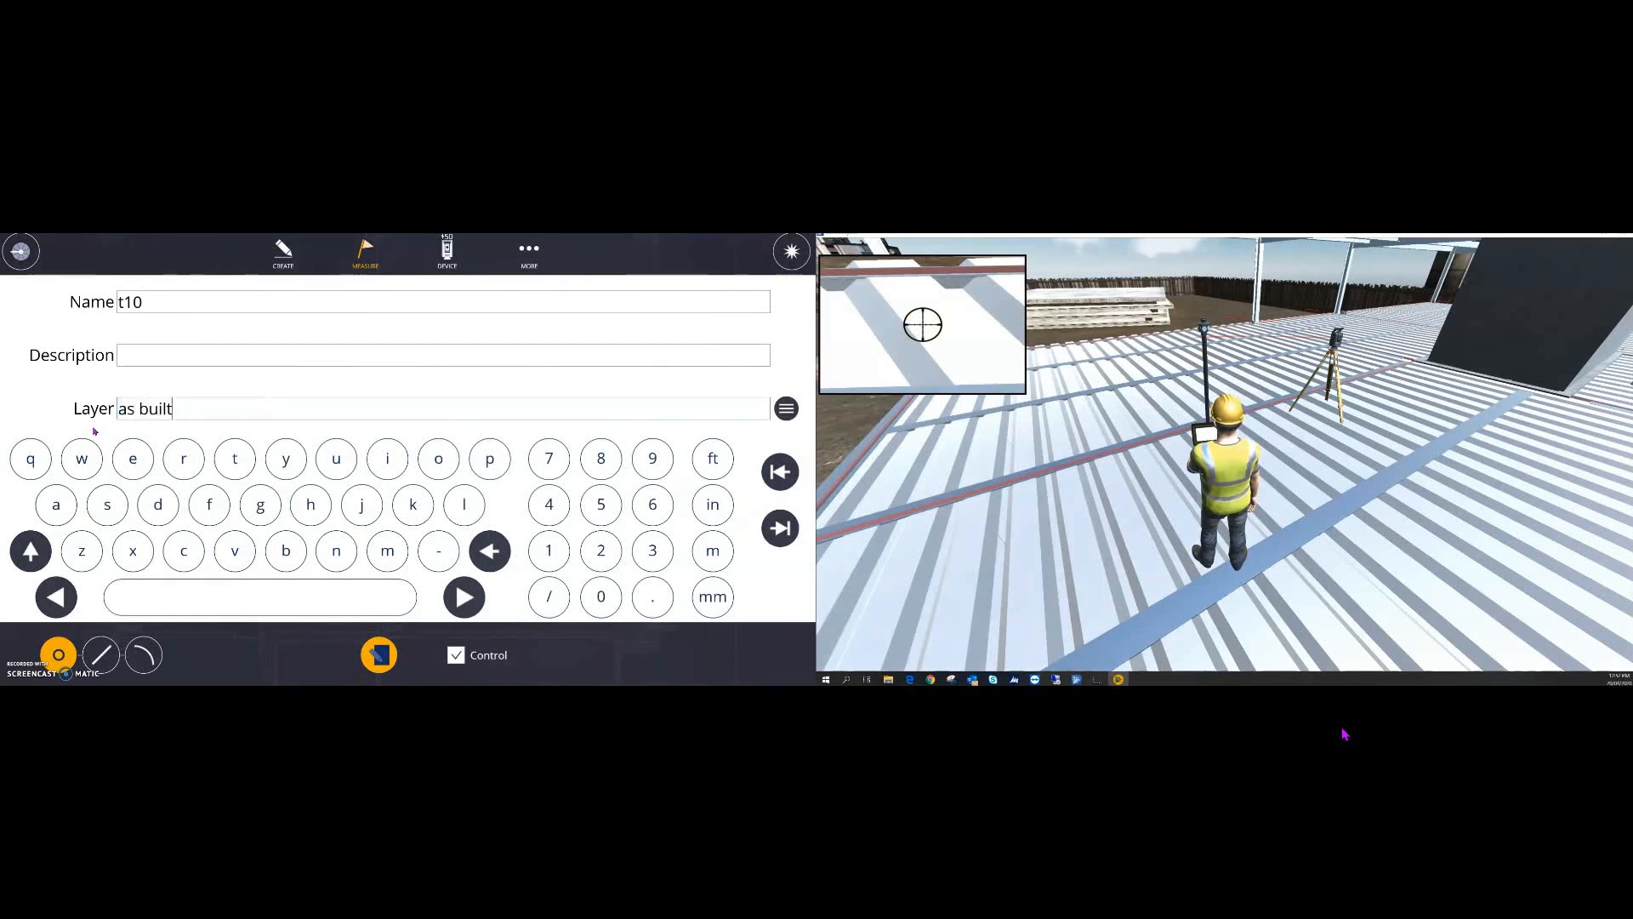
pyautogui.press('Return')
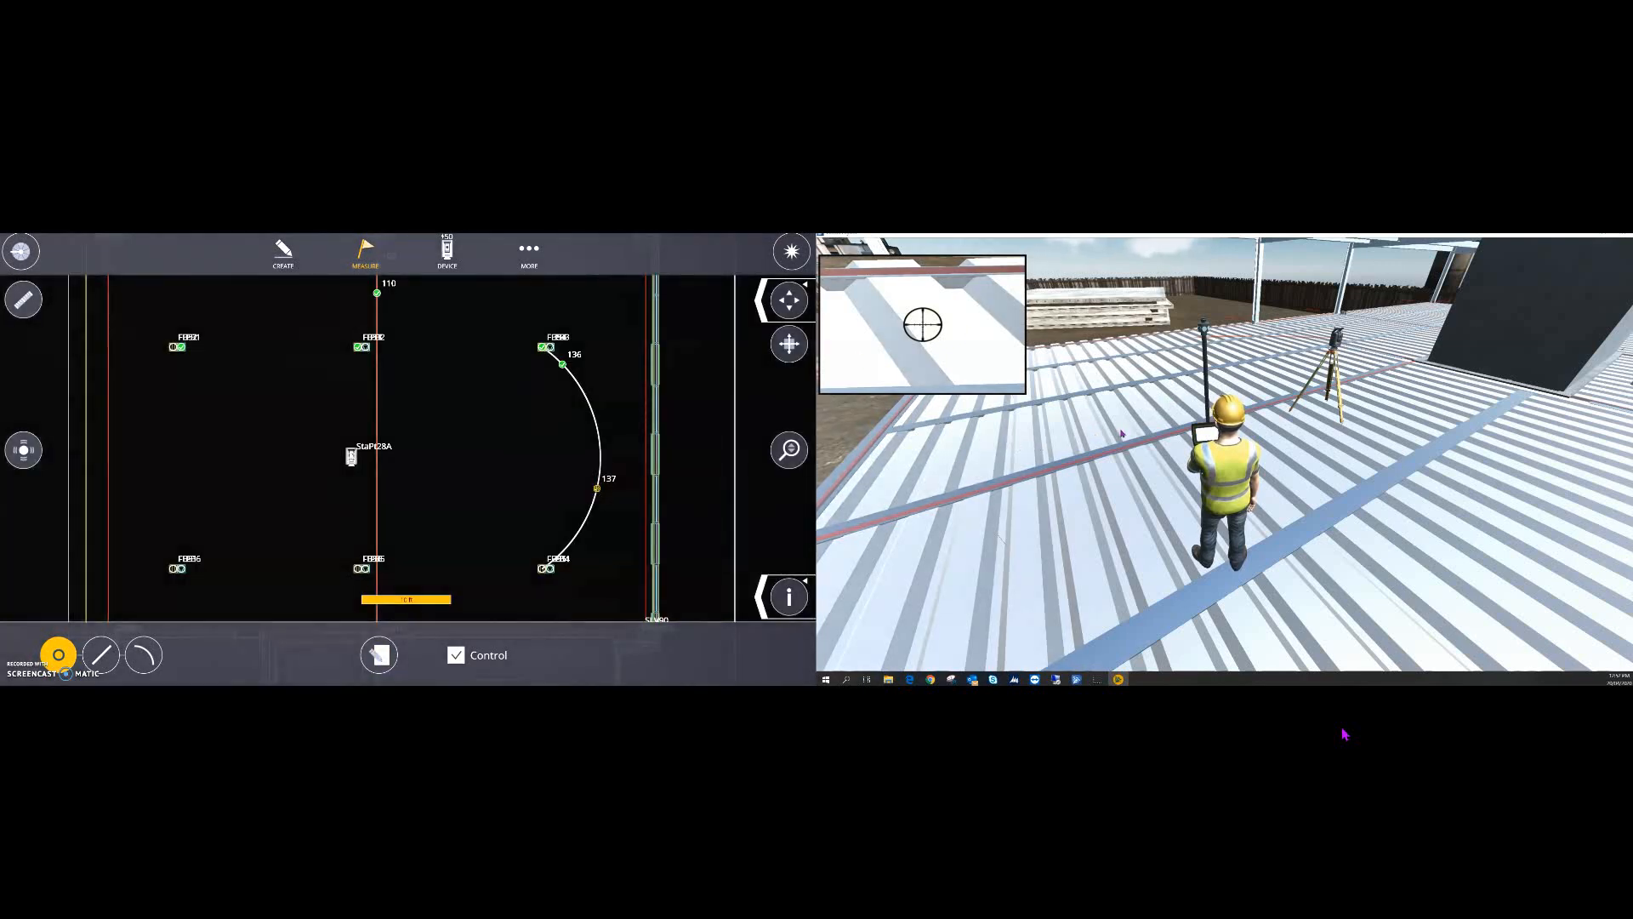
# - Turn the instrument view right toward the dark wall and switch measuring to lines
pyautogui.click(1357, 418)
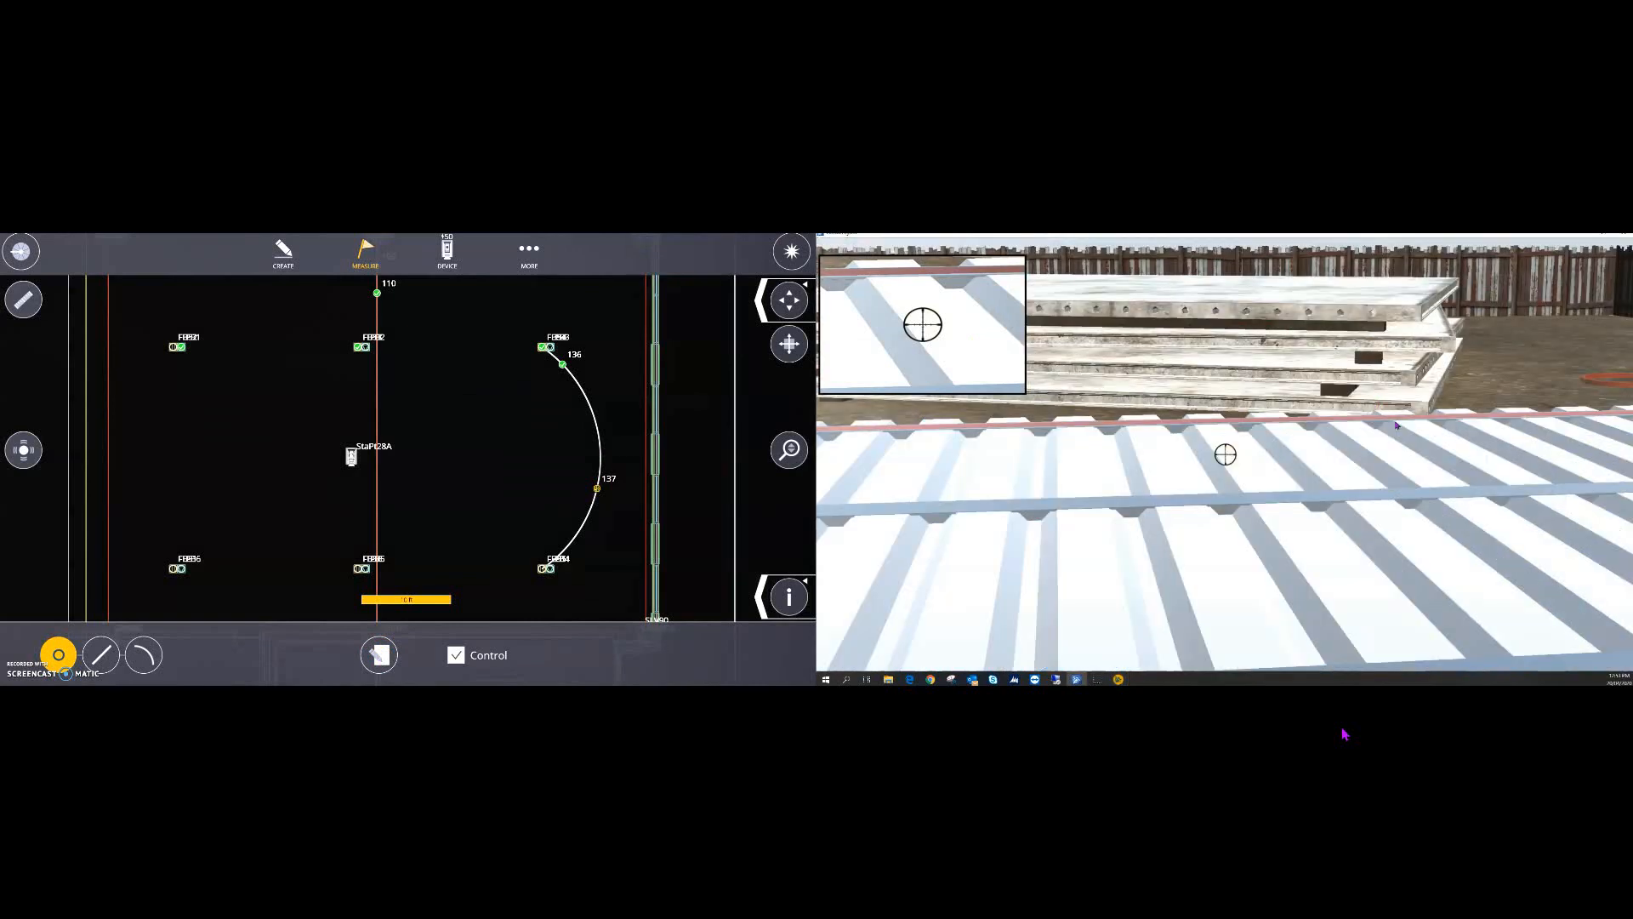
pyautogui.press('Right')
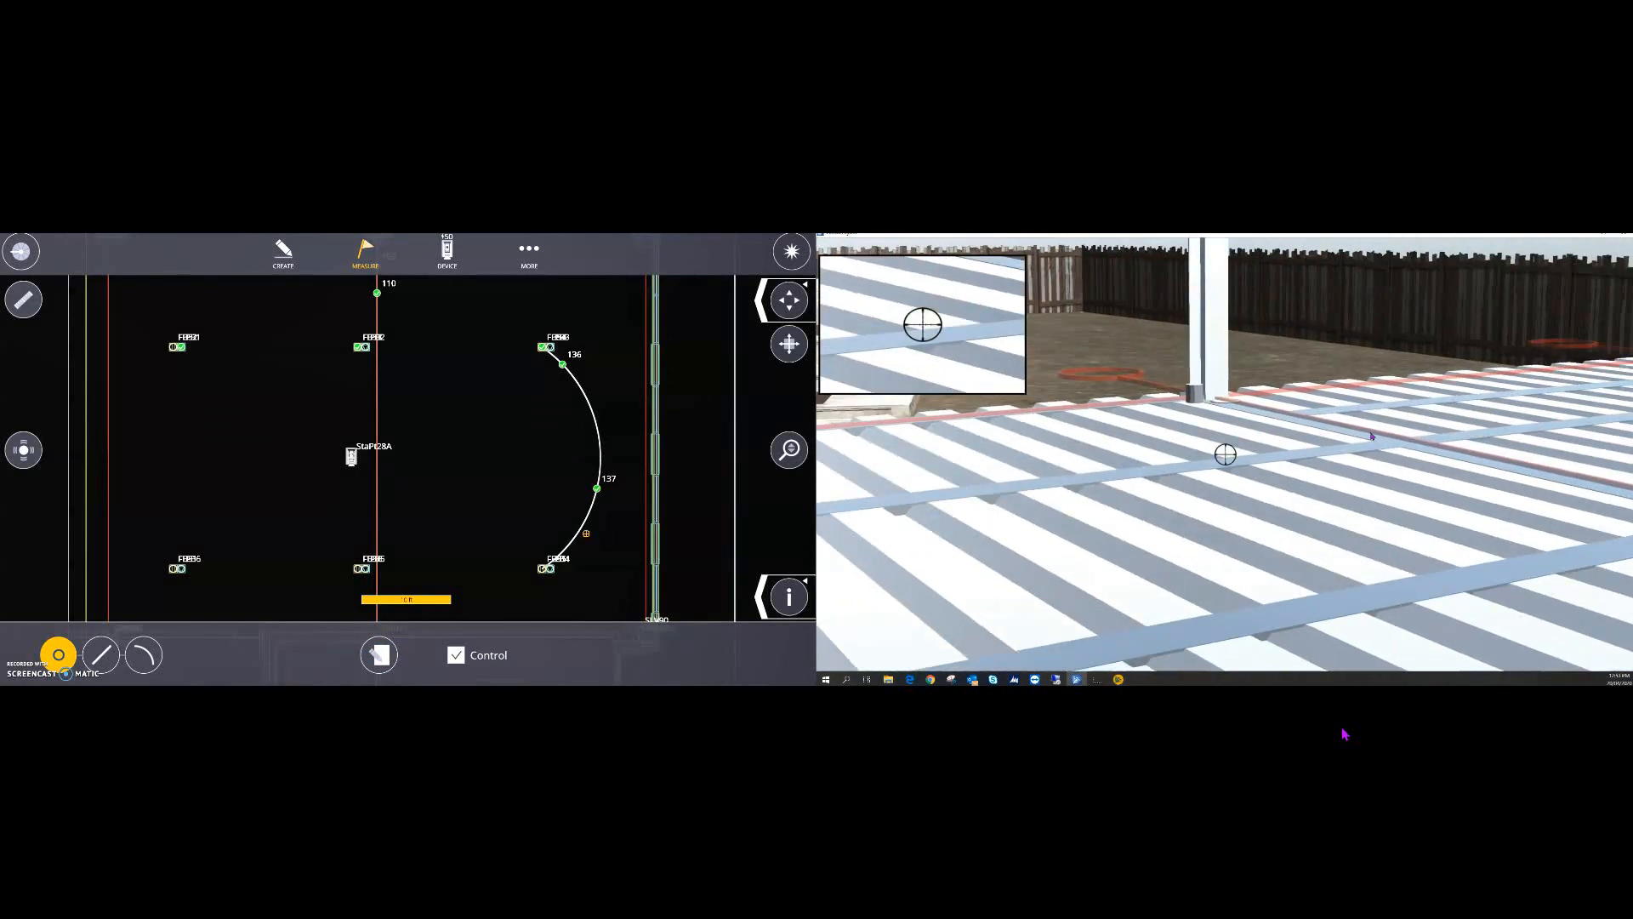
pyautogui.press('Right')
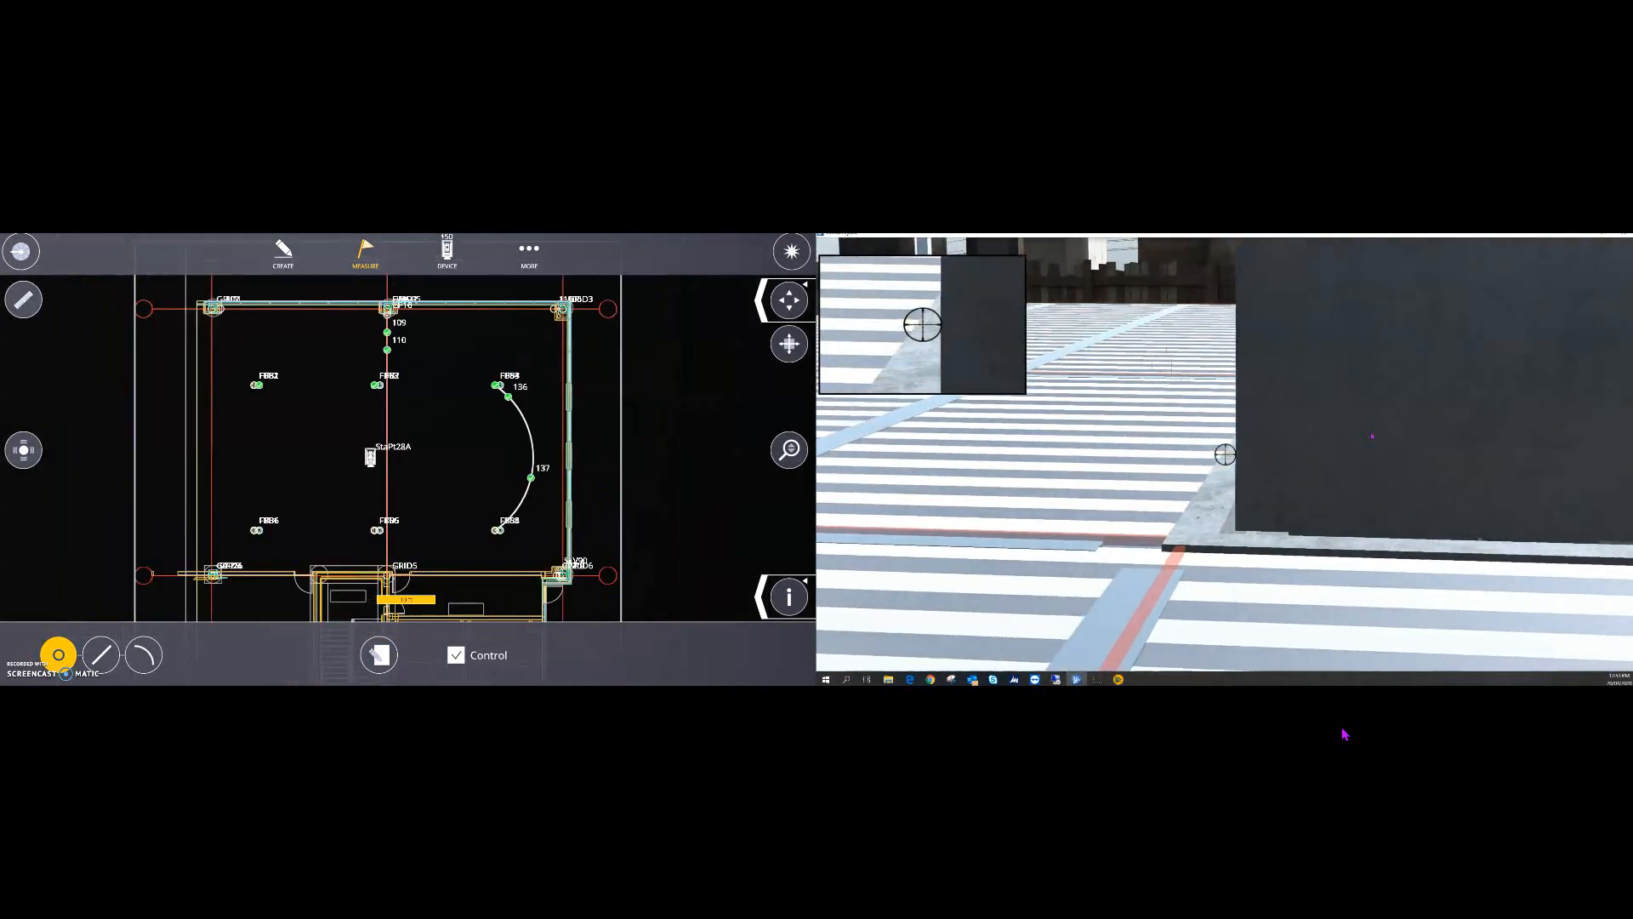
pyautogui.press('Right')
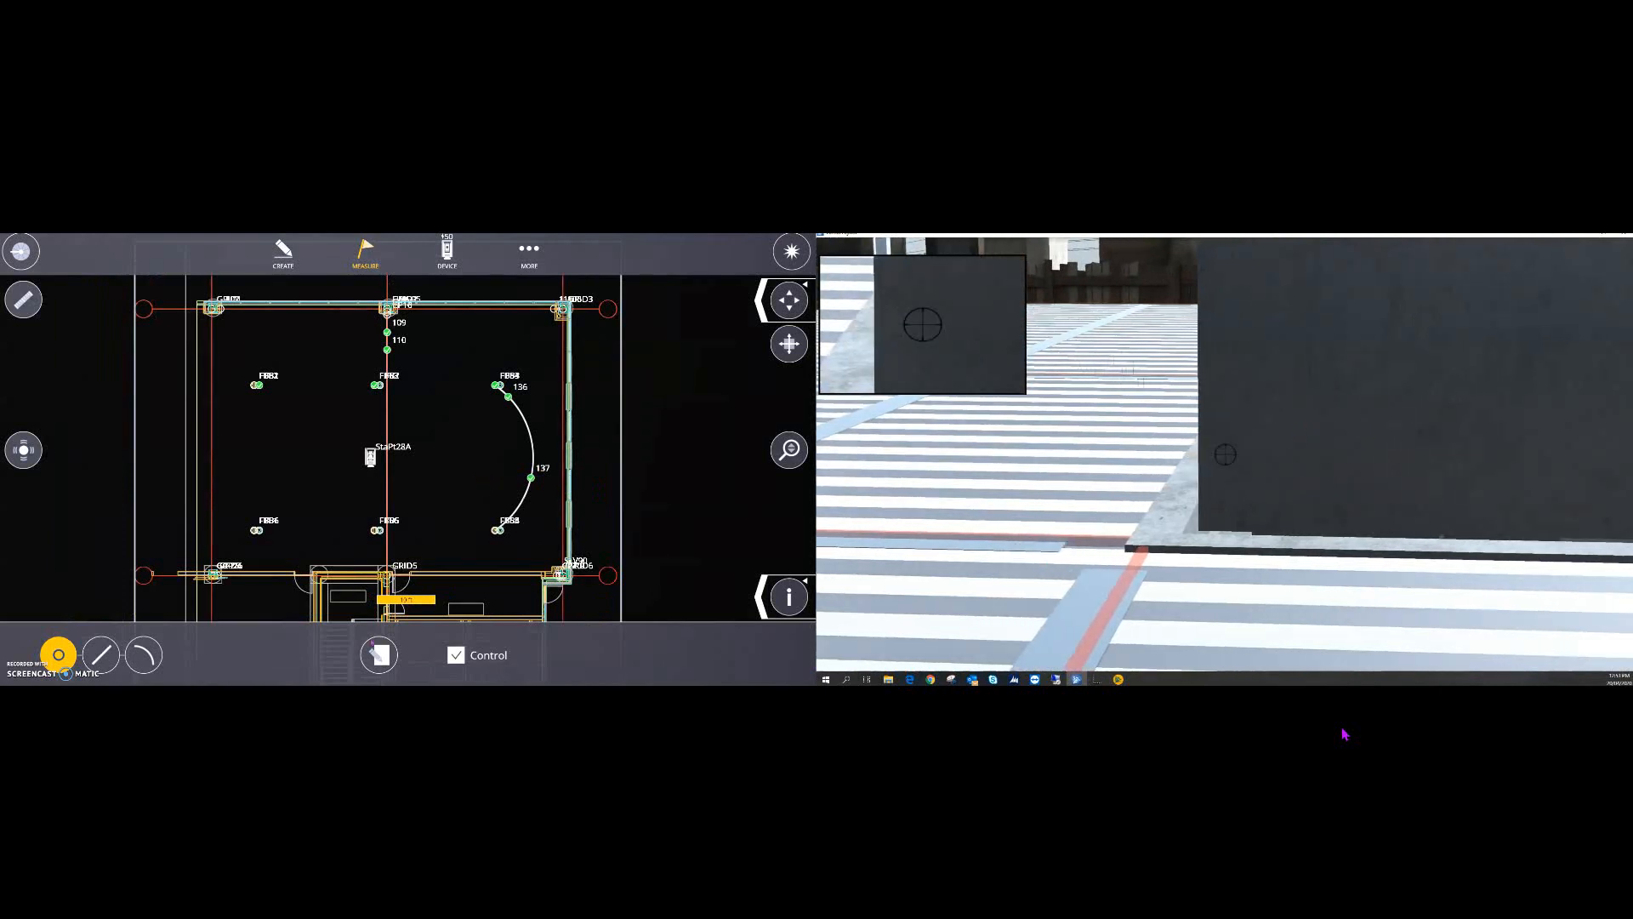
pyautogui.click(93, 661)
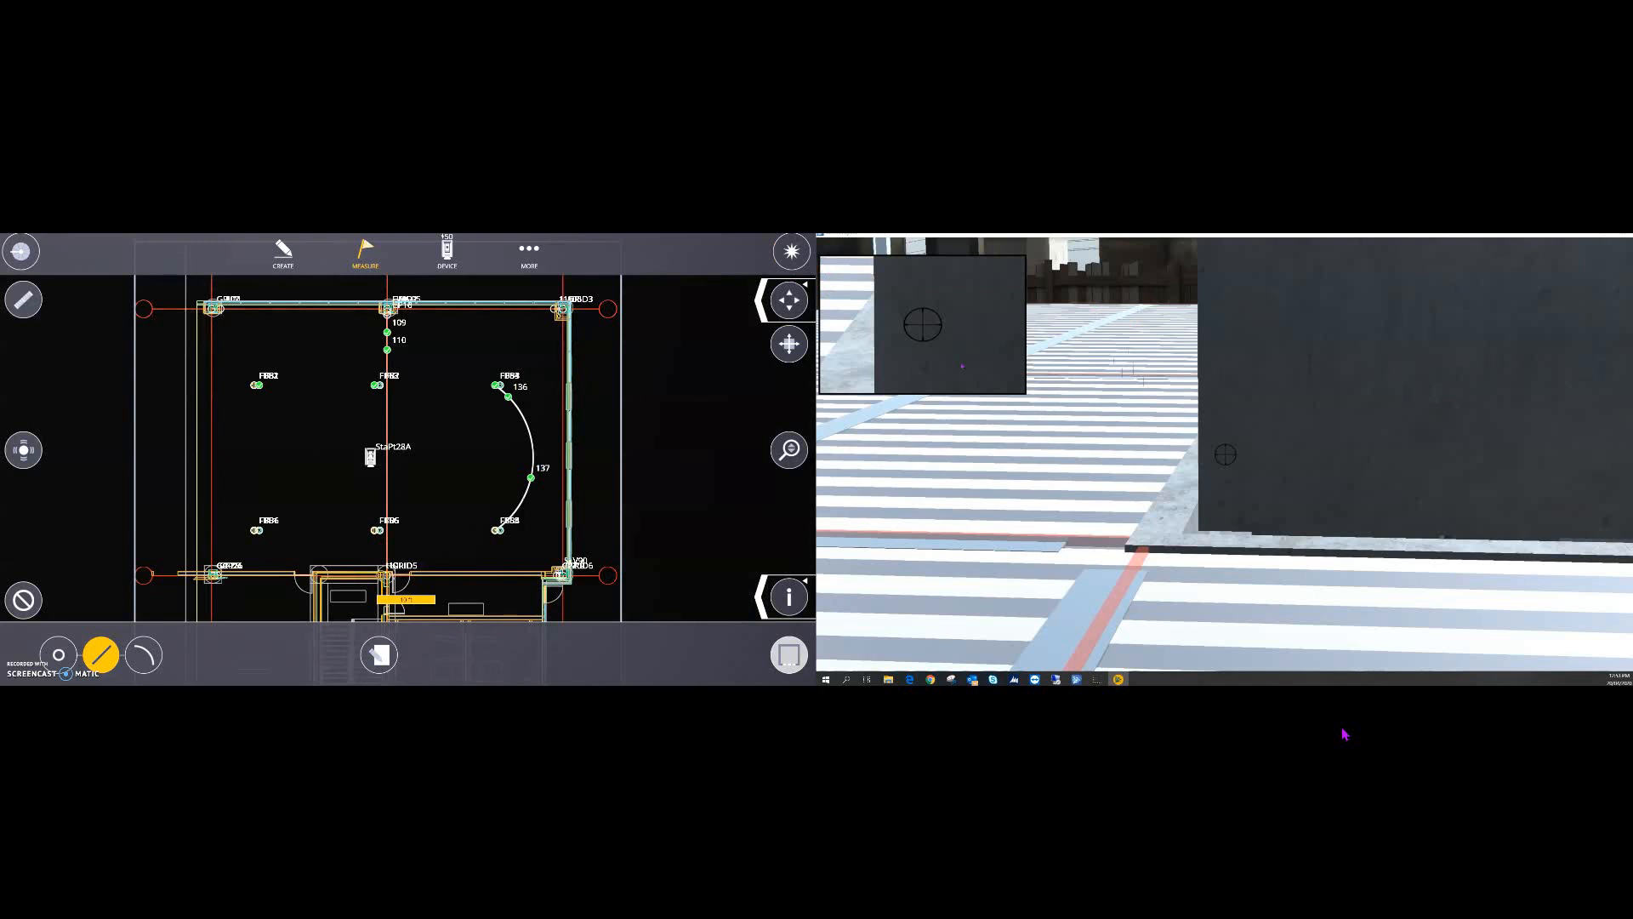
# - Turn the simulator past the dark box's edge and zoom the plan to check point t11
pyautogui.click(1234, 349)
pyautogui.press('Right')
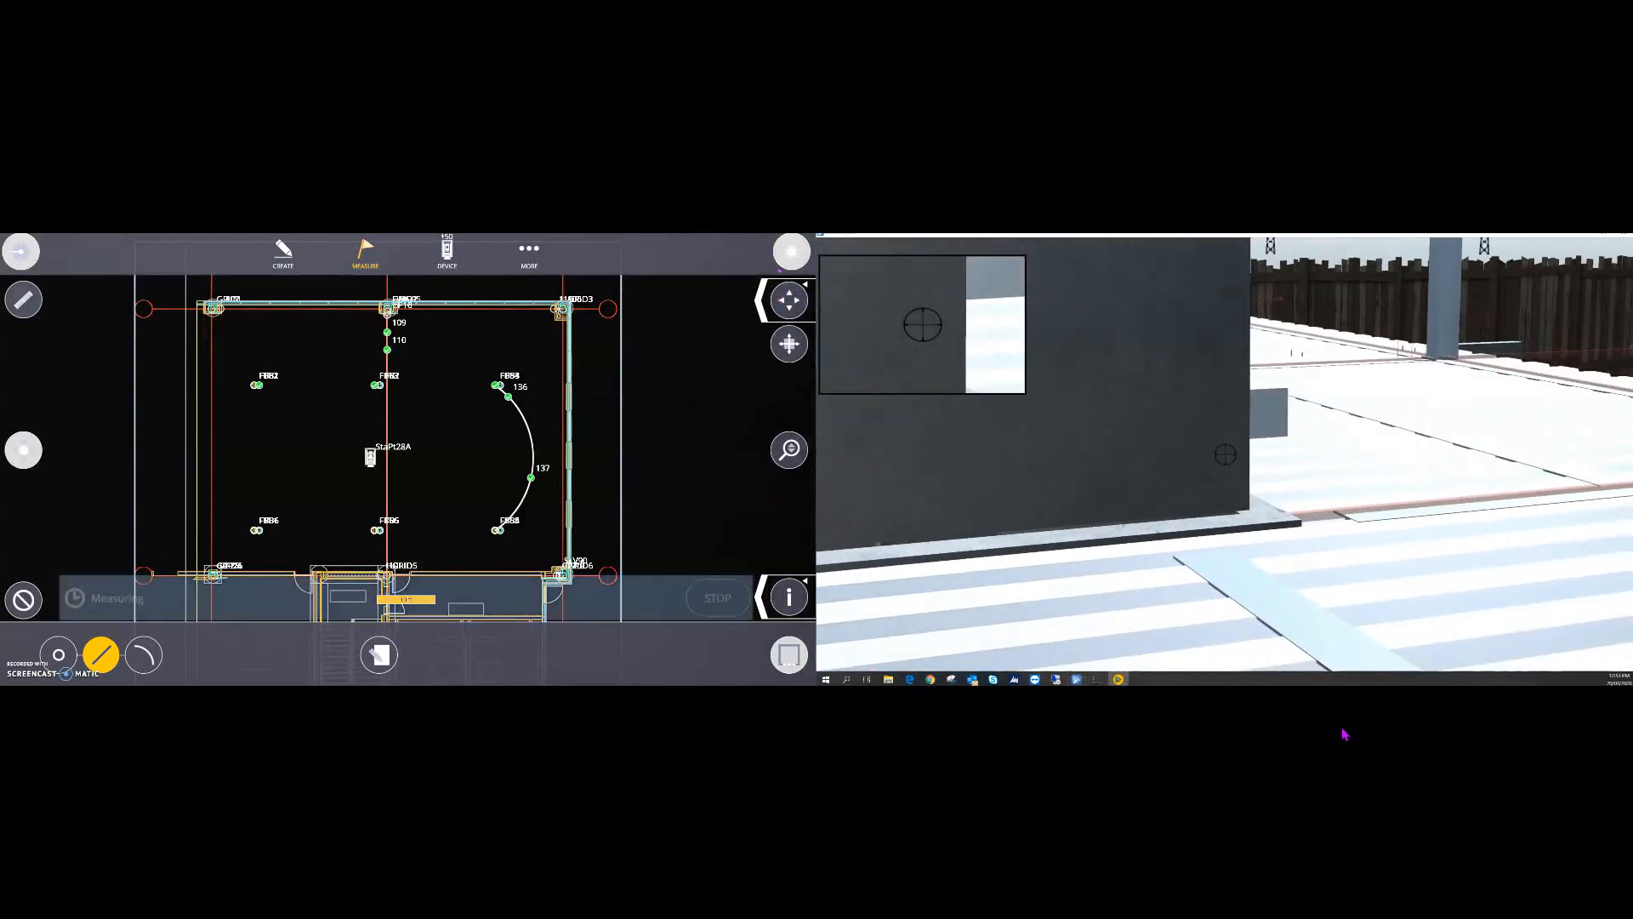
pyautogui.scroll(3, 338, 585)
pyautogui.scroll(2, 338, 585)
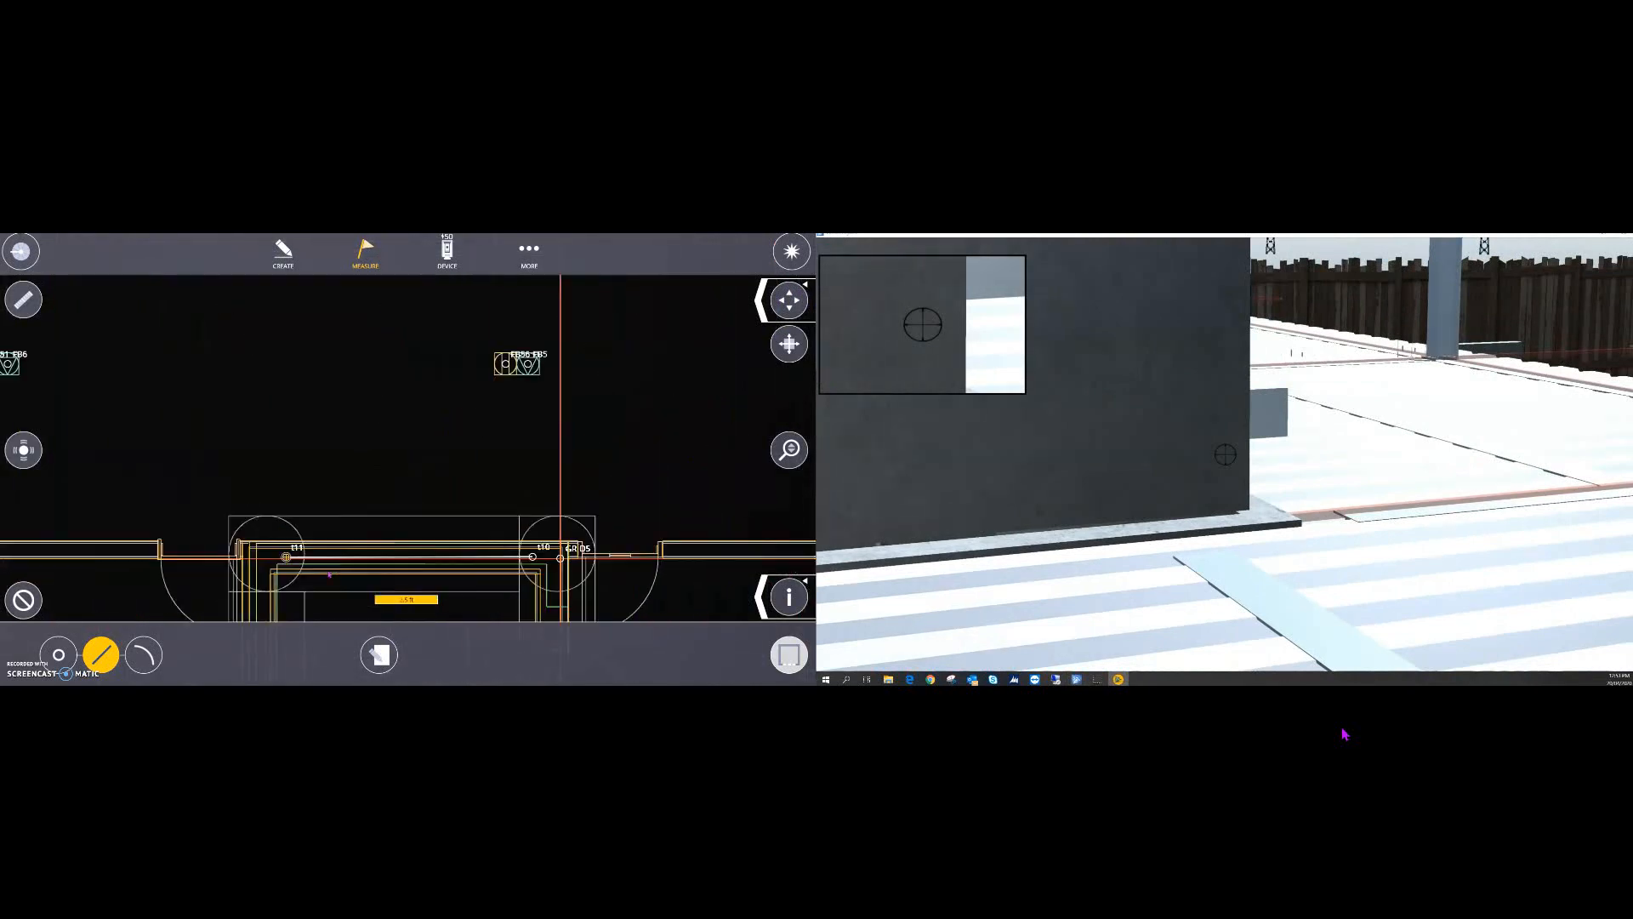
pyautogui.scroll(4, 226, 562)
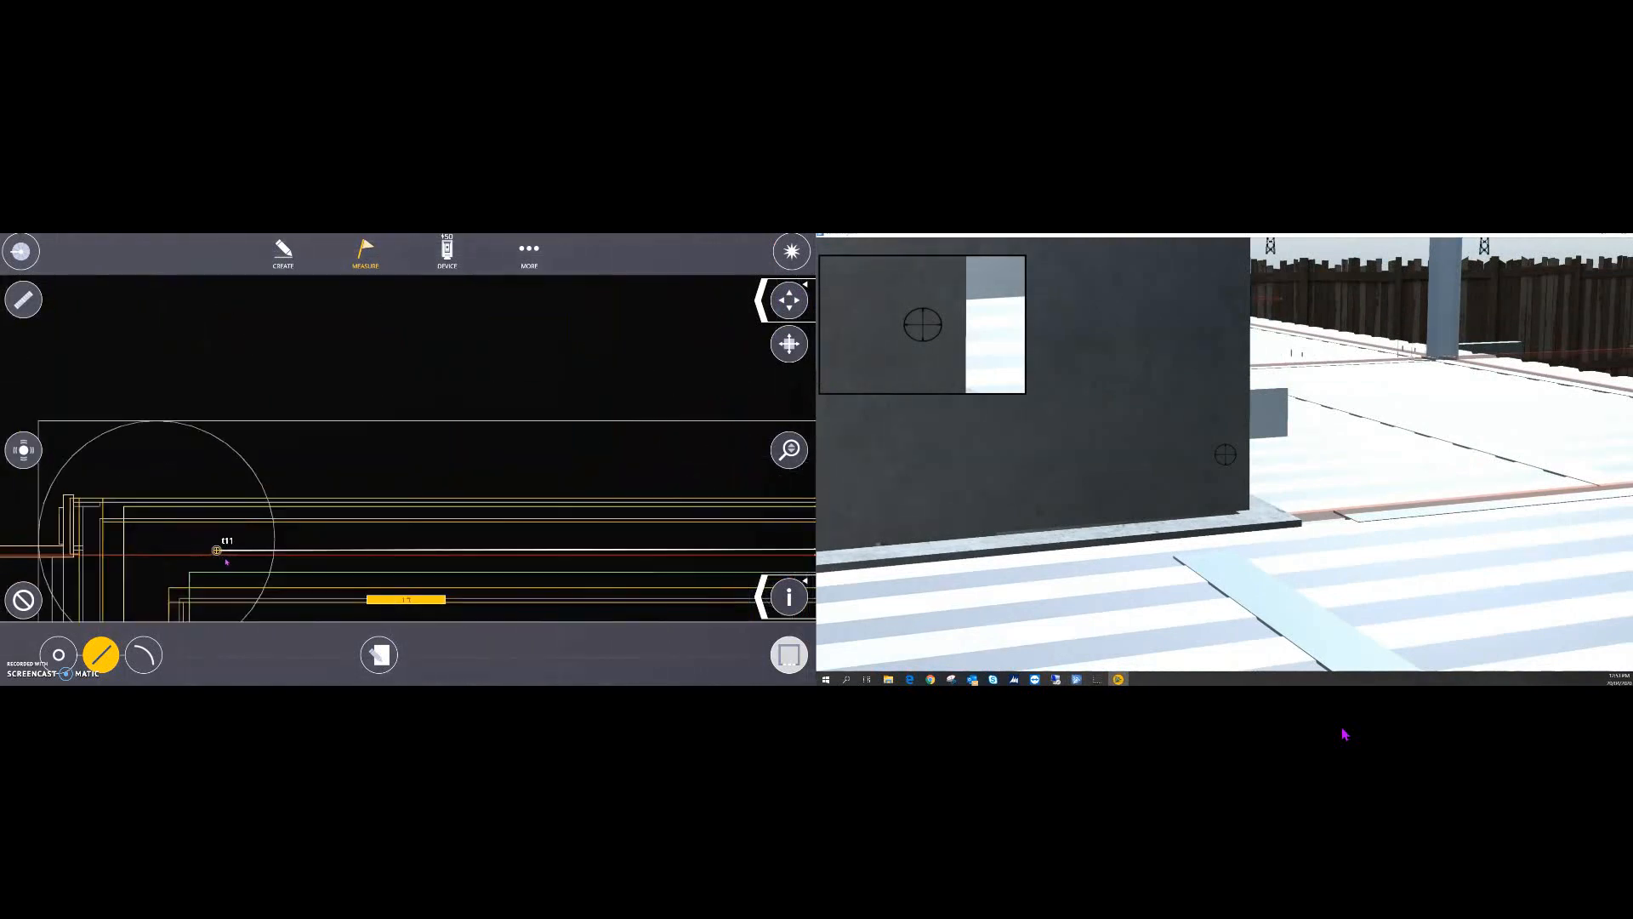
pyautogui.scroll(-4, 631, 558)
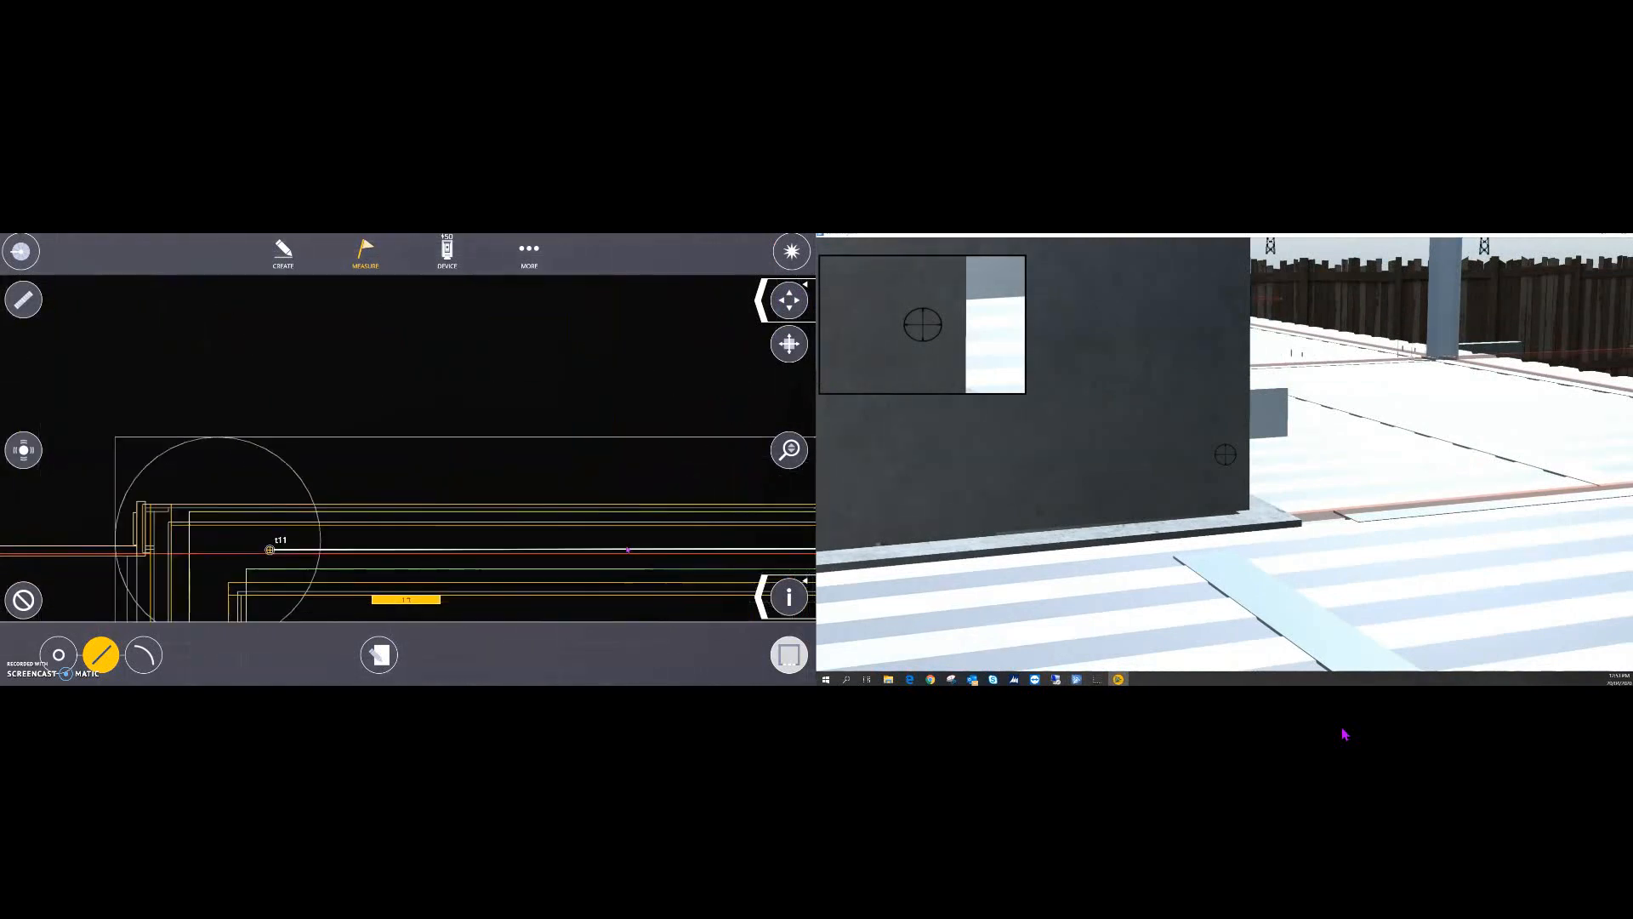
pyautogui.scroll(-2, 630, 558)
pyautogui.scroll(3, 742, 558)
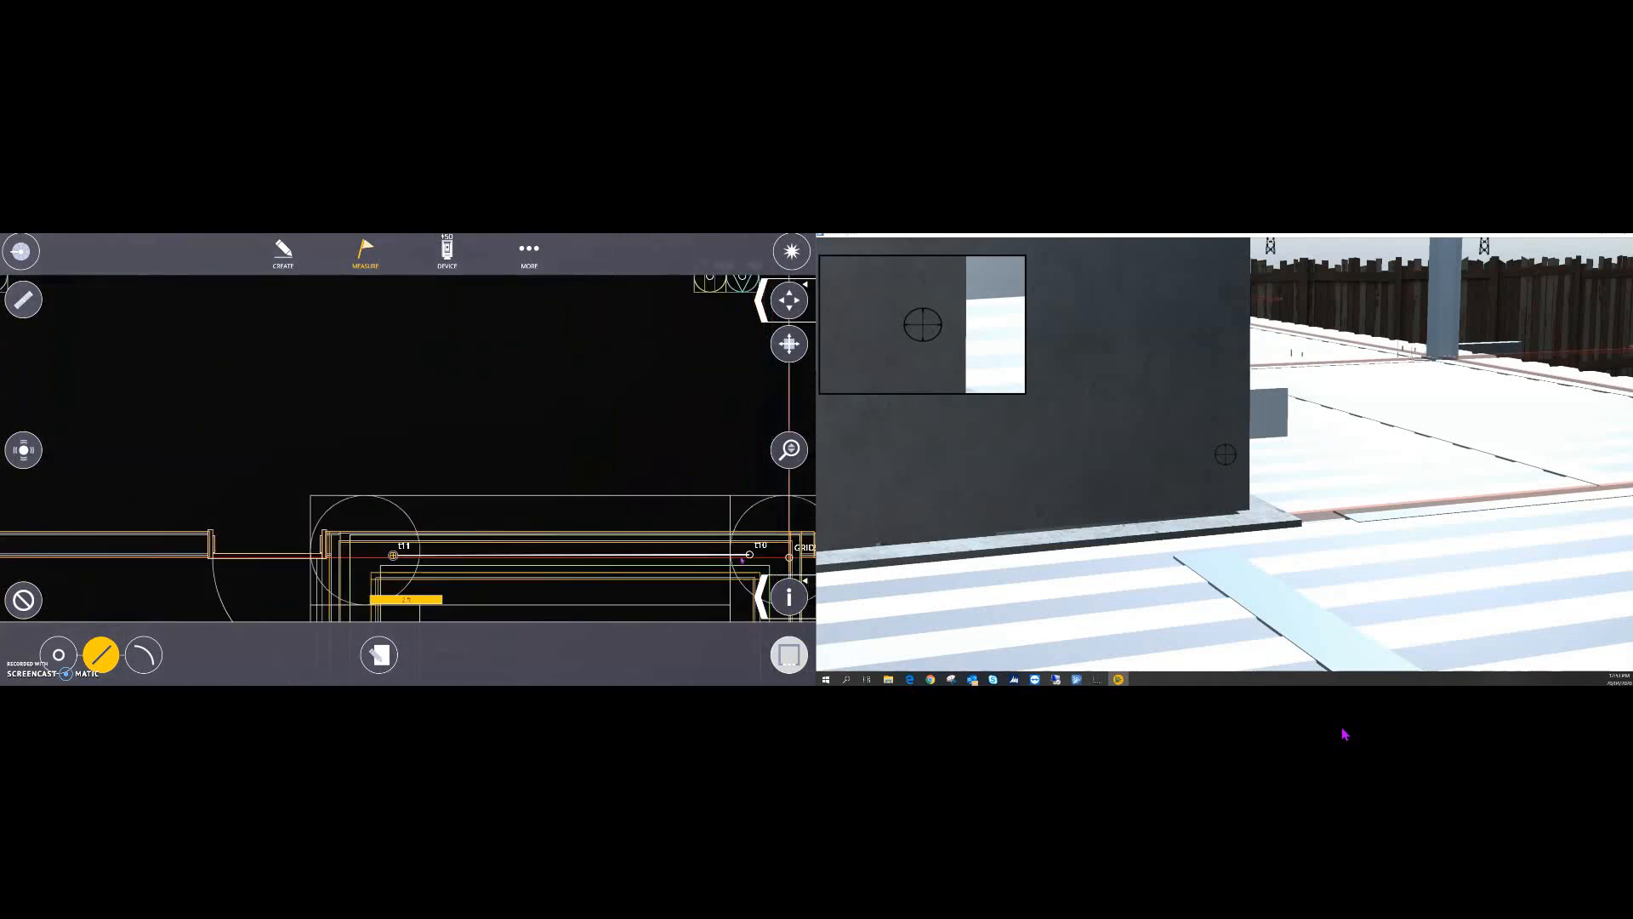
pyautogui.scroll(-3, 774, 557)
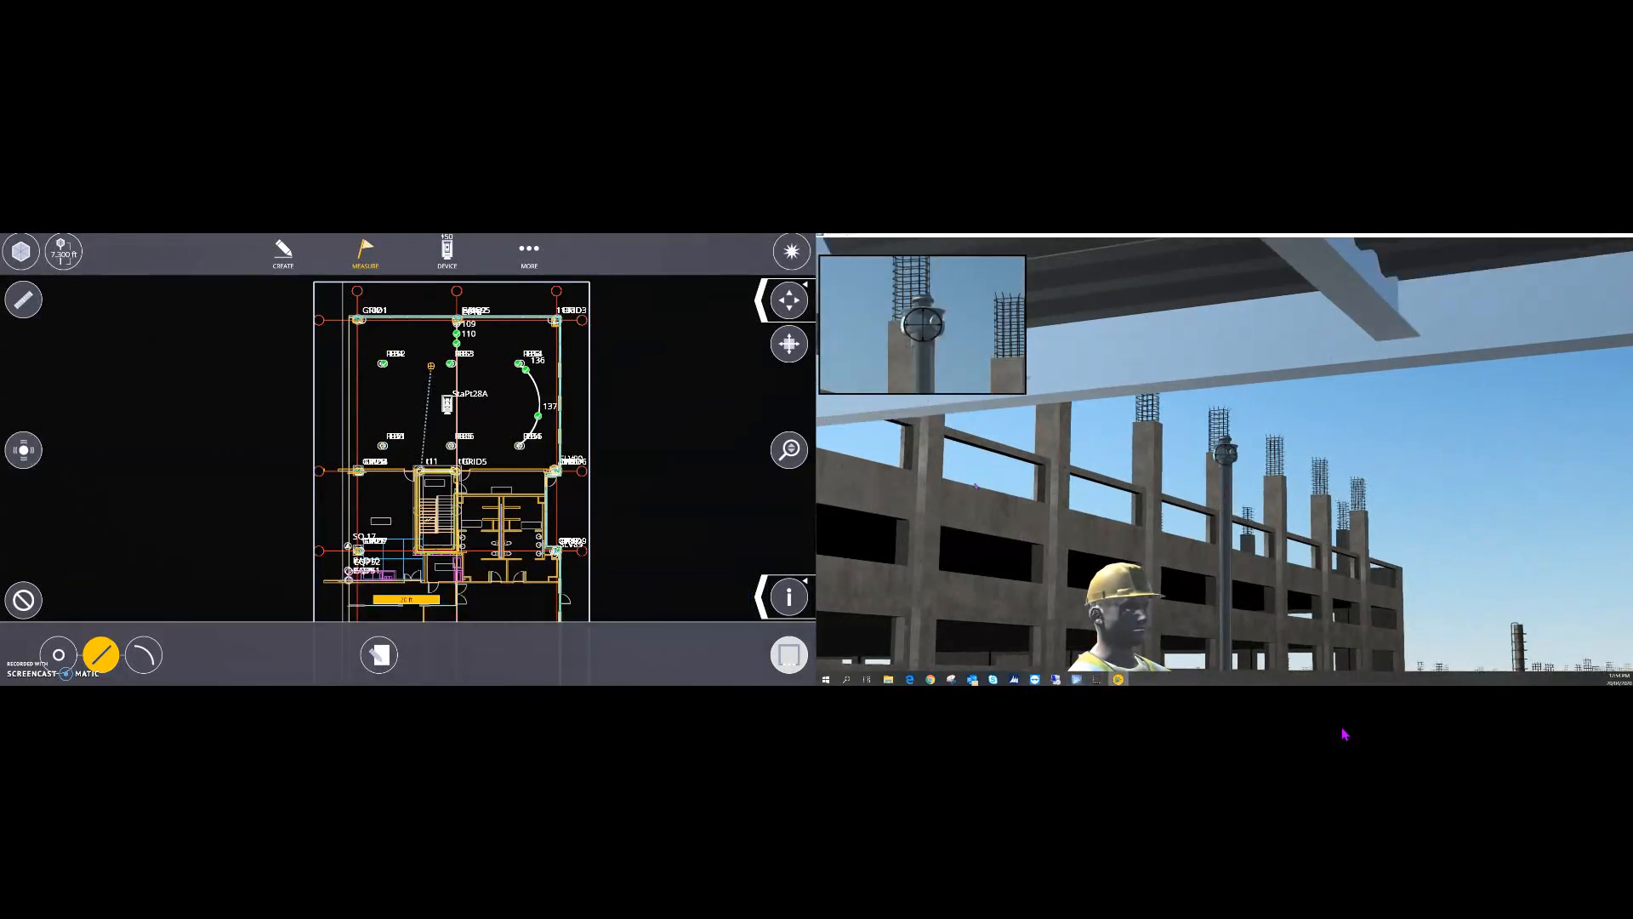
# - Return to the worker's third-person view and cancel the pending dotted measurement line
pyautogui.click(1102, 567)
pyautogui.press('c')
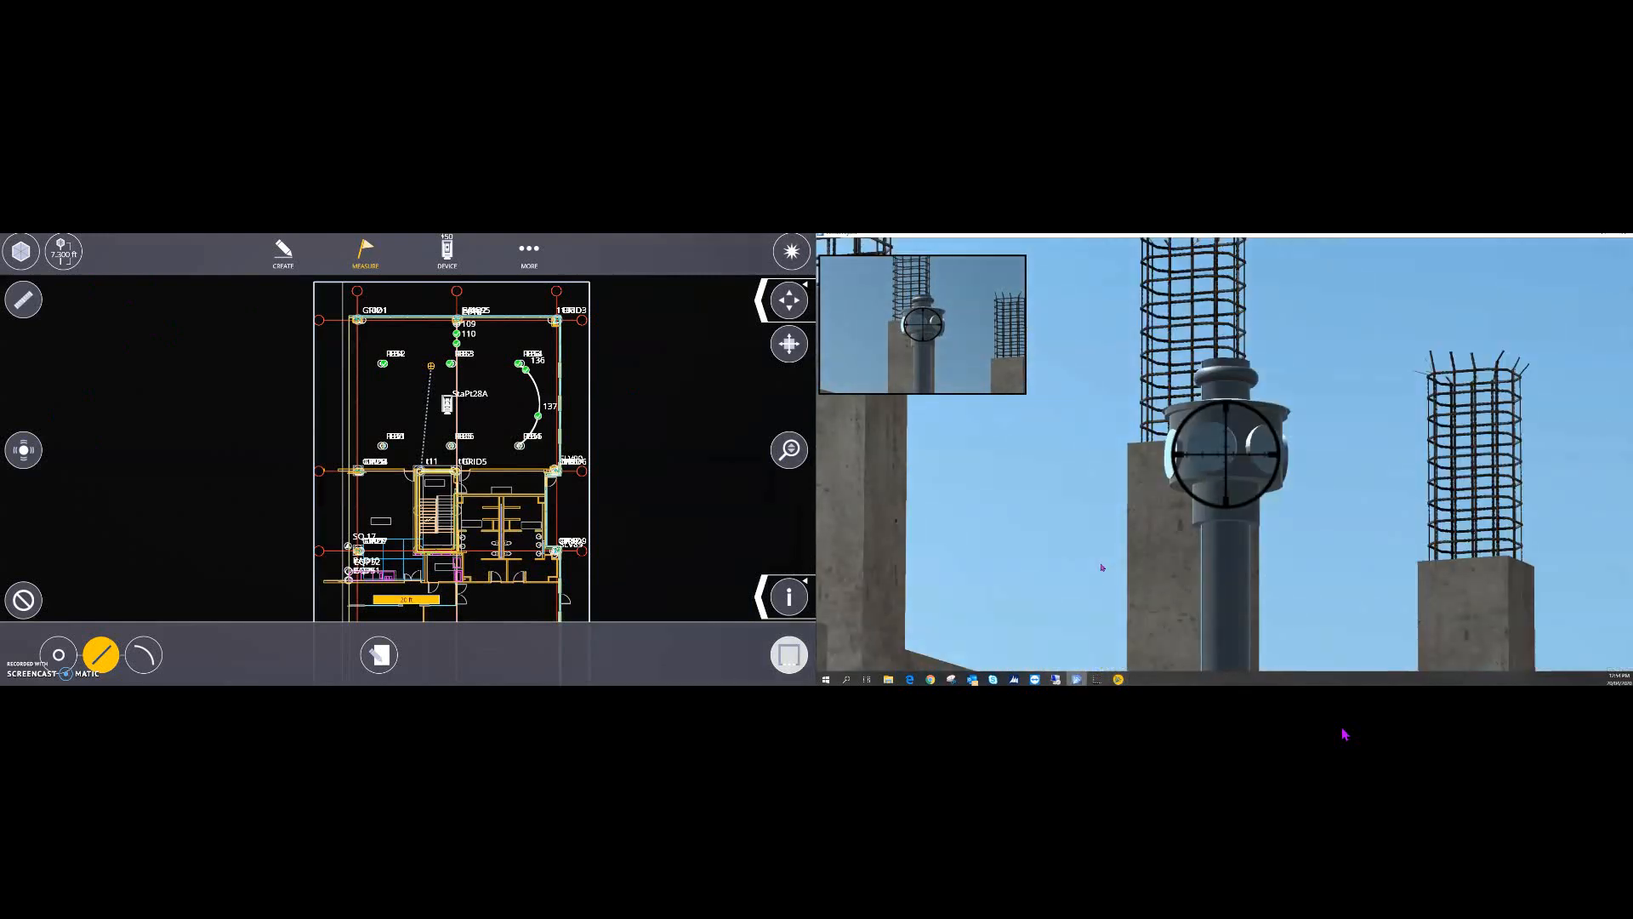
pyautogui.press('c')
pyautogui.moveTo(1192, 541); pyautogui.dragTo(1297, 513, button='right')
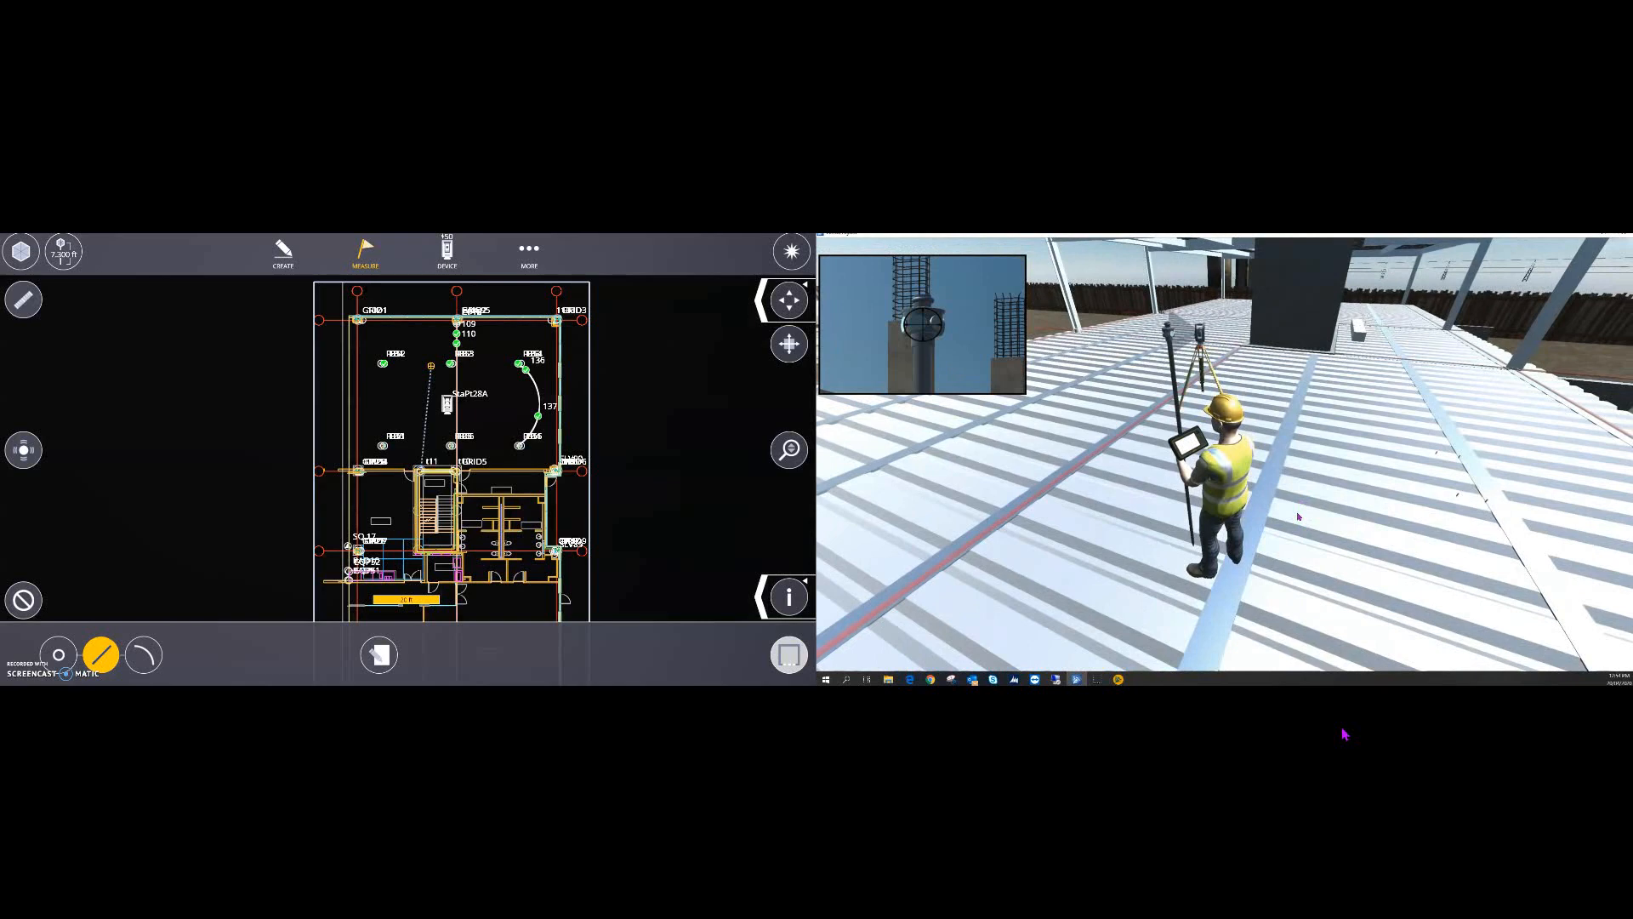
pyautogui.click(30, 605)
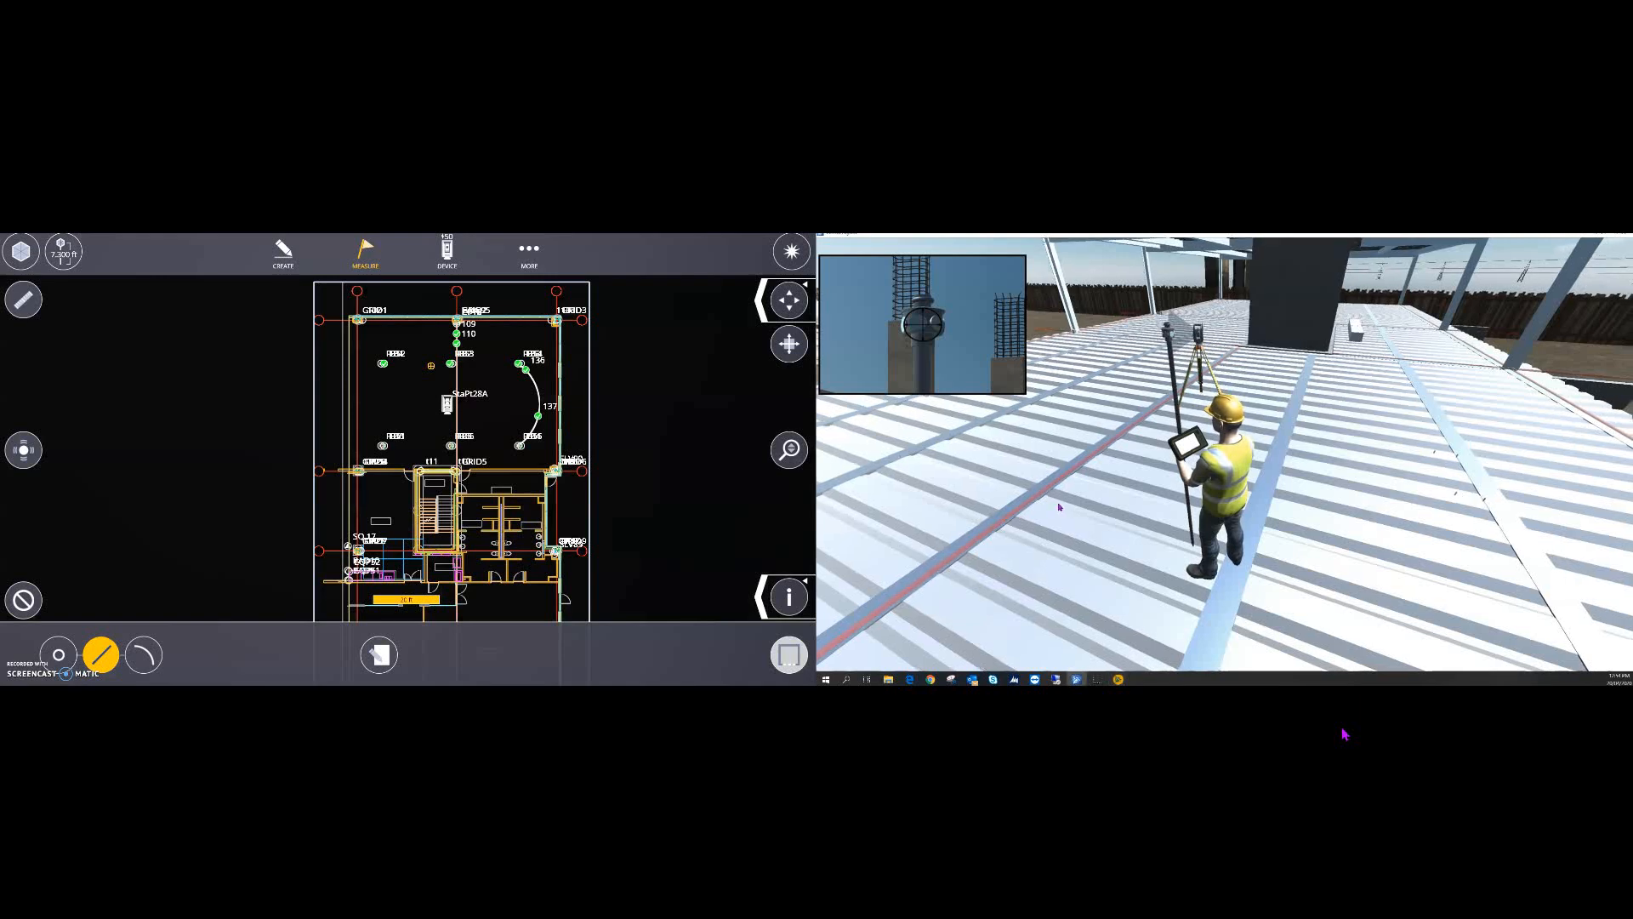
# - Walk the prism along the dark block to the wall and measure point t12
pyautogui.press('w')
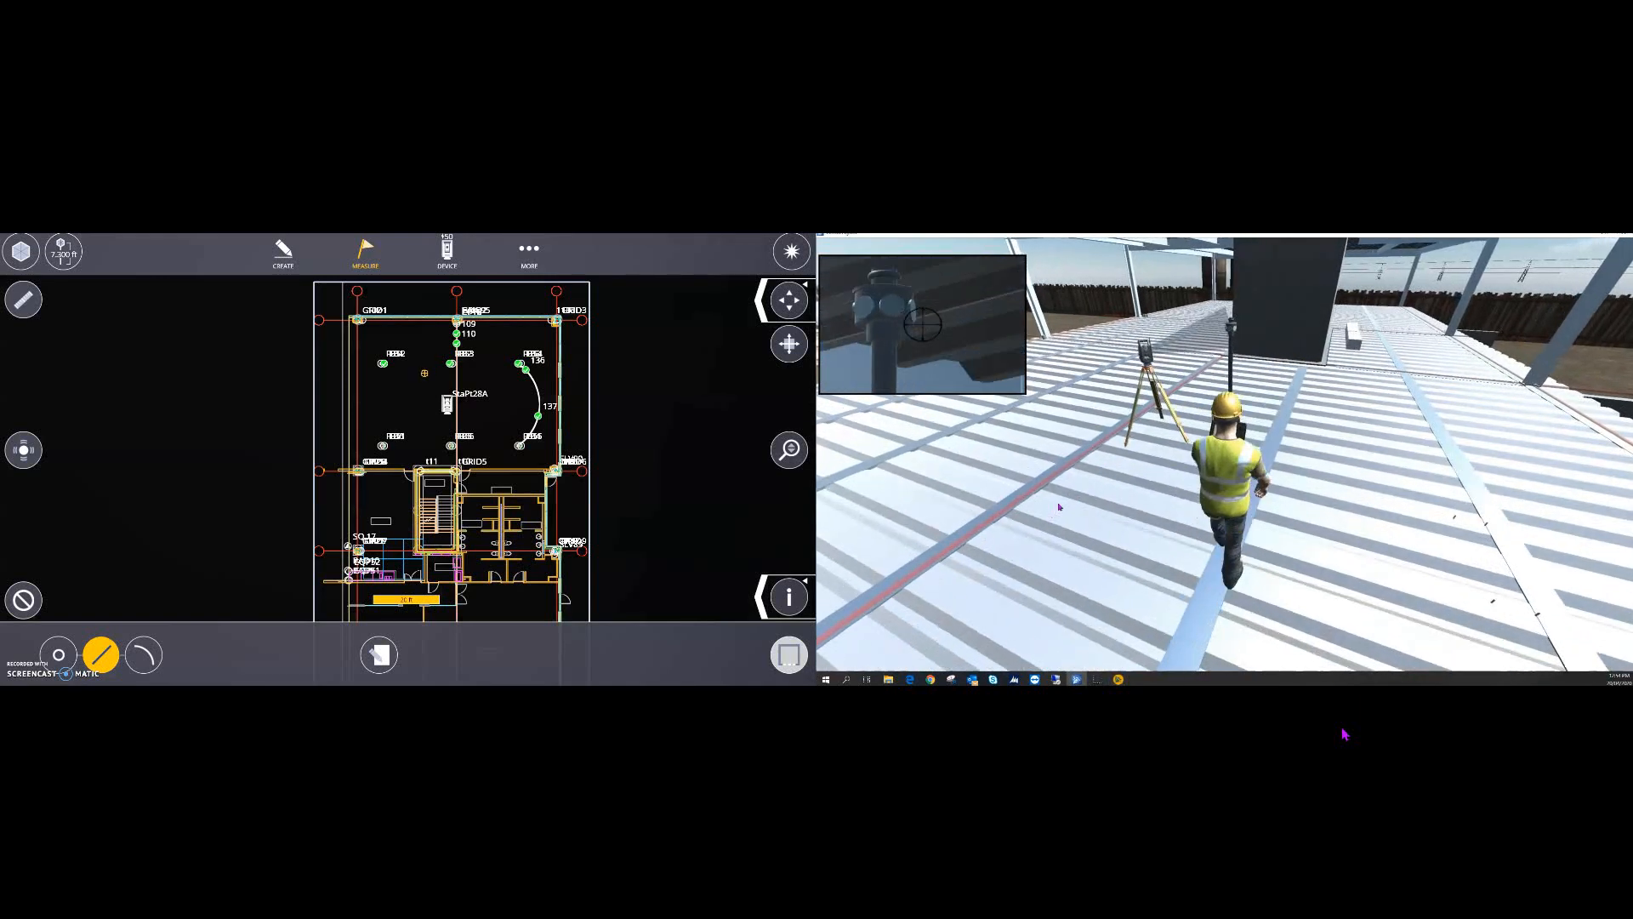
pyautogui.press('w')
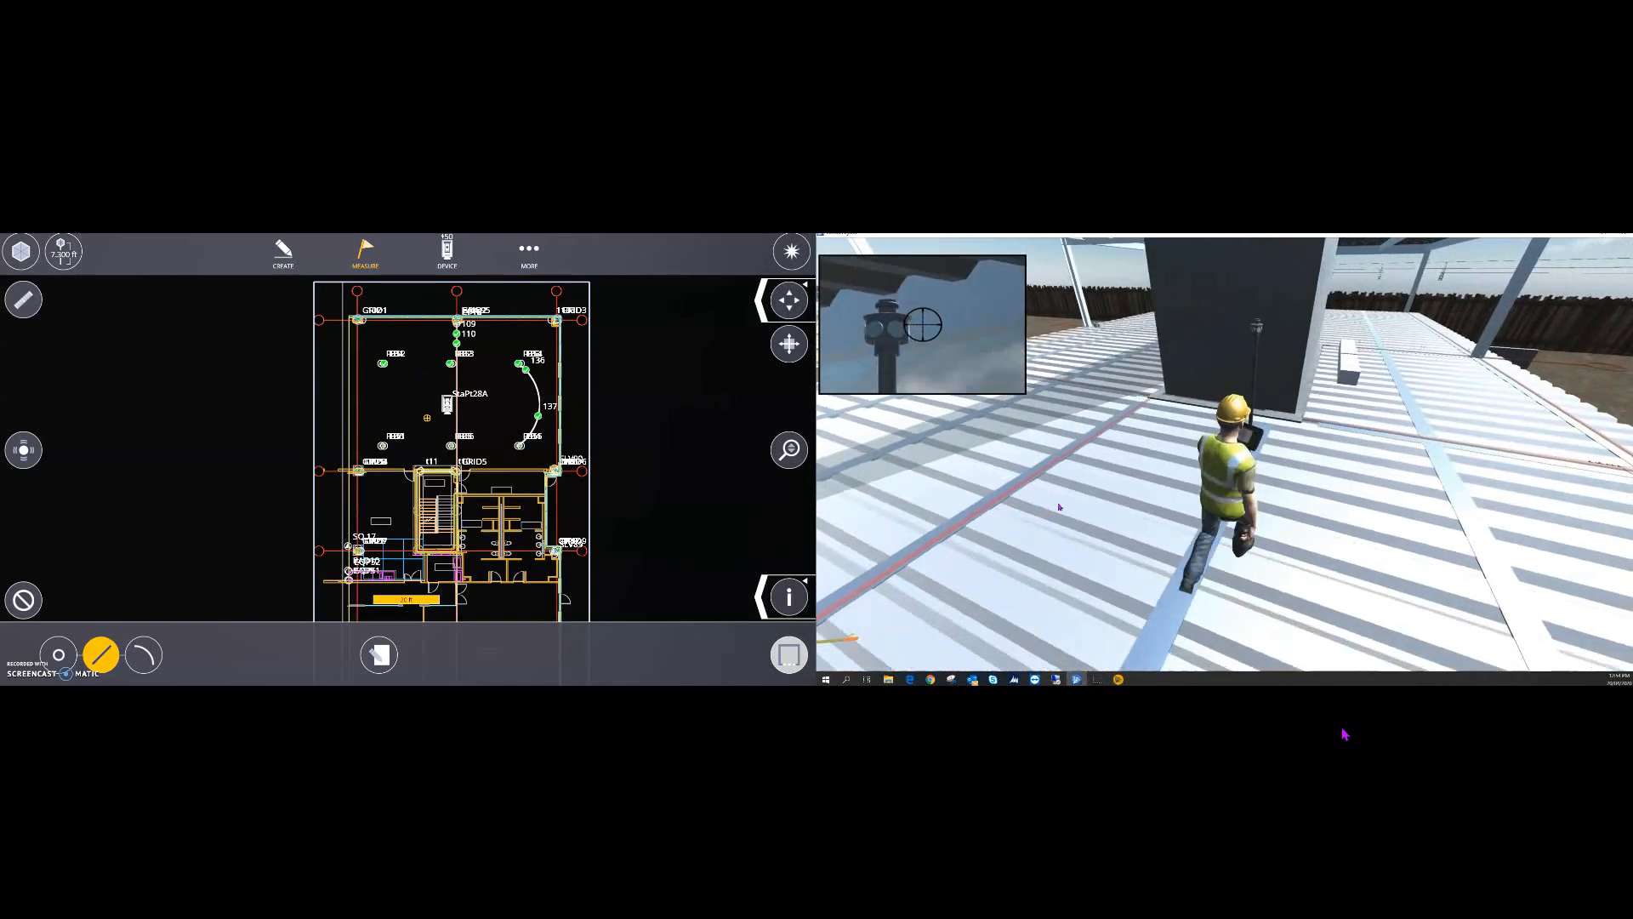
pyautogui.press('w')
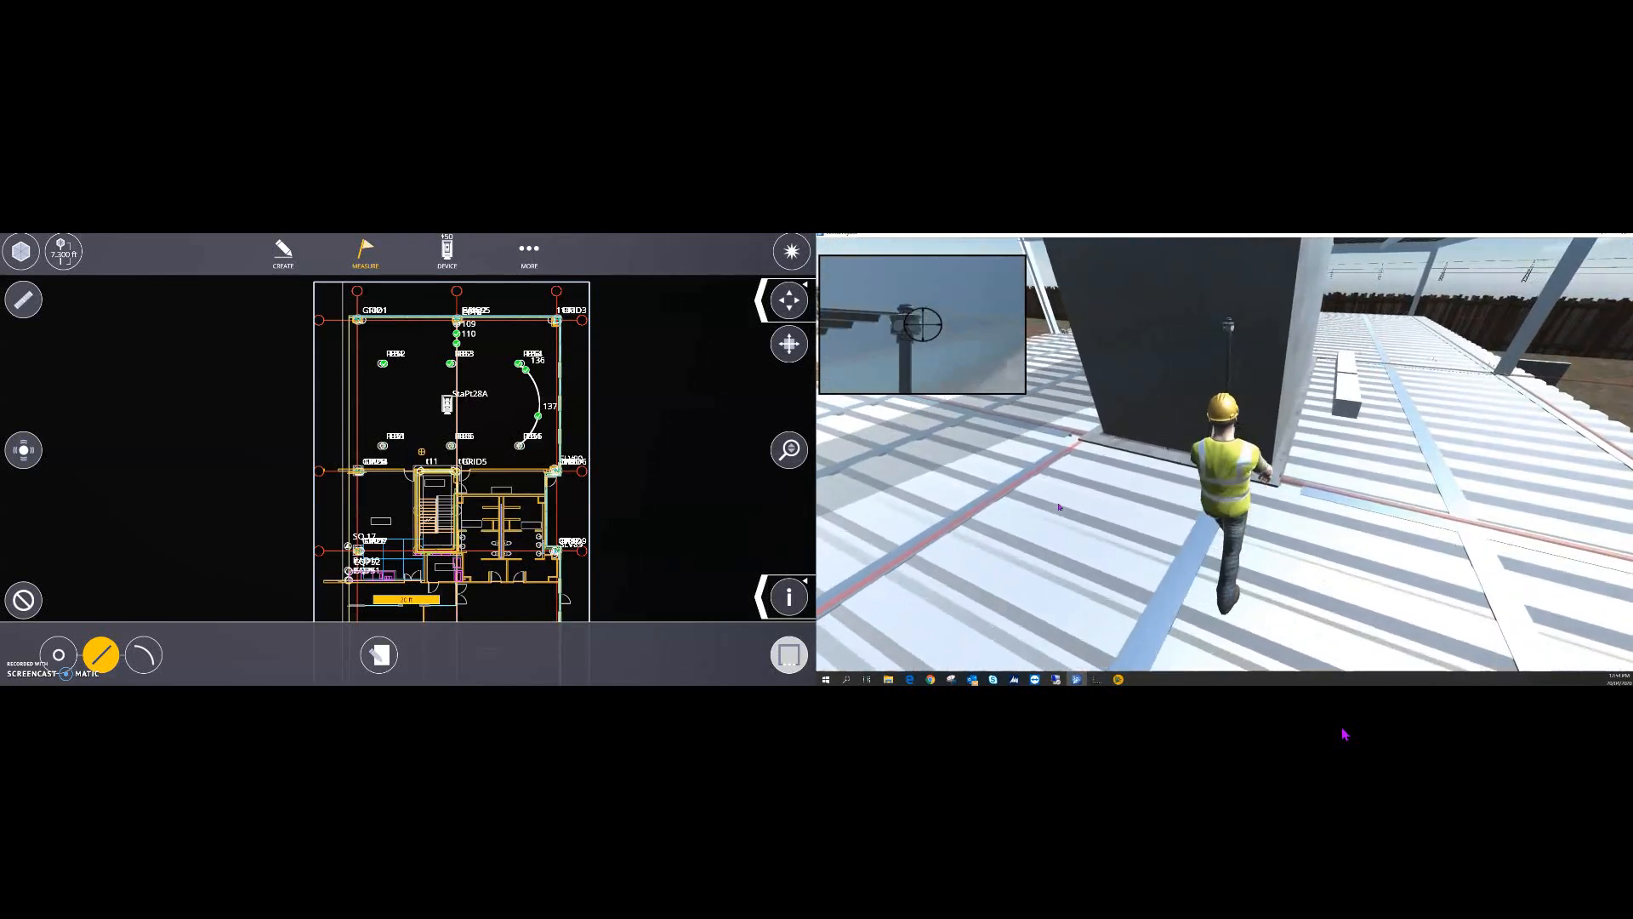
pyautogui.press('w')
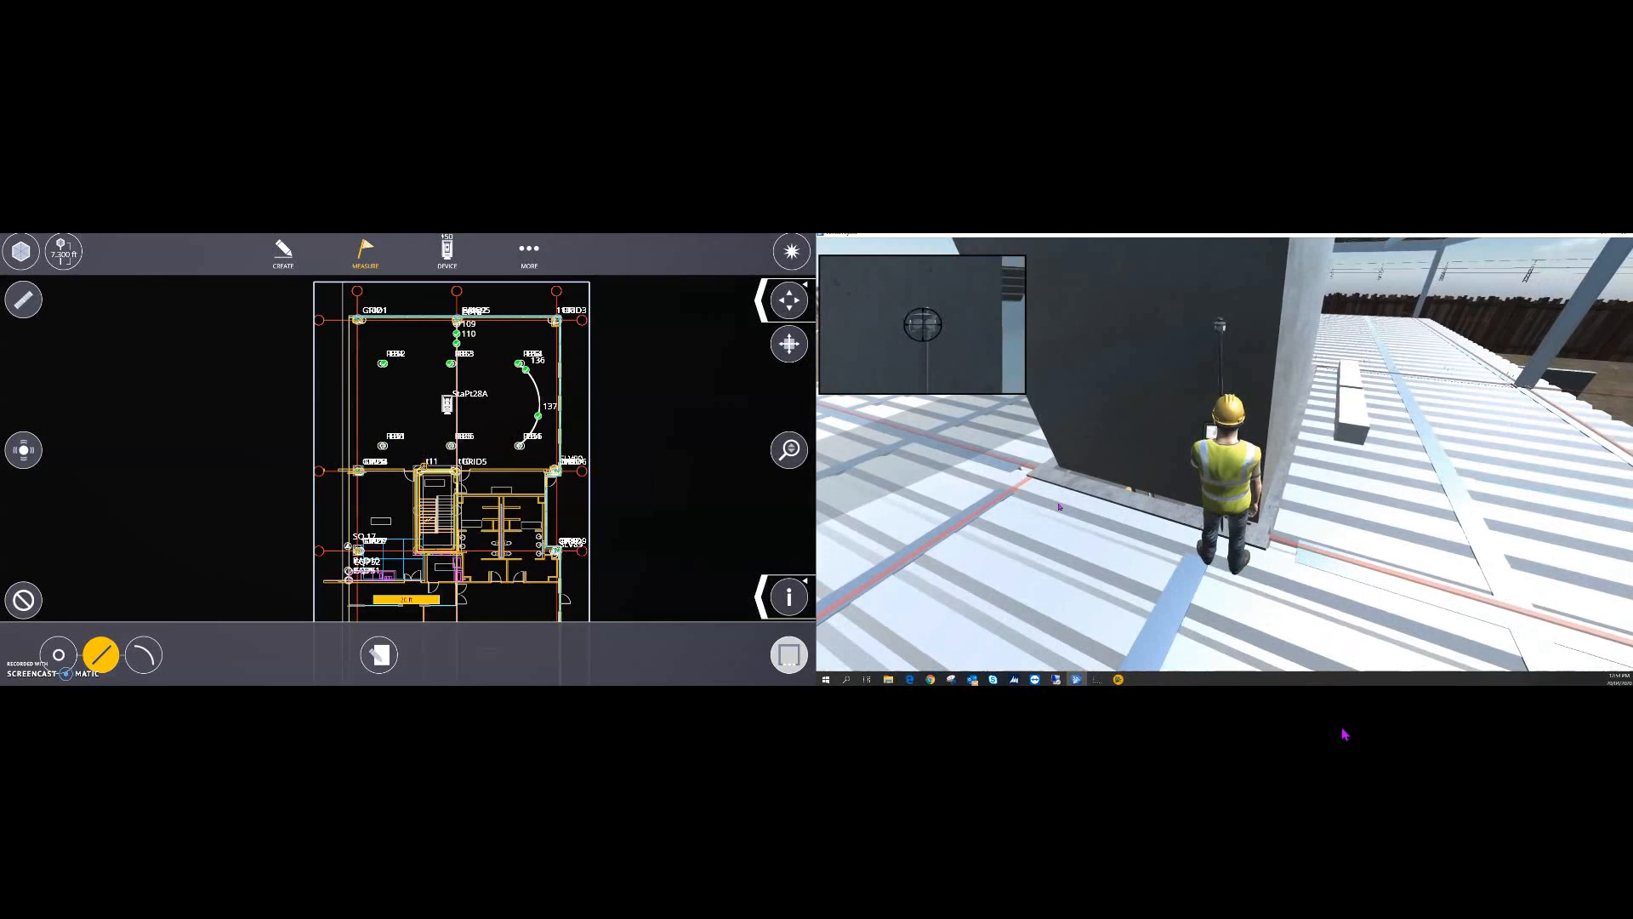
pyautogui.press('s')
pyautogui.press('s')
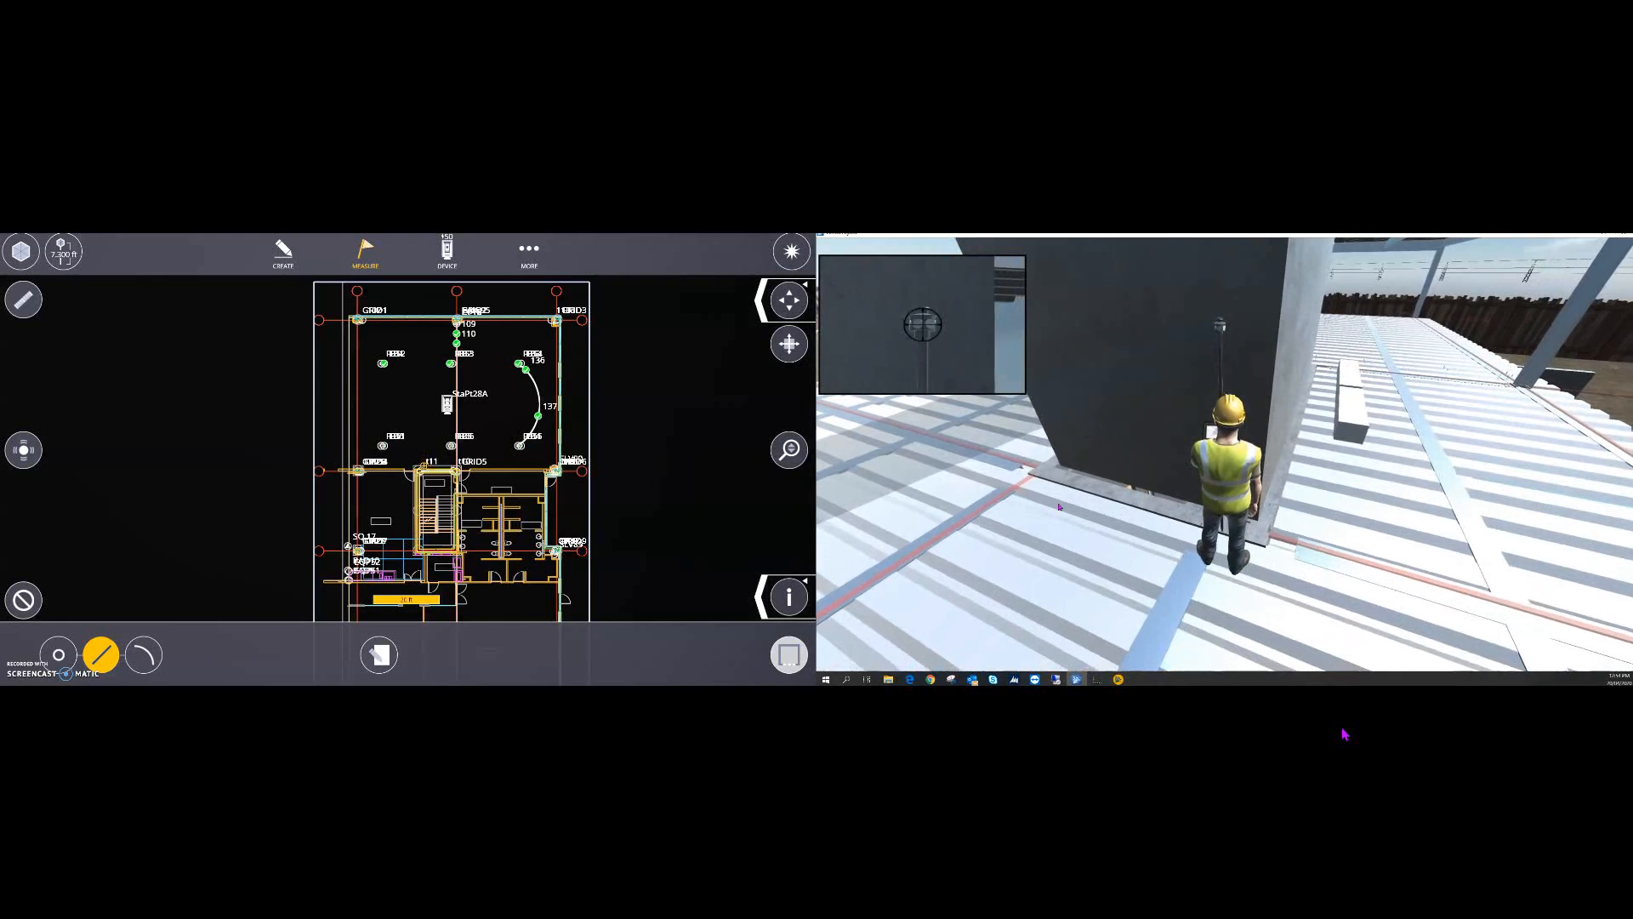
pyautogui.click(792, 258)
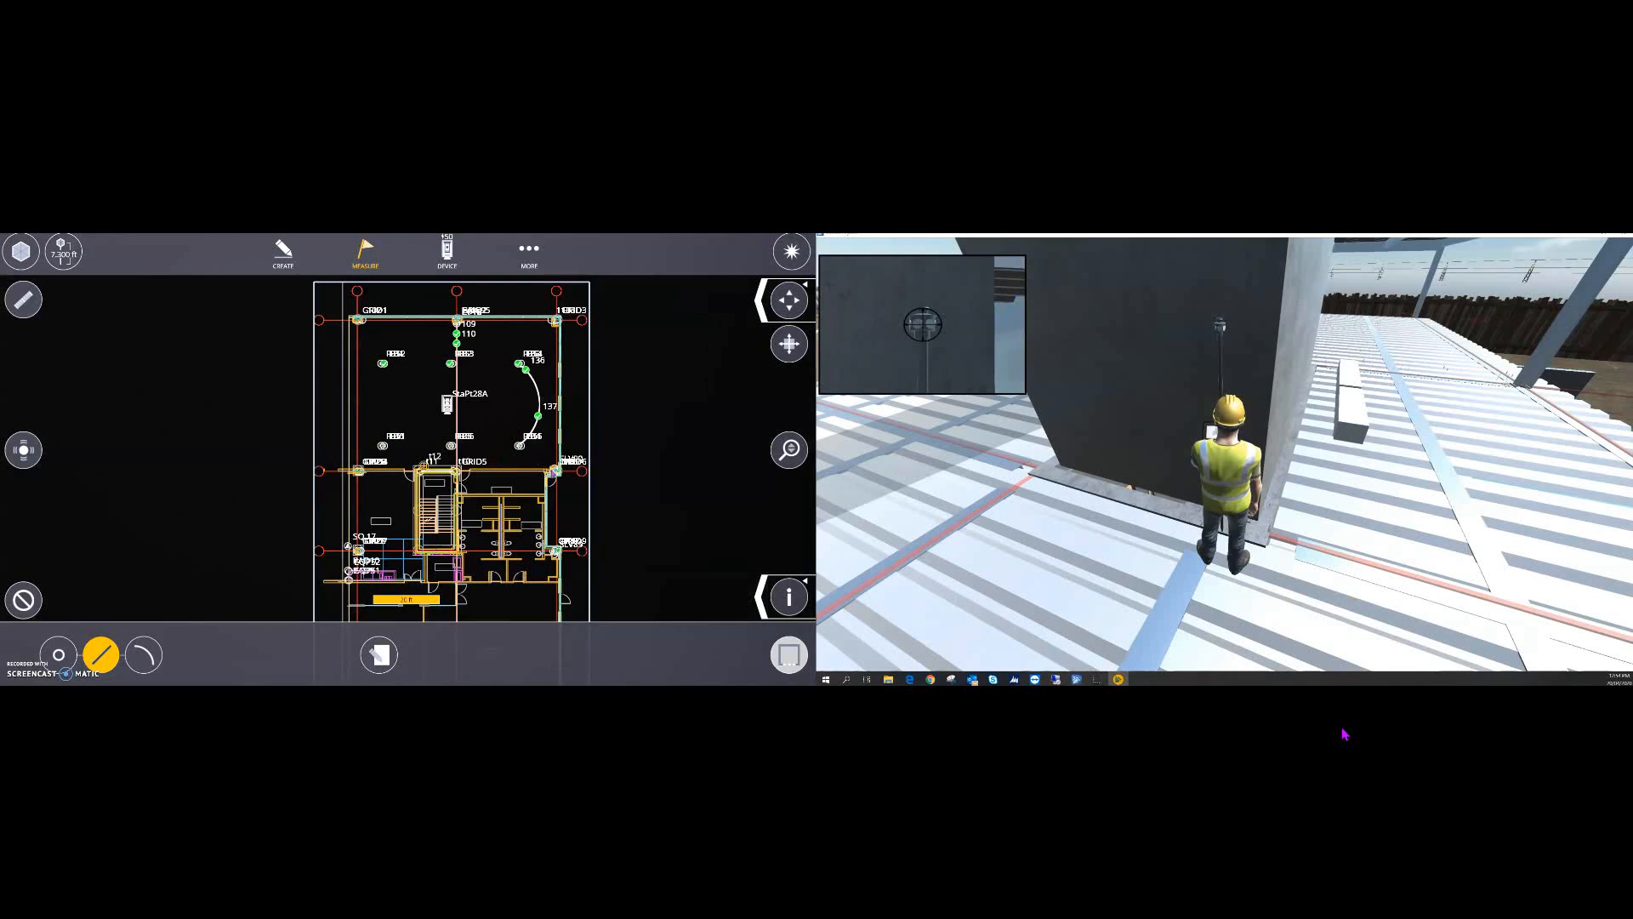
# - Walk left past the block's corner for t13 and zoom the plan to check the t12–t13 line
pyautogui.scroll(1, 683, 473)
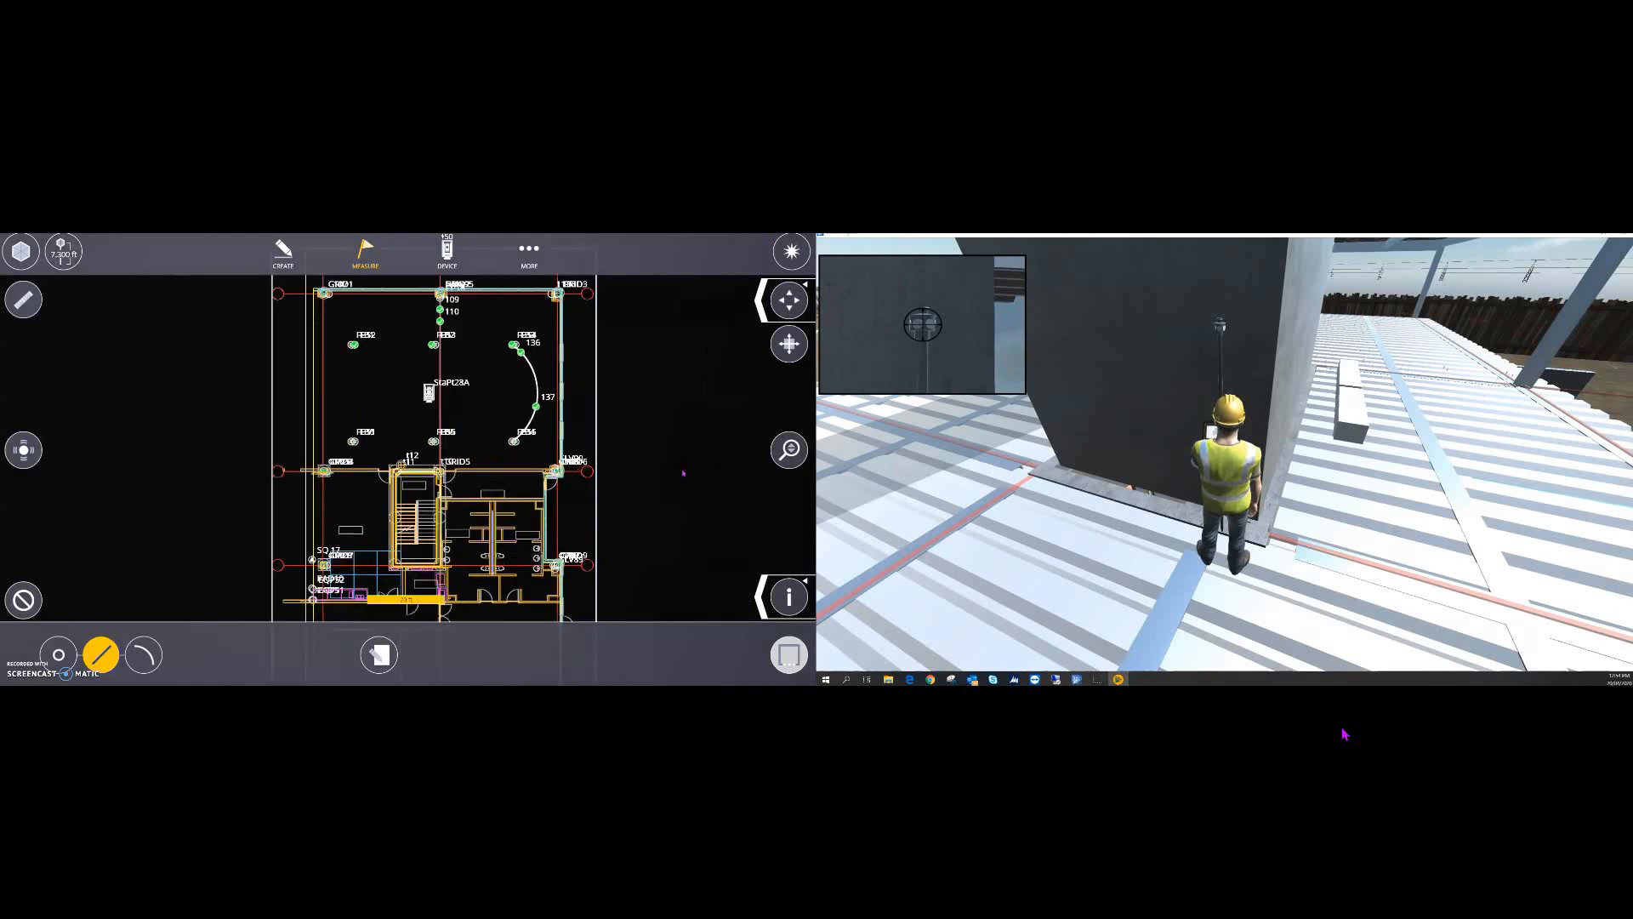
pyautogui.click(990, 432)
pyautogui.press('a')
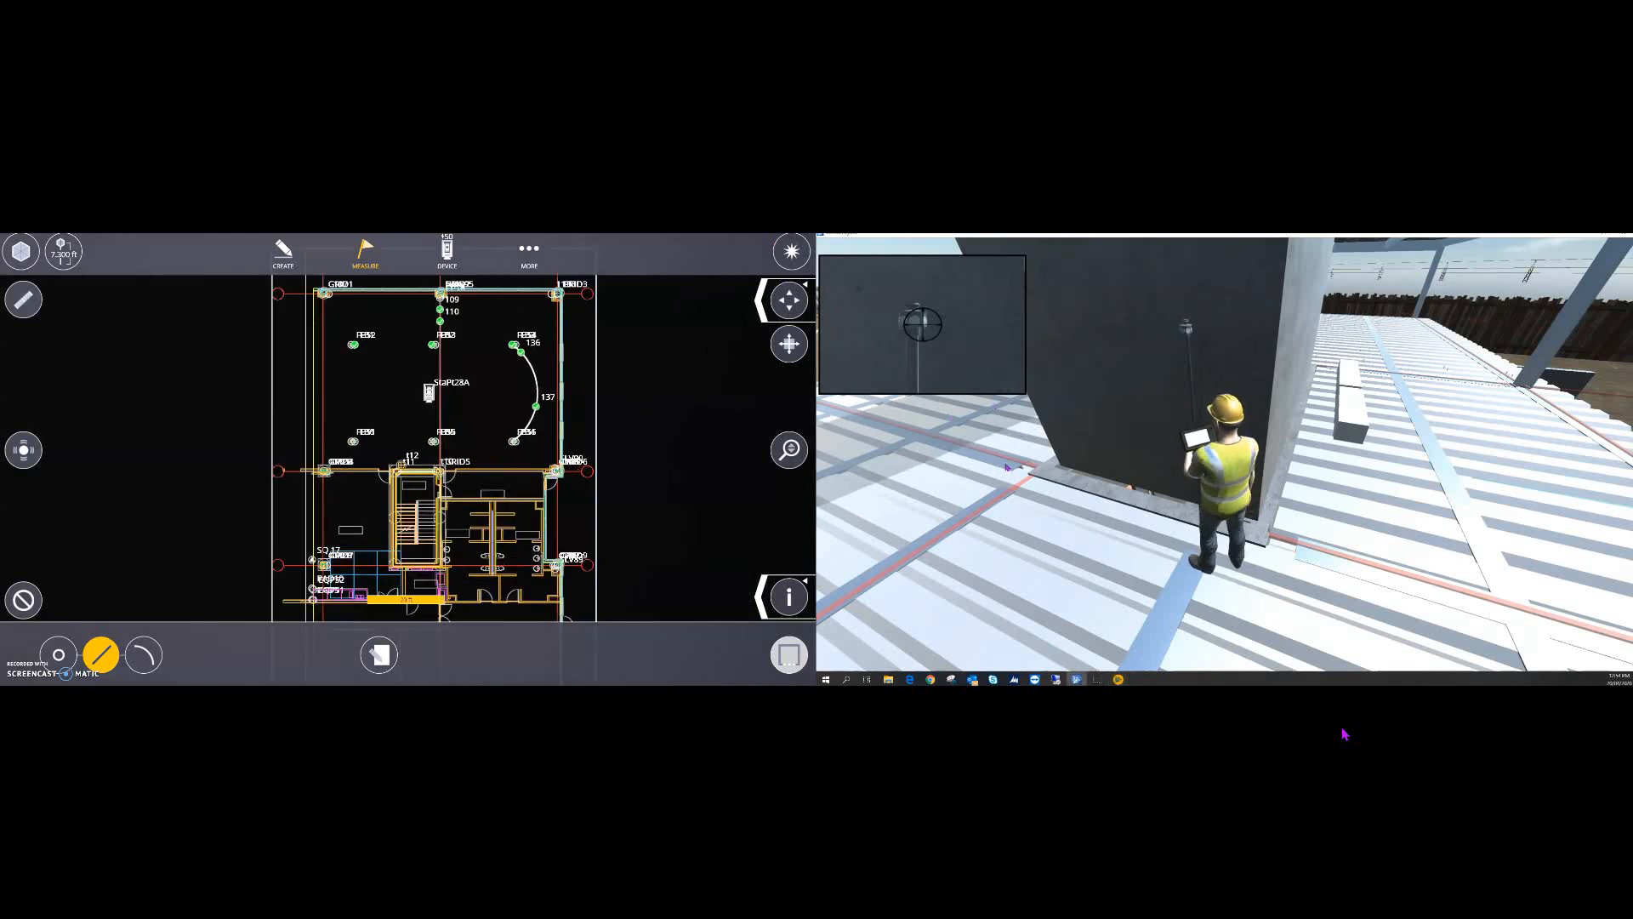
pyautogui.press('a')
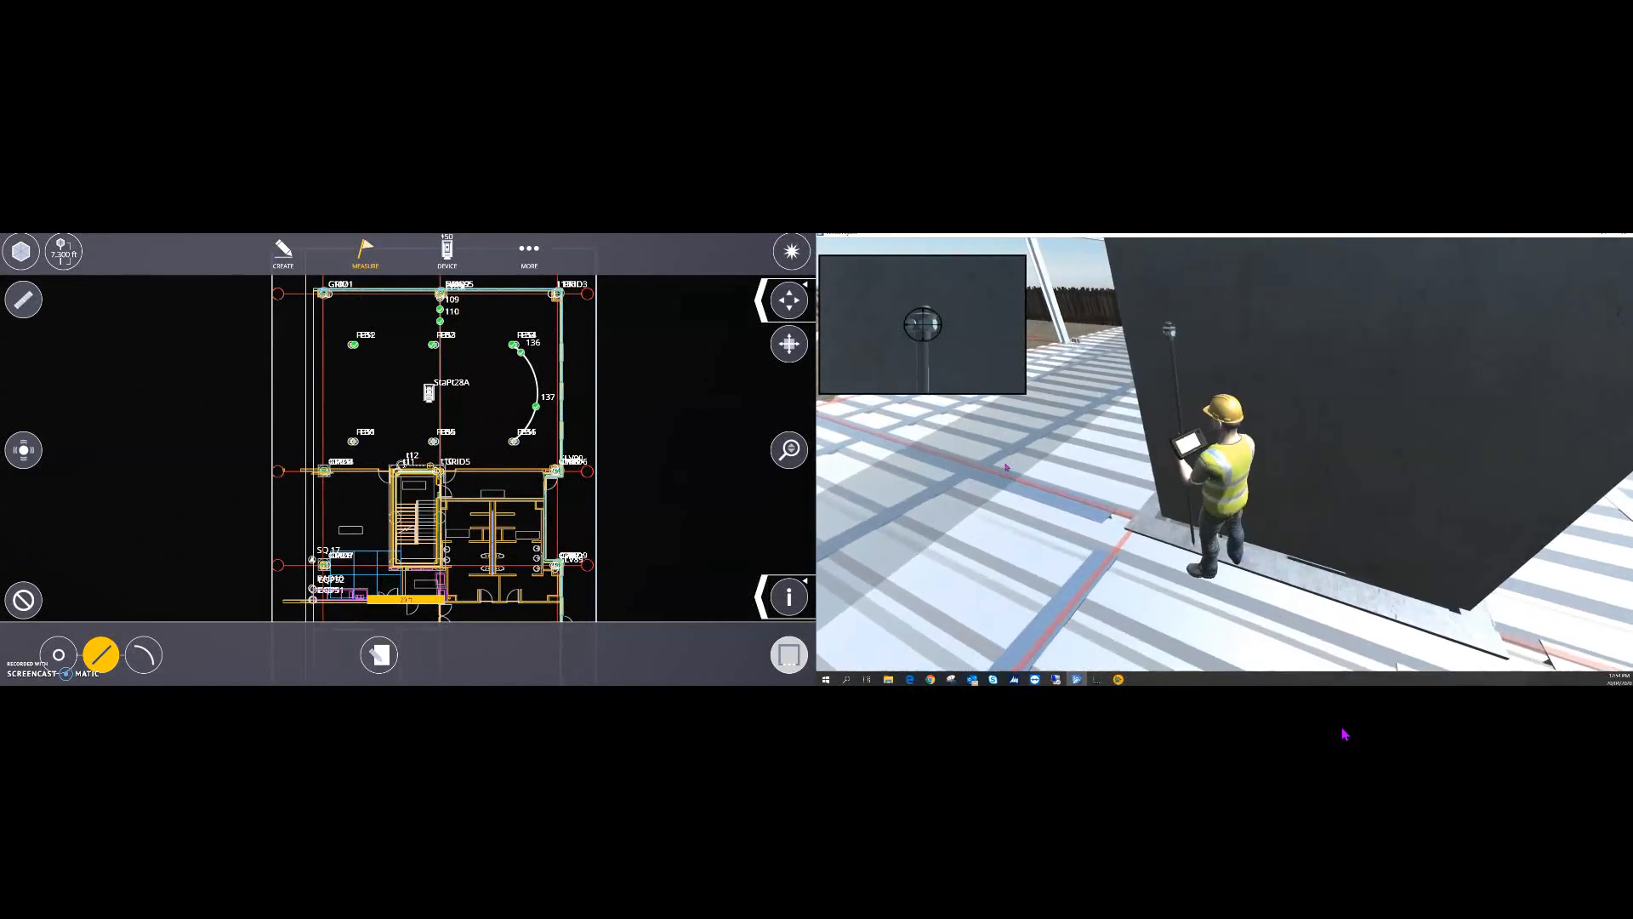
pyautogui.press('a')
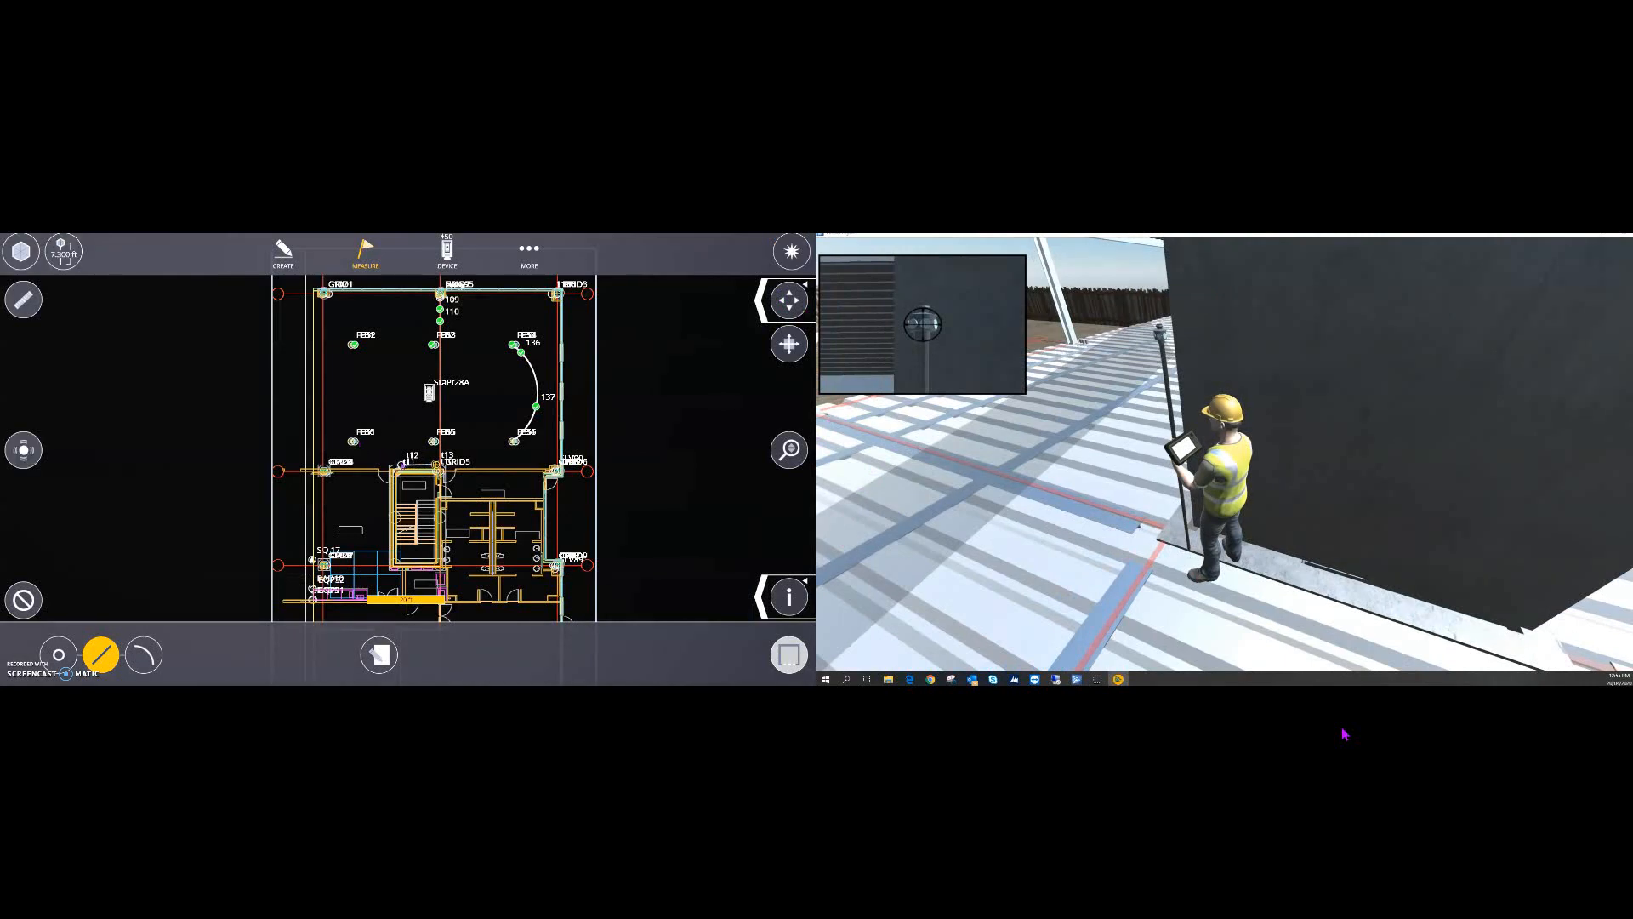
pyautogui.scroll(7, 404, 467)
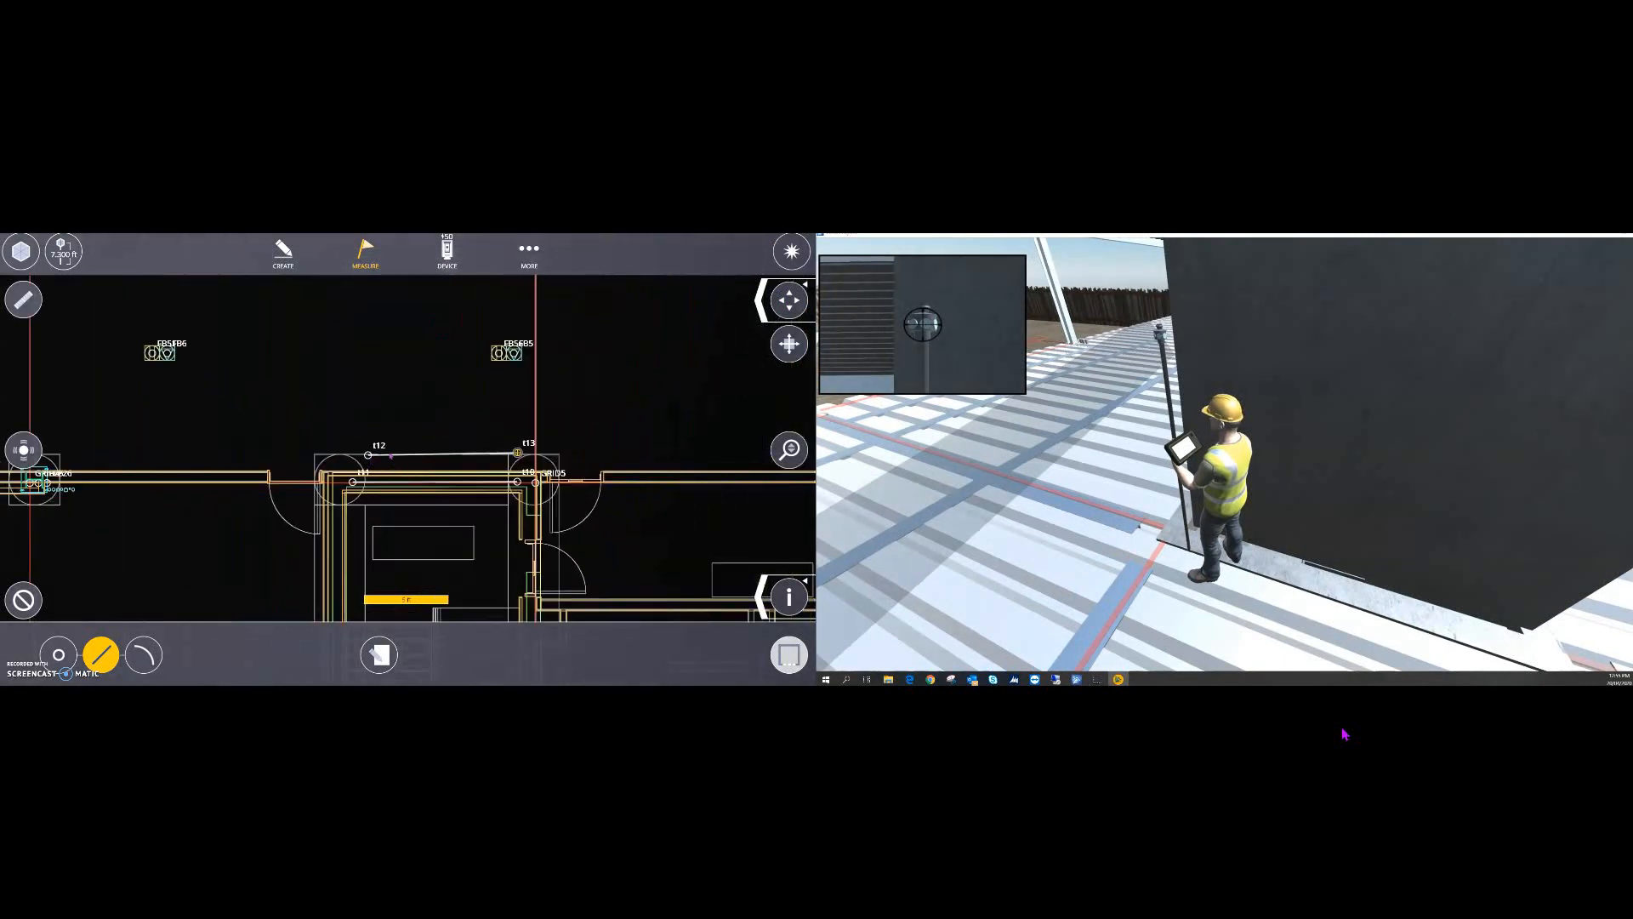
pyautogui.scroll(3, 393, 456)
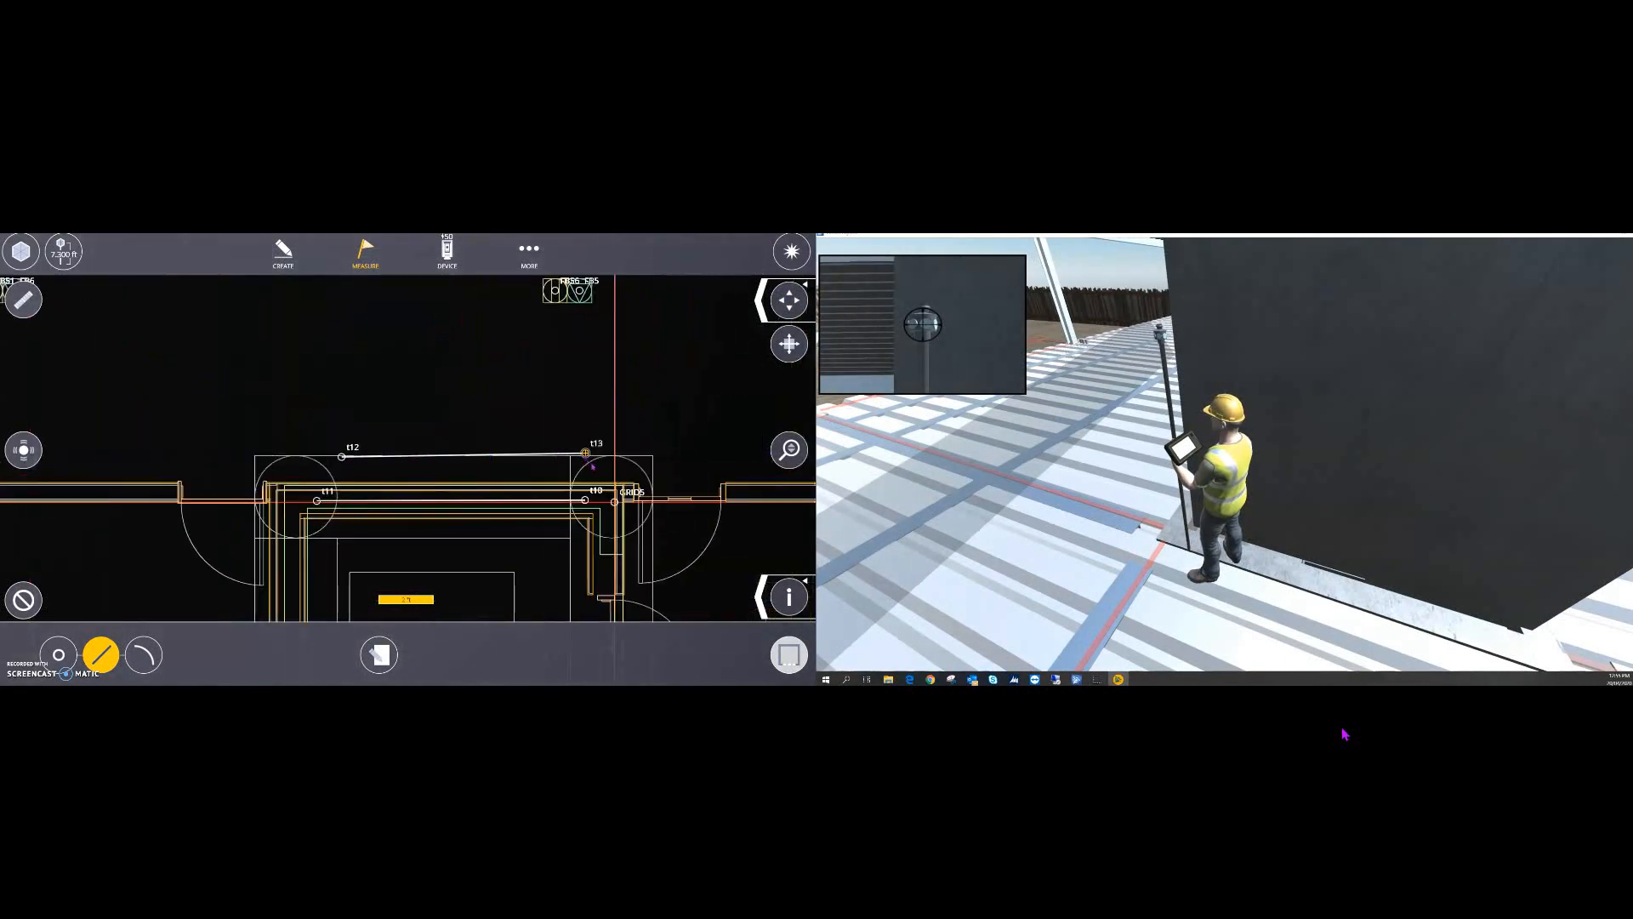
pyautogui.scroll(-6, 477, 444)
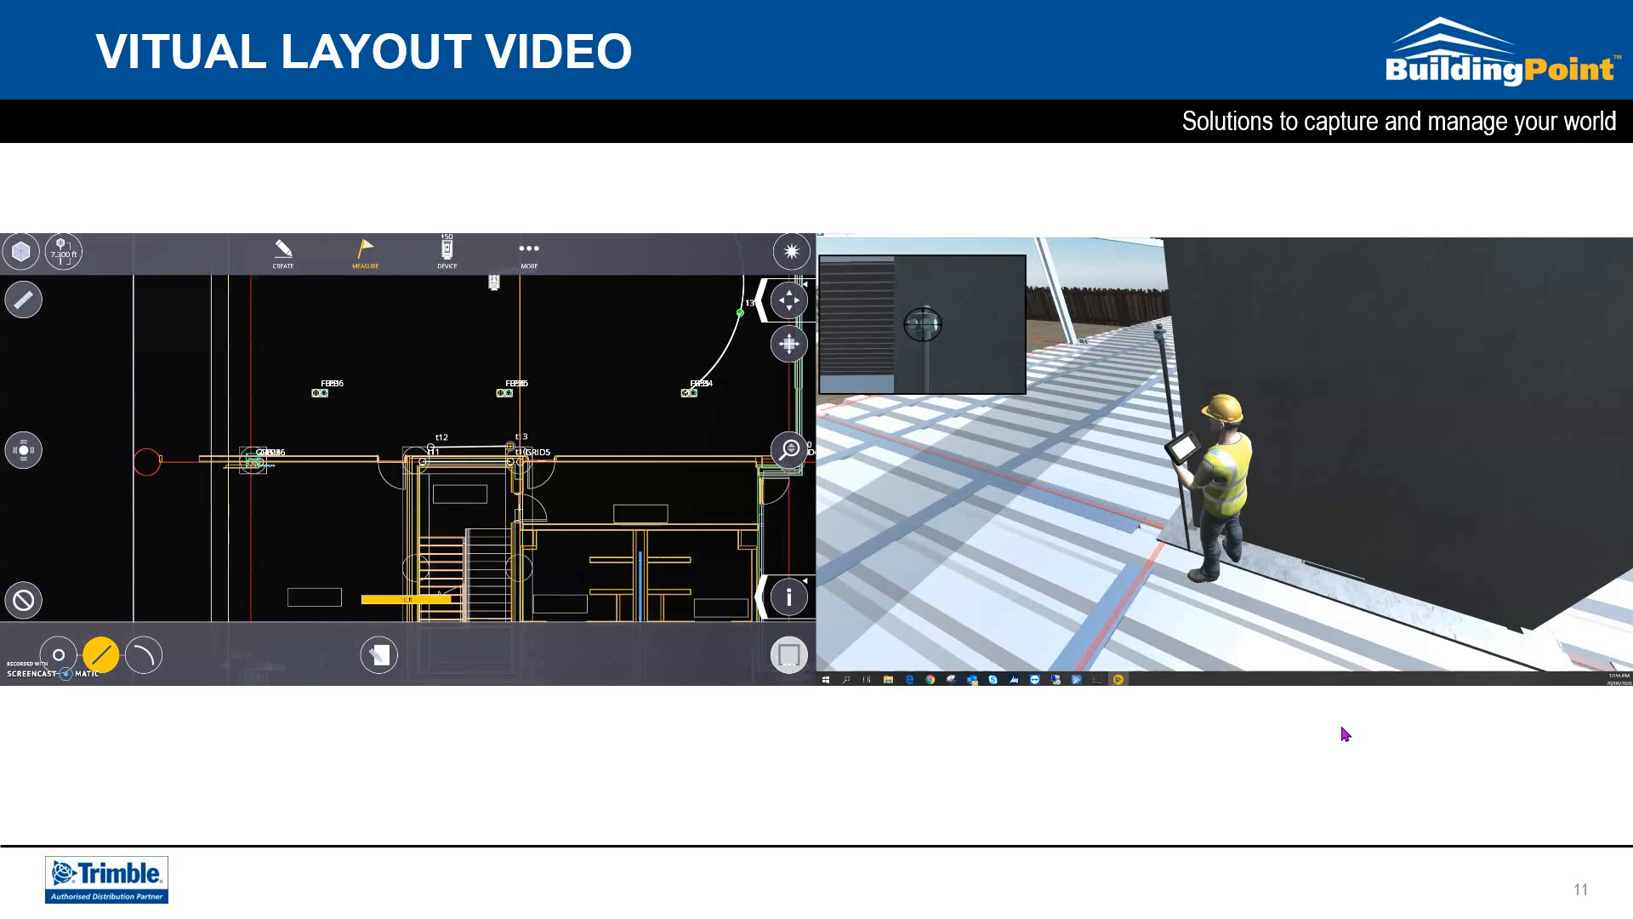
# - Advance past the Case Studies divider to slide 13, 'Tradies – Industrial Plumber'
pyautogui.click(1342, 727)
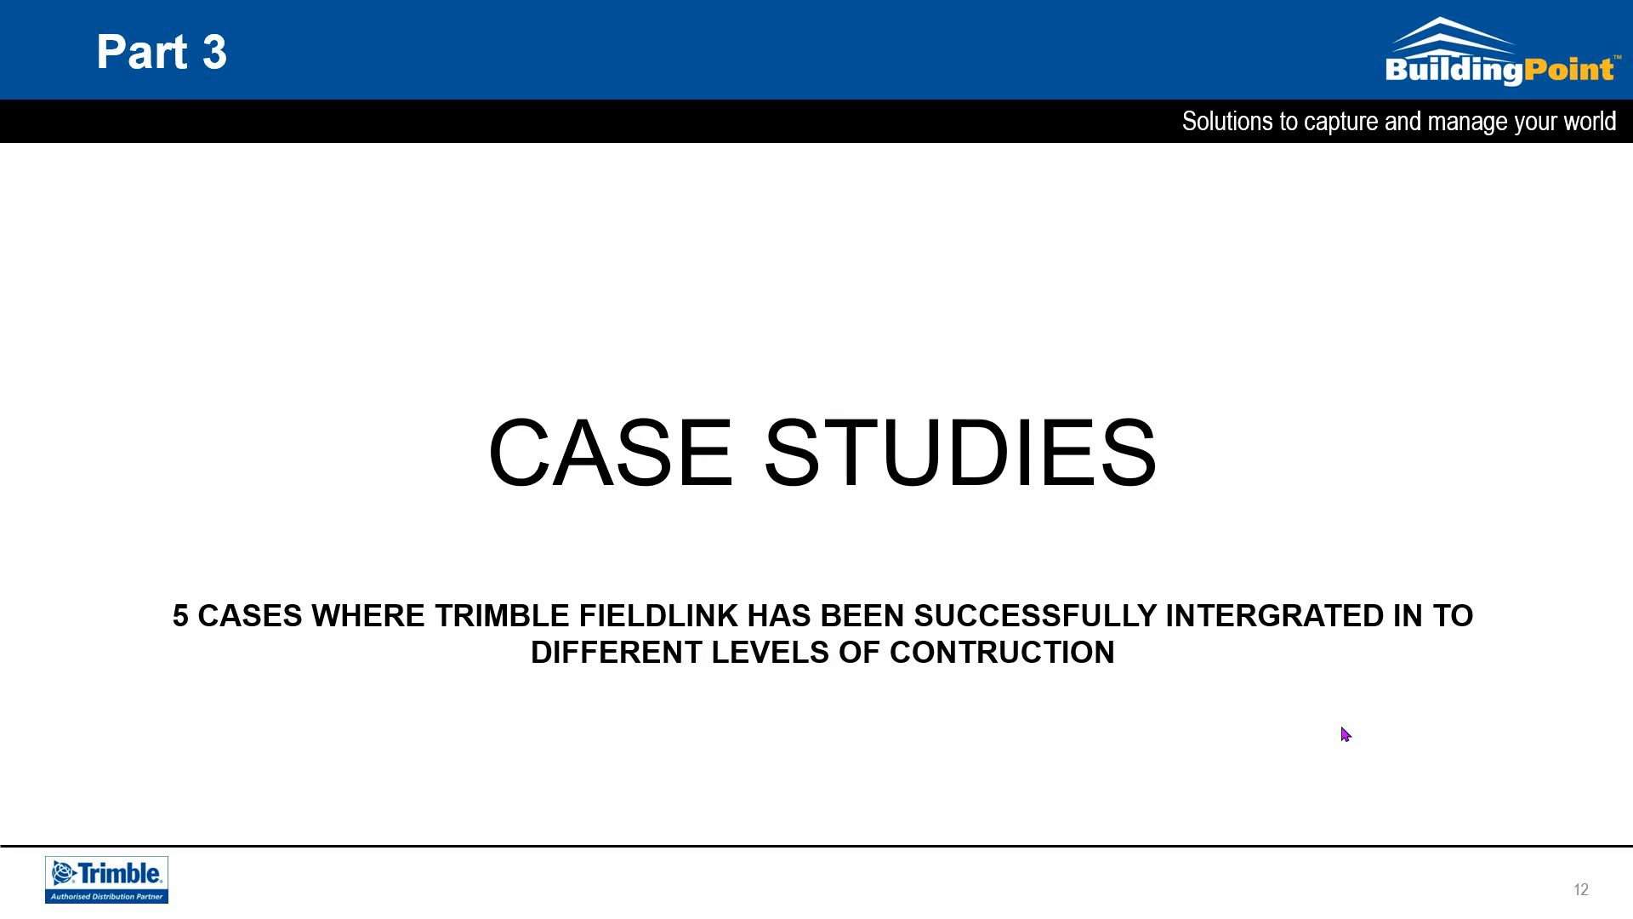
pyautogui.click(1343, 728)
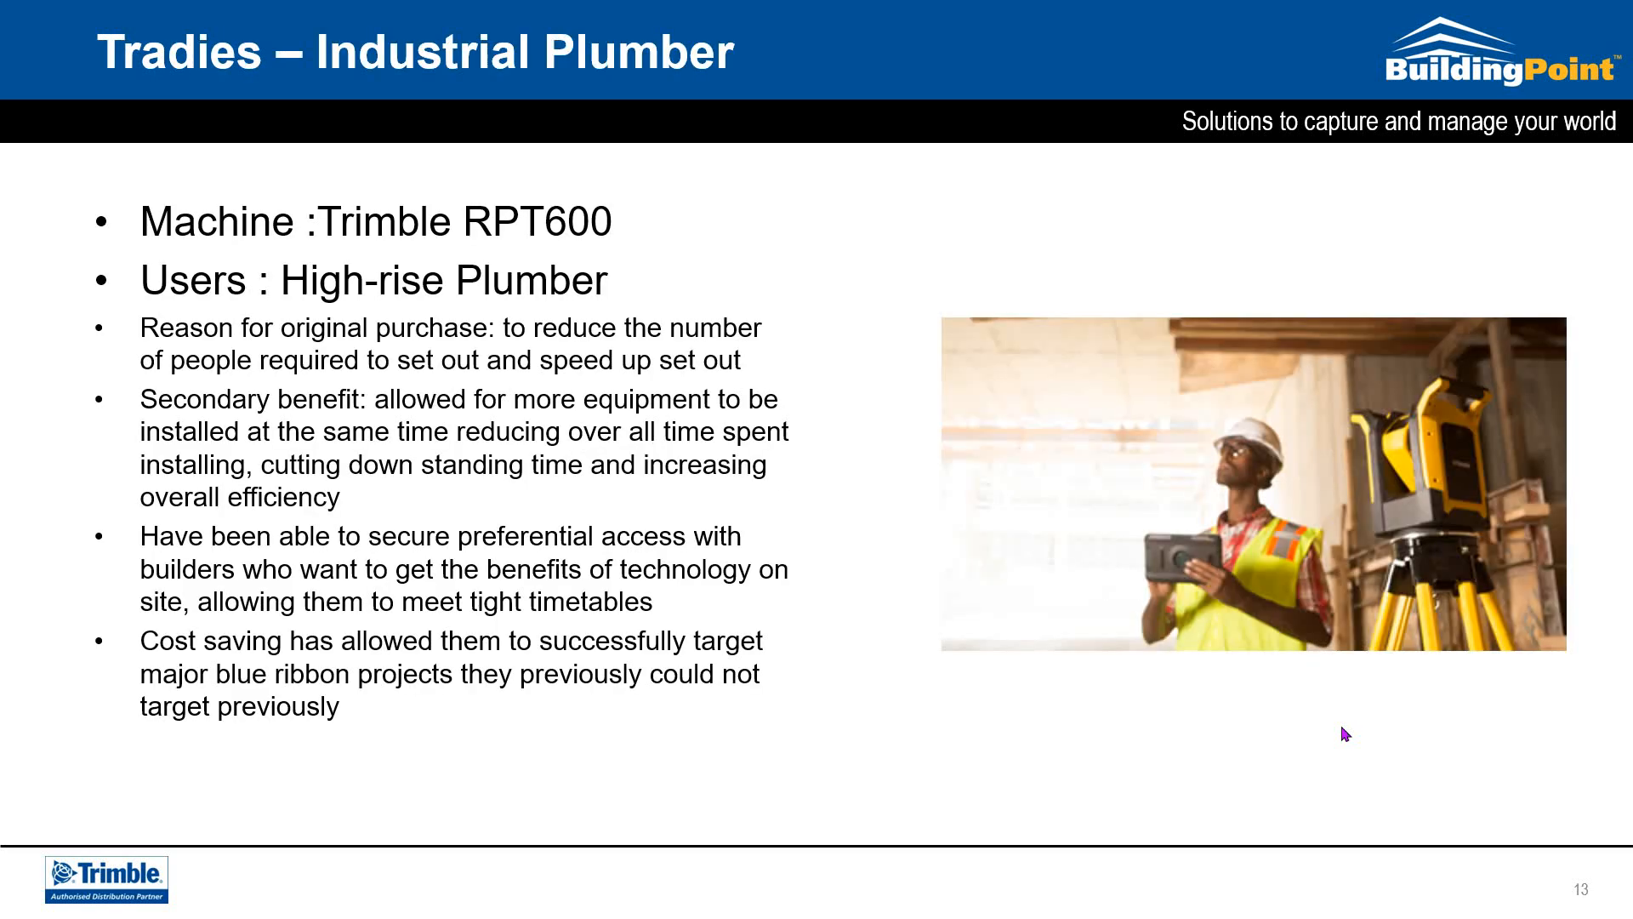